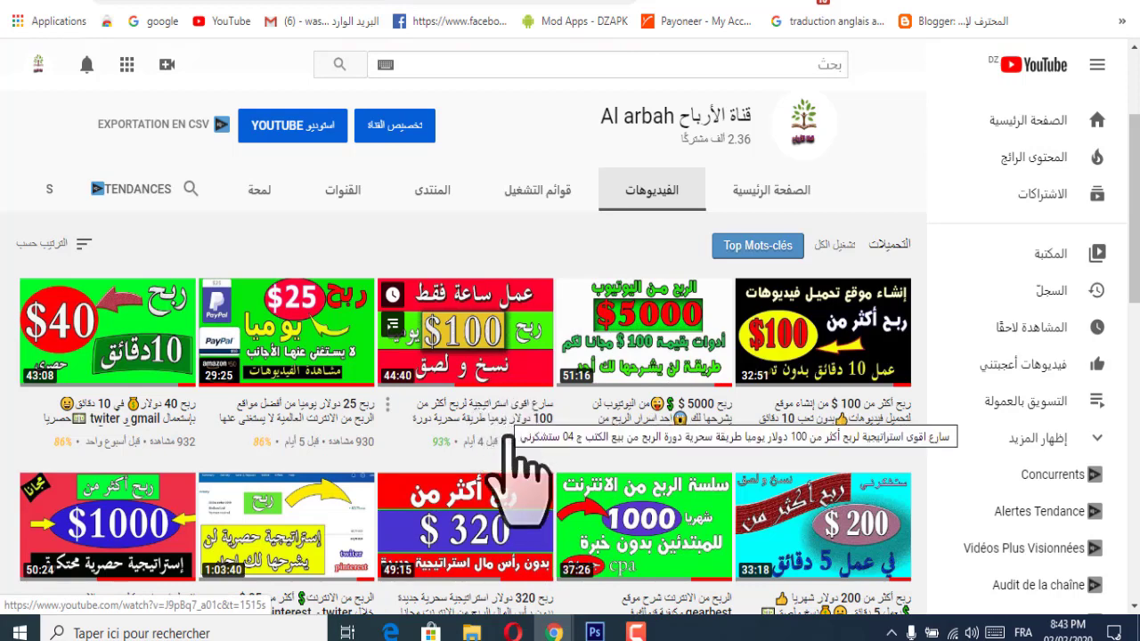
Step: Look through the channel's uploaded videos and minimise the browser to show the desktop
scroll(515, 445, down, 1)
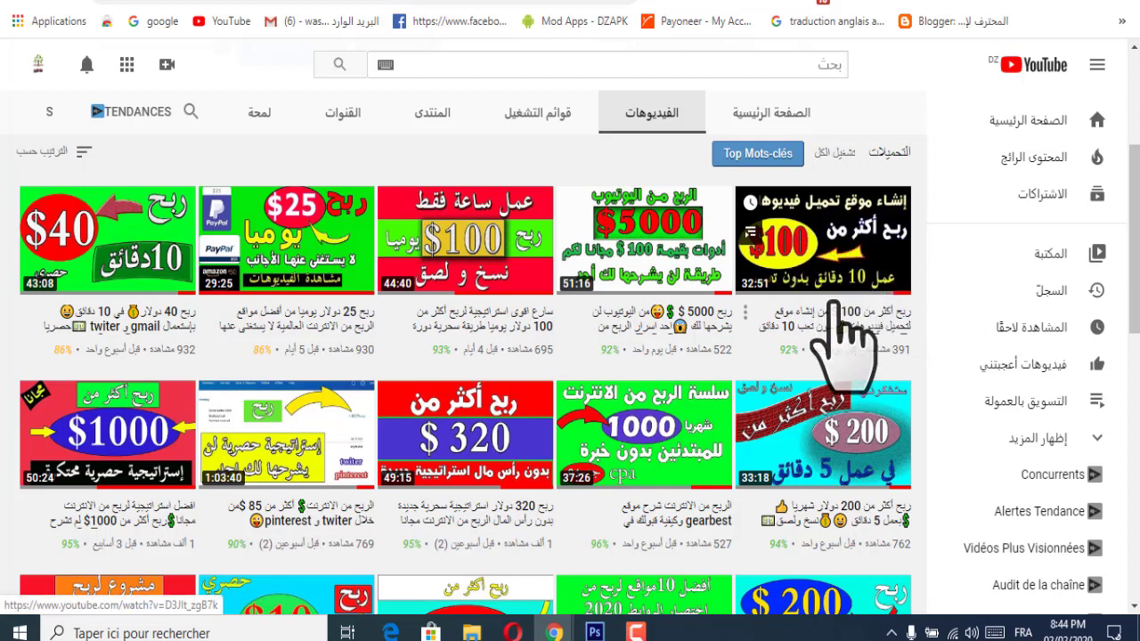
mouse_move(792, 357)
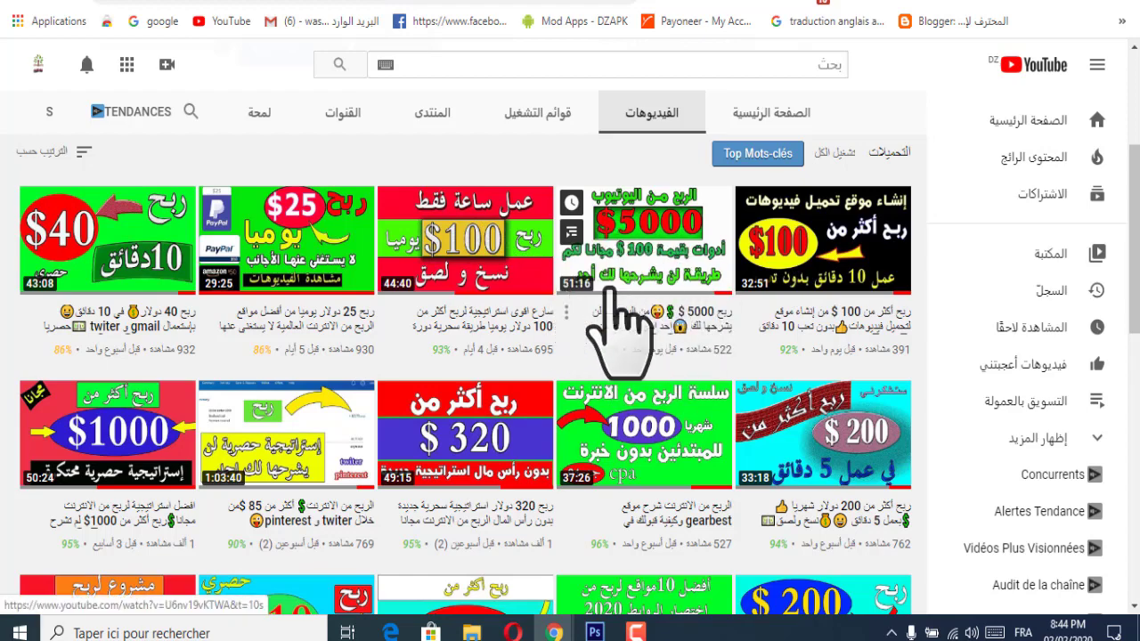
scroll(446, 401, down, 1)
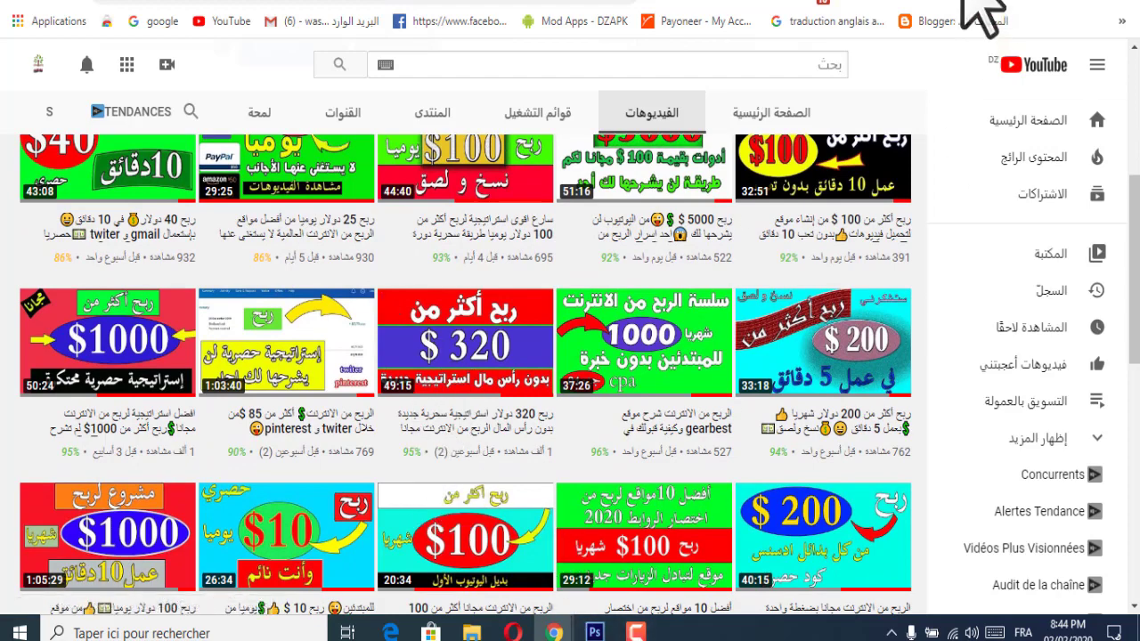
click(1059, 4)
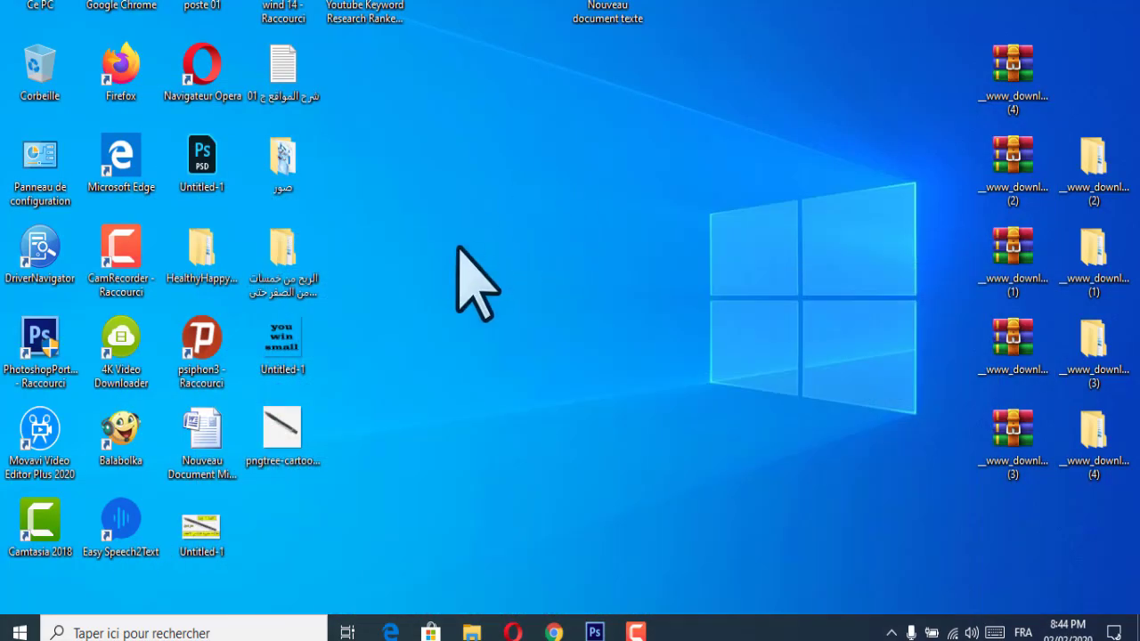
Step: Move the "الربح من خمسات من الصفر حتى الاحتراف" folder to a free desktop area, open it and centre its window to view the subfolders
drag(297, 264, 539, 259)
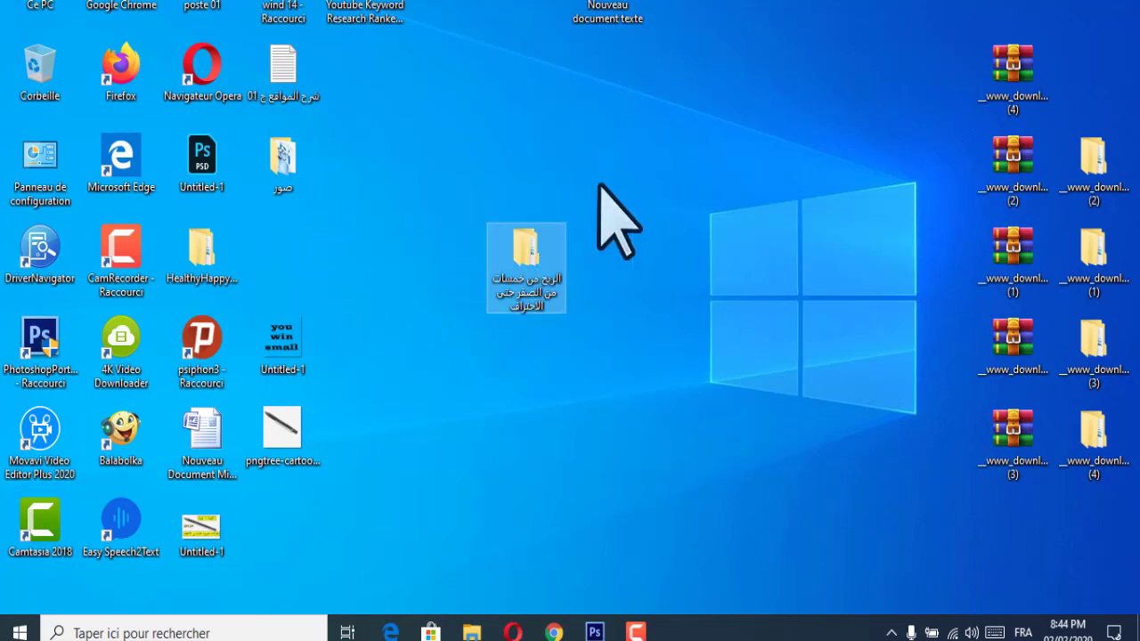
double_click(526, 251)
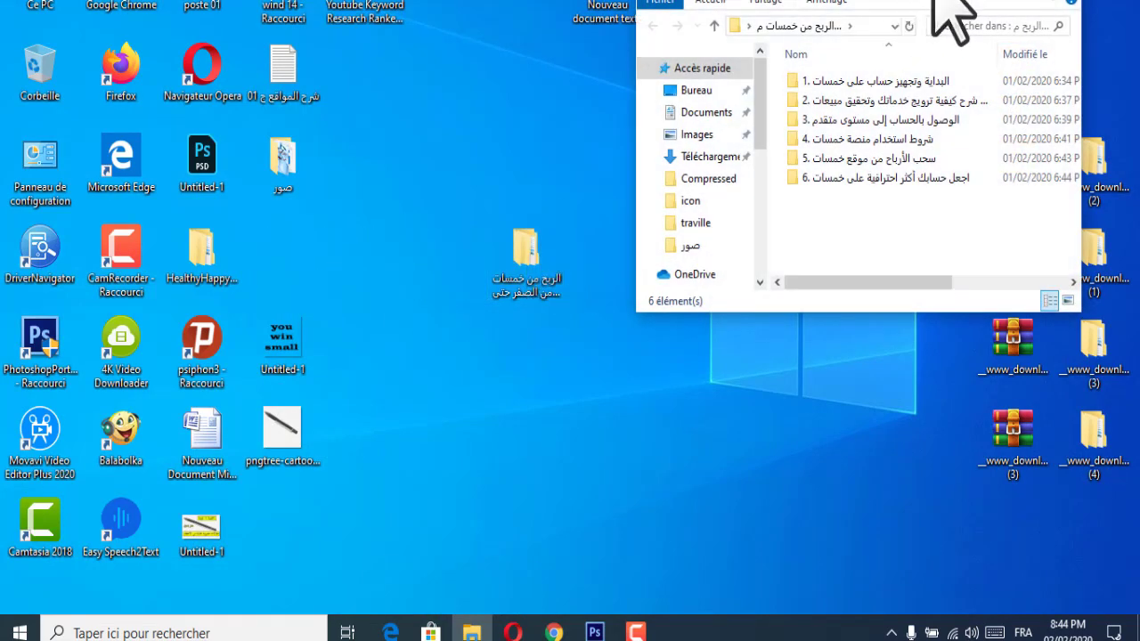
drag(933, 2, 572, 136)
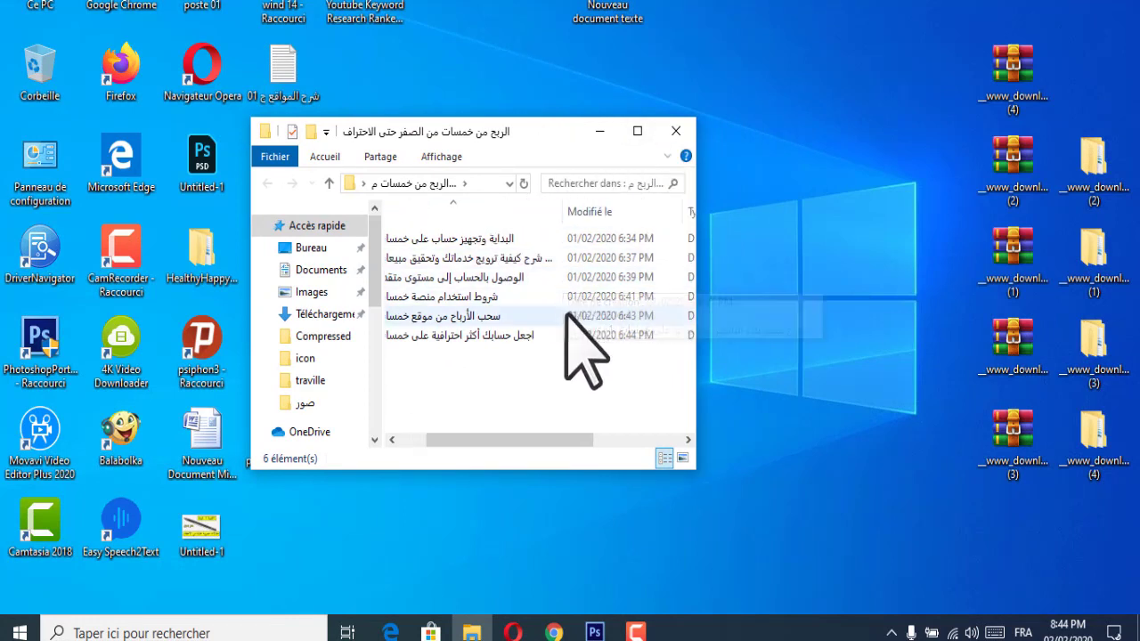
drag(539, 356, 662, 265)
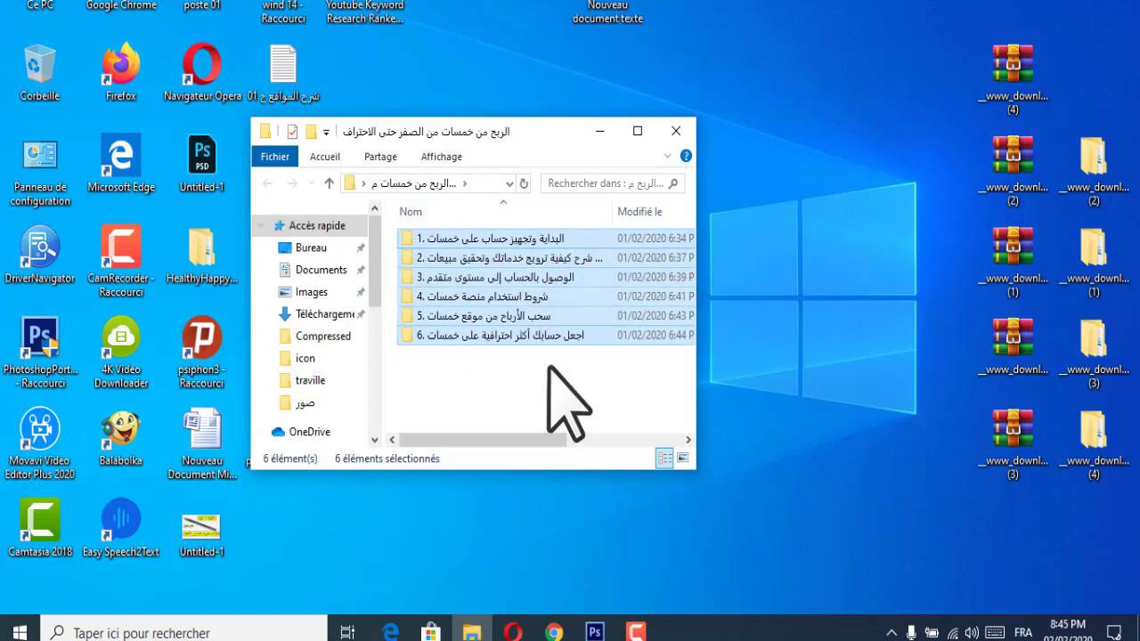
click(536, 346)
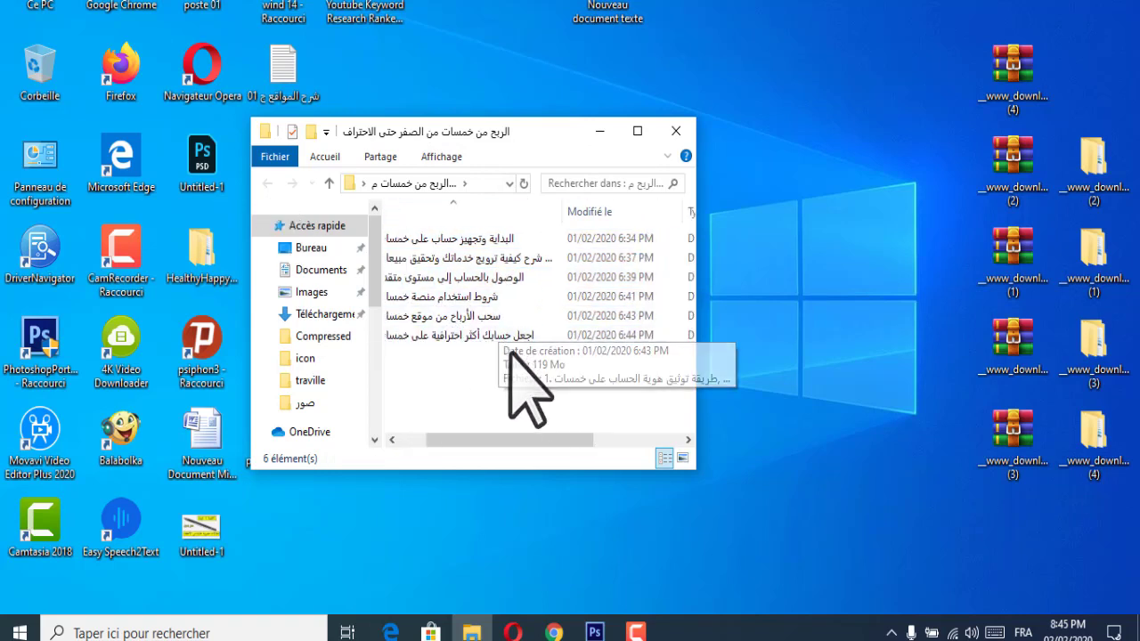
drag(564, 383, 431, 239)
Step: View the contents of subfolders 1 (البداية وتجهيز حساب على خمسات) and 2 (شرح كيفية ترويج خدماتك وتحقيق مبيعات), returning to the course folder
double_click(431, 238)
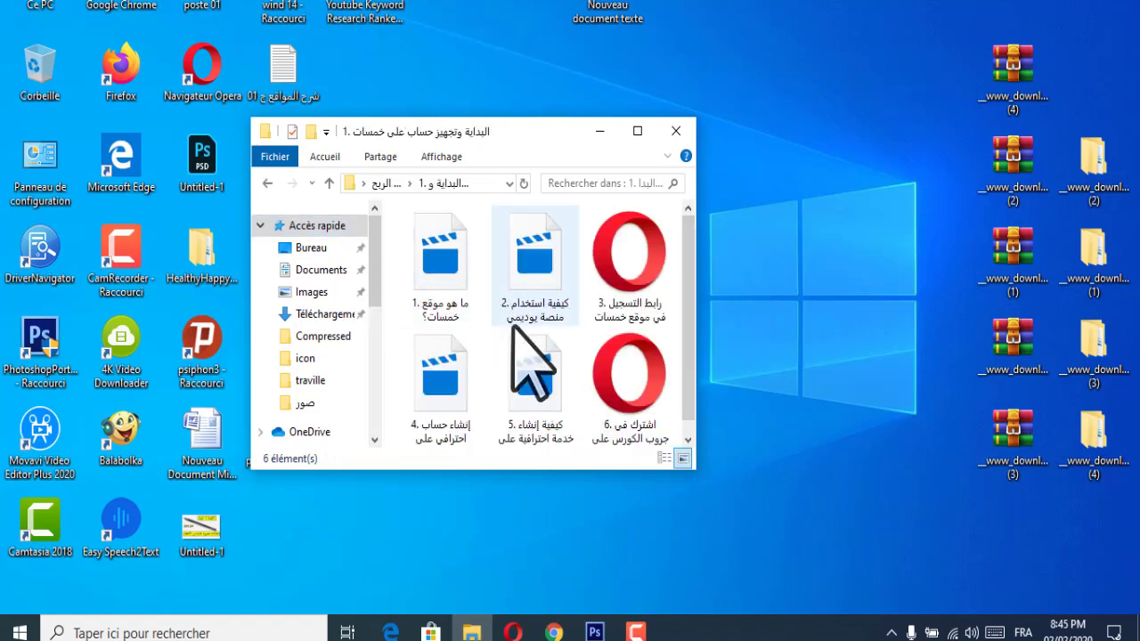
click(267, 183)
double_click(524, 257)
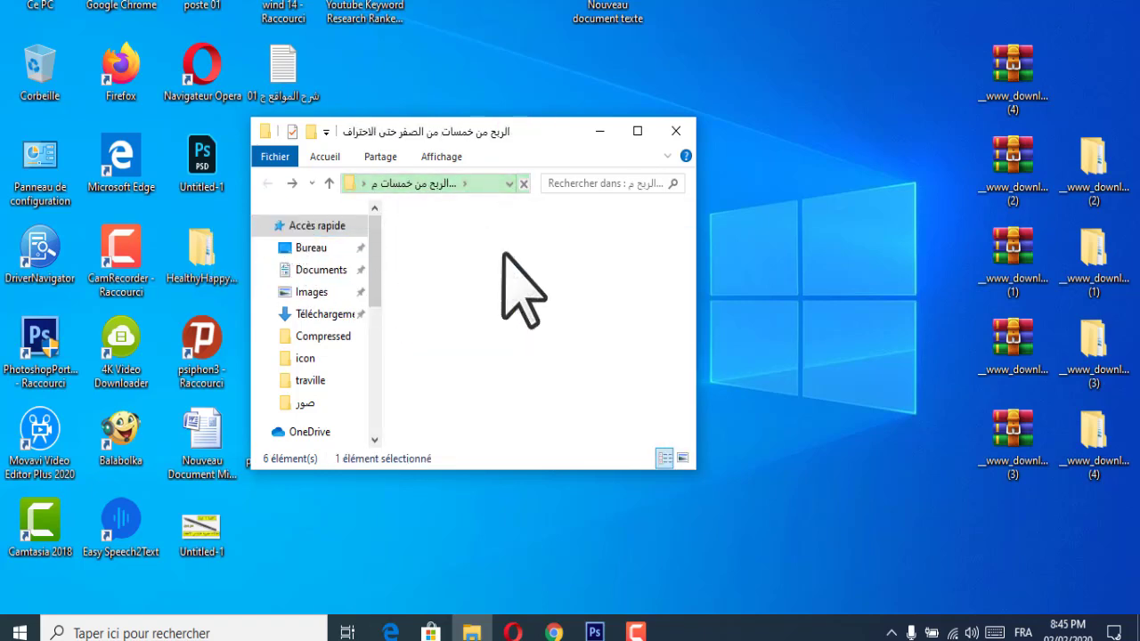
click(267, 184)
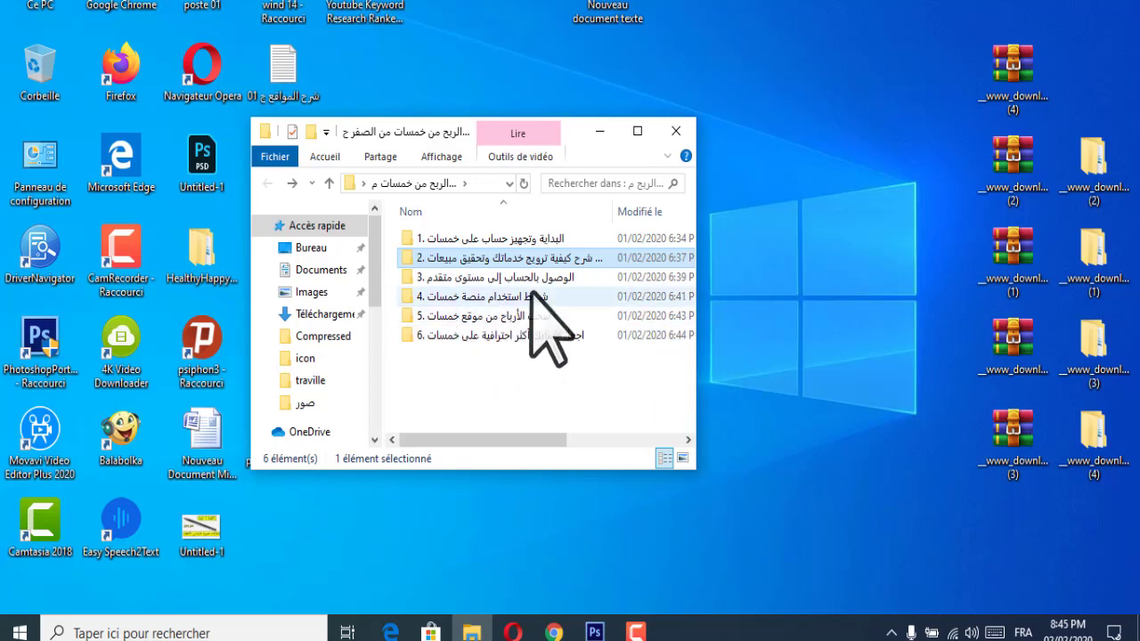
double_click(448, 256)
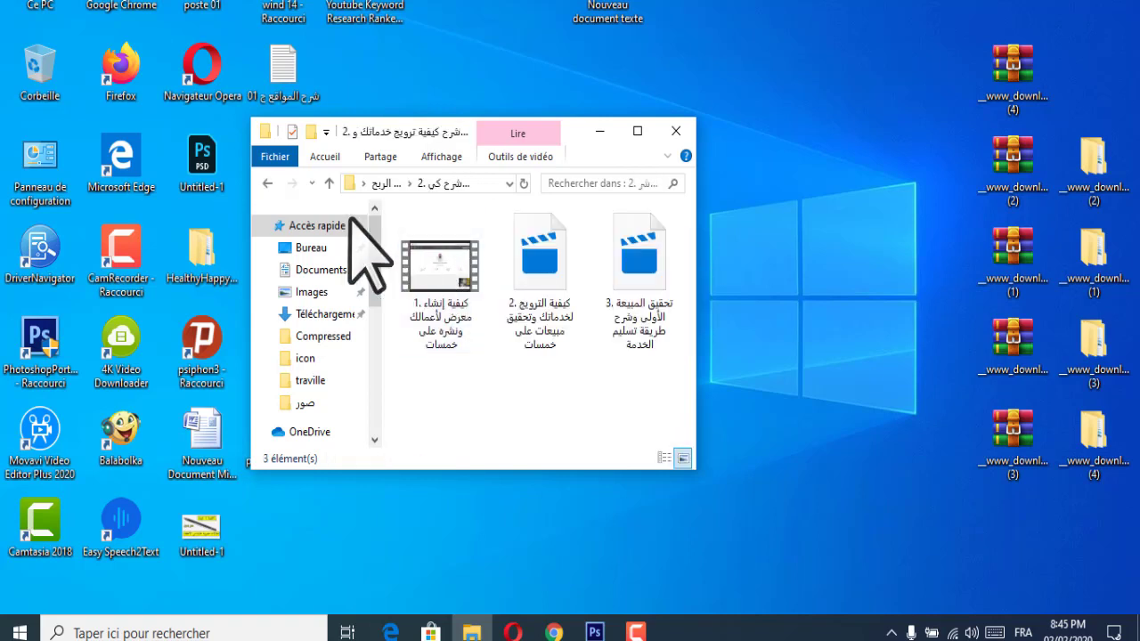
click(268, 182)
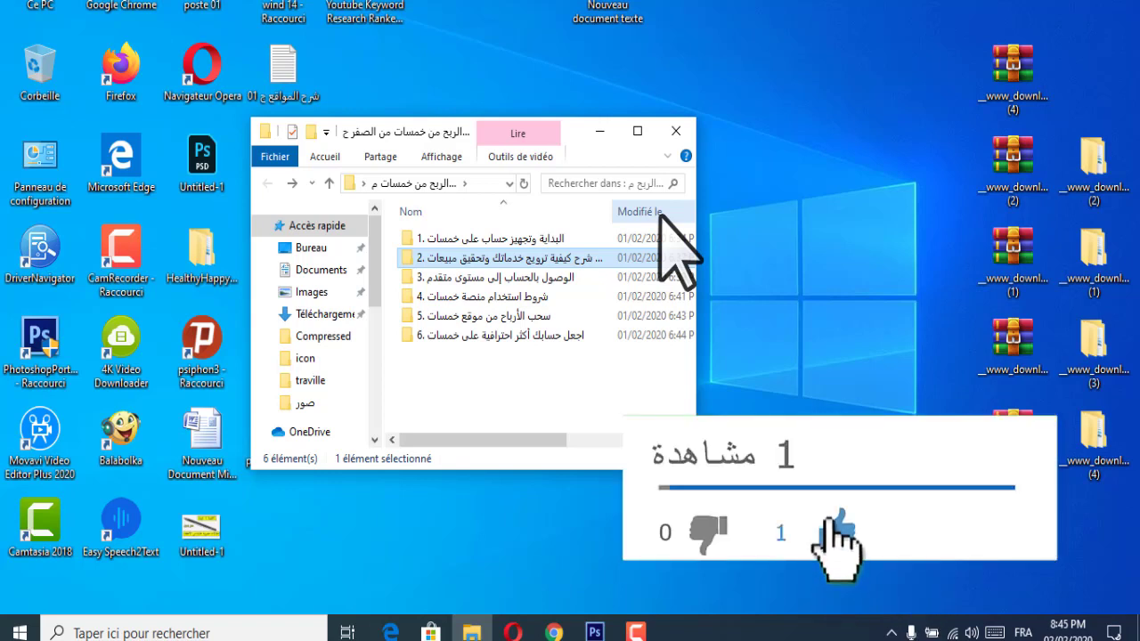
Step: Select all the course subfolders, close the folder window and move the course folder back to its original desktop spot
drag(533, 367, 437, 213)
drag(503, 316, 476, 289)
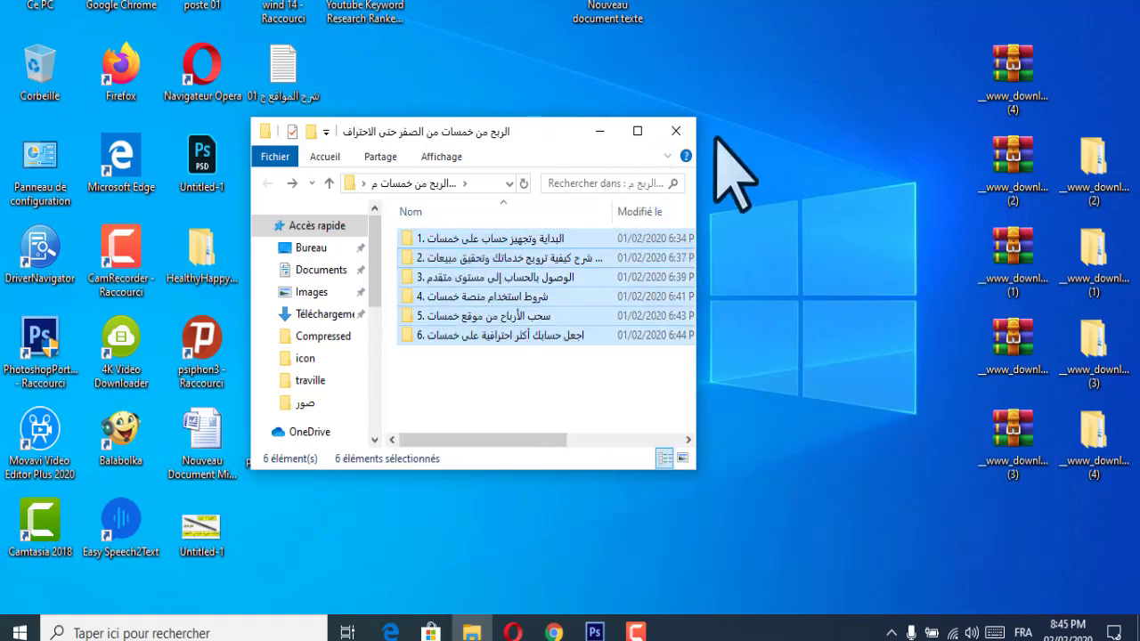
click(676, 131)
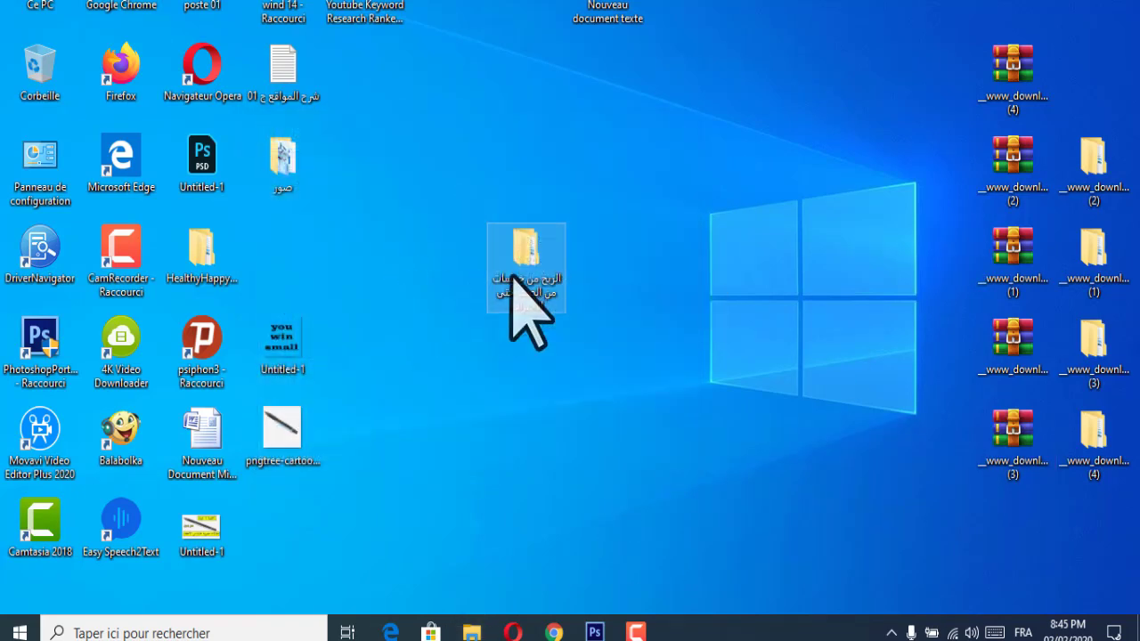
drag(510, 276, 283, 254)
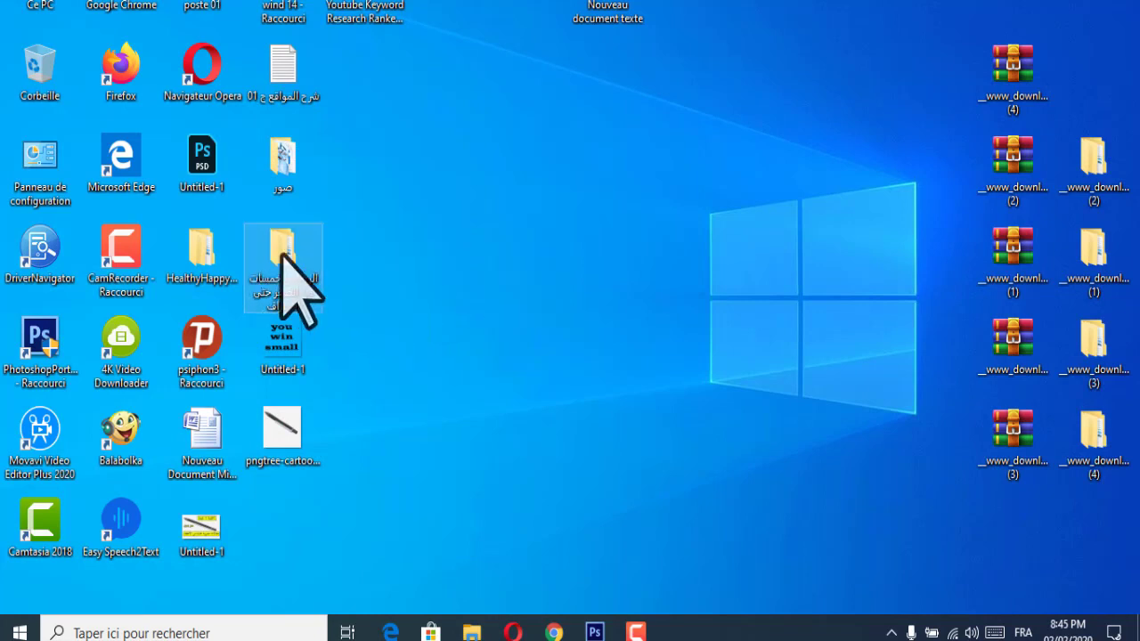
Step: Switch back to the YouTube channel in Chrome, look over its older videos and return to the channel banner
click(637, 632)
click(721, 521)
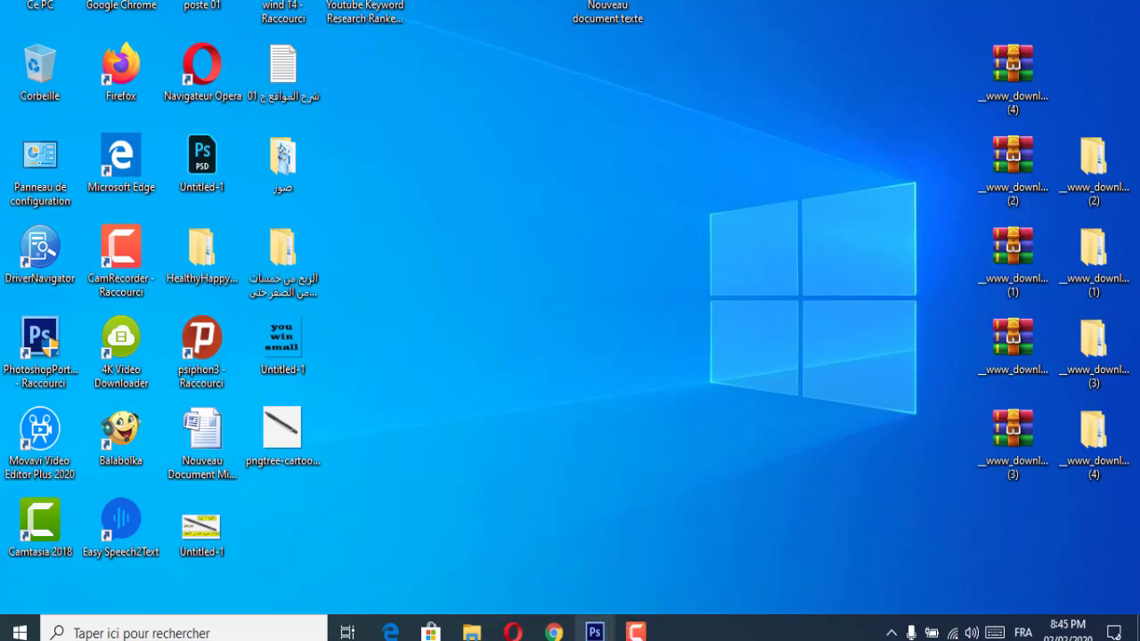
mouse_move(554, 631)
click(580, 590)
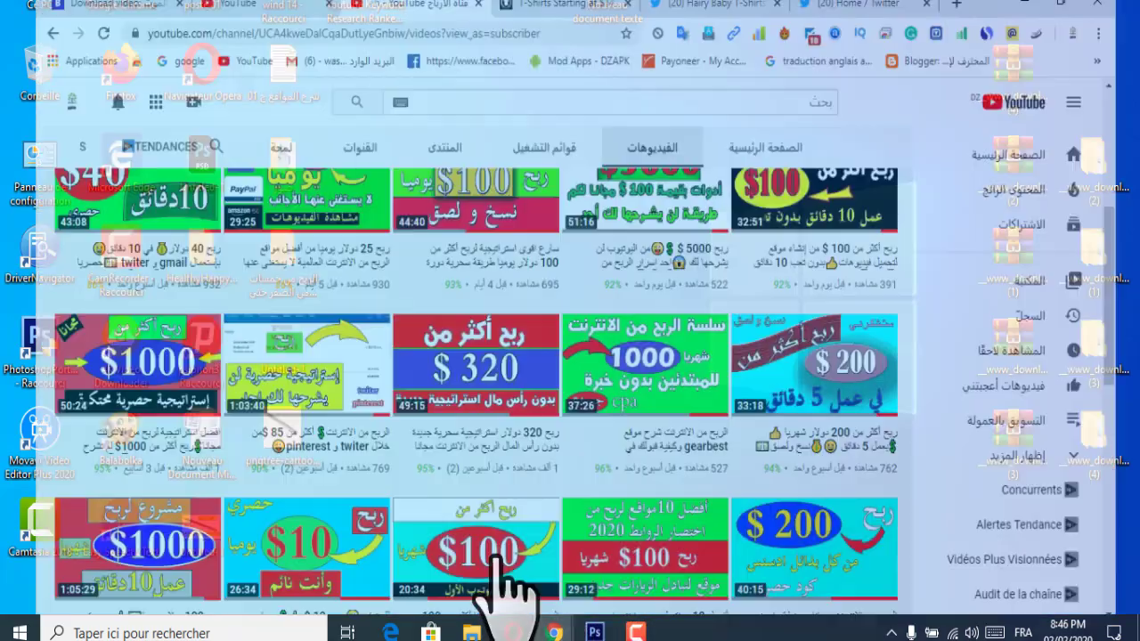
scroll(484, 293, down, 2)
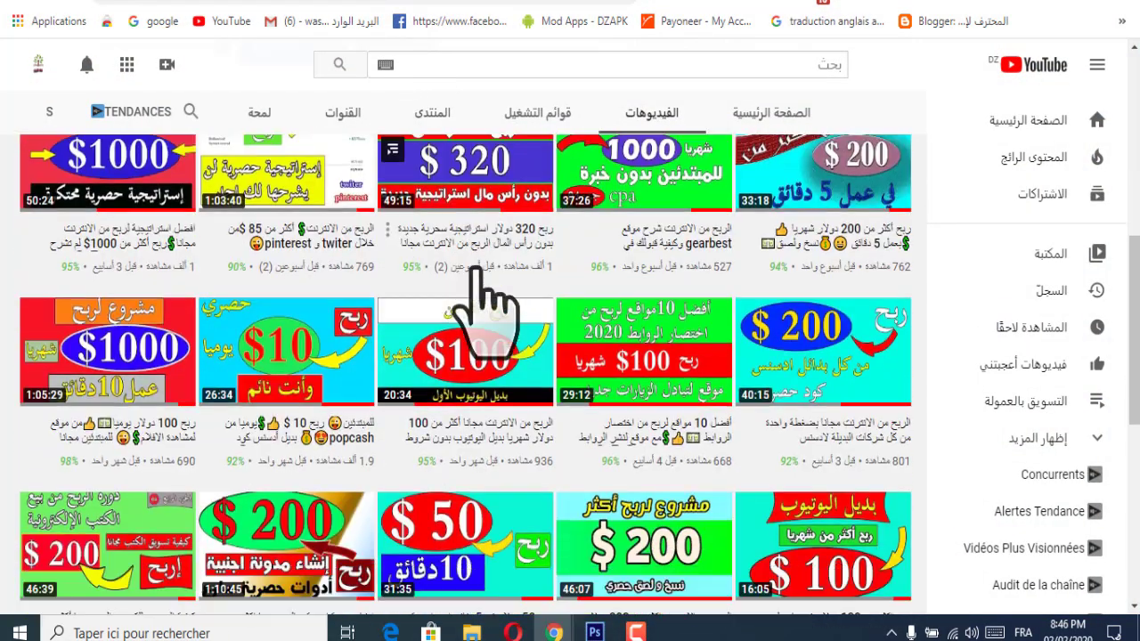
scroll(466, 229, up, 7)
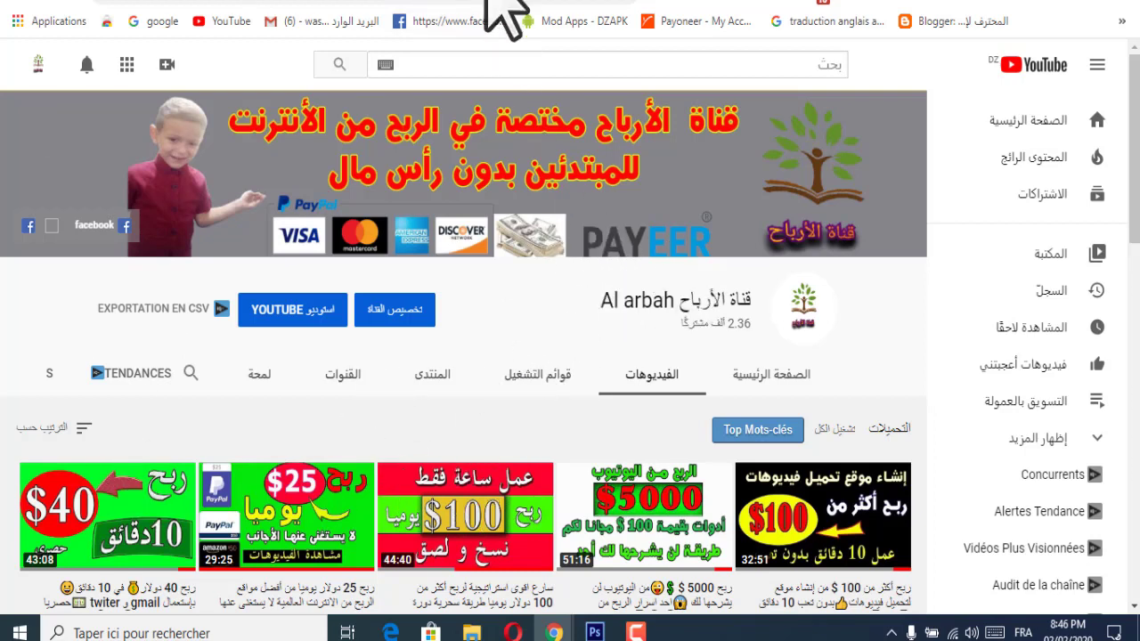
Step: Switch to the open TeePublic page and look over its homepage banners, product categories and featured designs
click(611, 9)
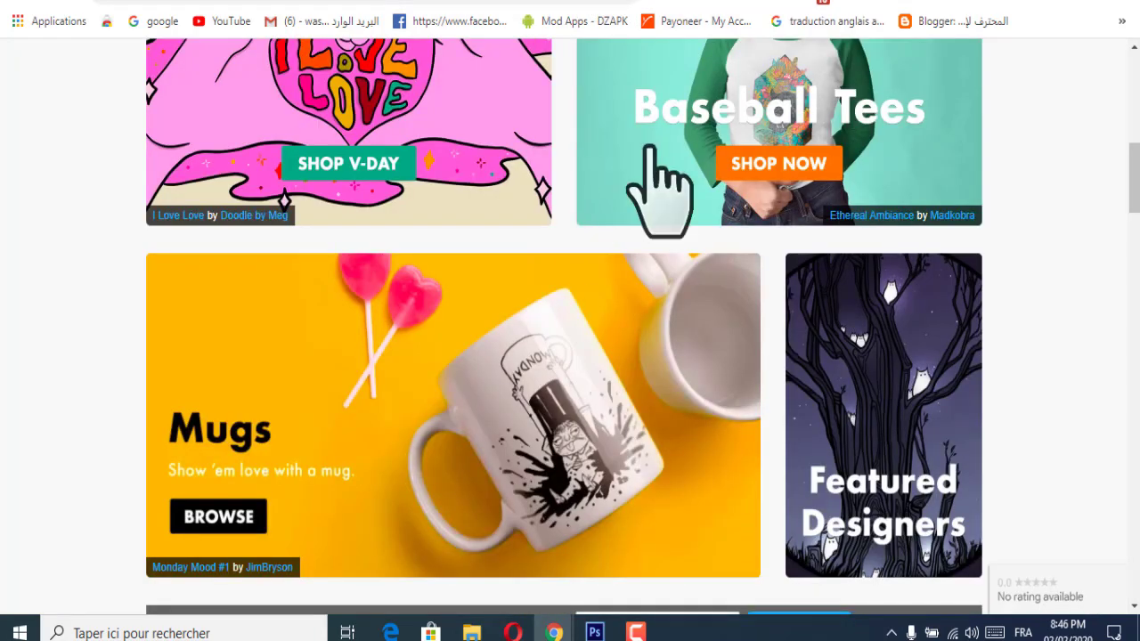
scroll(535, 249, up, 10)
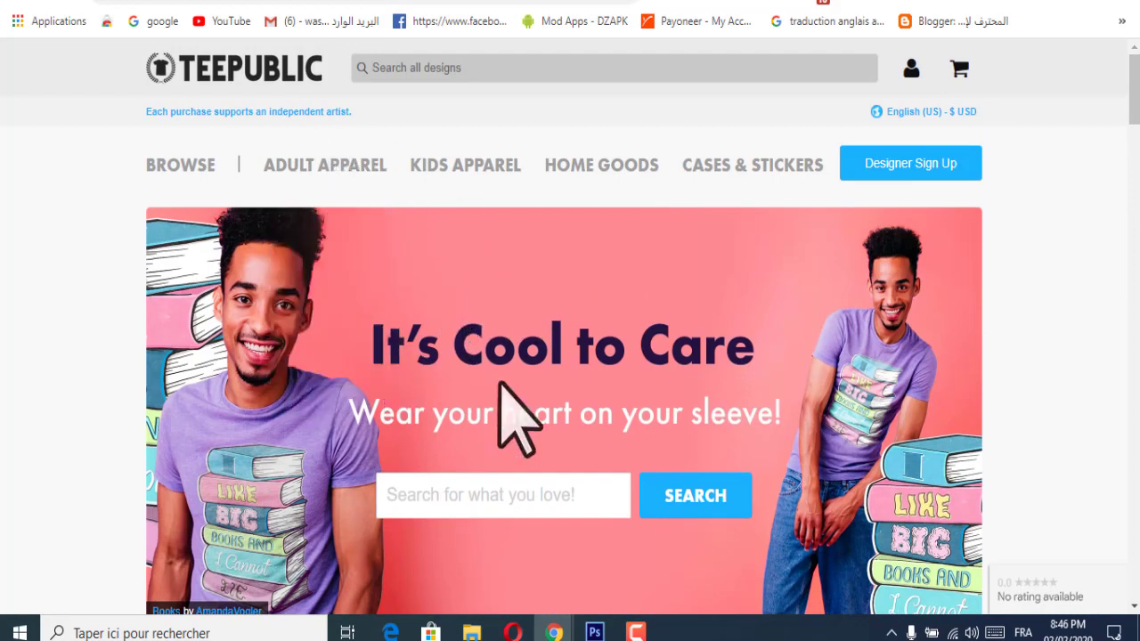
scroll(644, 318, down, 8)
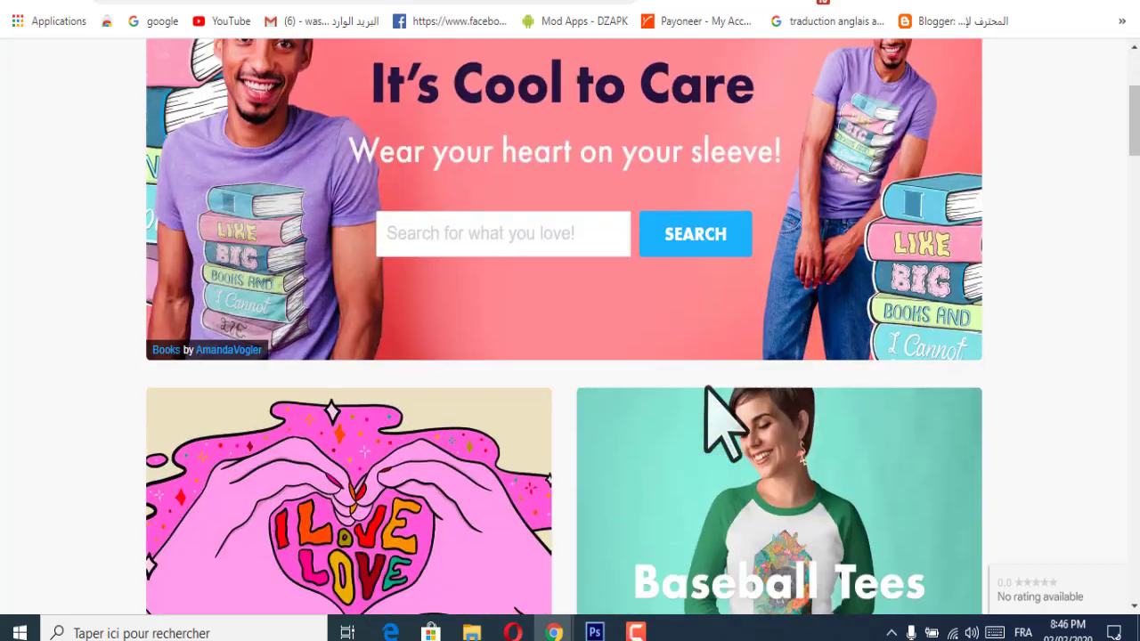
scroll(708, 436, down, 12)
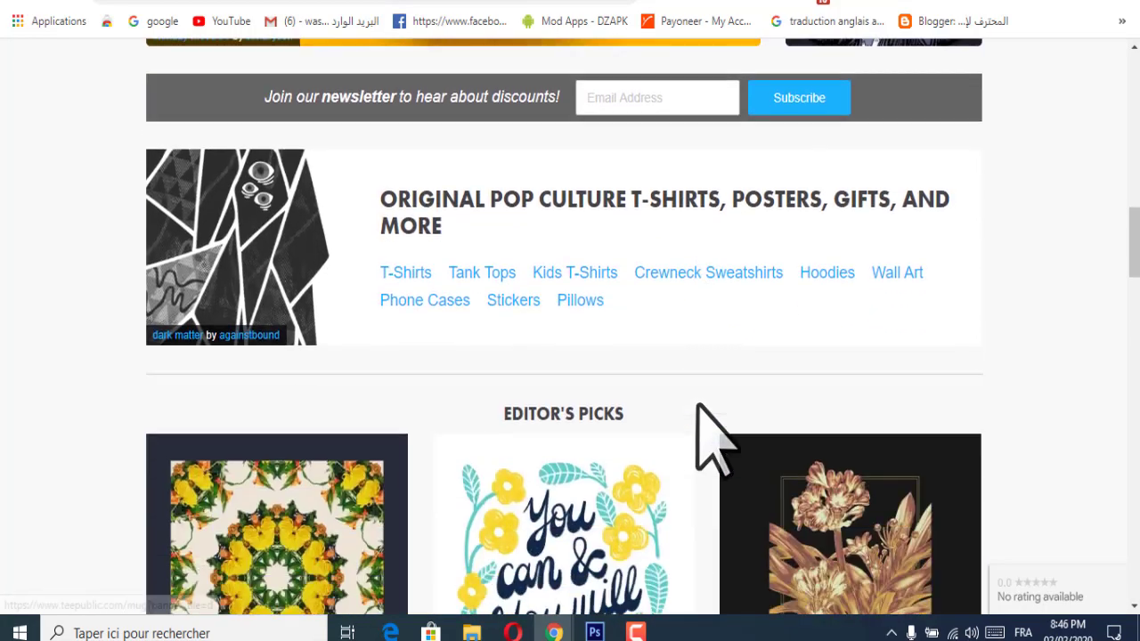
scroll(709, 461, down, 8)
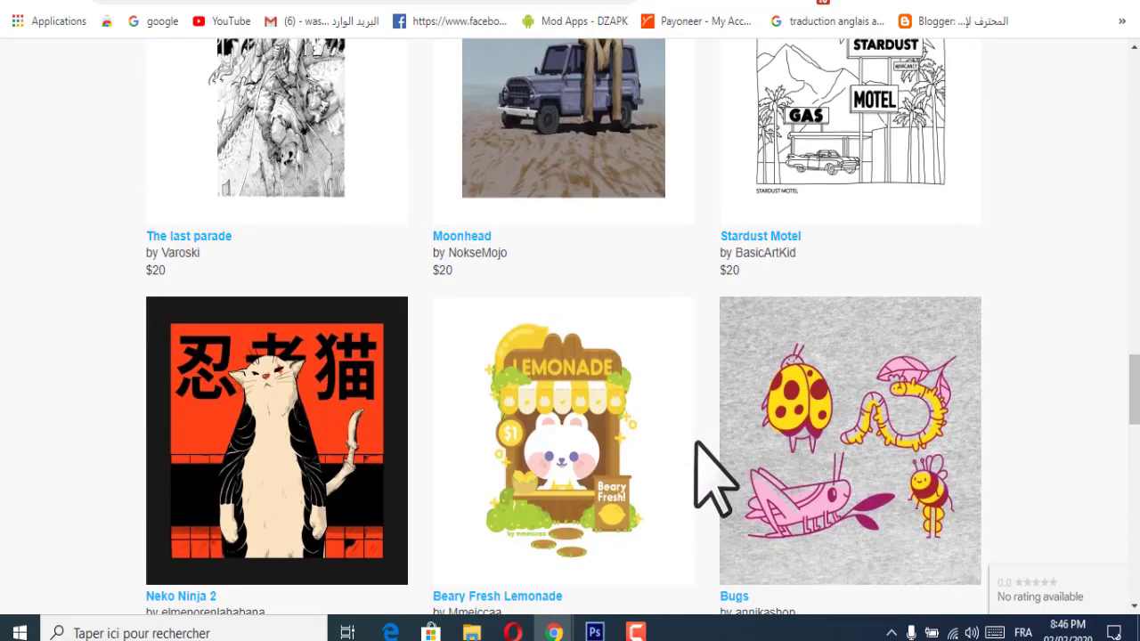
scroll(659, 508, up, 15)
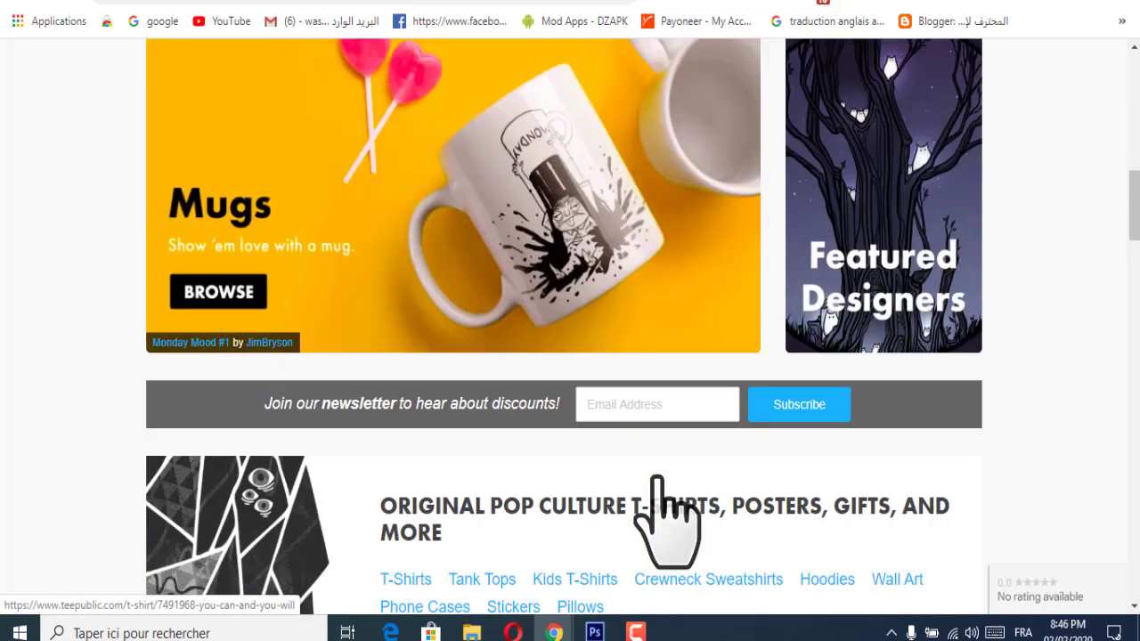
scroll(656, 485, up, 6)
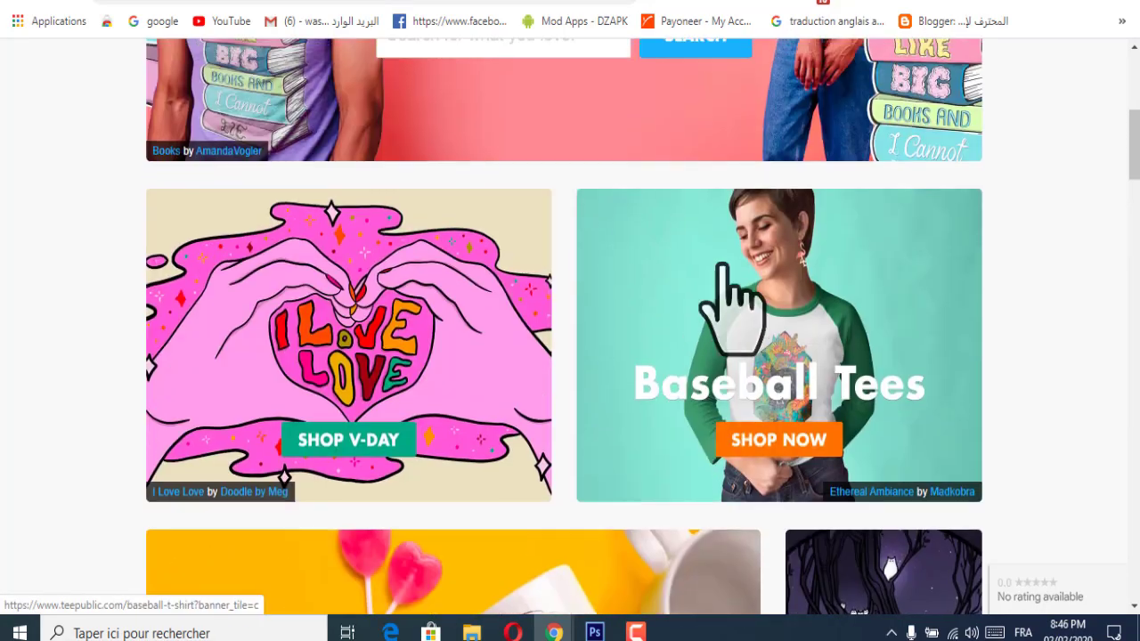
Step: Check the Alexa traffic rank details for teepublic.com with the browser extension and close them
click(863, 2)
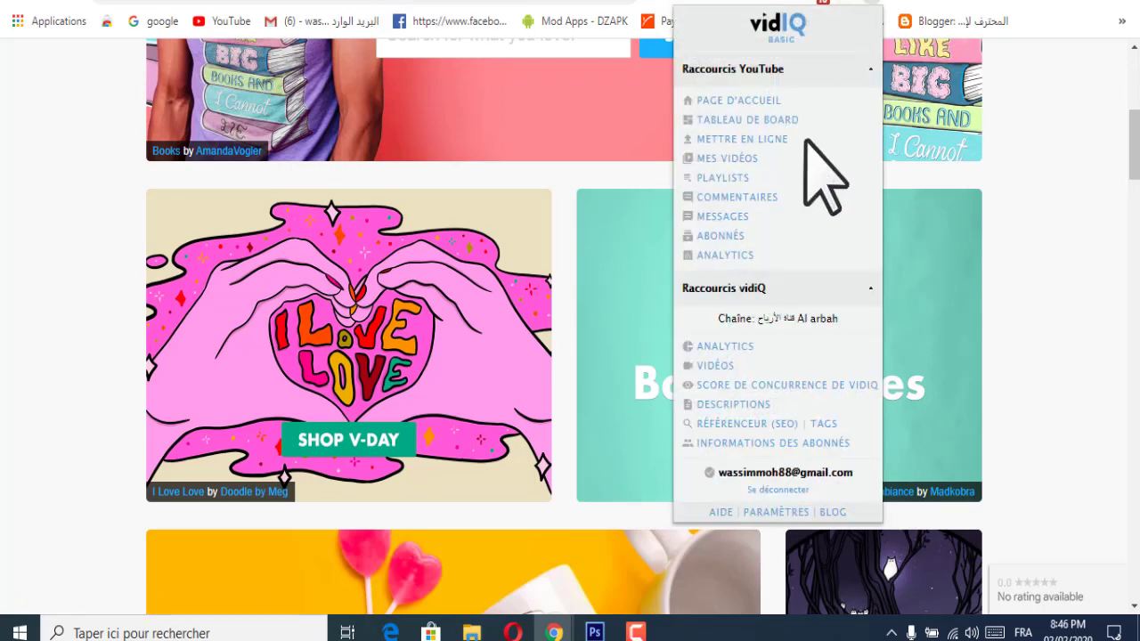
click(846, 3)
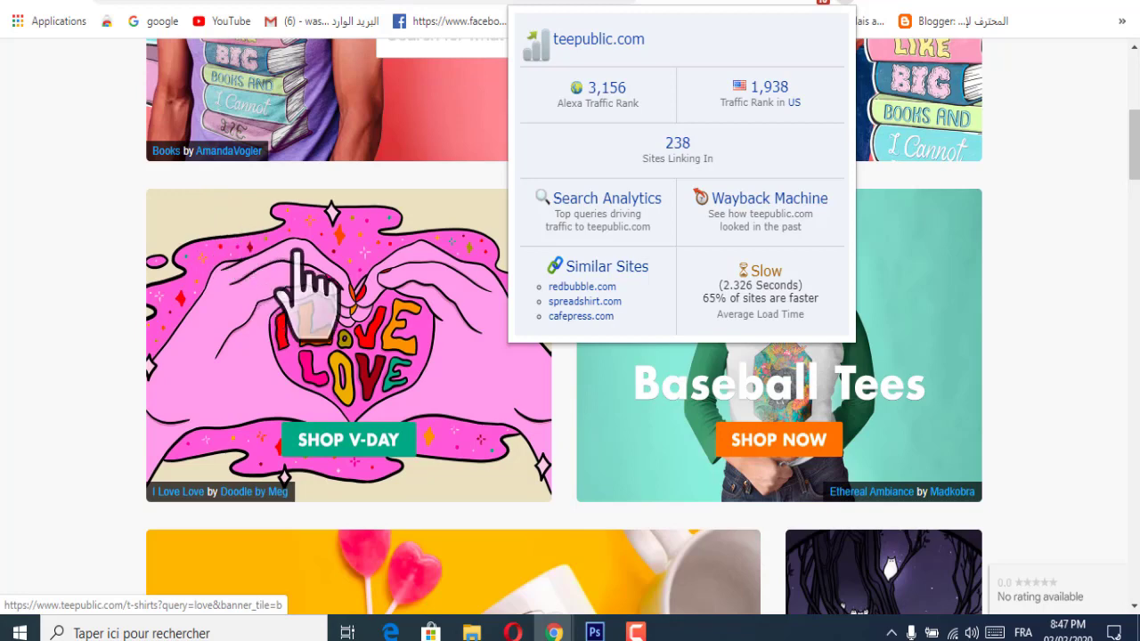
click(1069, 258)
Step: Examine the promotions on the TeePublic homepage and the designs and prices under Editor's Picks
scroll(728, 449, up, 4)
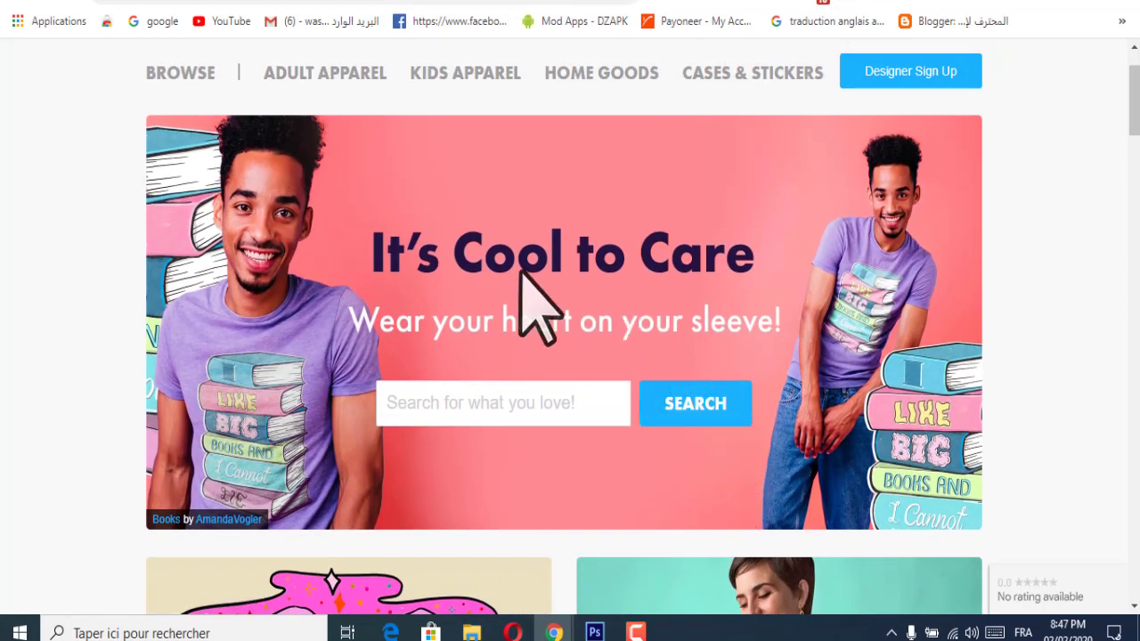
scroll(636, 331, down, 3)
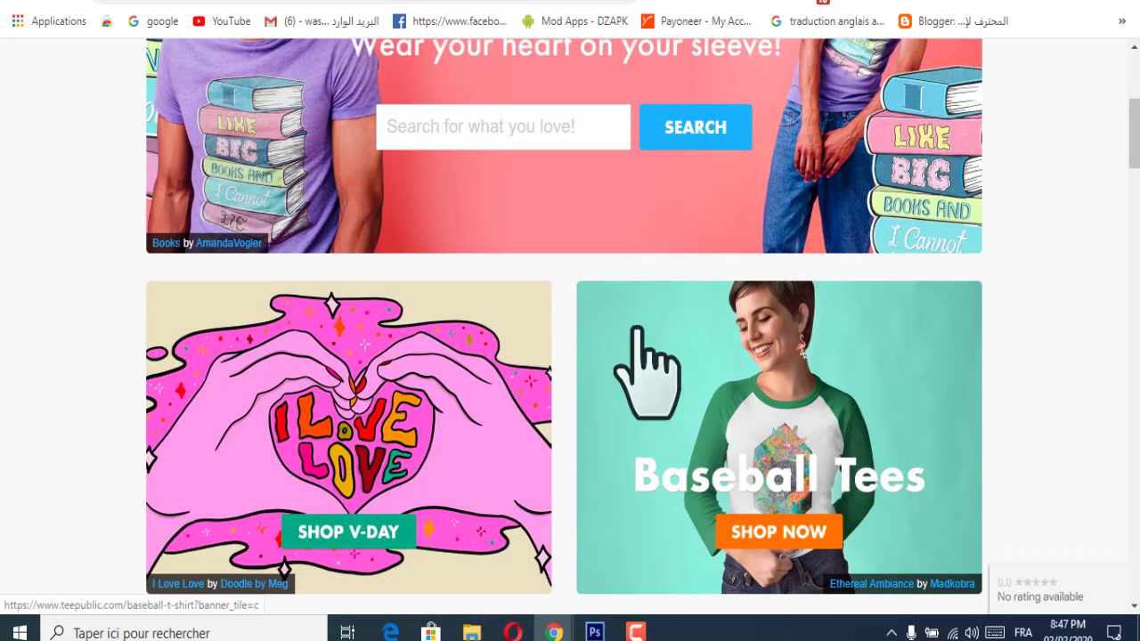
scroll(637, 329, down, 9)
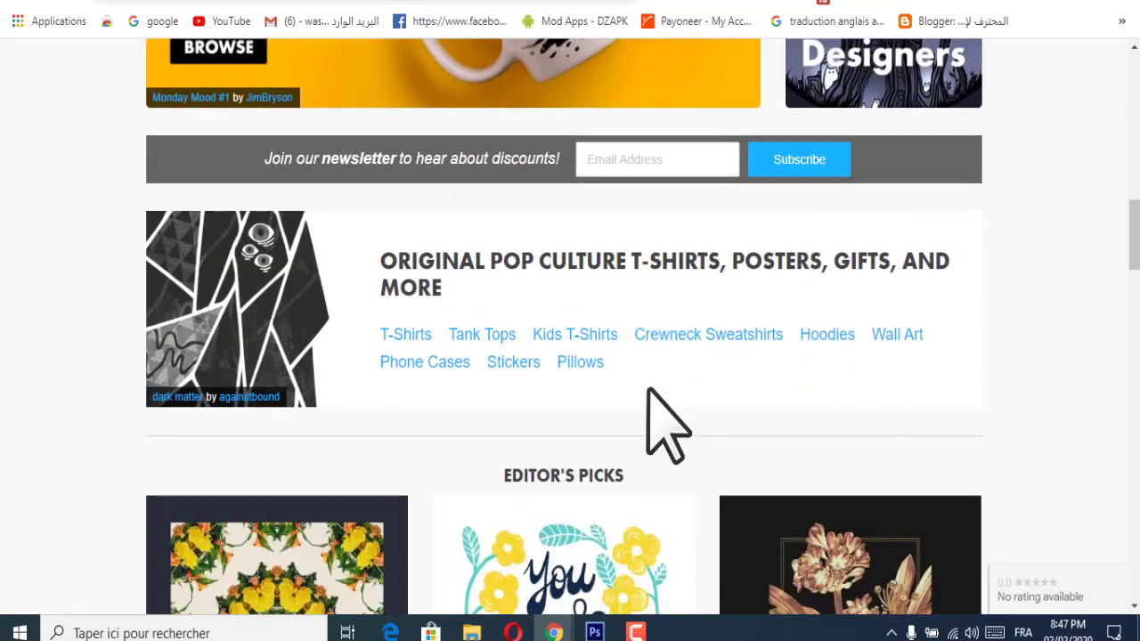
scroll(654, 374, down, 3)
scroll(516, 383, down, 3)
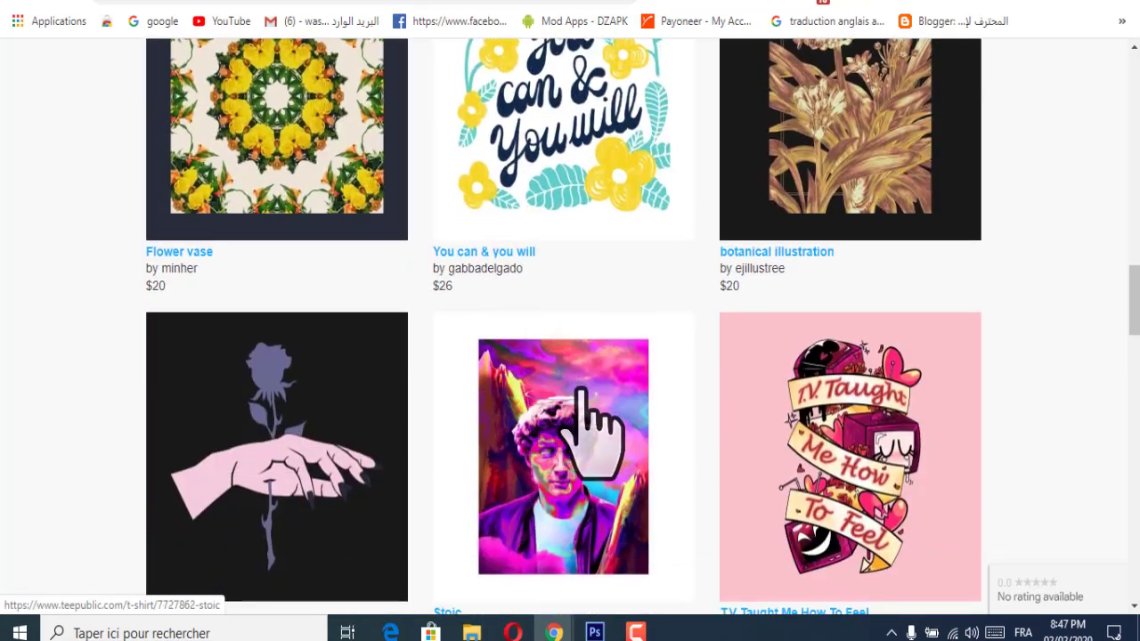
scroll(534, 339, down, 2)
scroll(516, 267, up, 2)
scroll(503, 308, up, 3)
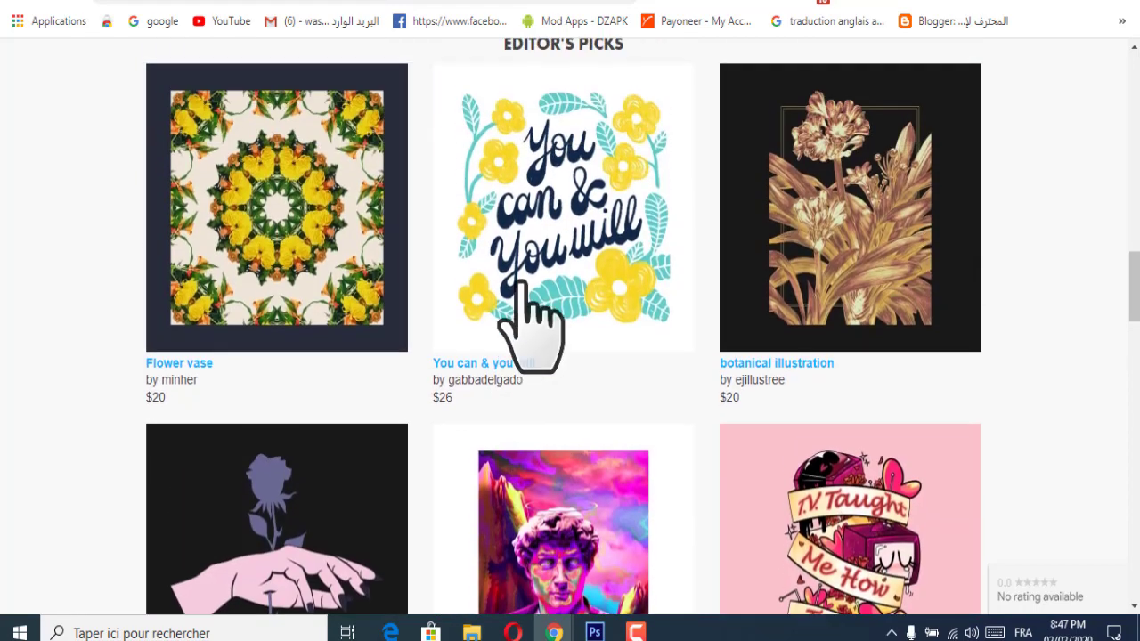
Step: Look back over the TeePublic homepage from Editor's Picks through the mugs, Baseball Tees and Valentine's banners to the main banner
scroll(499, 570, down, 1)
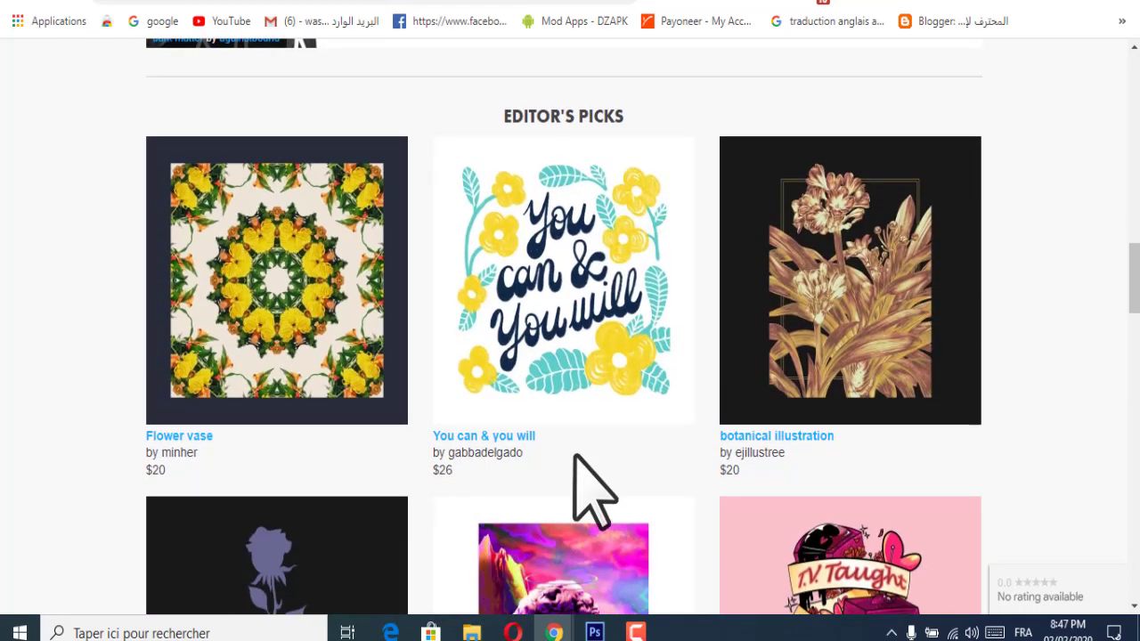
scroll(746, 478, up, 4)
scroll(713, 464, up, 8)
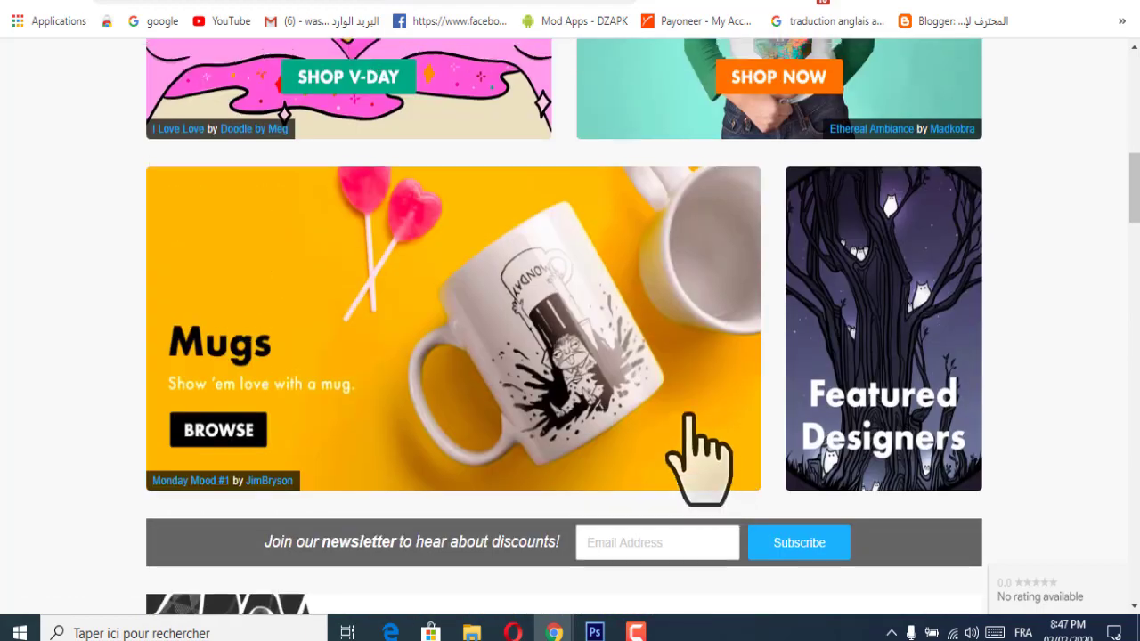
scroll(695, 445, down, 3)
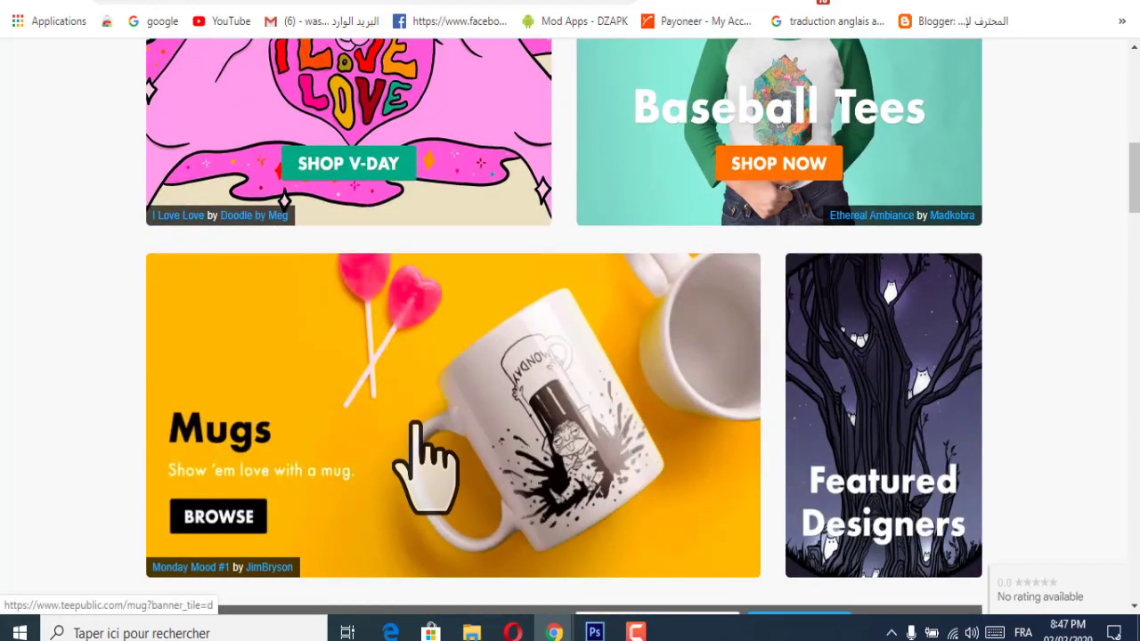
scroll(819, 410, up, 2)
scroll(784, 419, up, 2)
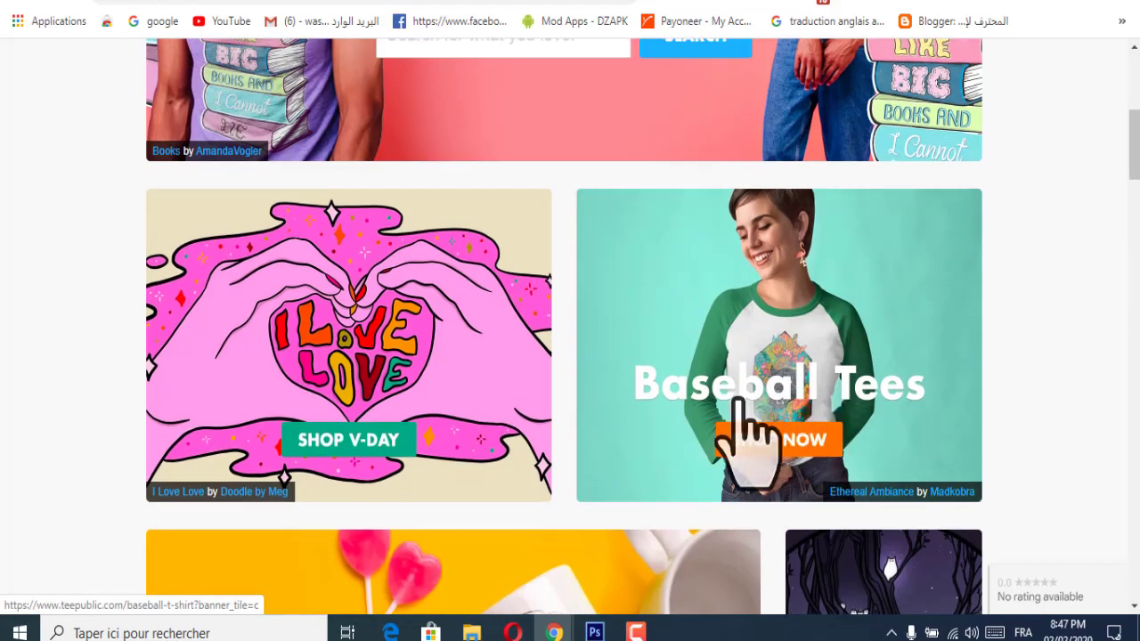
scroll(694, 400, up, 2)
scroll(383, 285, up, 3)
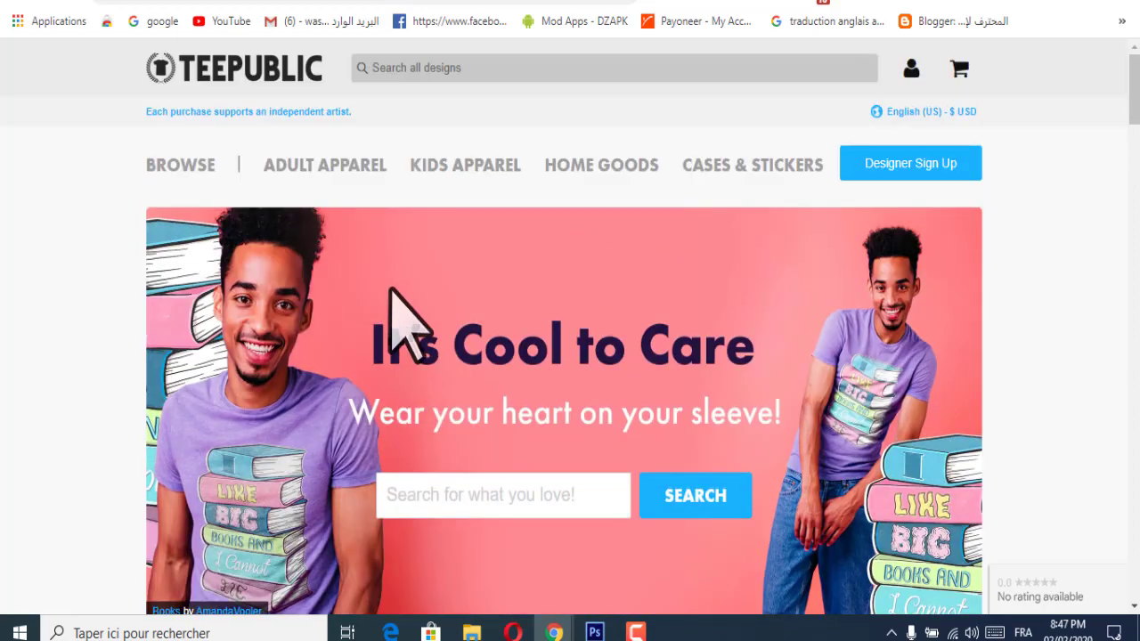
Step: Check the product types under Adult Apparel, Kids Apparel and Home Goods, and open the Notebooks category
mouse_move(338, 187)
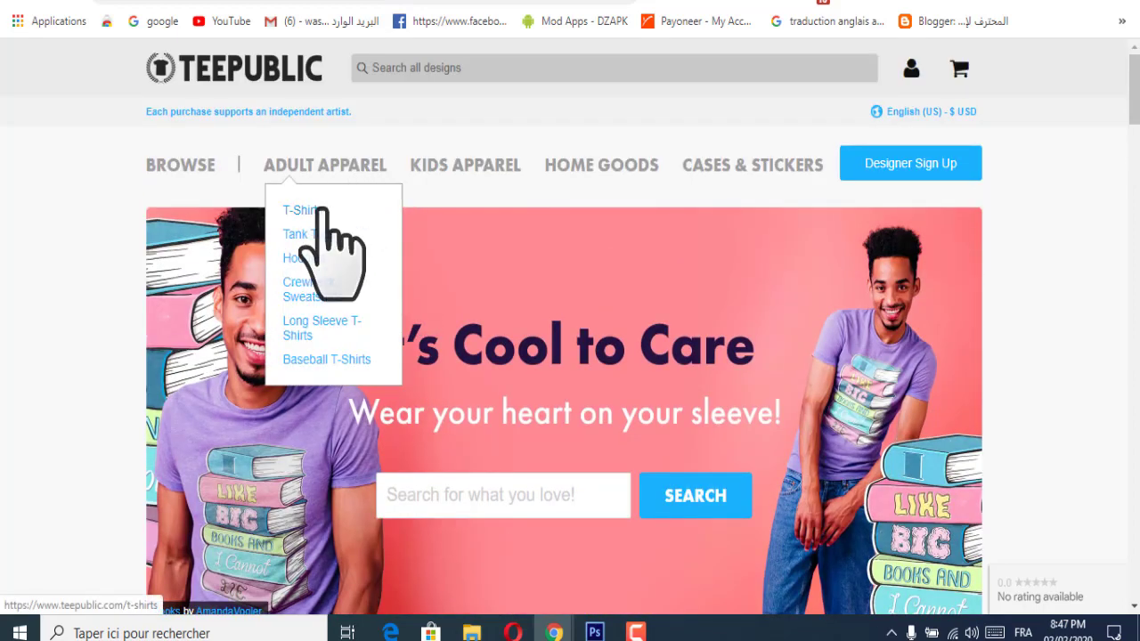
mouse_move(445, 173)
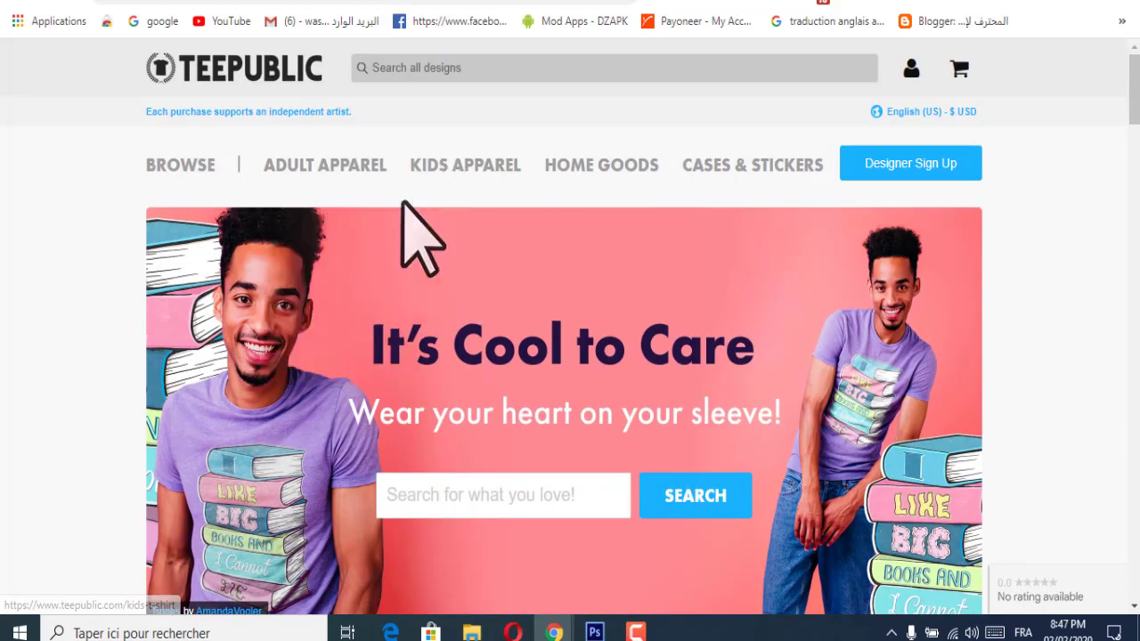
mouse_move(617, 156)
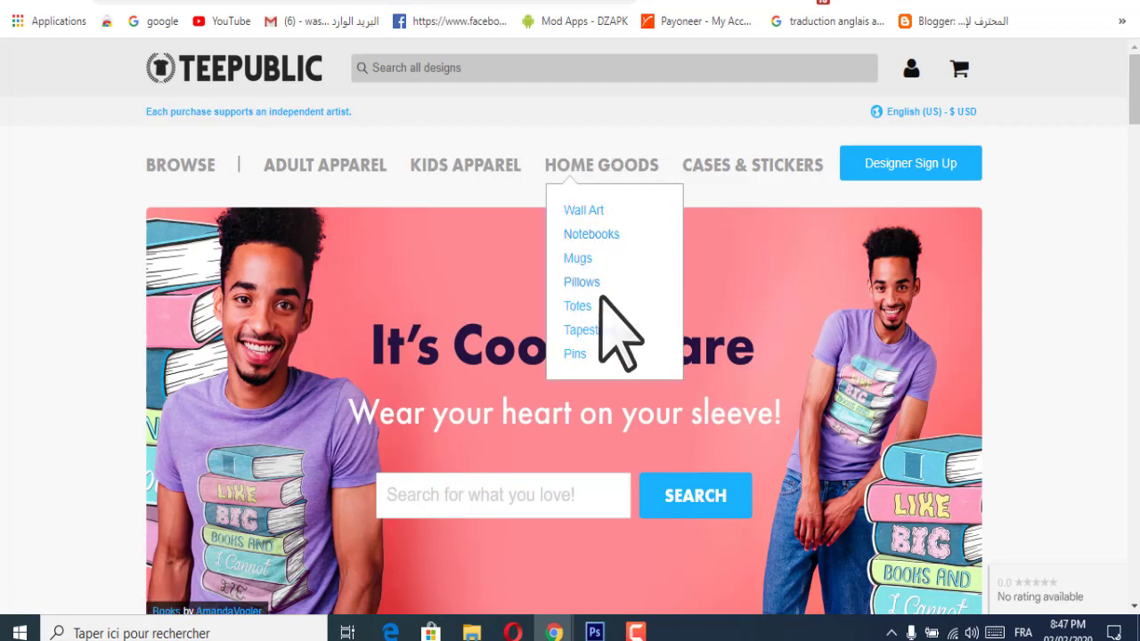
click(587, 236)
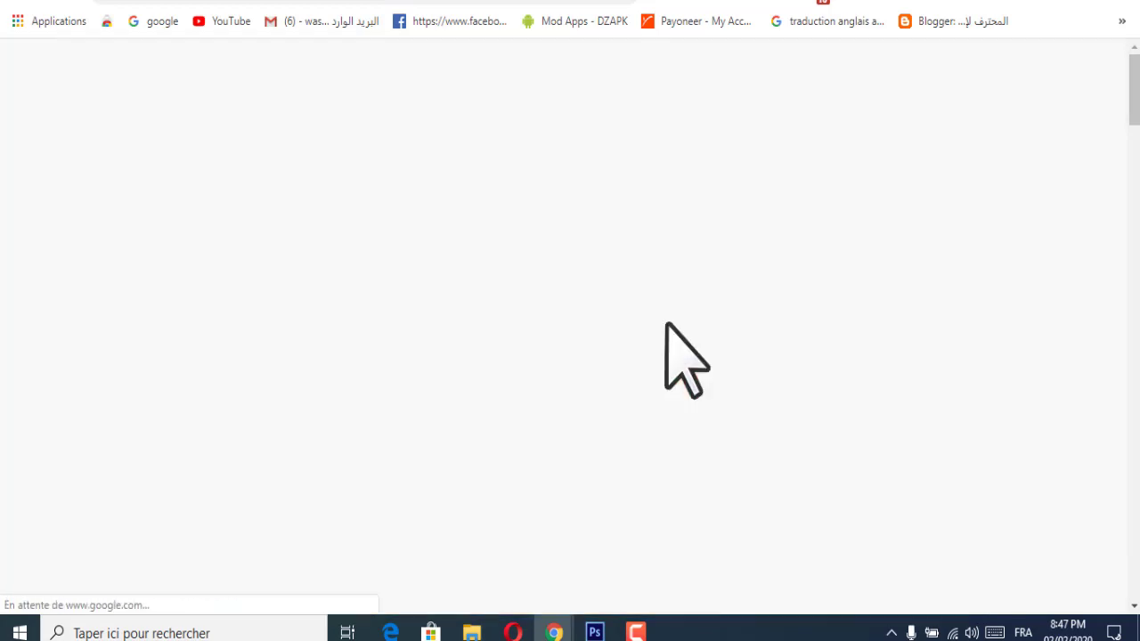
Step: Examine the designs and prices in the Notebooks listing and return to its beginning
scroll(659, 403, down, 2)
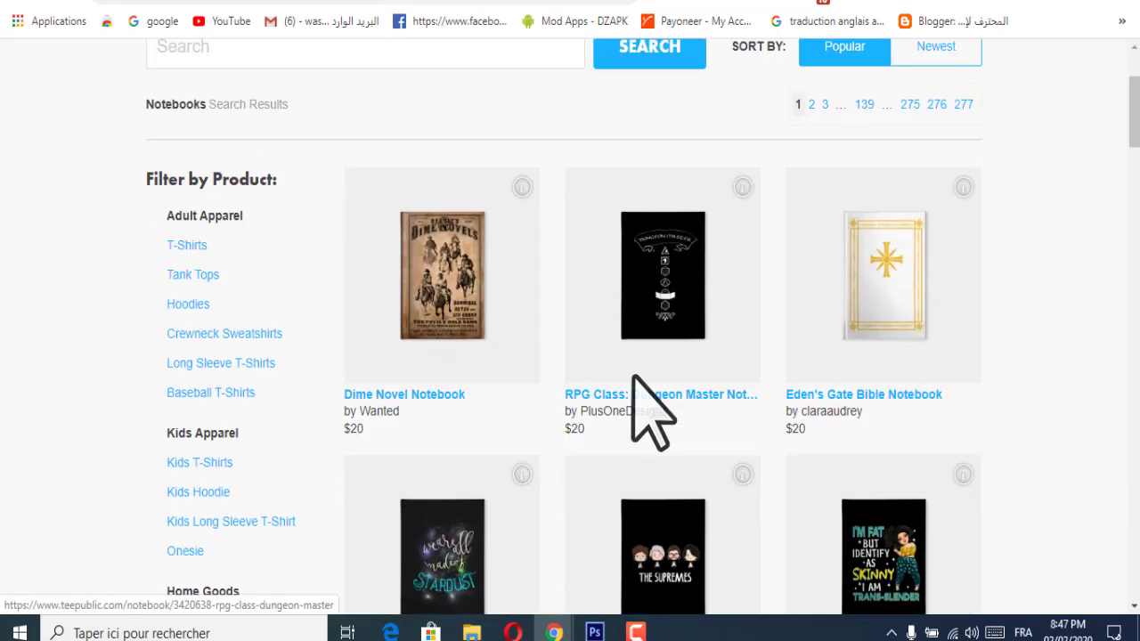
scroll(650, 454, down, 2)
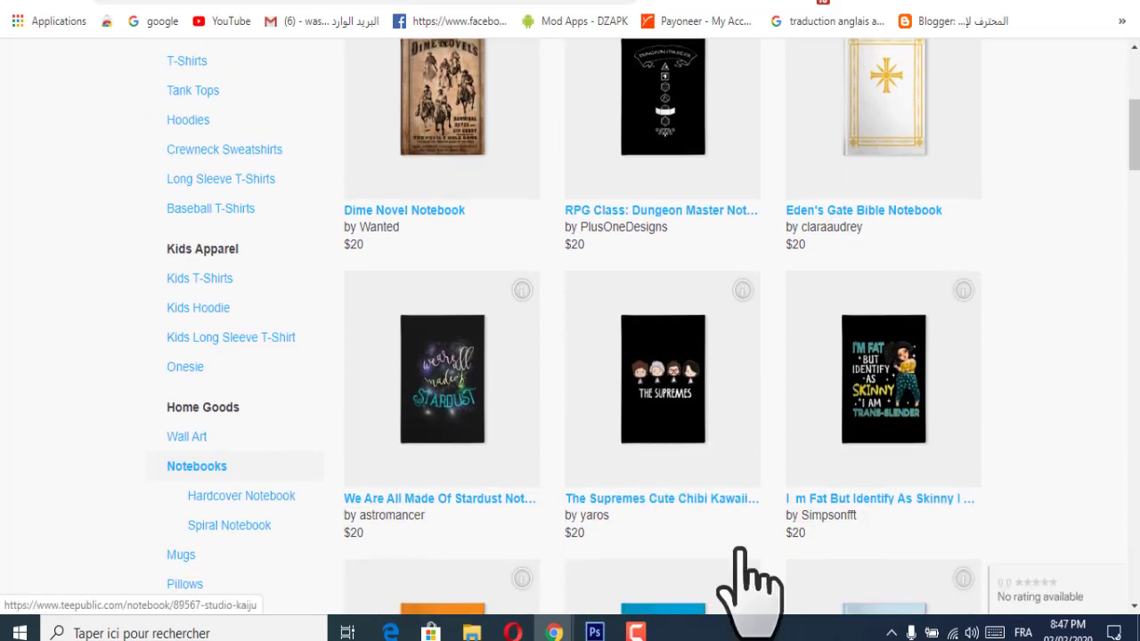
scroll(770, 561, down, 4)
scroll(737, 535, down, 4)
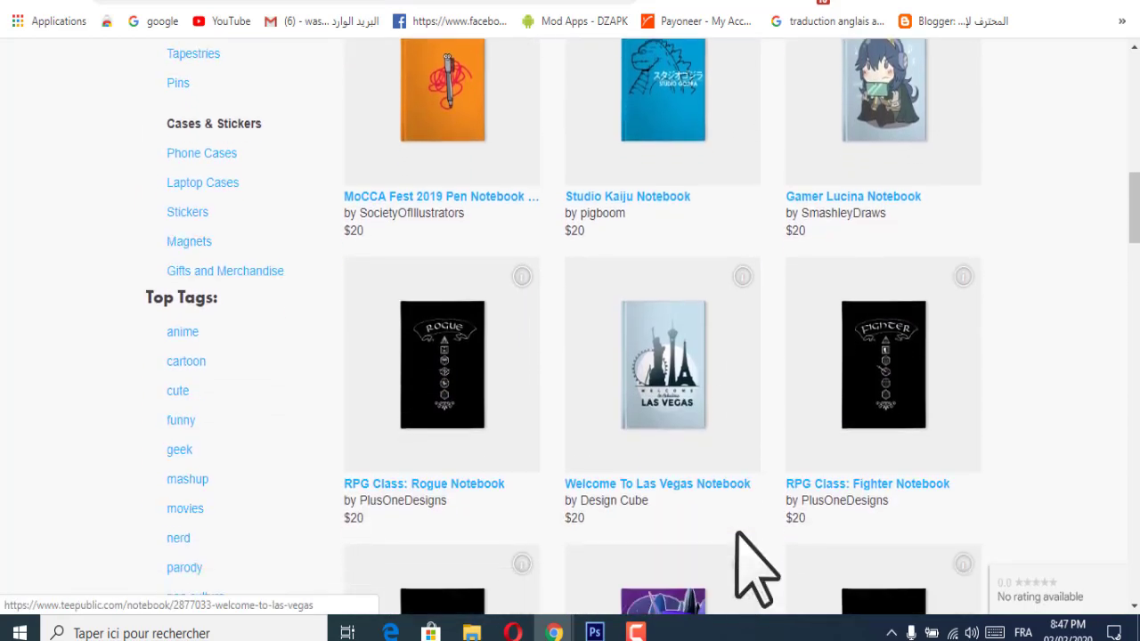
scroll(634, 329, down, 2)
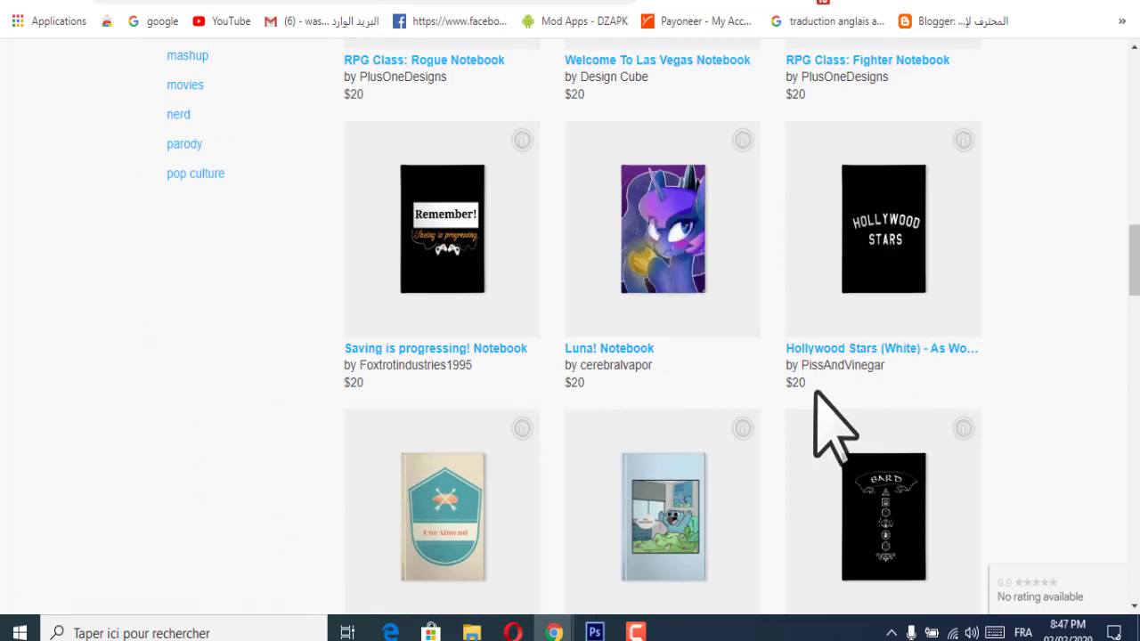
drag(776, 392, 775, 392)
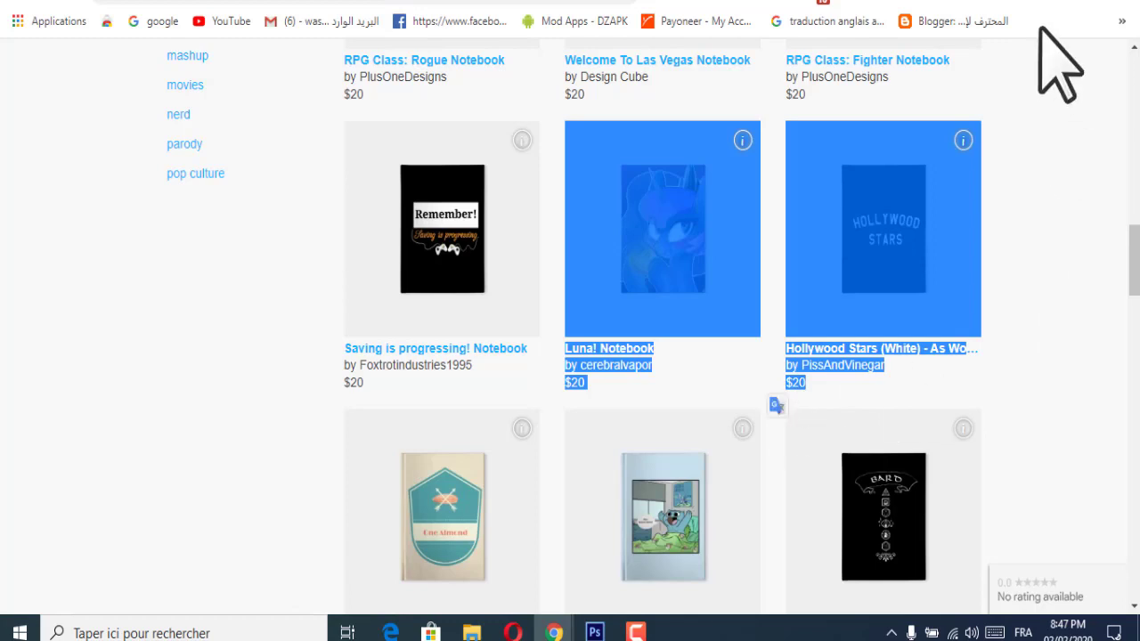
click(1020, 322)
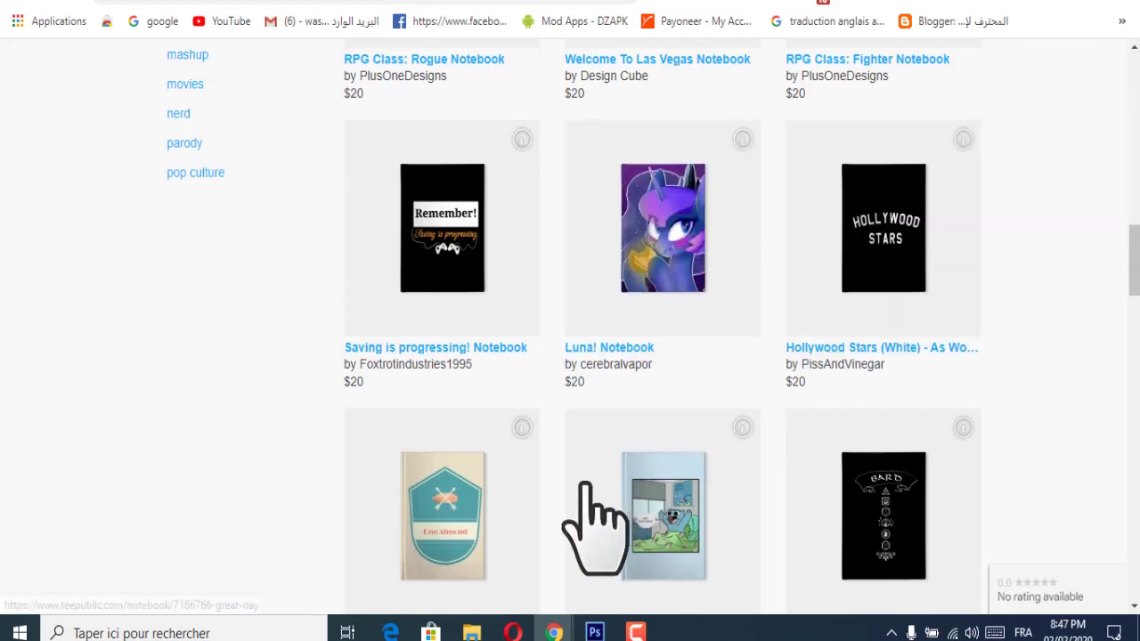
scroll(595, 534, down, 2)
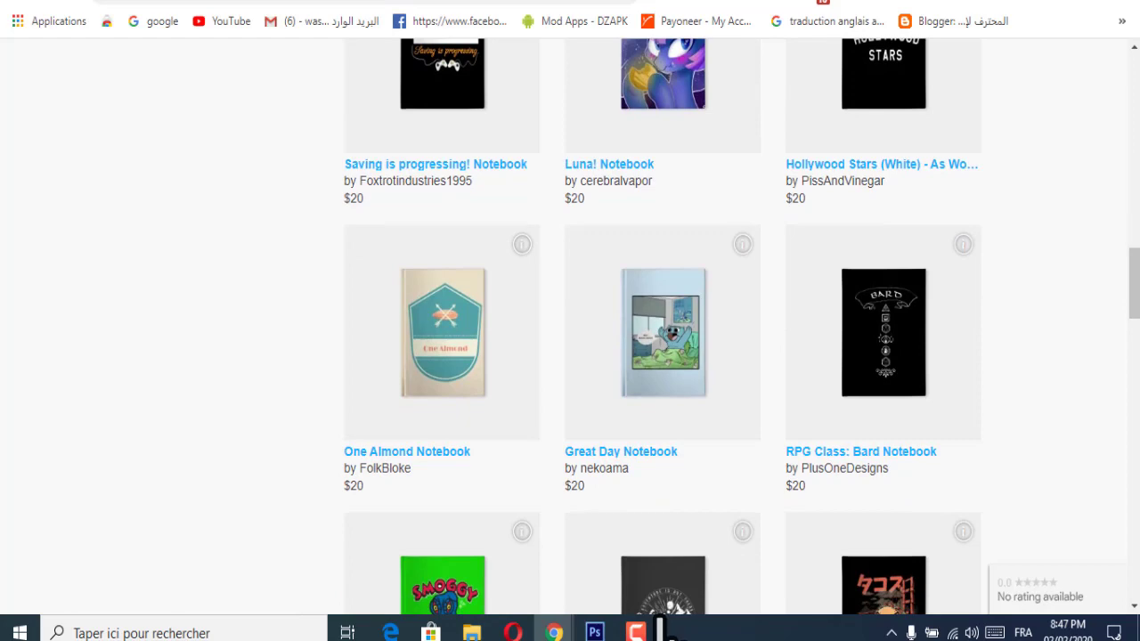
scroll(659, 562, up, 12)
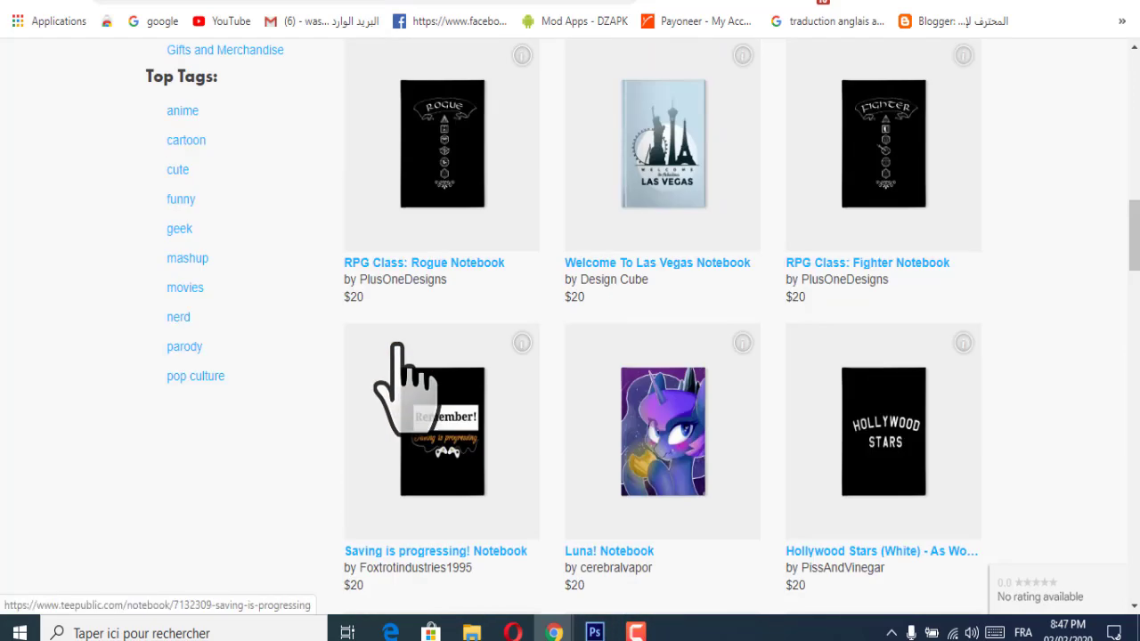
scroll(635, 263, up, 5)
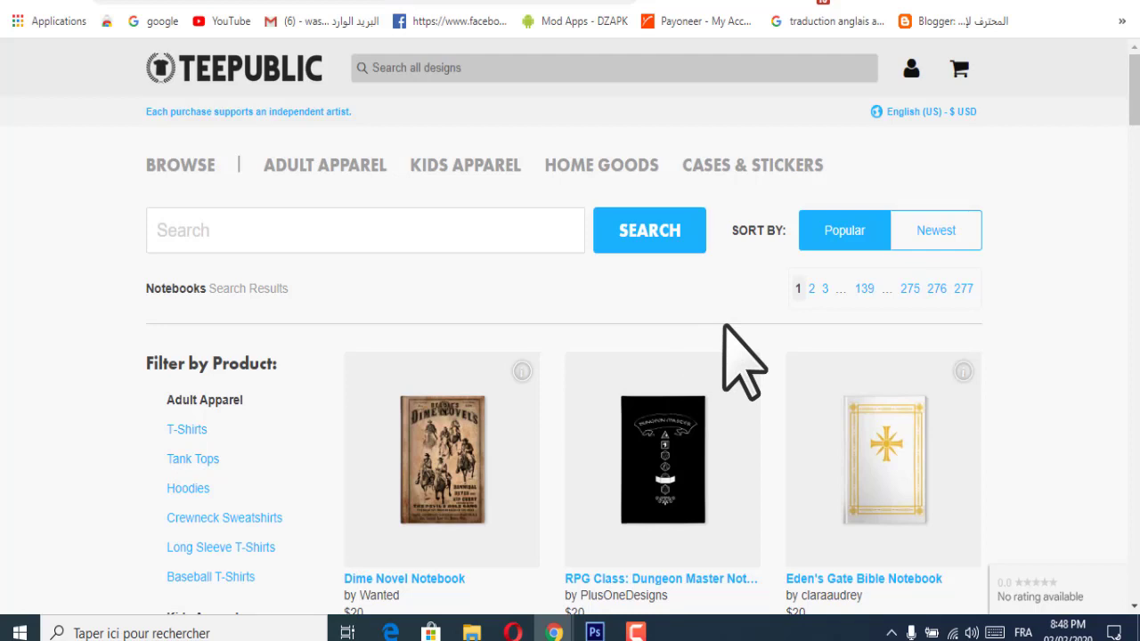
Step: Open Google in a new browser tab and search for "مؤشرات جوجل"
click(980, 2)
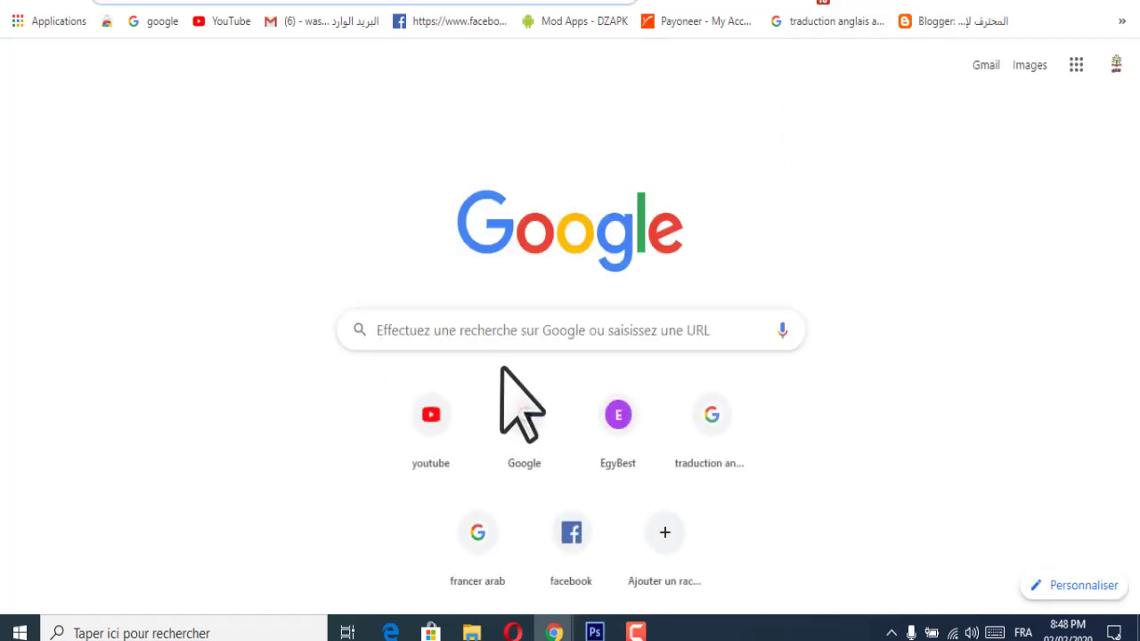
click(522, 413)
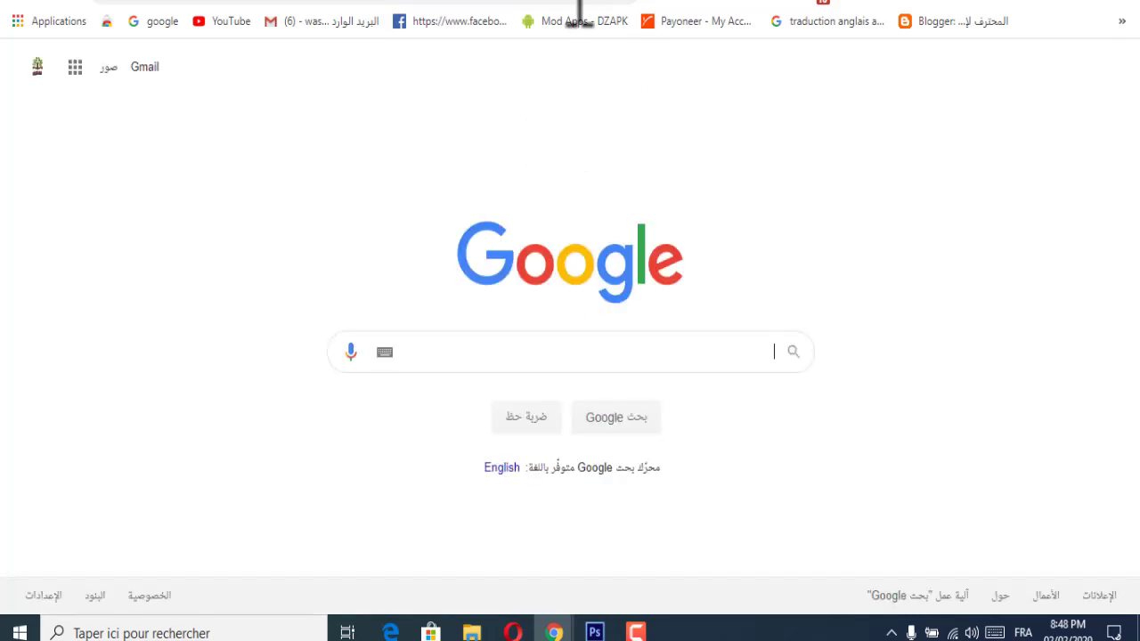
click(699, 344)
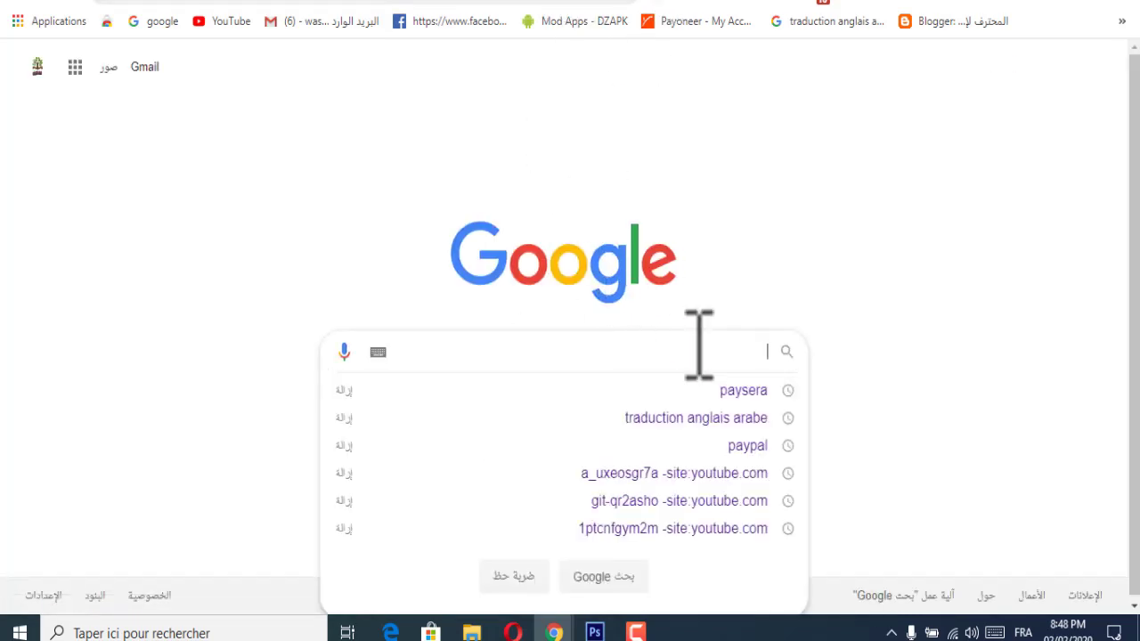
text(l)
key(BackSpace)
key(alt+shift)
text(مؤش)
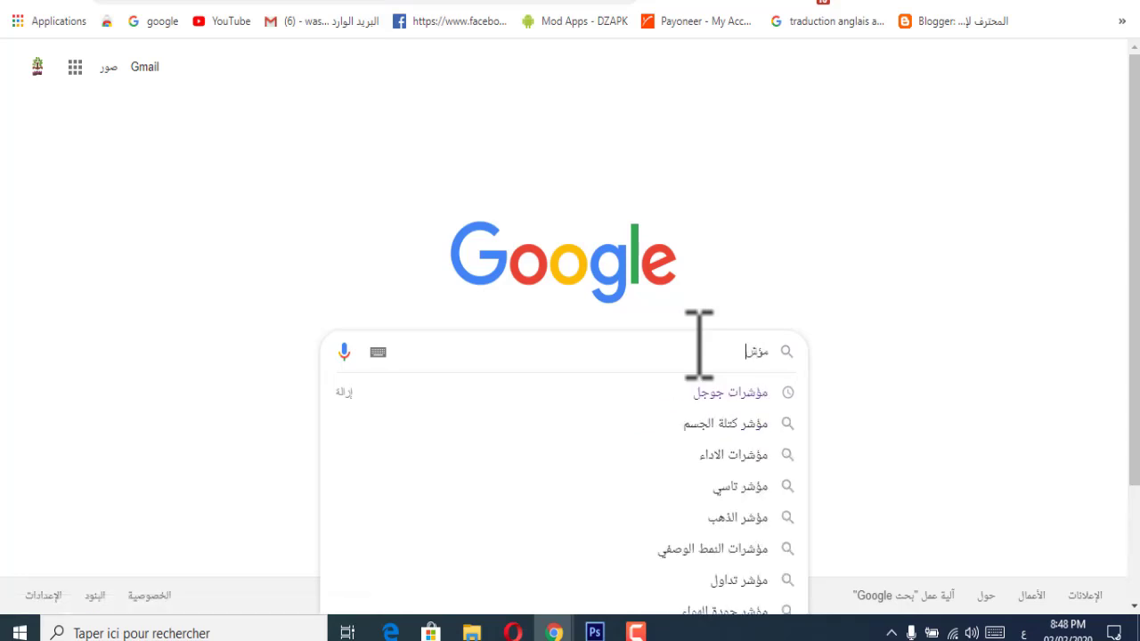
click(727, 395)
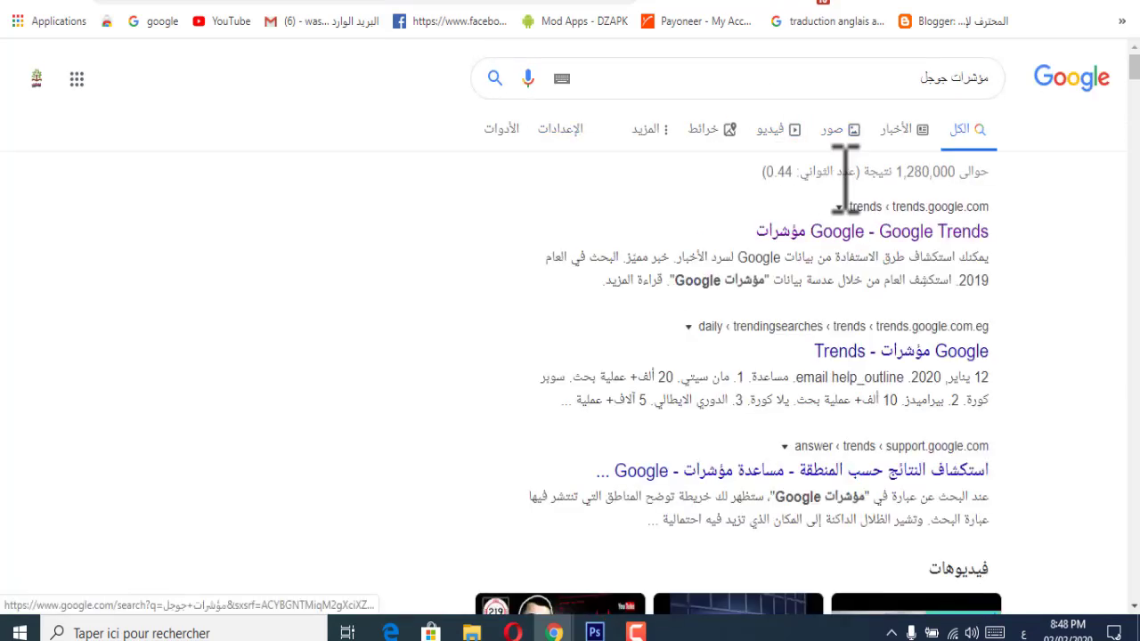
Step: Open the Google Trends site from the search results and look over the examples on its home page
click(917, 234)
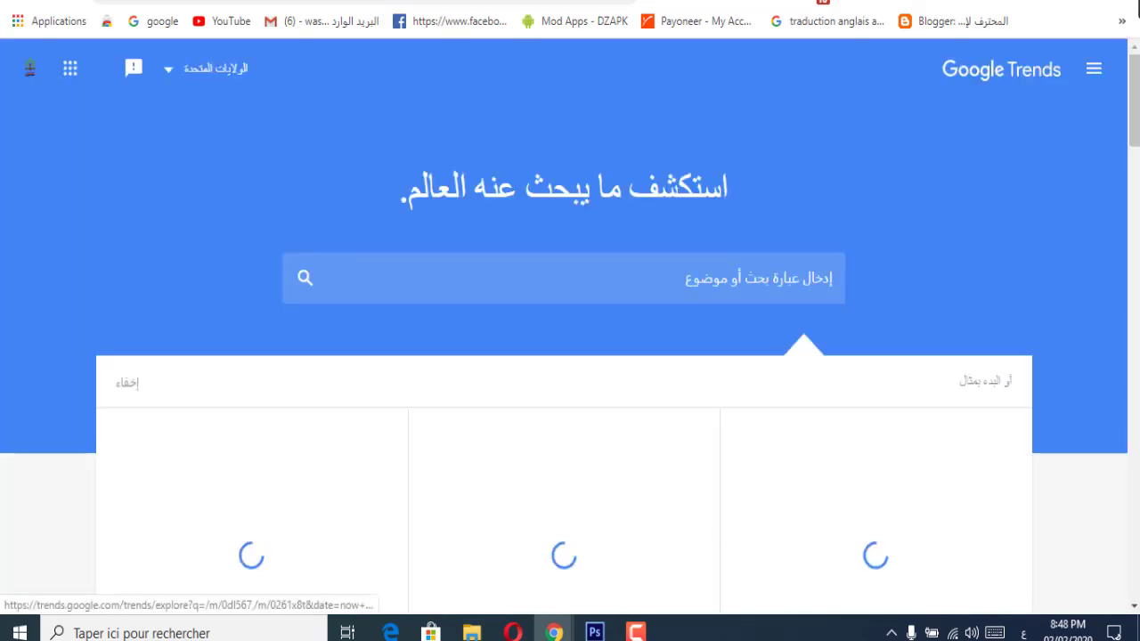
scroll(668, 331, down, 2)
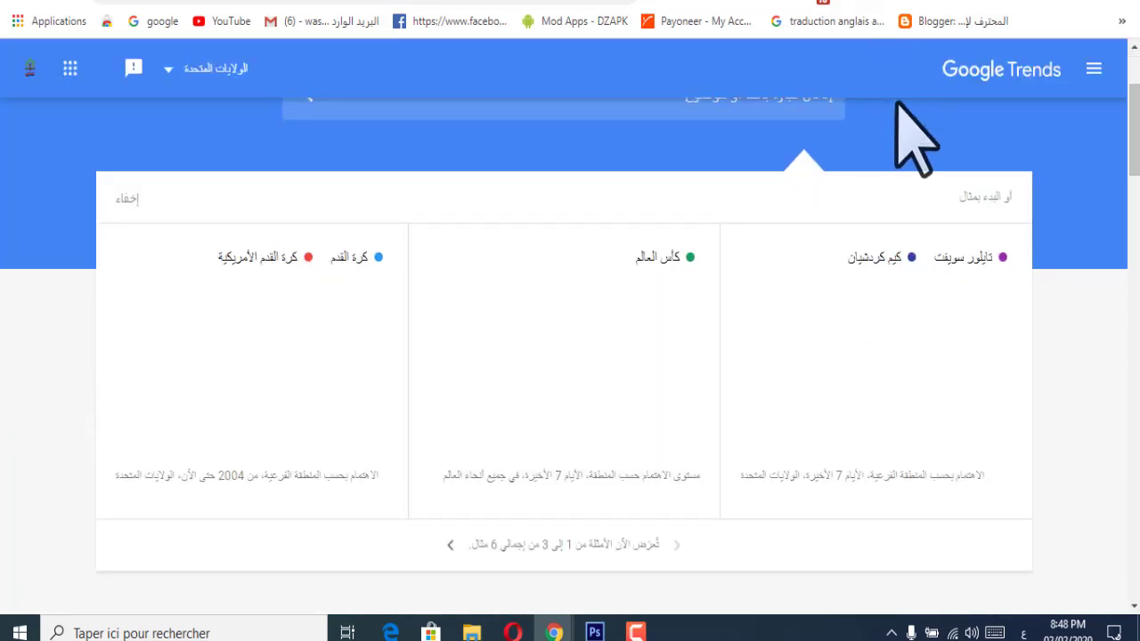
scroll(798, 313, up, 2)
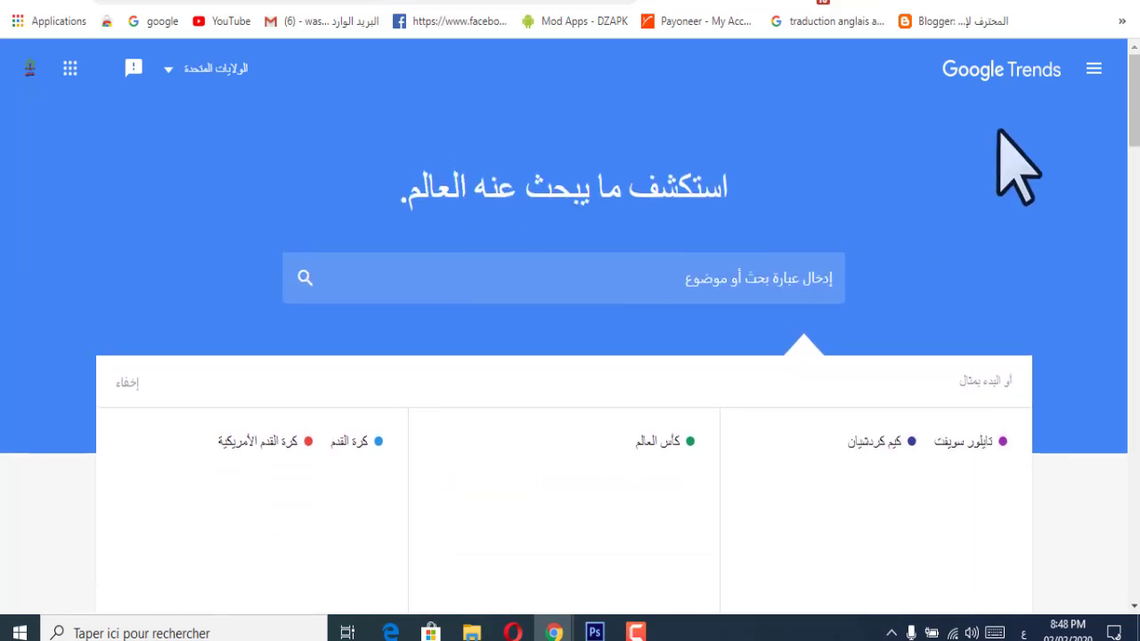
Step: Visit the Explore page (استكشاف) and the 2019 Year in Search page of Google Trends
click(1094, 69)
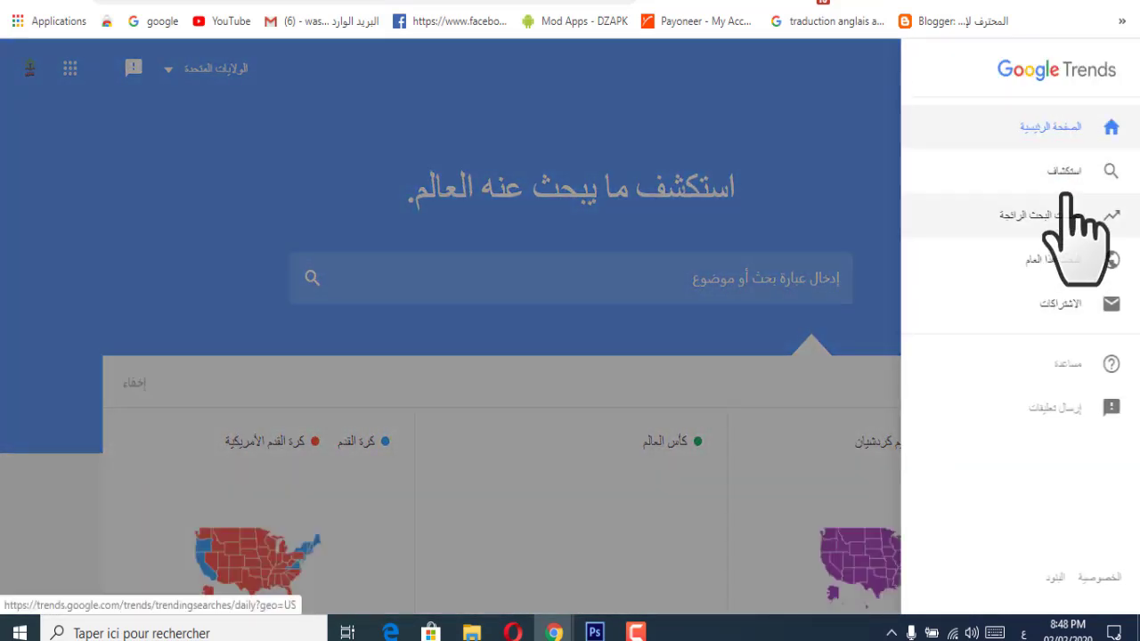
click(1063, 178)
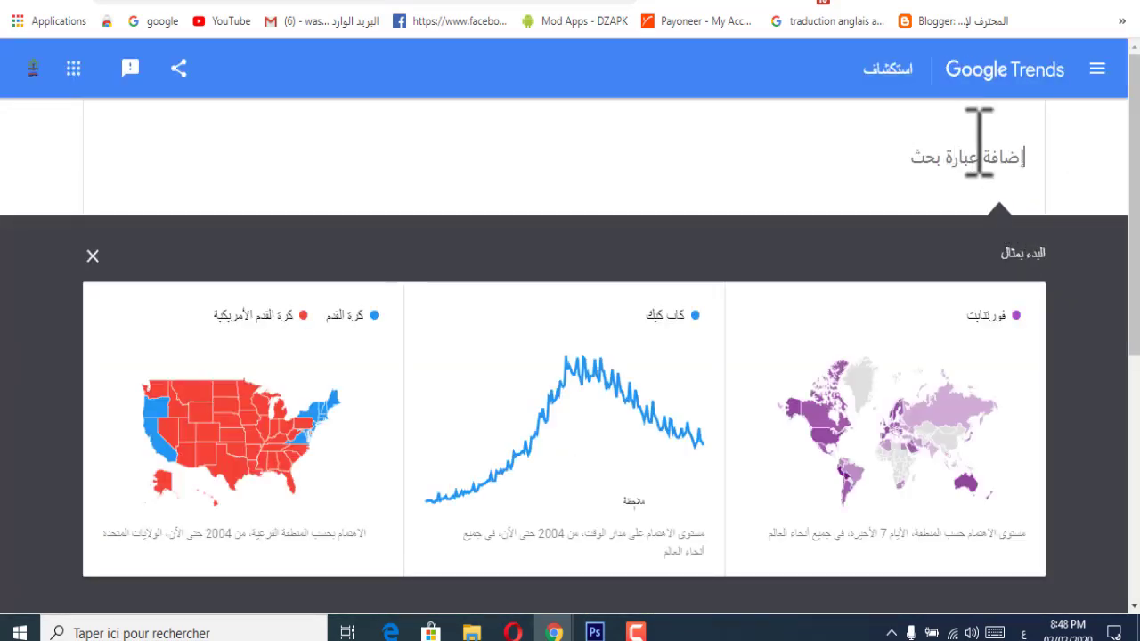
click(1097, 71)
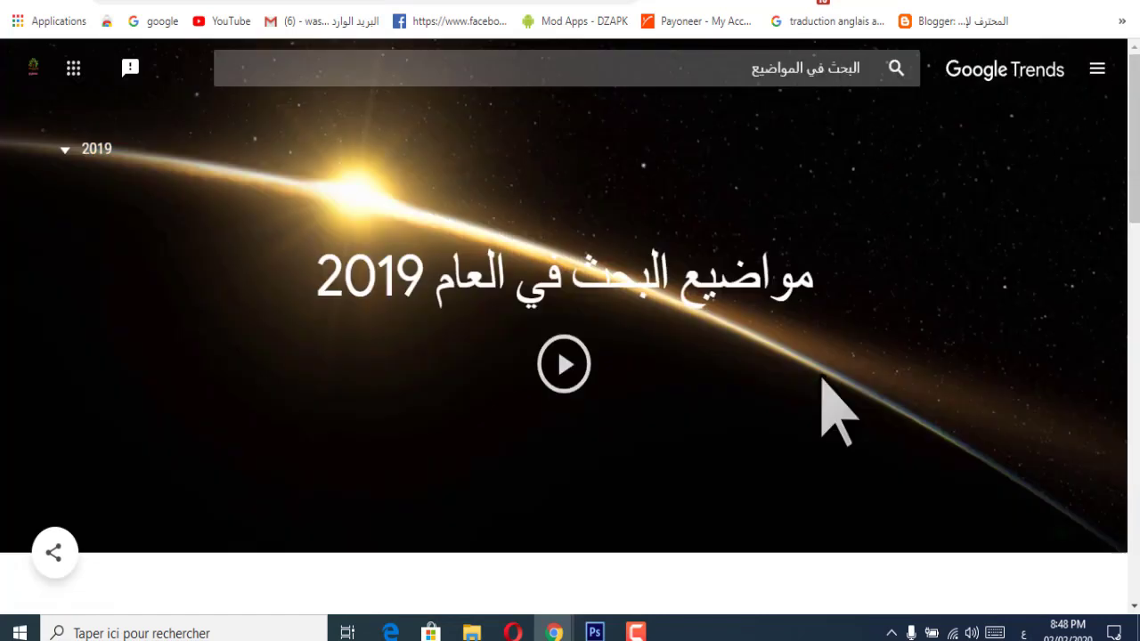
click(634, 633)
click(754, 542)
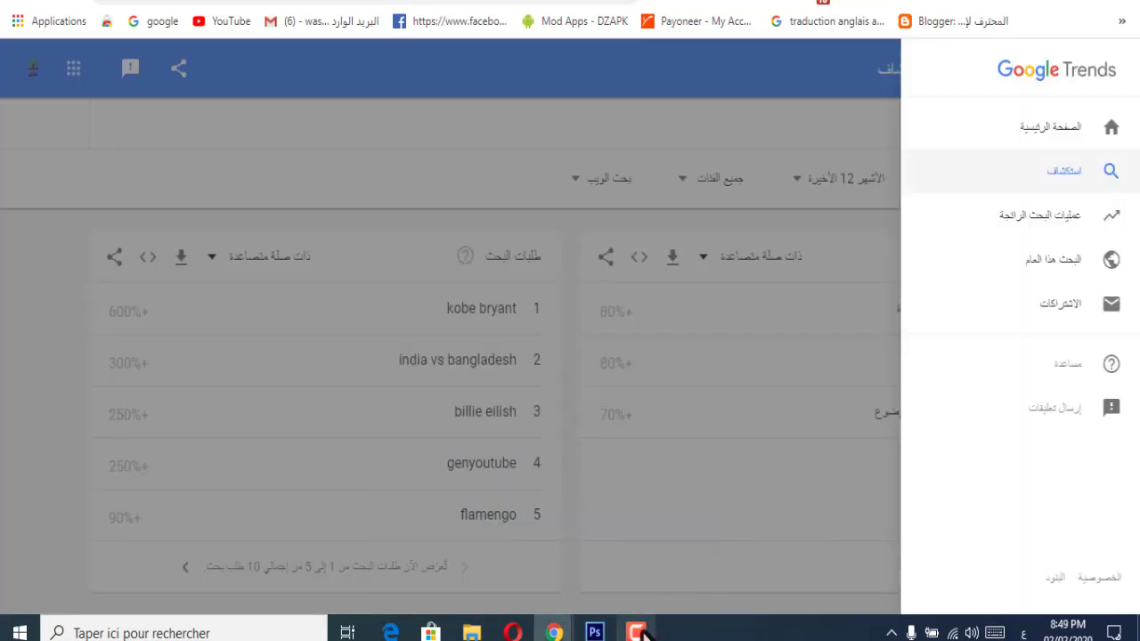
click(638, 629)
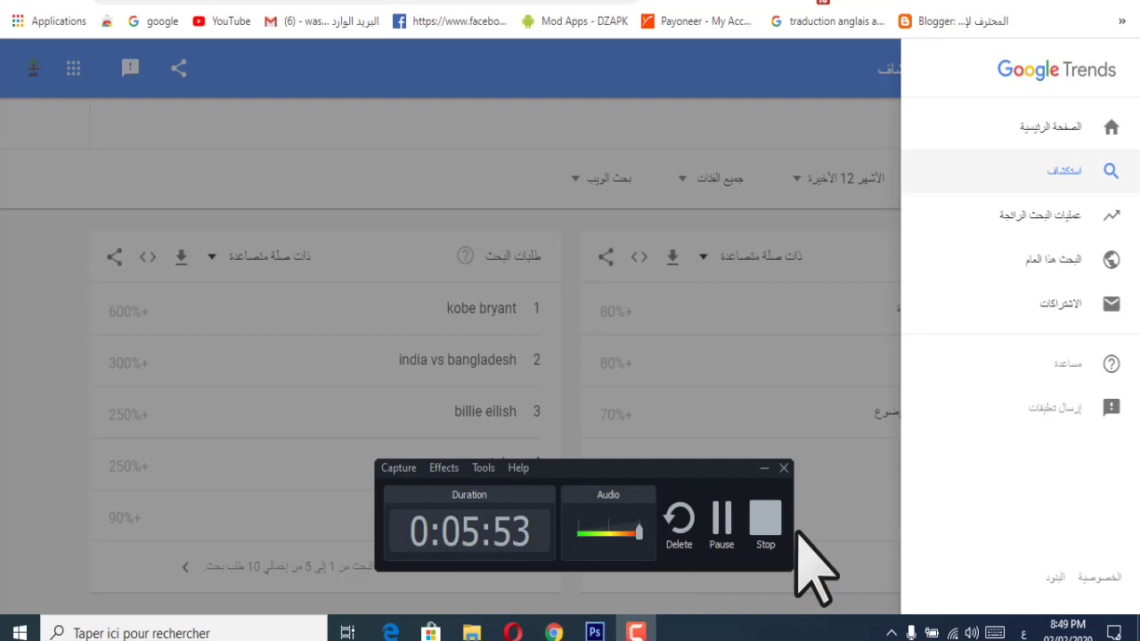
click(764, 468)
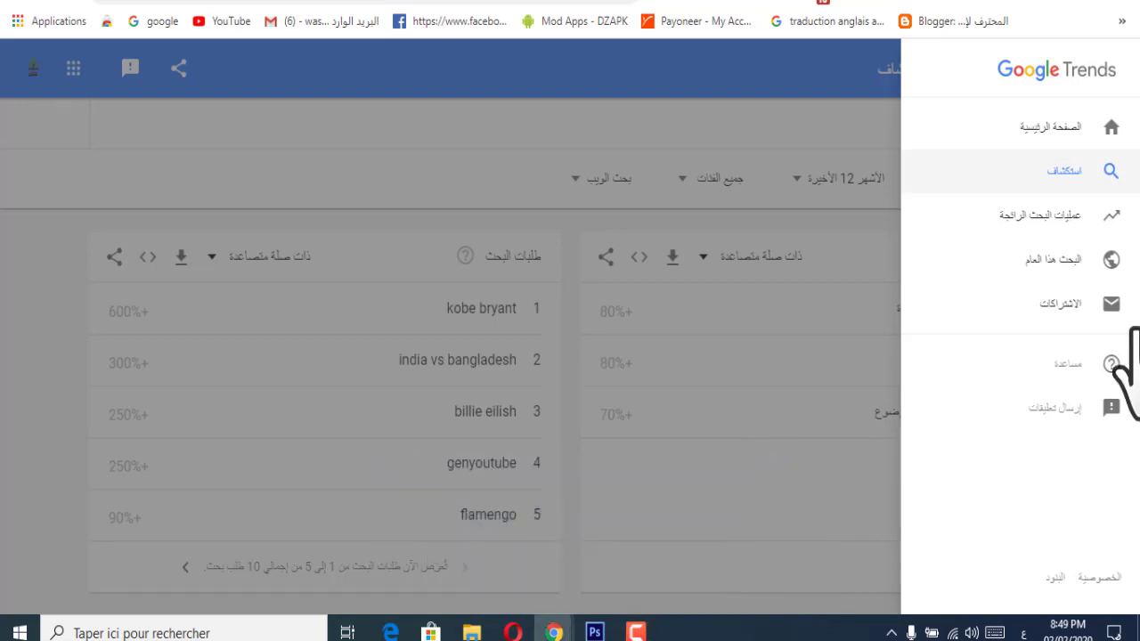
Step: Return to the Explore page (استكشاف), dismiss the examples and set the region to the United States (الولايات المتحدة)
click(1092, 171)
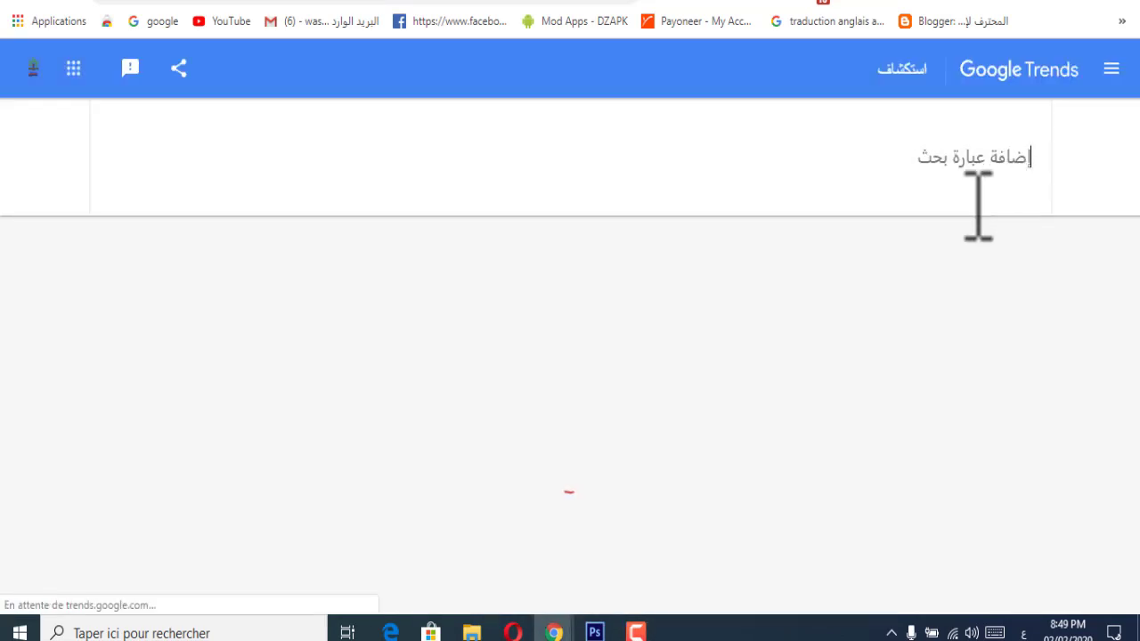
click(92, 255)
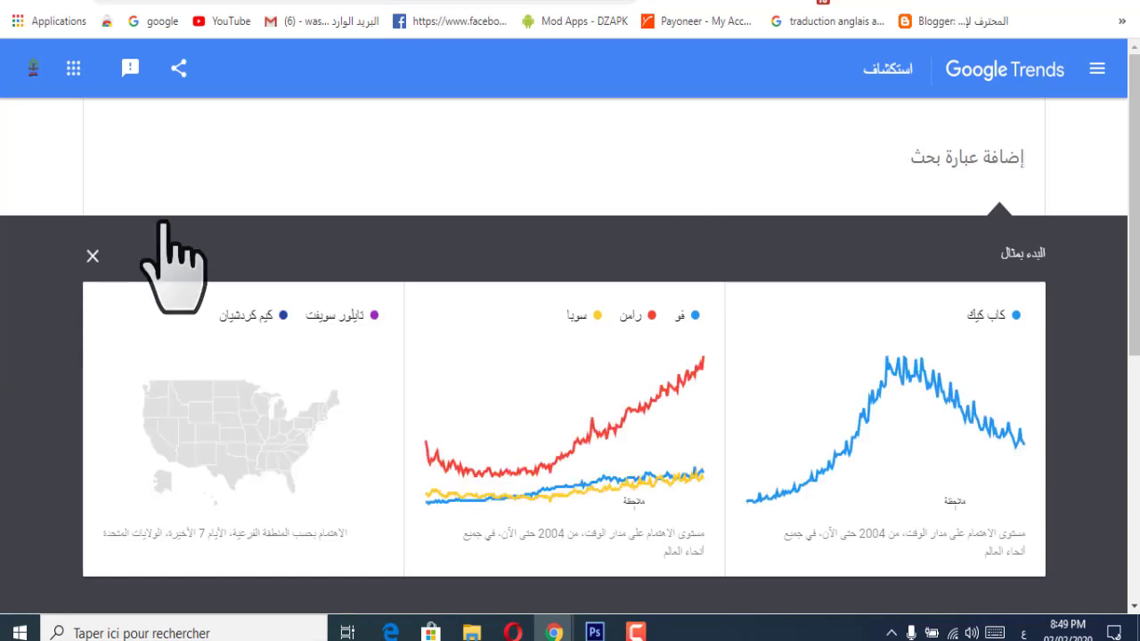
click(968, 249)
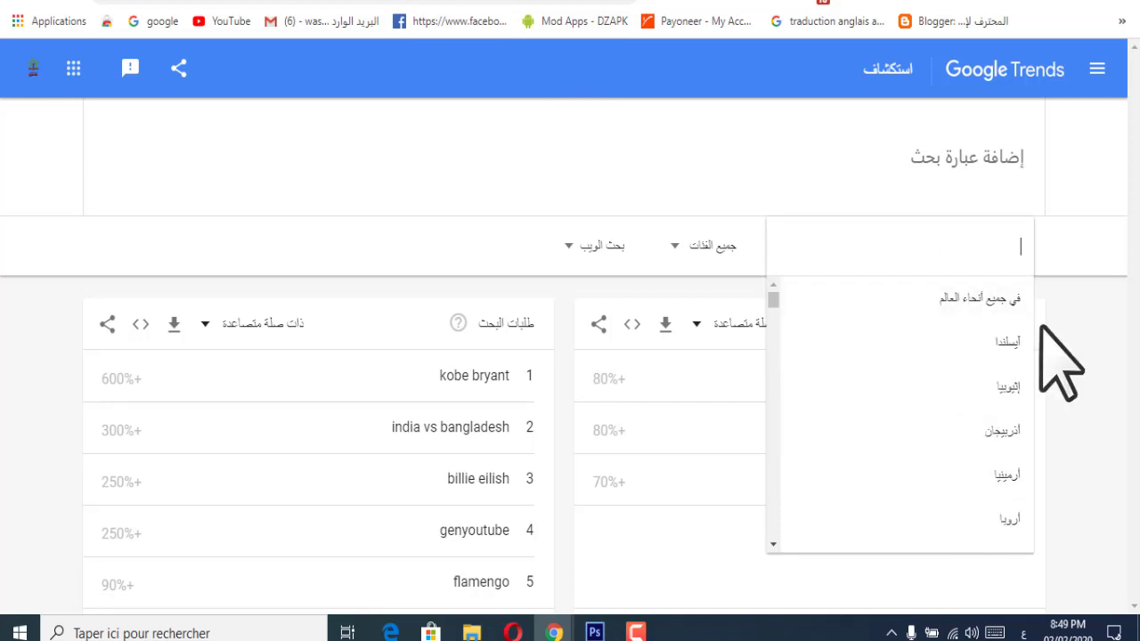
text(امر)
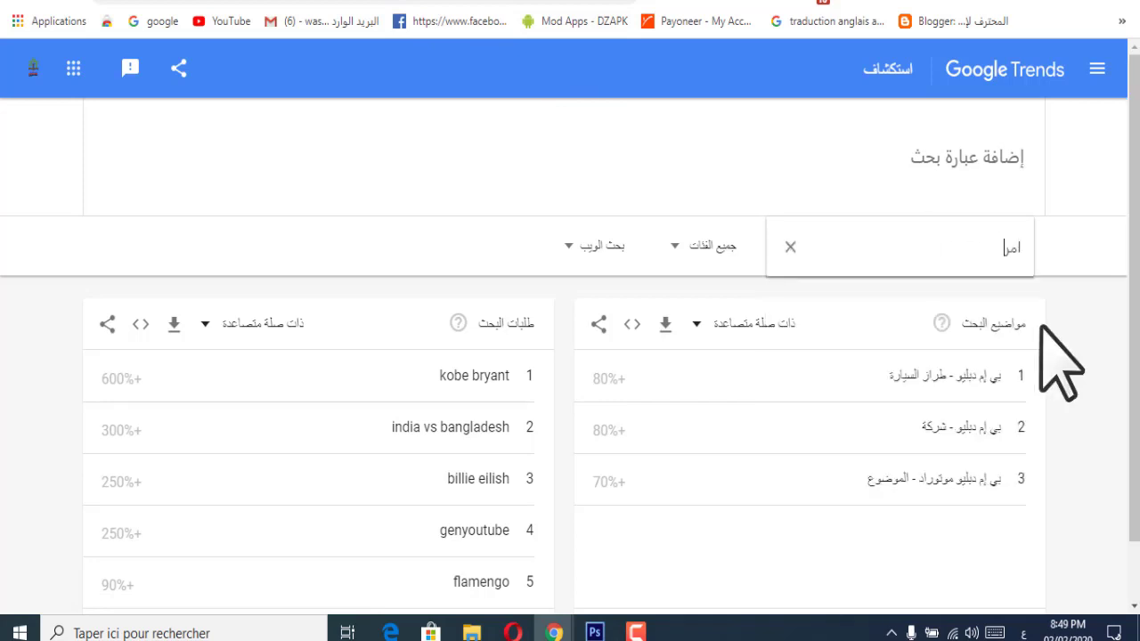
key(BackSpace)
key(BackSpace)
key(BackSpace)
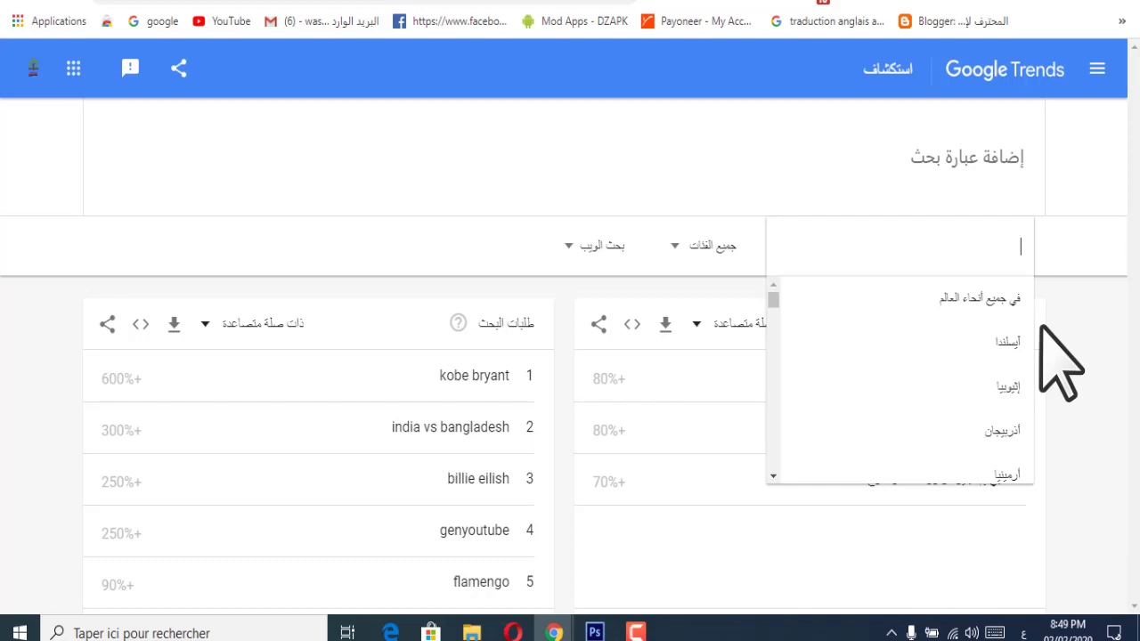
text(الولا)
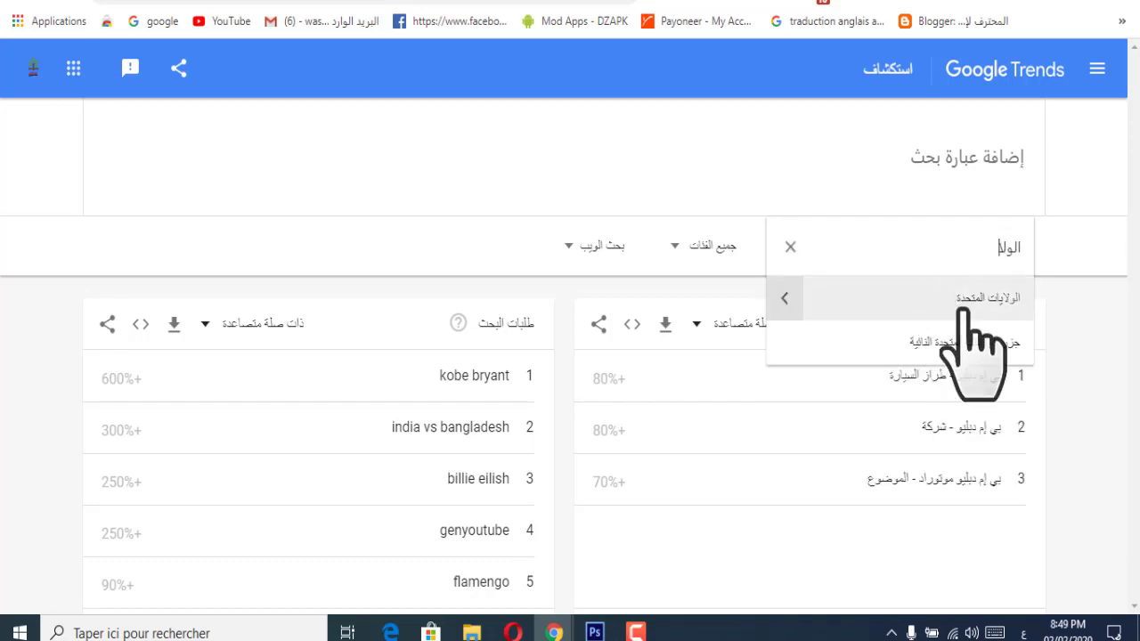
click(936, 298)
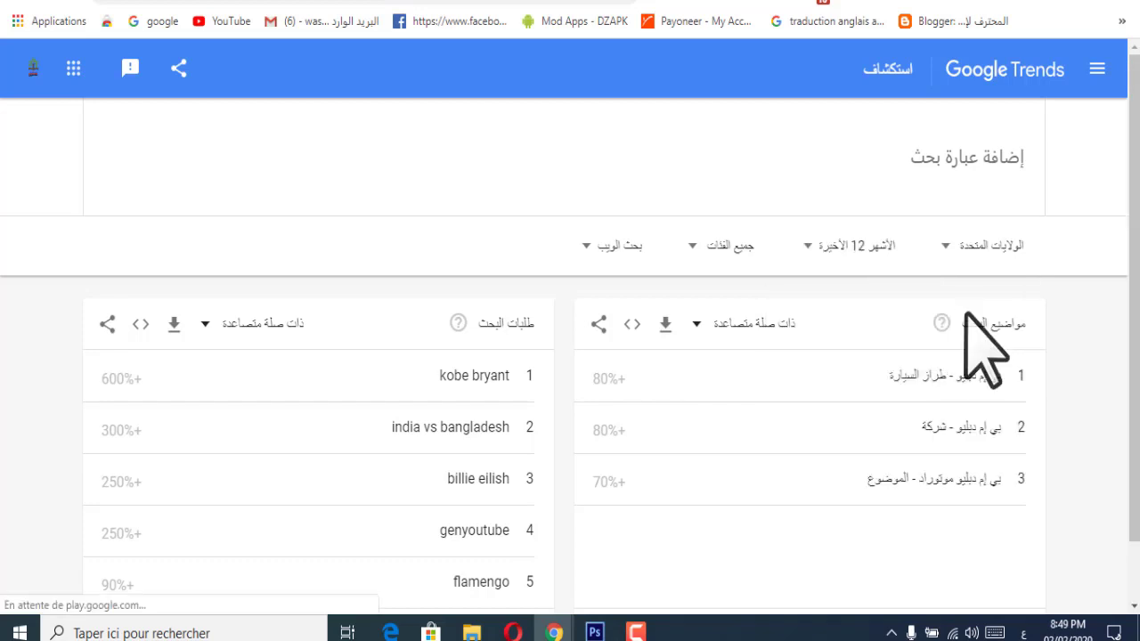
Step: Try the past day (اليوم الماضي) and the last 7 days (الأيام 7 الأخيرة) as the time range
click(837, 255)
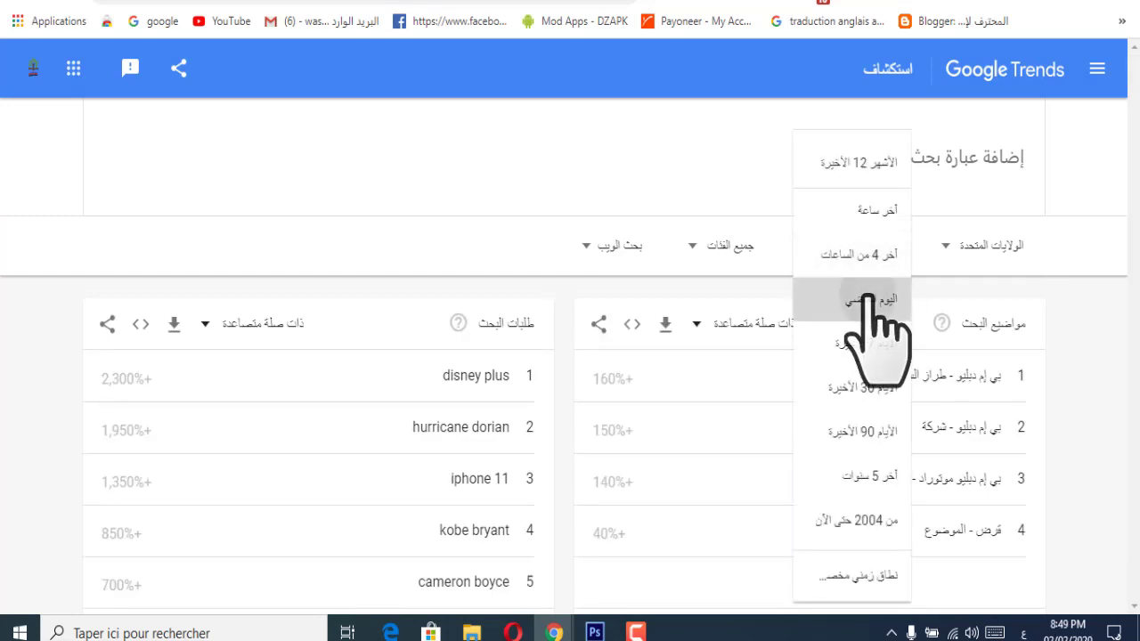
click(865, 301)
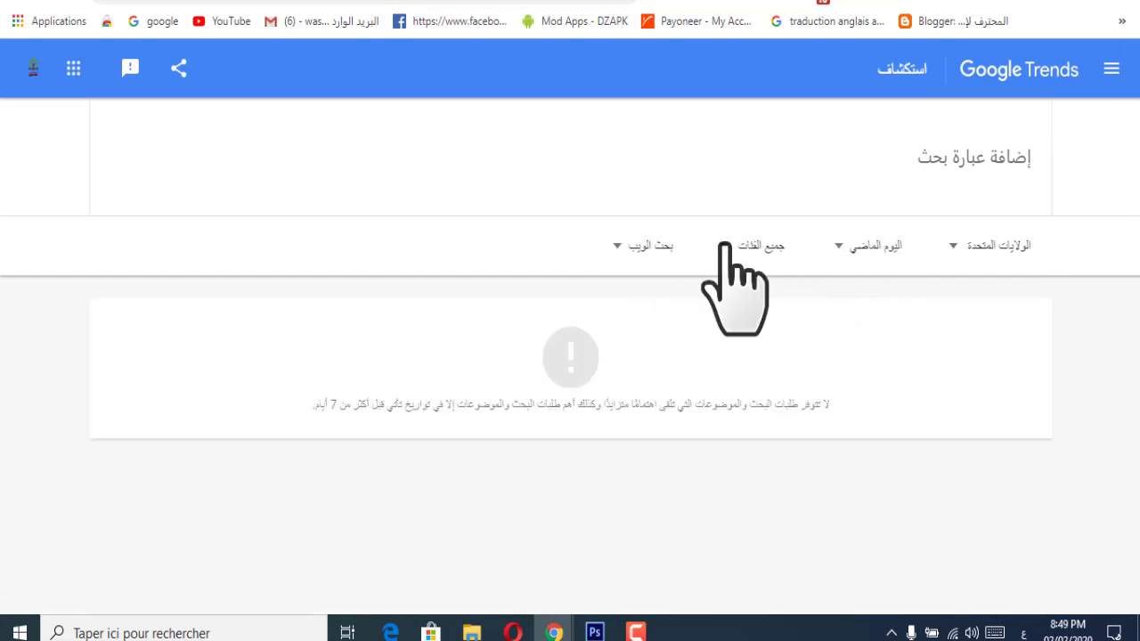
click(560, 216)
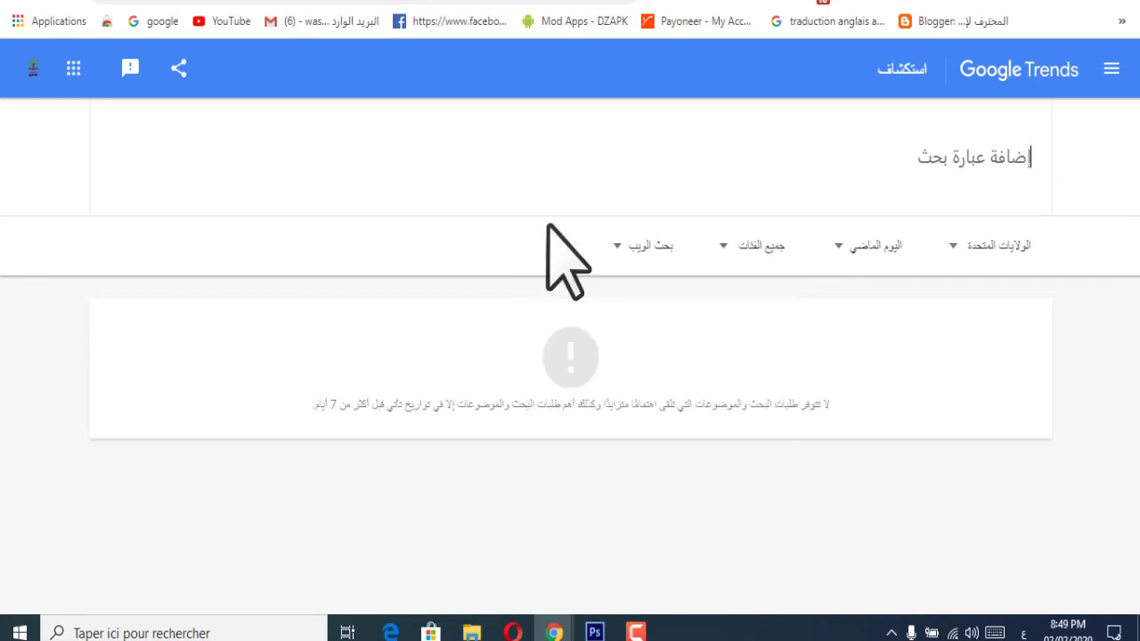
click(632, 245)
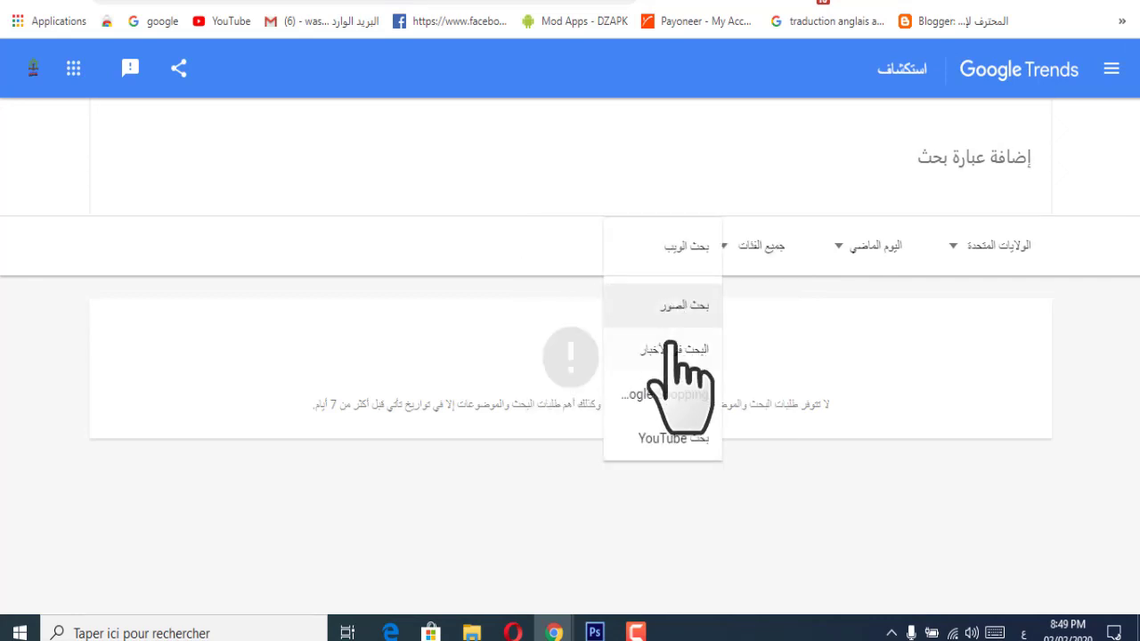
click(577, 225)
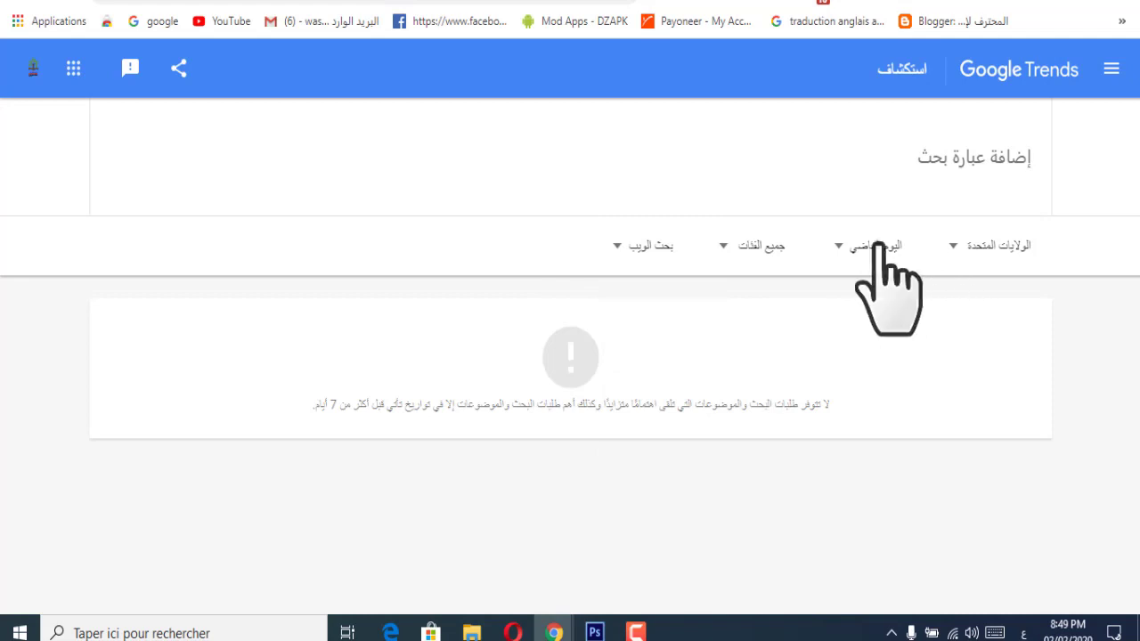
click(850, 248)
click(900, 307)
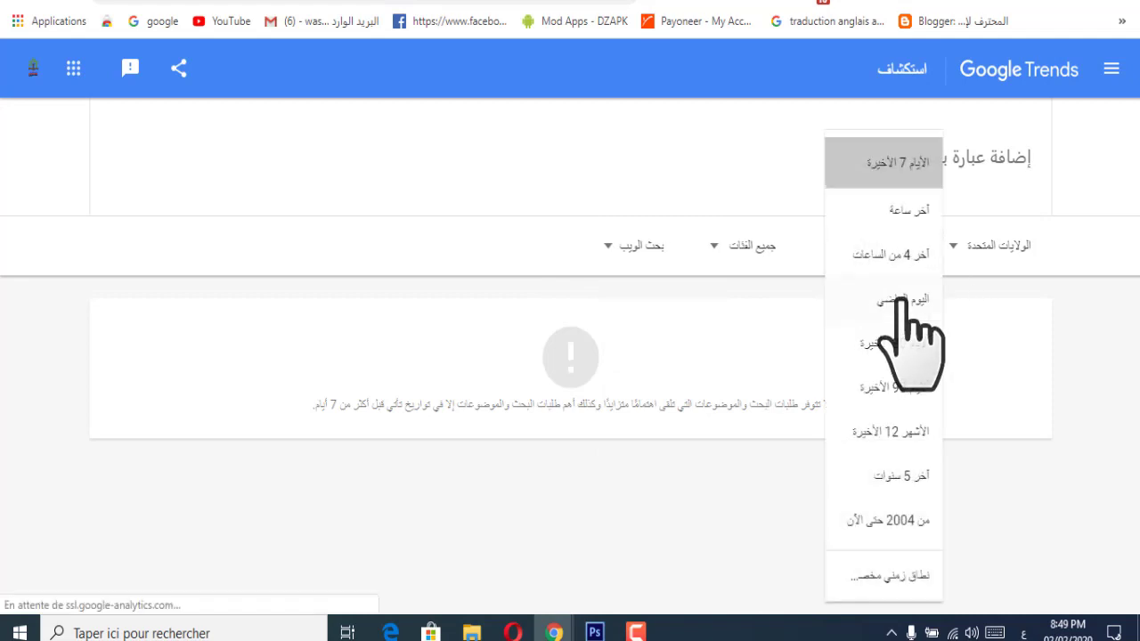
Step: Set the time range to the last 30 days (الأيام 30 الأخيرة)
click(855, 247)
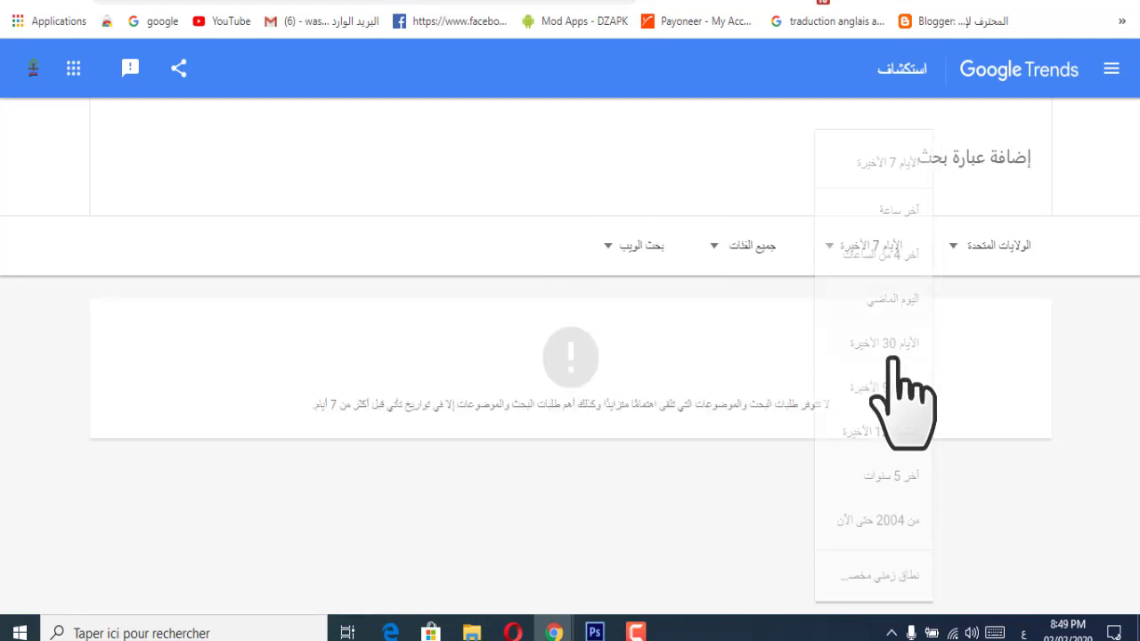
click(889, 343)
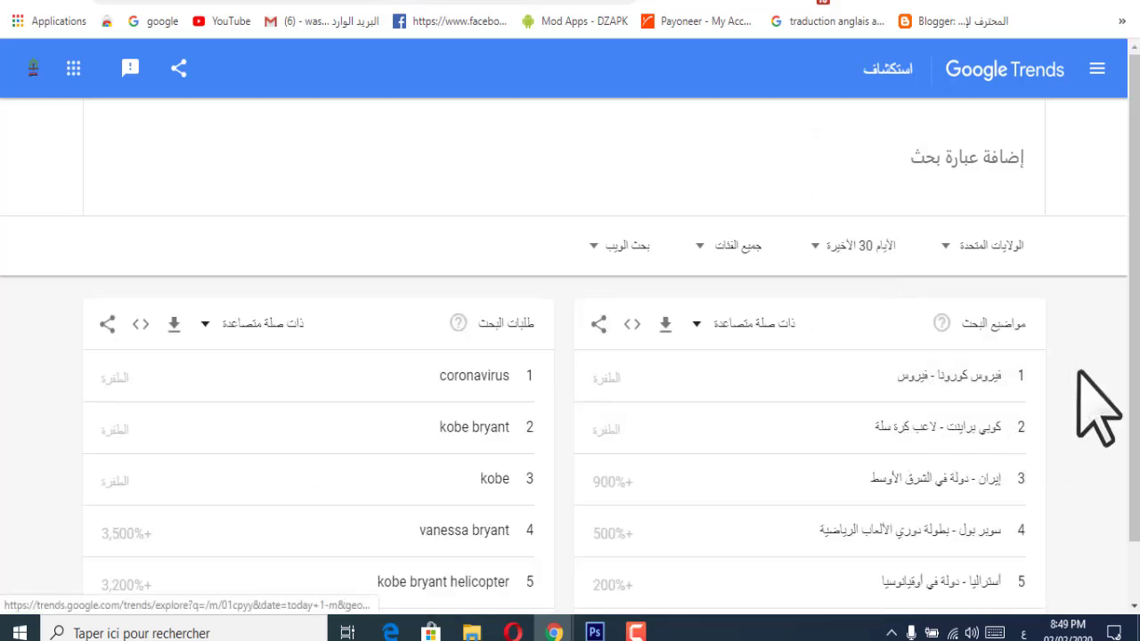
scroll(1089, 406, down, 1)
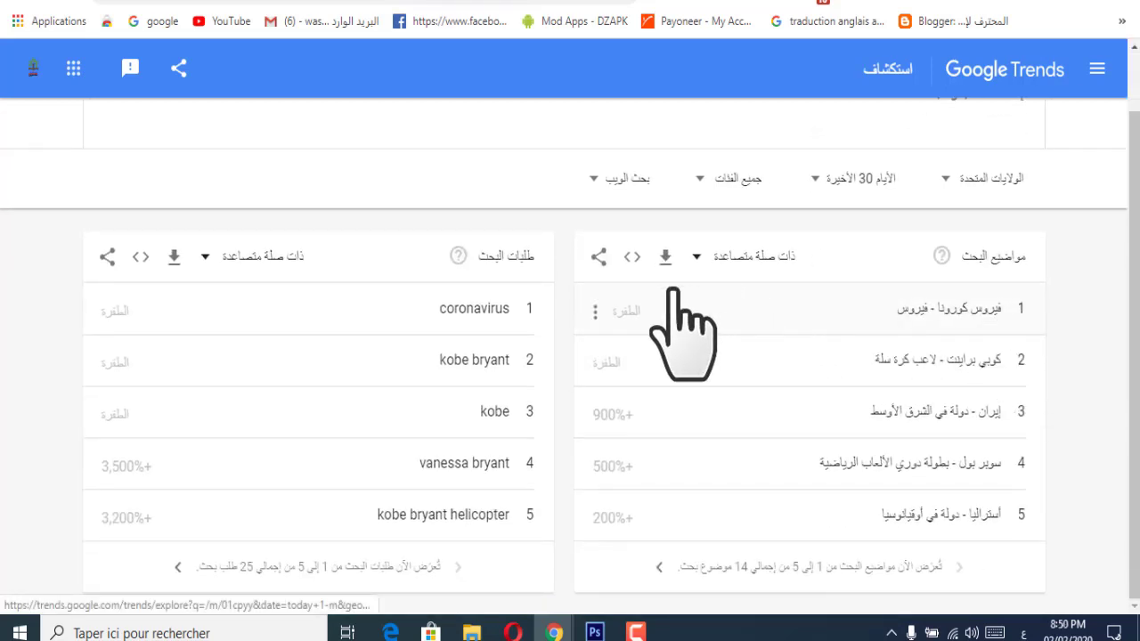
Step: Filter the trends by the children's clothing category (ملابس أطفال), searching the category list for "ملا"
click(591, 178)
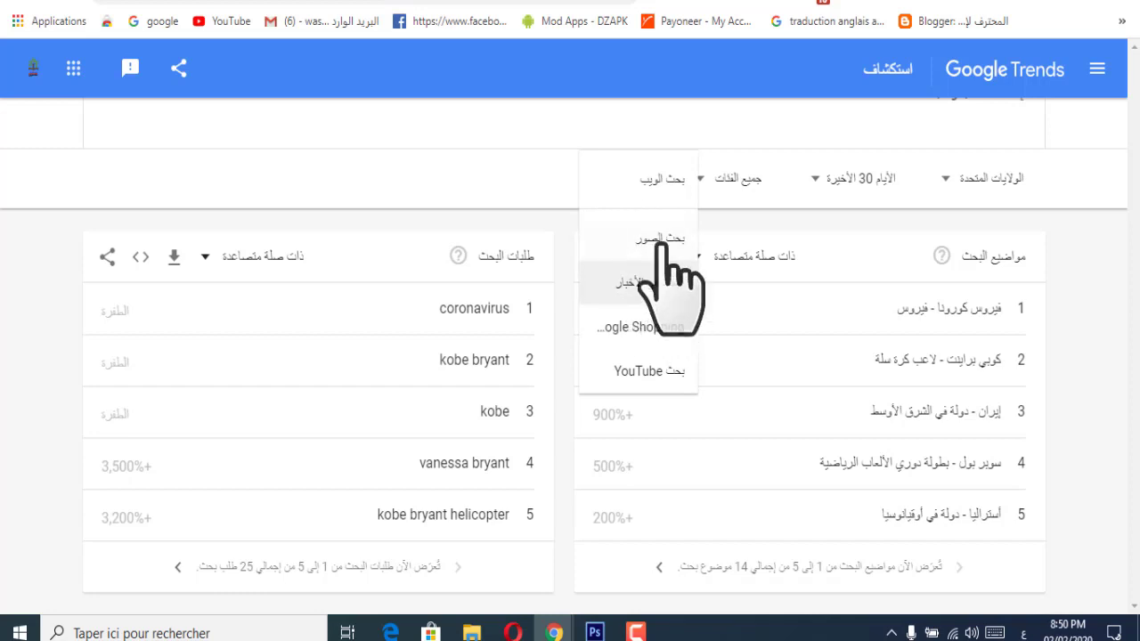
click(712, 173)
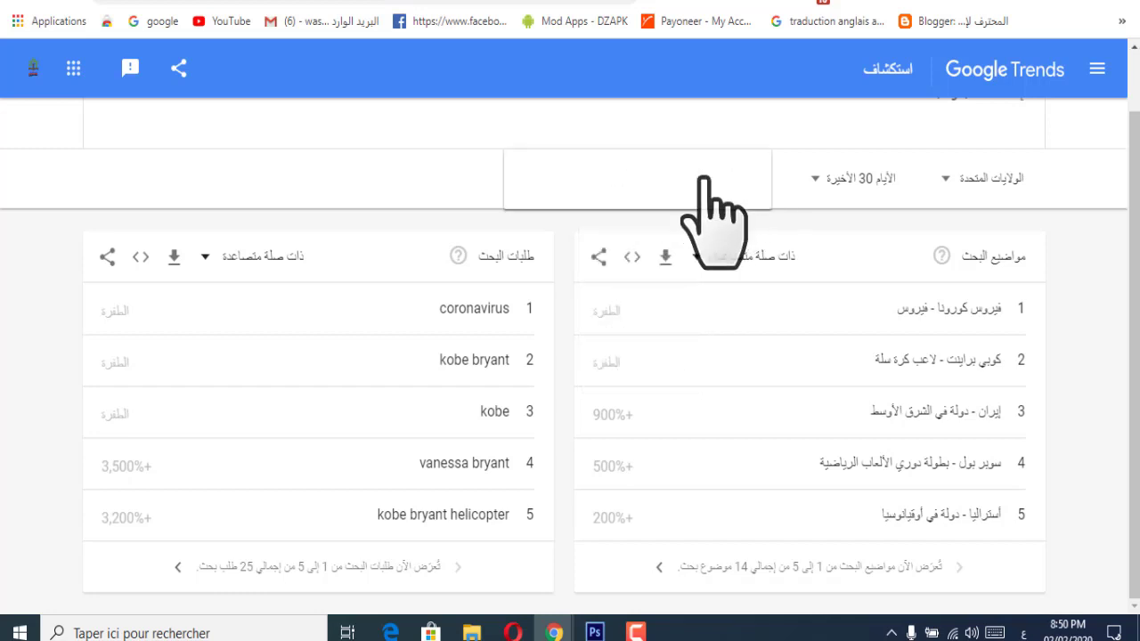
click(704, 178)
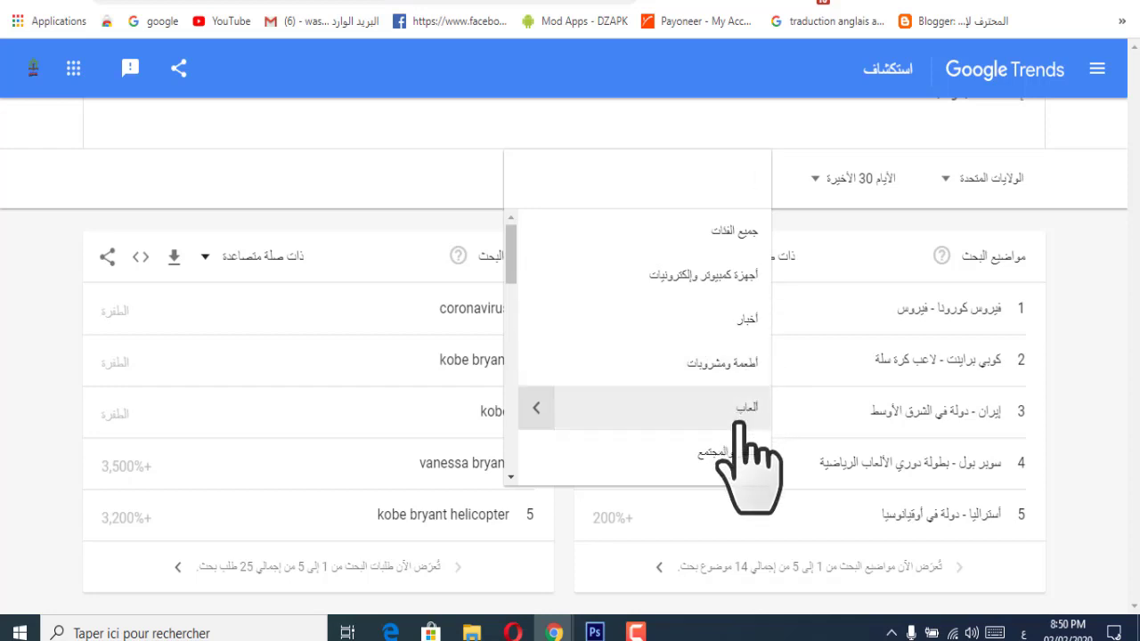
scroll(748, 459, down, 4)
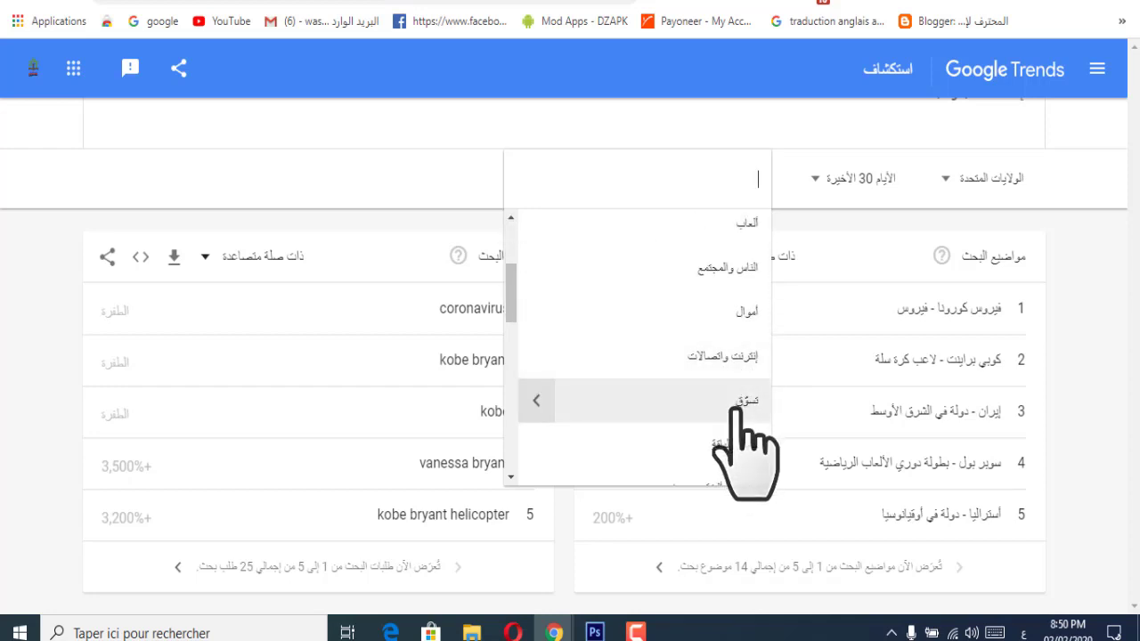
scroll(741, 402, down, 5)
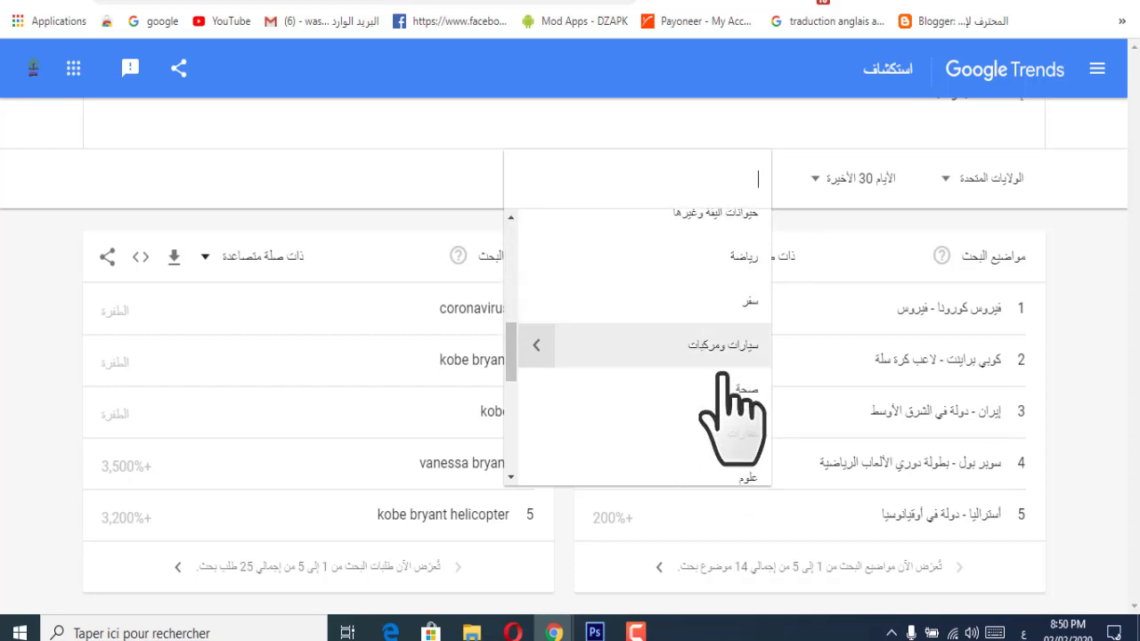
scroll(722, 376, down, 5)
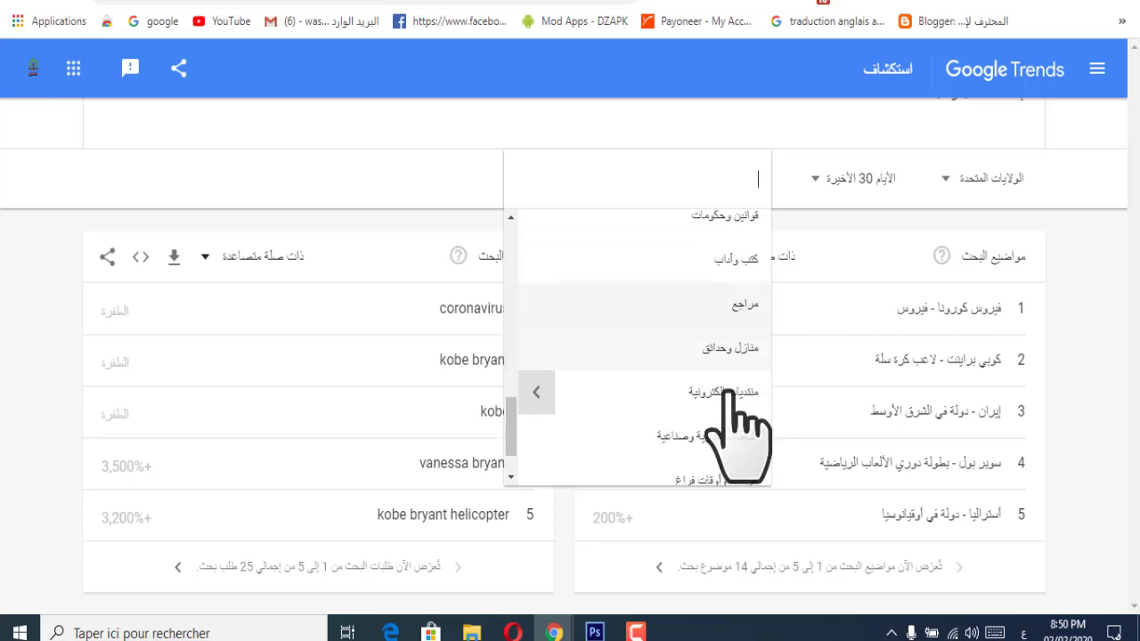
scroll(728, 392, down, 2)
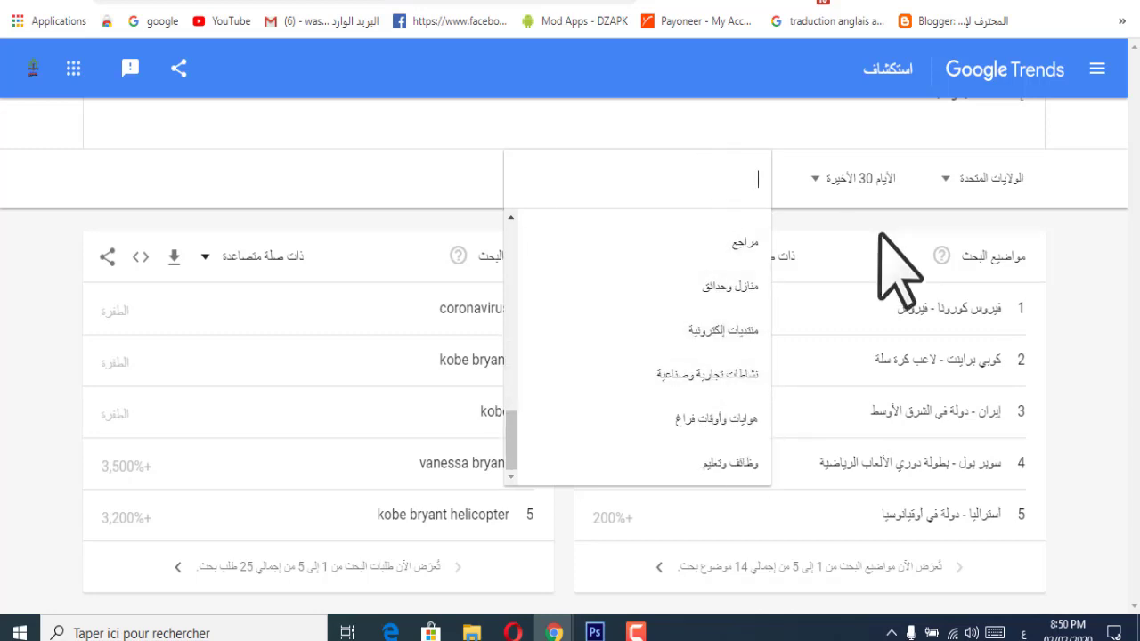
text(مل)
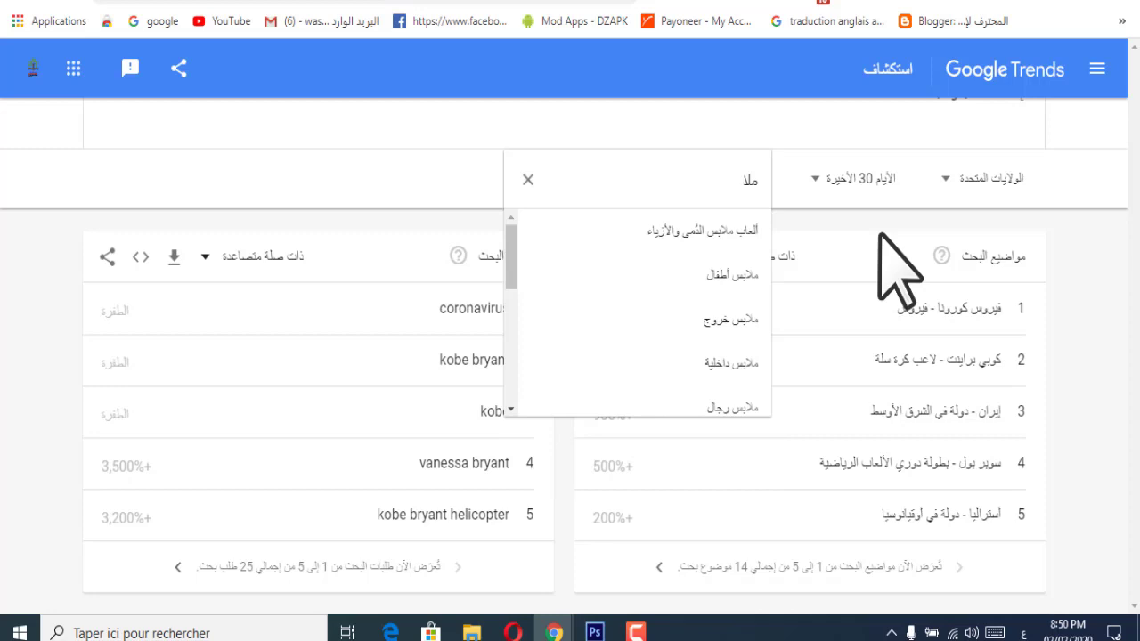
text(ا)
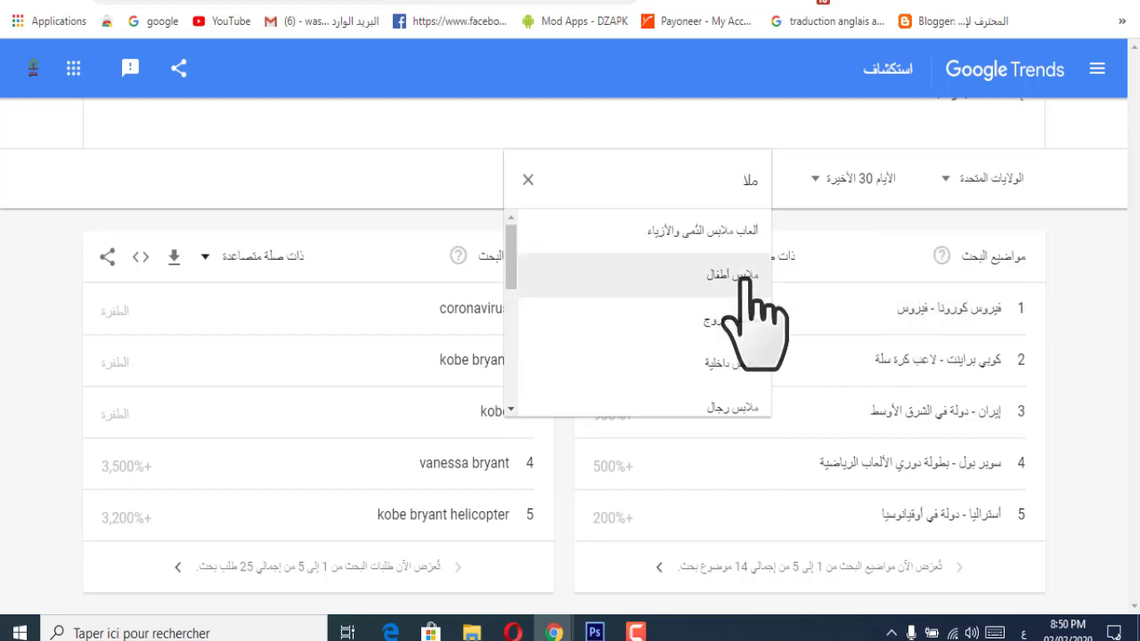
click(732, 276)
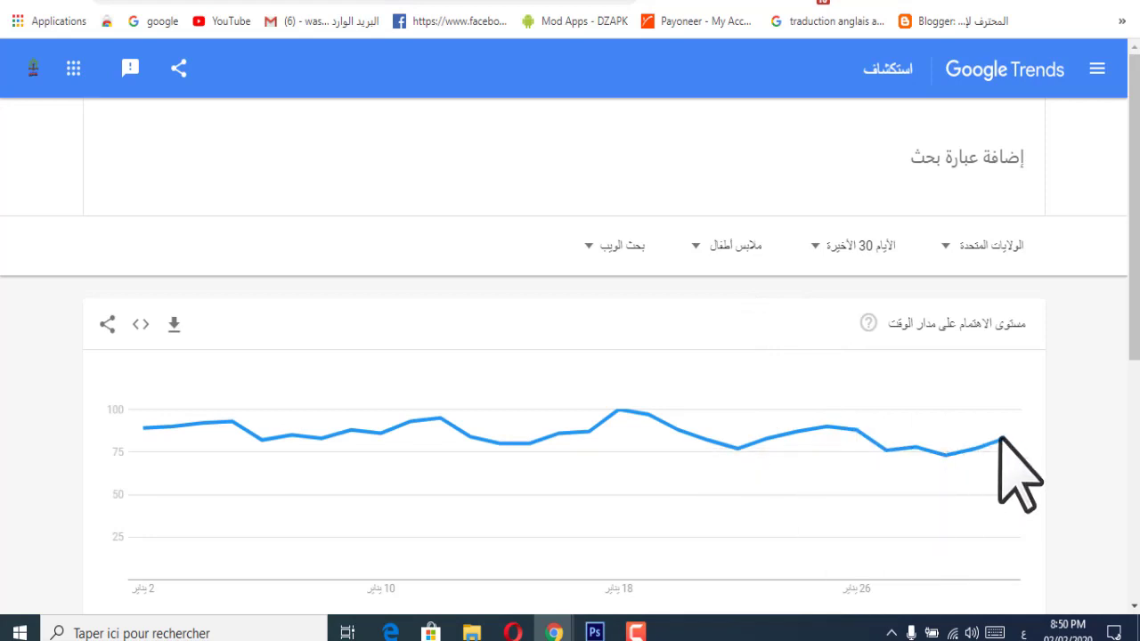
Step: Examine the interest-over-time chart, the rising search topics and the rising search queries for children's clothing
scroll(1018, 472, down, 5)
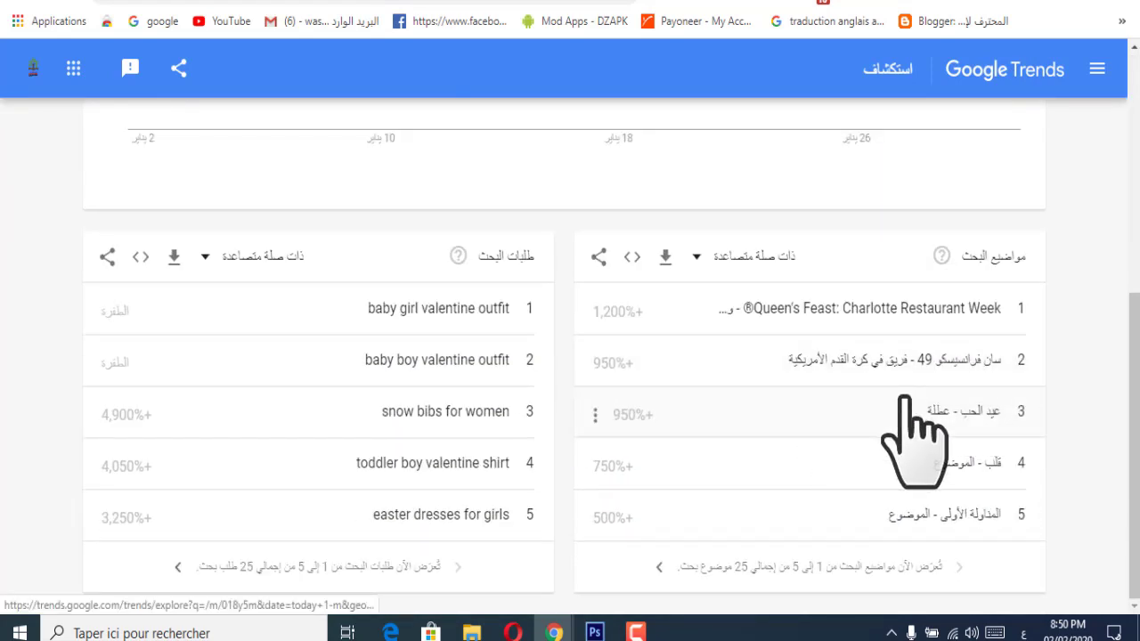
drag(798, 426, 975, 416)
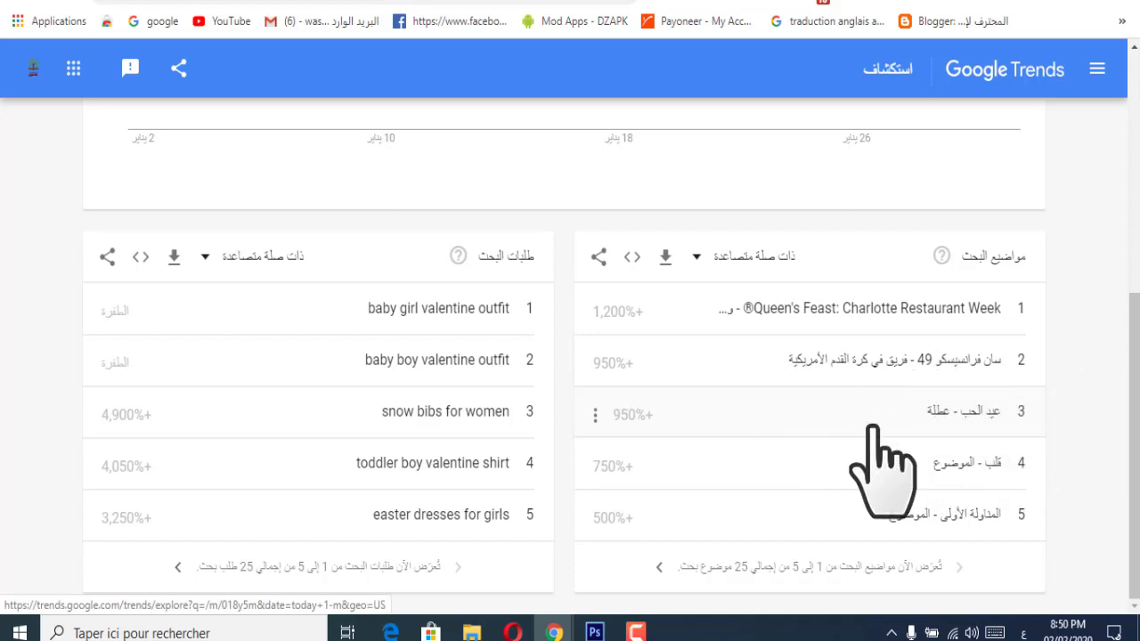
scroll(895, 476, up, 1)
scroll(936, 512, down, 1)
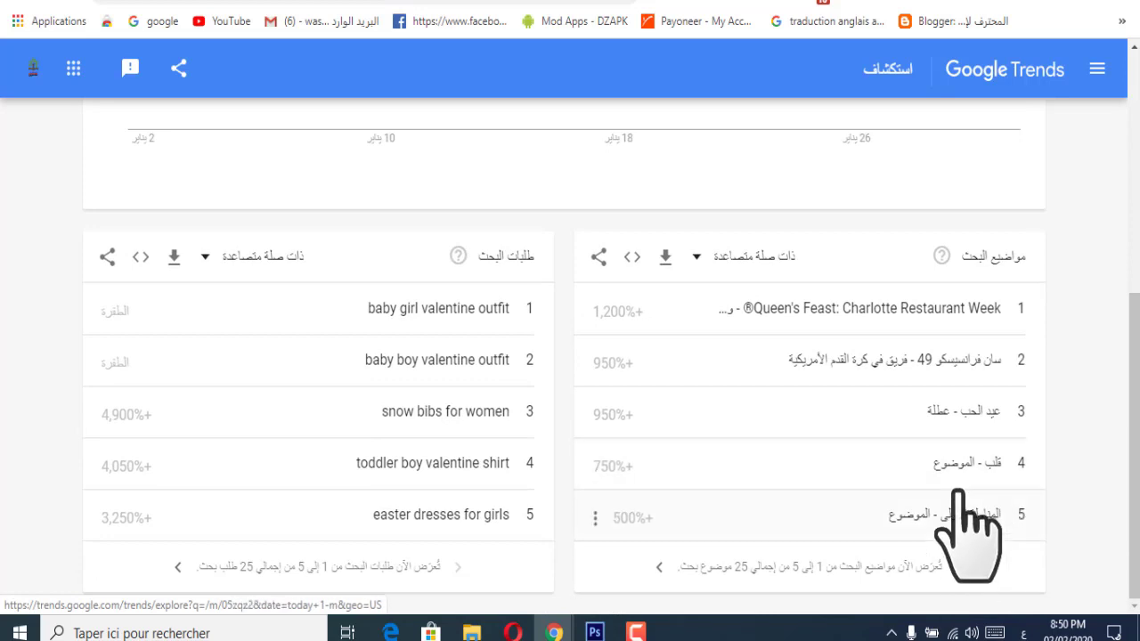
scroll(966, 530, up, 2)
scroll(972, 522, up, 3)
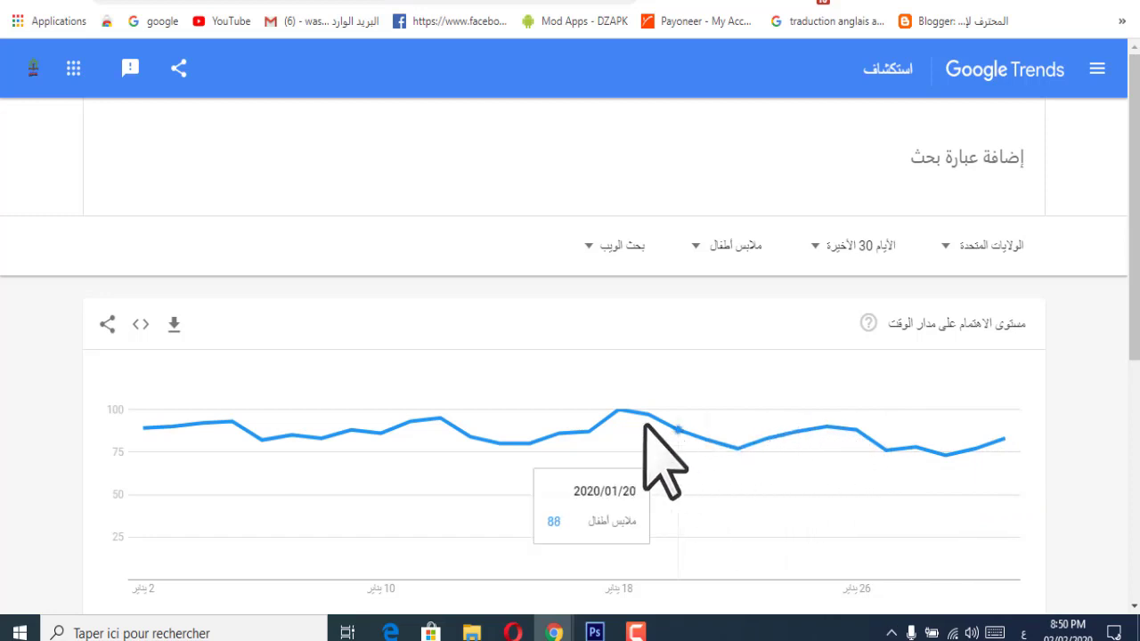
scroll(605, 427, down, 5)
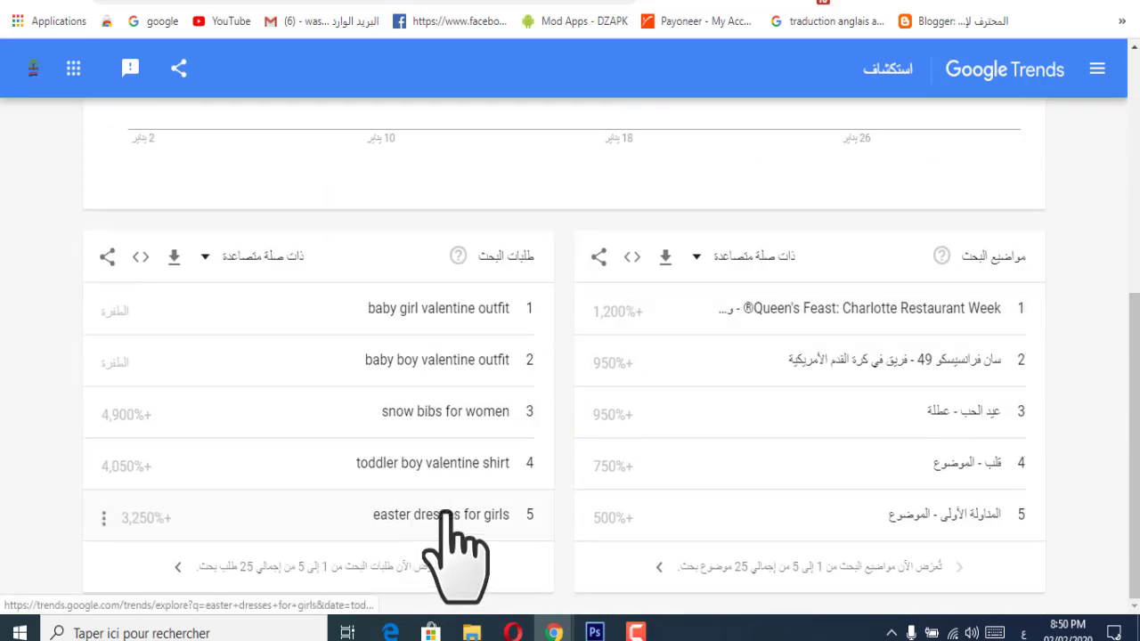
drag(349, 465, 387, 356)
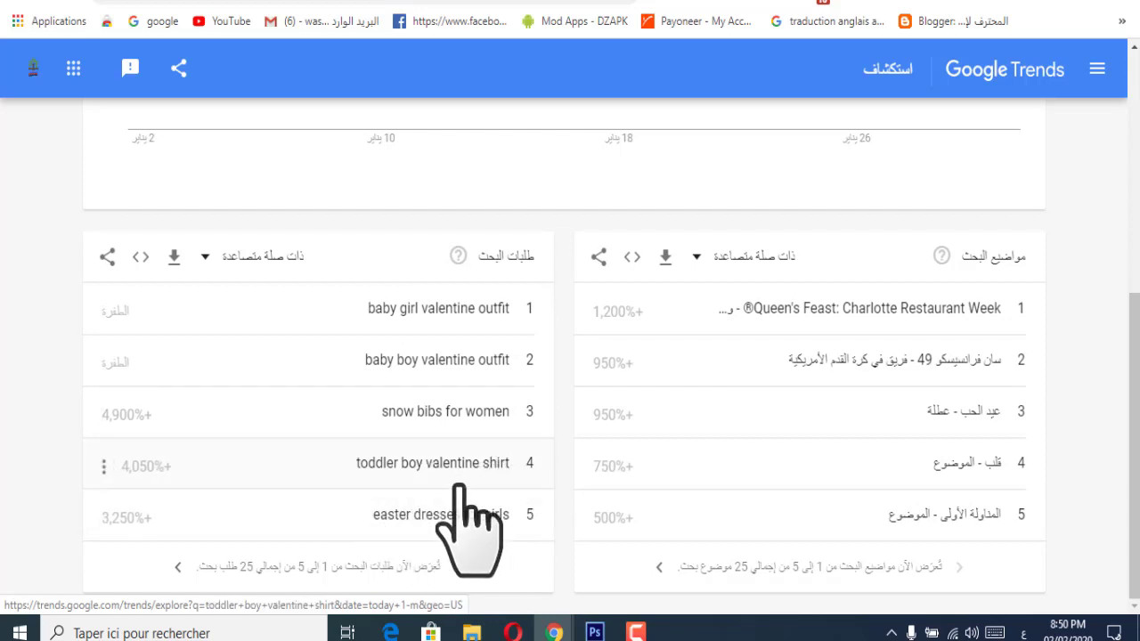
scroll(718, 542, up, 5)
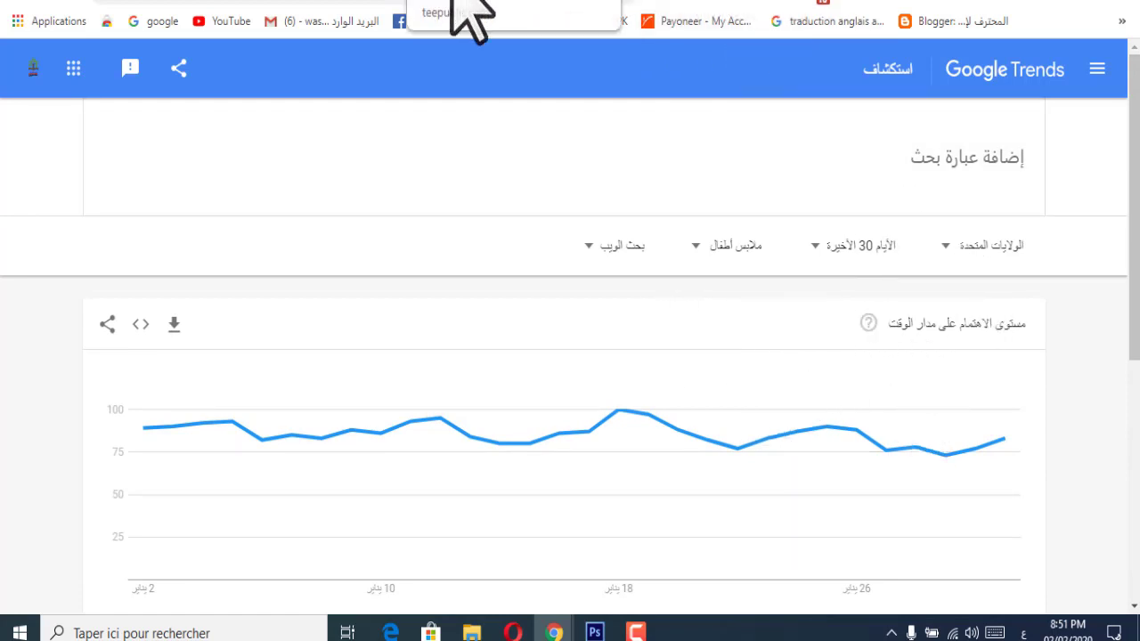
Step: Switch back to the TeePublic page and look over the notebook designs and the apparel, cases and stickers product categories
click(485, 2)
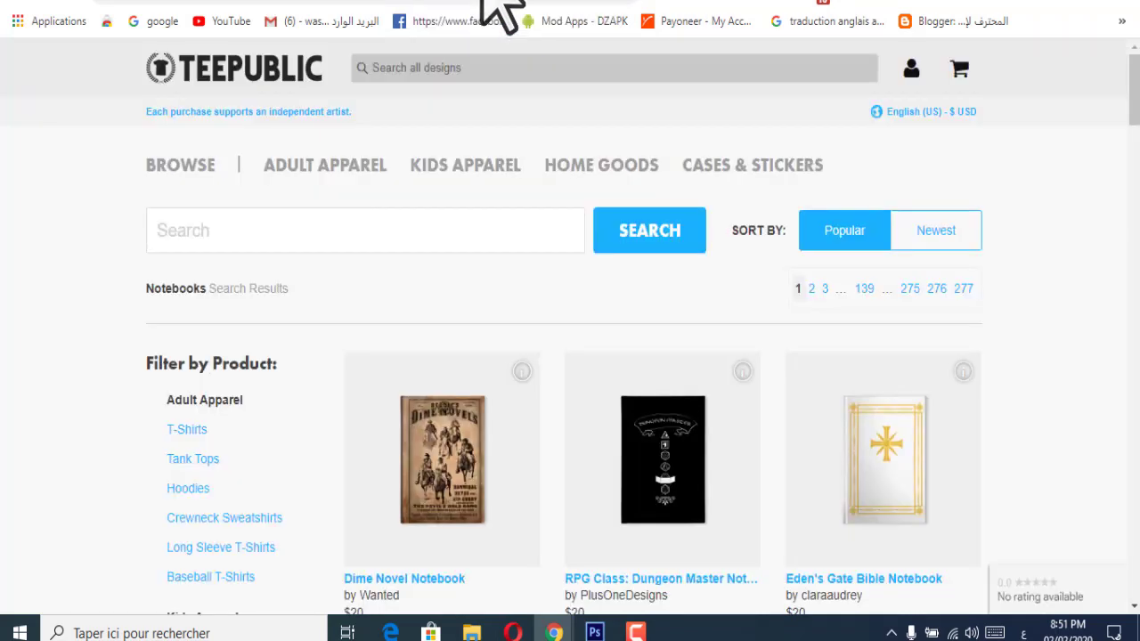
mouse_move(497, 168)
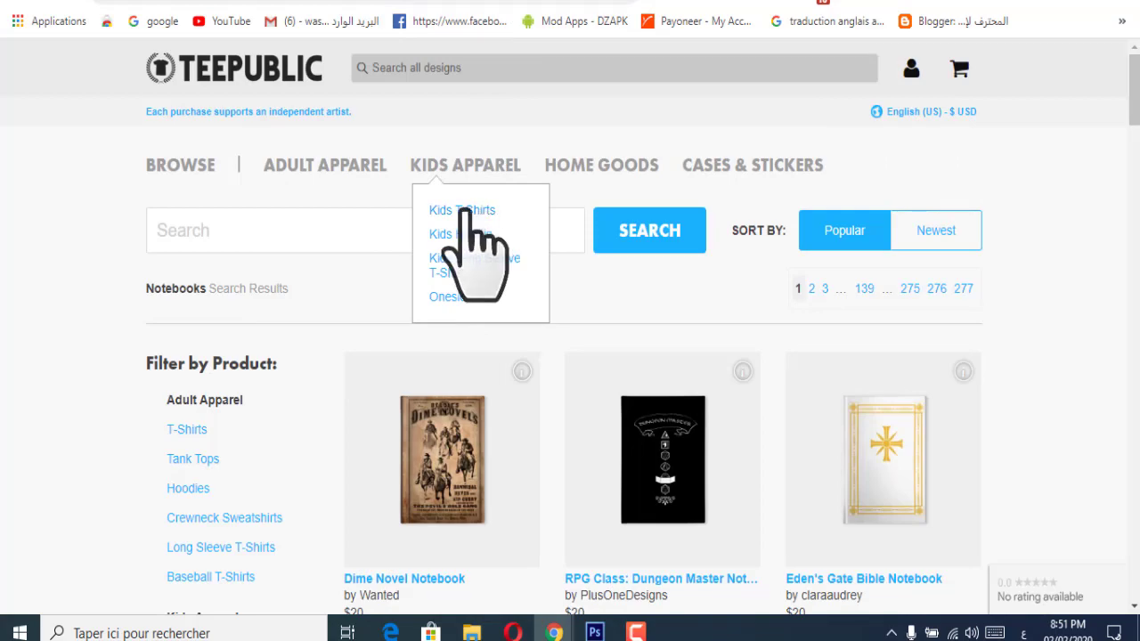
scroll(606, 223, down, 1)
scroll(878, 314, down, 4)
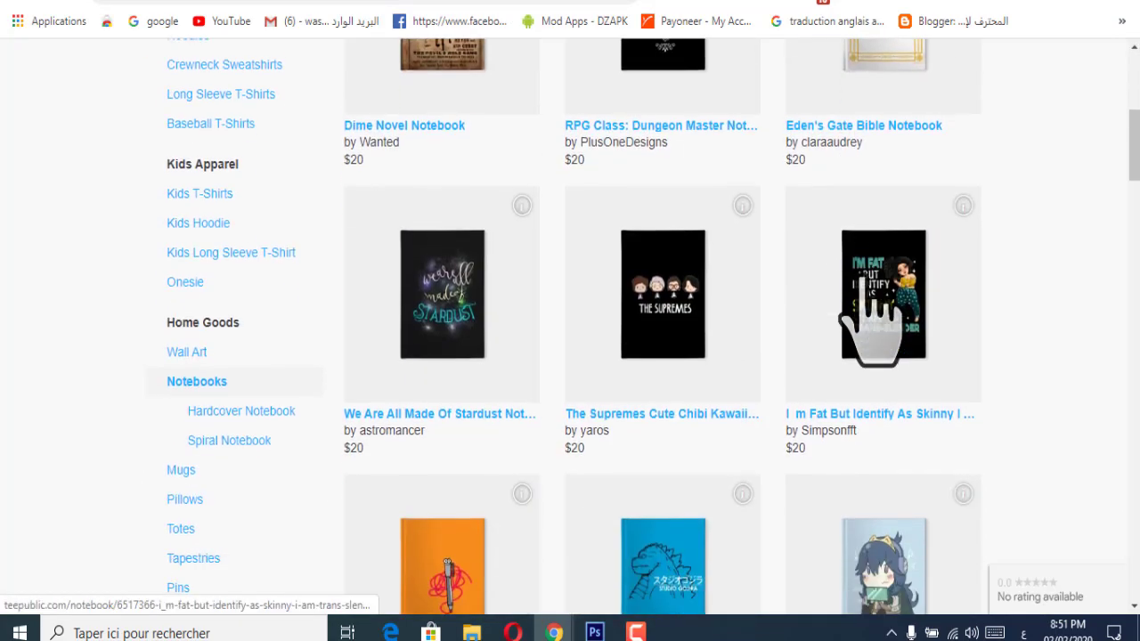
scroll(877, 325, down, 5)
scroll(855, 303, up, 10)
mouse_move(721, 191)
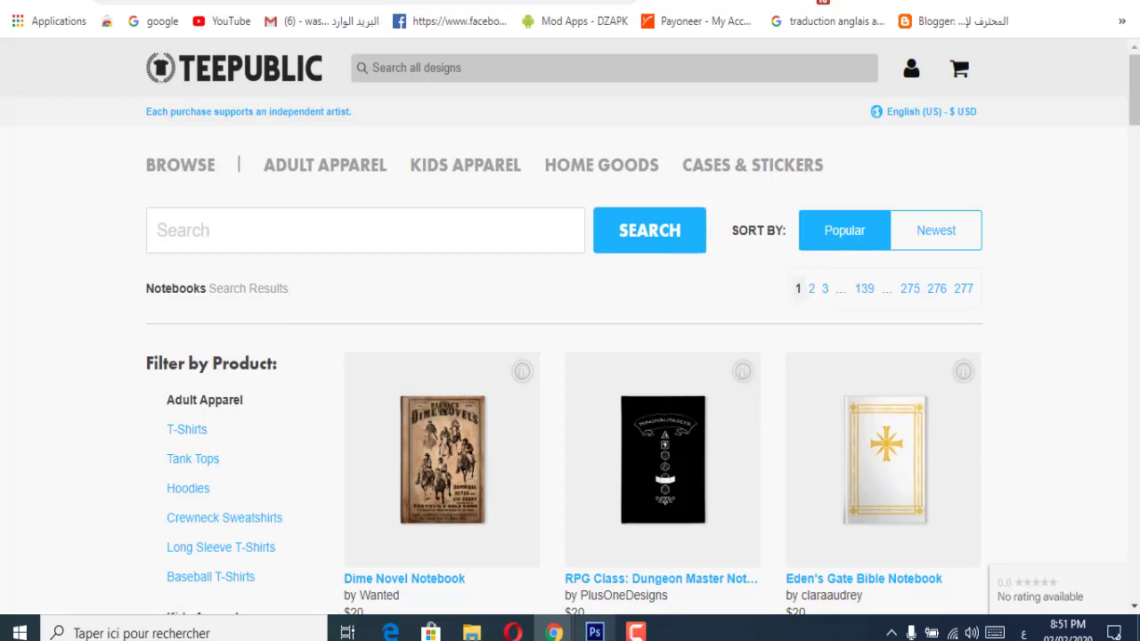
click(595, 633)
click(595, 632)
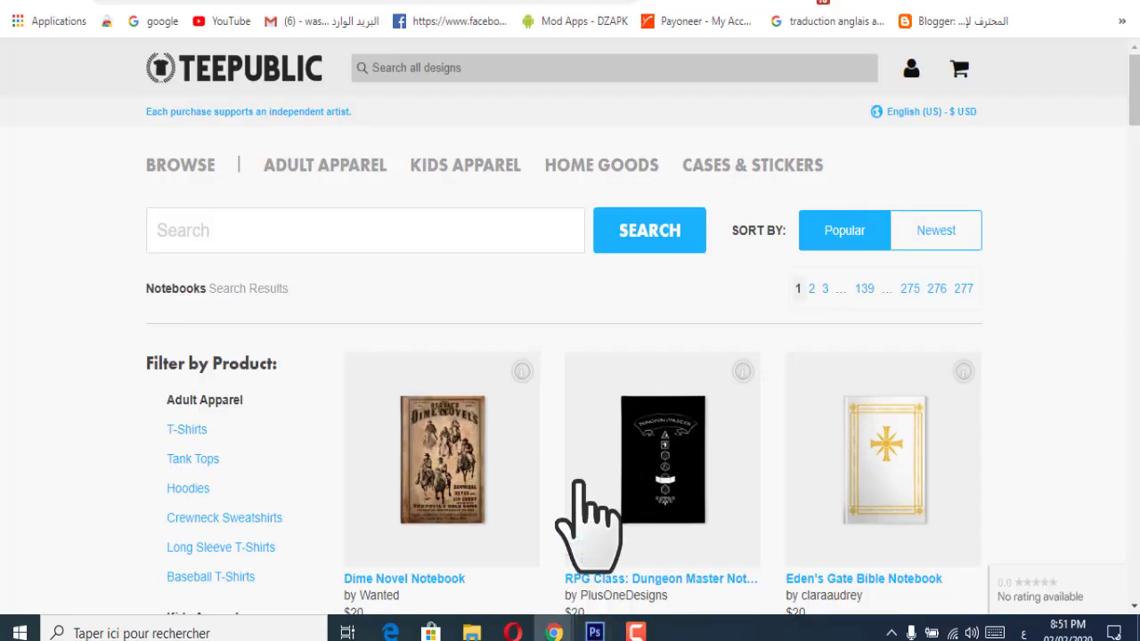
mouse_move(751, 178)
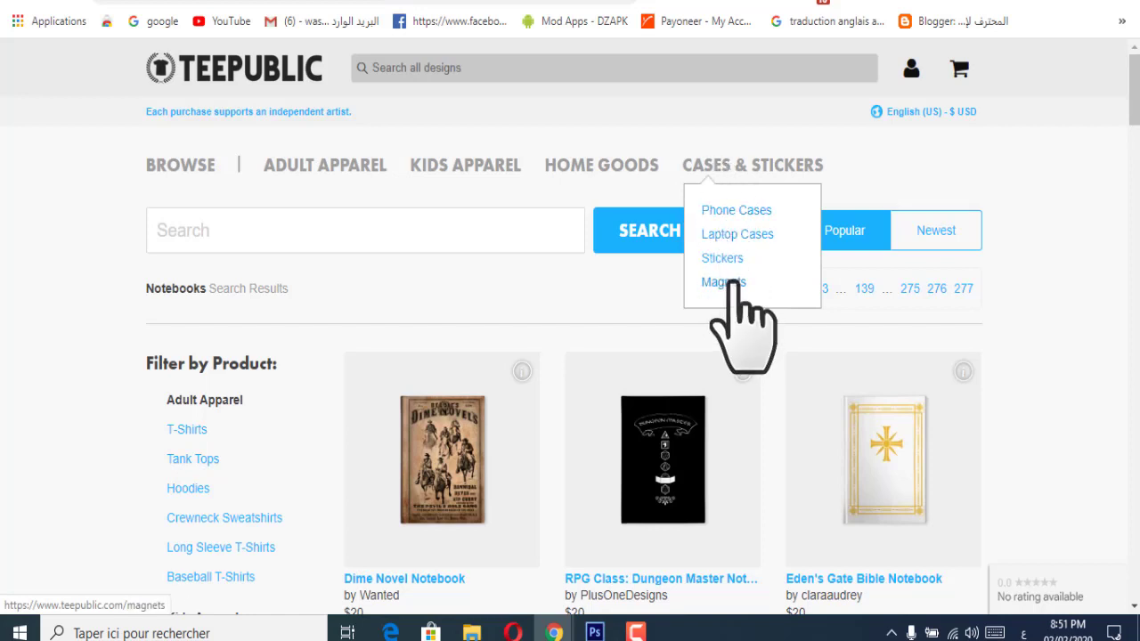
mouse_move(326, 171)
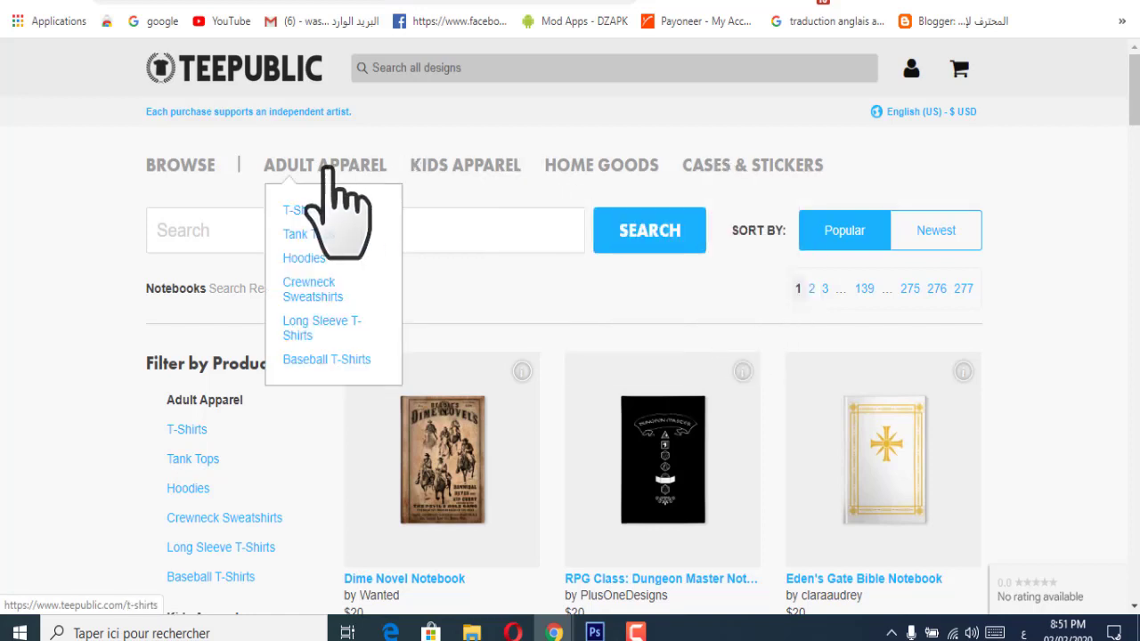
Step: Open TeePublic's adult T-Shirts category and browse the popular designs
click(292, 212)
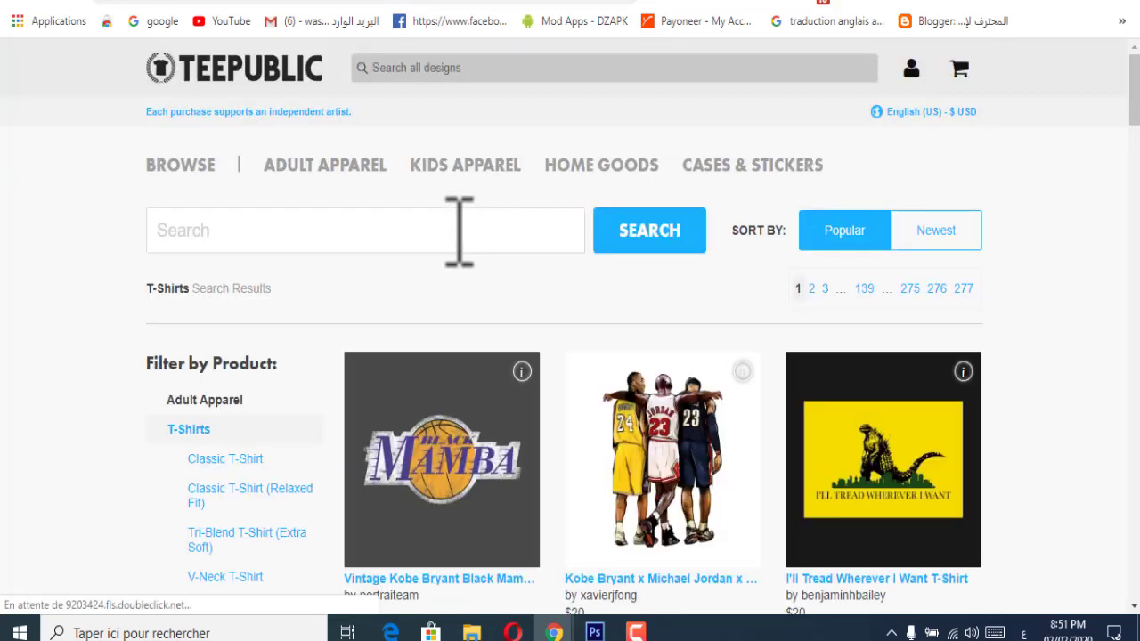
scroll(457, 229, down, 4)
scroll(565, 344, up, 2)
scroll(623, 374, down, 3)
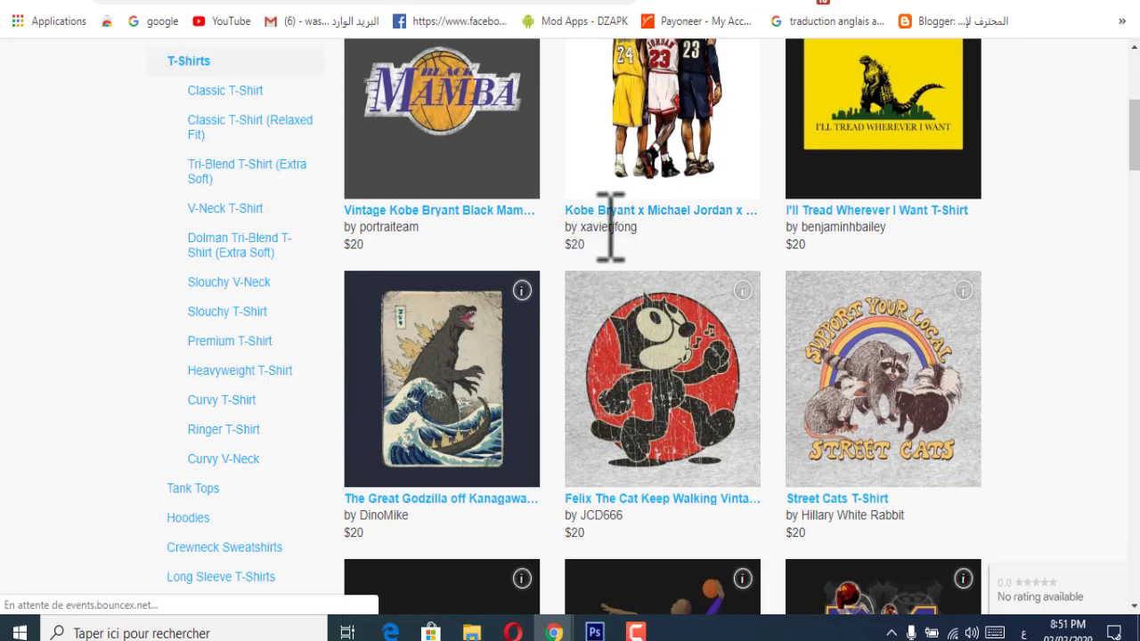
scroll(660, 258, up, 2)
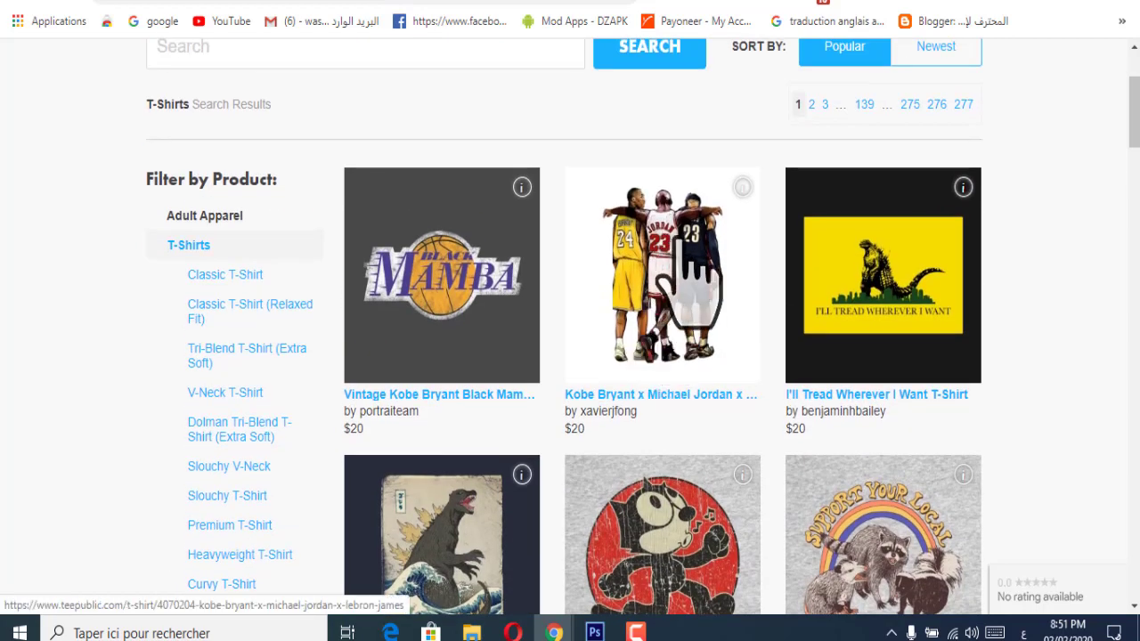
scroll(588, 285, down, 1)
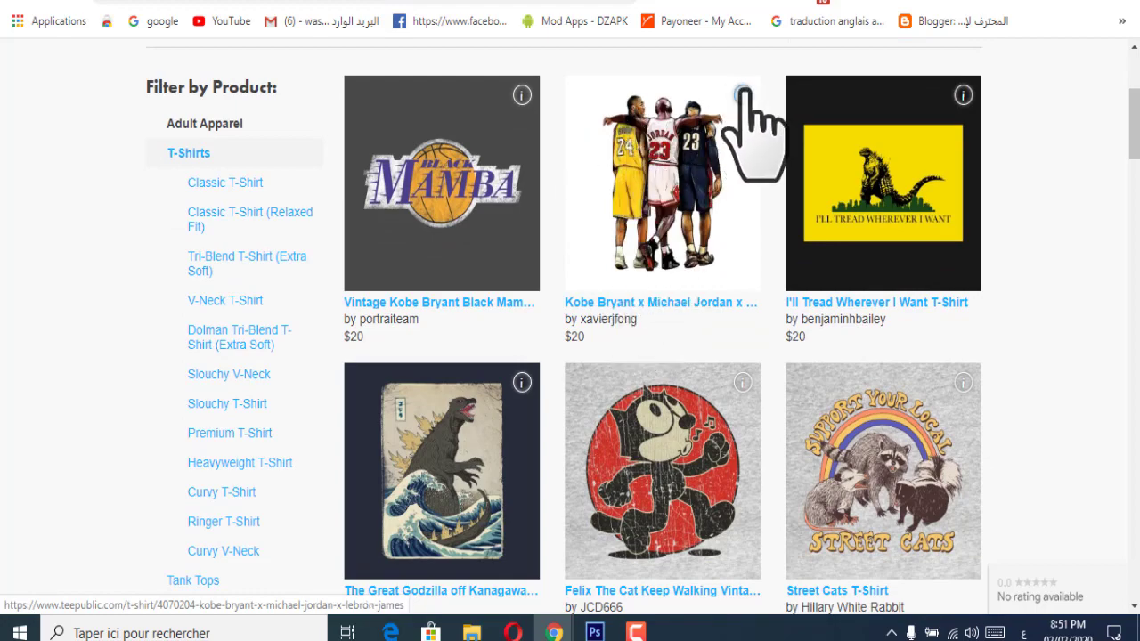
scroll(603, 318, down, 2)
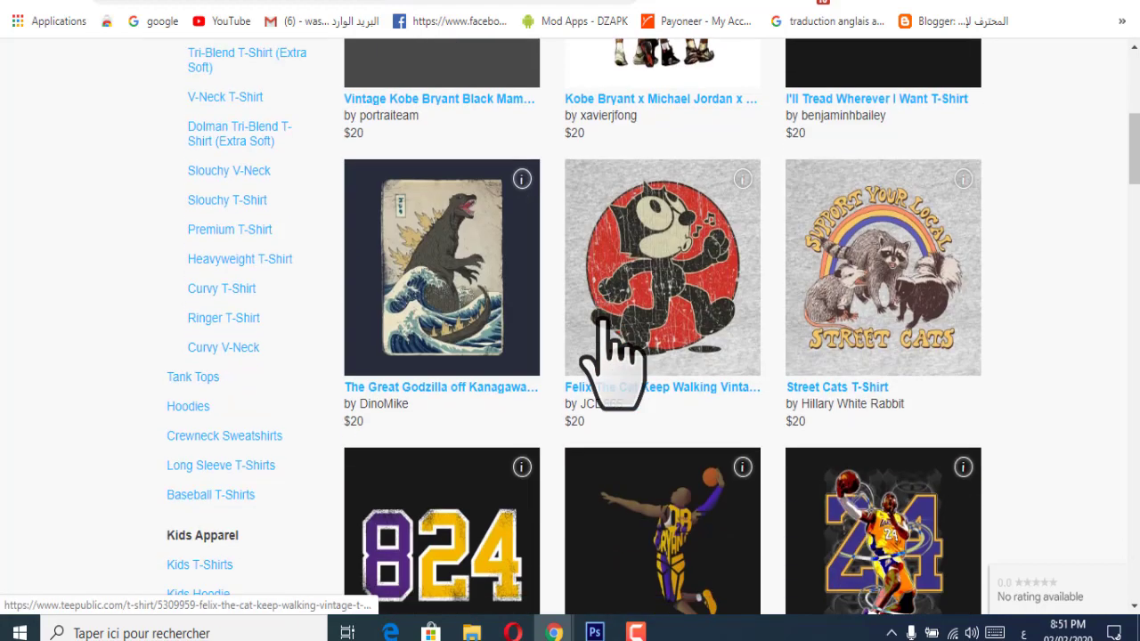
scroll(602, 319, down, 4)
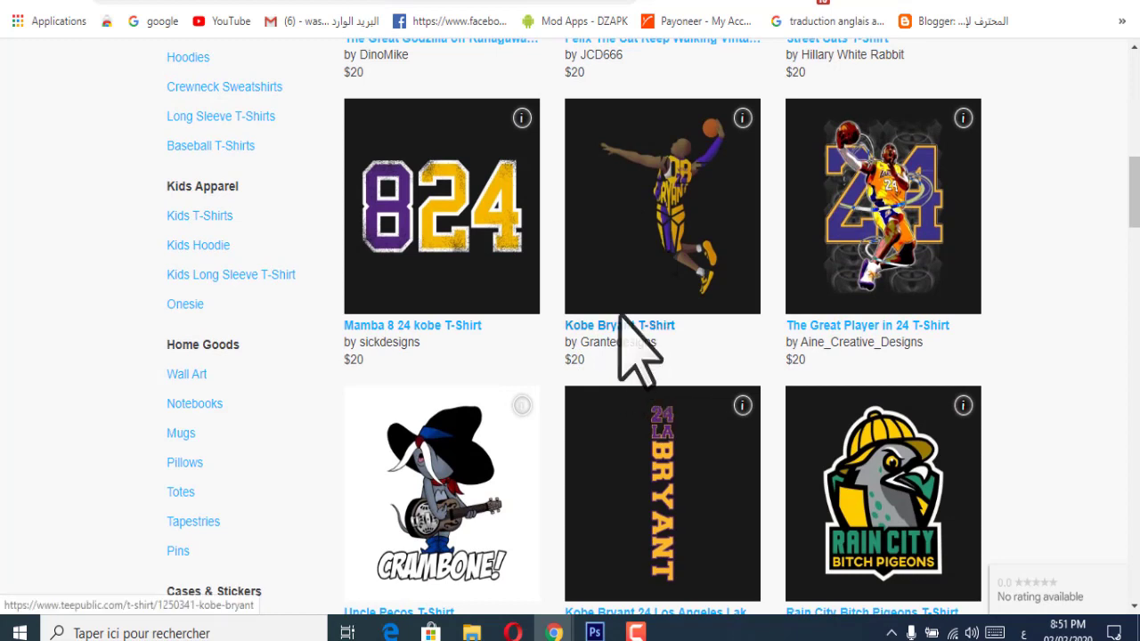
Step: Open the Kobe Bryant T-Shirt by Grantedesigns and set its color to Red
scroll(664, 318, down, 1)
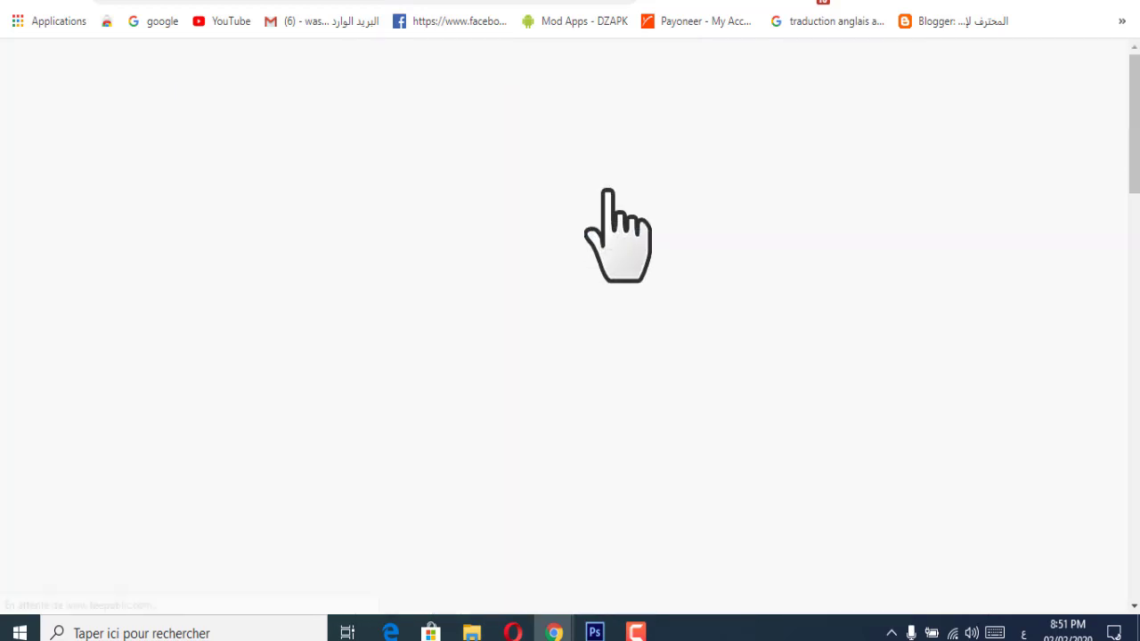
scroll(618, 242, down, 3)
scroll(481, 303, up, 2)
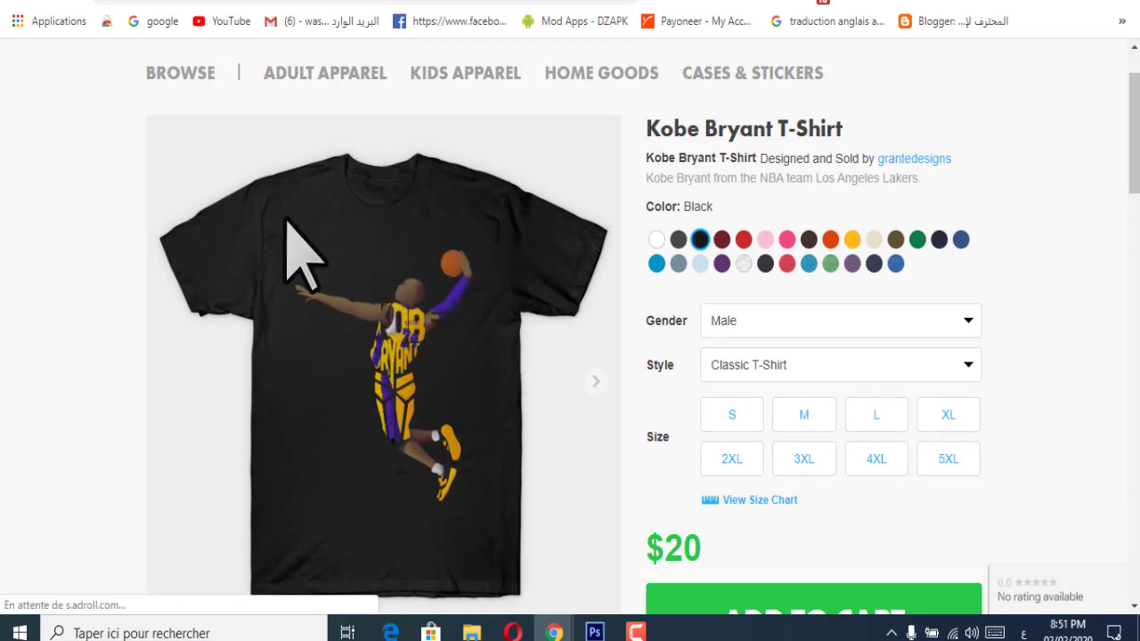
scroll(499, 267, down, 3)
scroll(535, 285, up, 3)
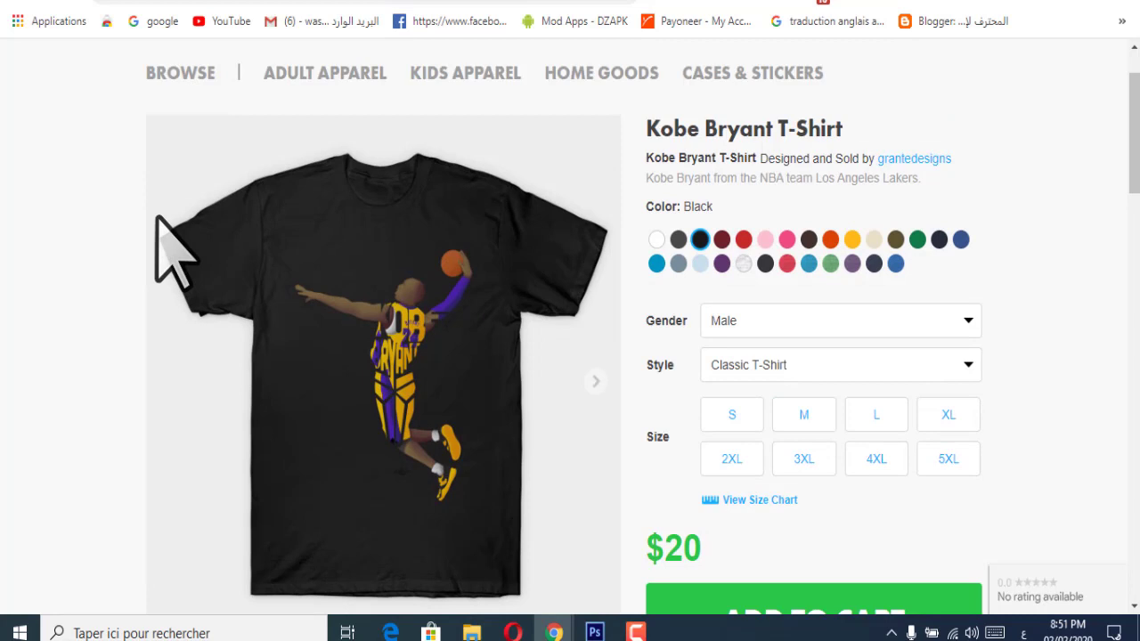
click(744, 239)
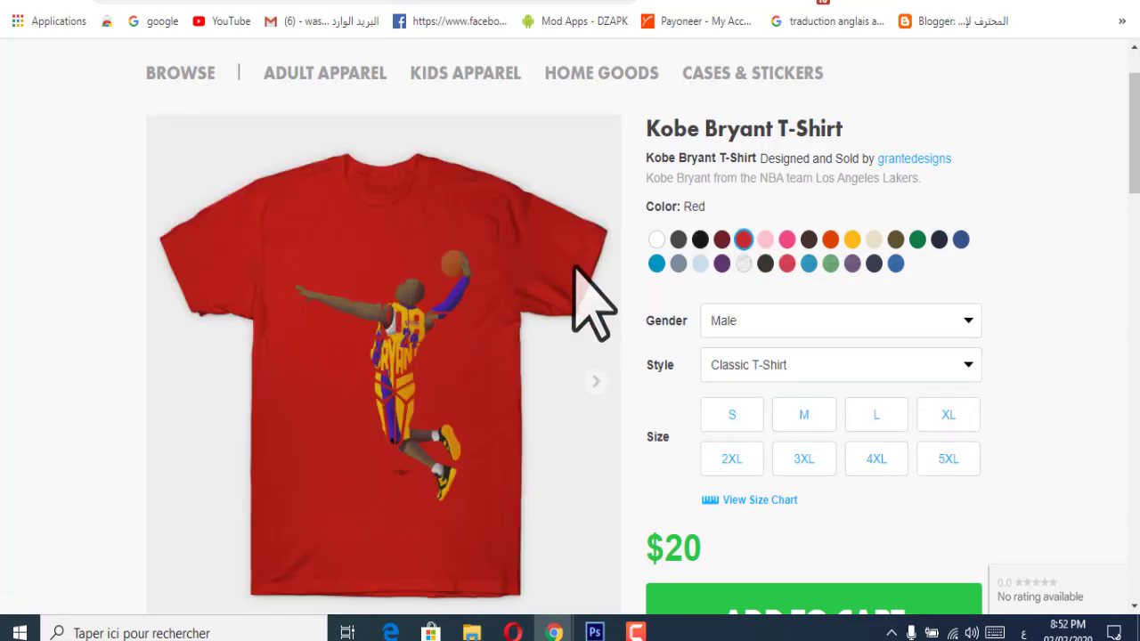
Step: Examine the shirt's sizes and price, the other products carrying the same design, and the related stickers
scroll(623, 265, down, 3)
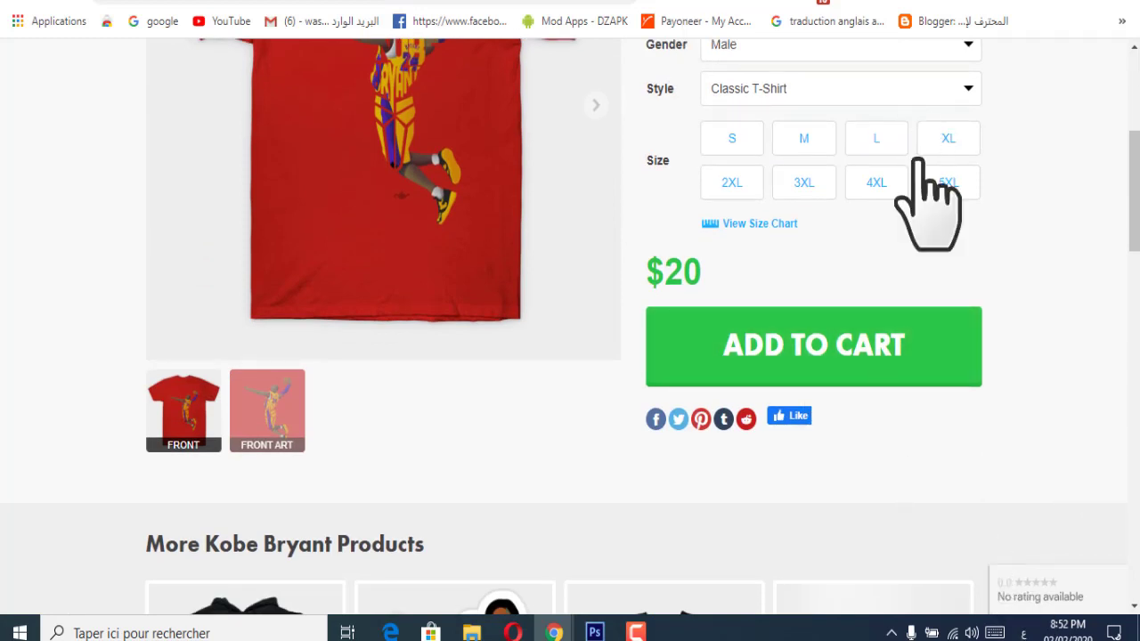
scroll(723, 285, down, 5)
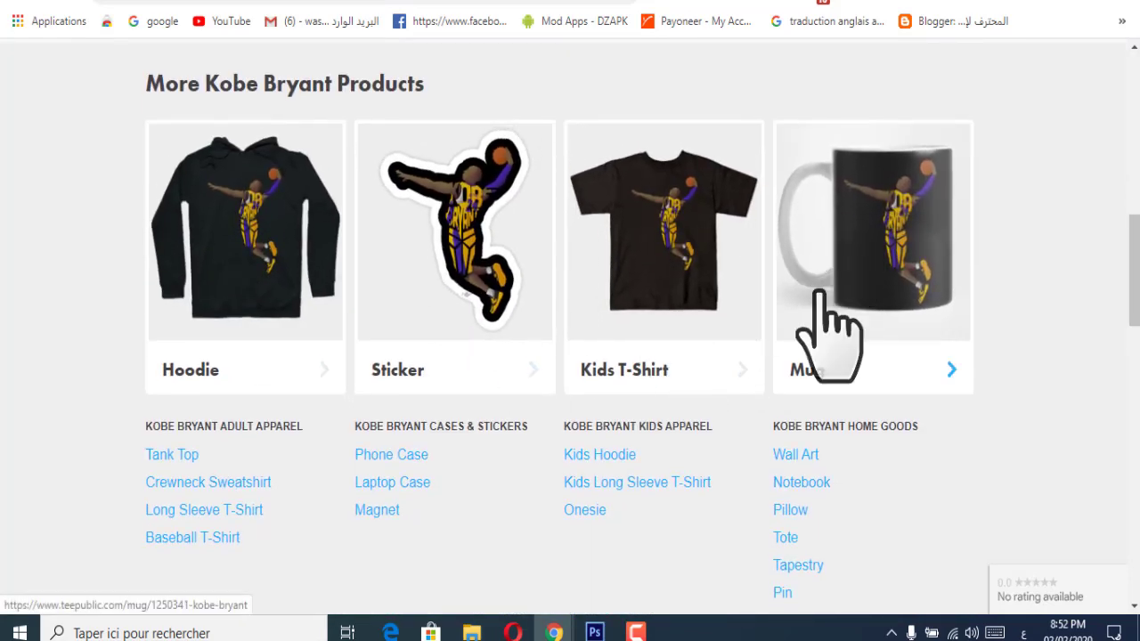
scroll(878, 258, down, 4)
scroll(885, 280, up, 1)
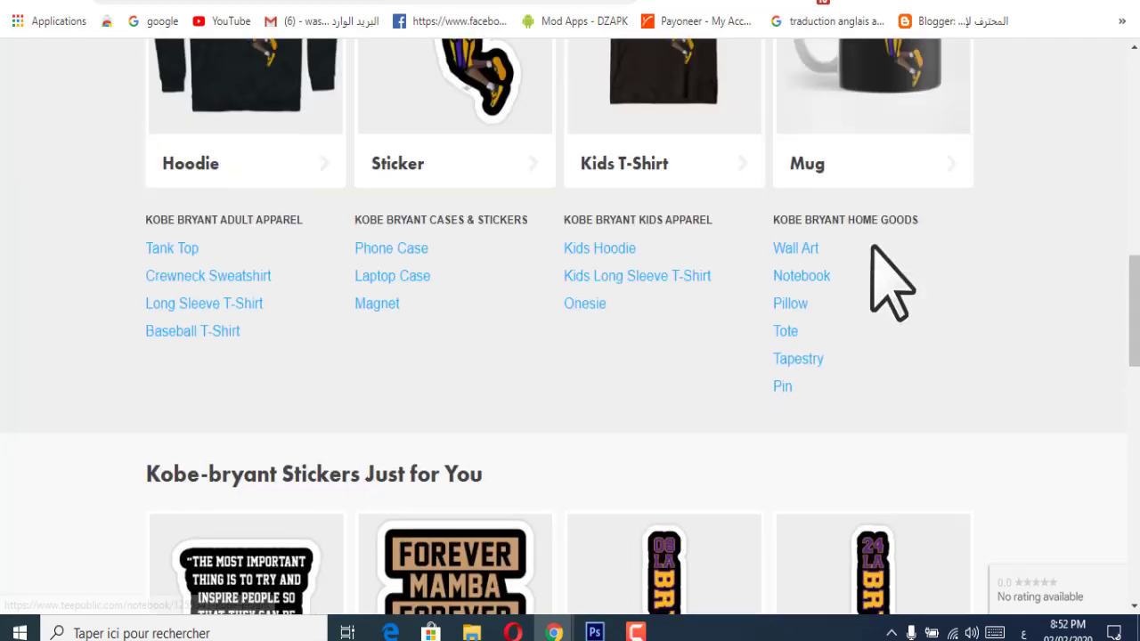
scroll(865, 305, down, 4)
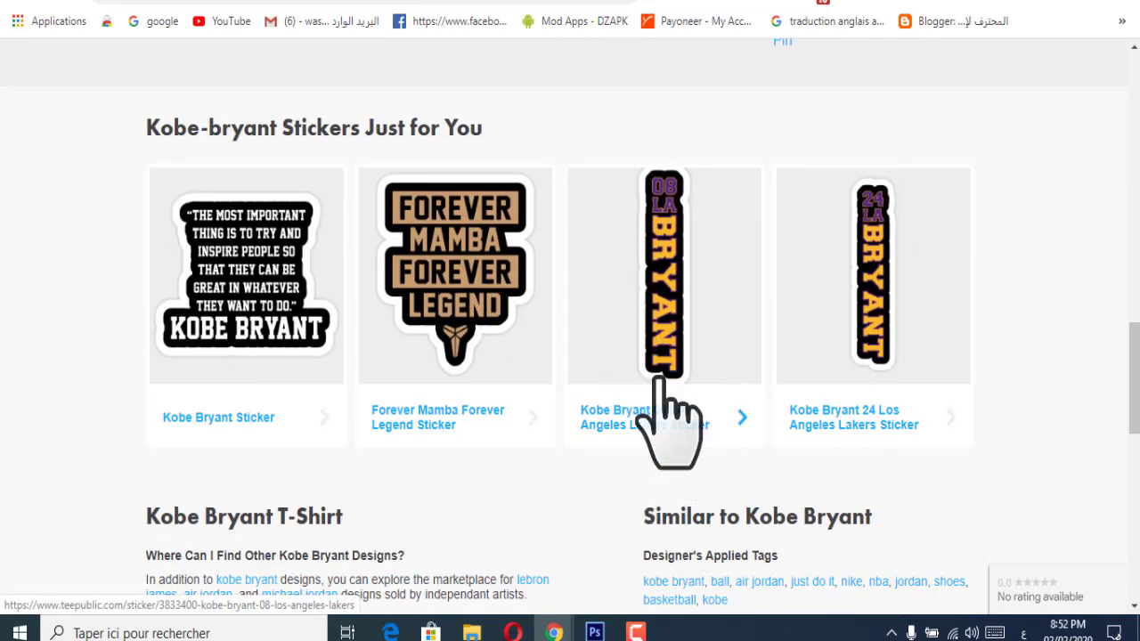
scroll(666, 392, down, 1)
scroll(674, 330, up, 3)
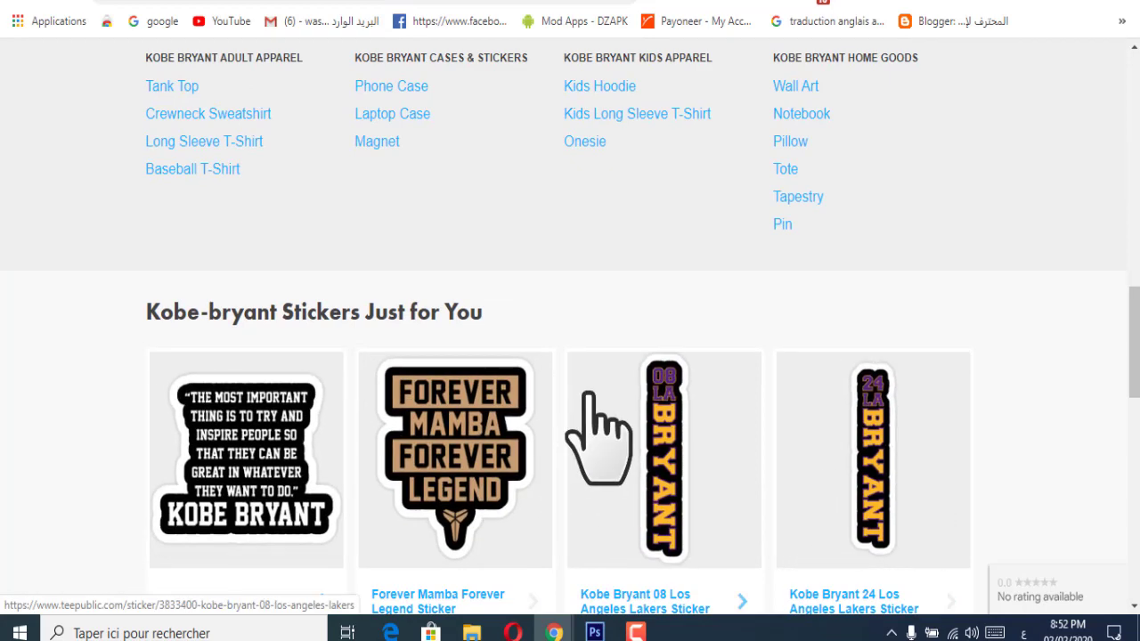
scroll(585, 356, up, 4)
click(571, 341)
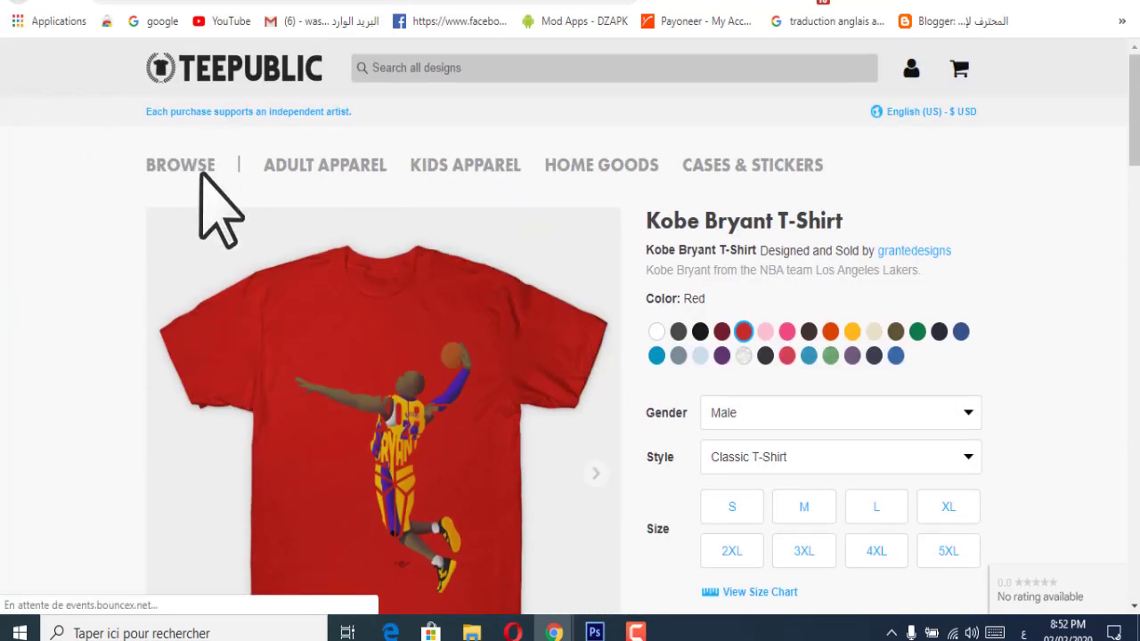
Step: Return to the T-Shirts results and open the TeePublic account signup form
key(alt+Left)
click(636, 631)
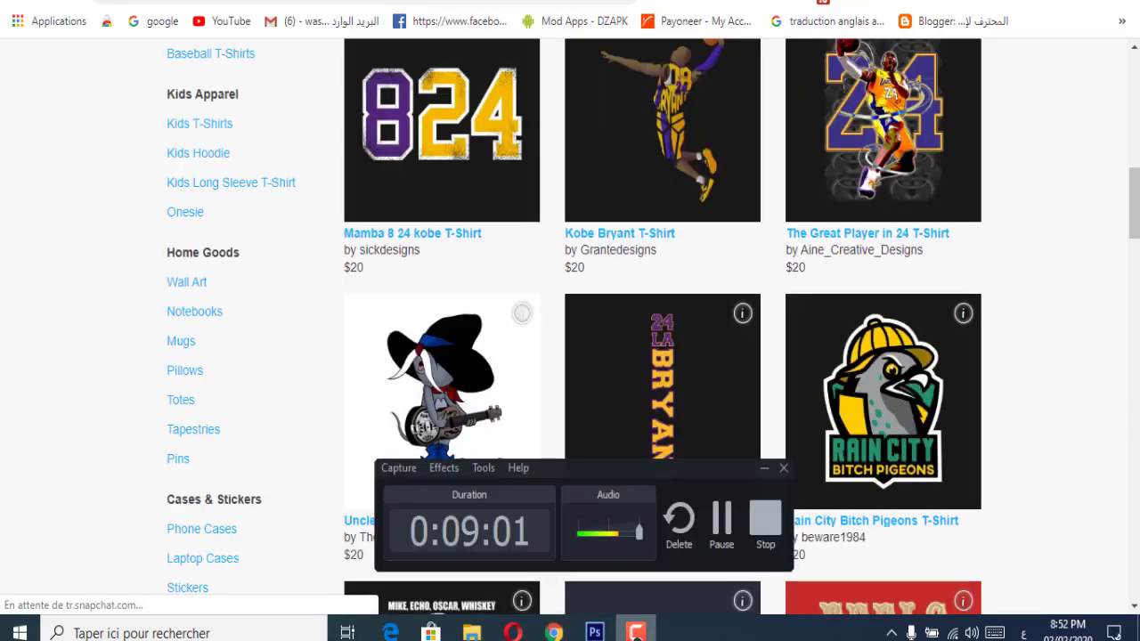
scroll(903, 280, up, 10)
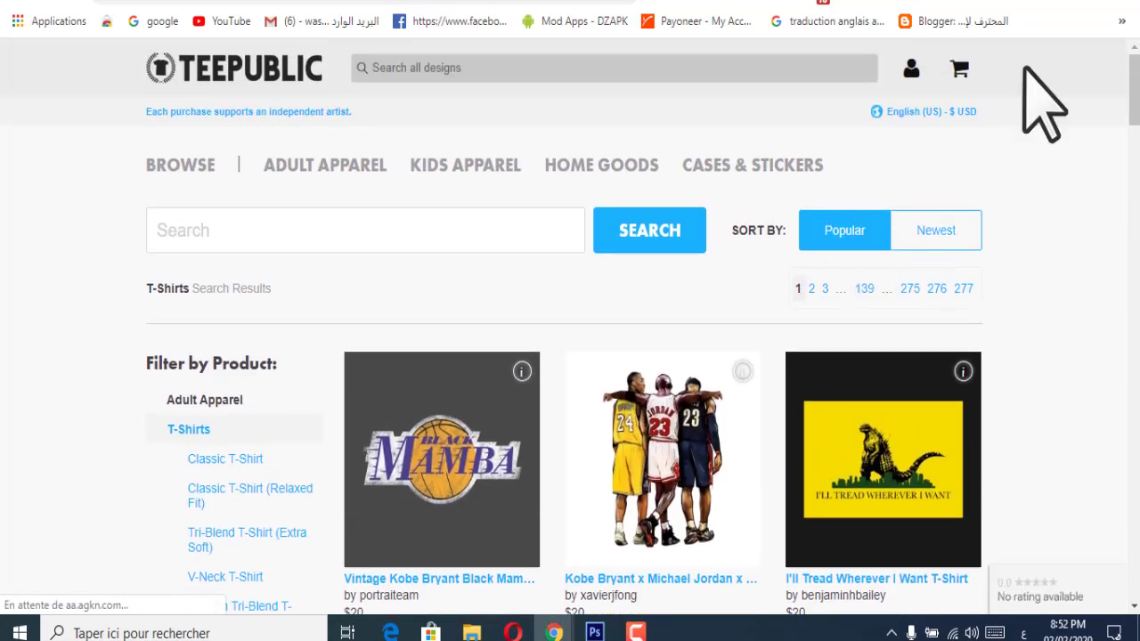
mouse_move(912, 73)
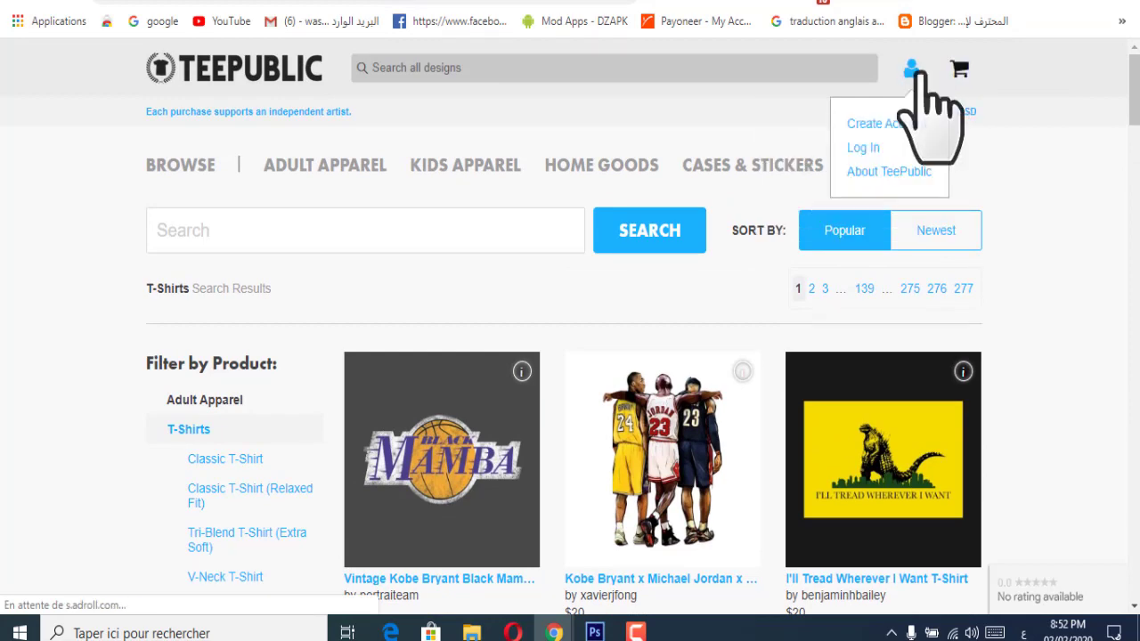
click(891, 128)
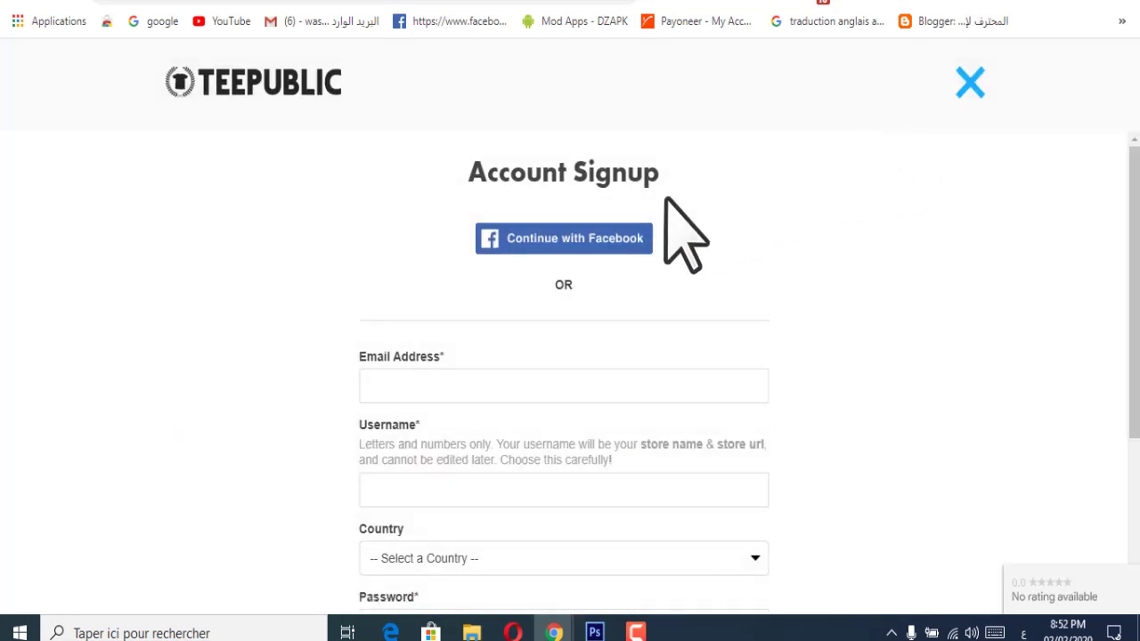
Step: Review the signup form's Facebook option, email, username and password fields, and its country list
scroll(674, 216, down, 2)
scroll(626, 175, up, 2)
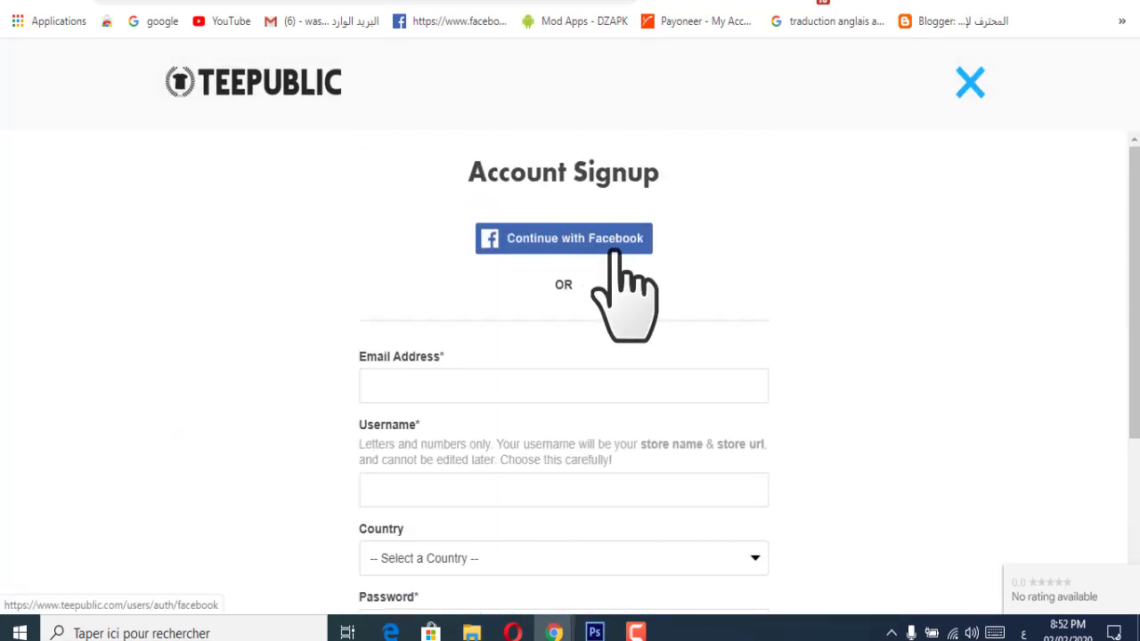
scroll(623, 293, down, 3)
click(458, 212)
click(255, 223)
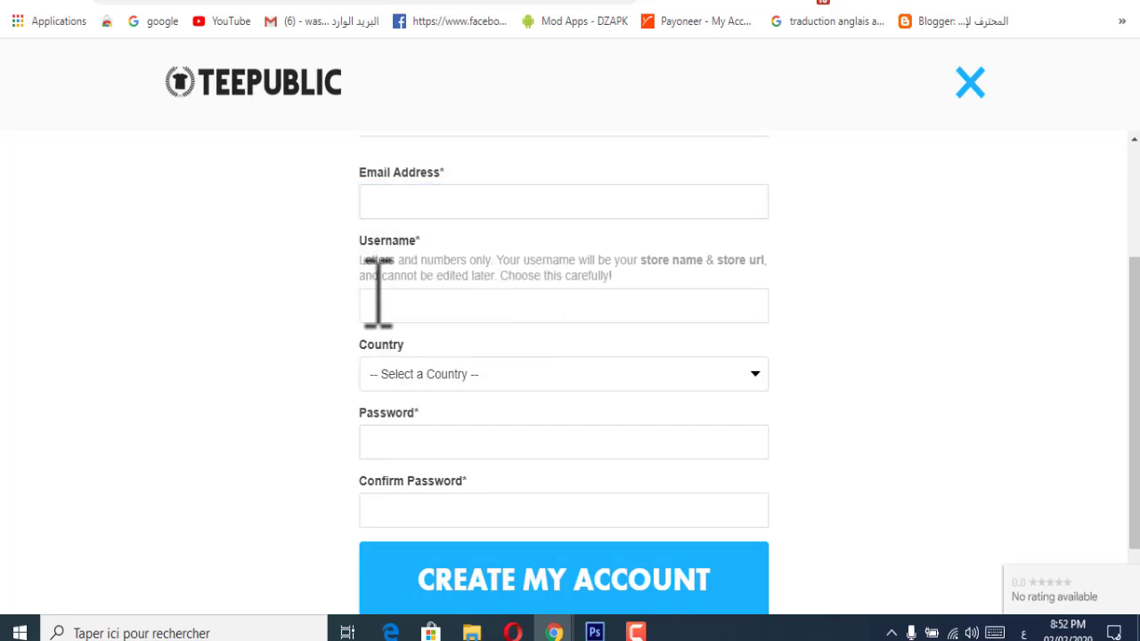
click(512, 375)
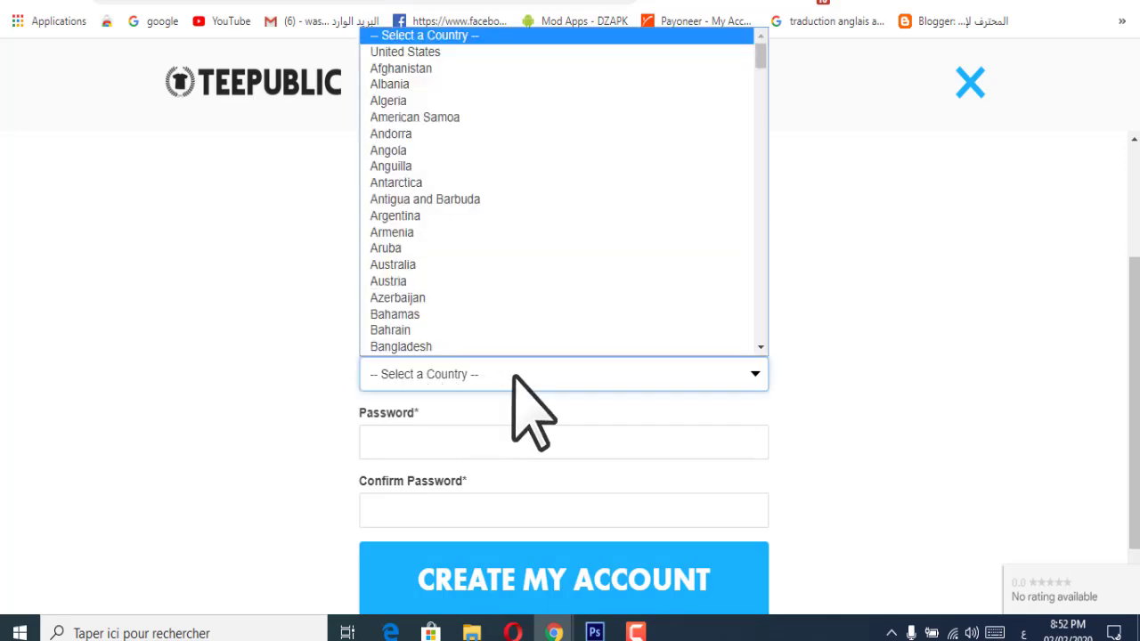
scroll(368, 318, down, 1)
click(227, 296)
scroll(424, 358, down, 1)
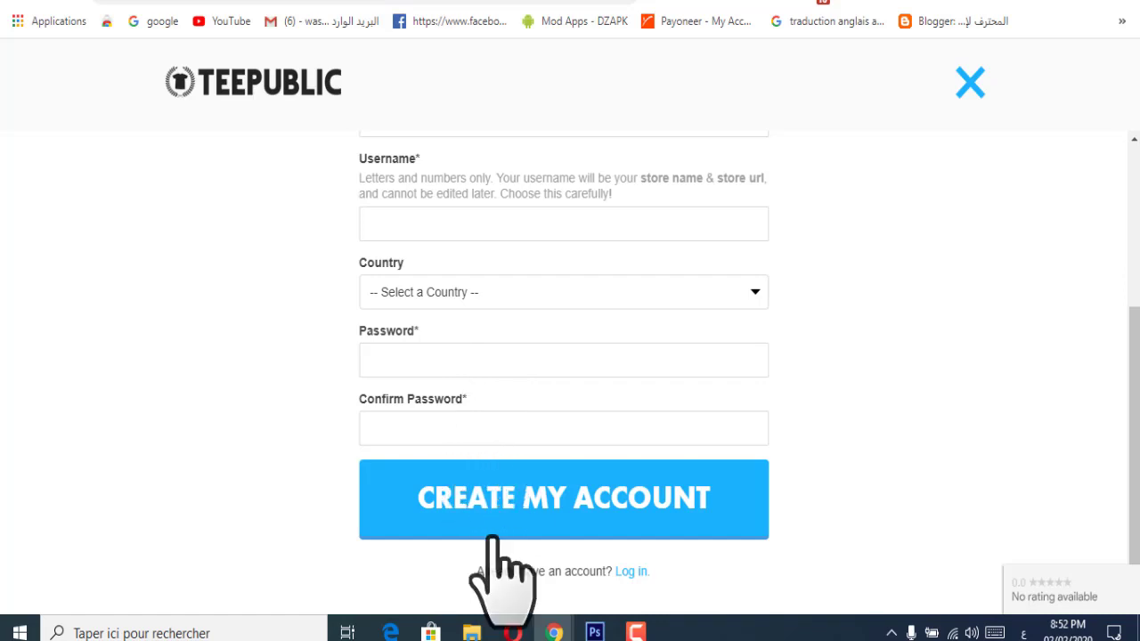
Step: Open Gmail in a new tab and view the activation link in TeePublic's "Please confirm your email address" message
click(966, 2)
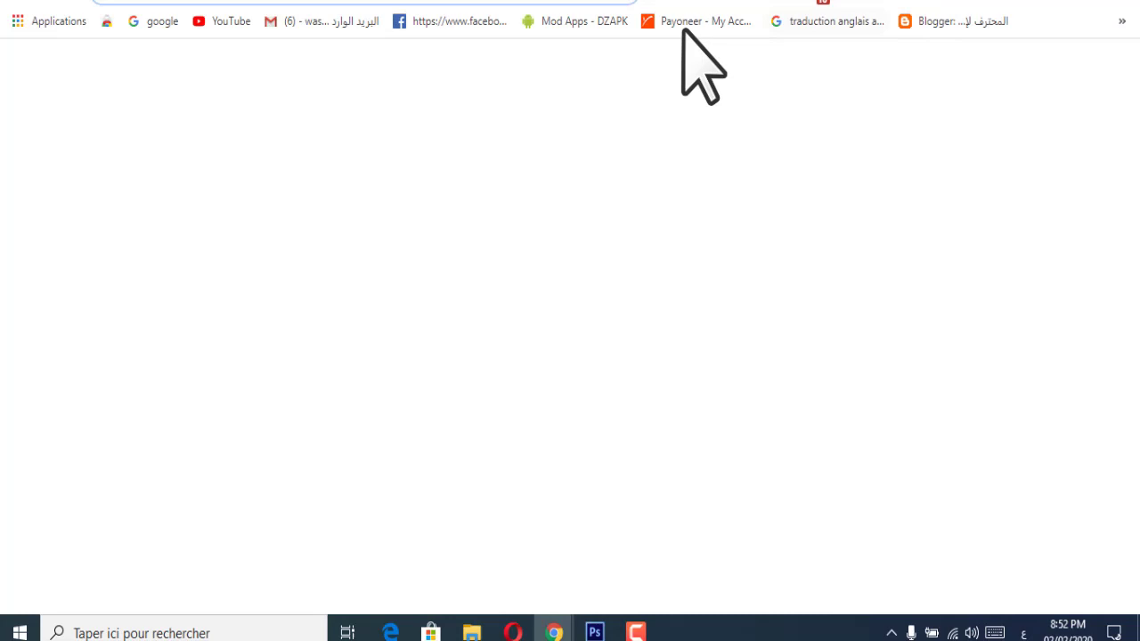
click(273, 19)
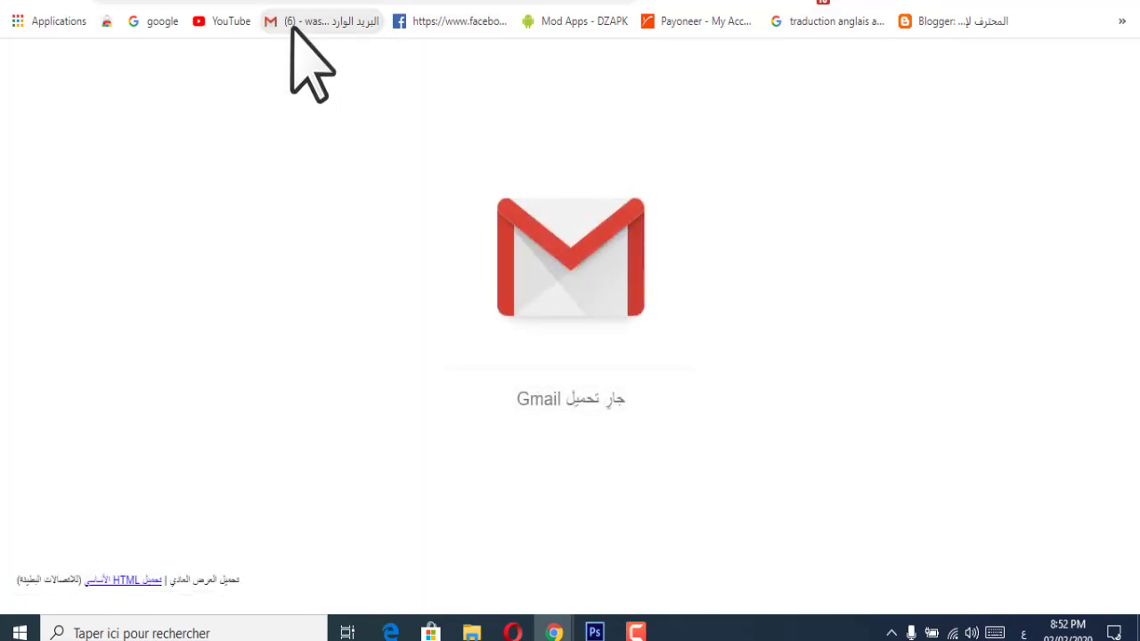
scroll(819, 269, down, 4)
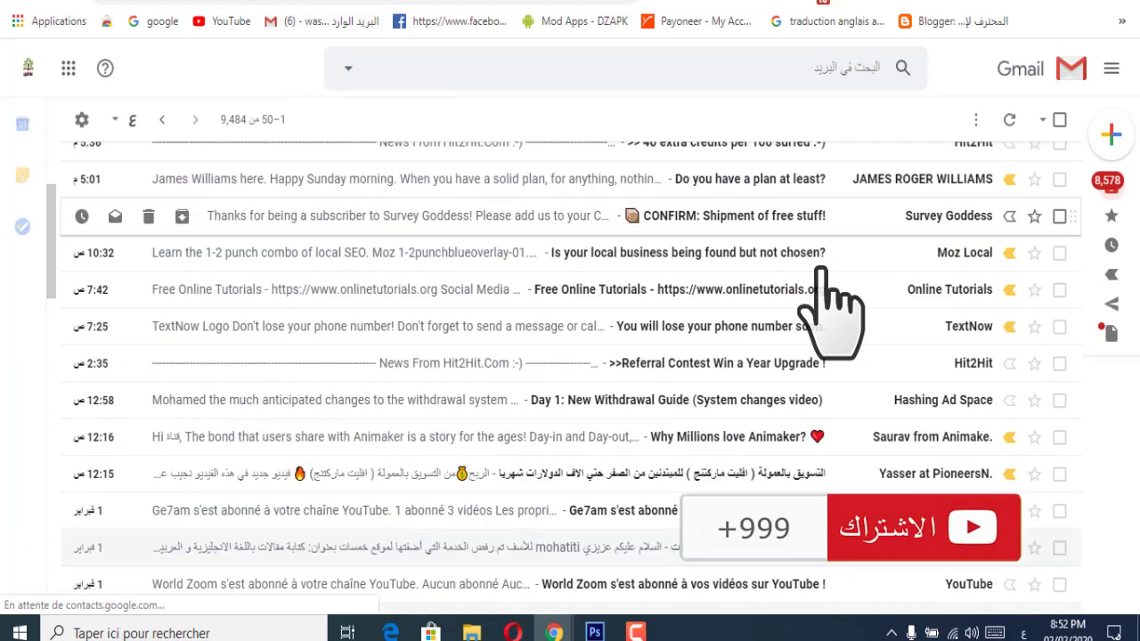
scroll(931, 390, down, 1)
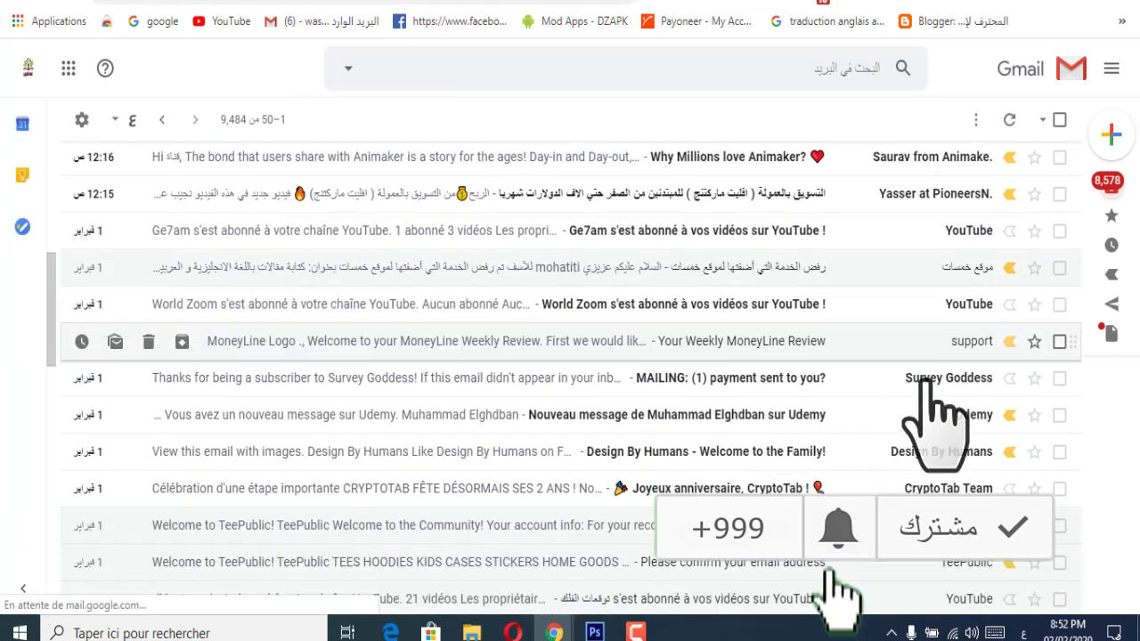
scroll(893, 385, down, 3)
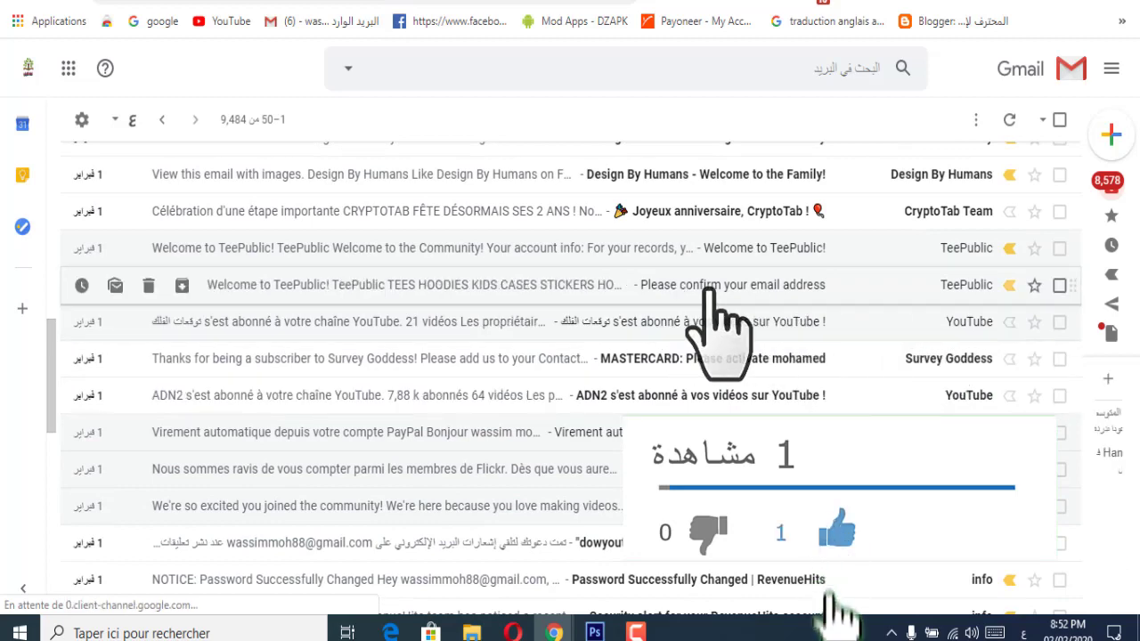
click(766, 287)
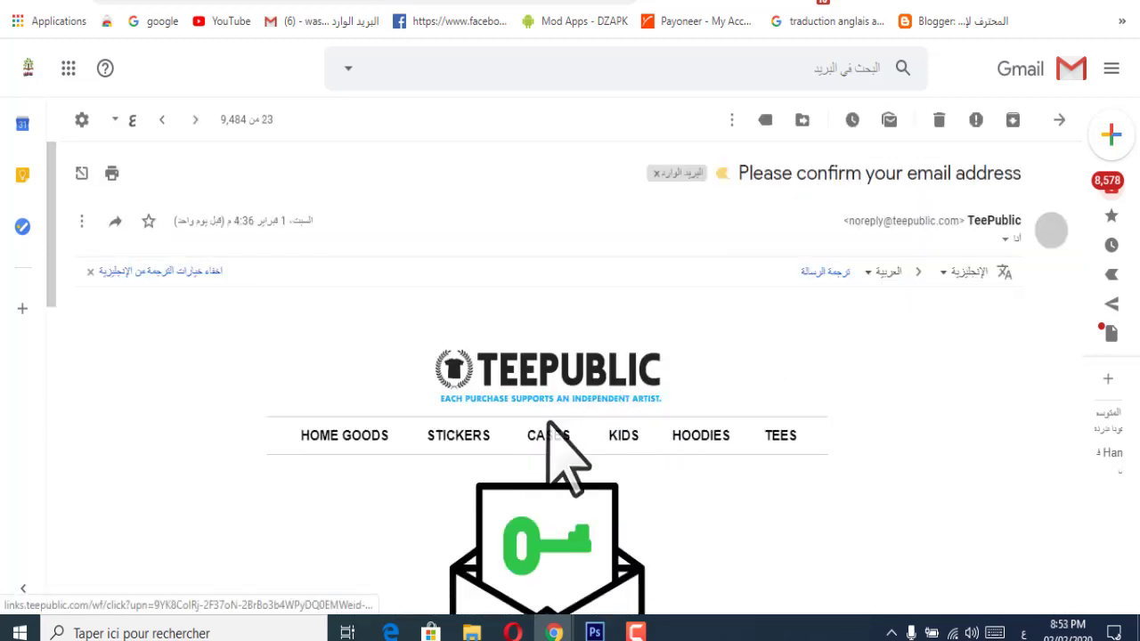
scroll(557, 436, down, 6)
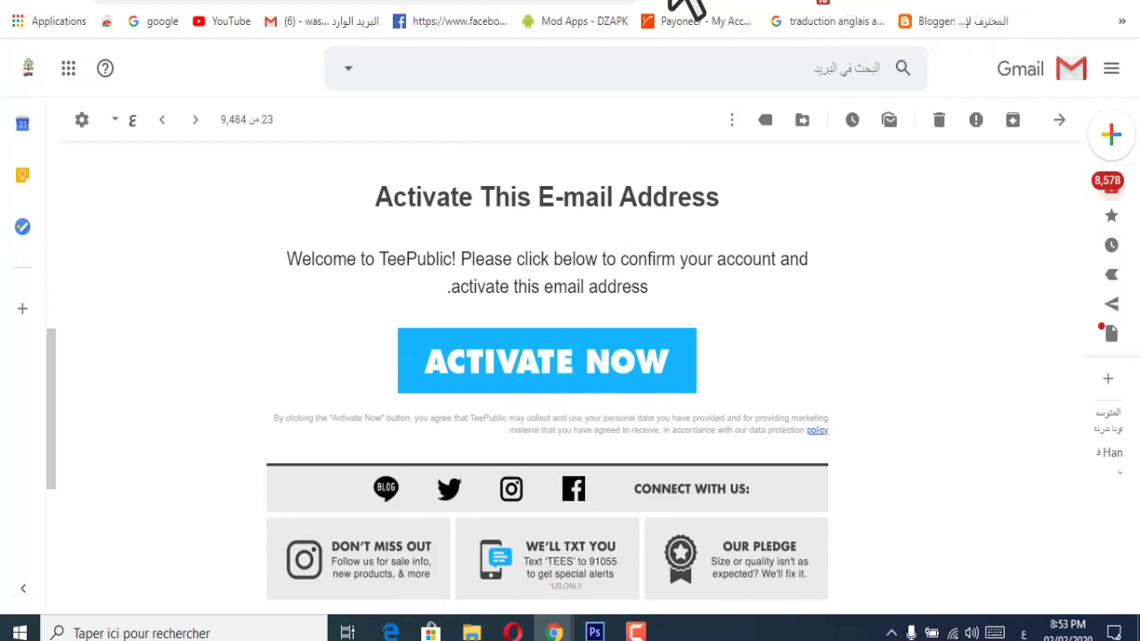
Step: Return to TeePublic, close the signup form and log in with the saved account credentials
click(450, 3)
click(958, 89)
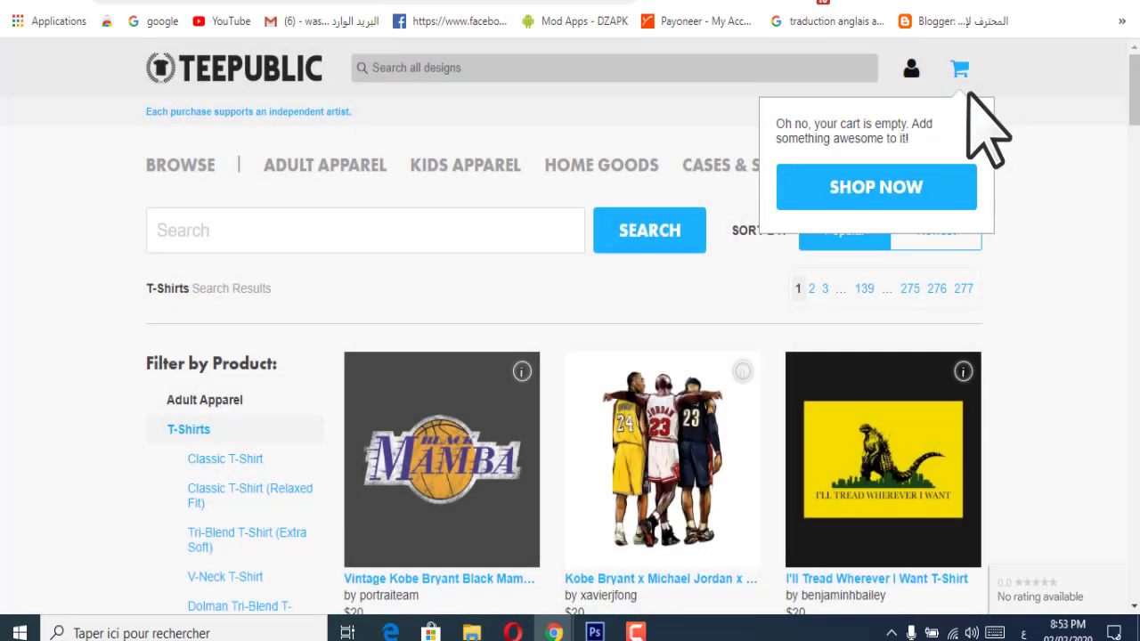
mouse_move(915, 93)
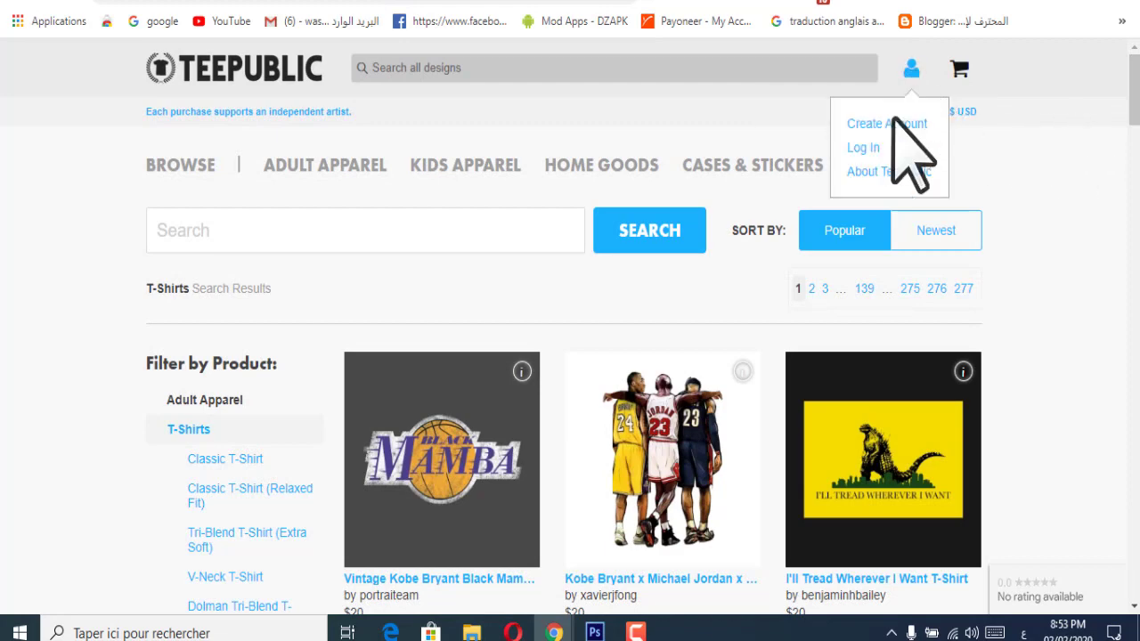
click(863, 149)
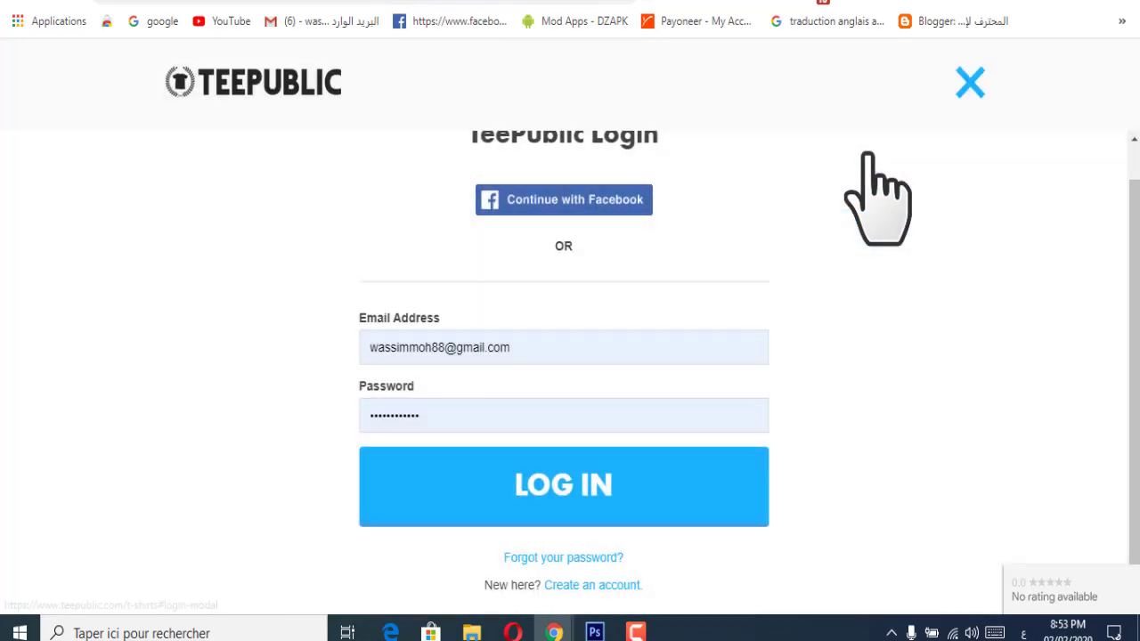
click(507, 486)
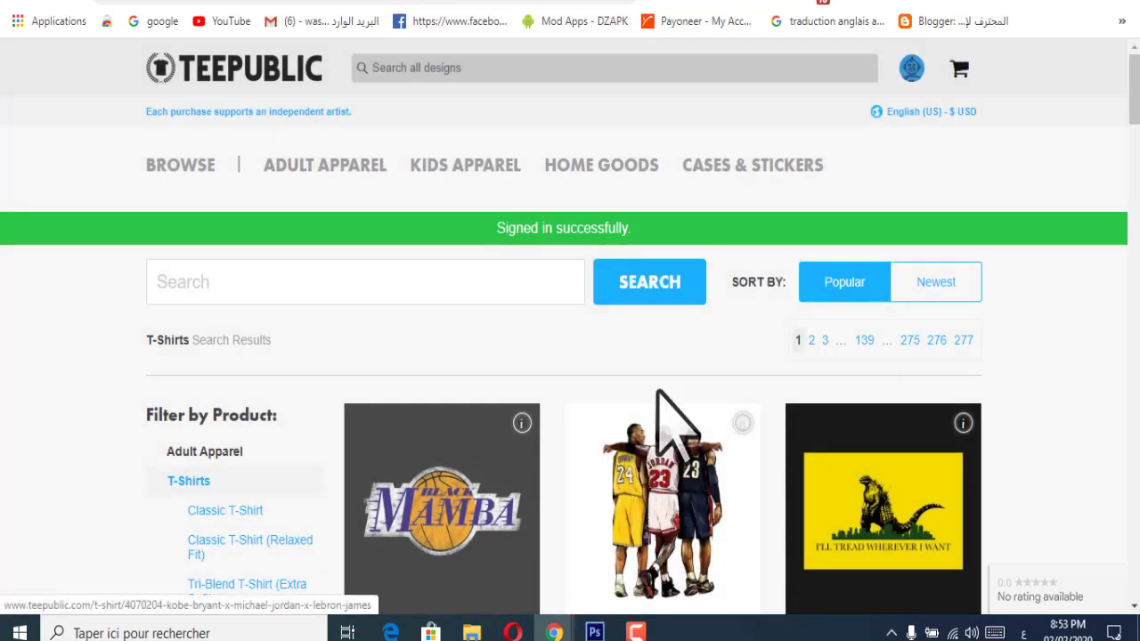
scroll(666, 518, down, 2)
scroll(611, 555, up, 3)
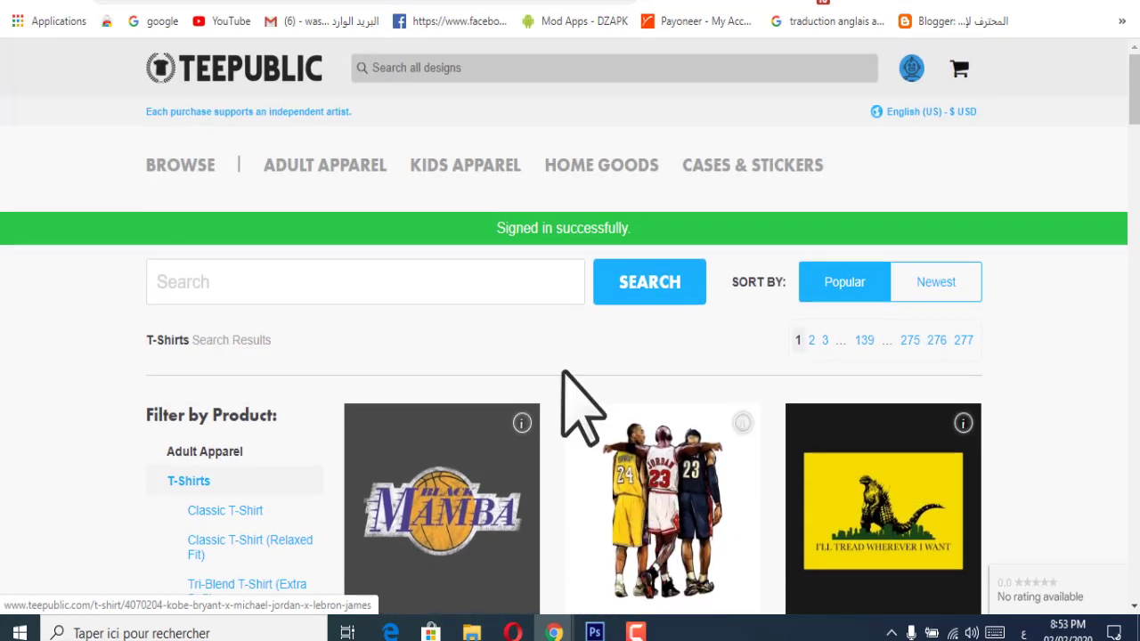
Step: Open the My Account page and look through the estimated earnings, the Artist Earnings Report and the Payments section
mouse_move(942, 66)
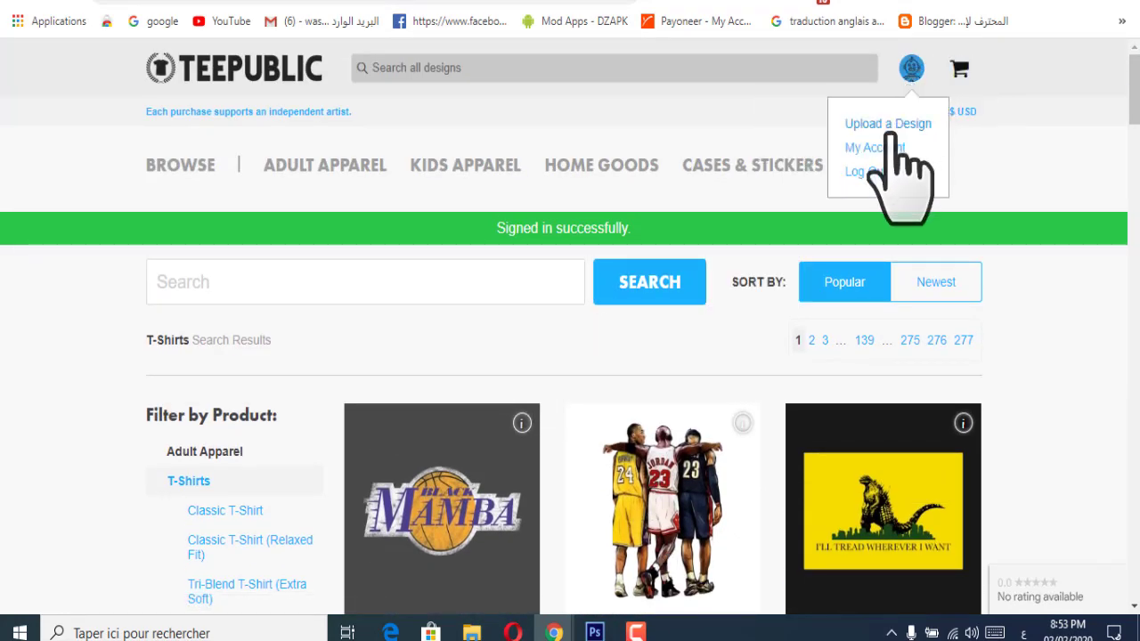
click(878, 149)
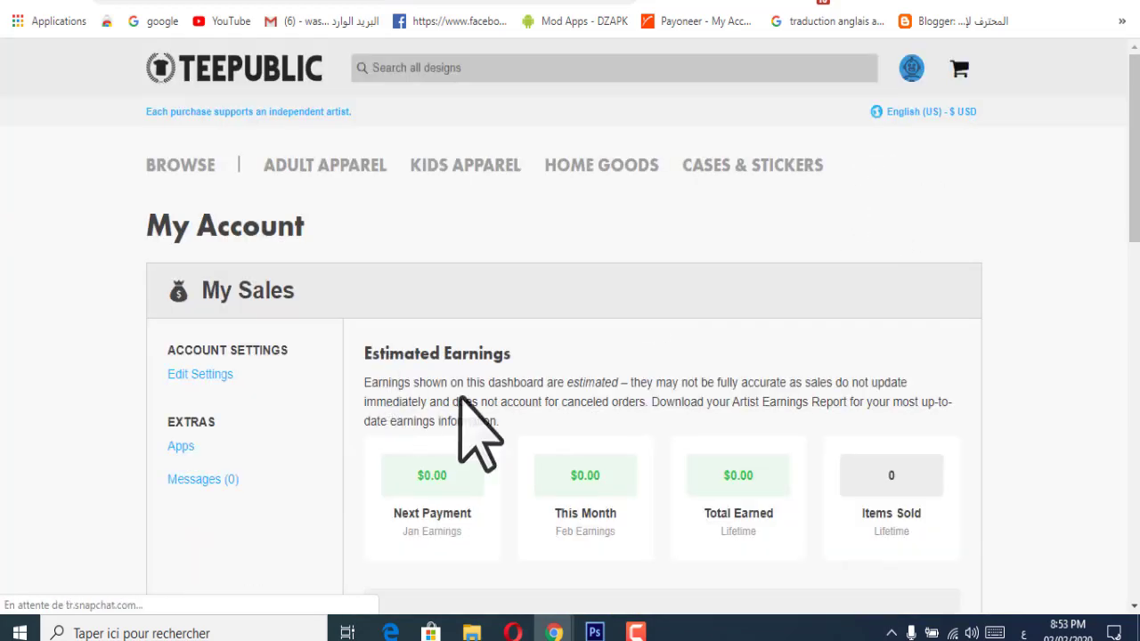
scroll(621, 431, down, 1)
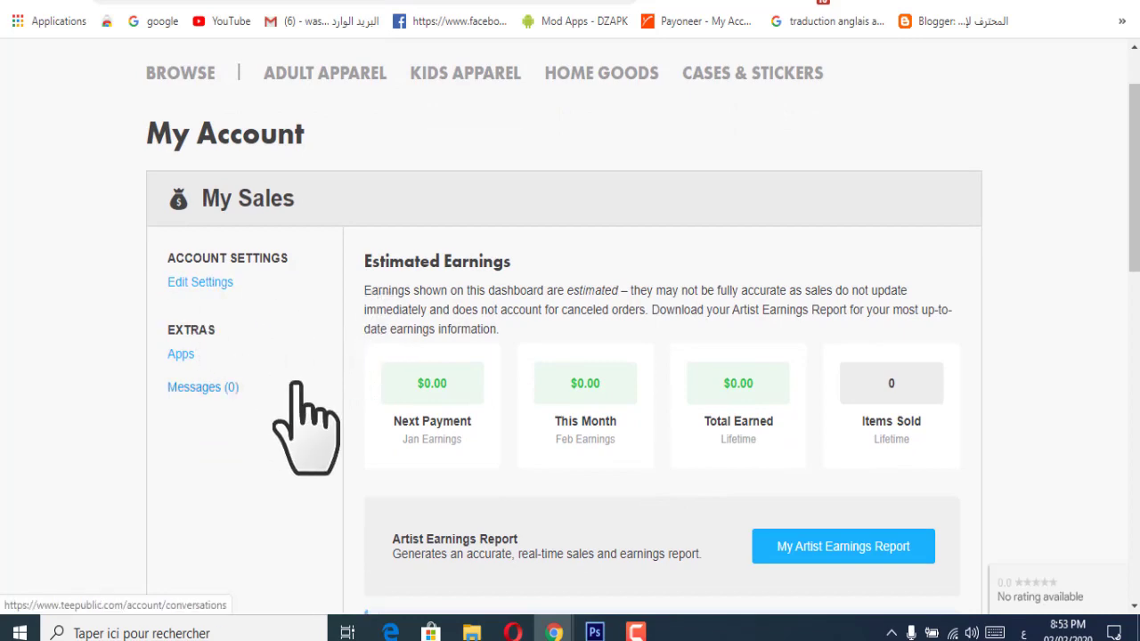
scroll(640, 365, down, 2)
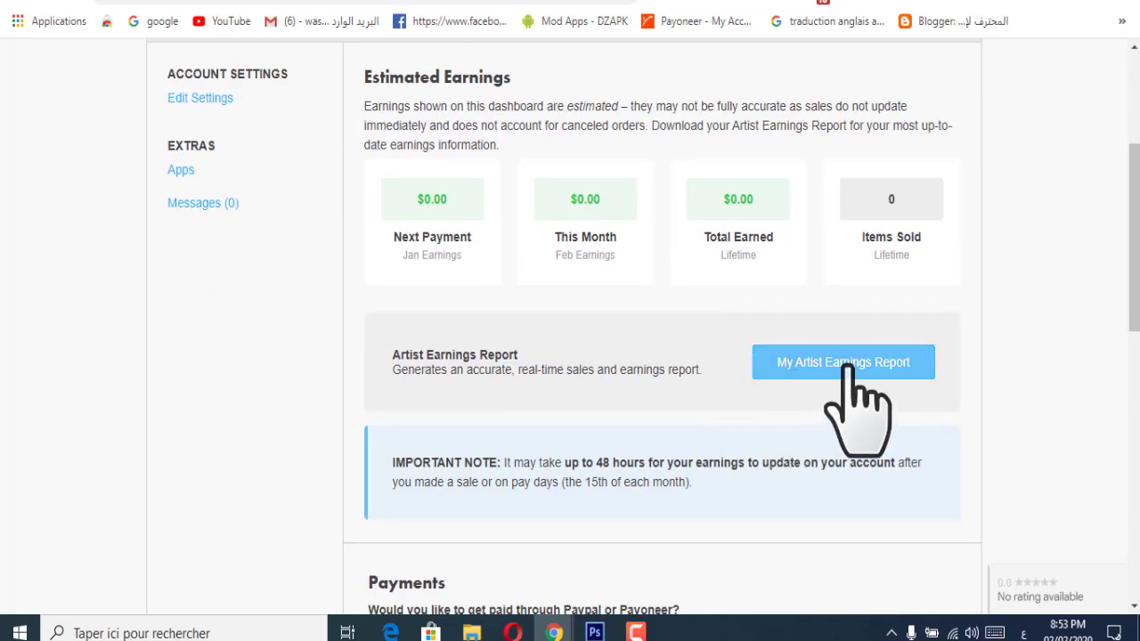
scroll(873, 401, down, 5)
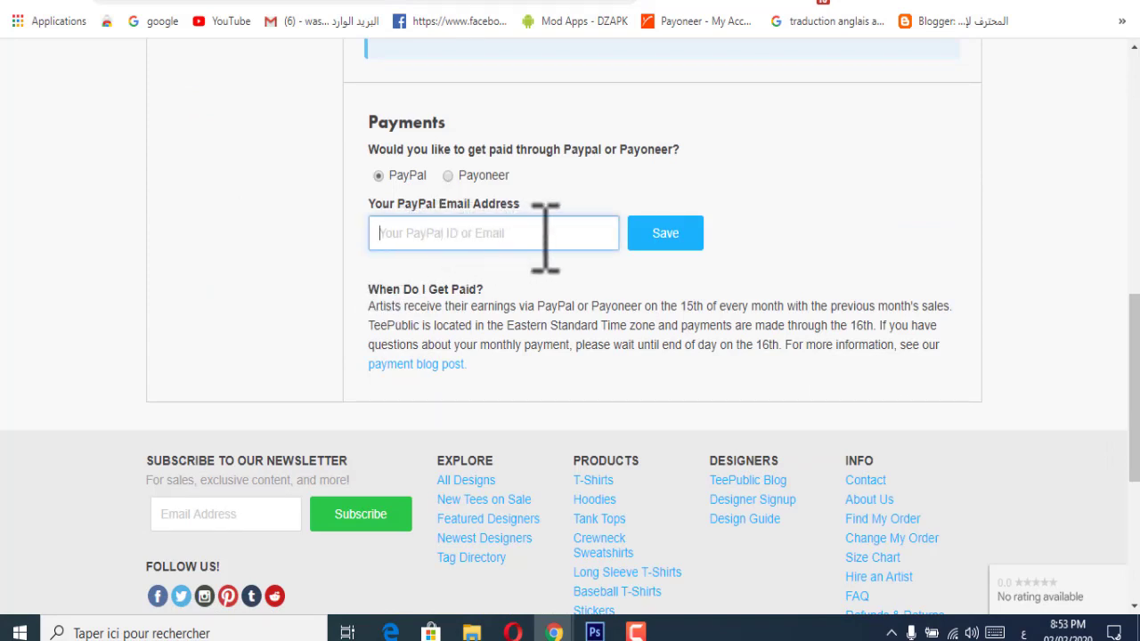
Step: Compare the PayPal and Payoneer payout options, choose Payoneer and highlight the note about its minimum monthly commissions
click(448, 175)
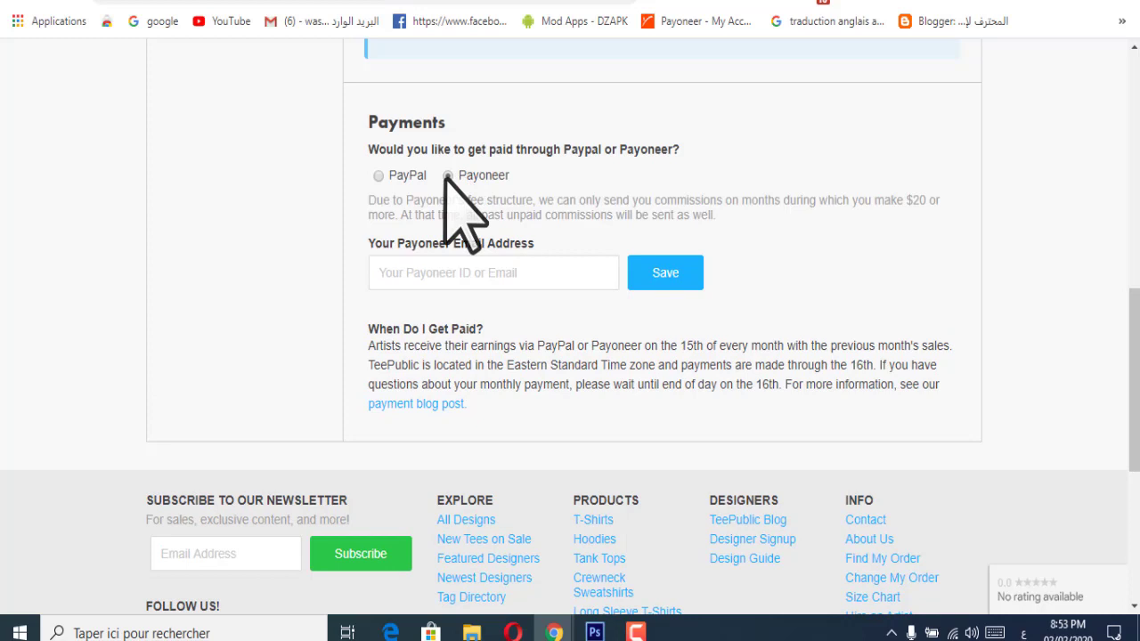
click(379, 176)
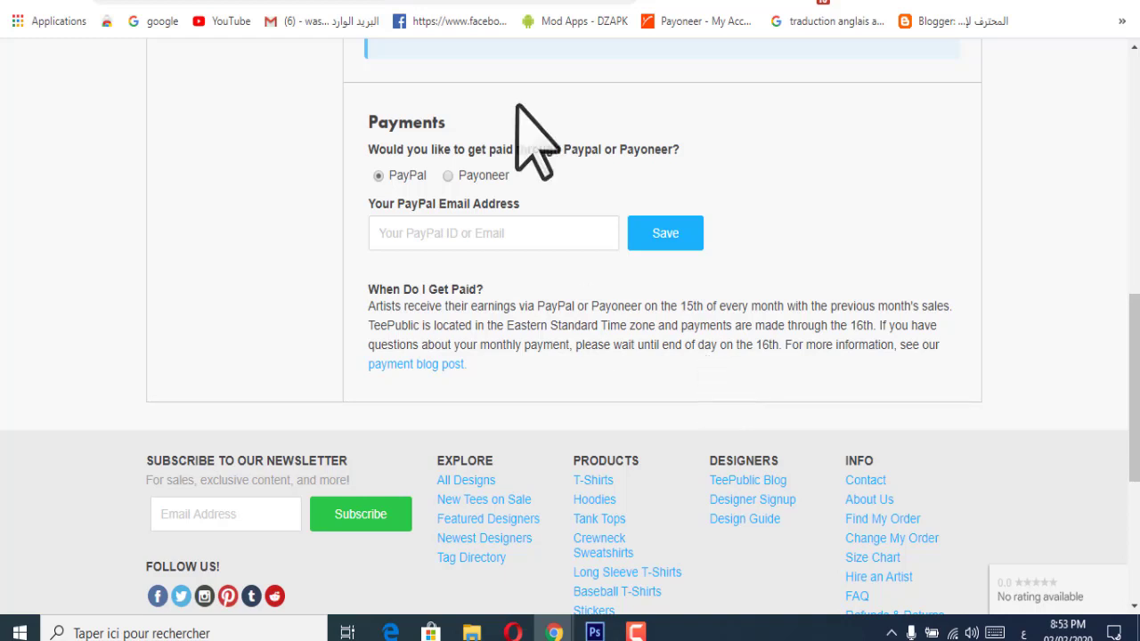
click(456, 175)
click(517, 199)
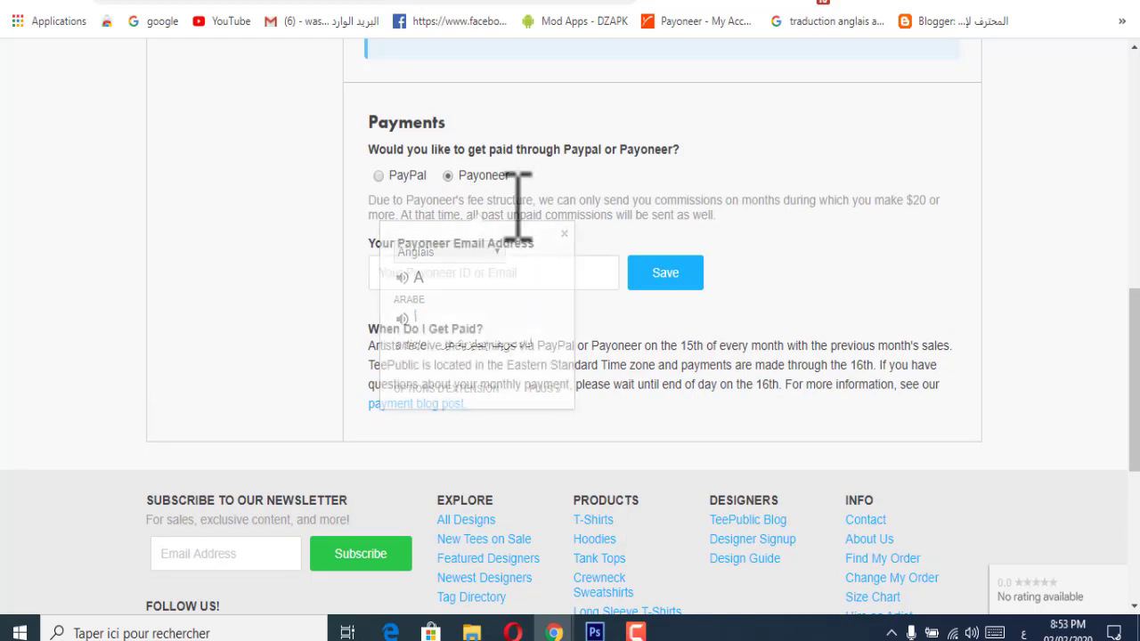
drag(764, 266, 525, 215)
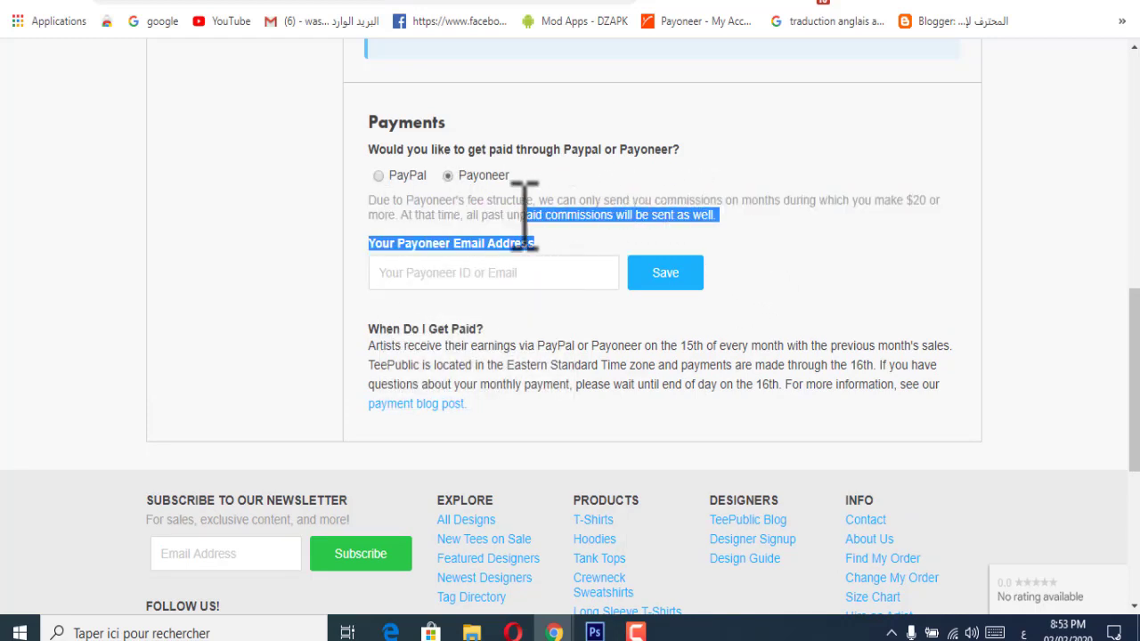
drag(380, 212, 349, 205)
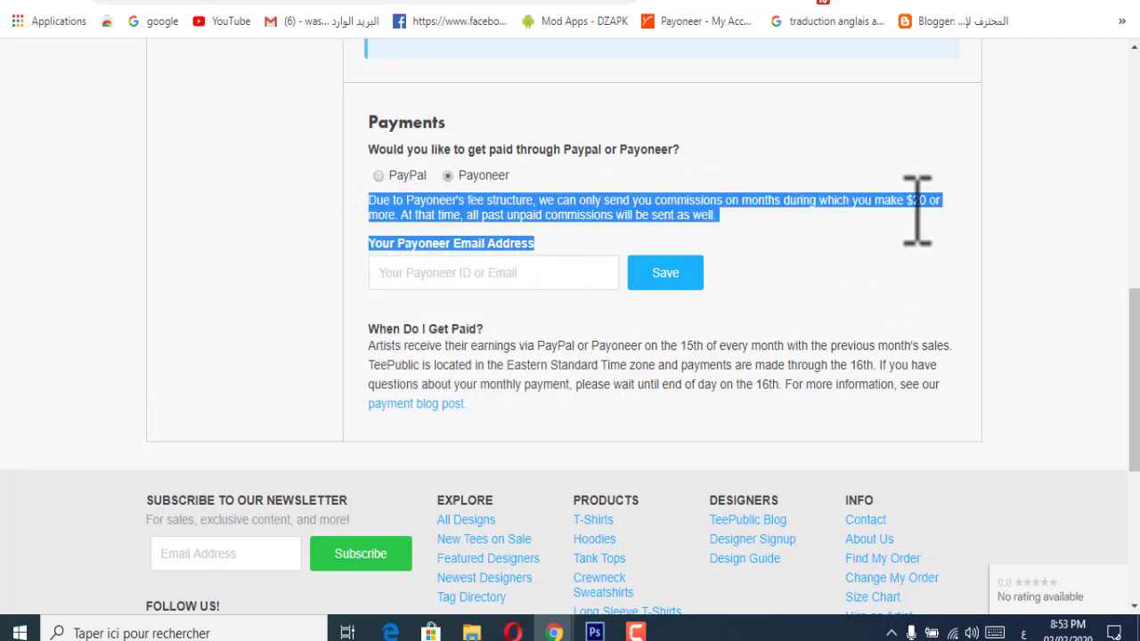
drag(907, 201, 923, 201)
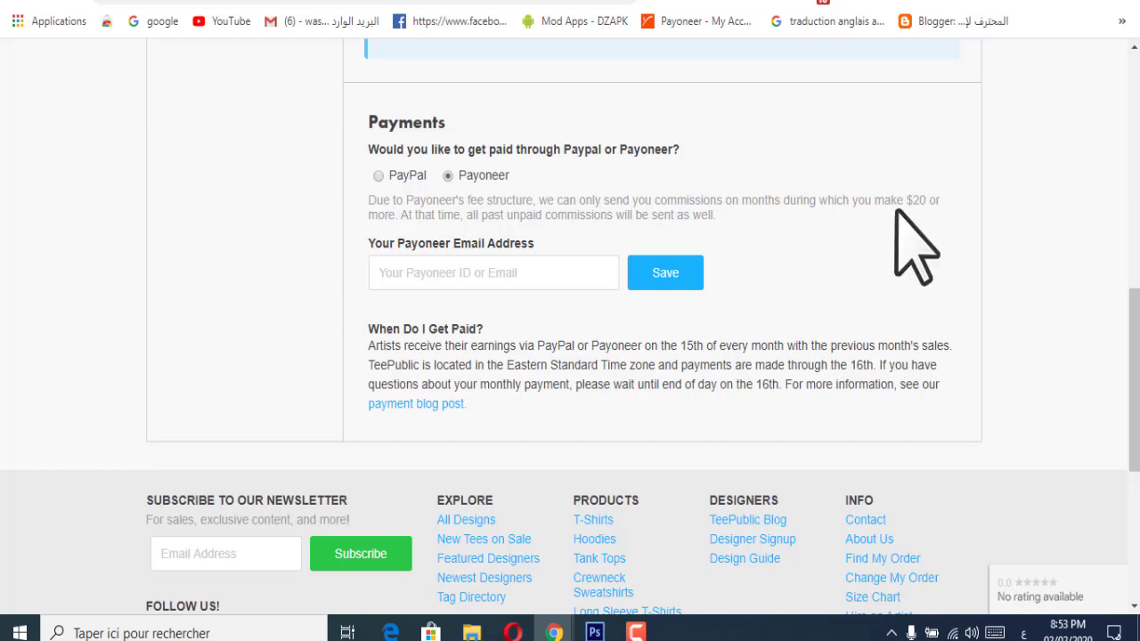
Step: Review the account page from the earnings summary through the Payoneer payout terms to the footer links and social media icons
scroll(534, 285, up, 8)
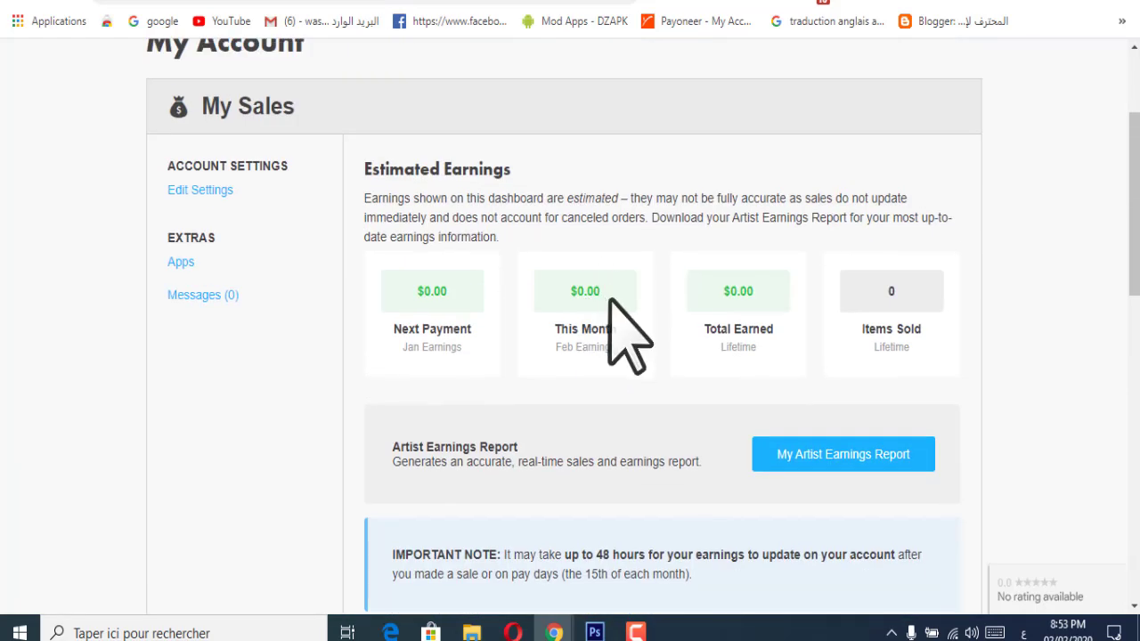
scroll(664, 401, down, 1)
scroll(392, 352, down, 5)
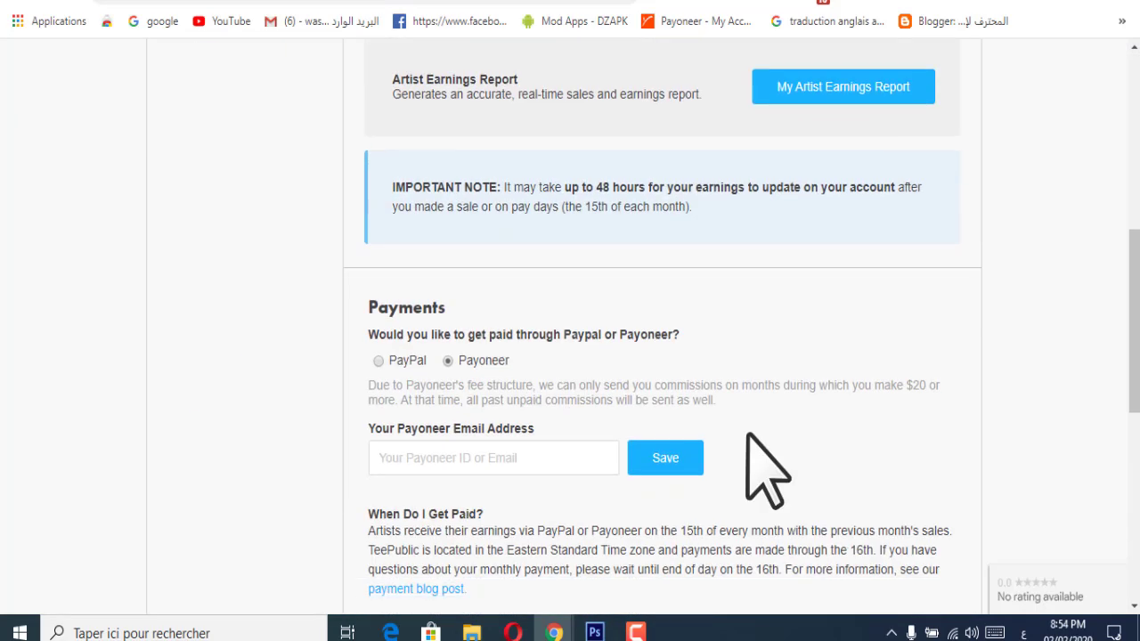
drag(925, 385, 934, 393)
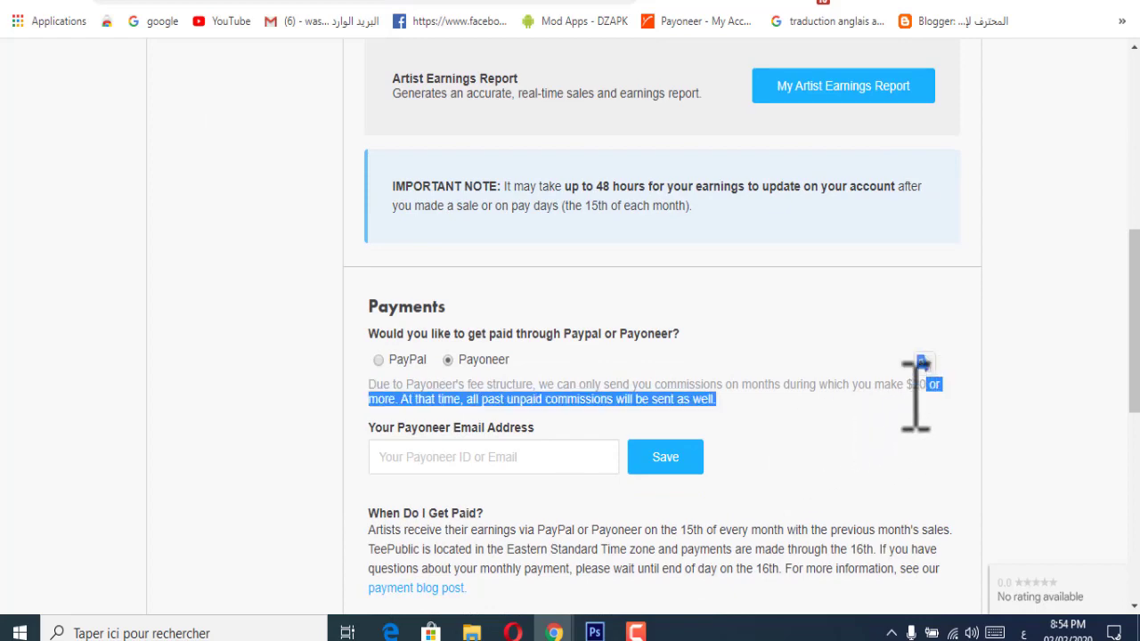
scroll(601, 427, down, 5)
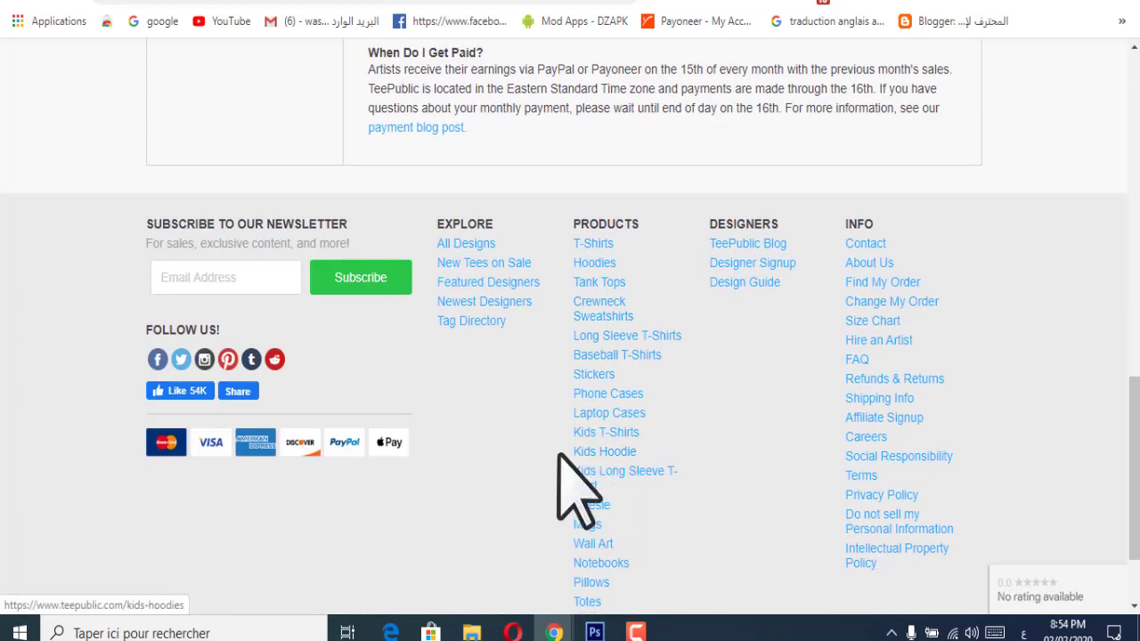
scroll(579, 481, up, 3)
scroll(579, 485, down, 4)
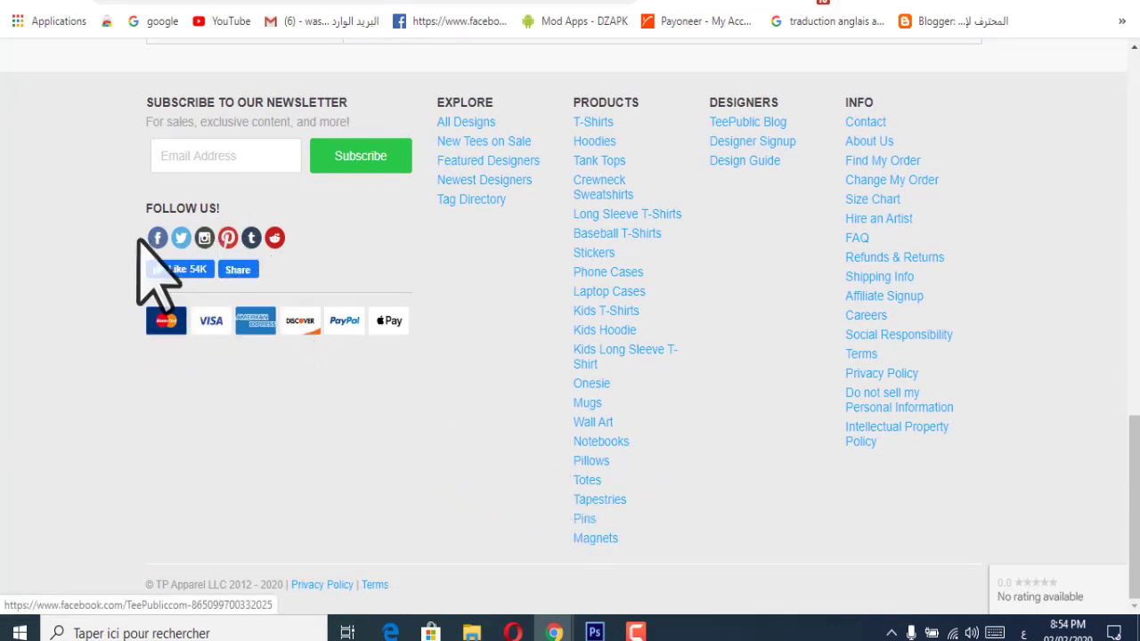
scroll(707, 547, up, 8)
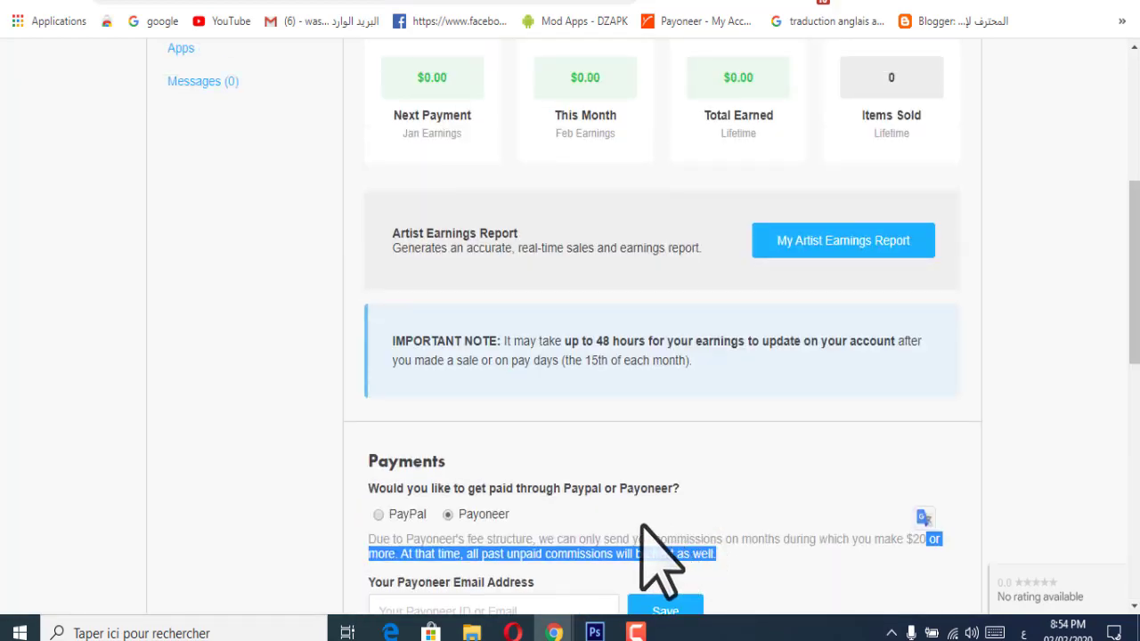
scroll(642, 526, up, 5)
Step: Switch to the YouTube channel's videos page and browse its uploaded videos on earning money online
click(357, 5)
scroll(725, 471, down, 3)
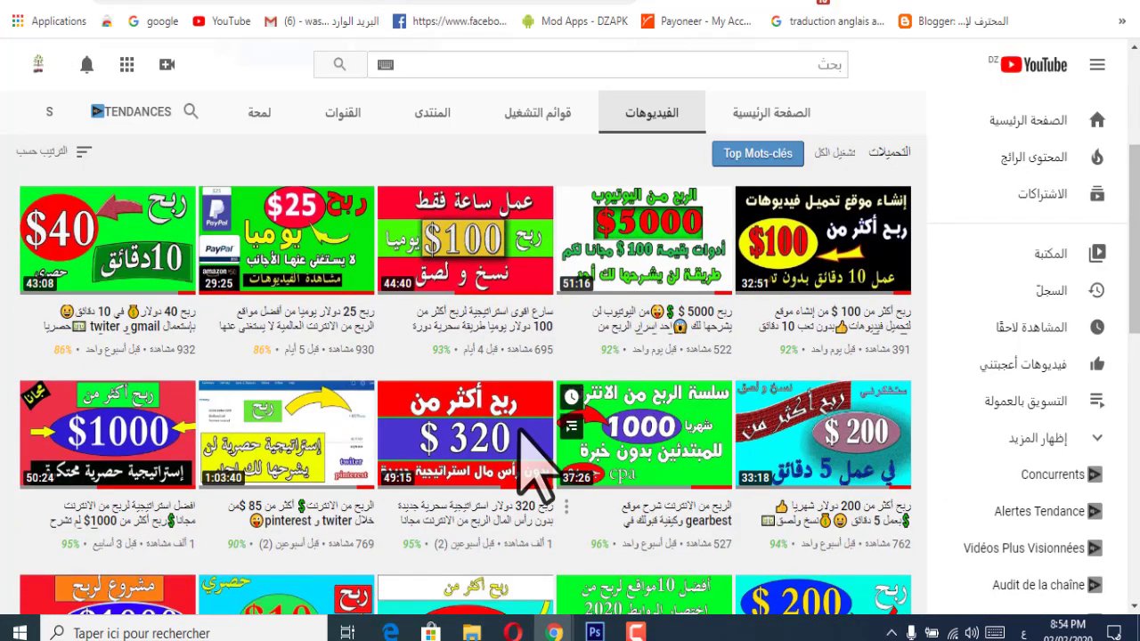
scroll(407, 433, down, 2)
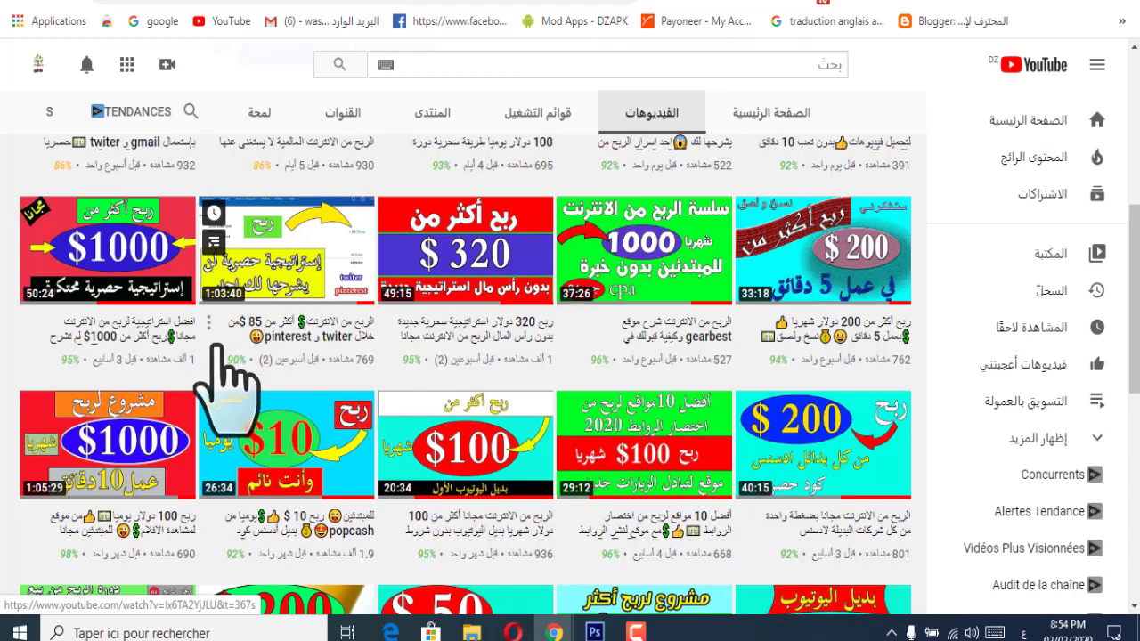
scroll(575, 289, up, 5)
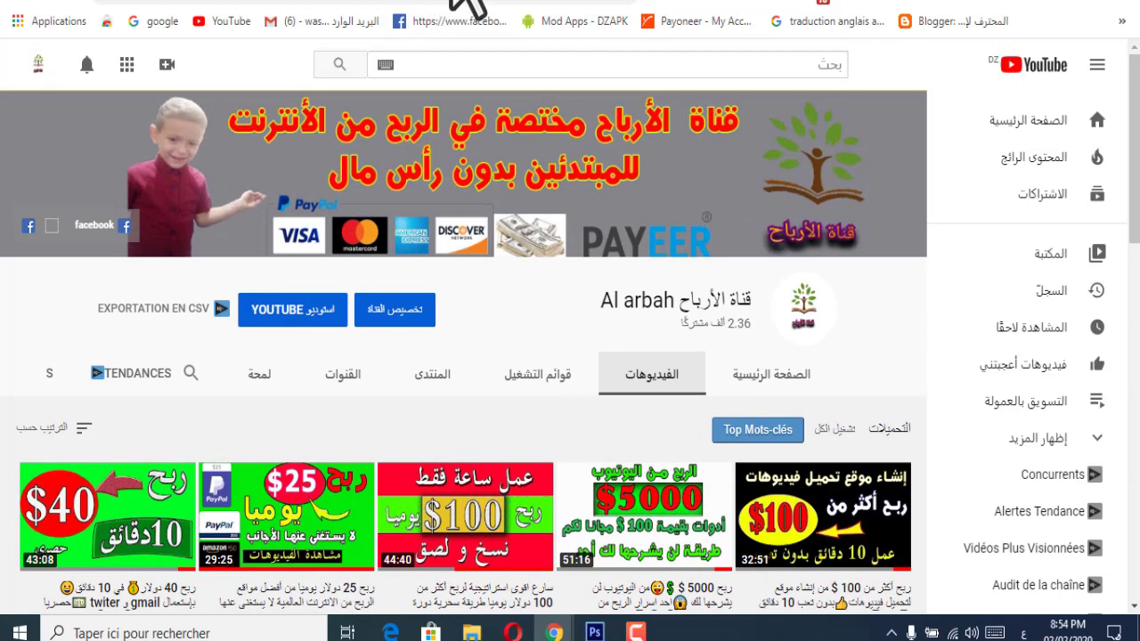
Step: Return to TeePublic's My Account page and examine the Next Payment amount under Estimated Earnings
click(455, 2)
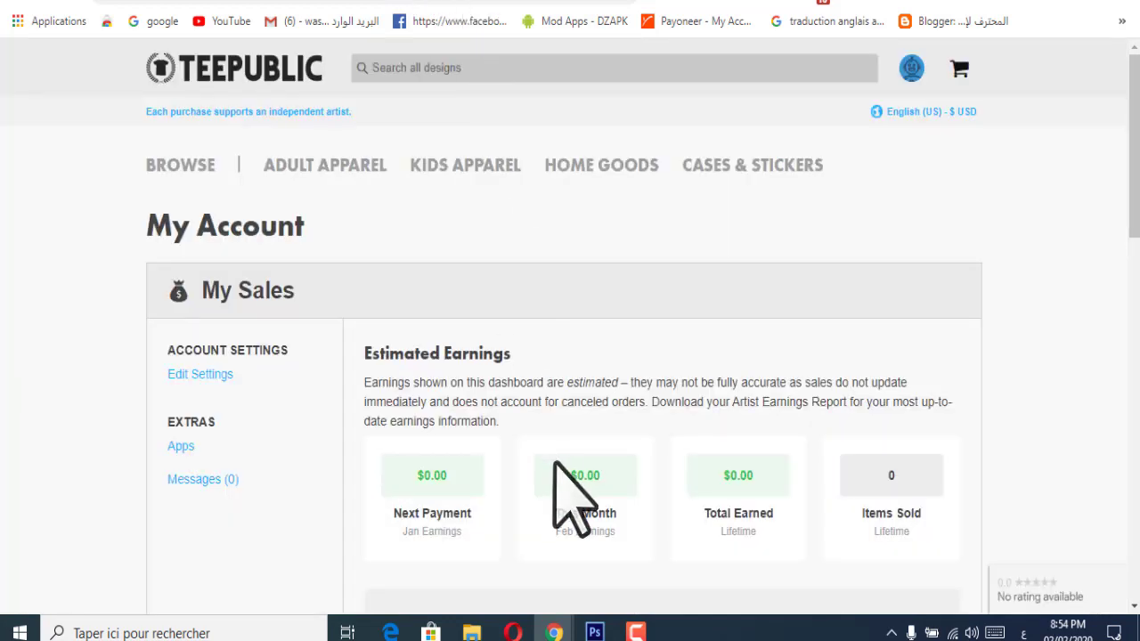
scroll(552, 490, down, 2)
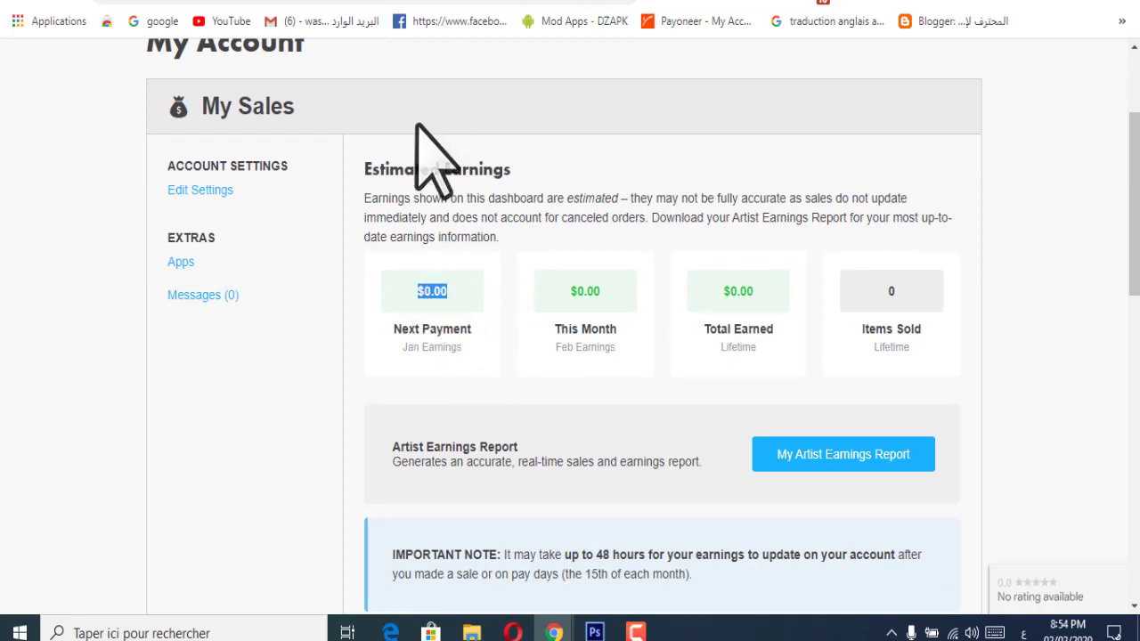
scroll(437, 160, up, 2)
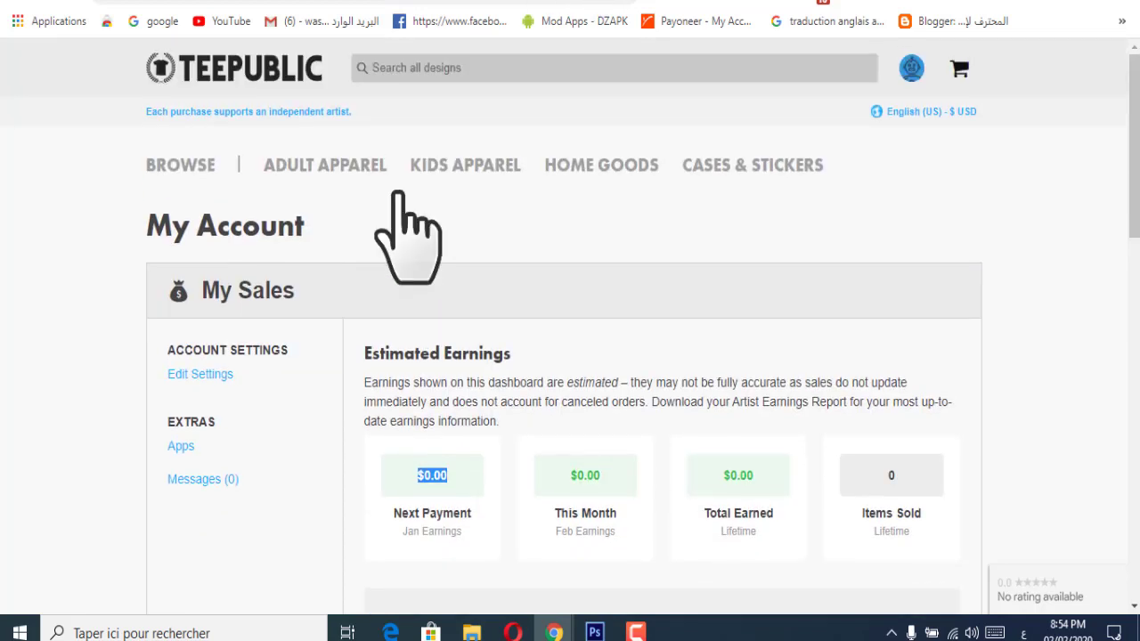
Step: Switch to Twitter, leave the Hairy Baby T-Shirts profile and search Twitter for "t-shirt"
click(606, 2)
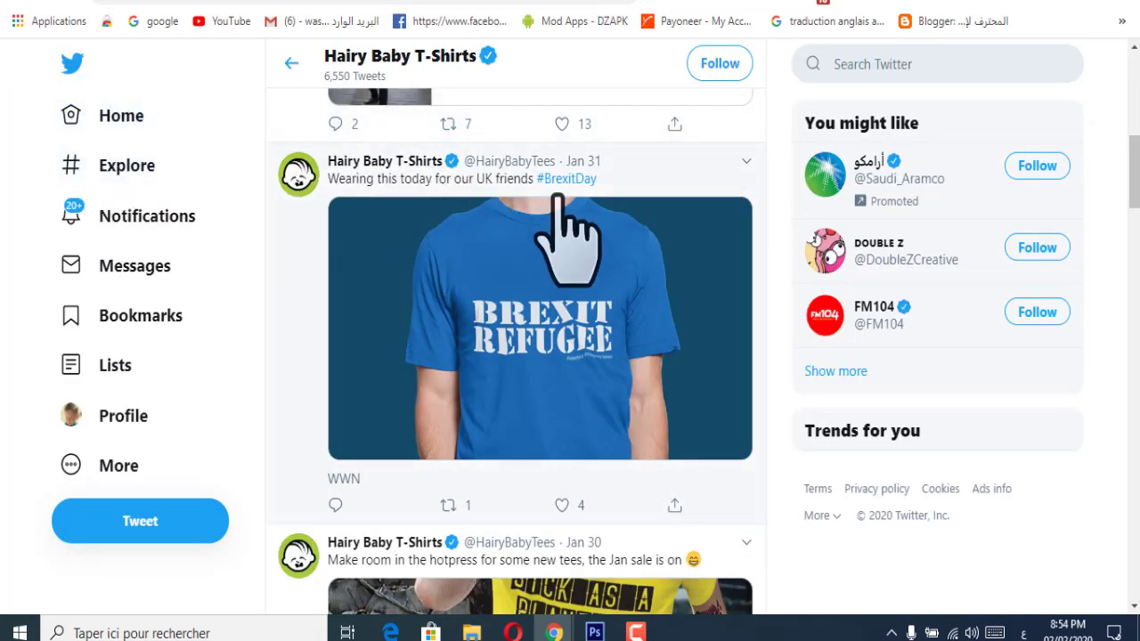
scroll(566, 236, up, 8)
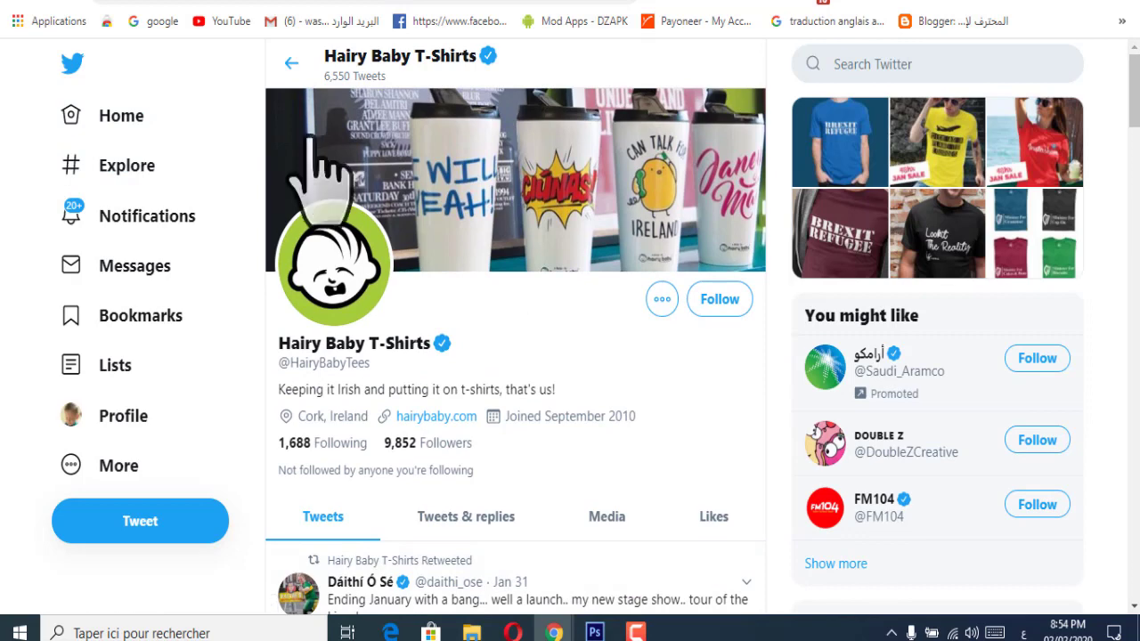
click(291, 62)
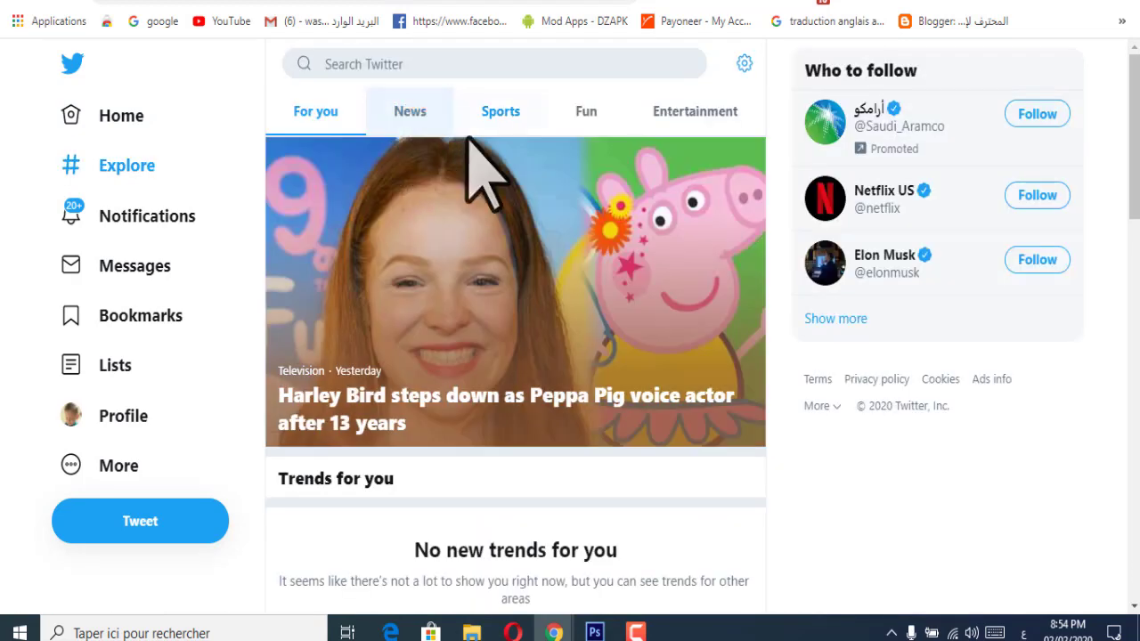
click(416, 64)
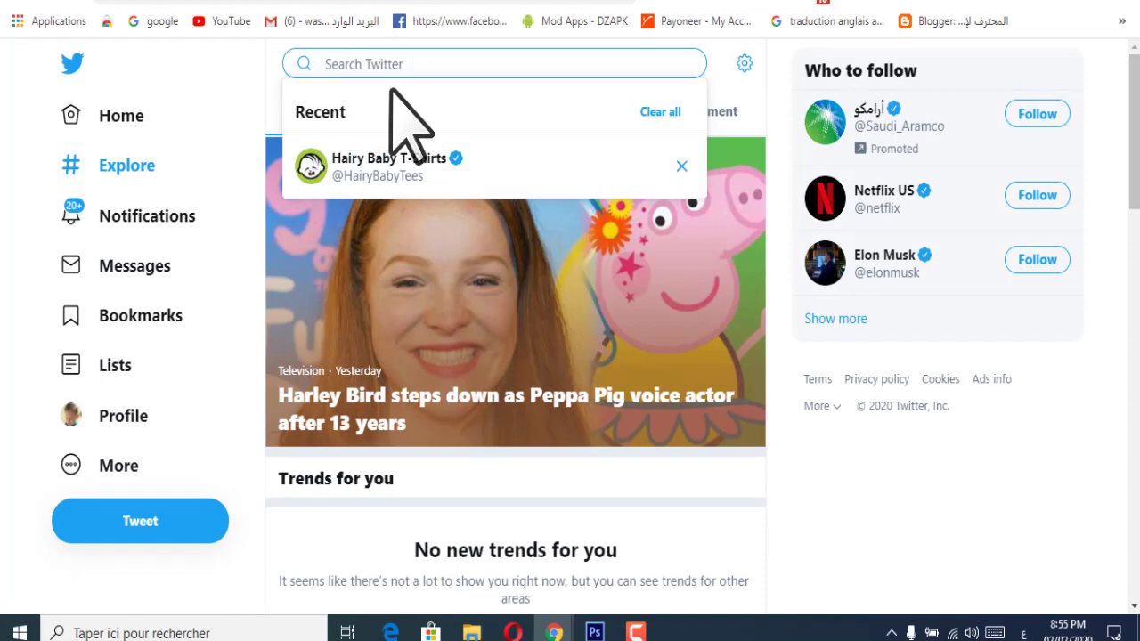
text(ف)
key(BackSpace)
text(t-)
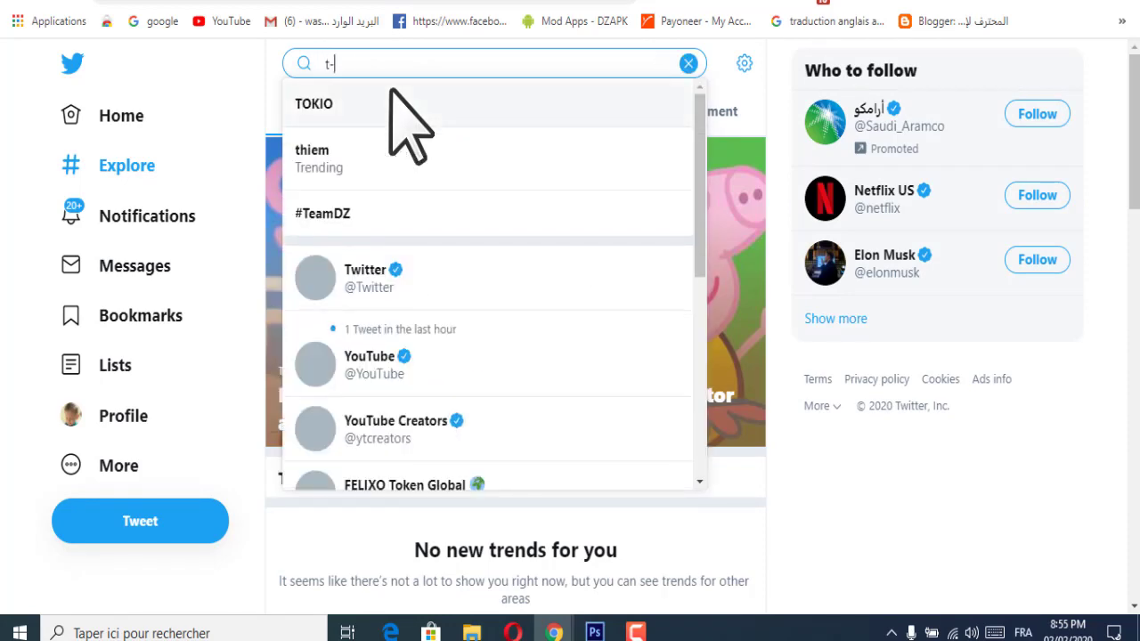
text(sh)
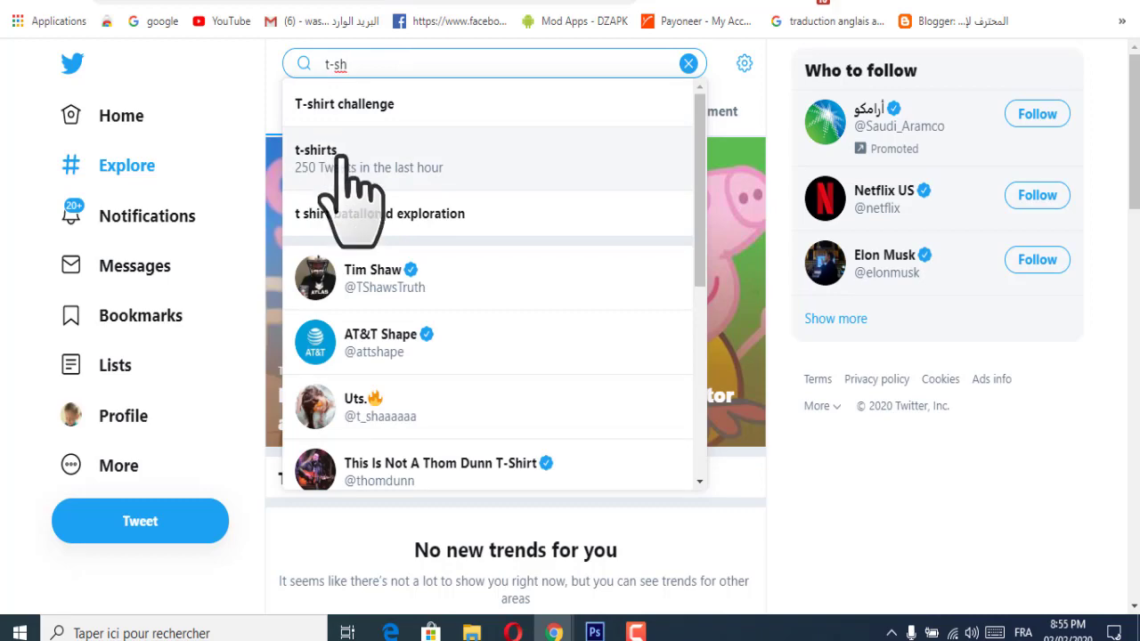
text(irt)
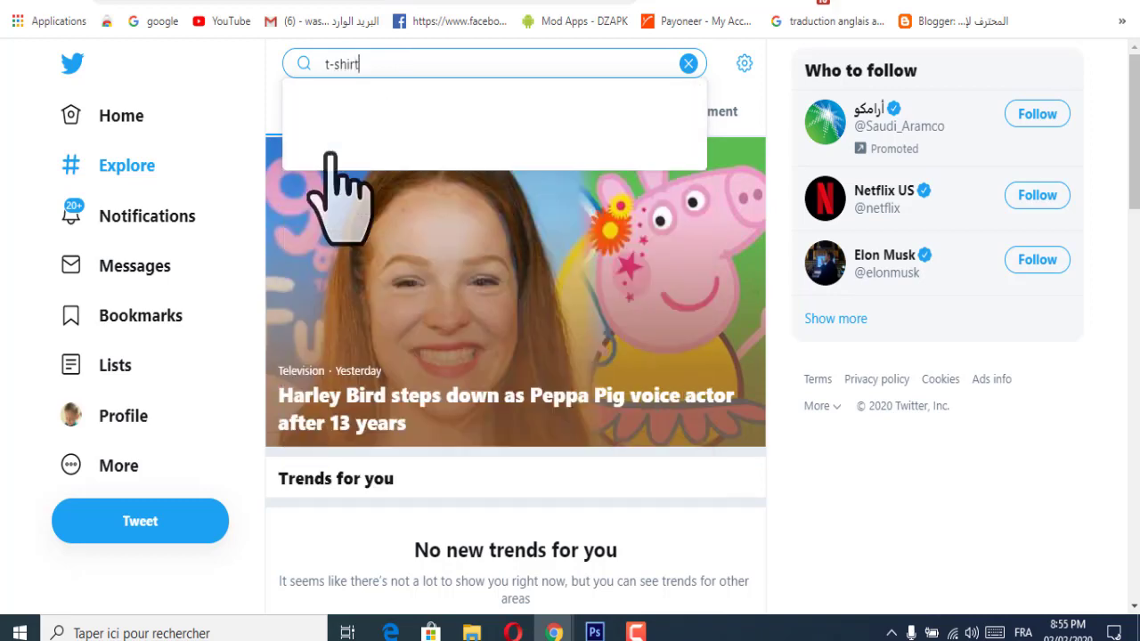
key(Return)
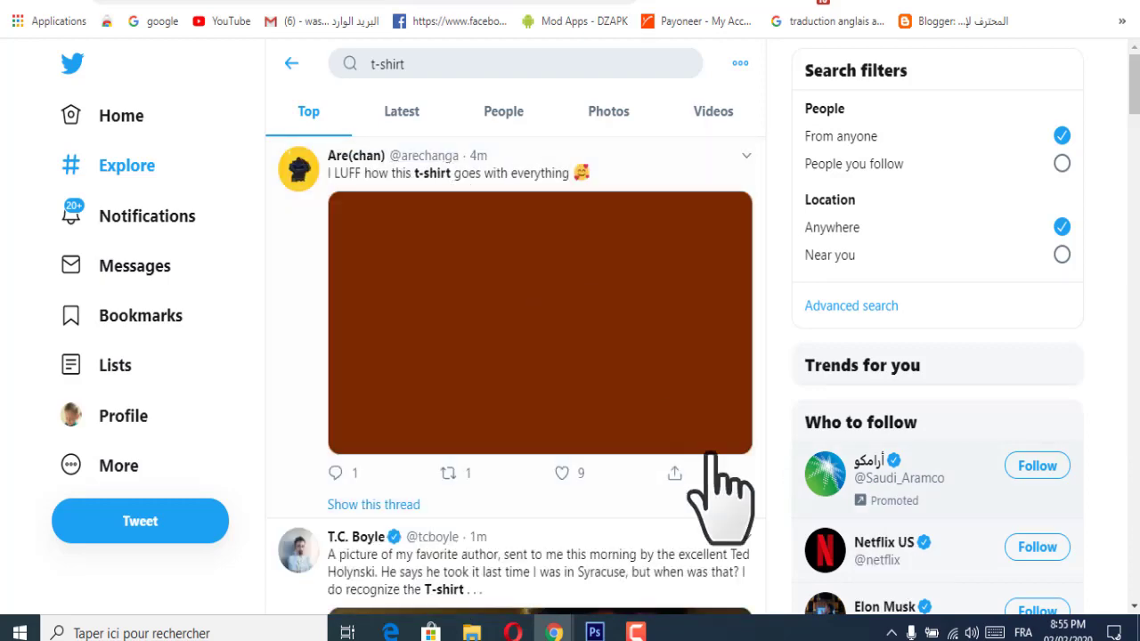
Step: Browse the top tweets in the t-shirt search results for examples of shirt designs
scroll(398, 219, down, 2)
scroll(396, 220, down, 6)
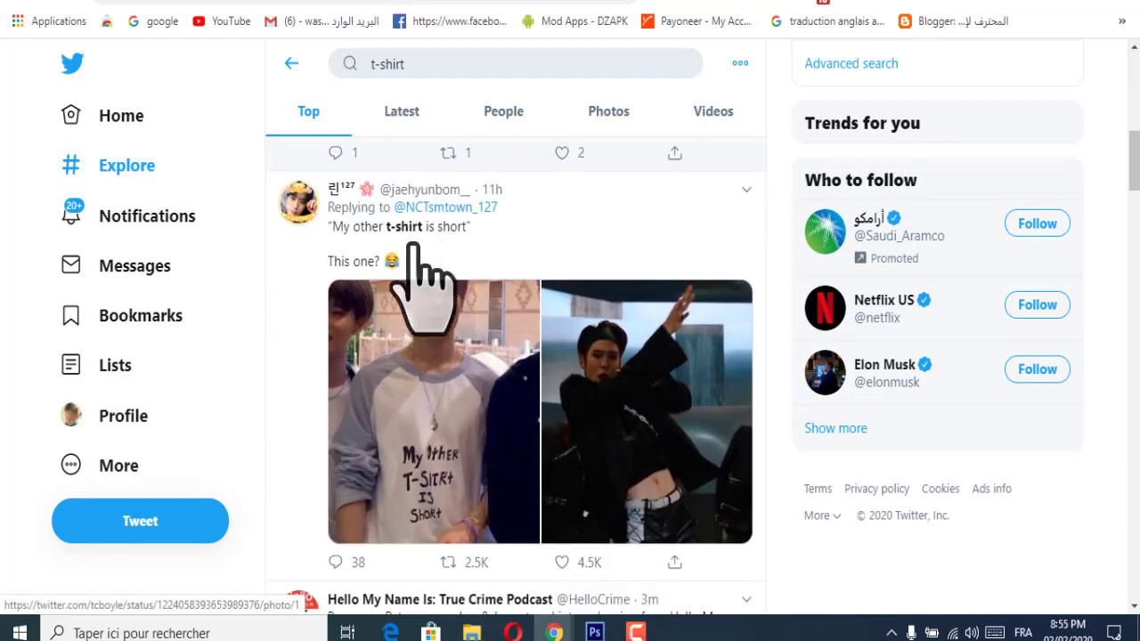
scroll(334, 267, down, 3)
scroll(360, 289, up, 3)
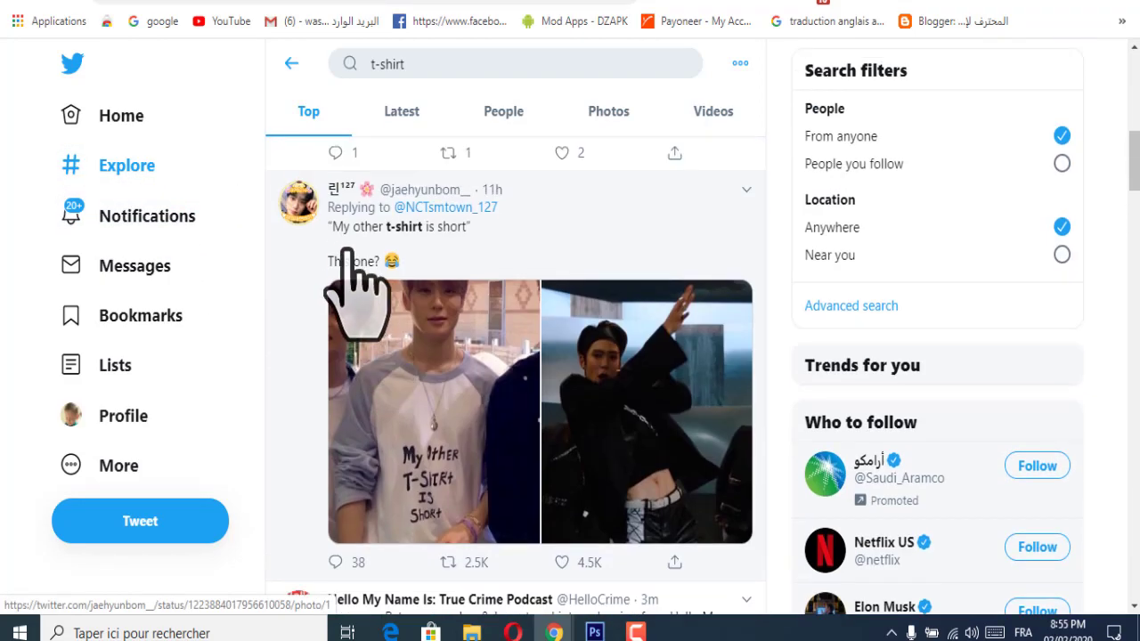
scroll(356, 289, down, 3)
scroll(351, 287, up, 3)
Step: Open the Hairy Baby T-Shirts profile from the search suggestions and look over its details and tweets
click(426, 69)
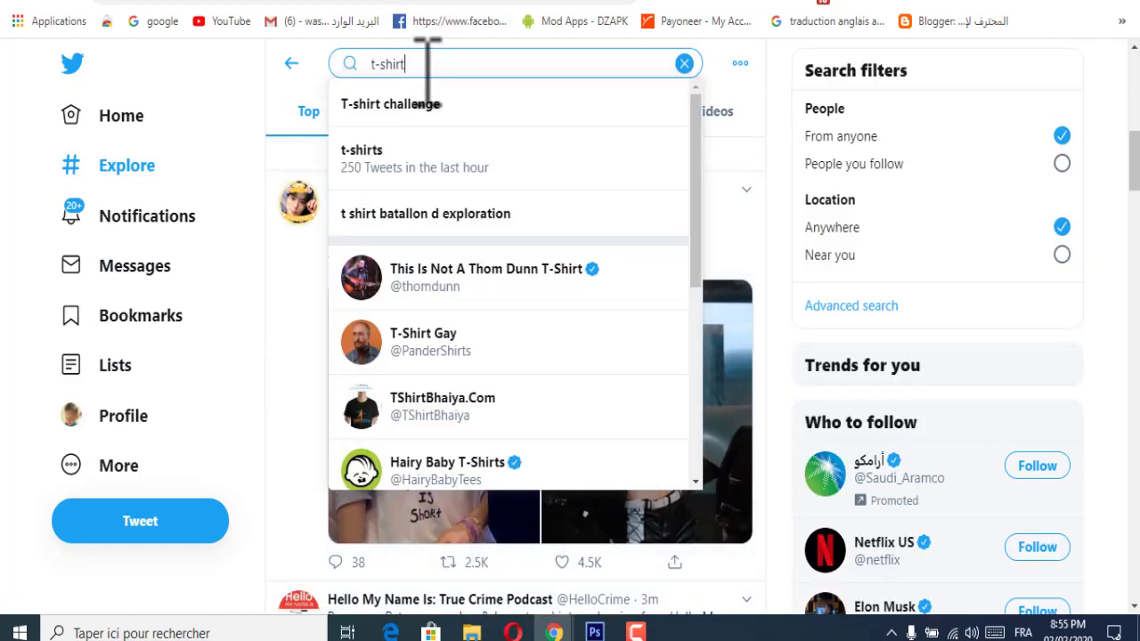
click(438, 463)
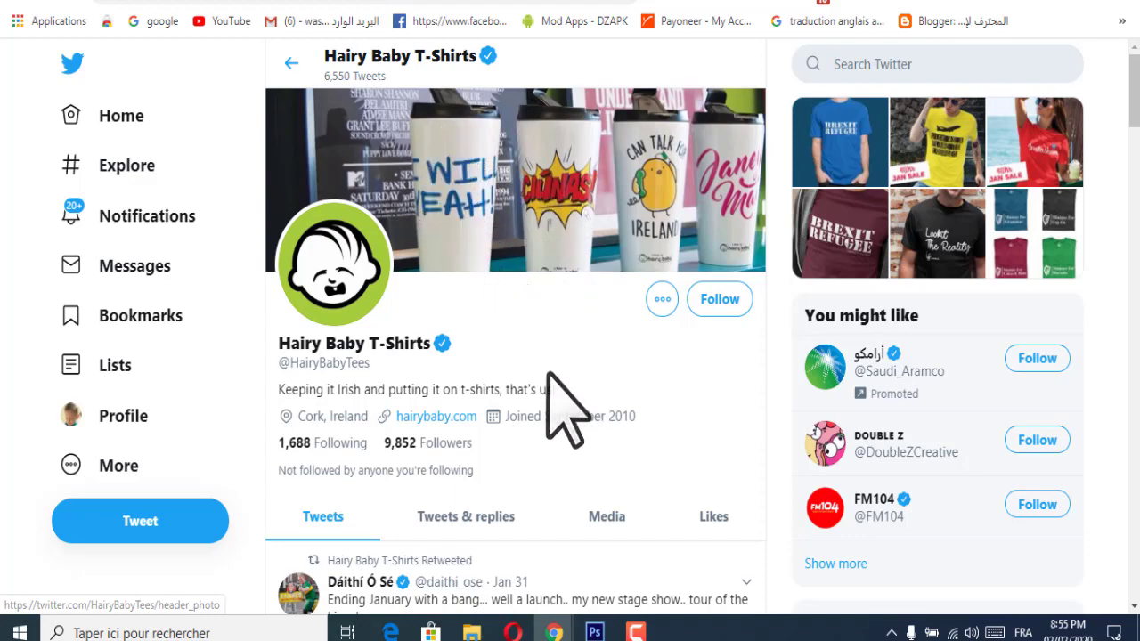
scroll(552, 401, down, 5)
scroll(523, 426, up, 5)
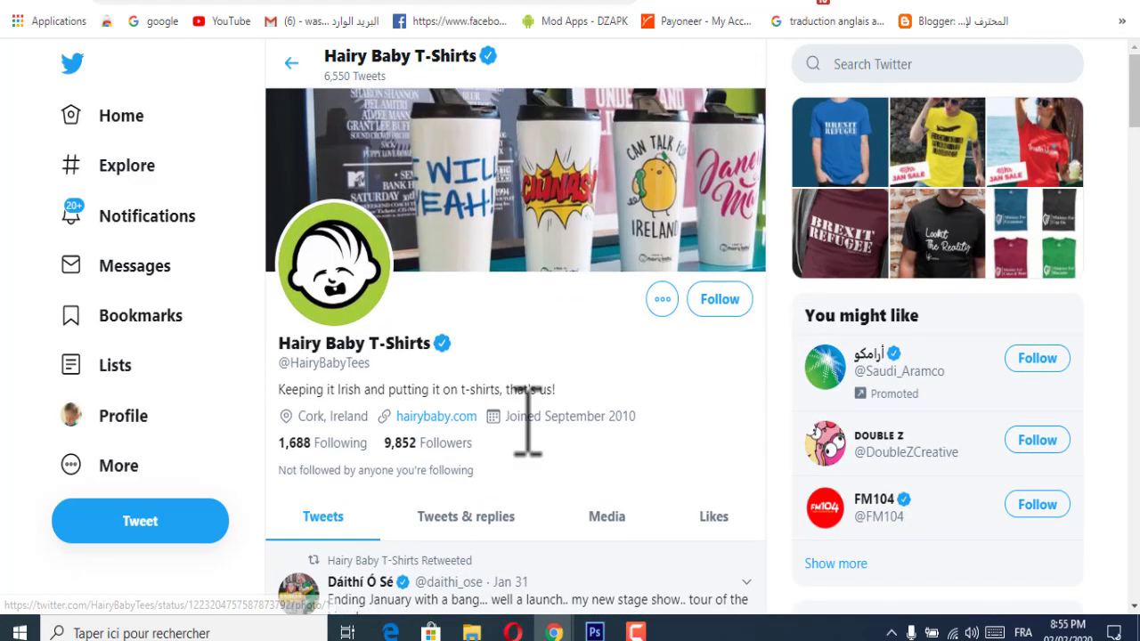
scroll(455, 445, down, 1)
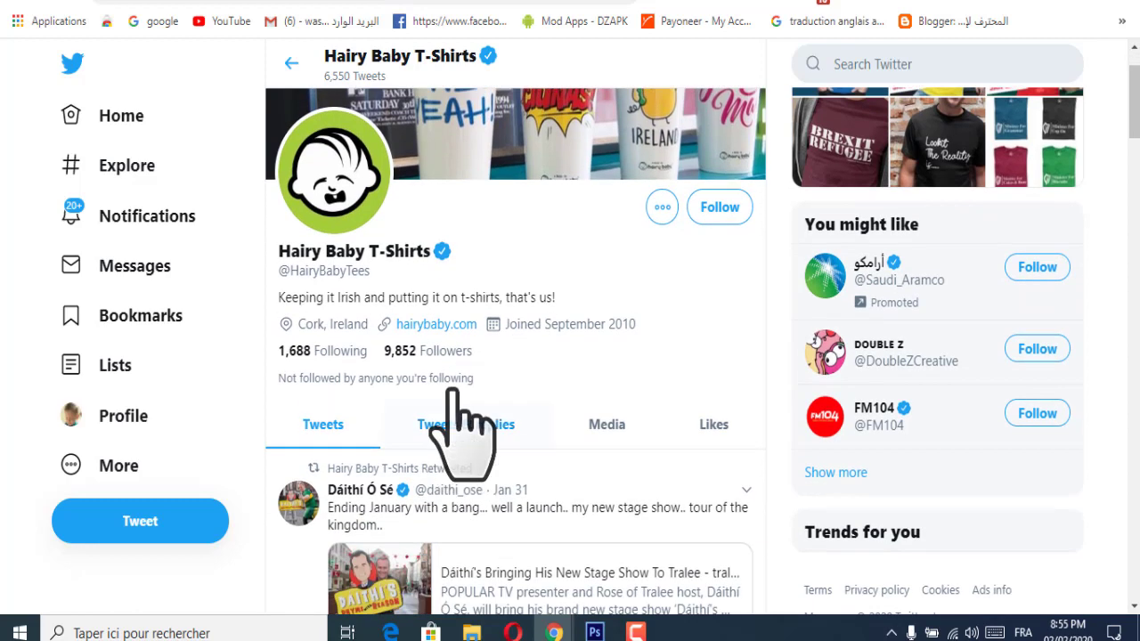
scroll(368, 344, down, 4)
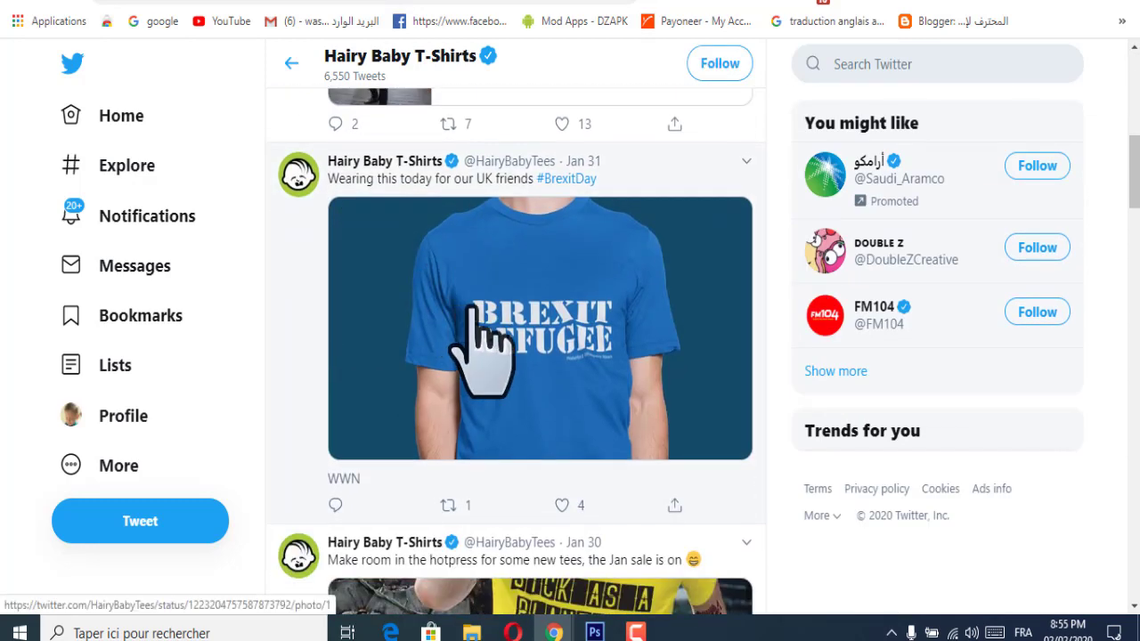
Step: View the Brexit Refugee shirt photo at full size, close it and browse the profile's other shirt tweets
click(477, 307)
click(24, 65)
scroll(551, 237, down, 8)
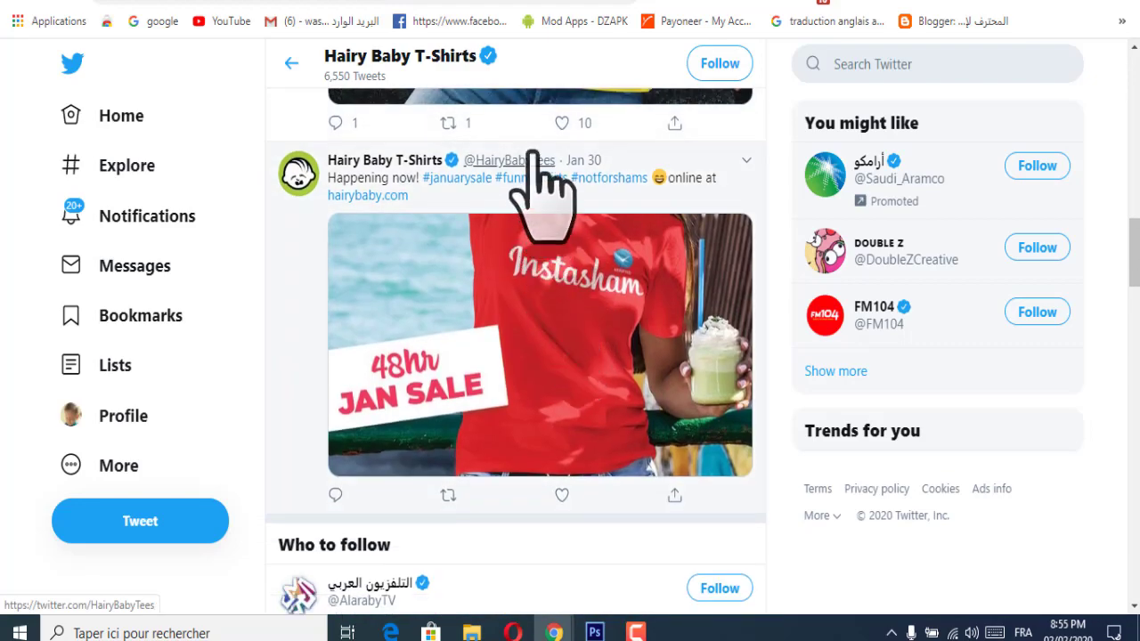
scroll(526, 211, up, 8)
scroll(409, 233, up, 5)
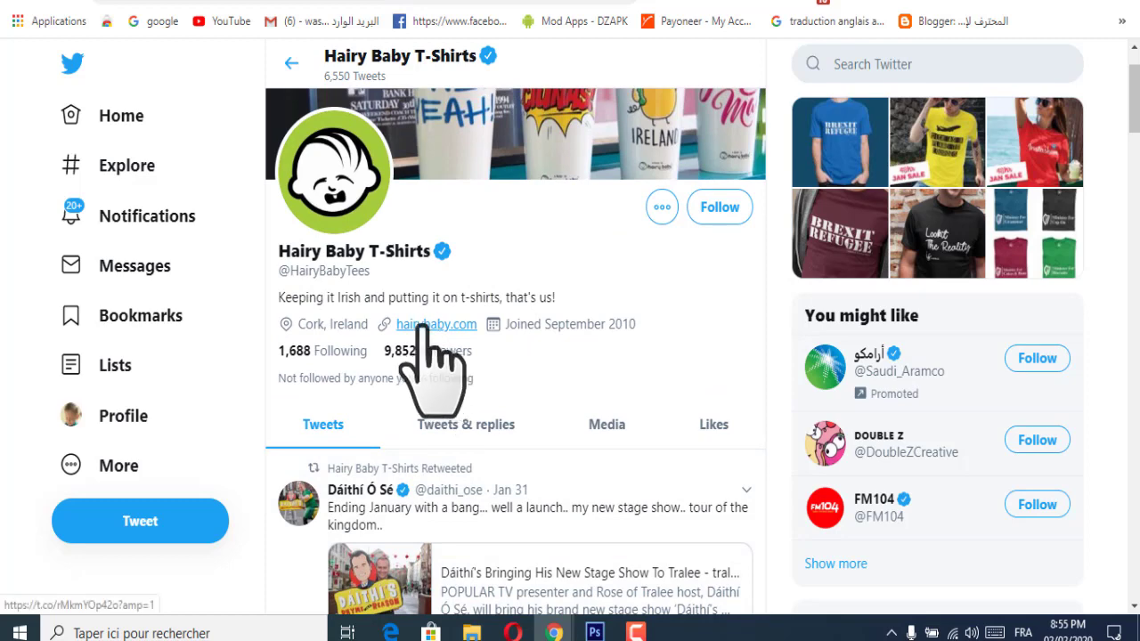
Step: Open the hairybaby.com store linked in the profile, dismiss the translation offer and browse its product categories
click(415, 328)
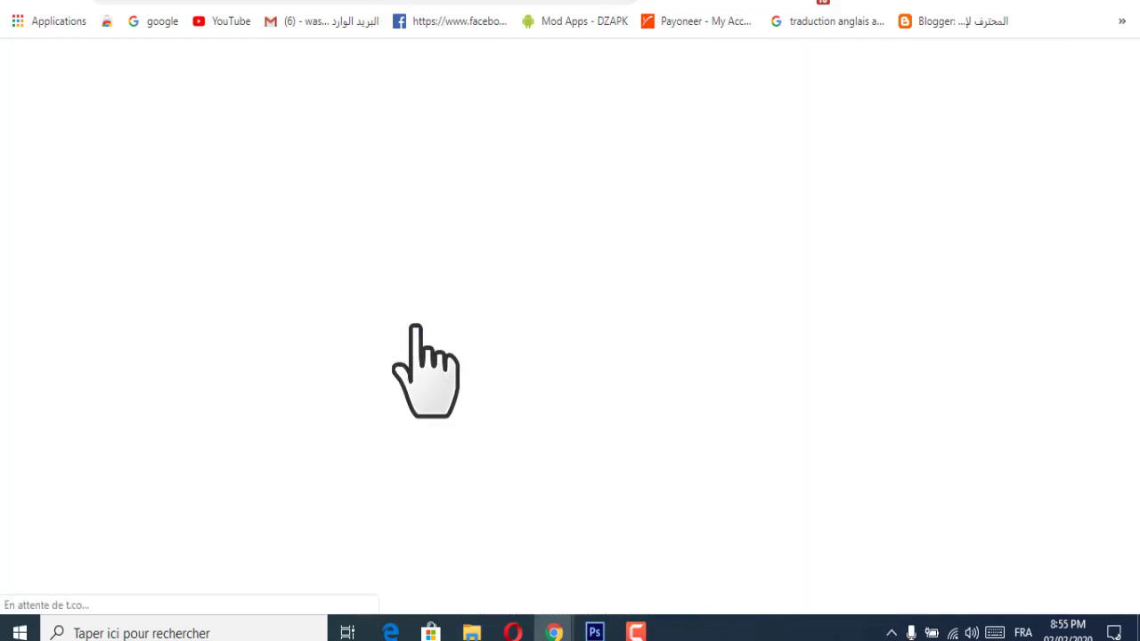
click(852, 2)
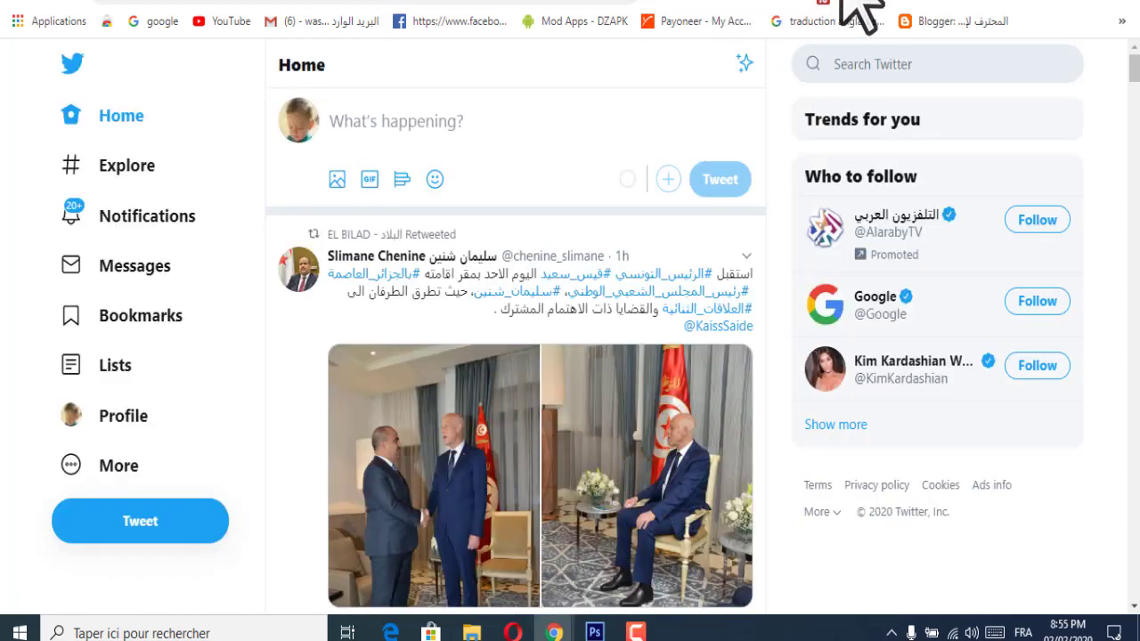
click(817, 2)
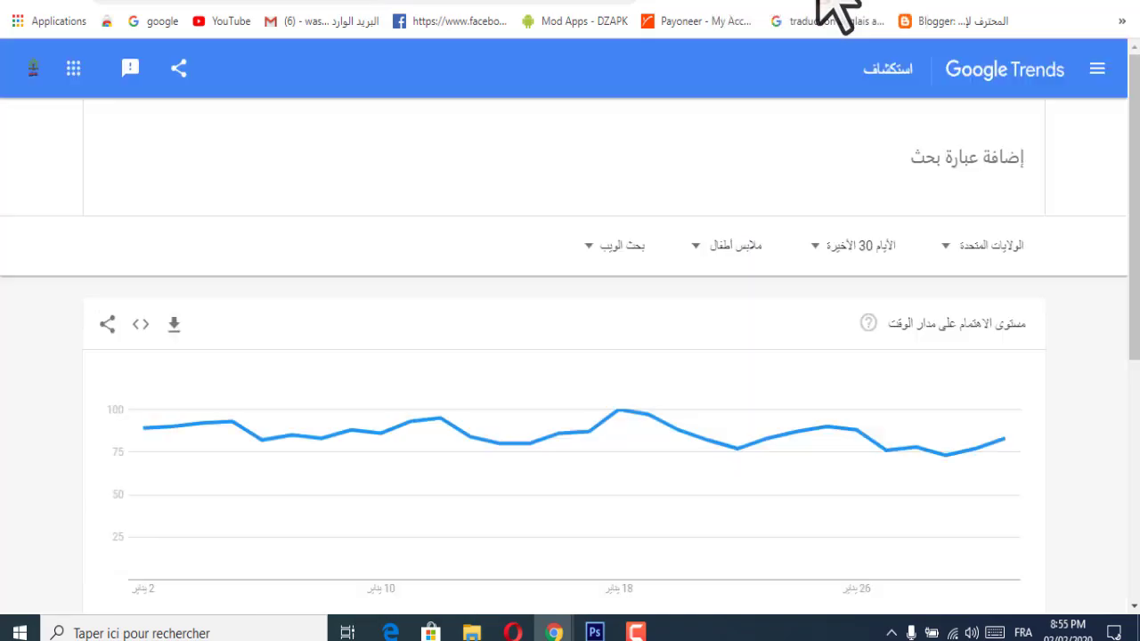
click(599, 2)
click(719, 2)
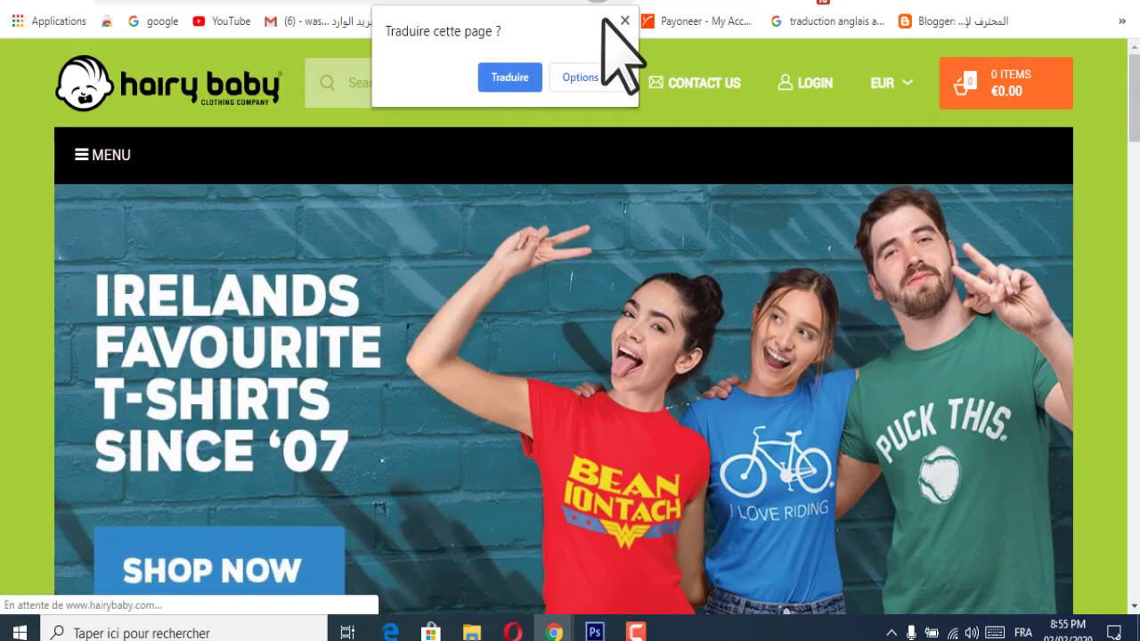
click(625, 20)
scroll(855, 303, down, 10)
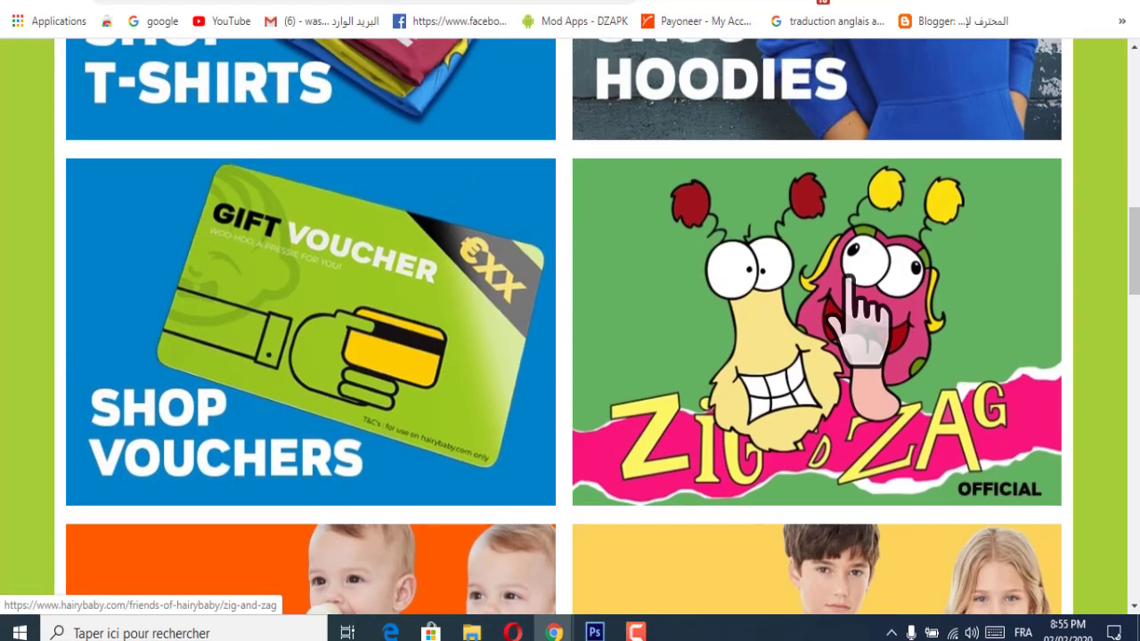
scroll(855, 312, down, 10)
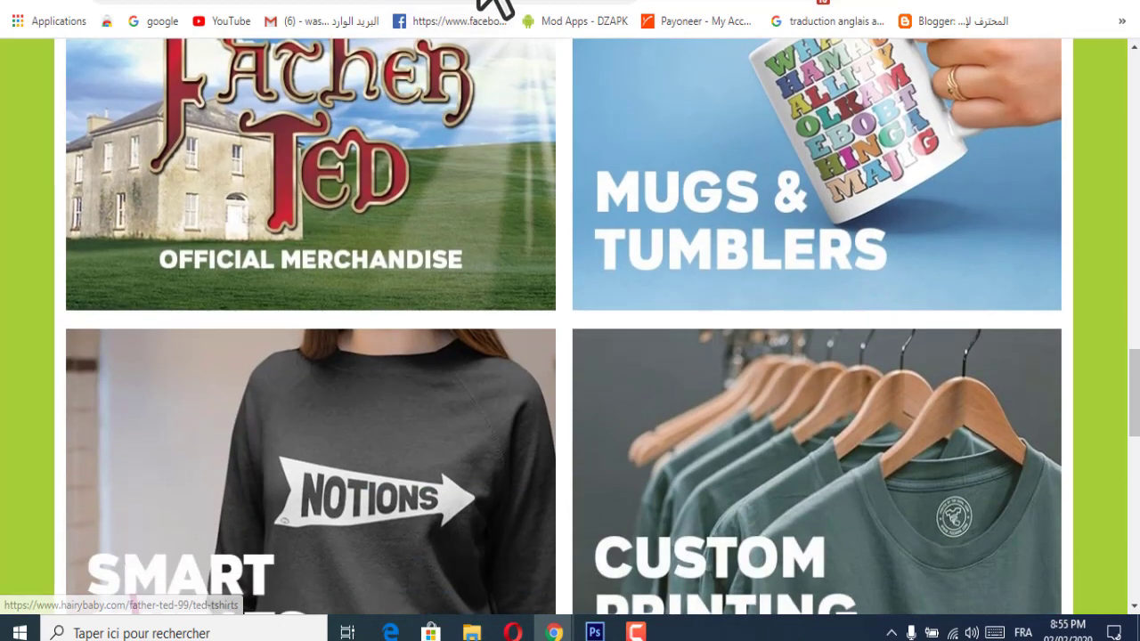
Step: Check TeePublic's account page and return to the Hairy Baby store to view its baby and kids shirt categories
click(481, 3)
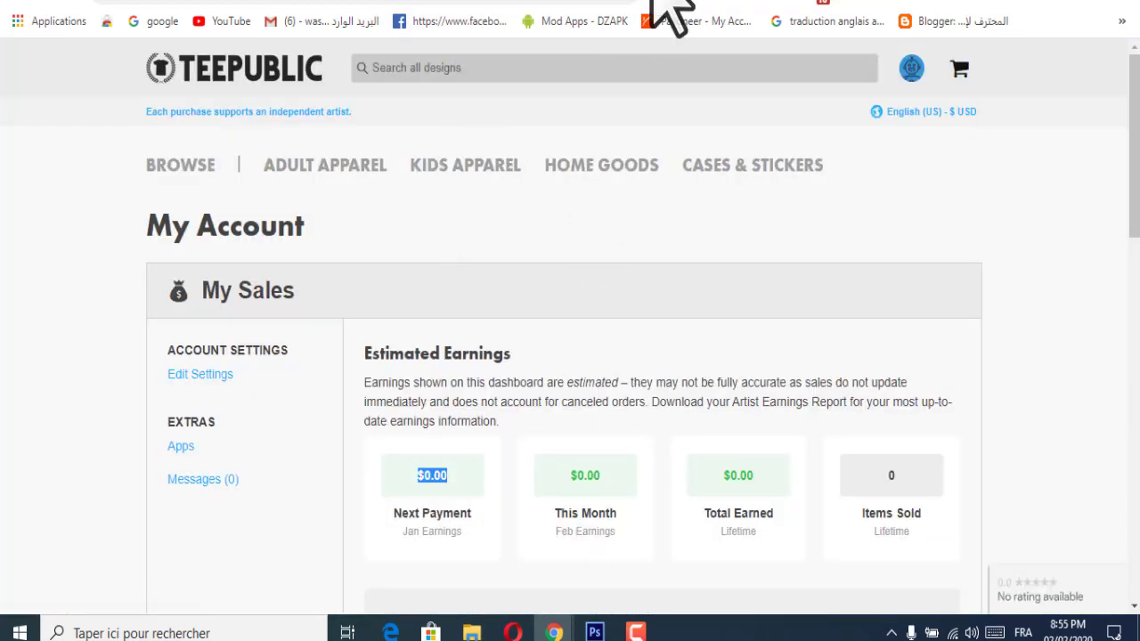
click(615, 3)
click(481, 3)
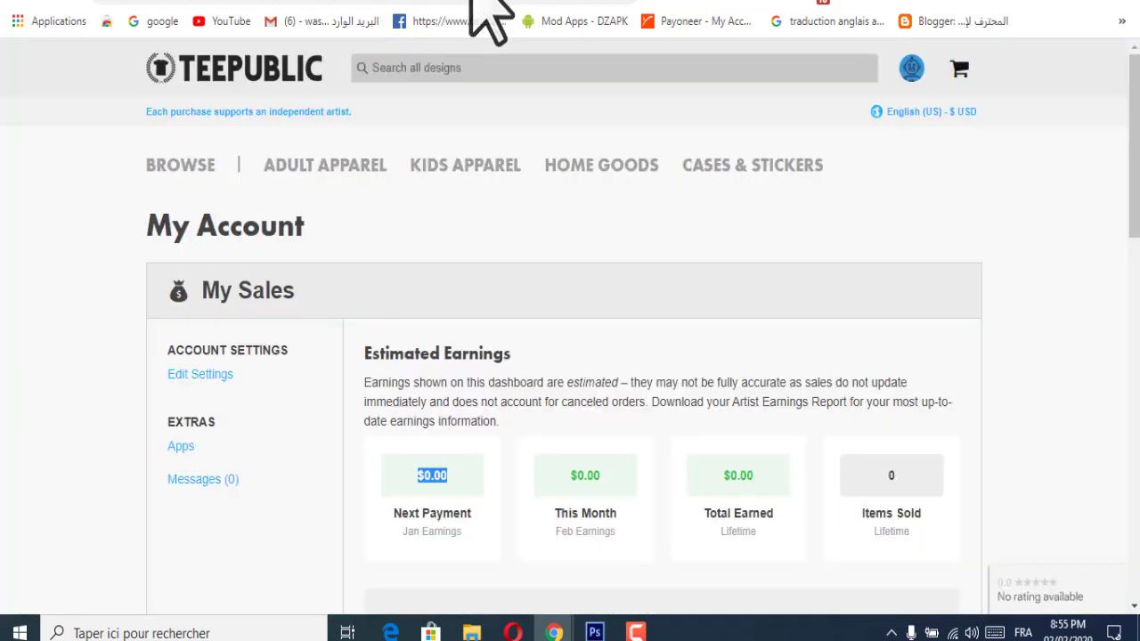
click(757, 4)
scroll(517, 107, up, 8)
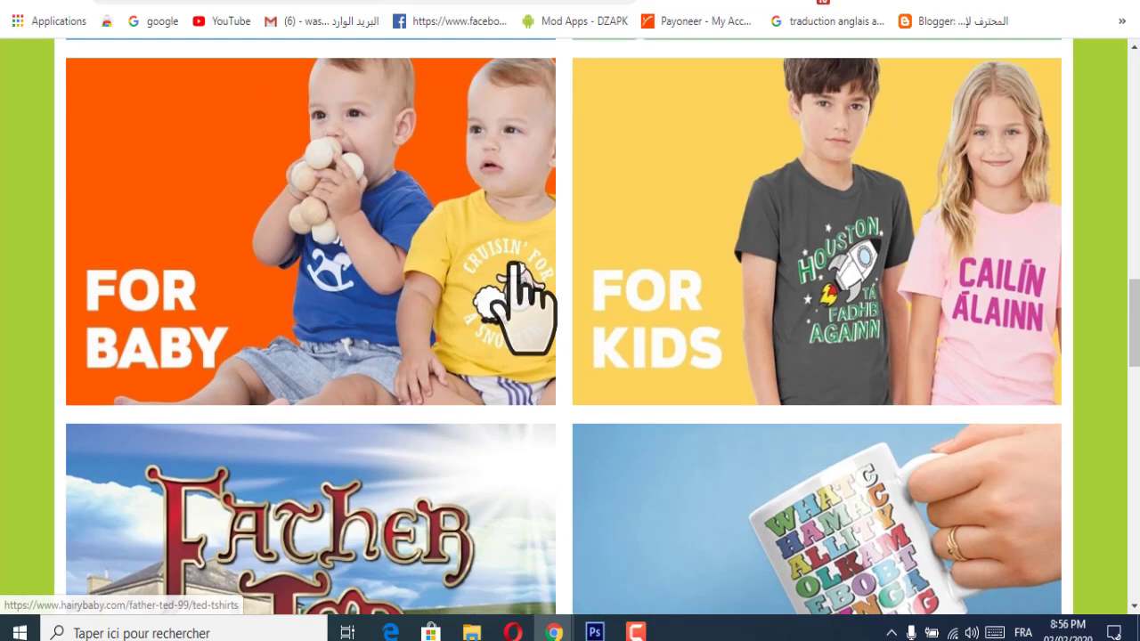
Step: Return to TeePublic, display the site's traffic statistics, highlight the Alexa Traffic Rank label and close the statistics
click(836, 3)
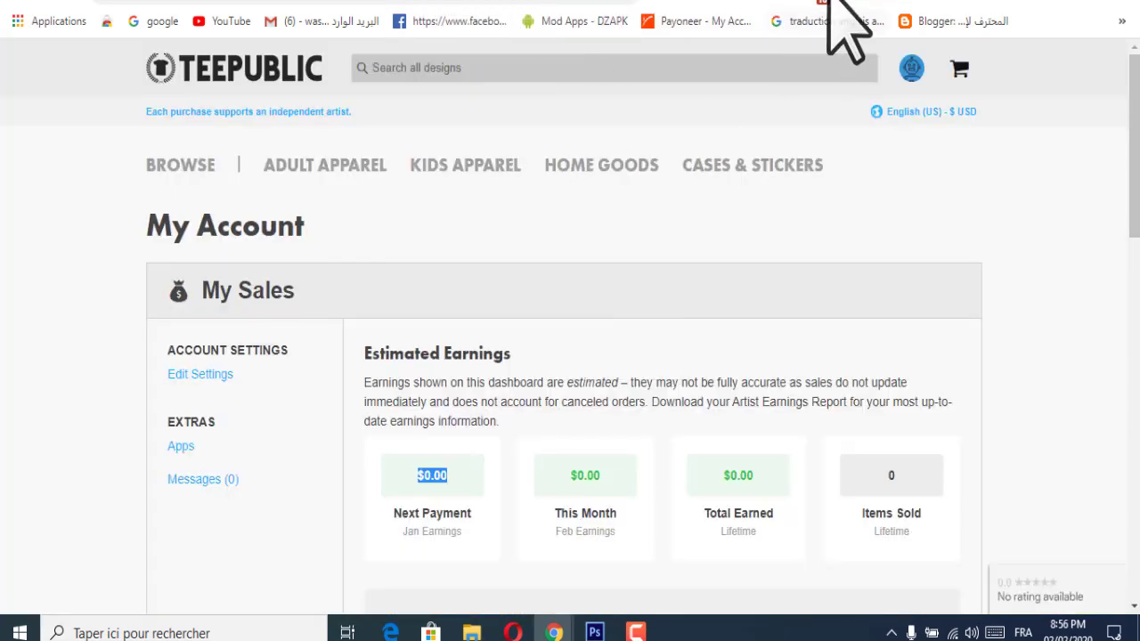
click(843, 1)
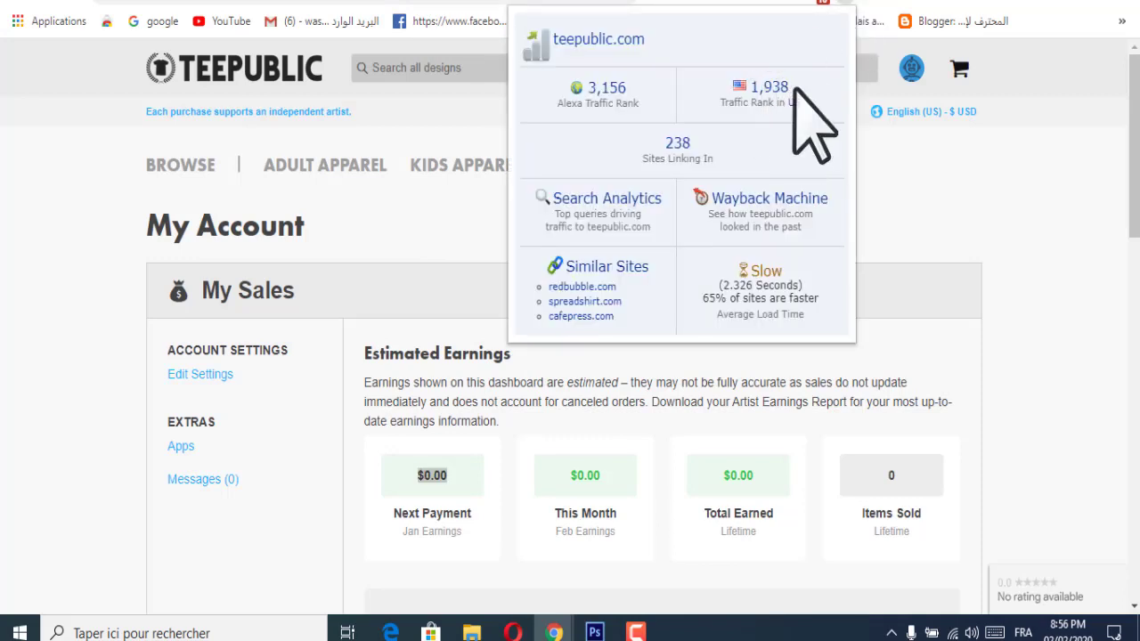
drag(795, 88, 776, 92)
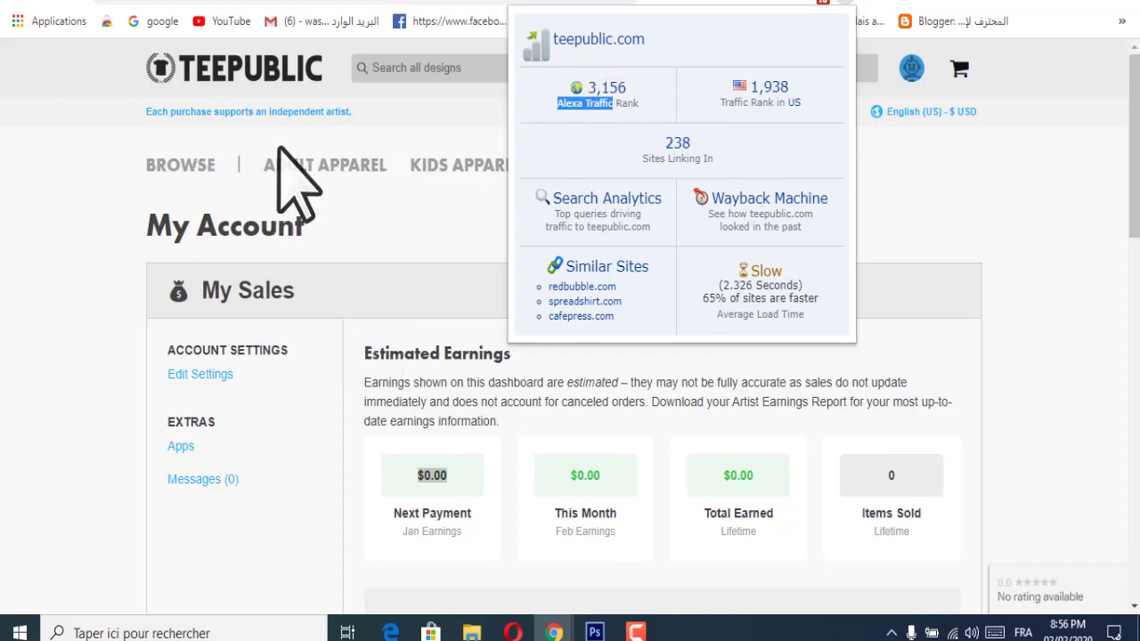
click(12, 190)
Step: Review the Estimated Earnings and Artist Earnings Report sections of the My Account page
scroll(392, 401, down, 1)
scroll(391, 401, down, 2)
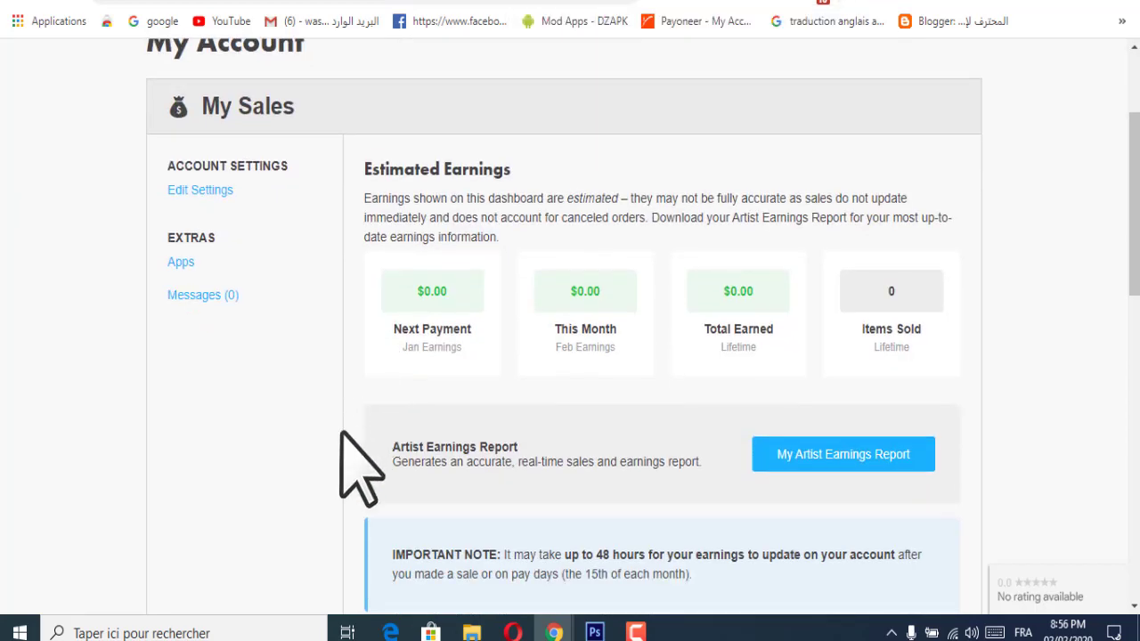
scroll(738, 191, up, 3)
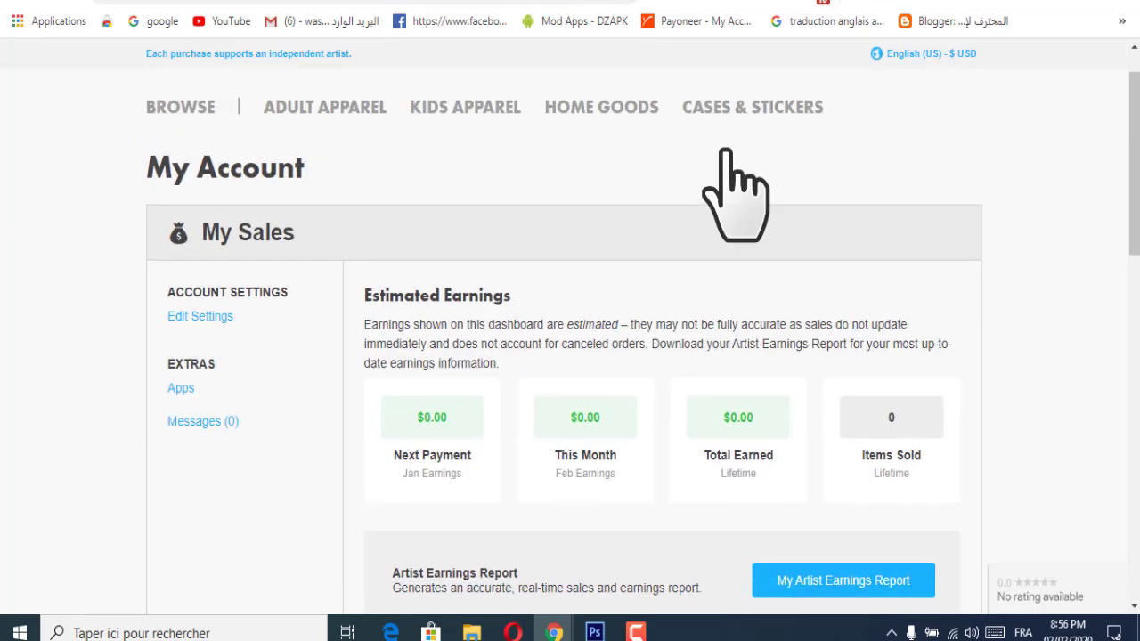
mouse_move(465, 164)
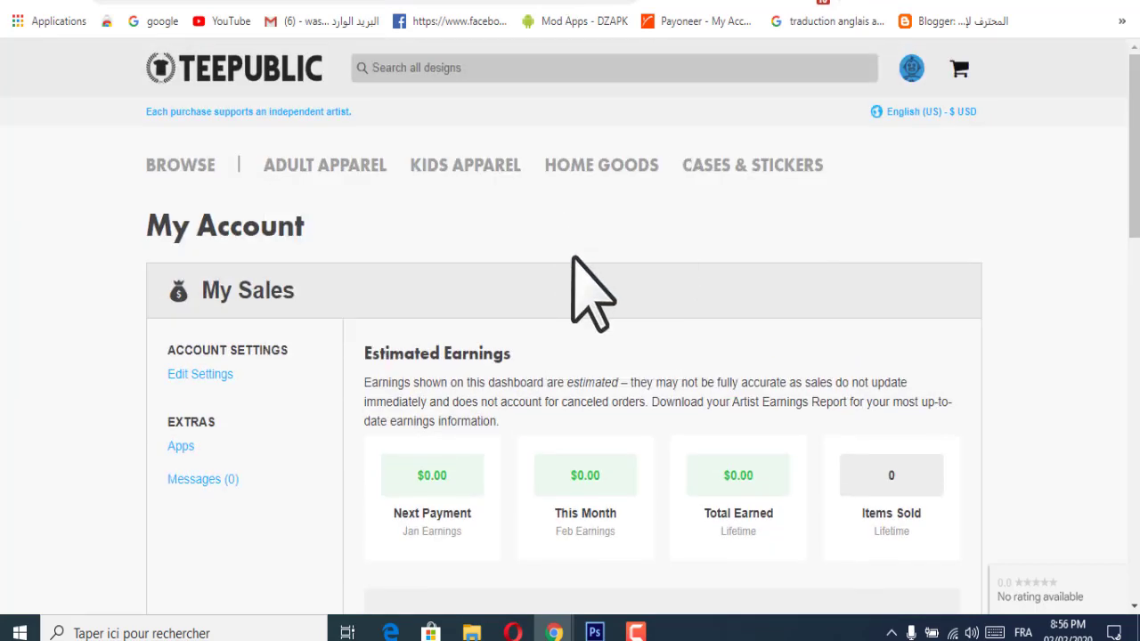
Step: Choose PayPal as the payout method, activate its email address field and view the payment schedule
scroll(573, 267, down, 10)
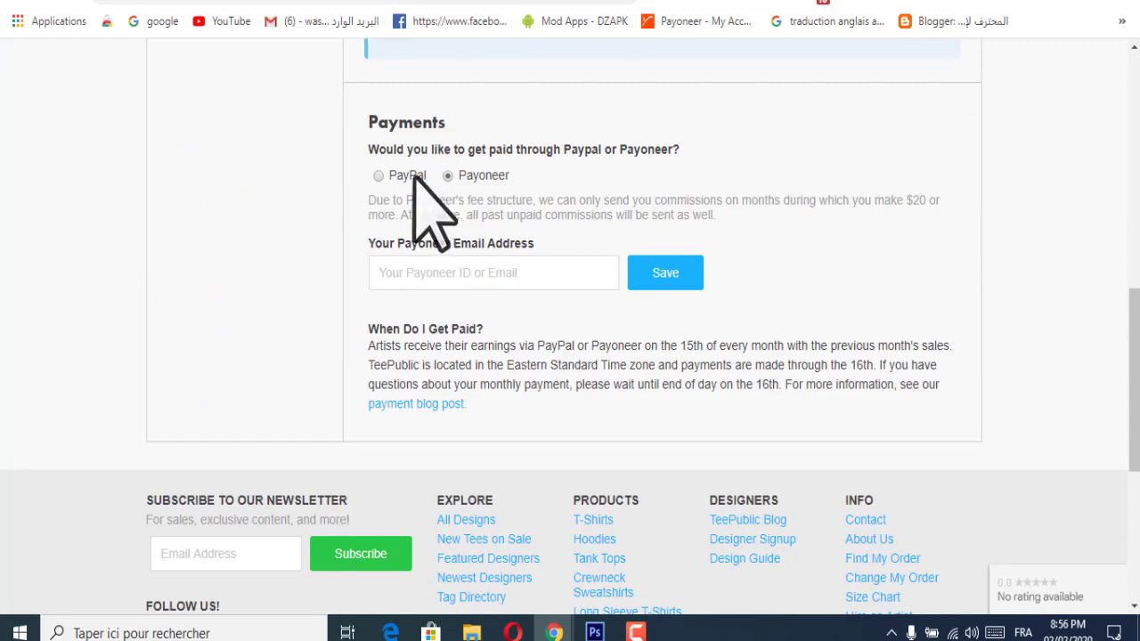
click(390, 174)
click(451, 235)
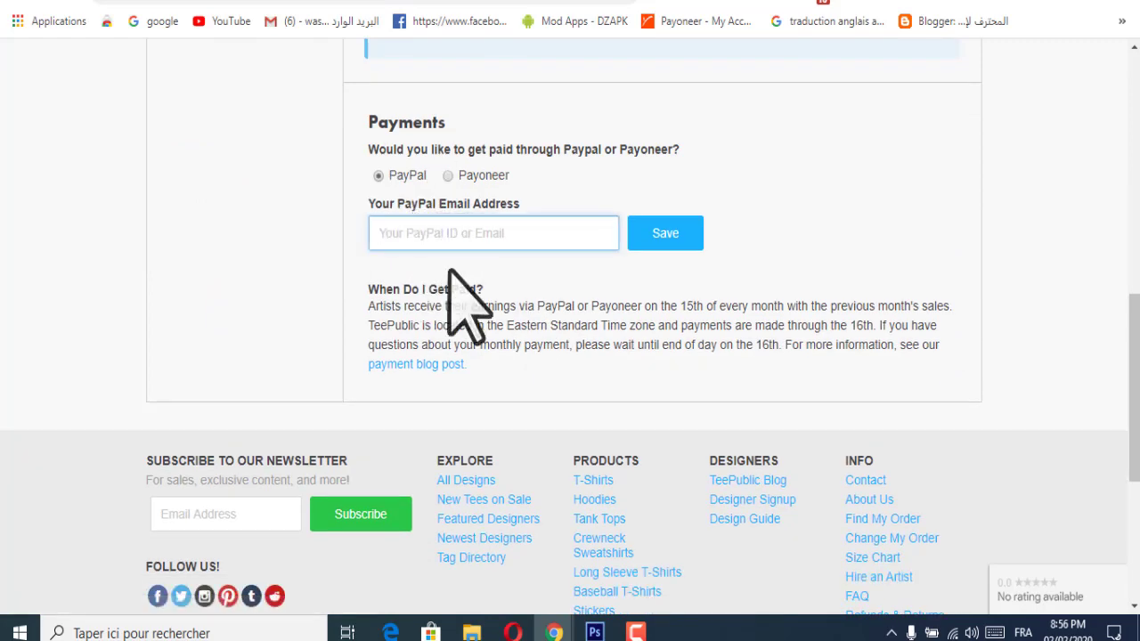
scroll(472, 280, down, 2)
scroll(472, 280, down, 1)
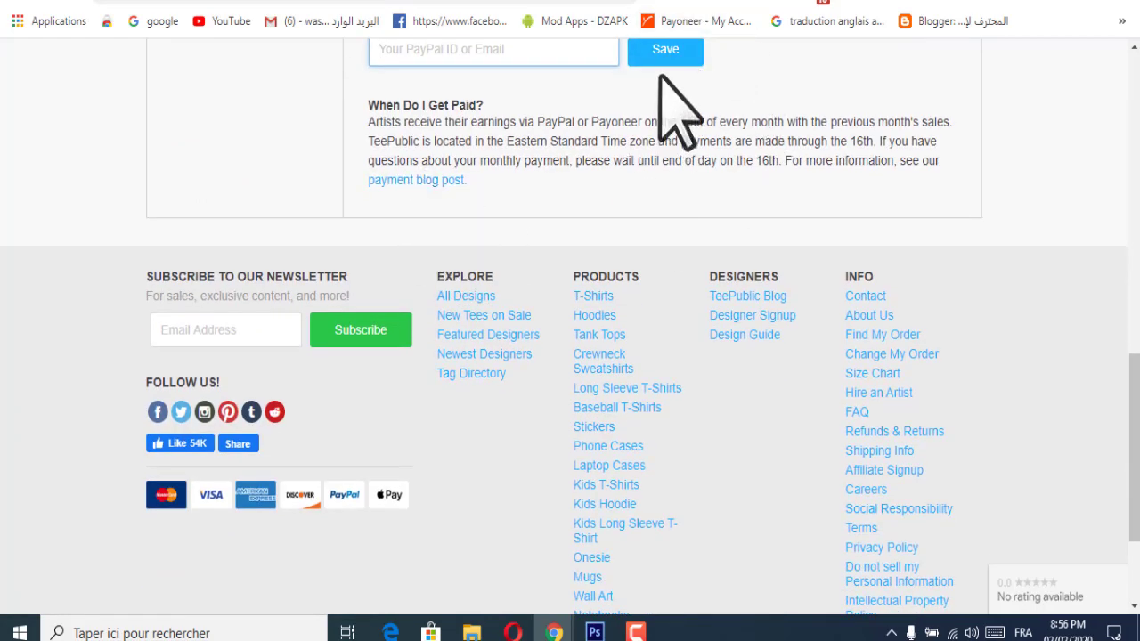
Step: Look over the My Account page down to its footer links and open the Apps section
scroll(670, 61, down, 3)
scroll(674, 182, up, 20)
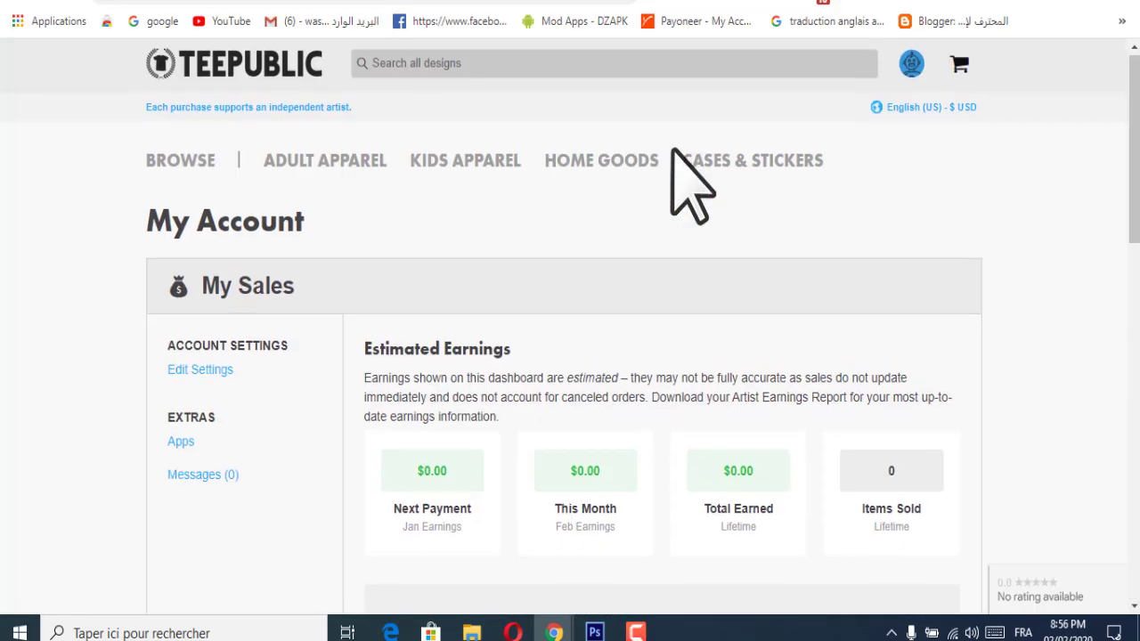
mouse_move(673, 150)
scroll(535, 330, down, 15)
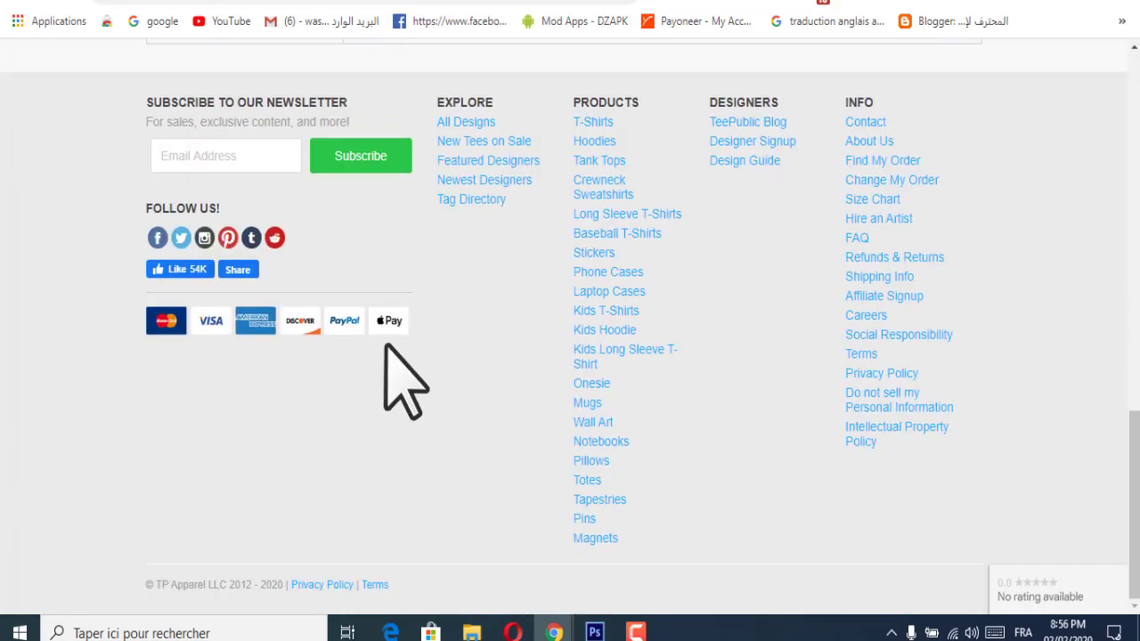
drag(331, 356, 927, 188)
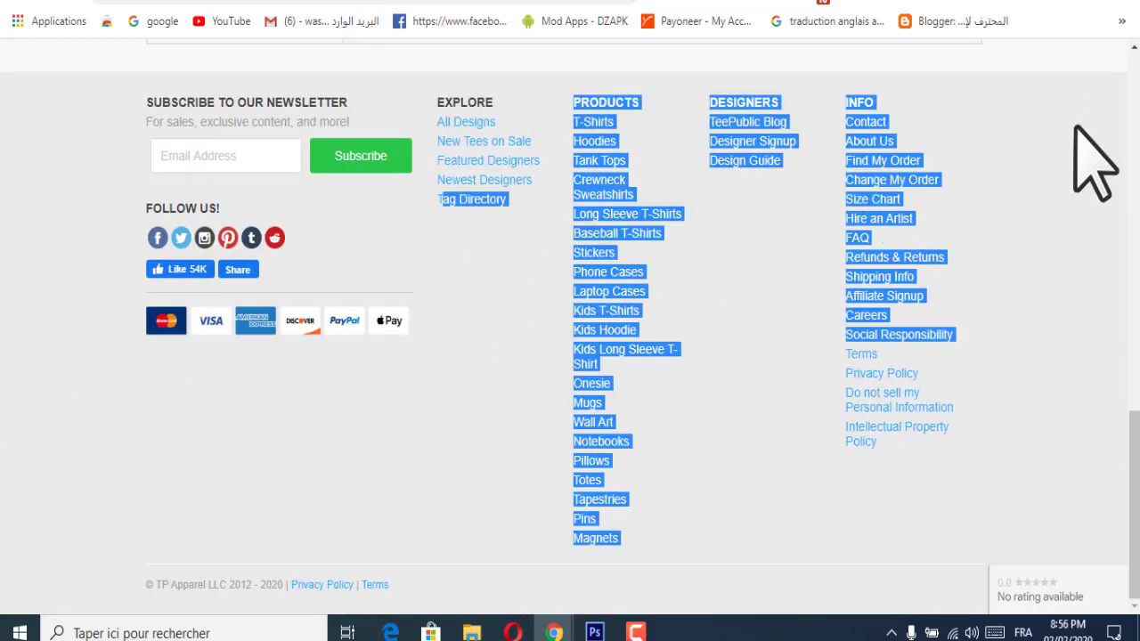
scroll(1094, 165, up, 15)
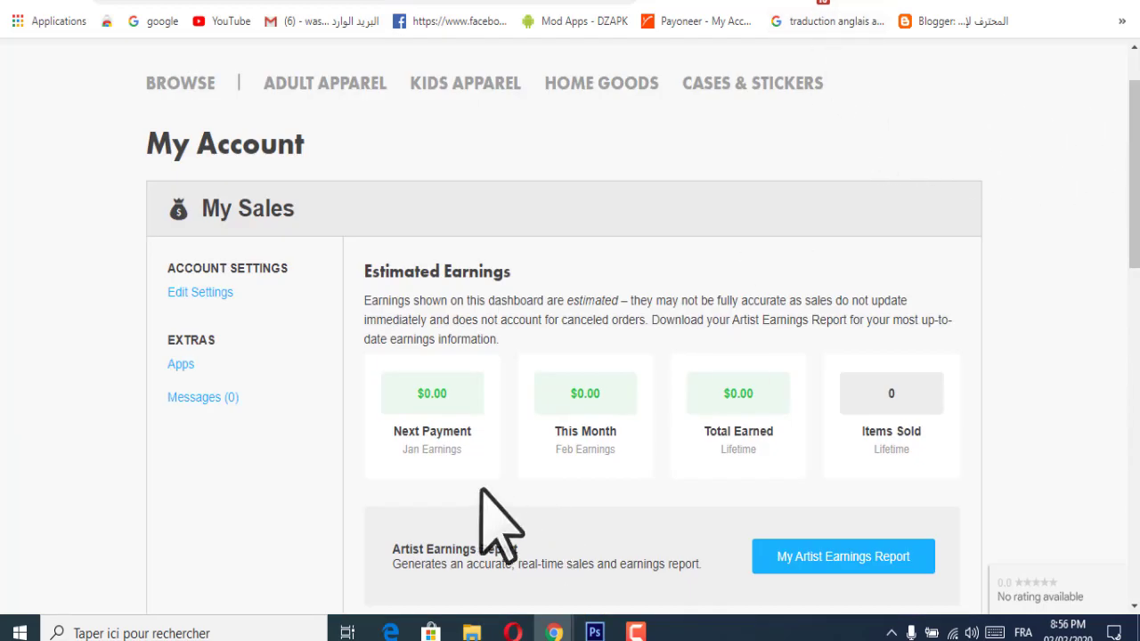
click(176, 365)
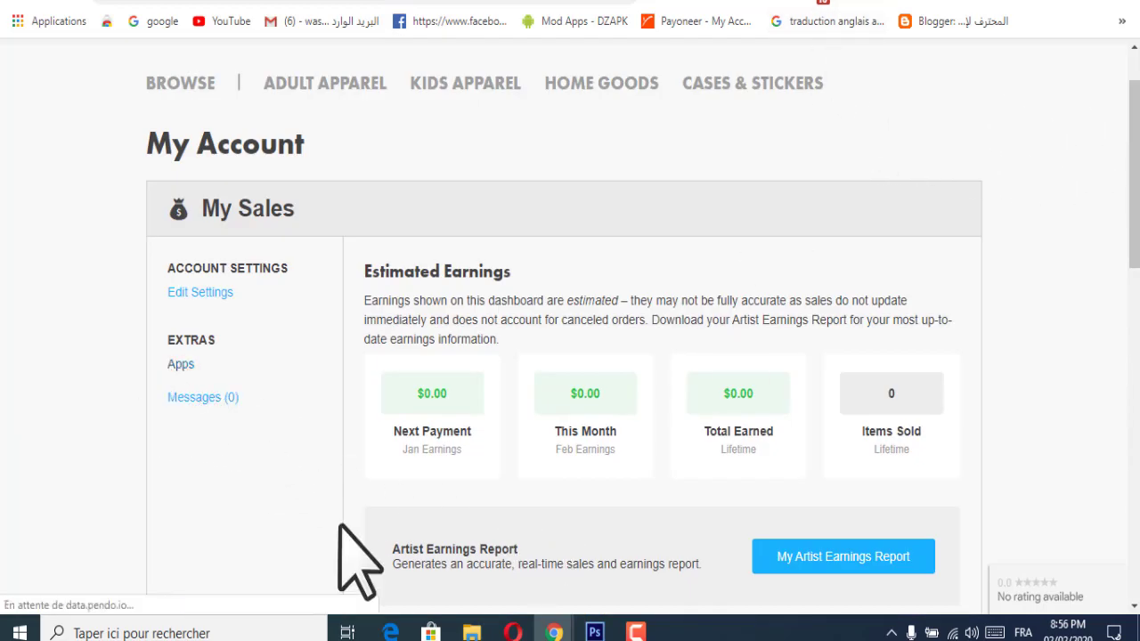
scroll(394, 427, down, 1)
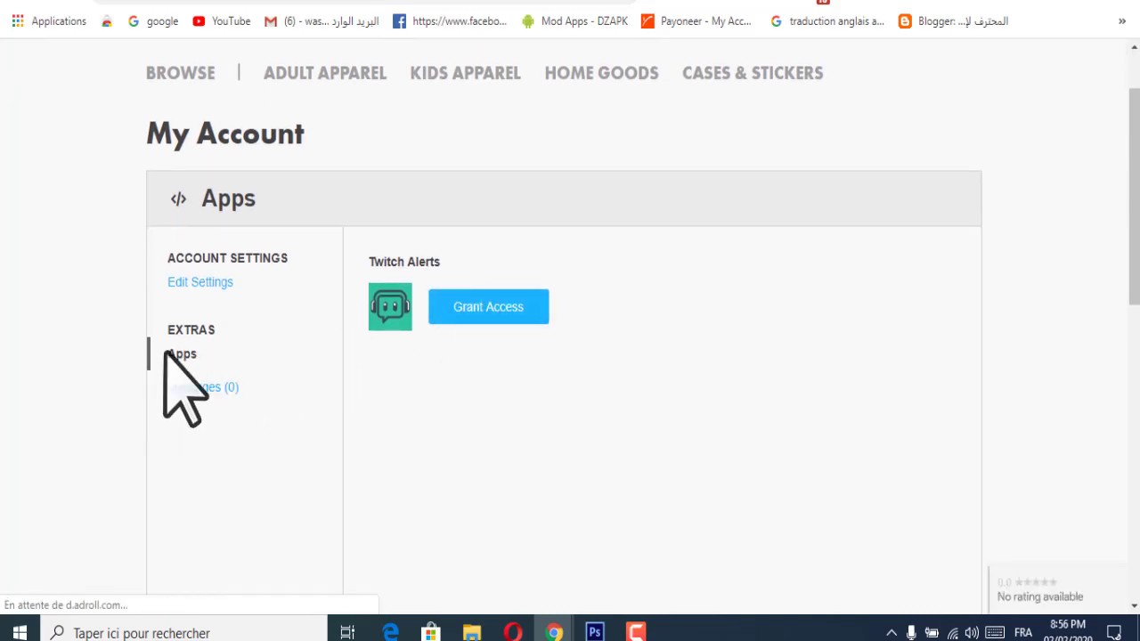
scroll(209, 374, up, 1)
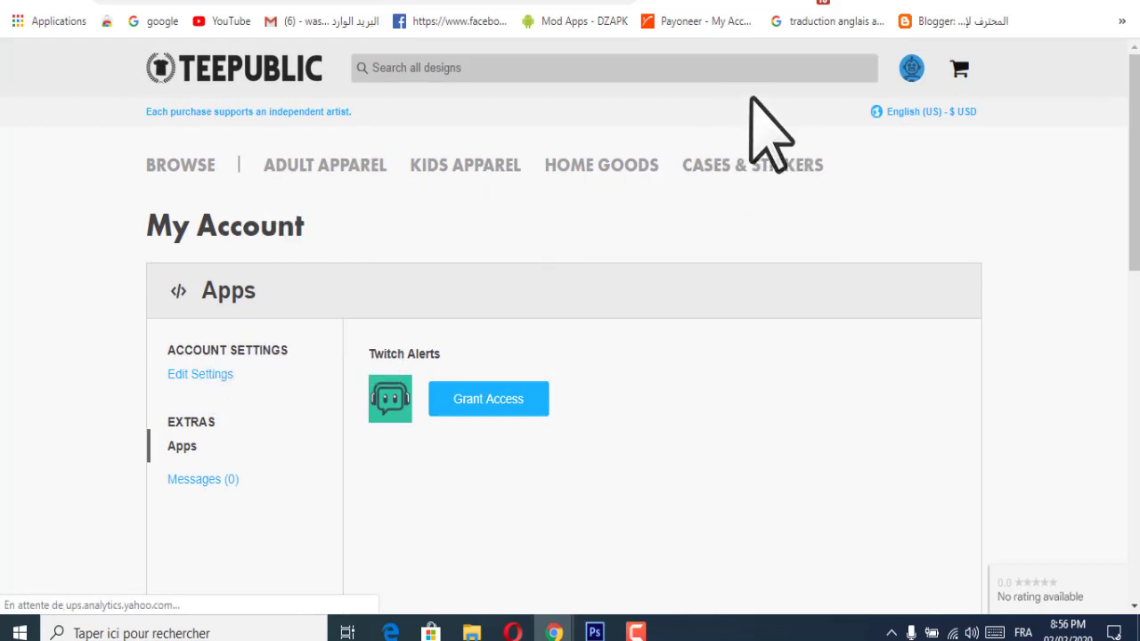
Step: Open TeePublic's design upload page and highlight the 5000px by 5500px size in the file requirements
mouse_move(912, 71)
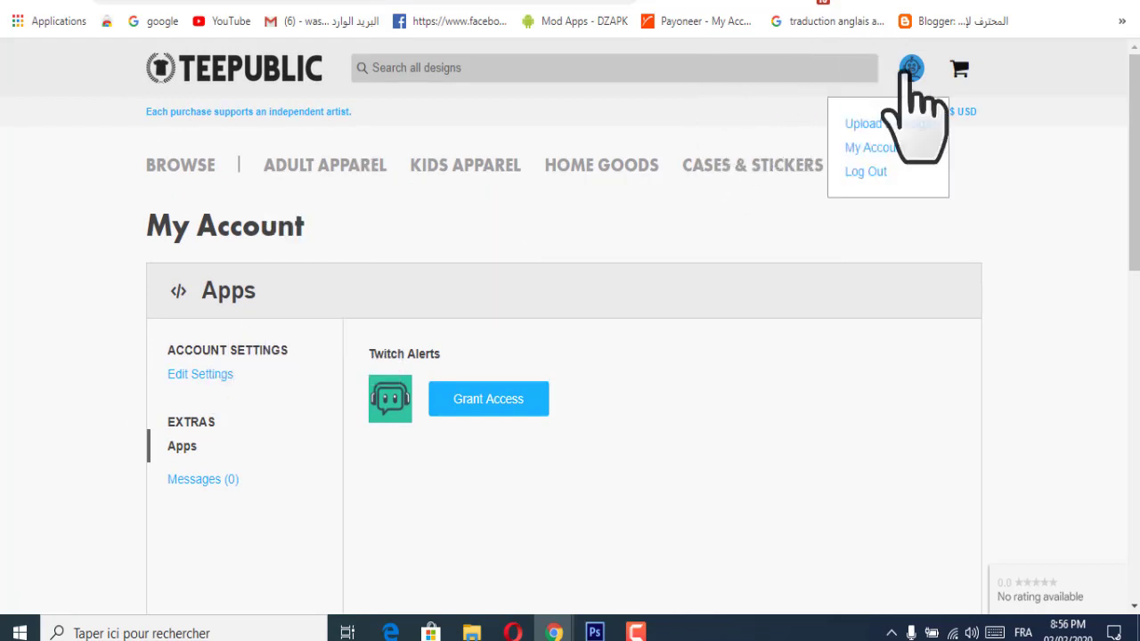
click(914, 127)
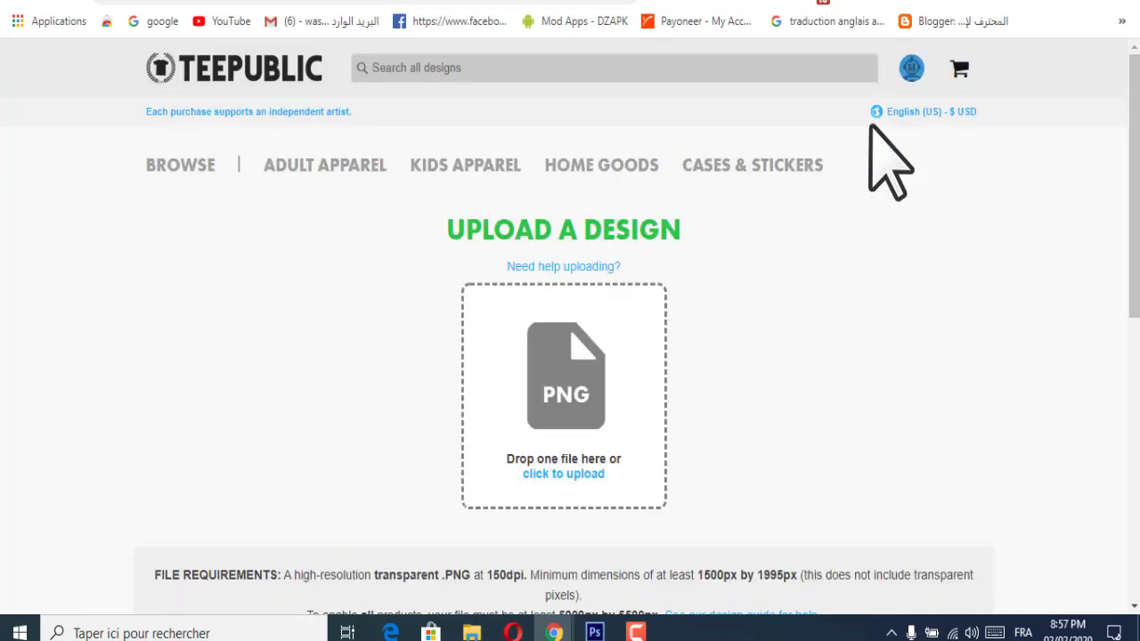
scroll(690, 374, down, 5)
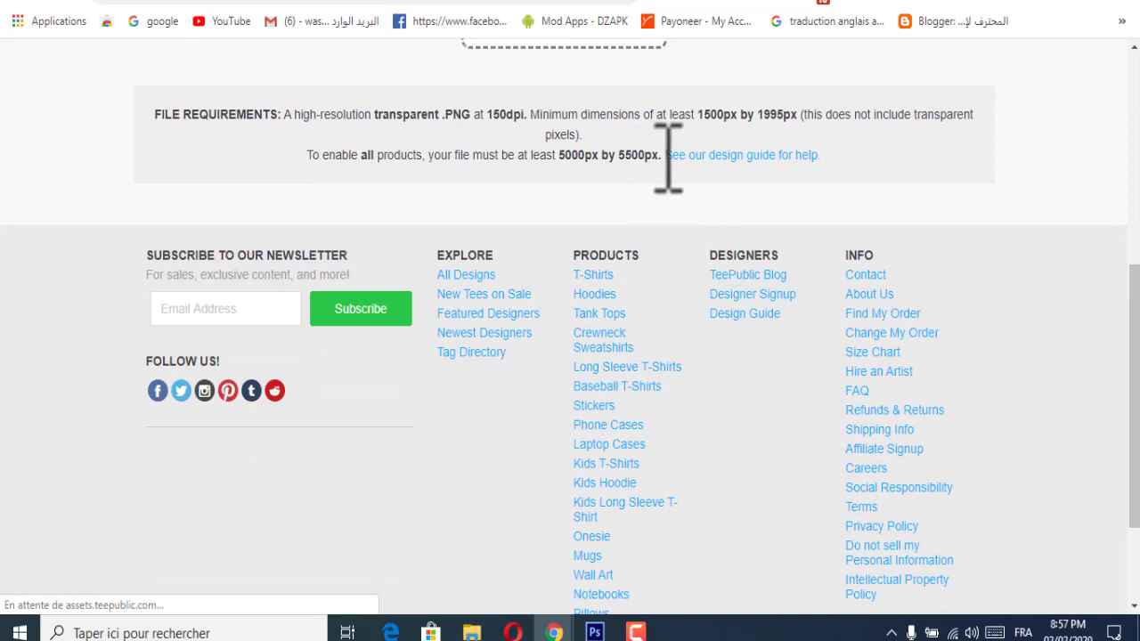
drag(668, 156, 563, 166)
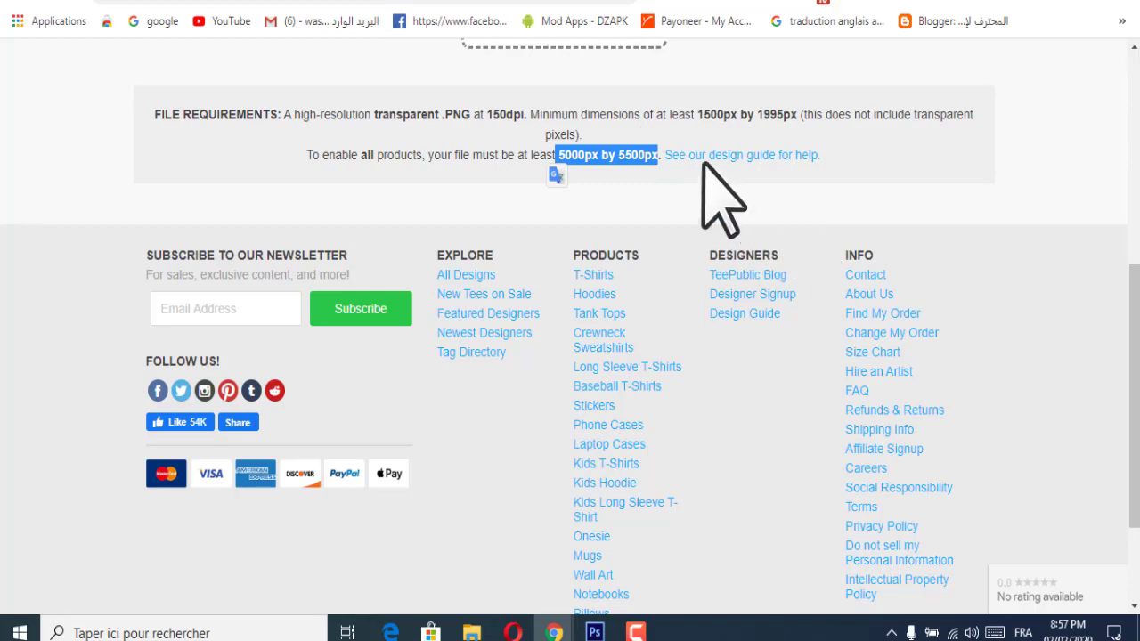
Step: Minimise the browser, point out the Untitled-1 PSD file on the desktop and switch to Photoshop
click(1055, 13)
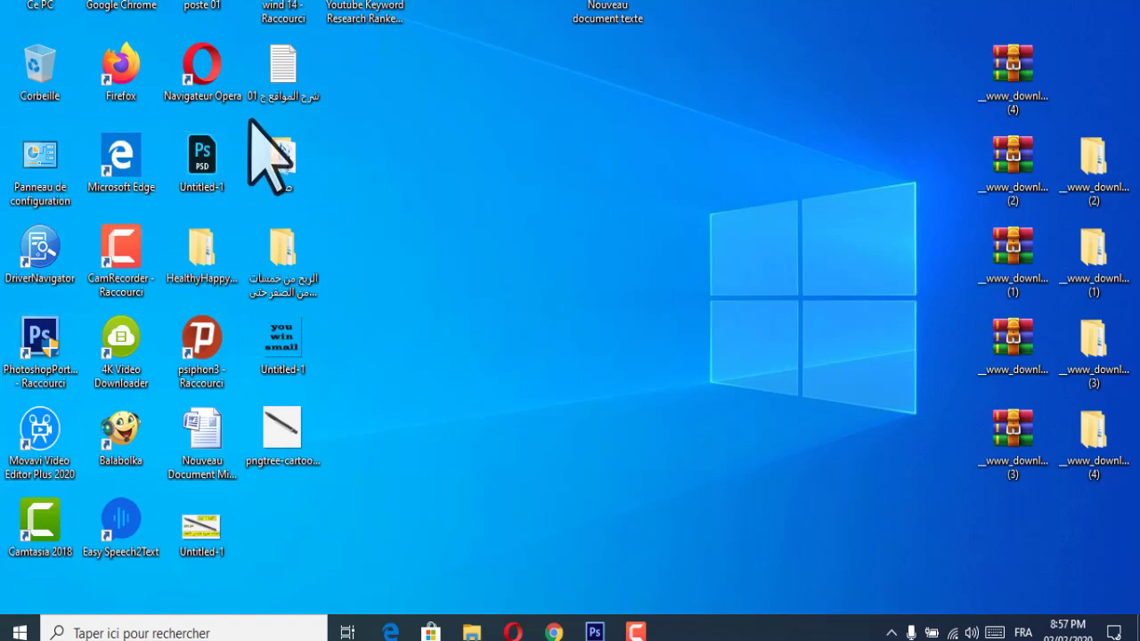
drag(250, 123, 211, 169)
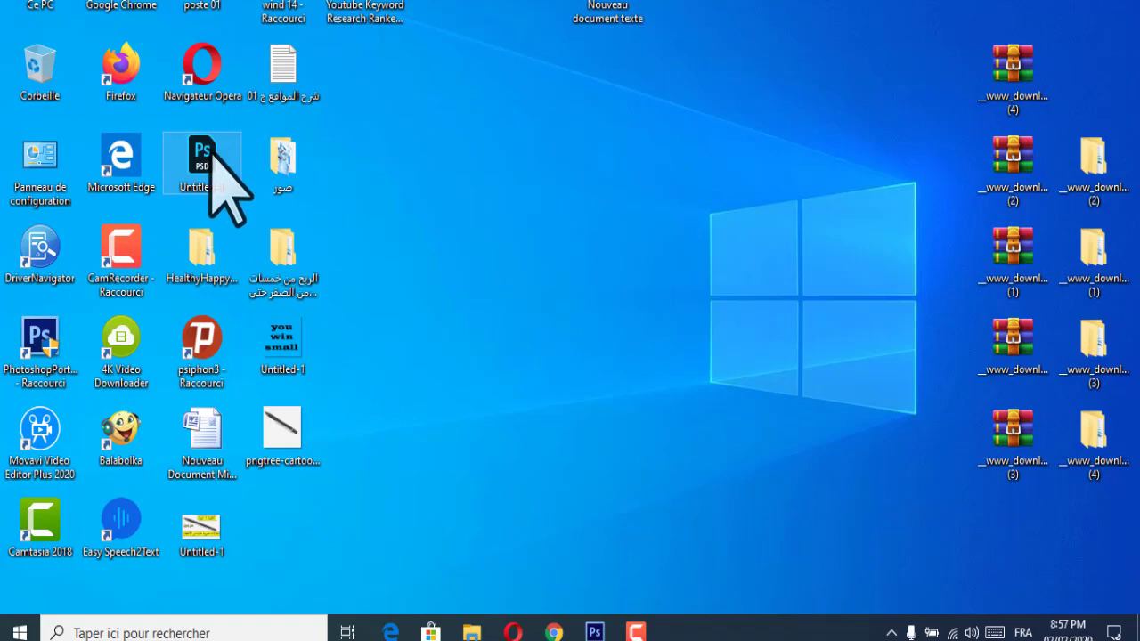
right_click(214, 163)
click(415, 152)
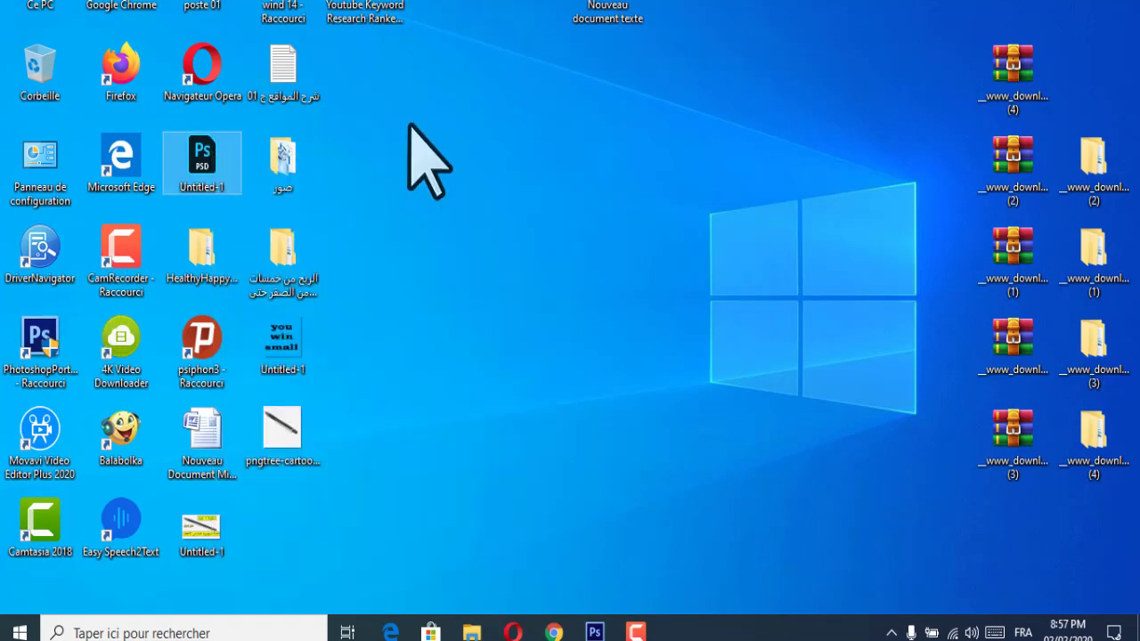
click(595, 633)
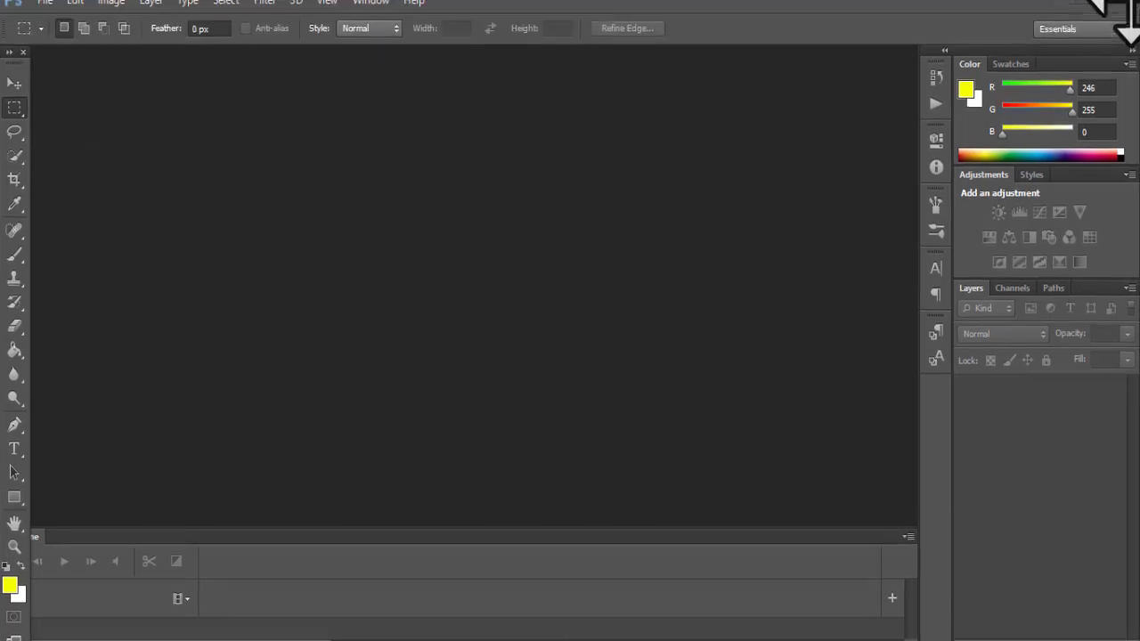
Step: Open the Untitled-1 PSD file from the desktop (Bureau) in Photoshop
click(44, 9)
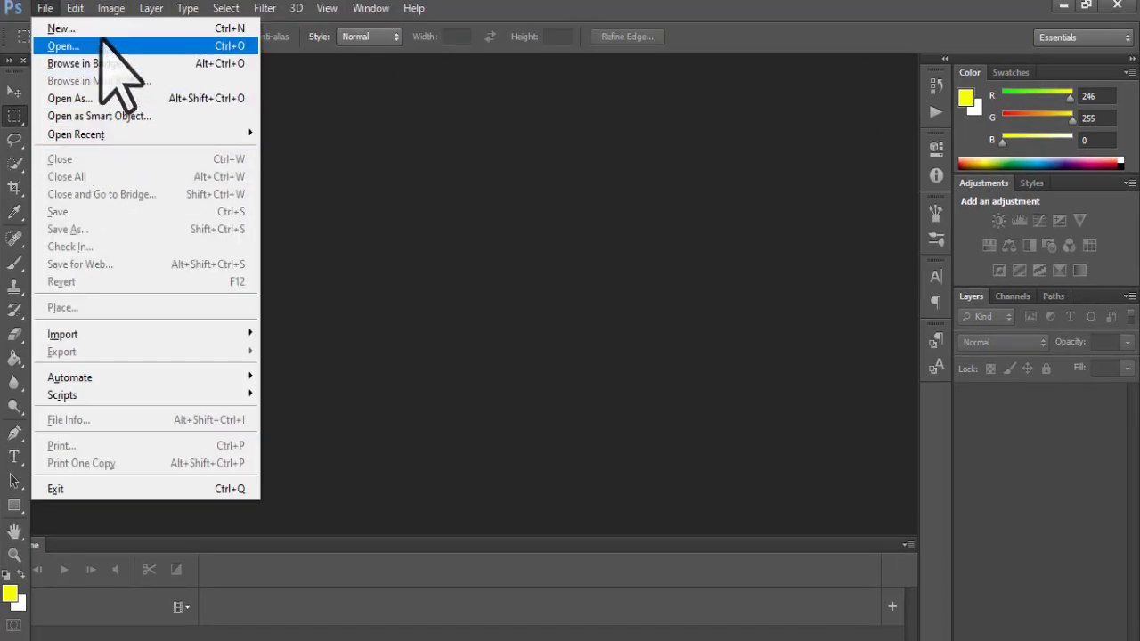
click(241, 45)
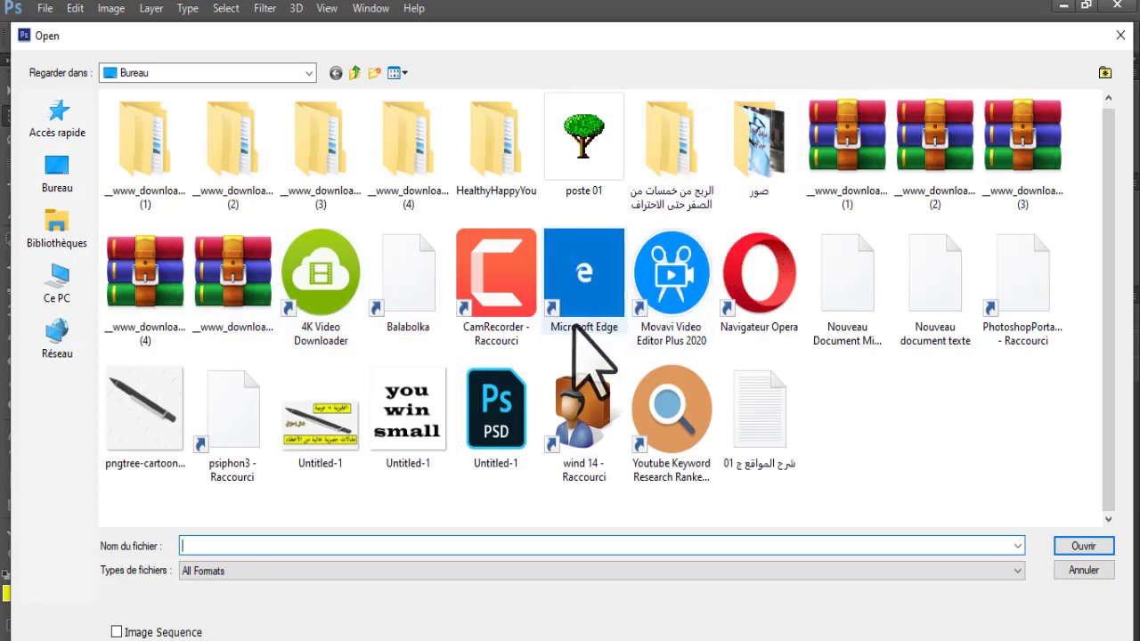
click(481, 436)
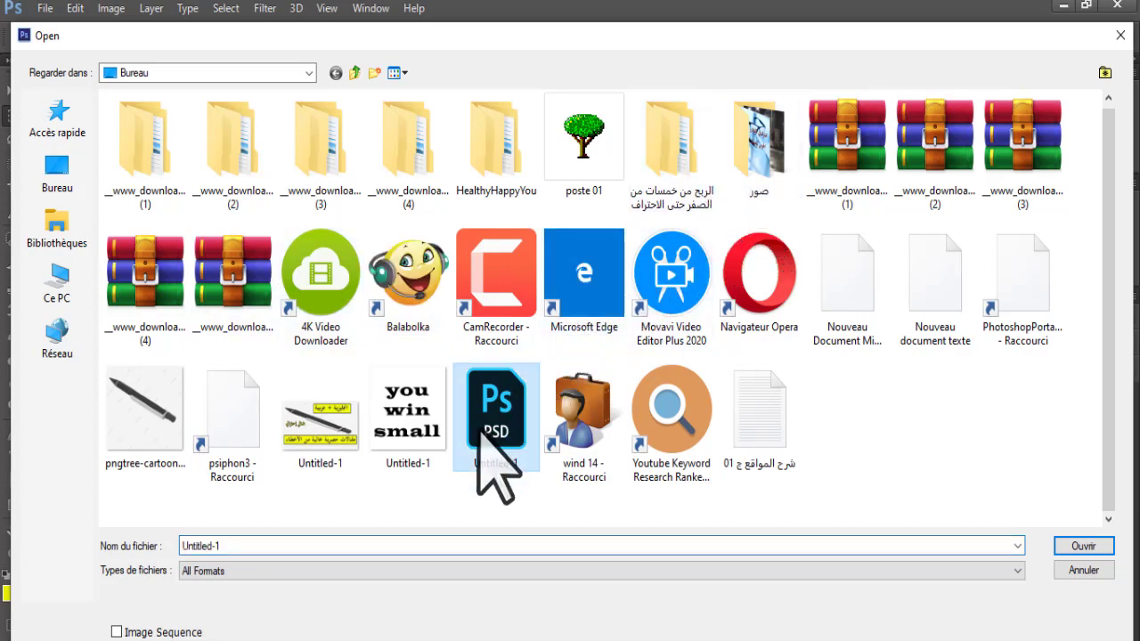
click(1057, 546)
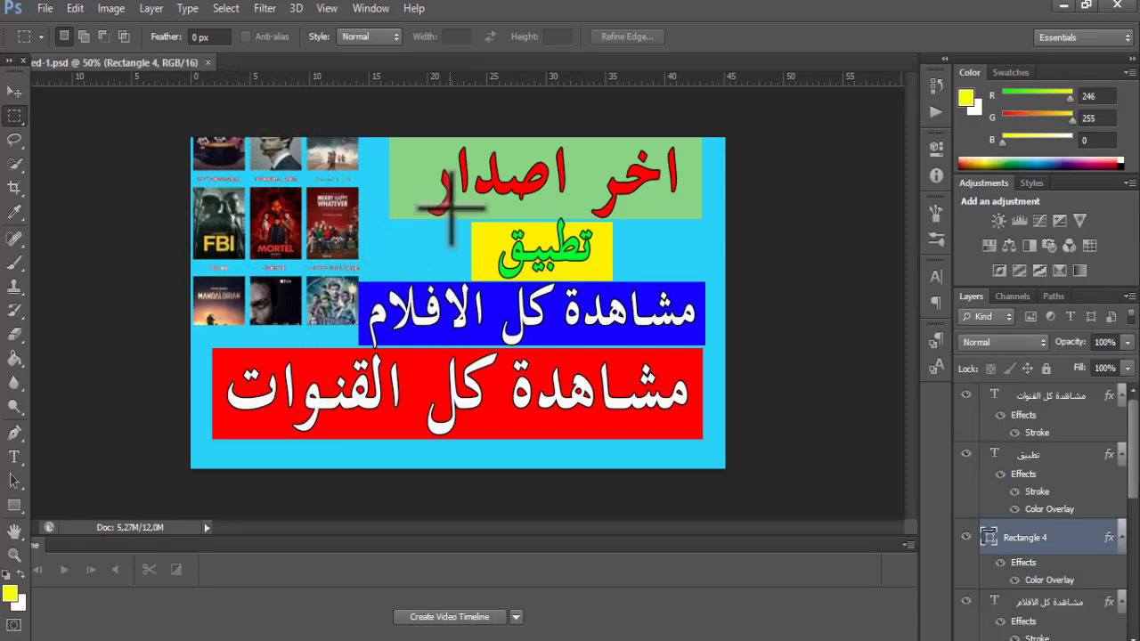
drag(441, 200, 647, 156)
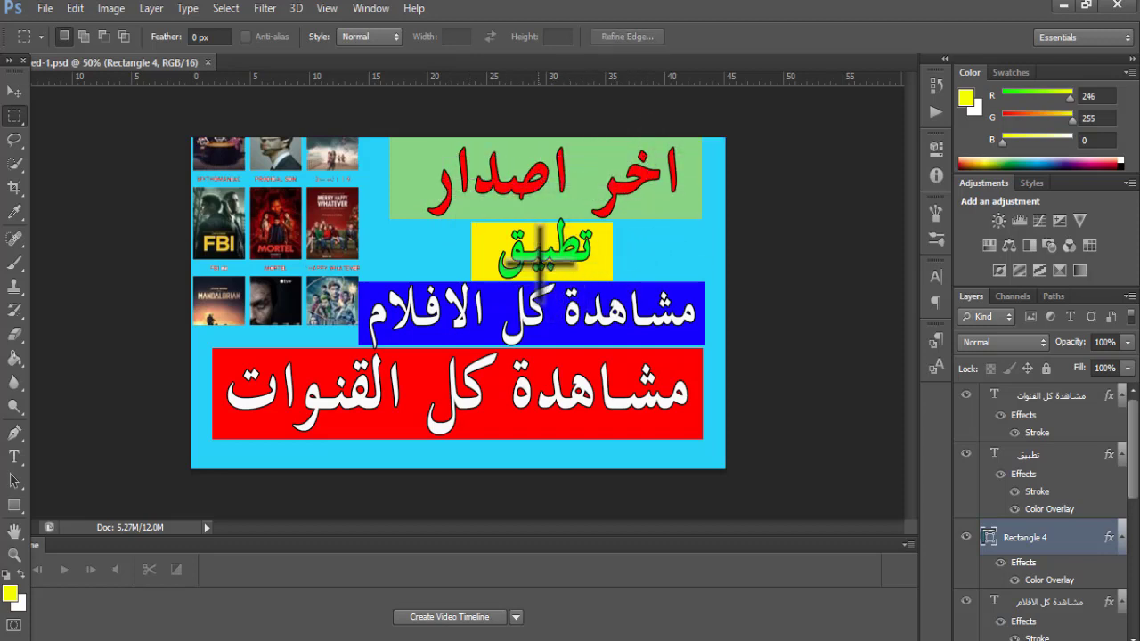
Step: Replace the Arabic text on the blue band with "jkgblgklg" using the Type tool and commit the edit
click(16, 455)
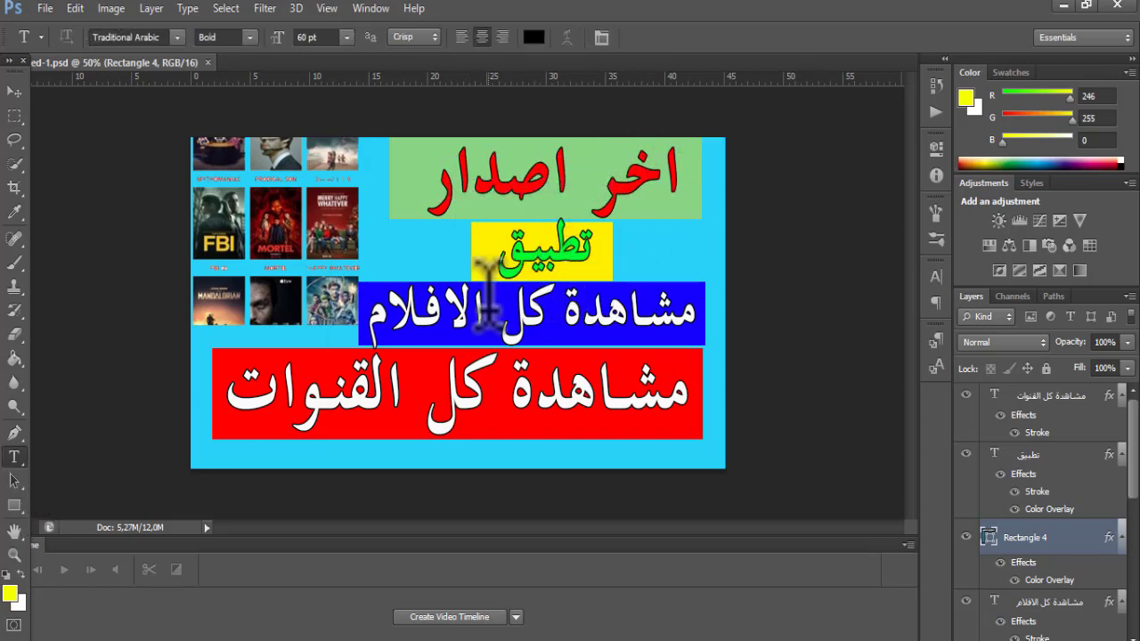
click(383, 307)
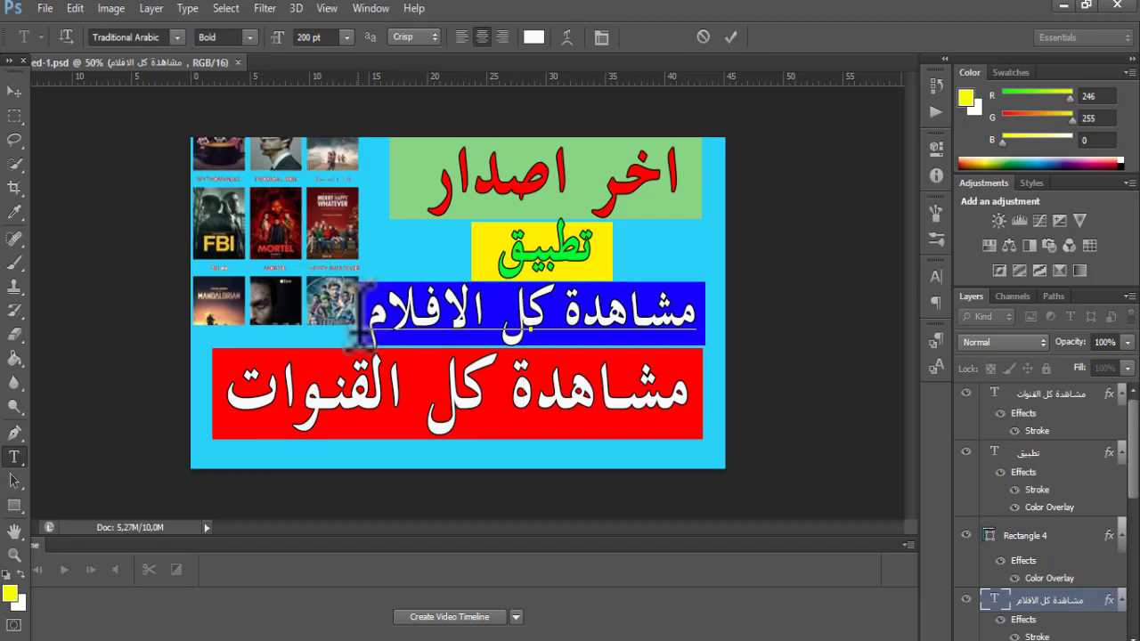
key(BackSpace)
key(BackSpace)
key(BackSpace)
key(BackSpace)
key(BackSpace)
key(BackSpace)
key(BackSpace)
key(BackSpace)
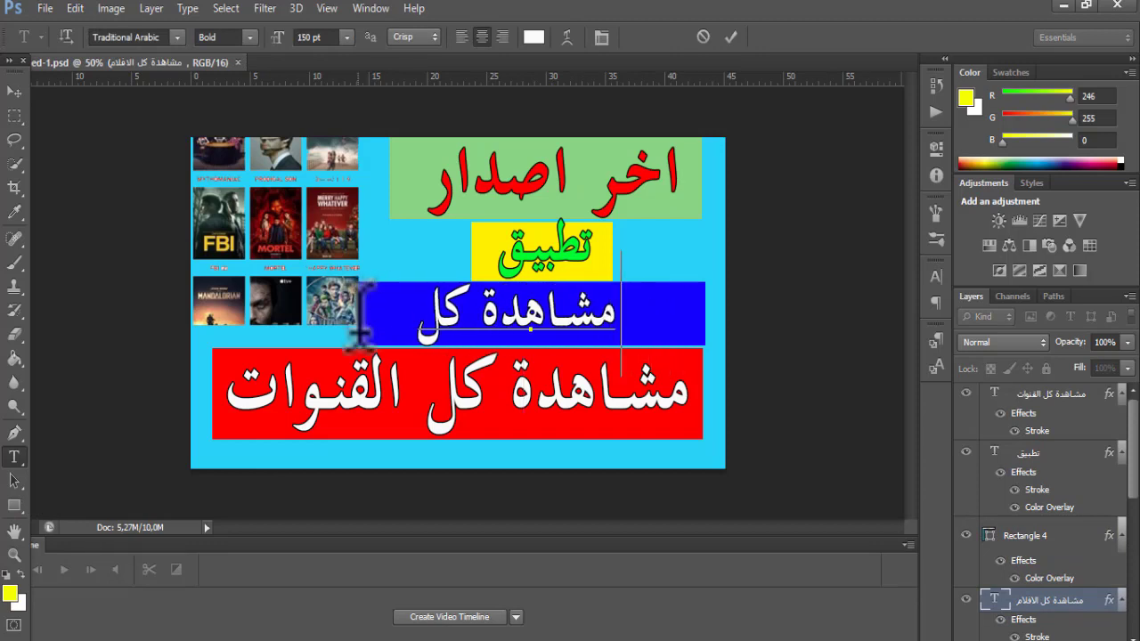
key(ctrl+a)
key(BackSpace)
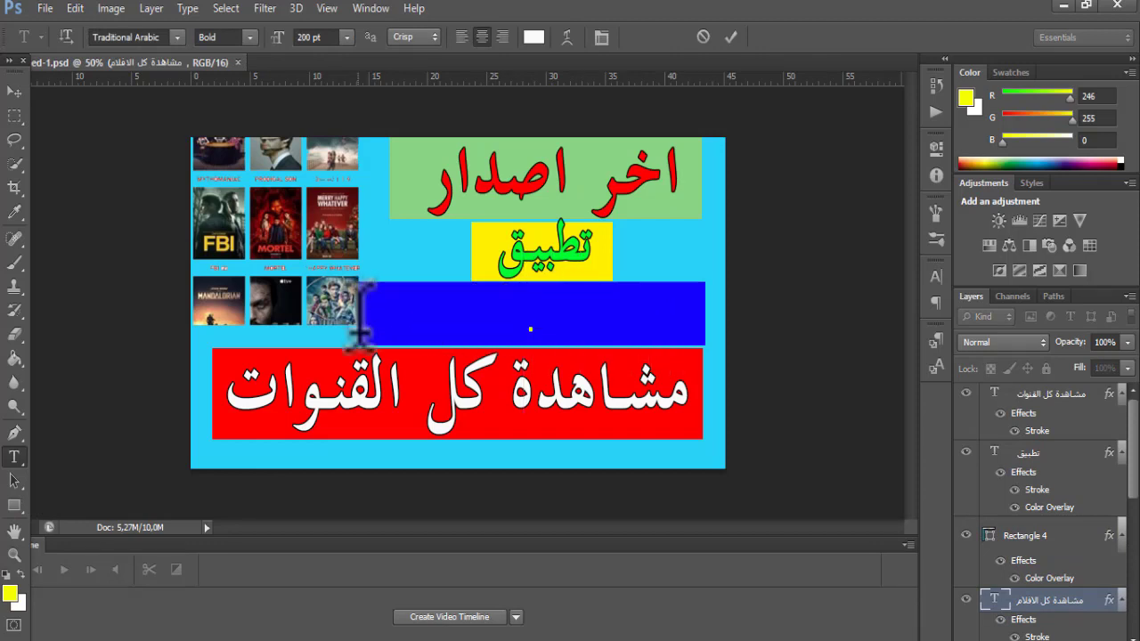
text(jkgblgklg)
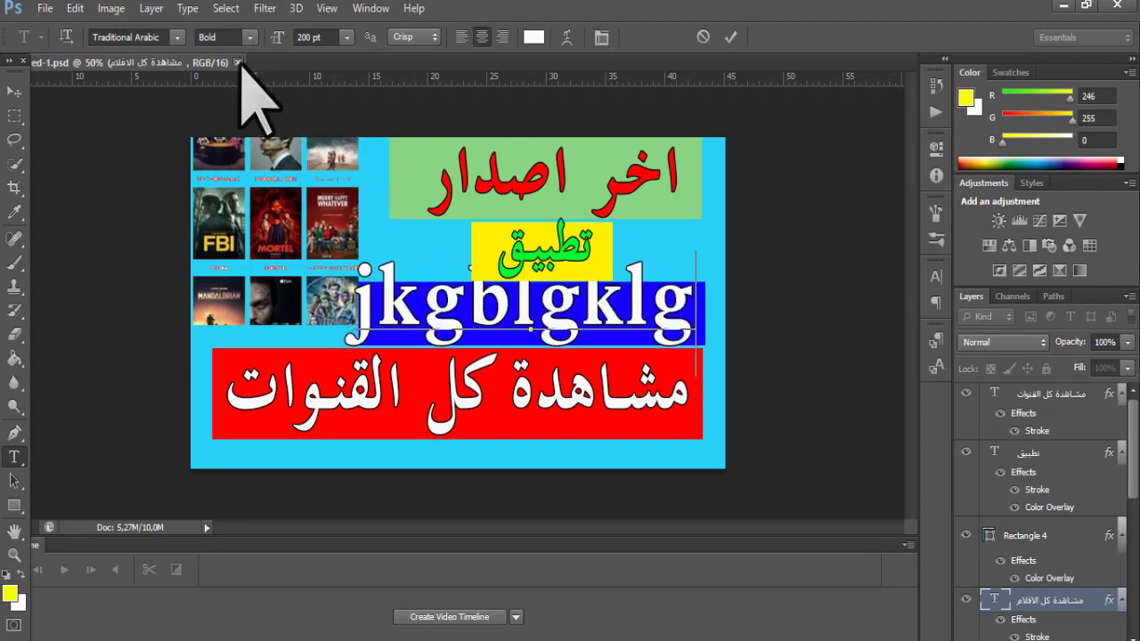
click(731, 37)
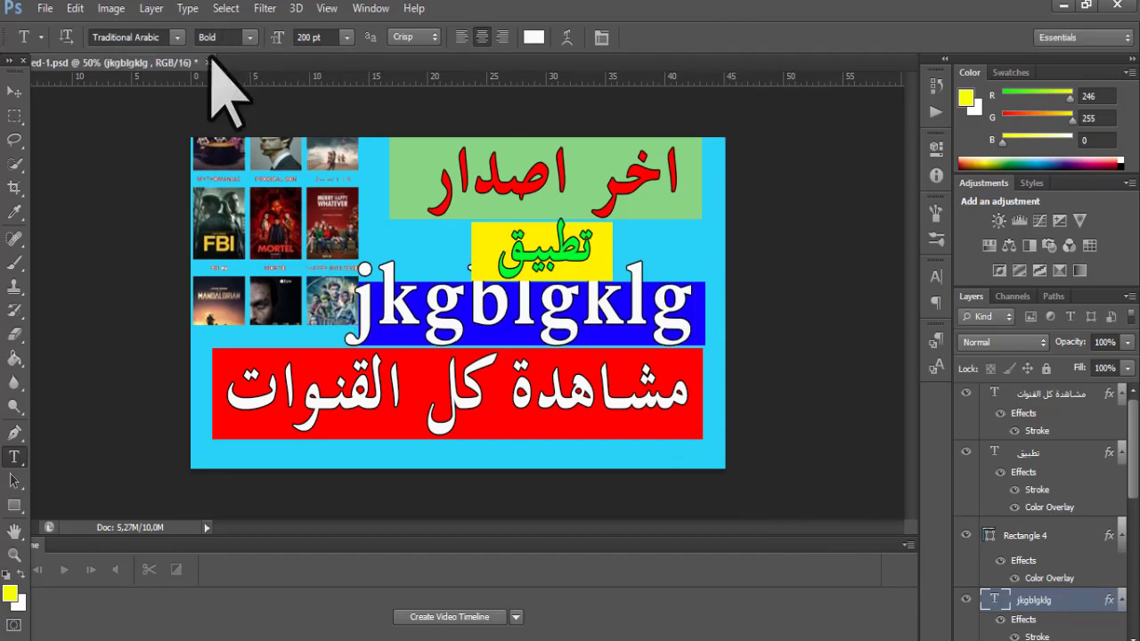
Step: Undock the Untitled-1.psd document window and close the document, saving its changes
drag(211, 64, 204, 68)
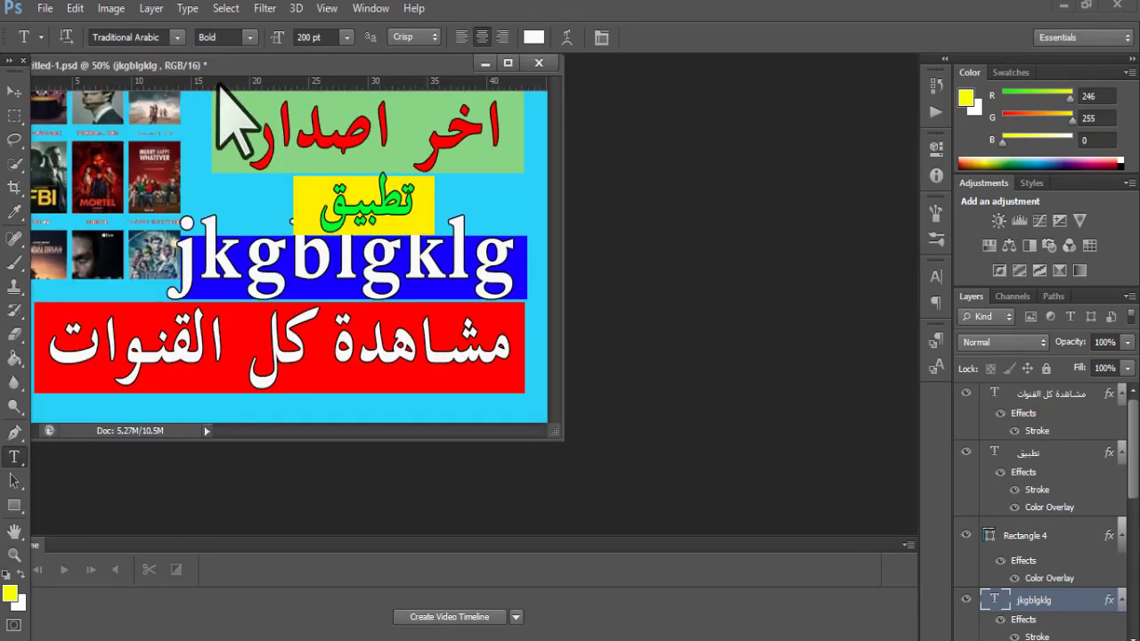
click(538, 63)
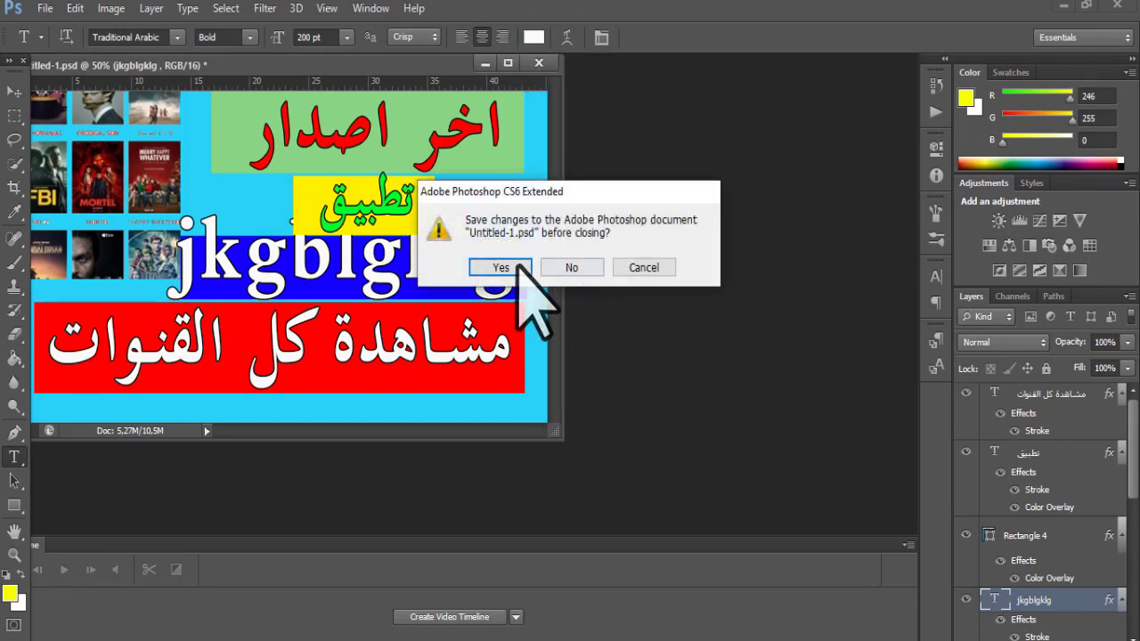
click(516, 266)
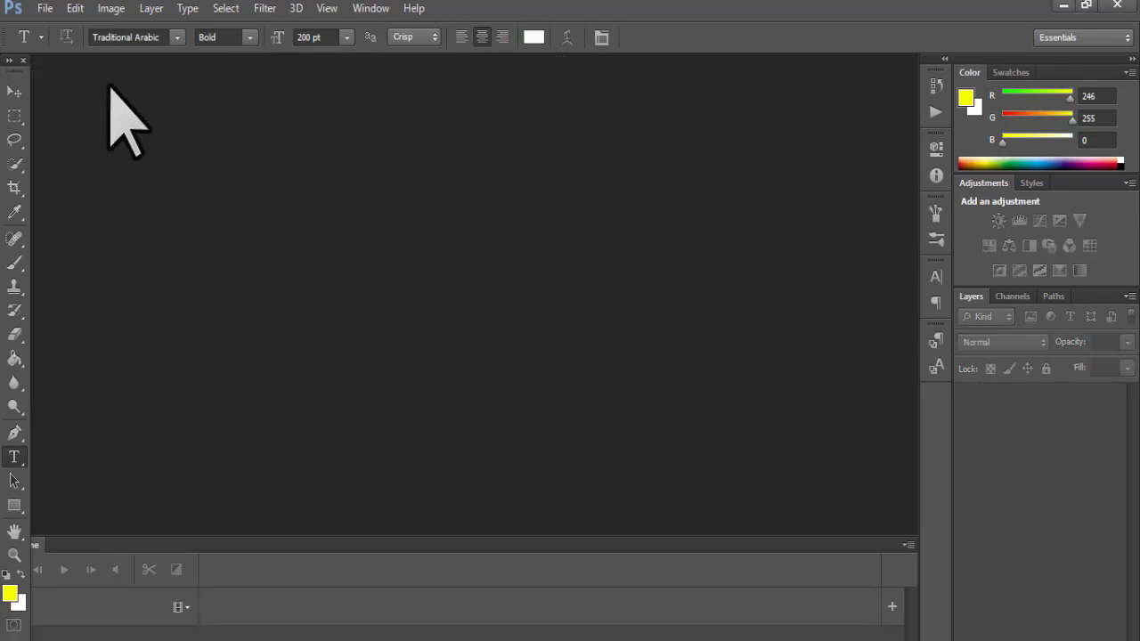
Step: Start a new document, check the required file dimensions on TeePublic's upload page and return to Photoshop
click(44, 7)
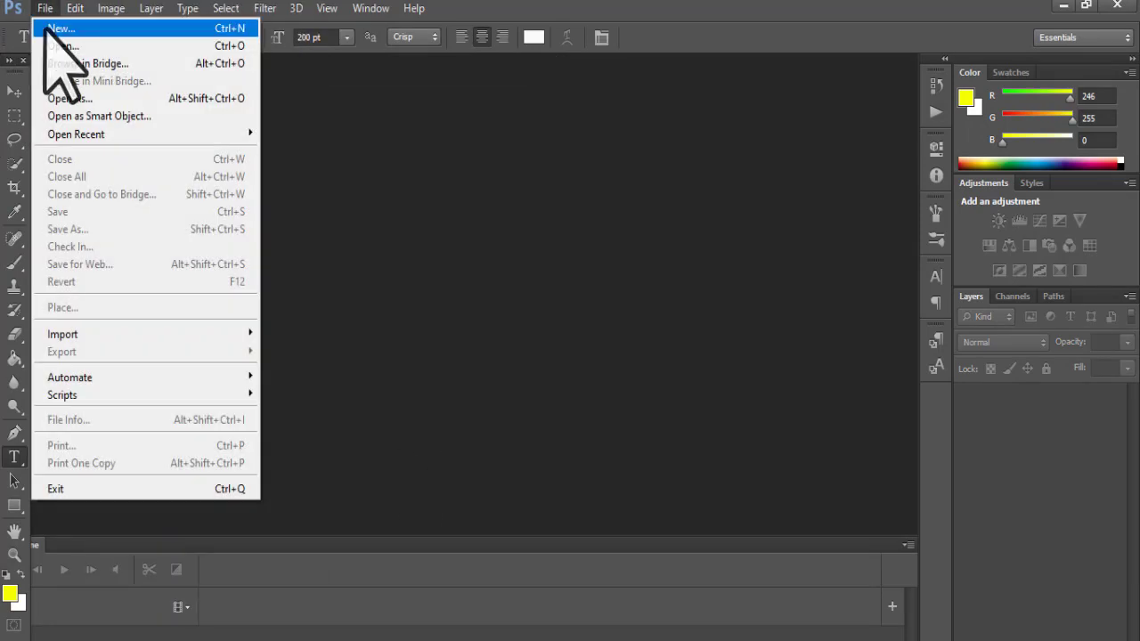
click(45, 29)
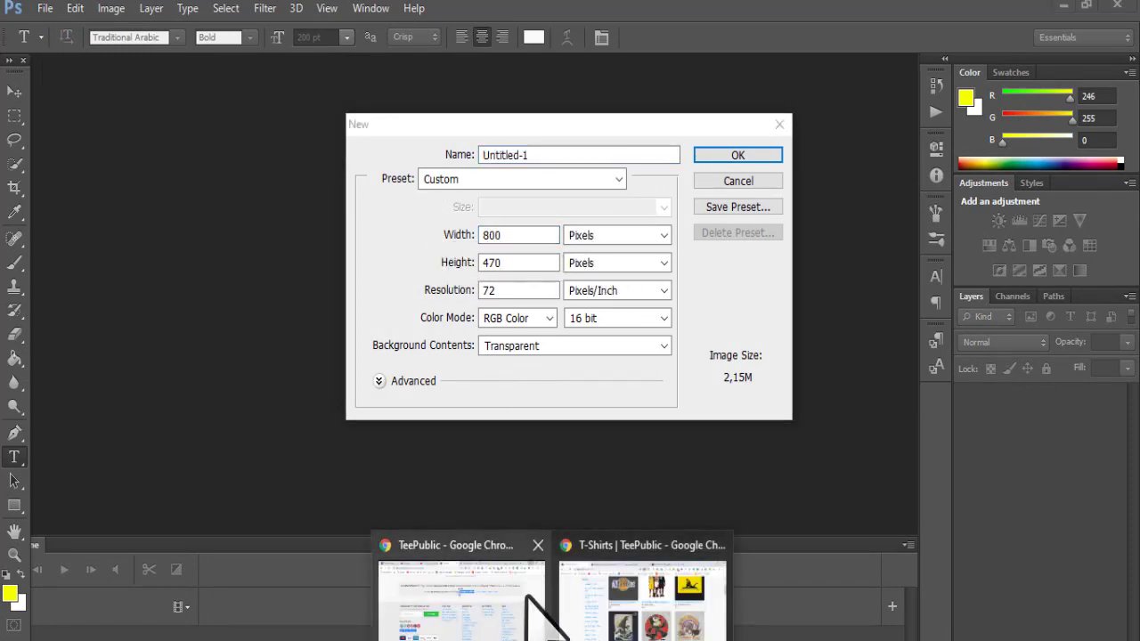
click(526, 595)
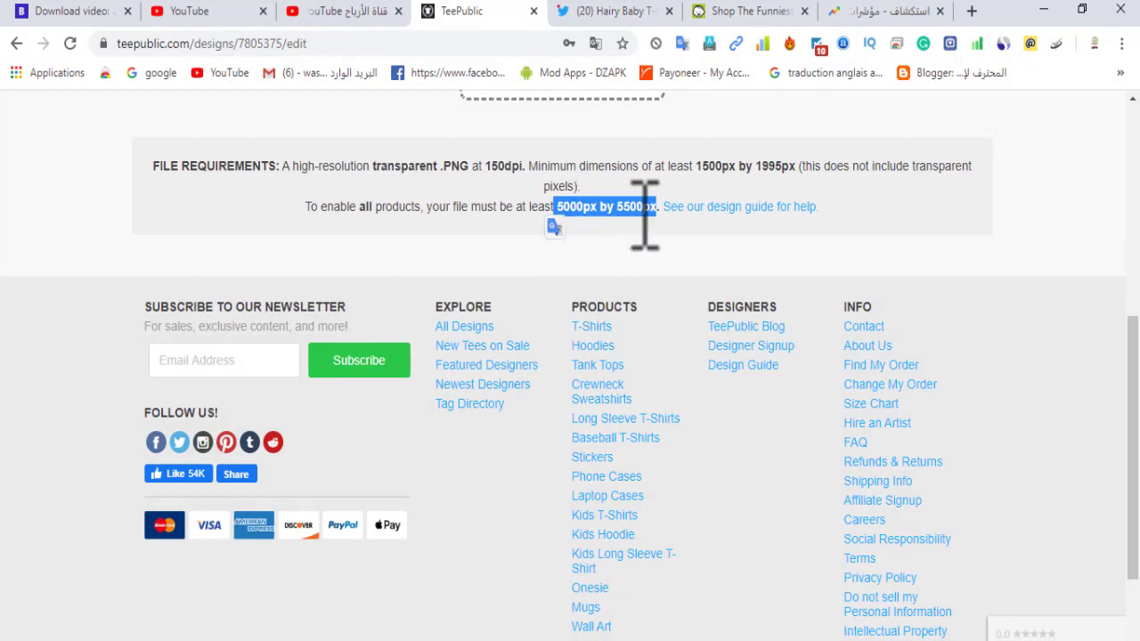
click(1044, 7)
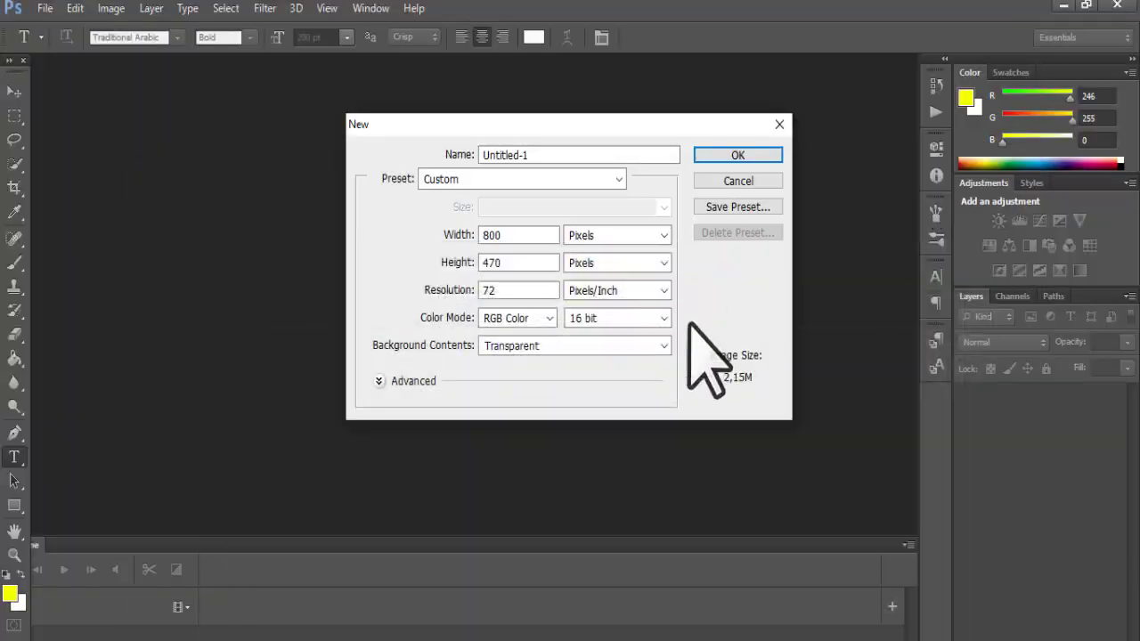
Step: Create the new document with a width of 5000 pixels and a height of 5500 pixels
click(498, 237)
text(55)
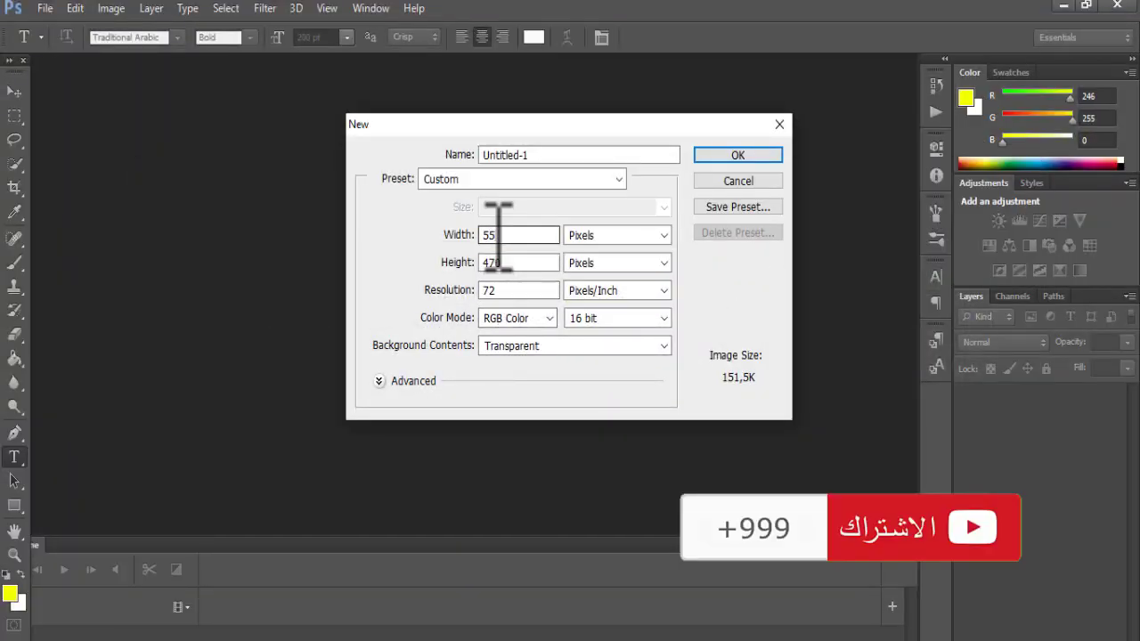
text(000)
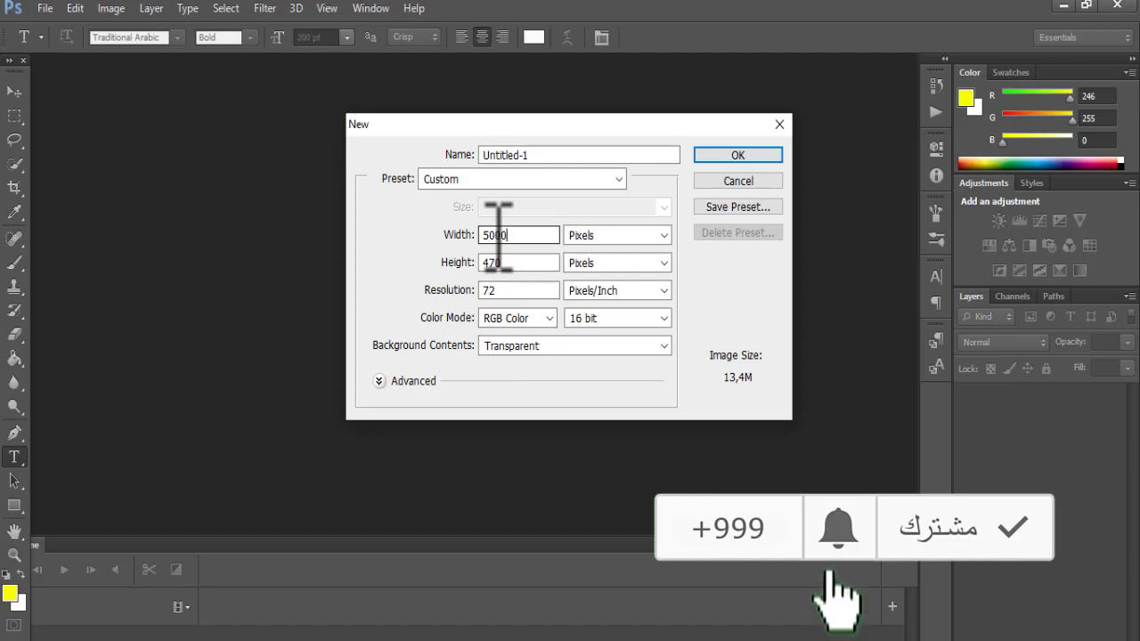
click(516, 267)
text(5)
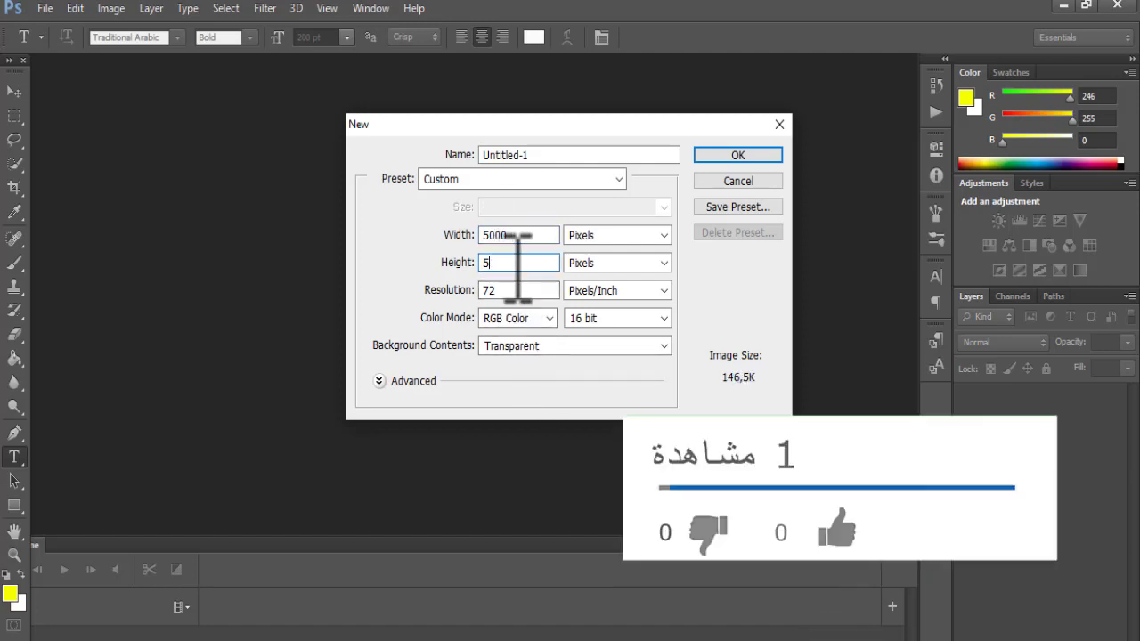
text(500)
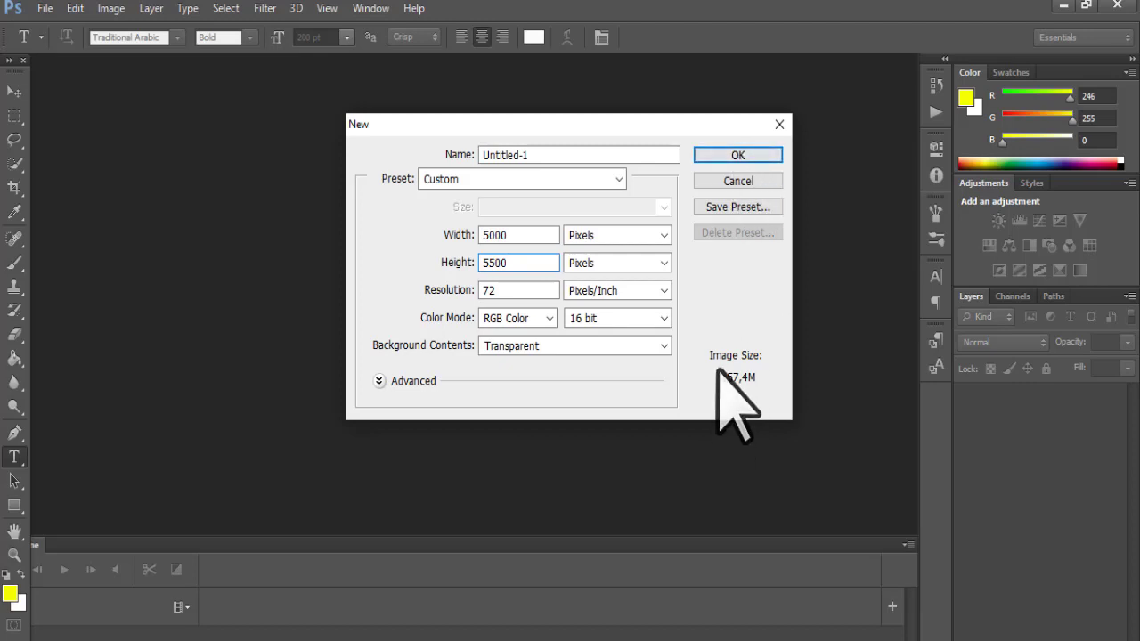
click(738, 156)
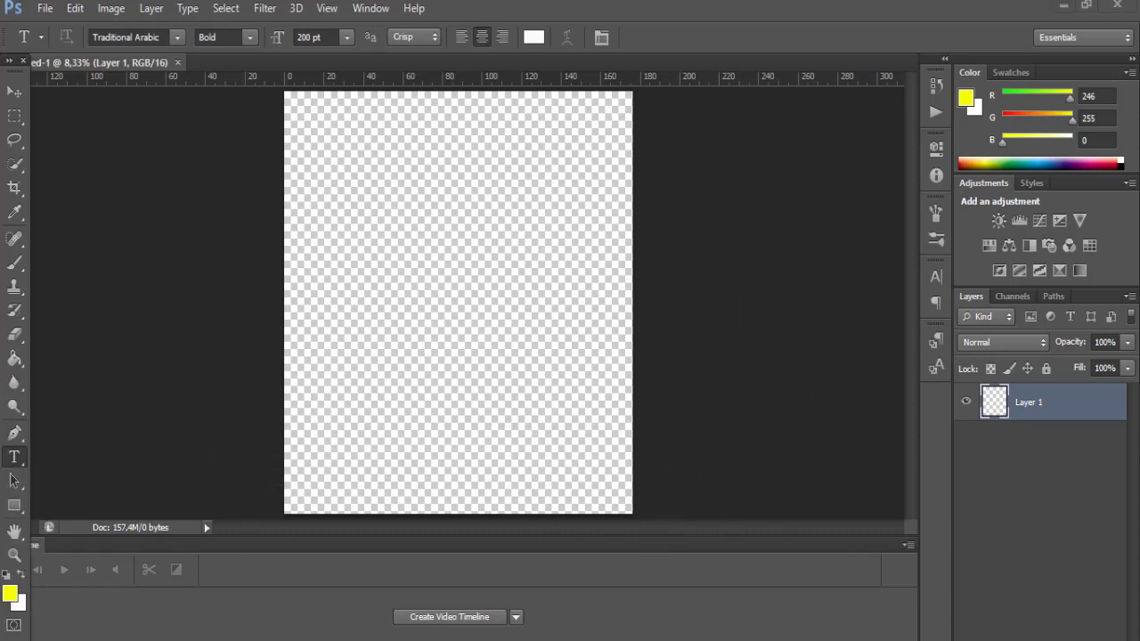
Step: Switch to Chrome, review the Google Trends clothing queries and the Hairy Baby T-Shirts Twitter page, and return to TeePublic's upload page
mouse_move(575, 592)
click(468, 545)
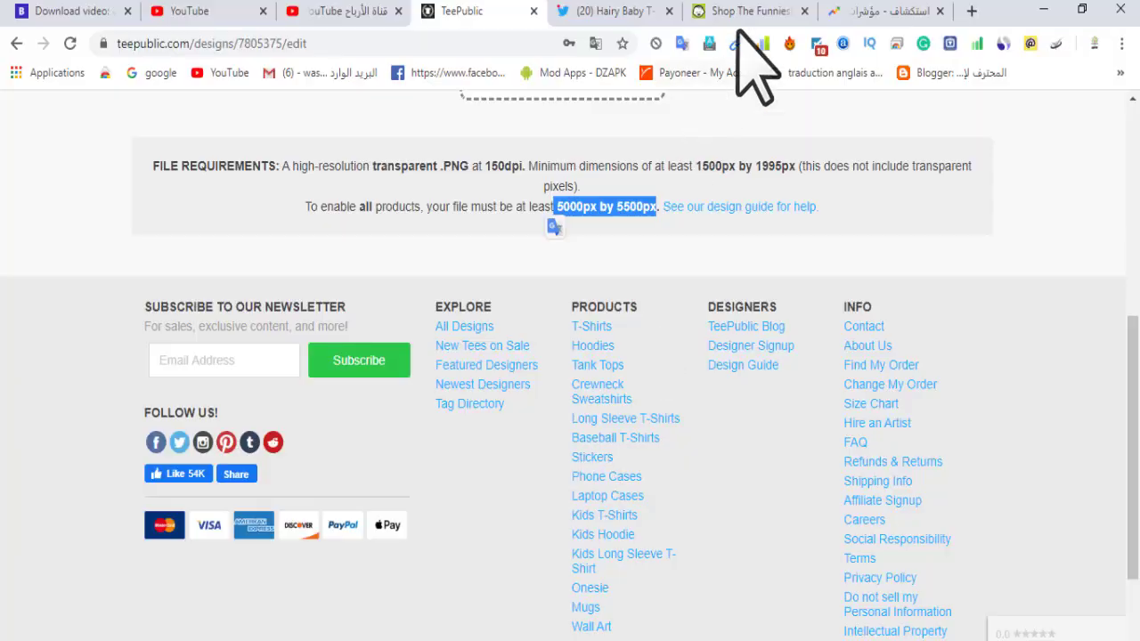
click(875, 13)
scroll(745, 356, down, 5)
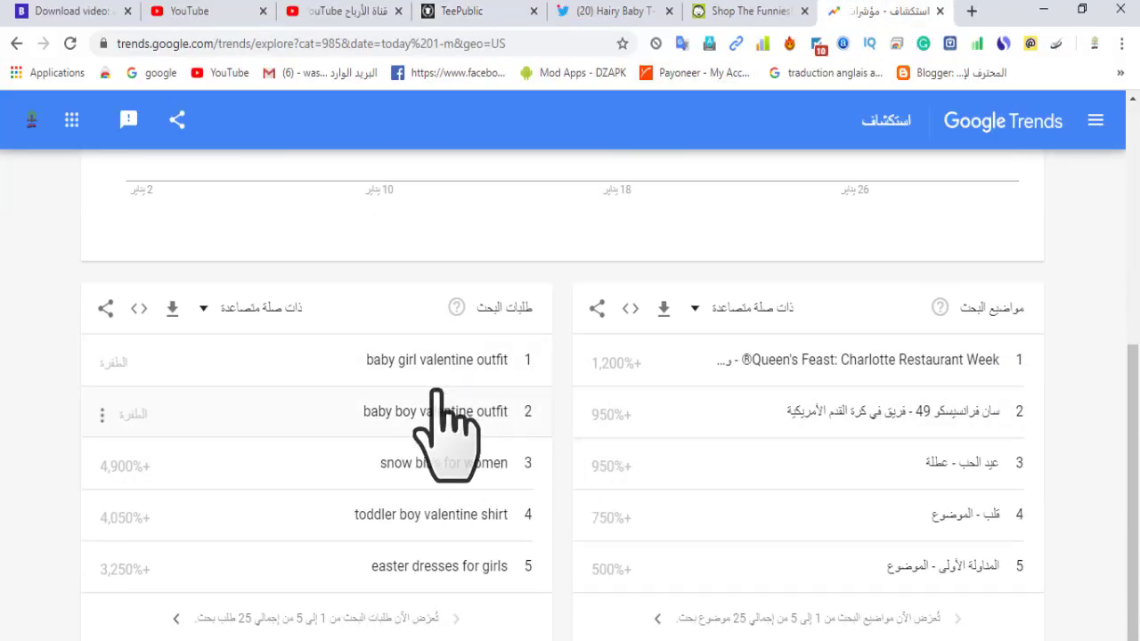
click(619, 11)
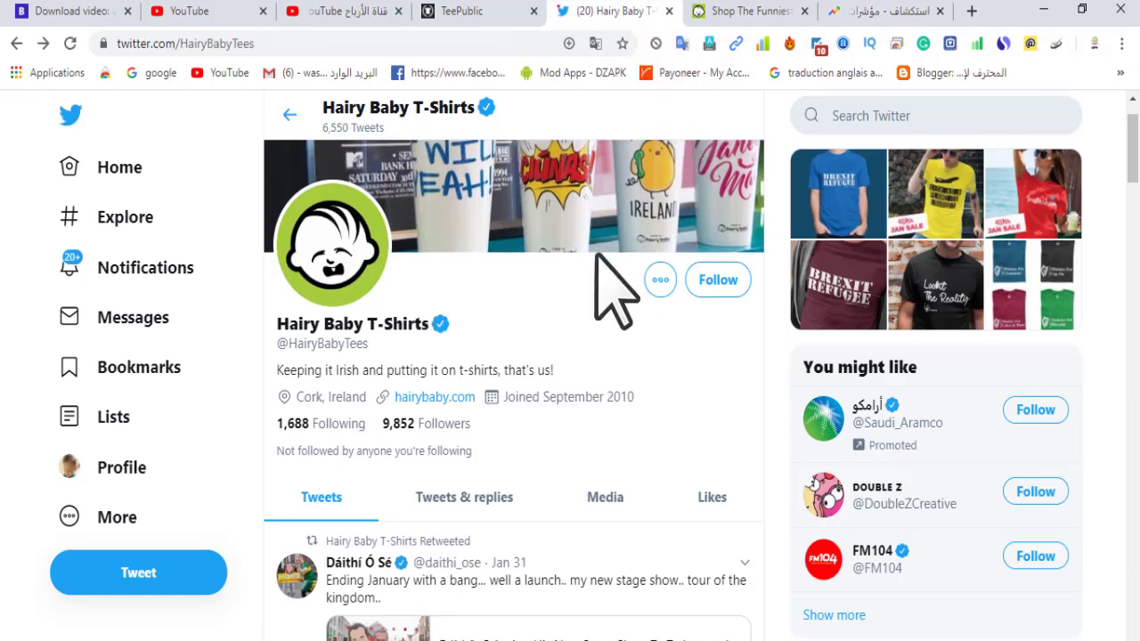
click(478, 12)
scroll(547, 223, up, 5)
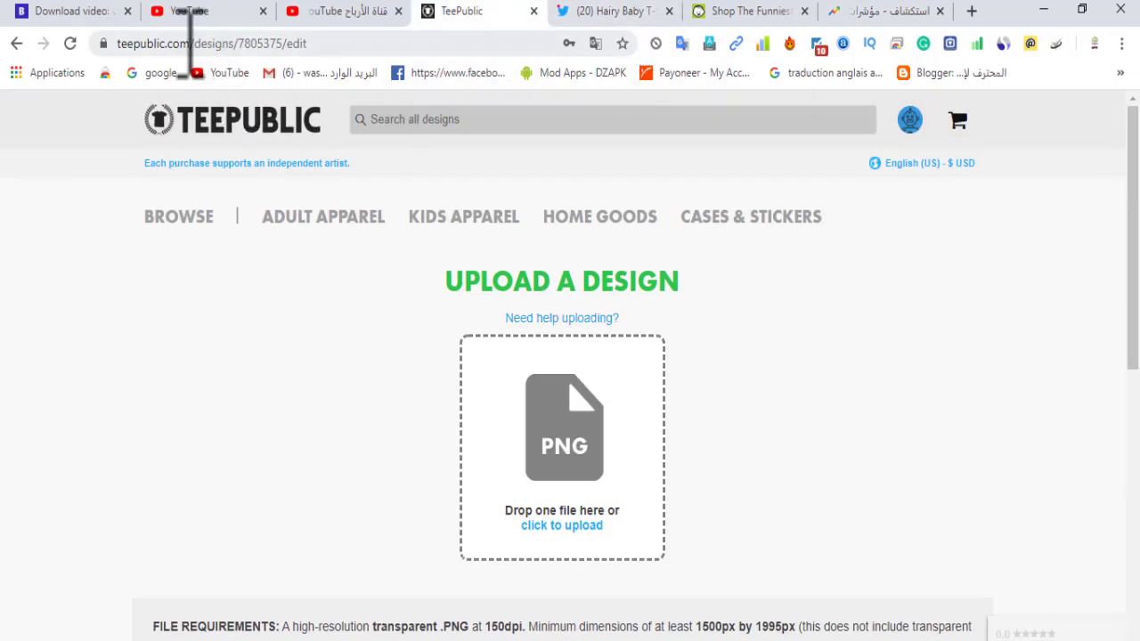
drag(189, 44, 114, 44)
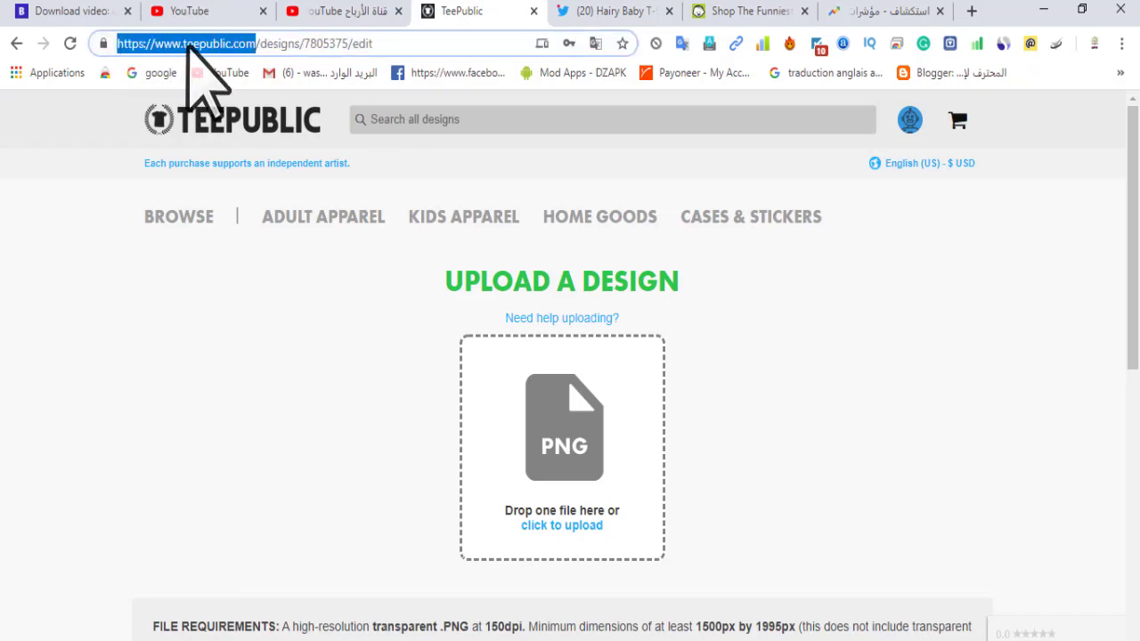
right_click(189, 45)
click(263, 176)
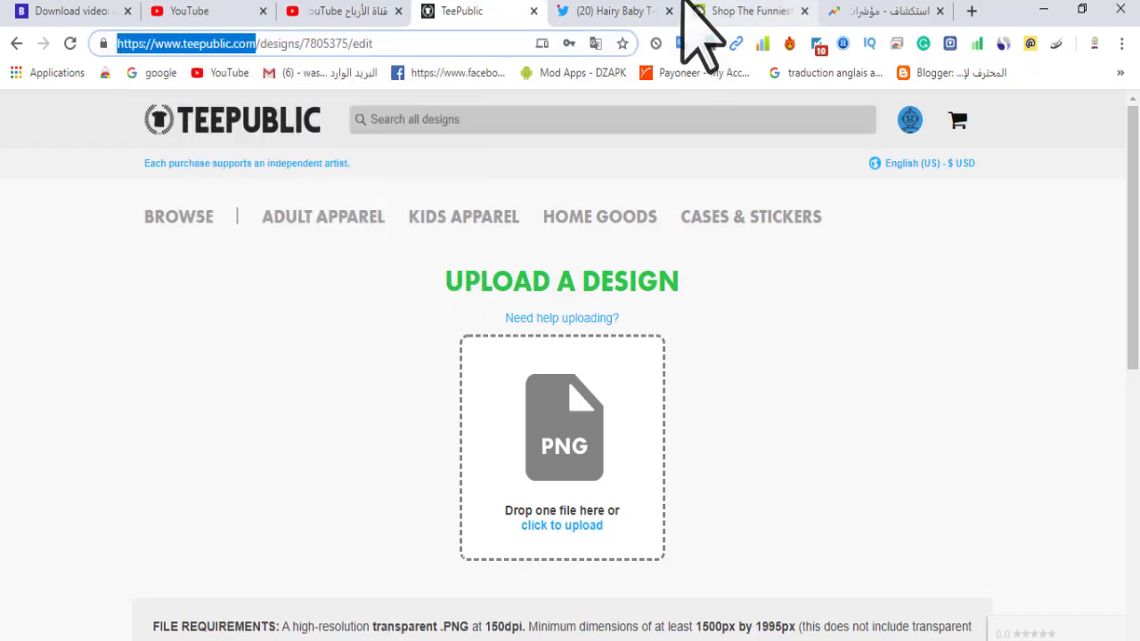
click(624, 11)
click(715, 11)
right_click(412, 45)
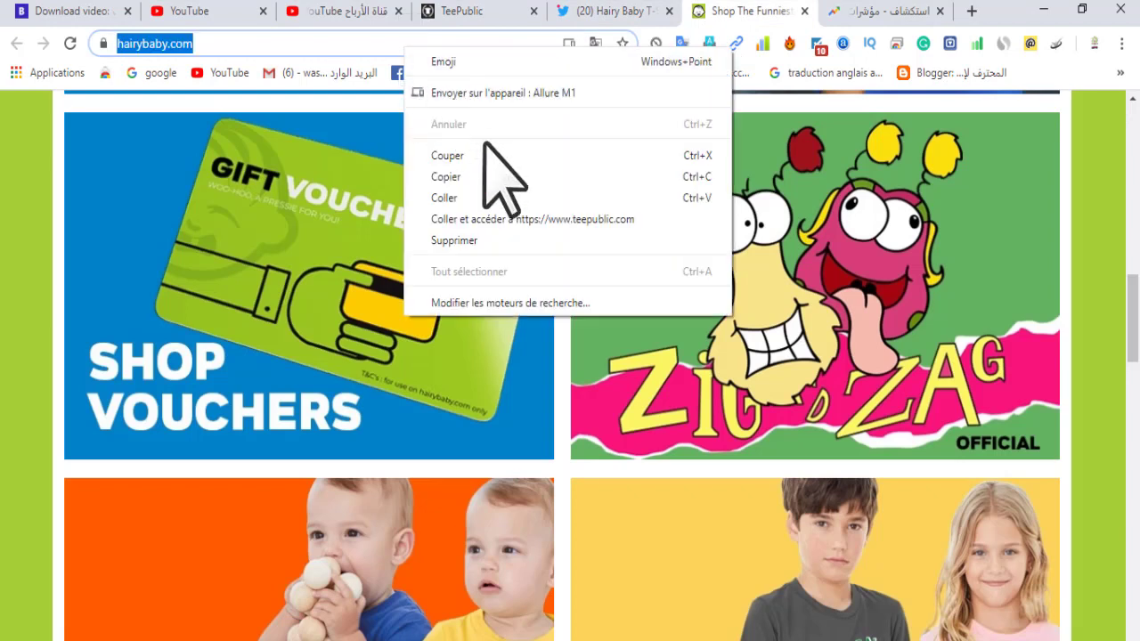
click(499, 219)
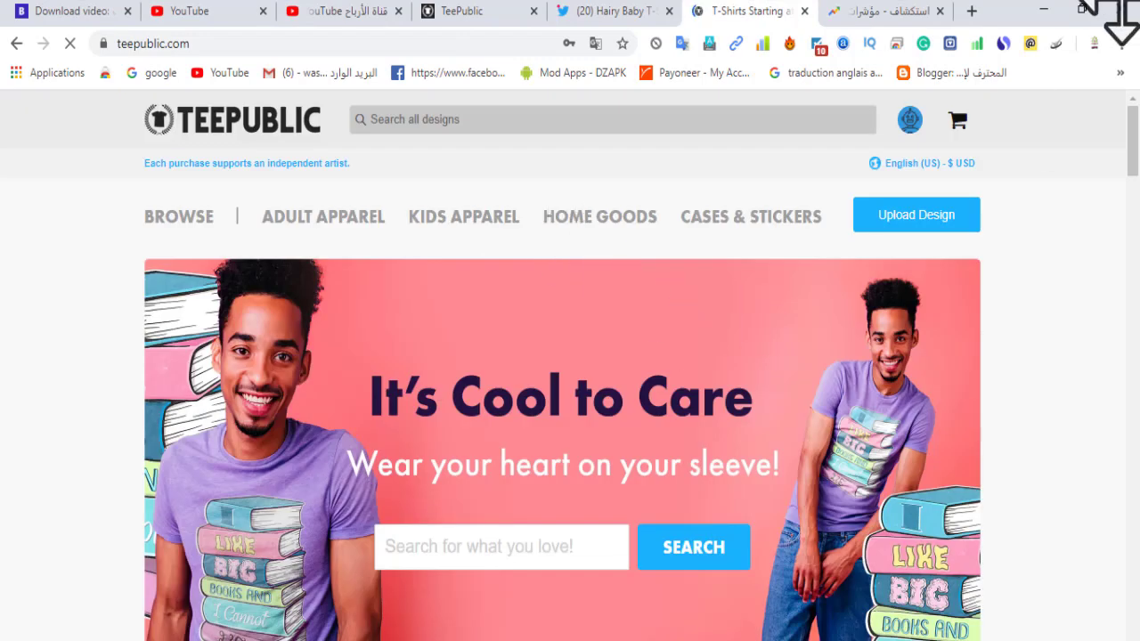
Step: Load amazon.com in the browser tab showing Google Trends
click(891, 11)
click(431, 43)
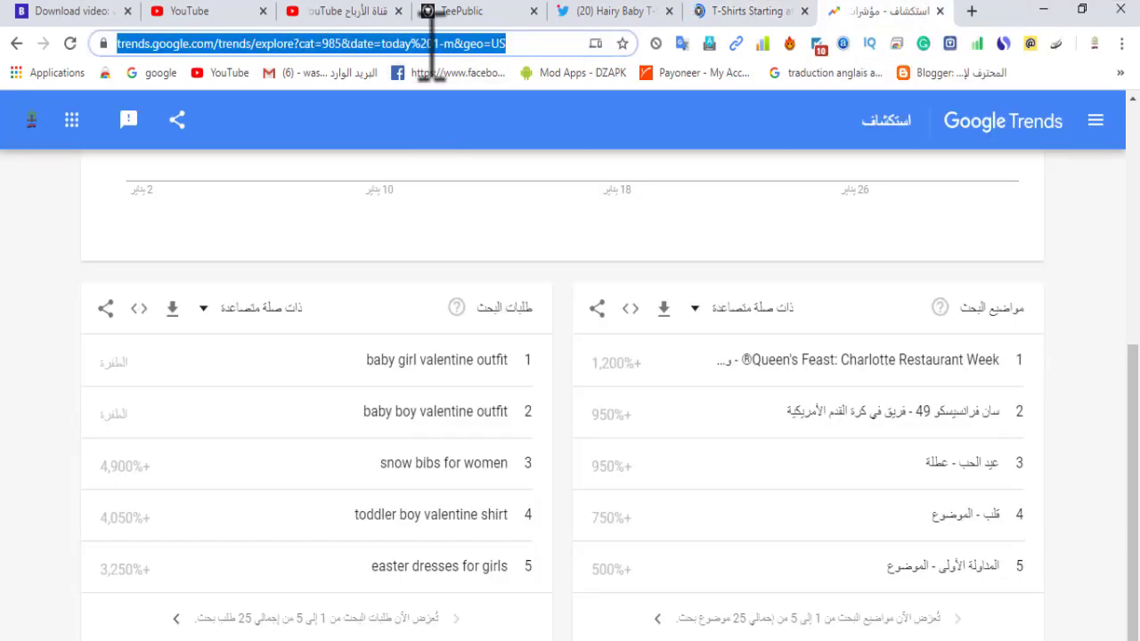
text(amazon.com)
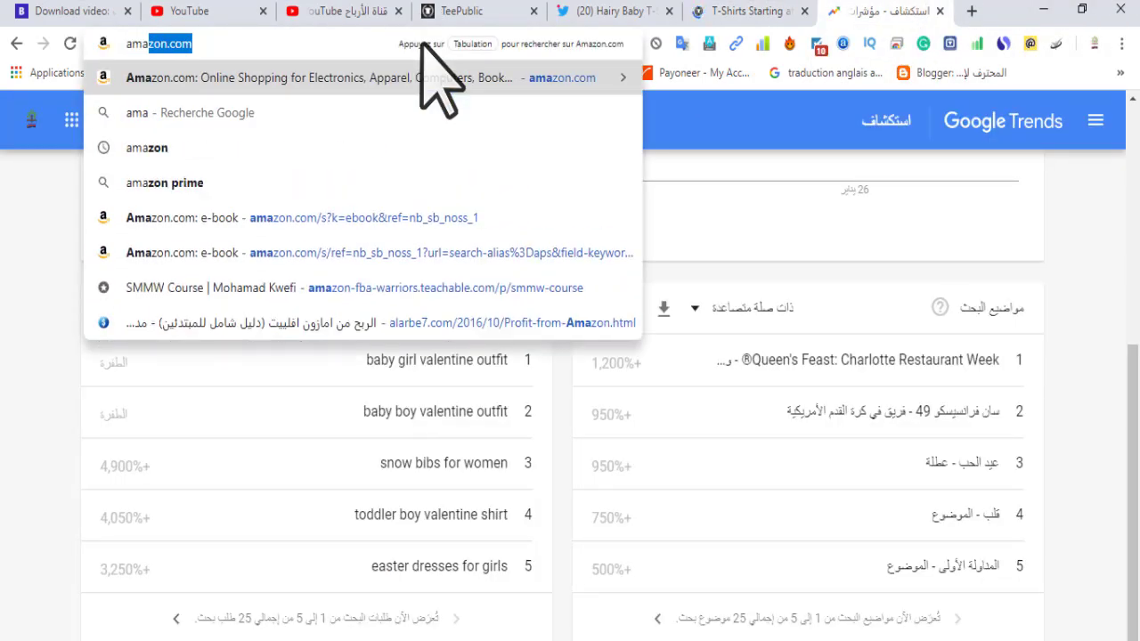
key(Return)
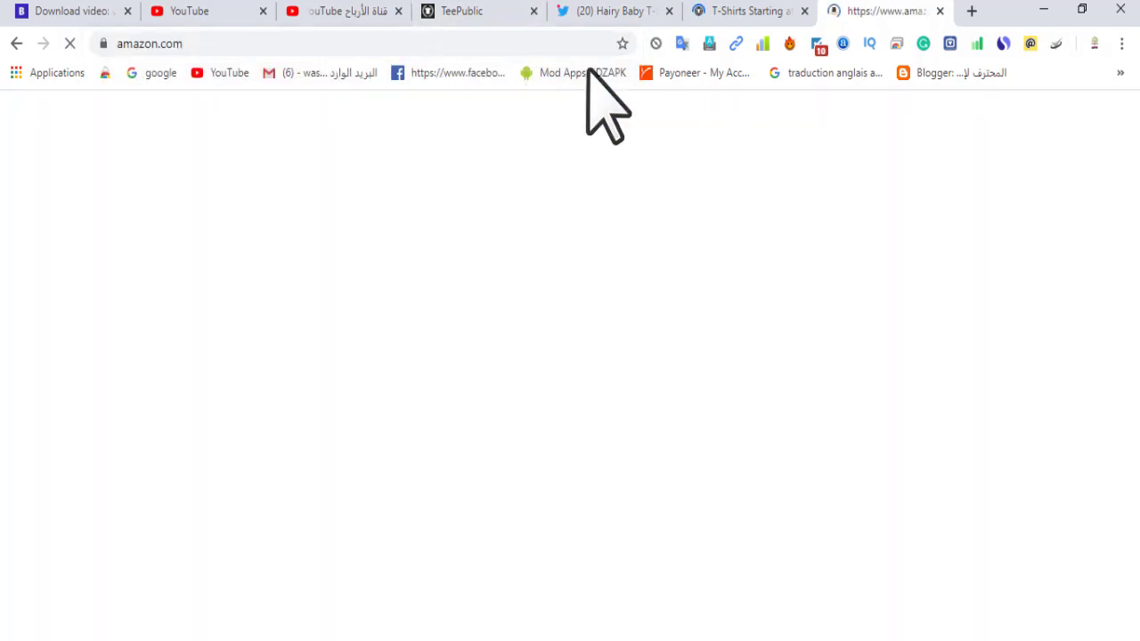
Step: Return to the TeePublic home page and open its T-Shirts category
click(588, 11)
click(750, 11)
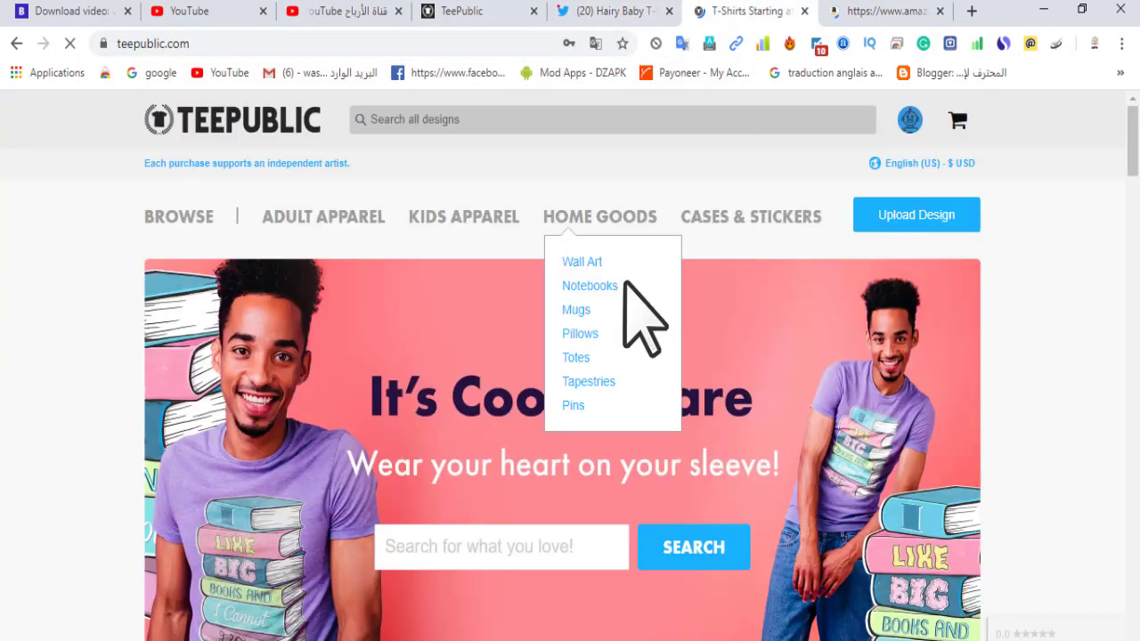
scroll(648, 334, down, 5)
scroll(648, 334, up, 5)
mouse_move(363, 131)
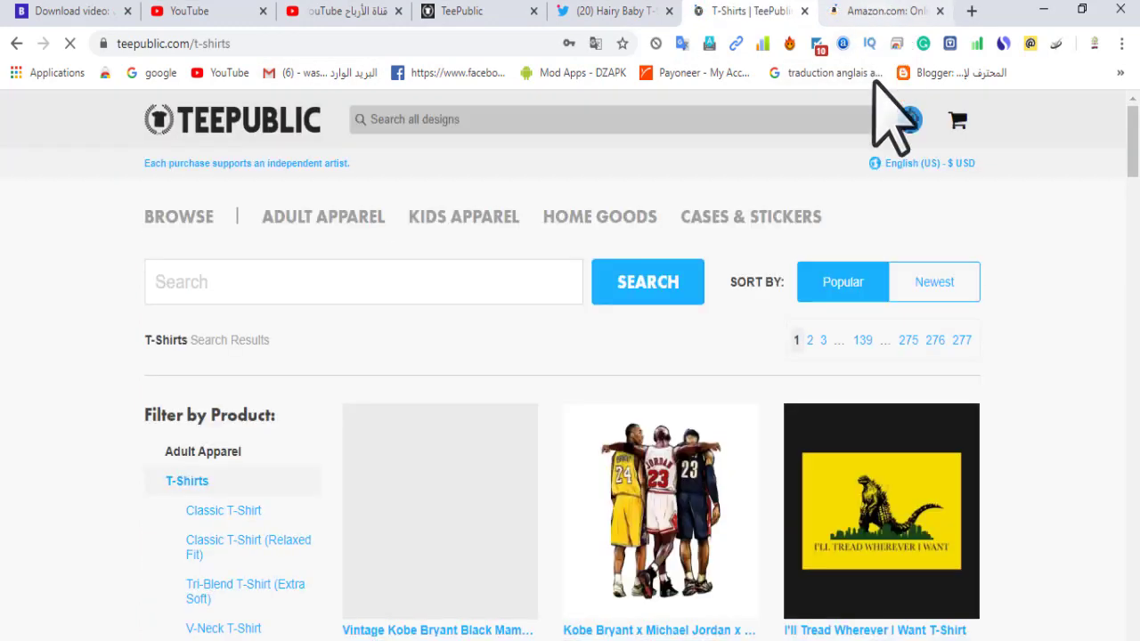
Step: Search Amazon for "t-shrit" using the suggested query
click(881, 11)
click(257, 116)
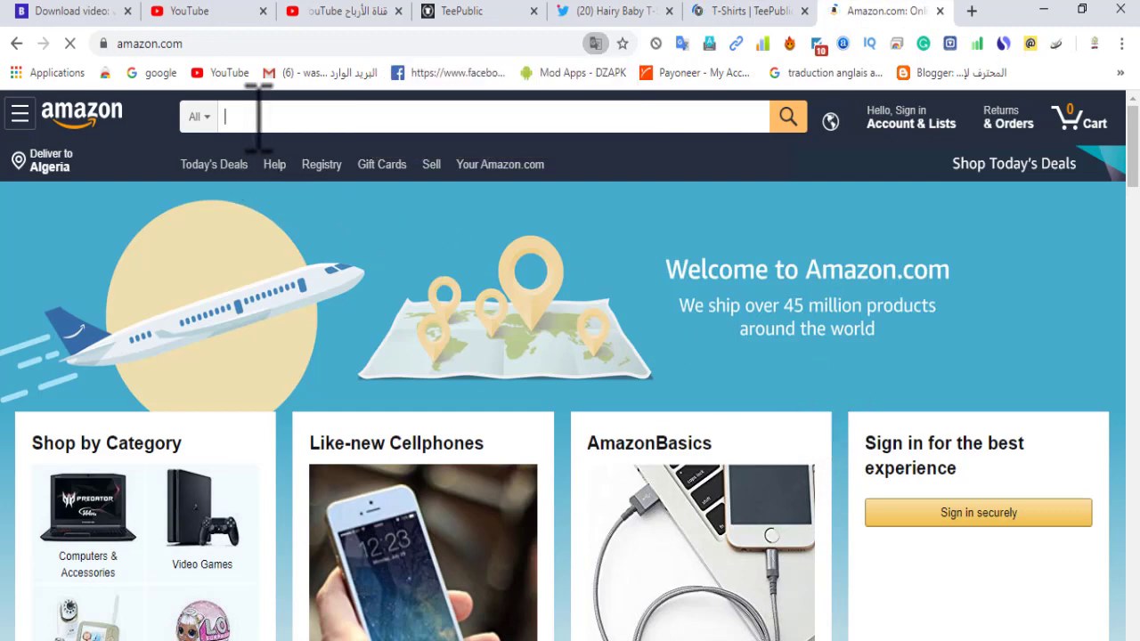
text(t)
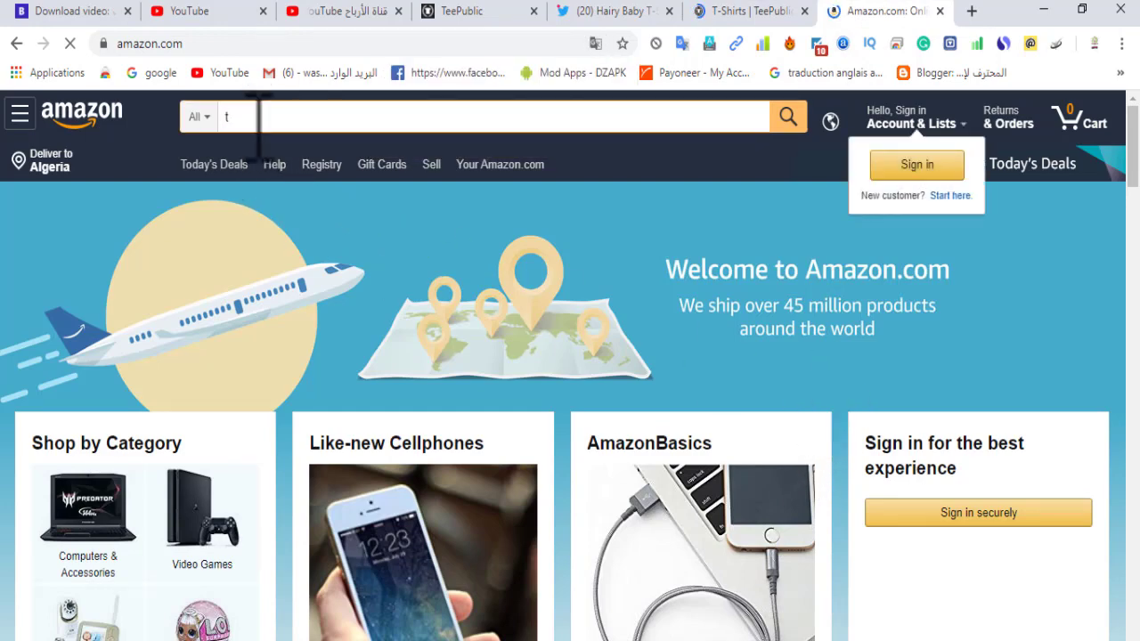
text(-shr)
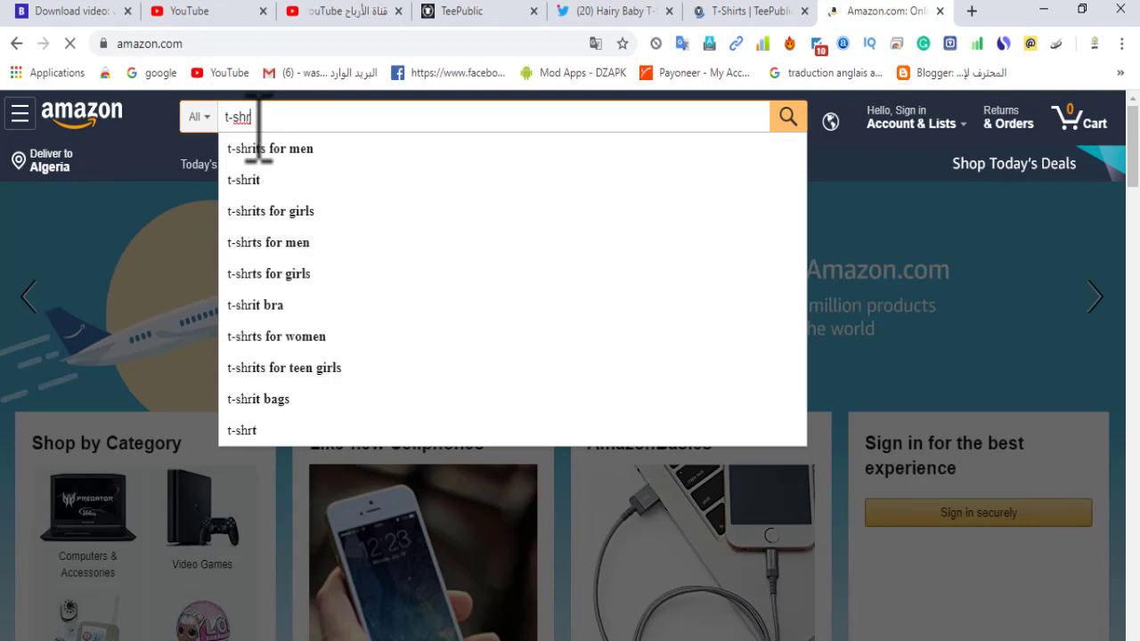
click(234, 179)
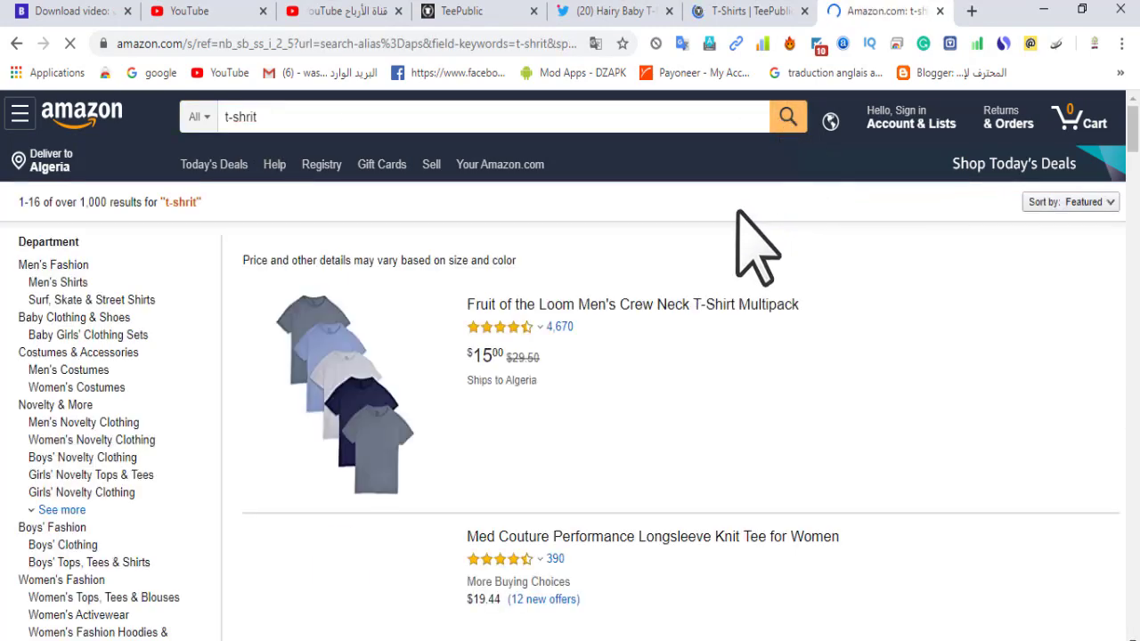
mouse_move(503, 327)
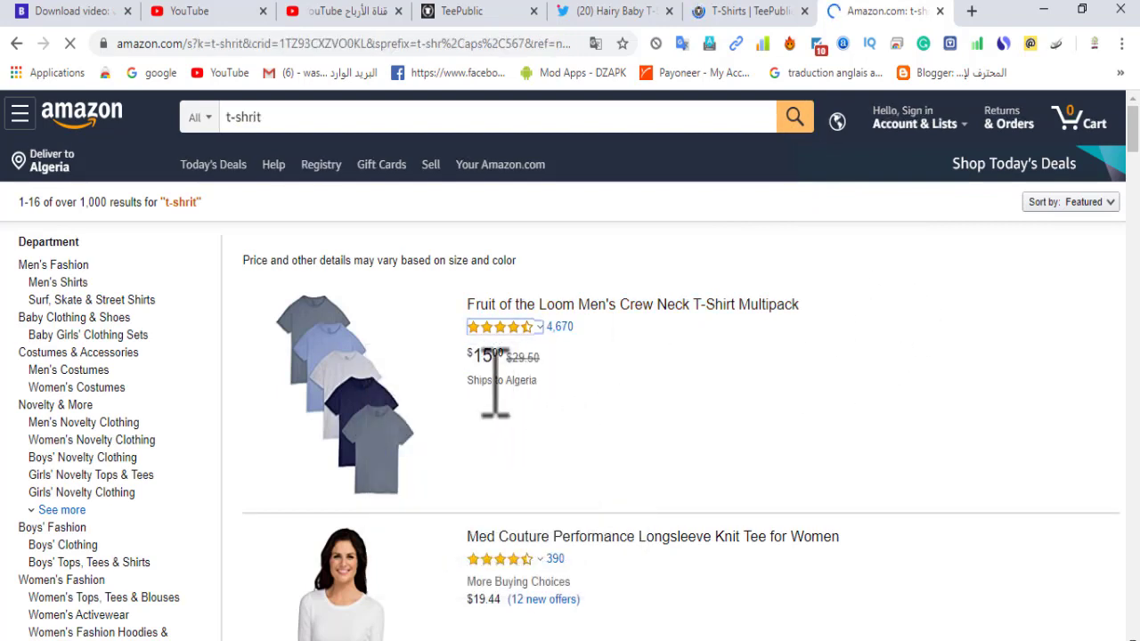
Step: Check the sort options of the Amazon results and translate the page into Arabic
click(1096, 203)
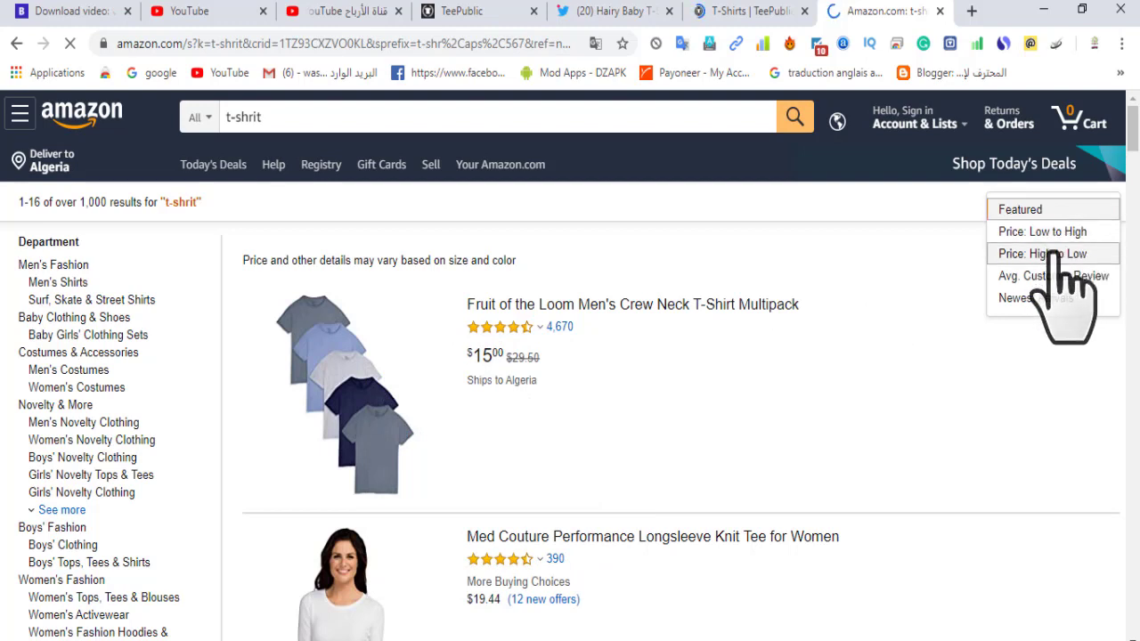
right_click(830, 205)
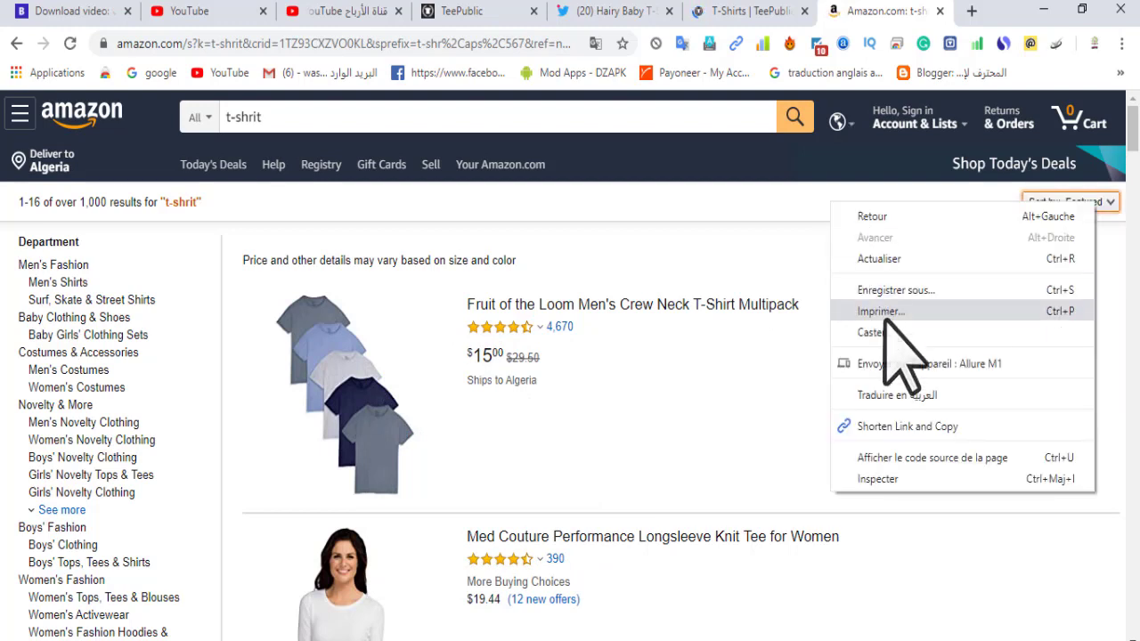
click(882, 396)
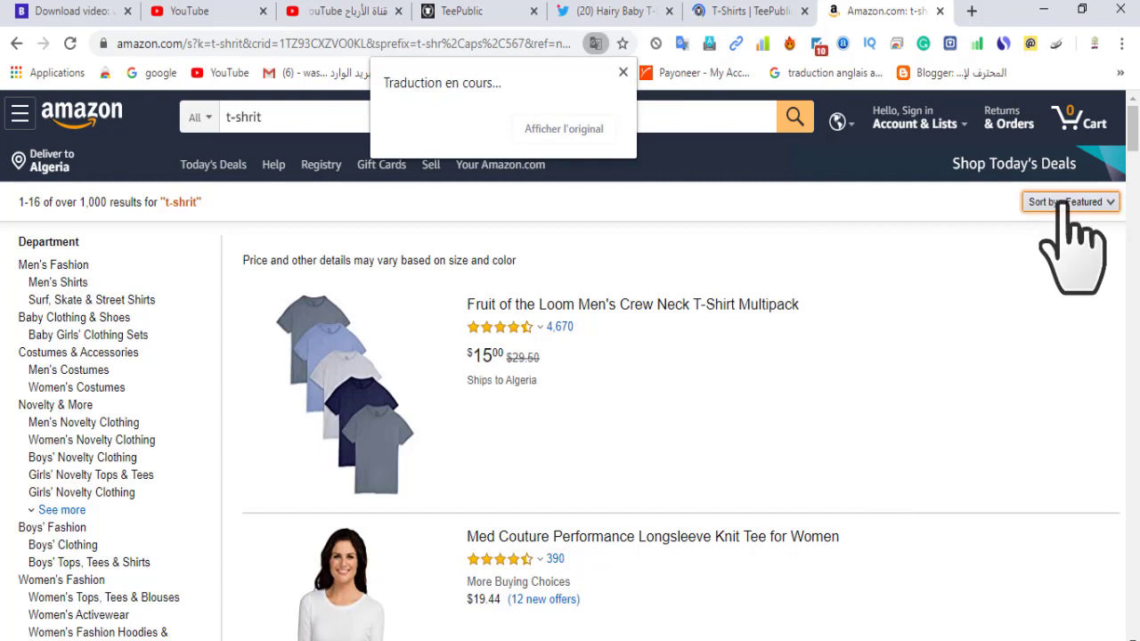
Step: Sort the Amazon shirt results by price from high to low and view the first products
click(1103, 203)
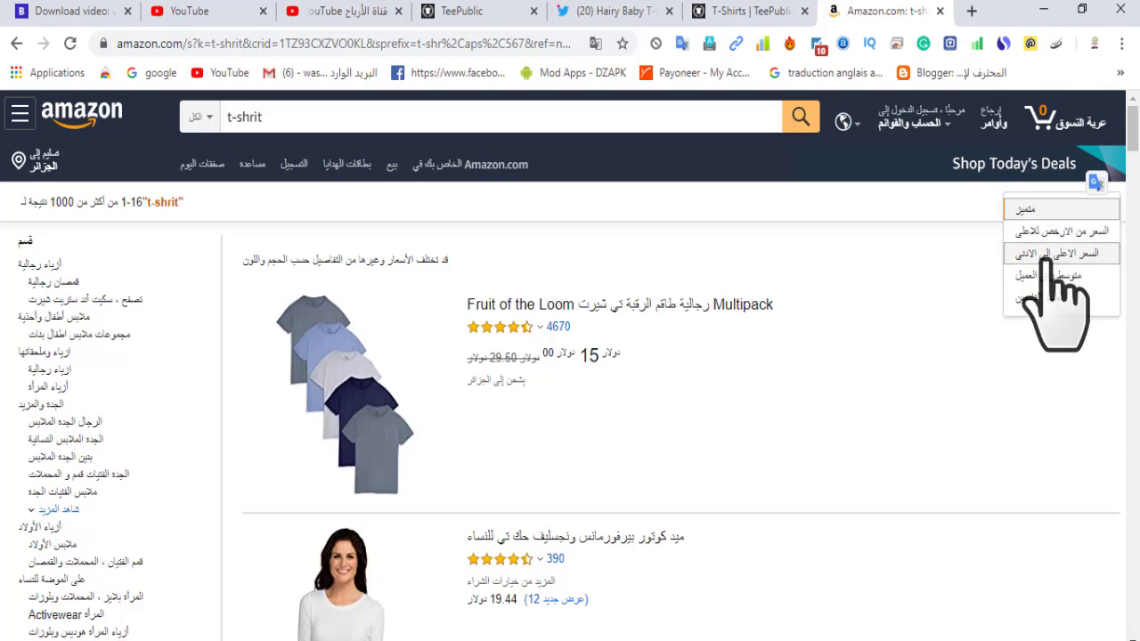
click(1049, 257)
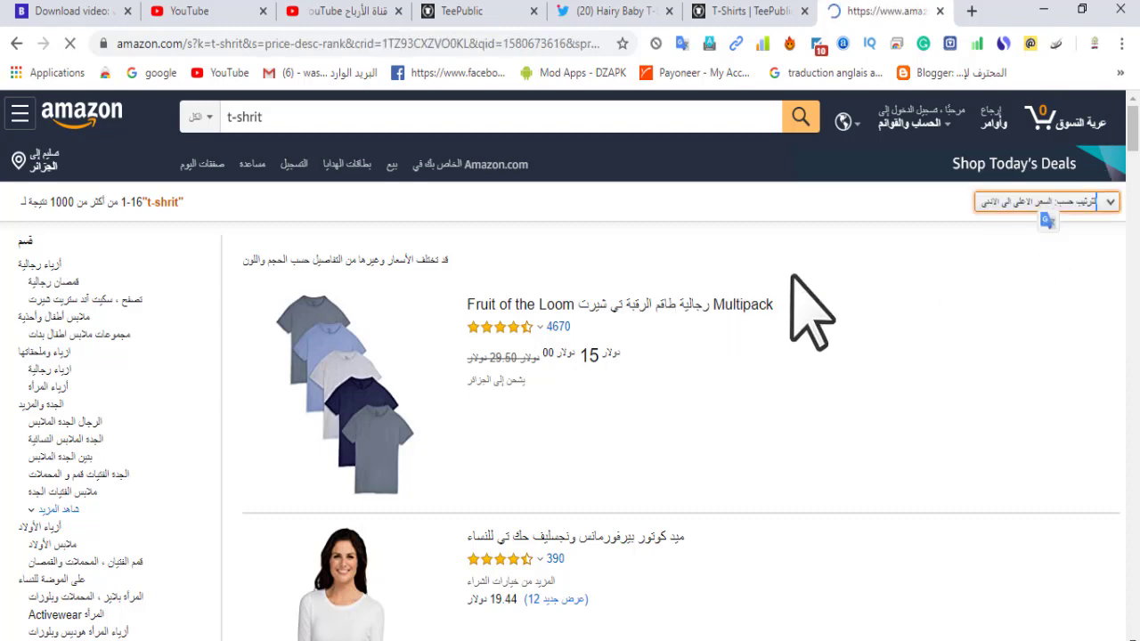
scroll(566, 327, down, 1)
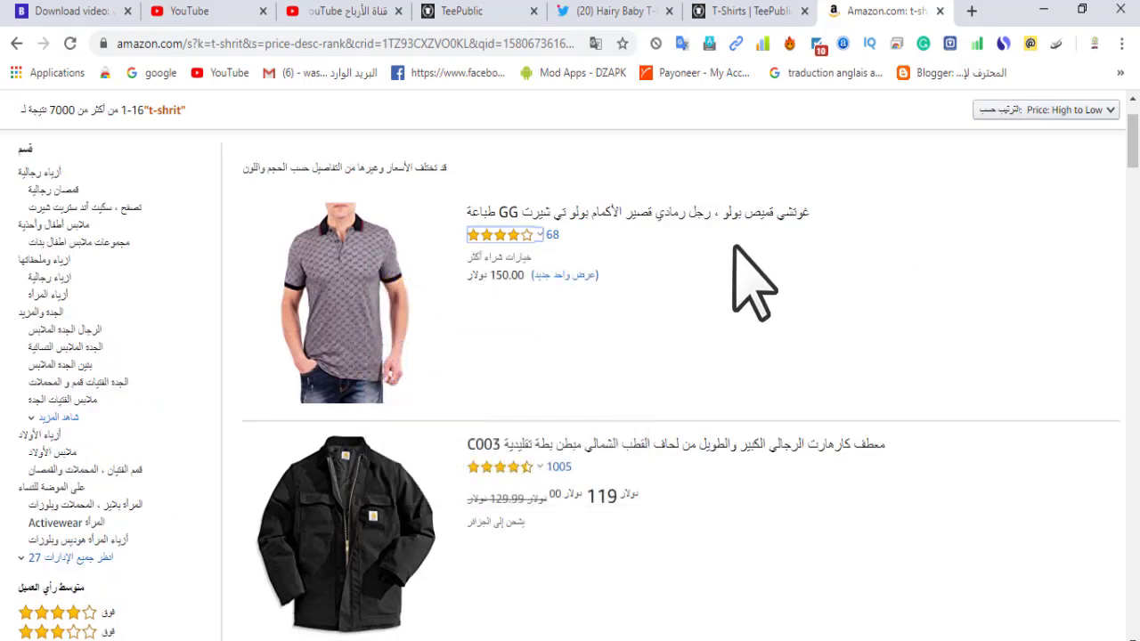
Step: Sort the Amazon shirt results by price from low to high and look through the listed designs
click(1094, 112)
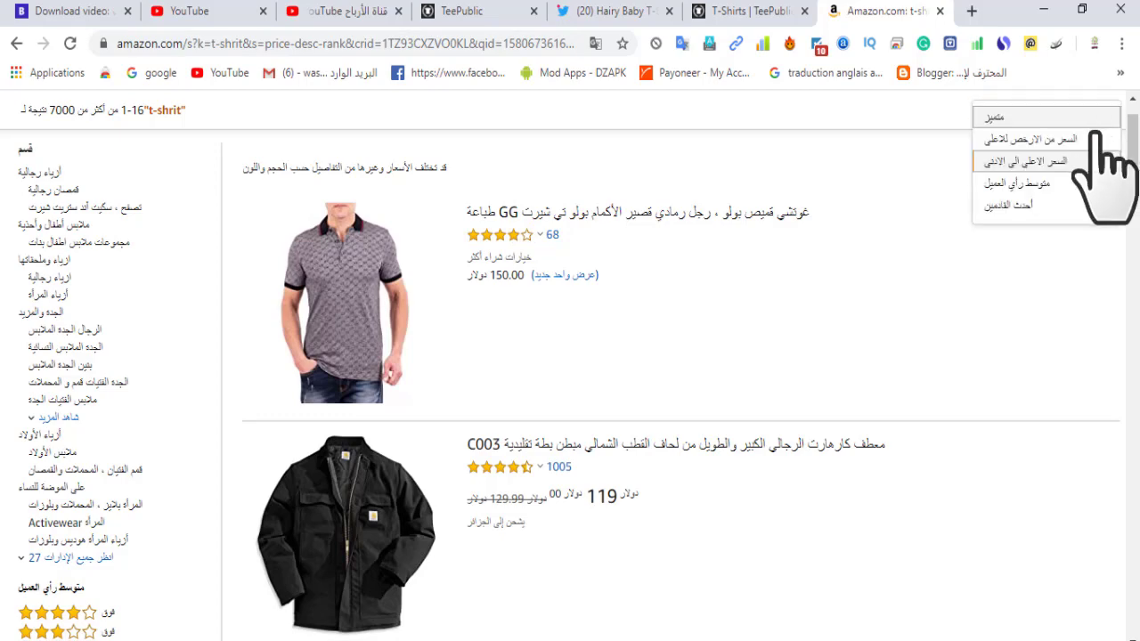
click(1033, 143)
scroll(738, 433, down, 2)
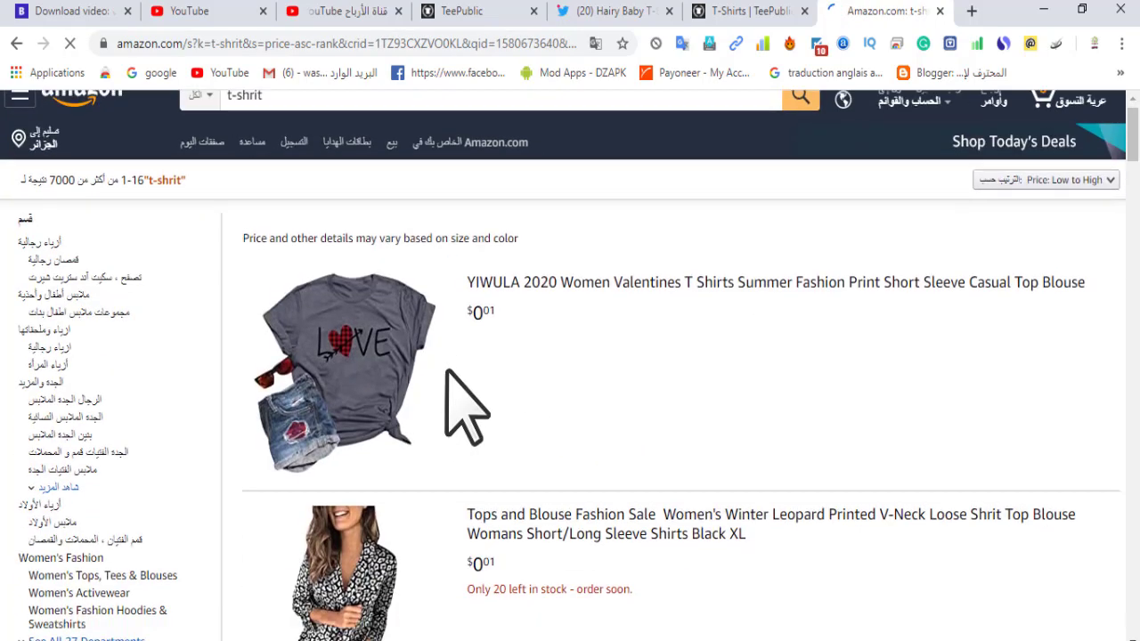
scroll(481, 410, down, 4)
scroll(437, 418, down, 3)
scroll(433, 407, up, 7)
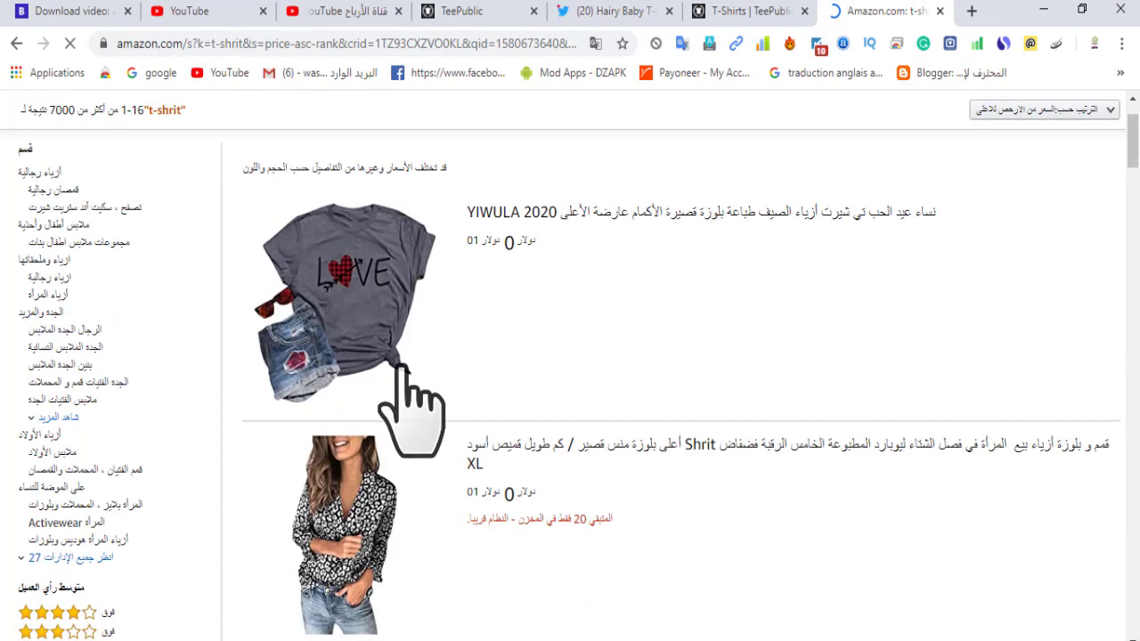
Step: Extend the Amazon search to "t-shrit men" and run it
click(264, 121)
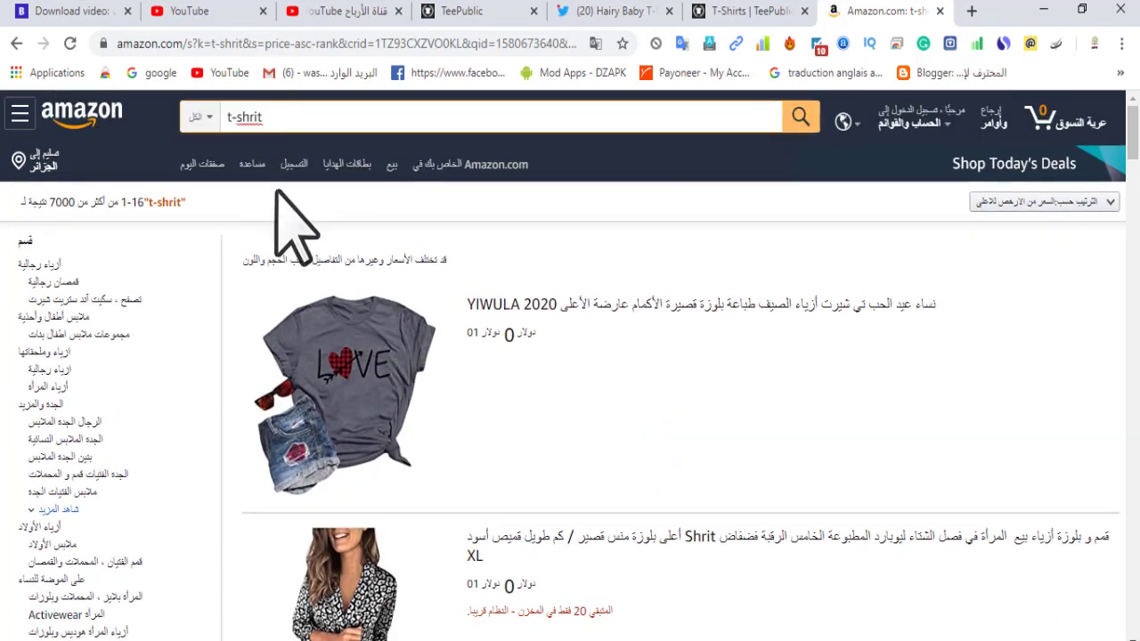
text(me)
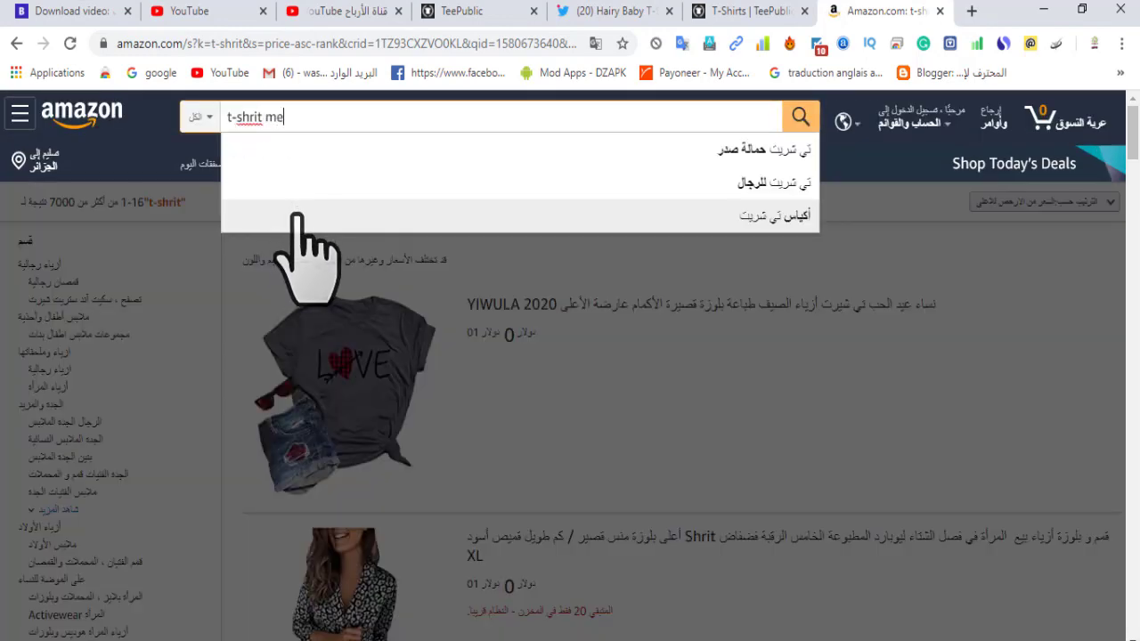
text(n)
key(Return)
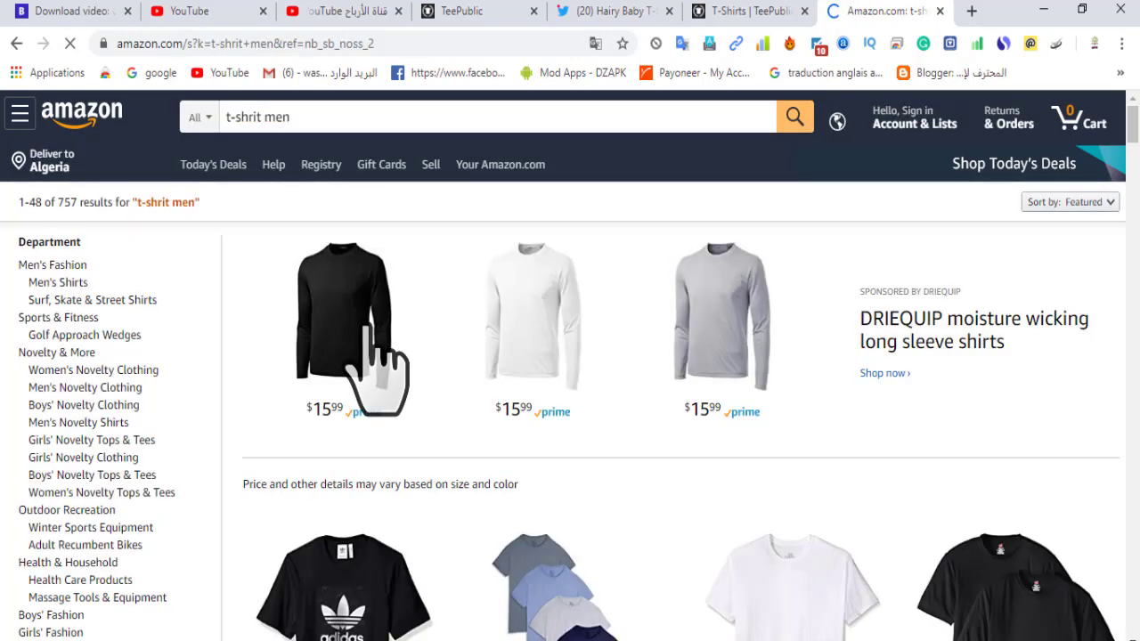
Step: Look through the Amazon results for men's T-shirts to examine the listed designs, prices and ratings
scroll(374, 377, down, 3)
scroll(374, 383, up, 3)
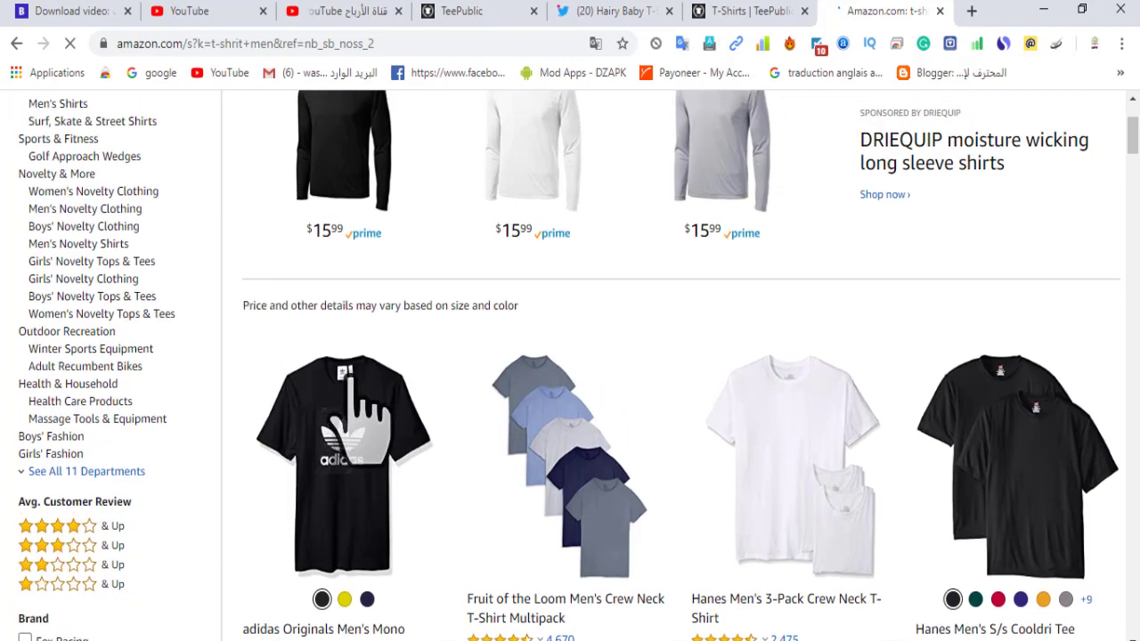
scroll(534, 335, down, 3)
scroll(535, 334, down, 6)
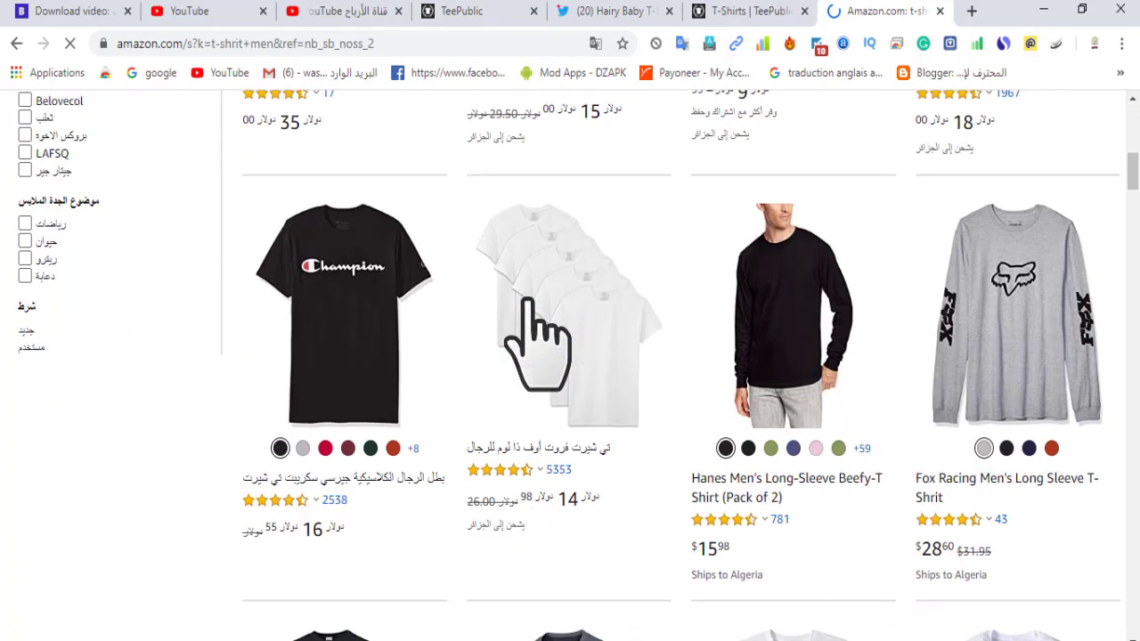
scroll(377, 307, down, 5)
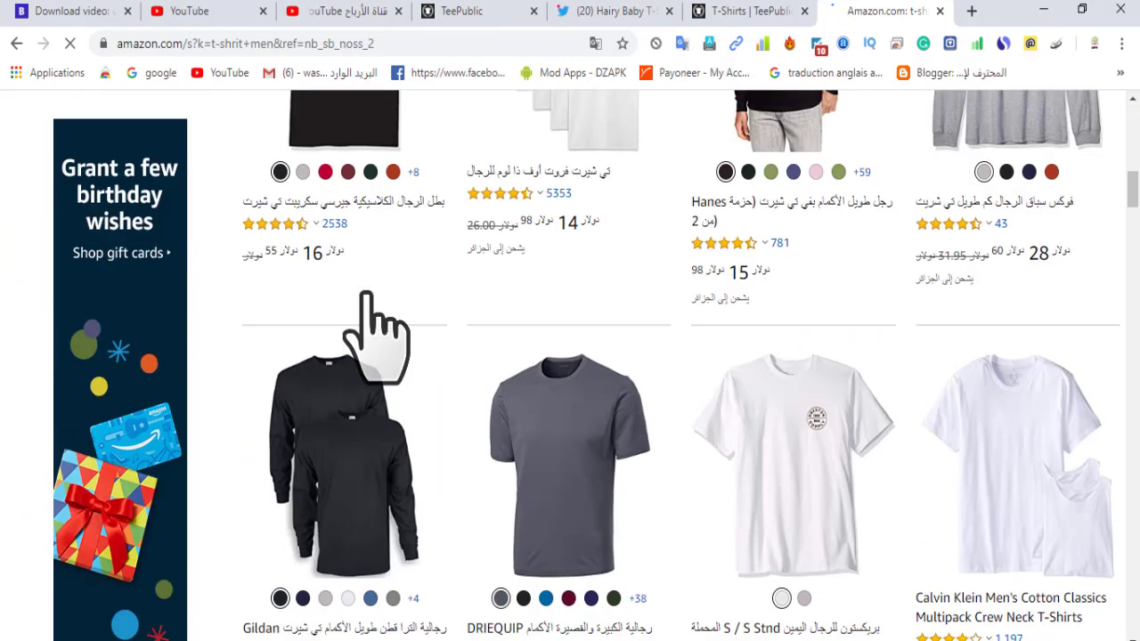
scroll(816, 242, down, 13)
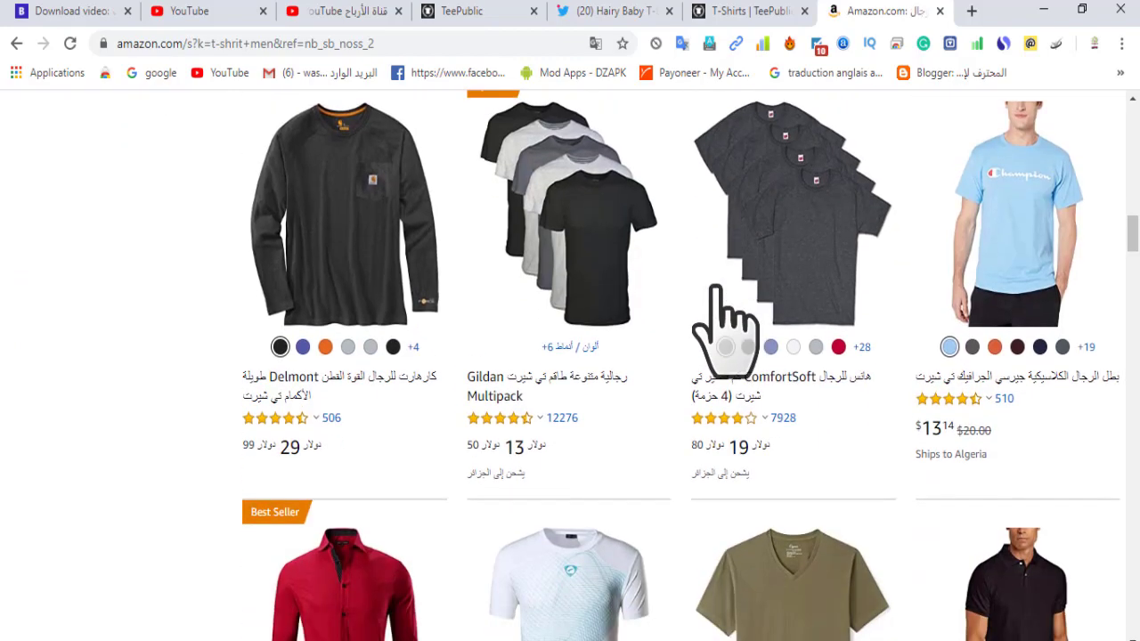
scroll(721, 326, down, 7)
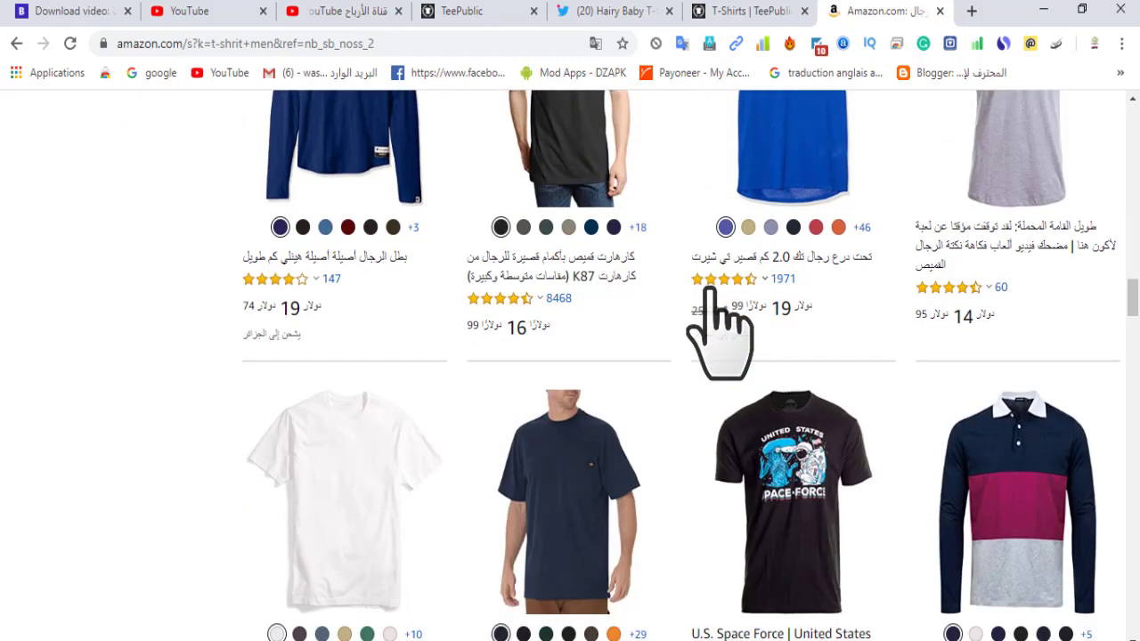
scroll(731, 321, up, 5)
scroll(730, 321, down, 1)
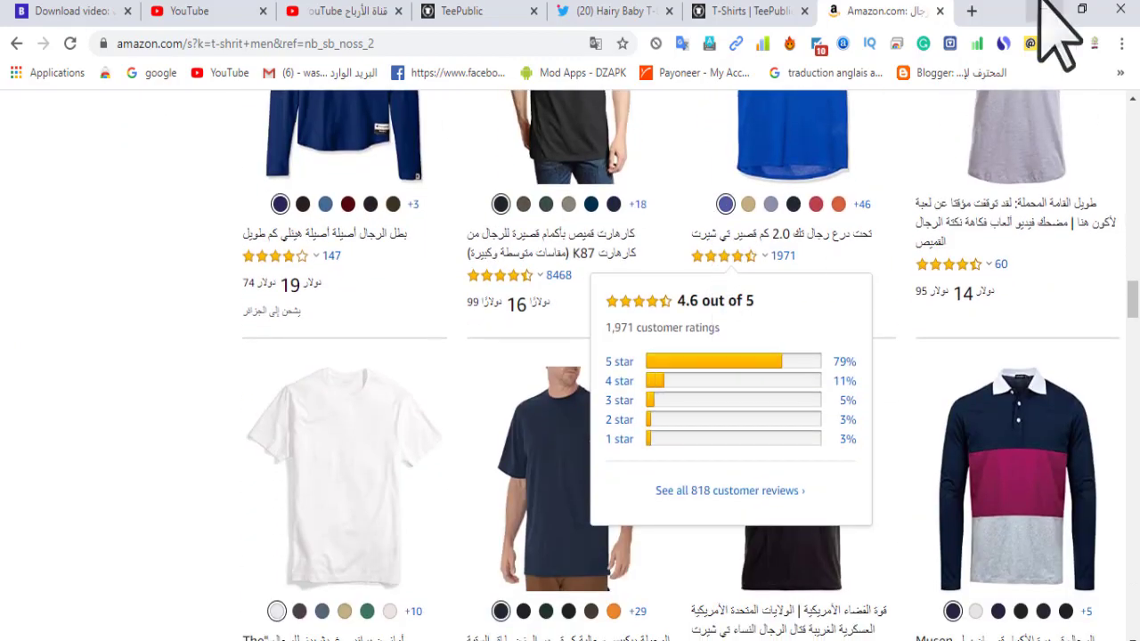
Step: Open ebay.com in a new browser tab
click(972, 11)
text(eb)
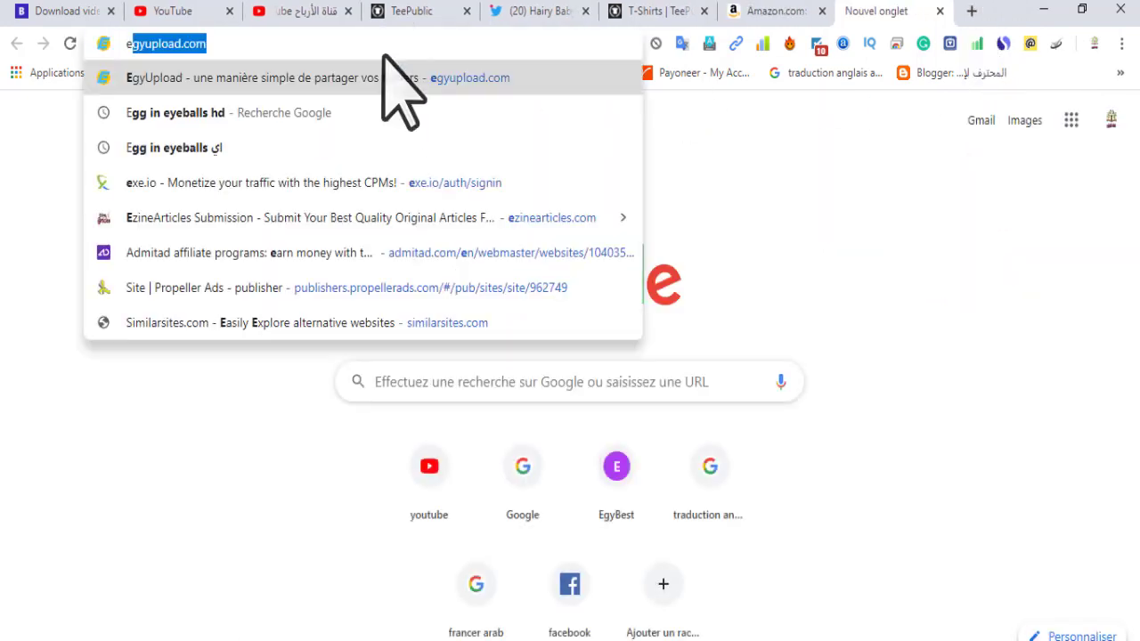
text(a)
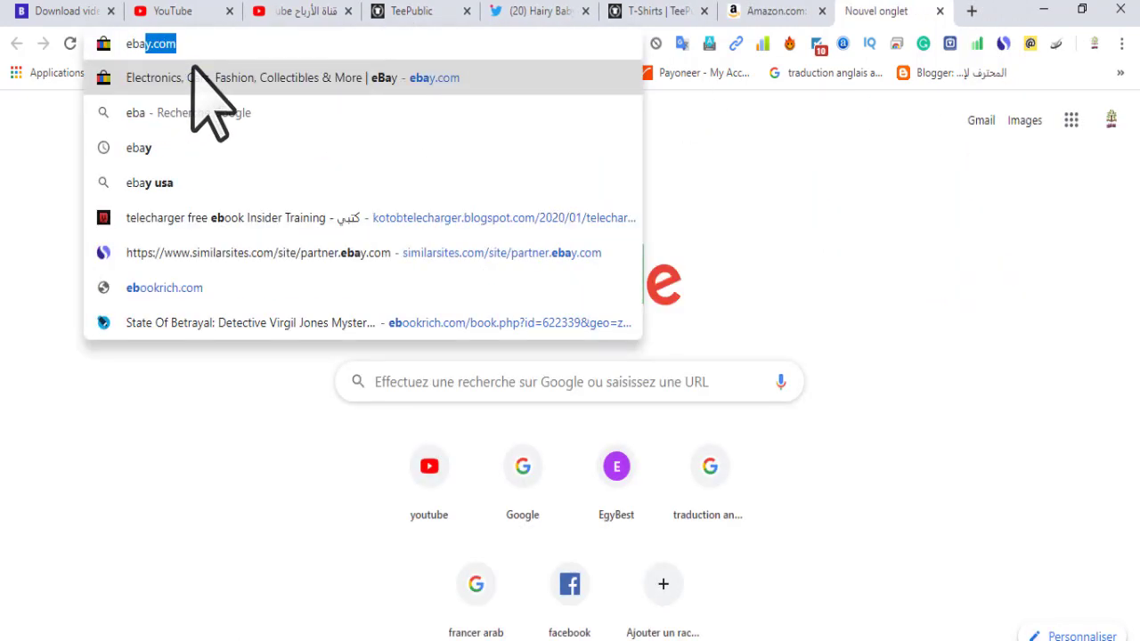
click(140, 83)
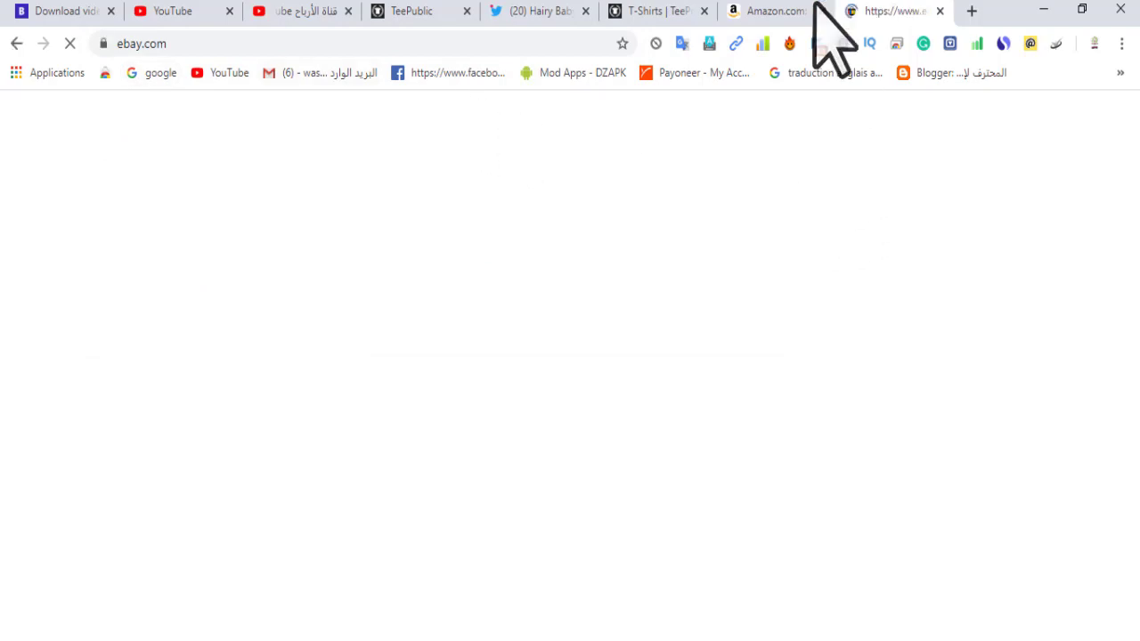
Step: Return to the Amazon results and examine more of the men's T-shirt designs further down the list
click(791, 11)
scroll(806, 303, down, 4)
scroll(779, 272, up, 2)
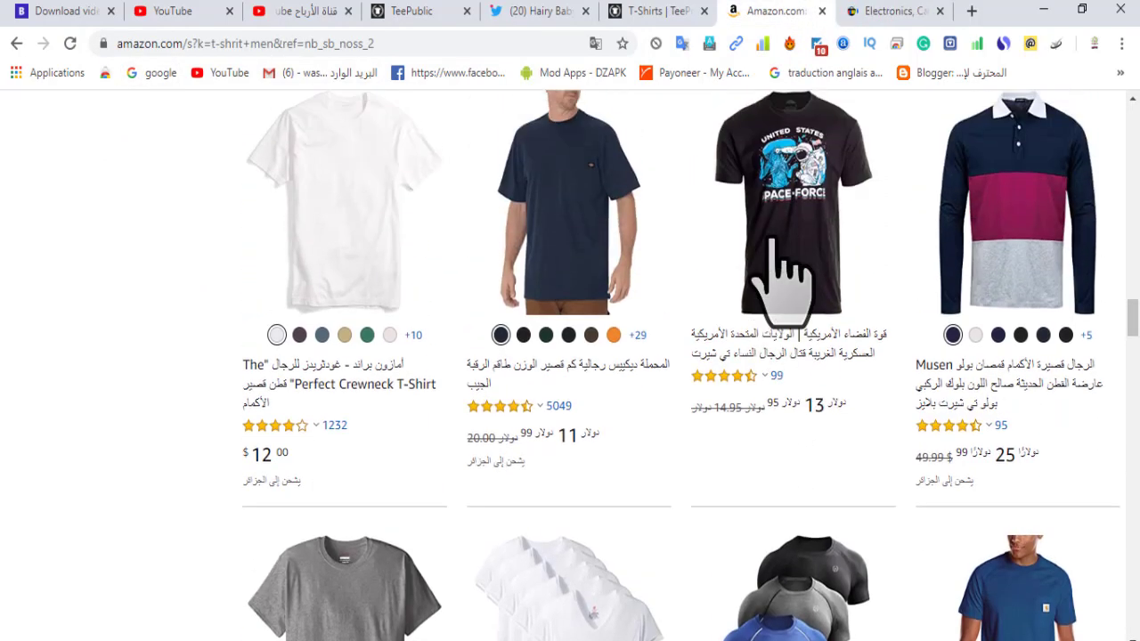
scroll(786, 178, down, 13)
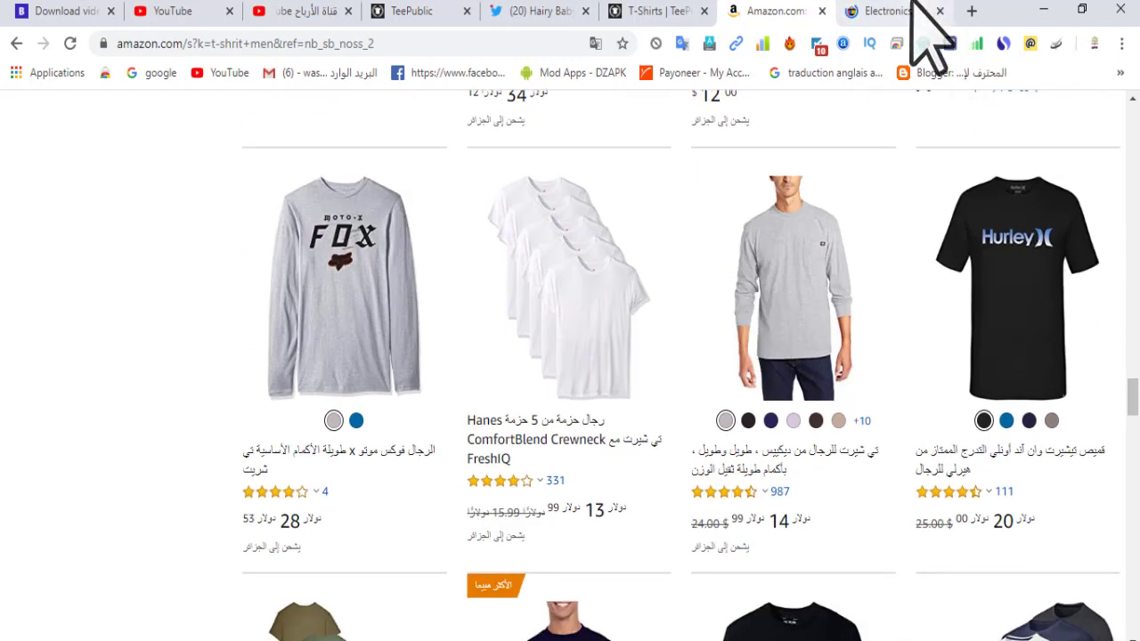
scroll(446, 321, down, 5)
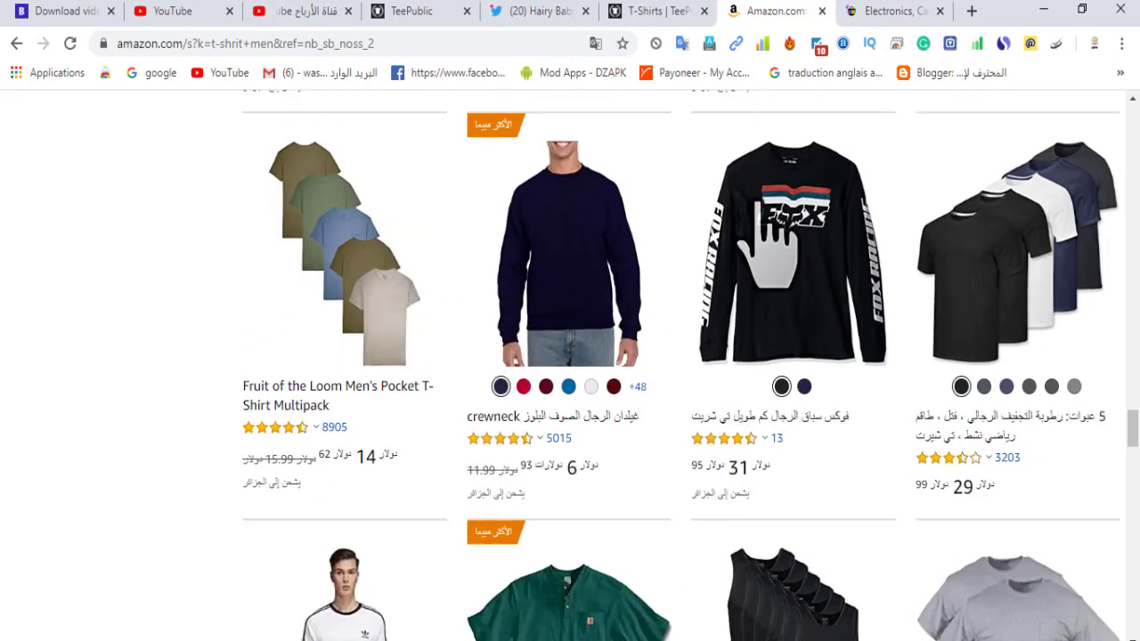
scroll(713, 267, down, 3)
Step: Switch to eBay, browse the "t-shirts" search results for design ideas, and return to the TeePublic page
click(877, 11)
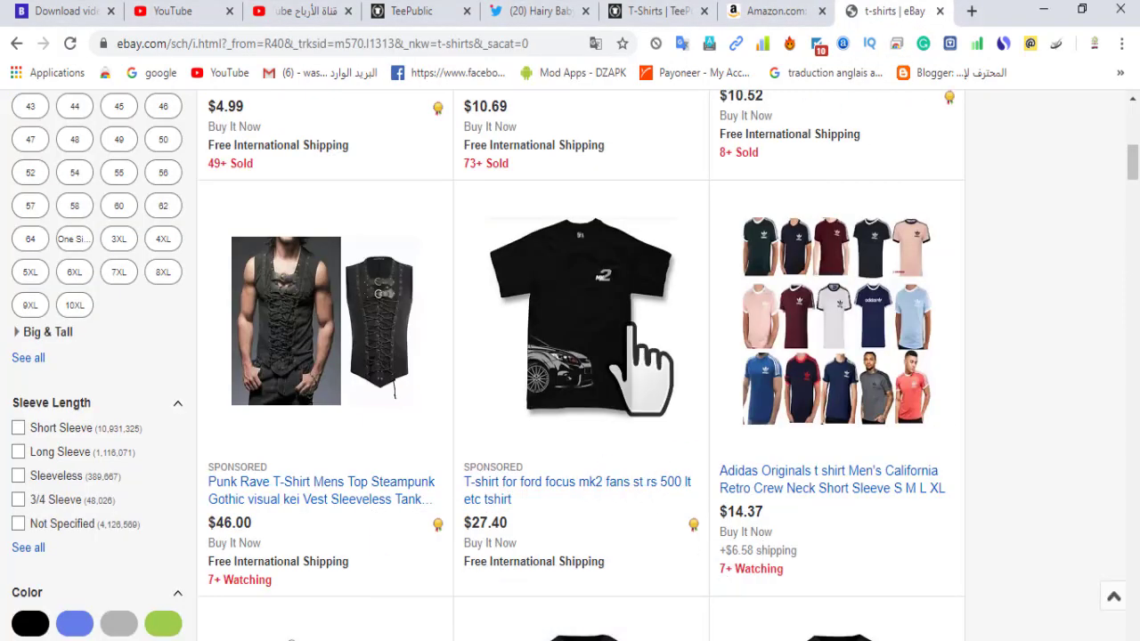
scroll(649, 383, down, 6)
scroll(885, 208, down, 6)
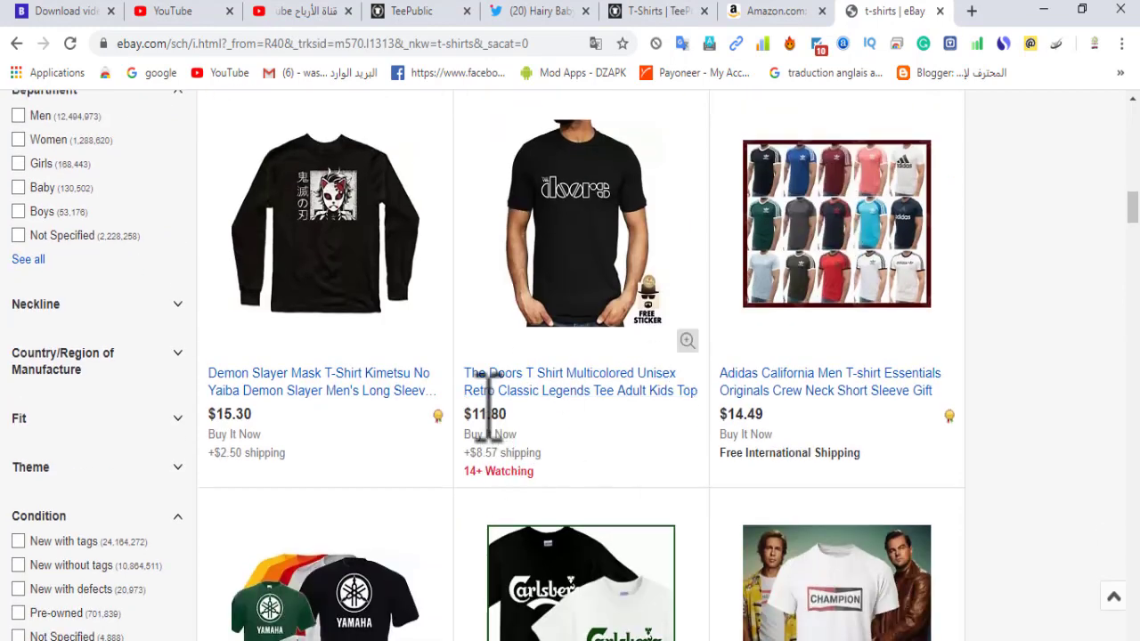
scroll(326, 383, down, 4)
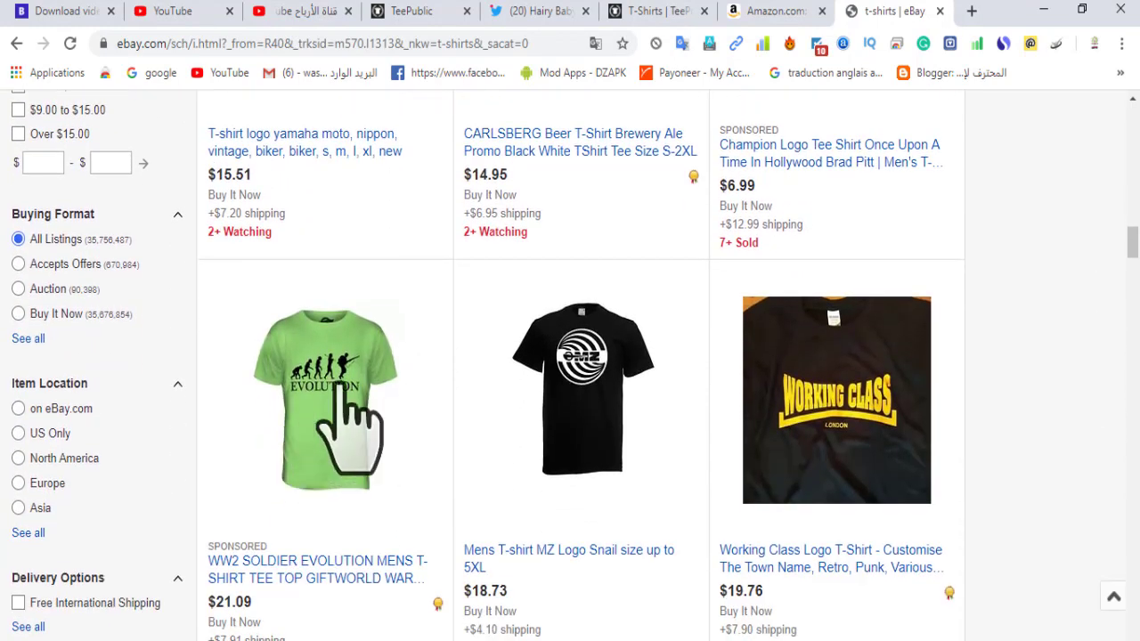
scroll(624, 427, down, 1)
scroll(855, 374, down, 7)
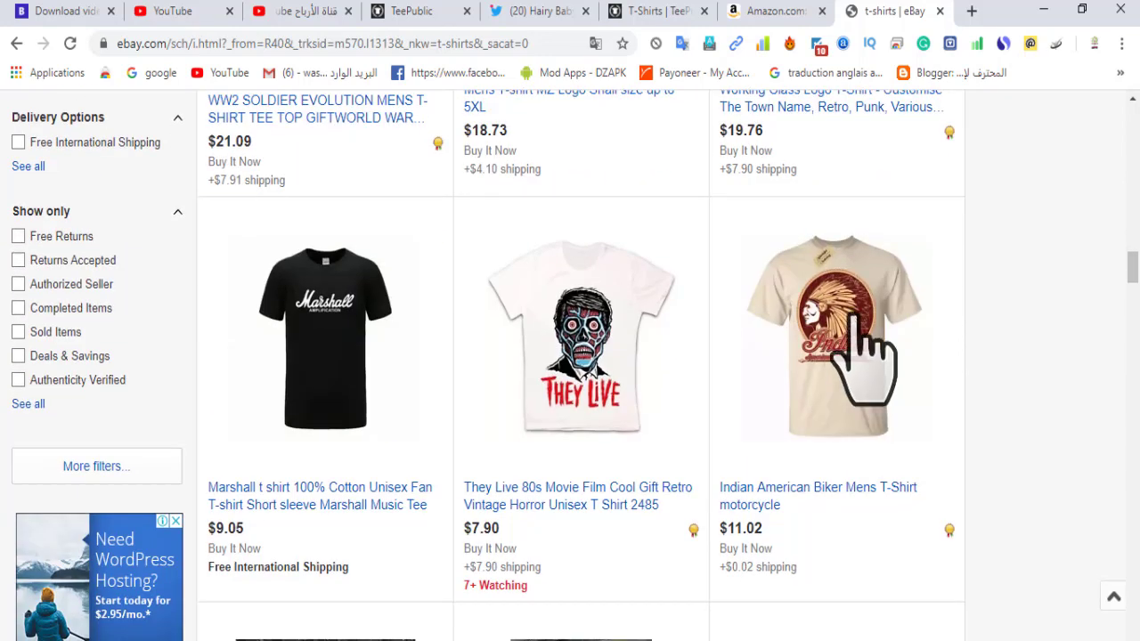
scroll(392, 437, down, 1)
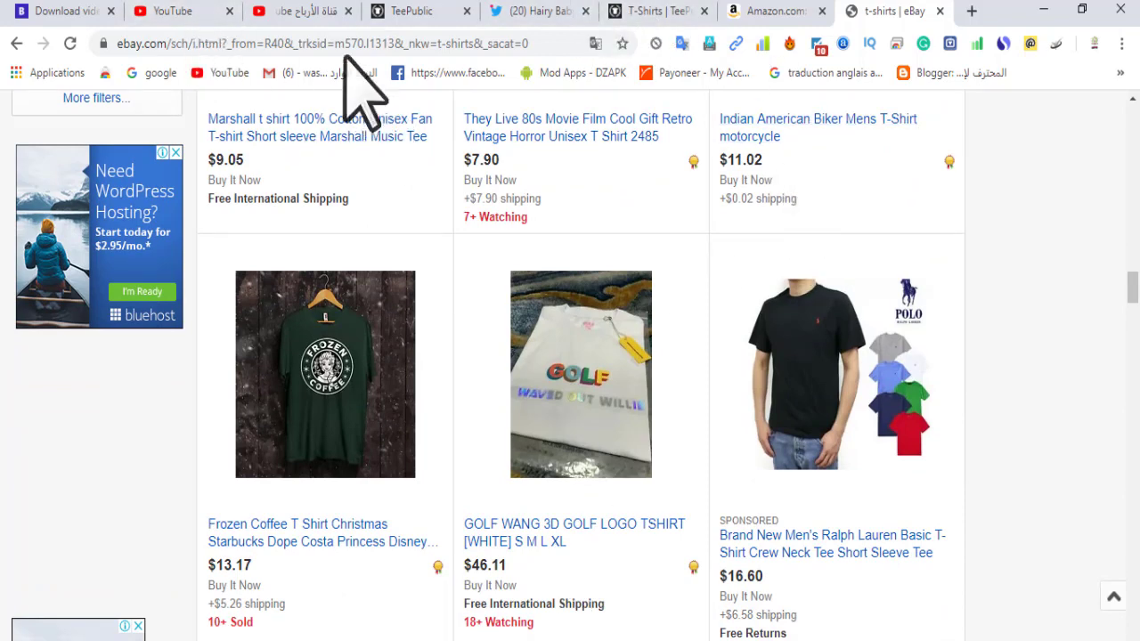
click(434, 16)
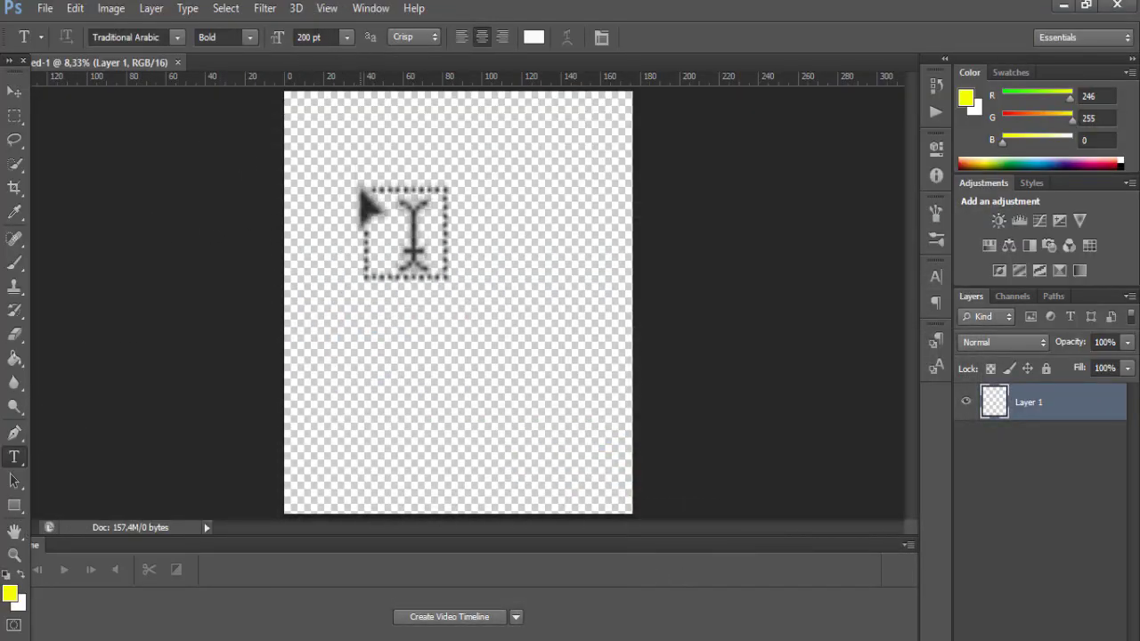
Step: In Photoshop, start a text layer on the upper part of the canvas and set the text colour to black (000000)
click(376, 215)
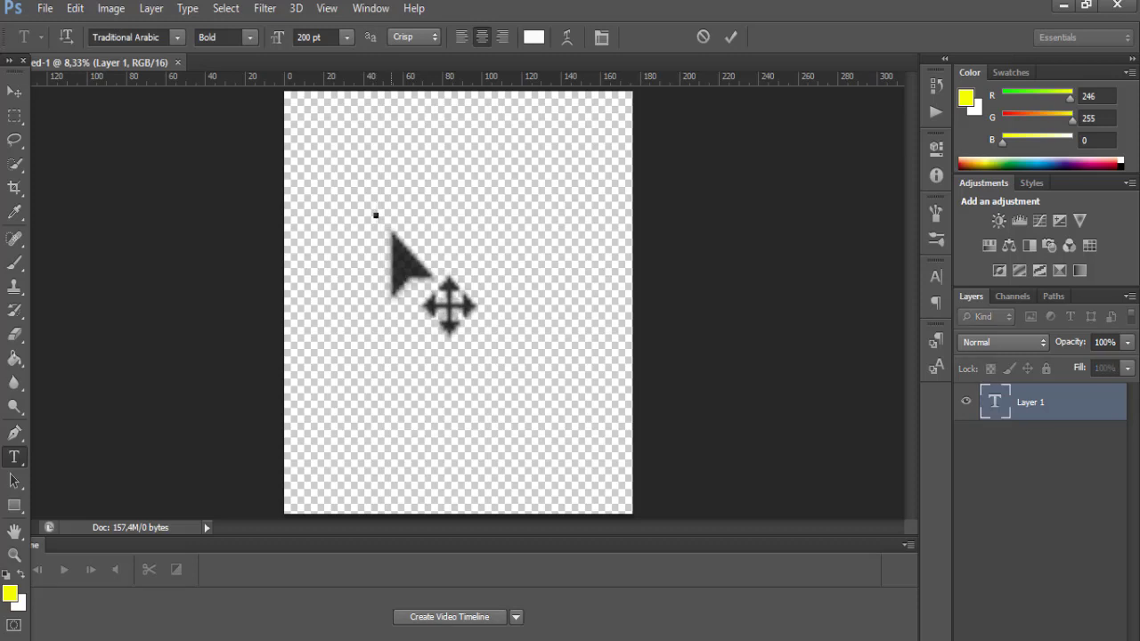
click(534, 38)
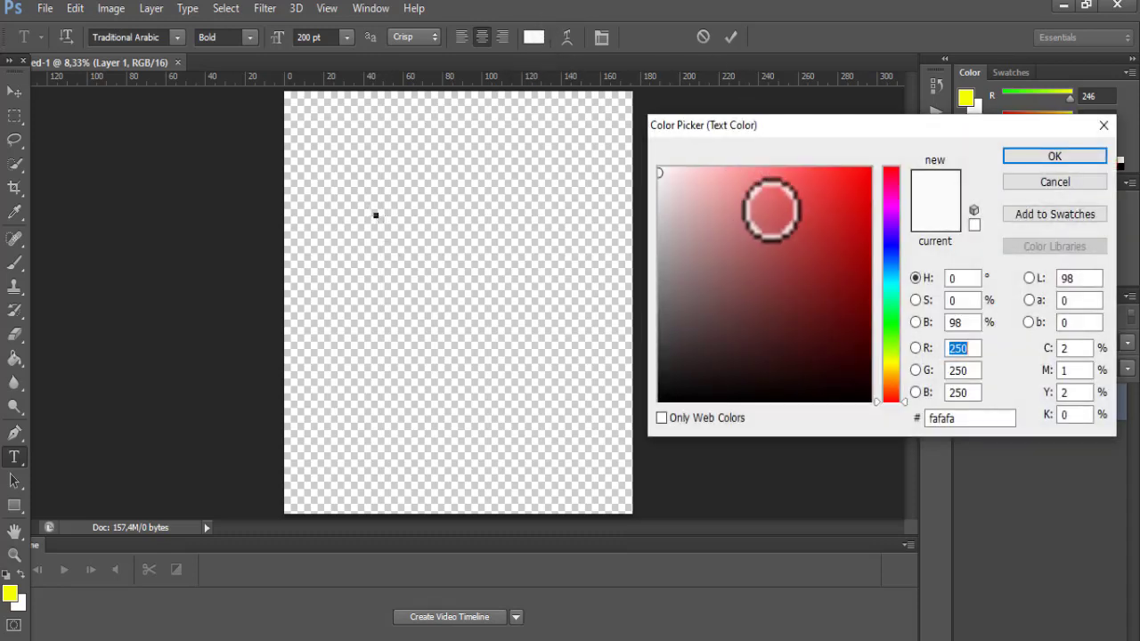
drag(721, 390, 666, 414)
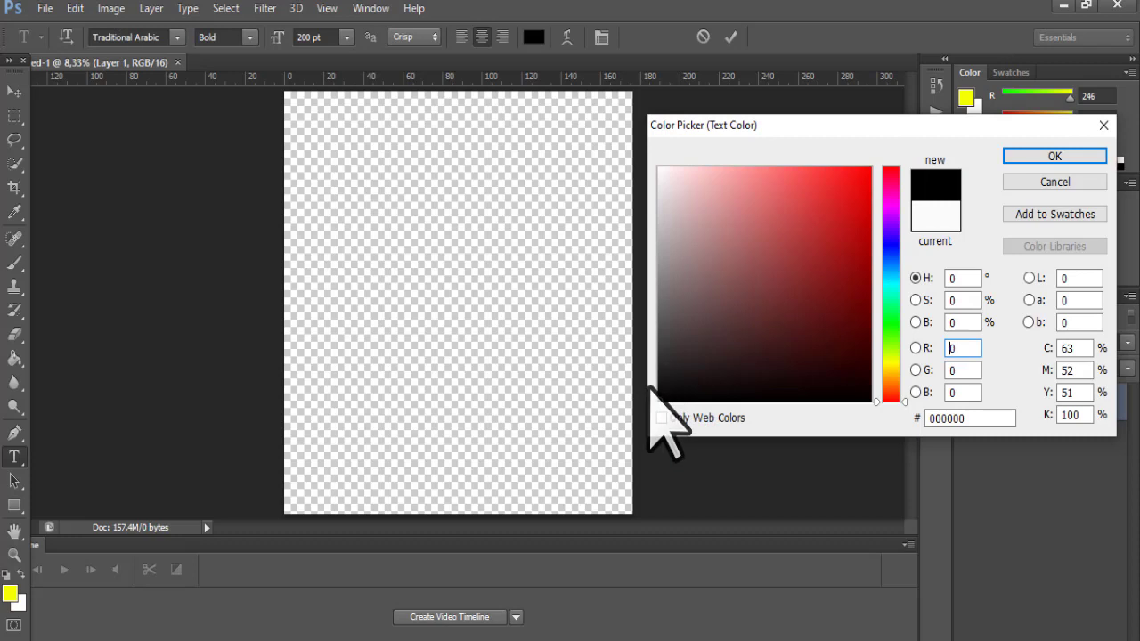
click(1044, 156)
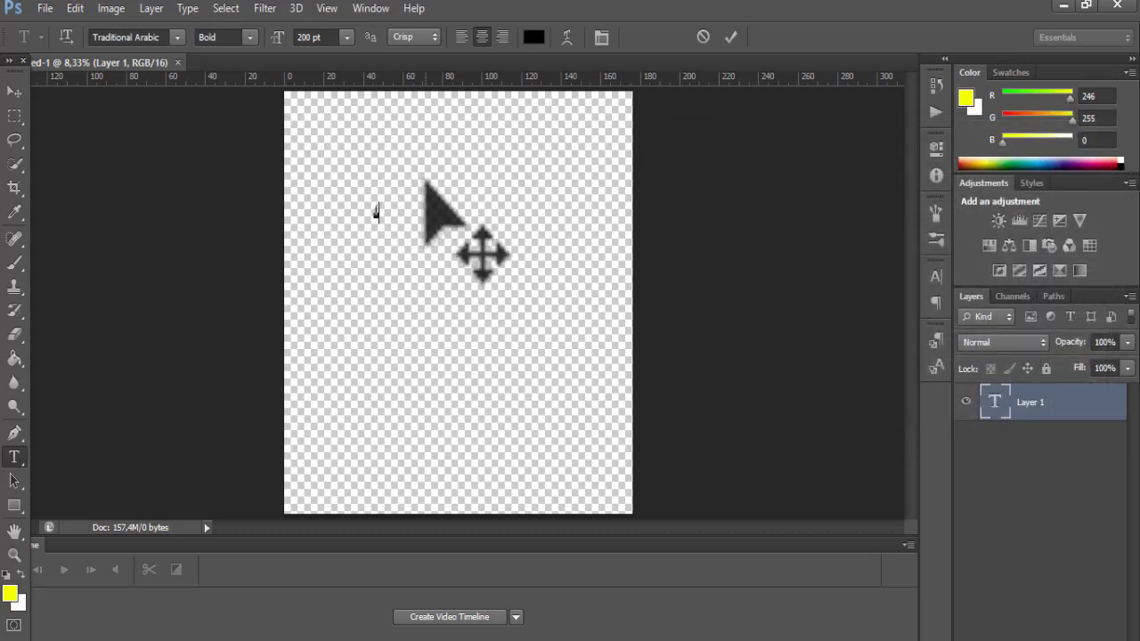
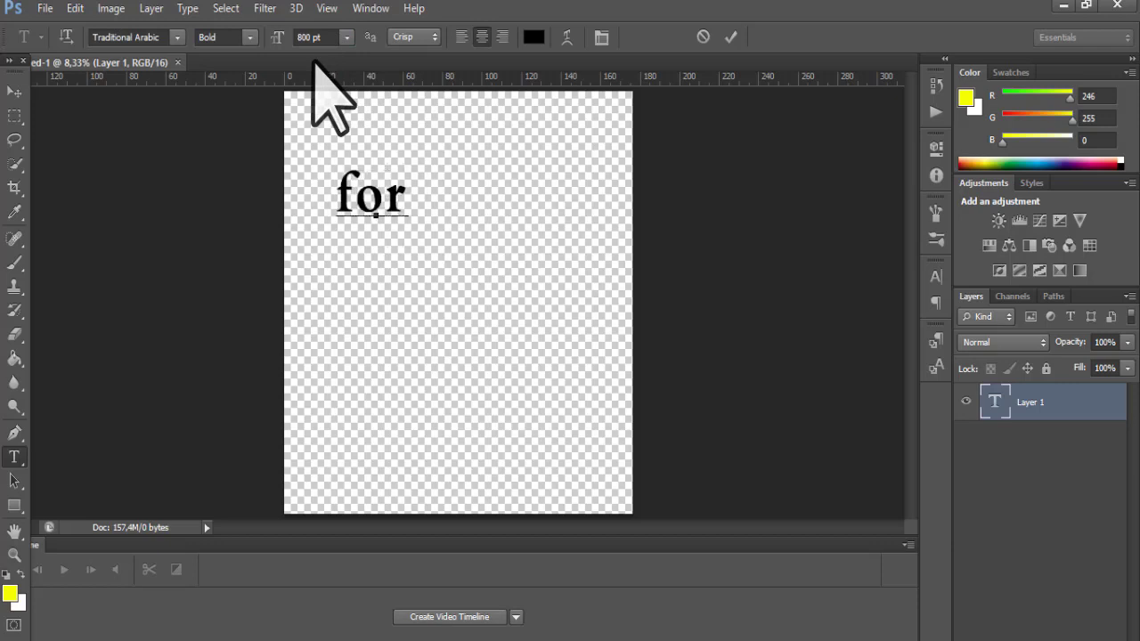
Step: Enter the text "for men" at 800 pt and move it toward the middle of the canvas
text(en)
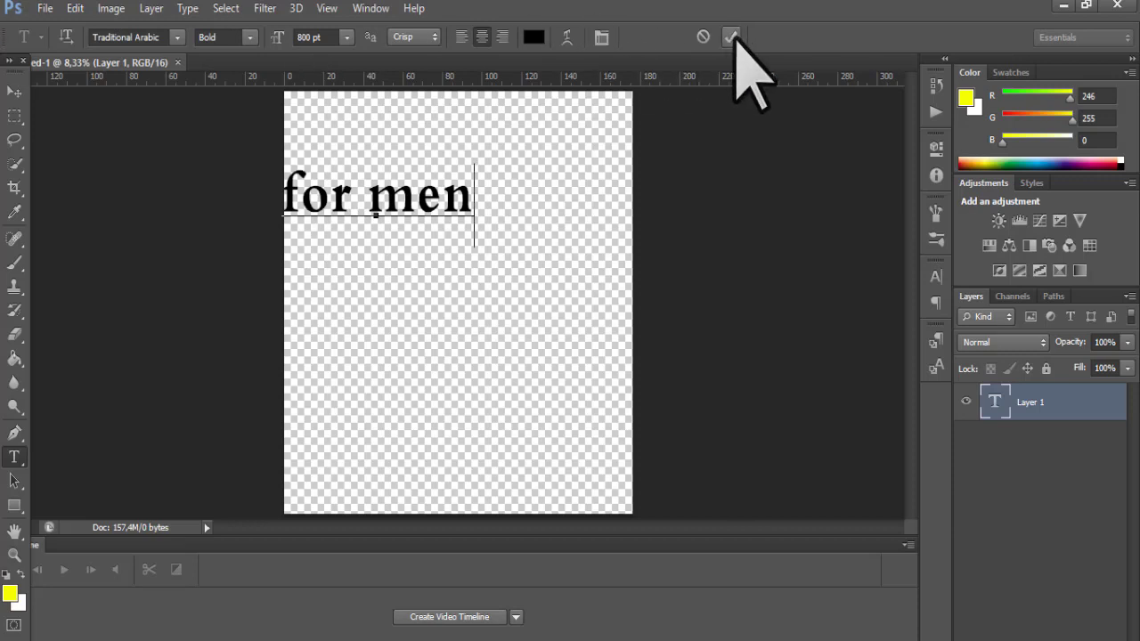
click(732, 36)
click(14, 90)
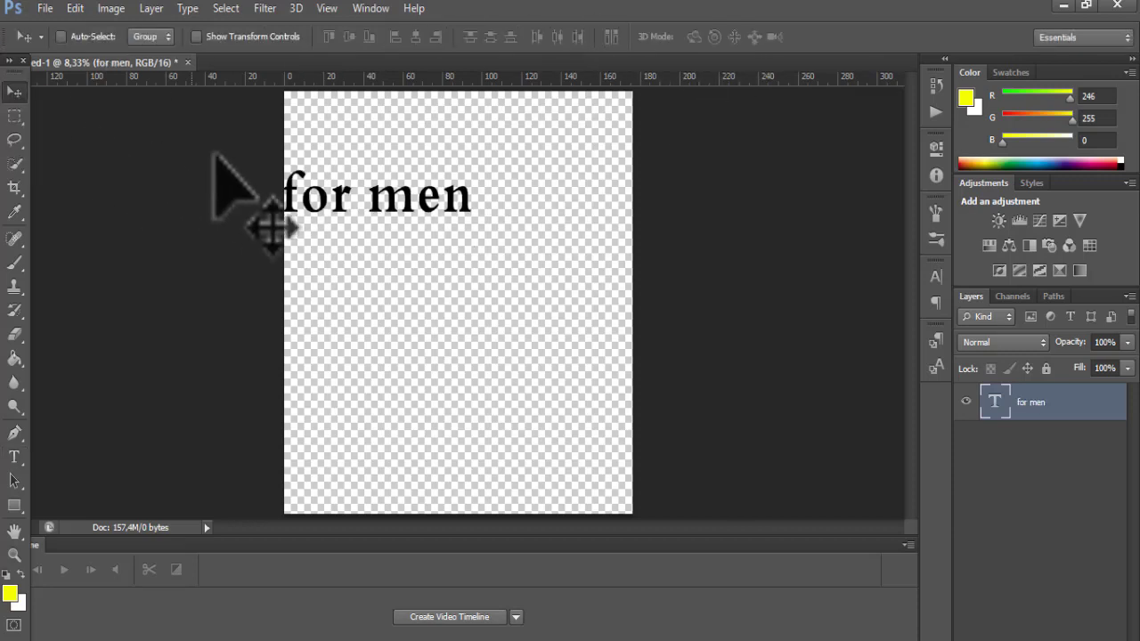
drag(333, 212, 411, 279)
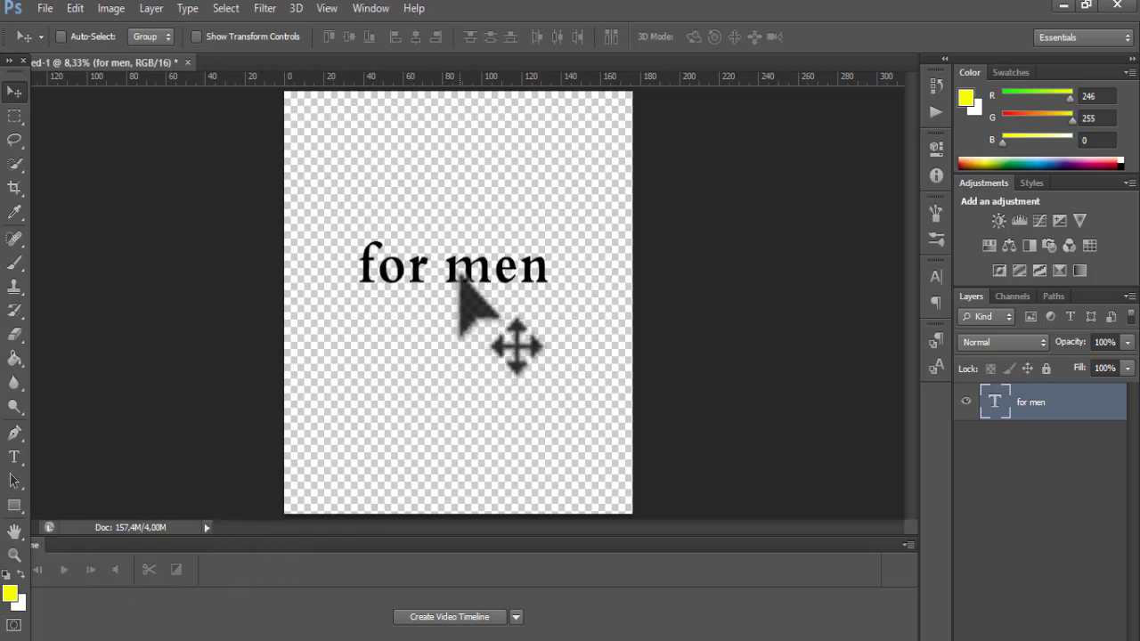
Step: Select the whole "for men" text with the Type tool and set its font to Bauhaus 93
click(14, 457)
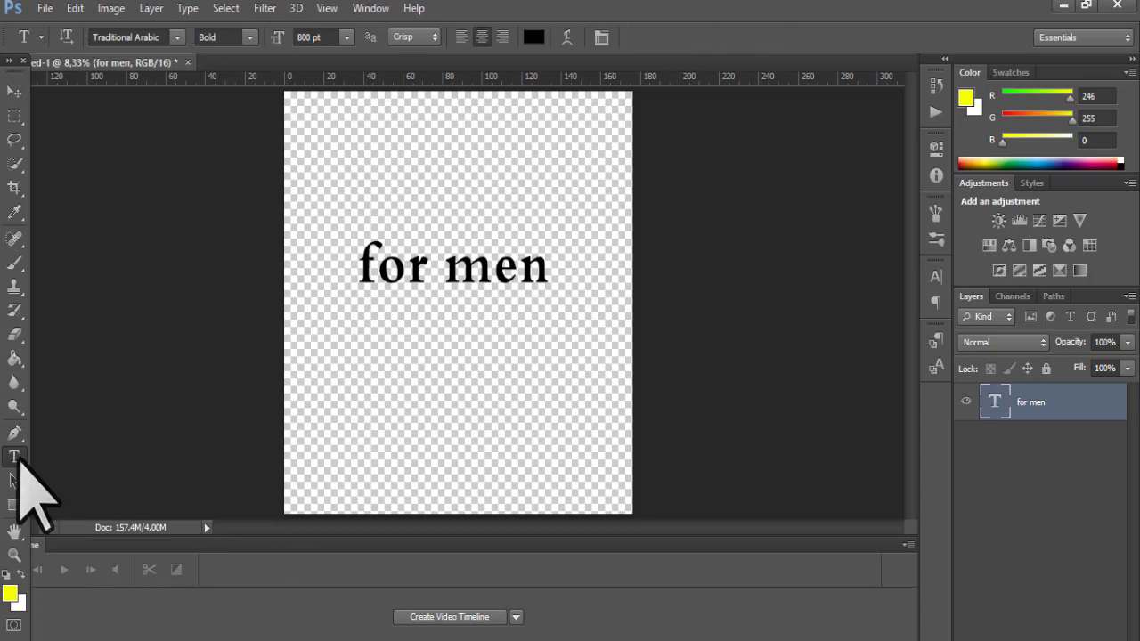
click(250, 36)
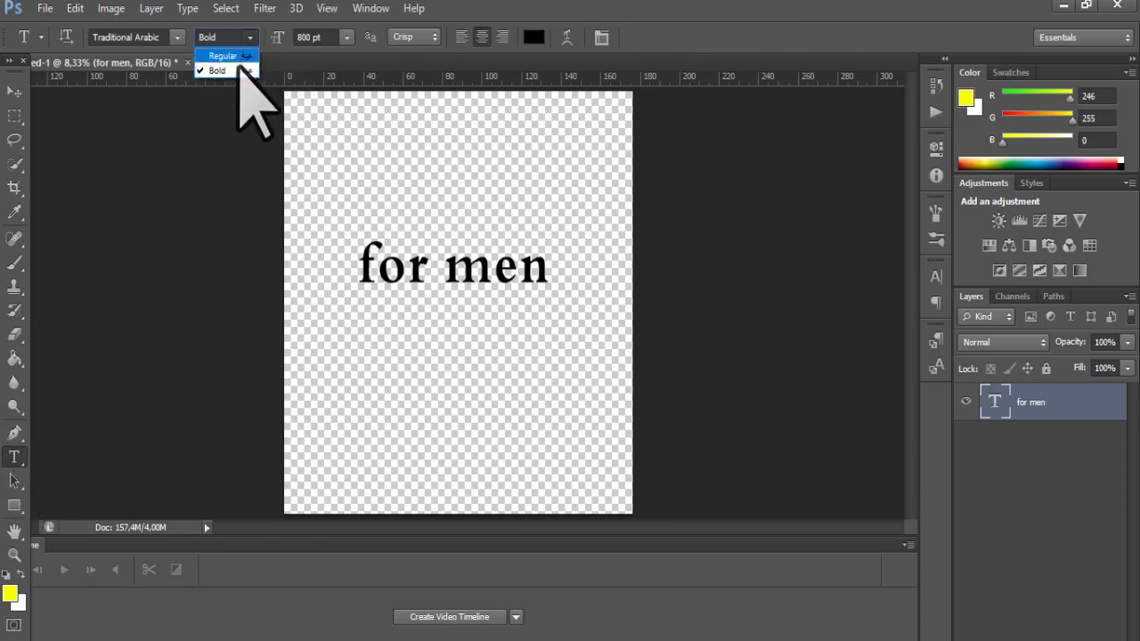
click(239, 68)
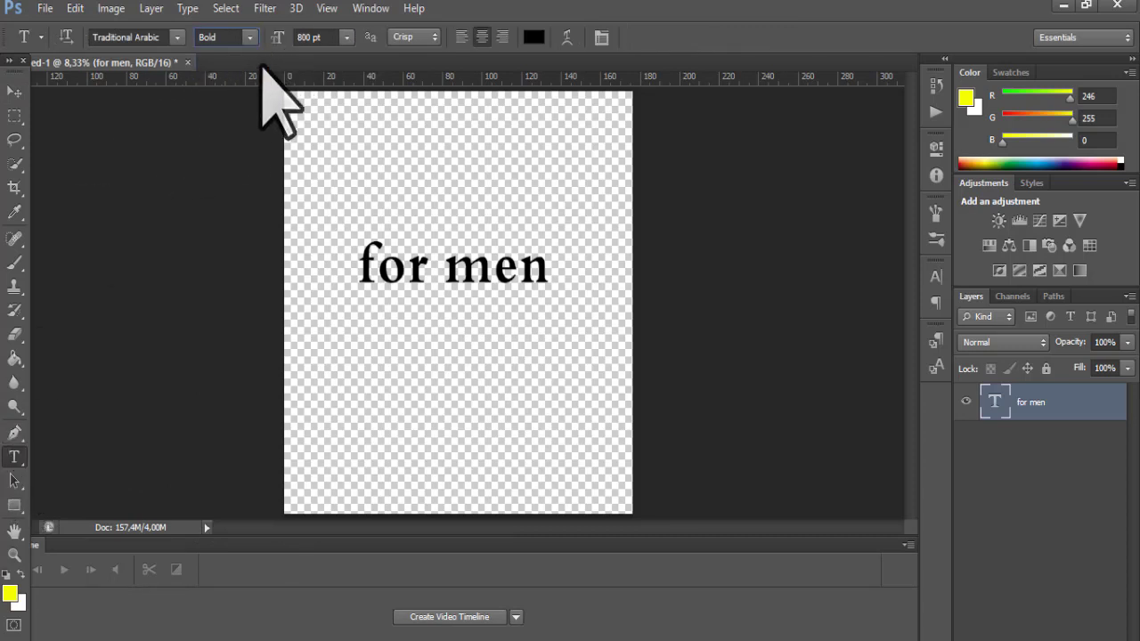
triple_click(419, 258)
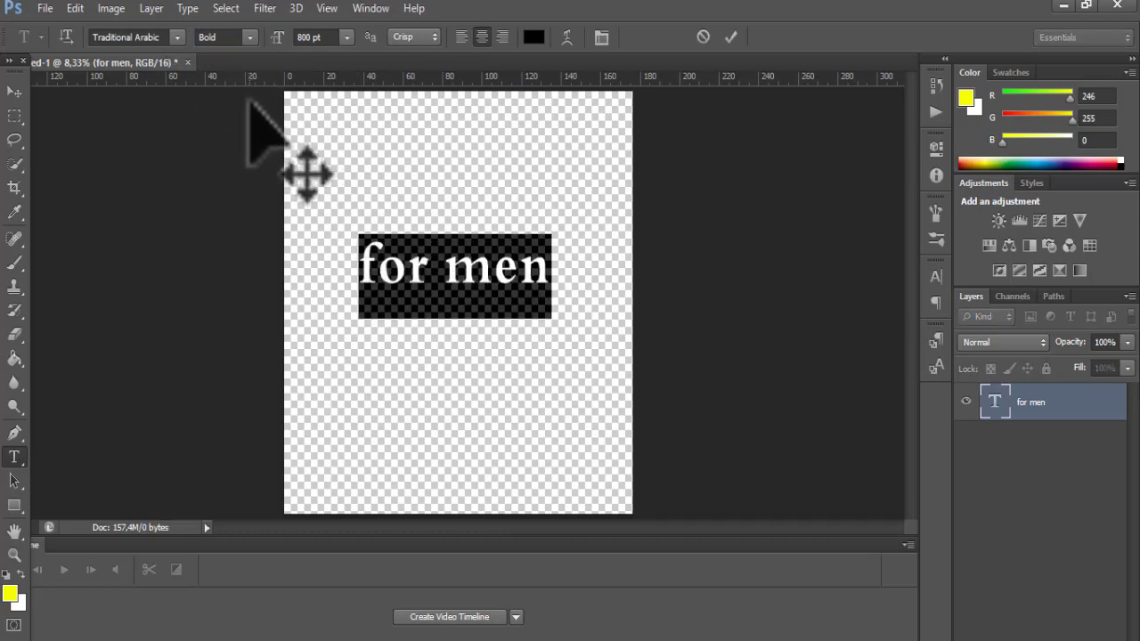
click(175, 37)
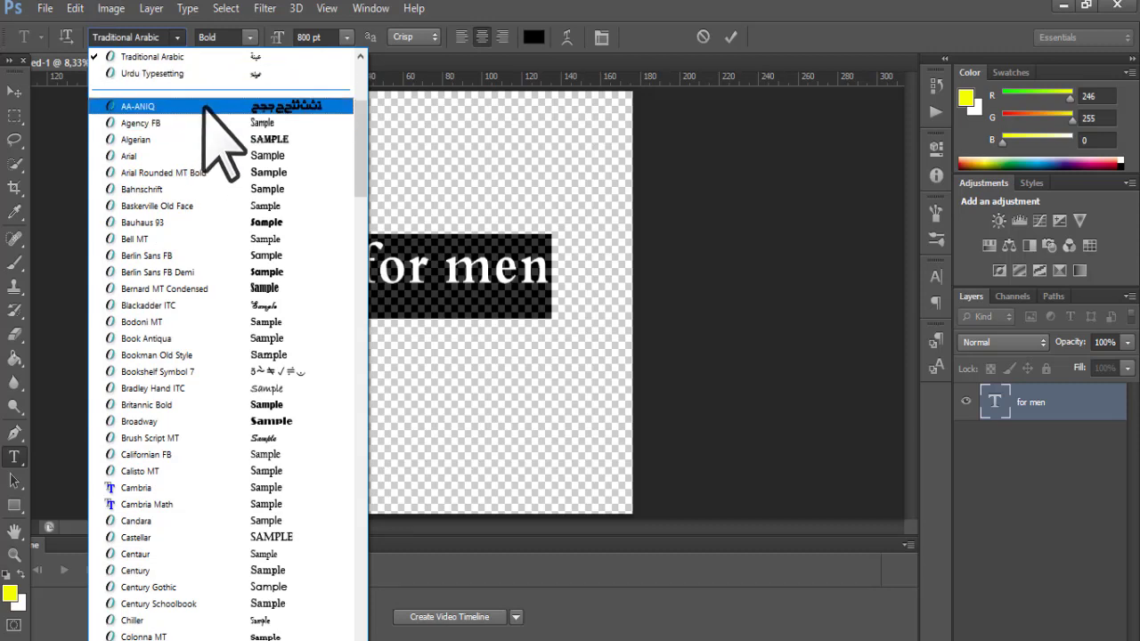
click(233, 225)
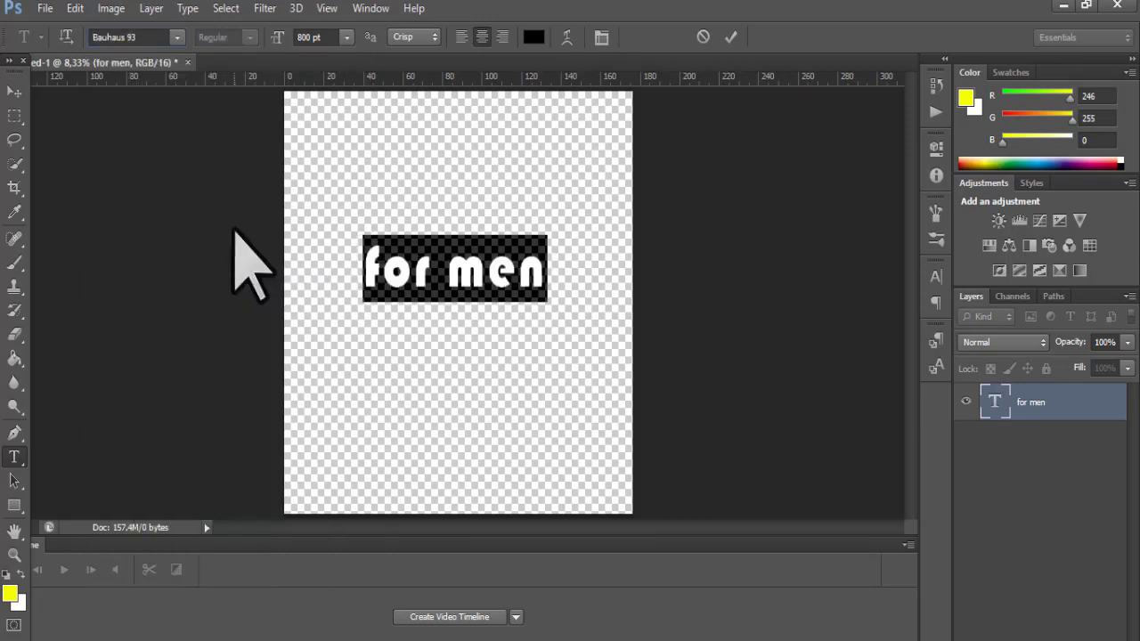
Step: Change the font of the selected "for men" text to Broadway
click(180, 40)
scroll(204, 158, up, 6)
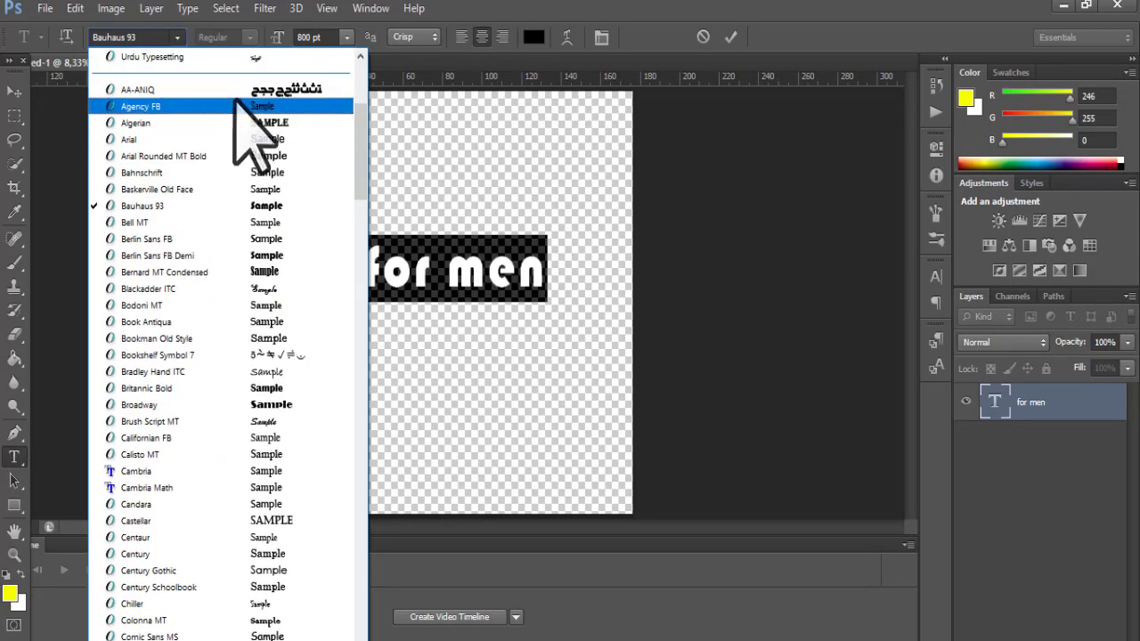
scroll(254, 169, down, 5)
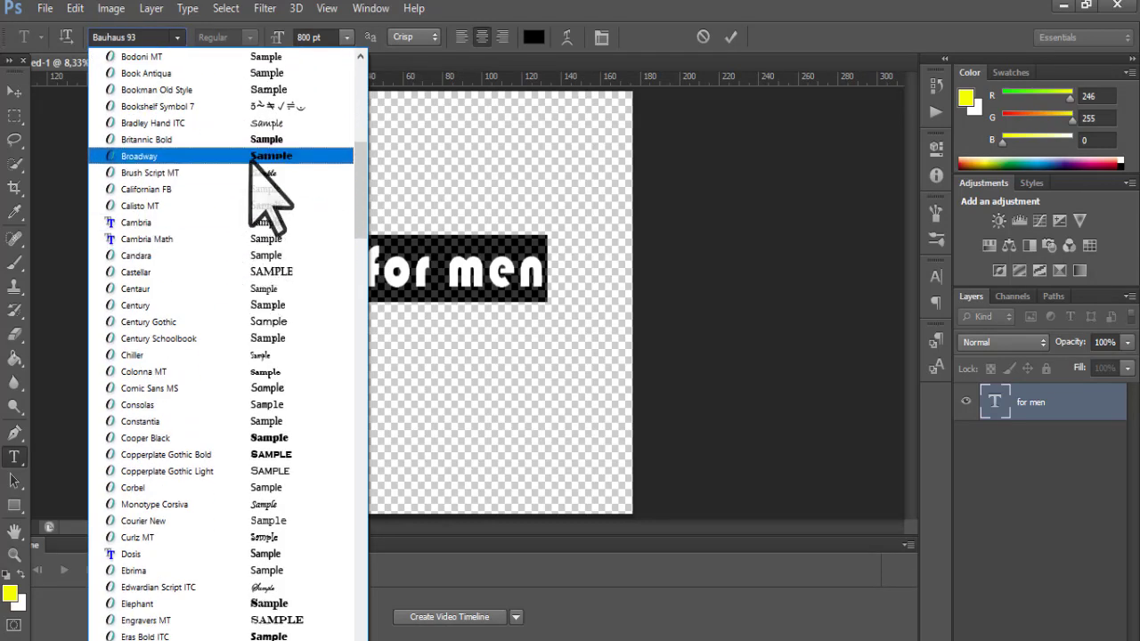
click(252, 153)
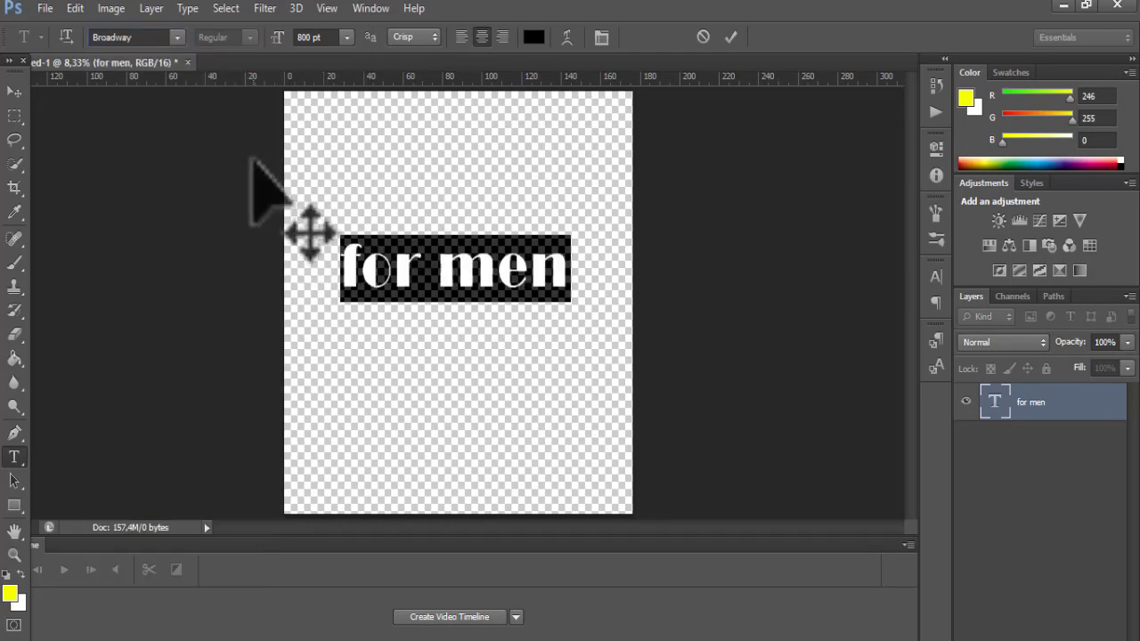
Step: Select the whole "for men" text and change its font to Forte
click(456, 267)
key(ctrl+a)
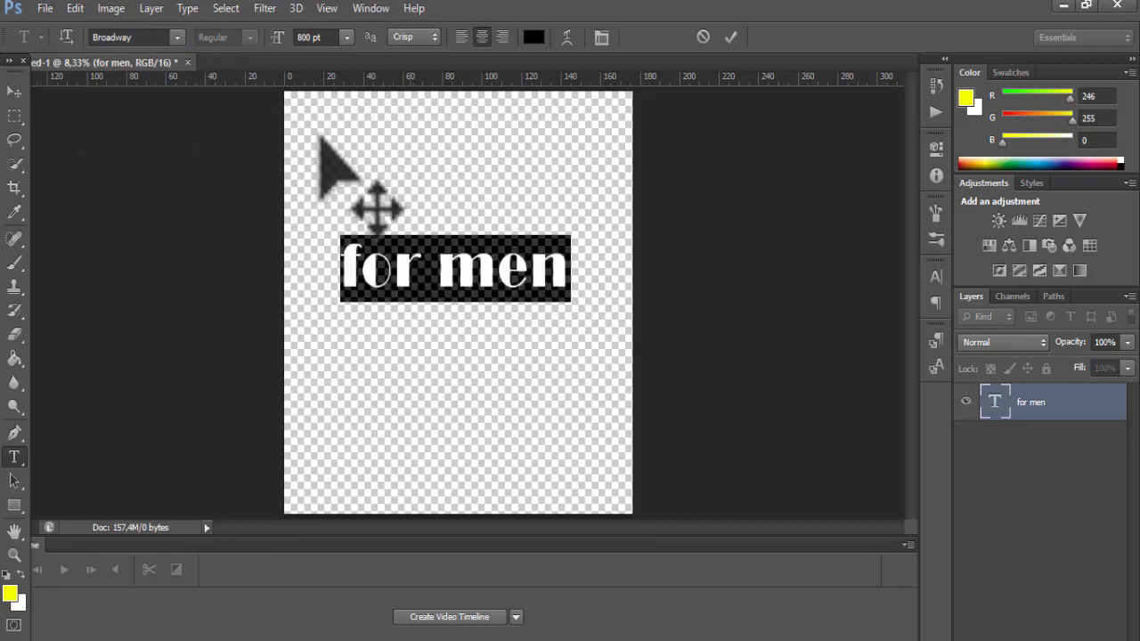
click(176, 39)
scroll(280, 427, down, 3)
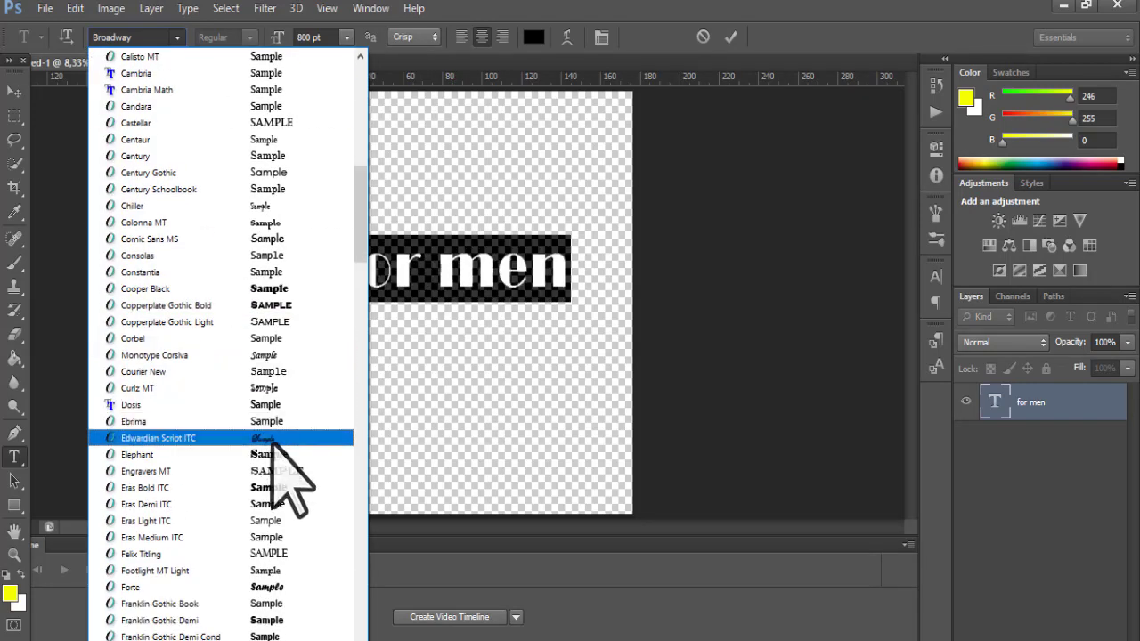
click(267, 488)
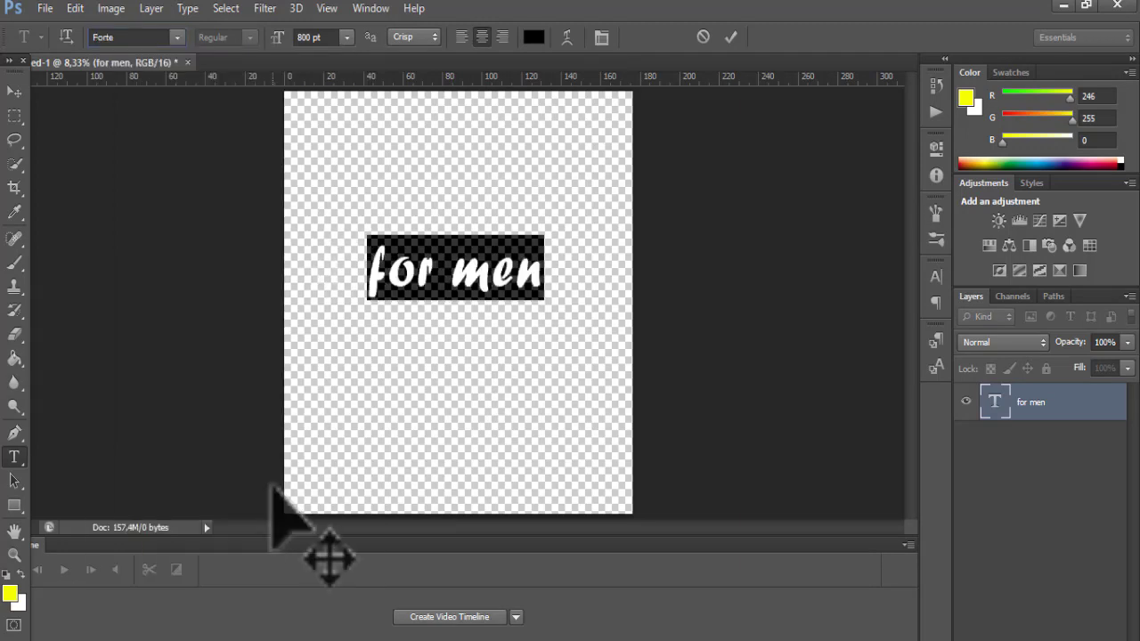
Step: Change the font of the selected "for men" text to Goudy Stout and its size to 700 pt
click(176, 38)
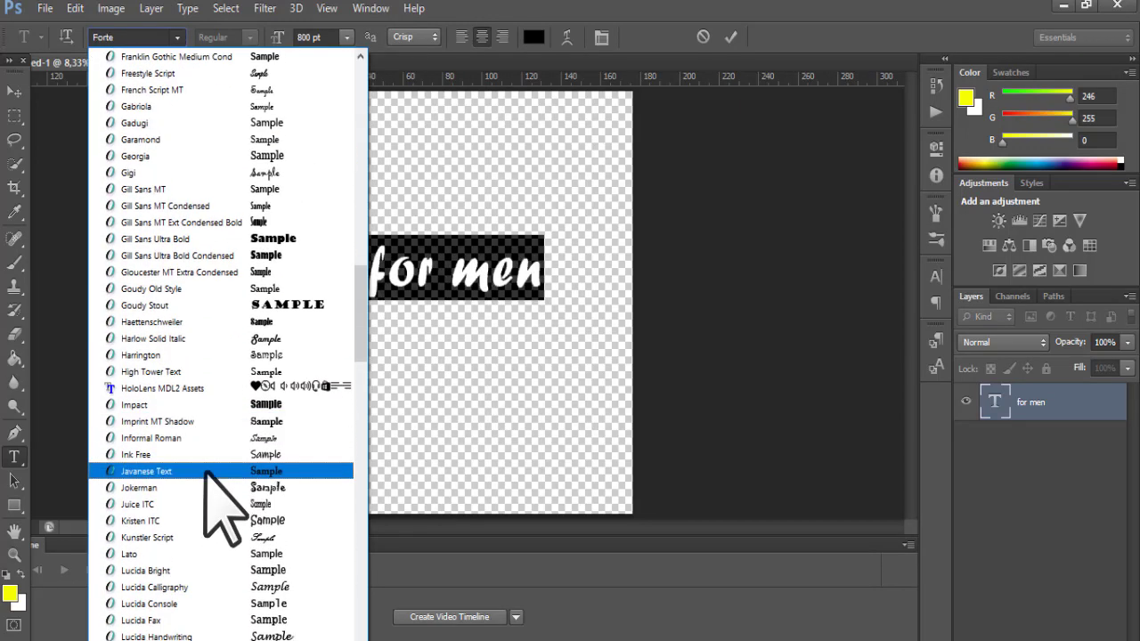
click(254, 297)
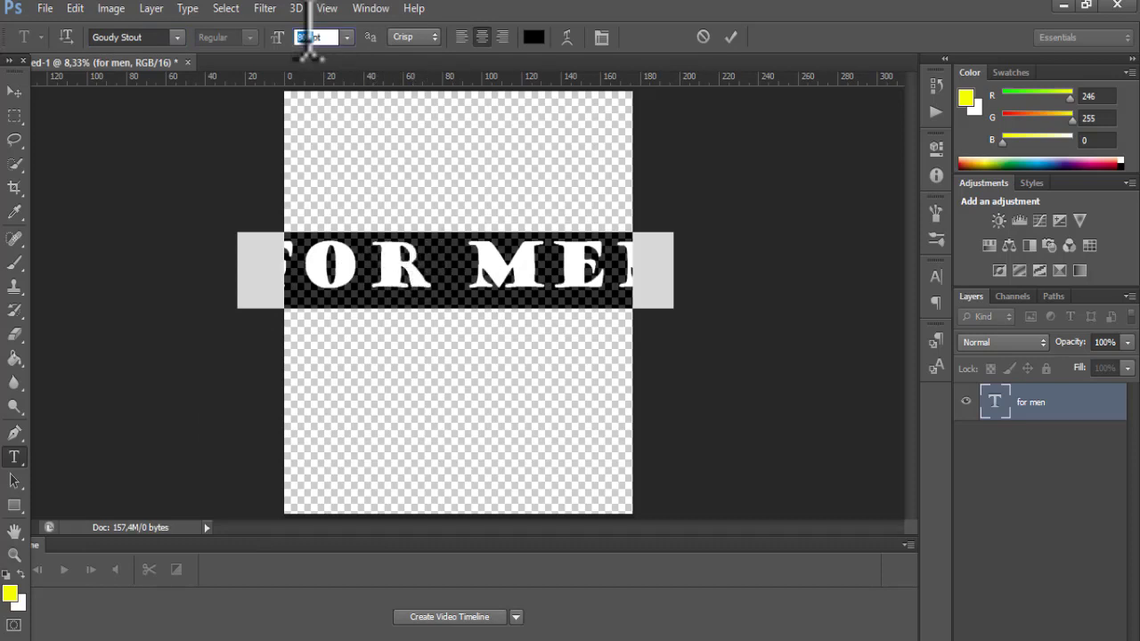
text(70)
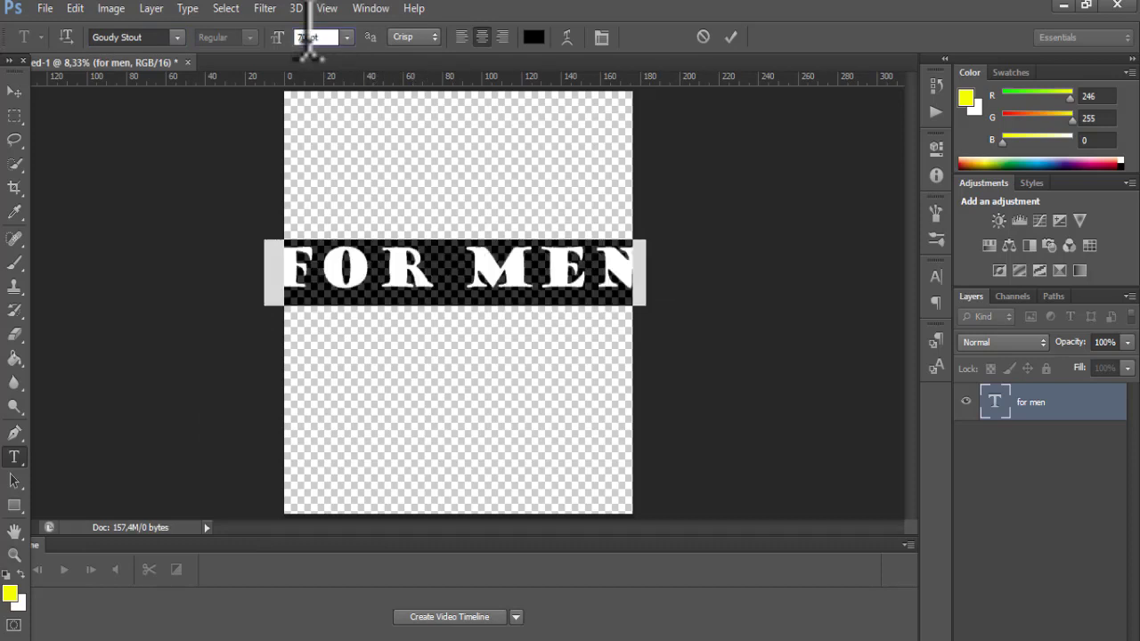
Step: Break the text into two lines between "for" and "men" and widen the line spacing until "men" sits well clear below "for"
click(440, 267)
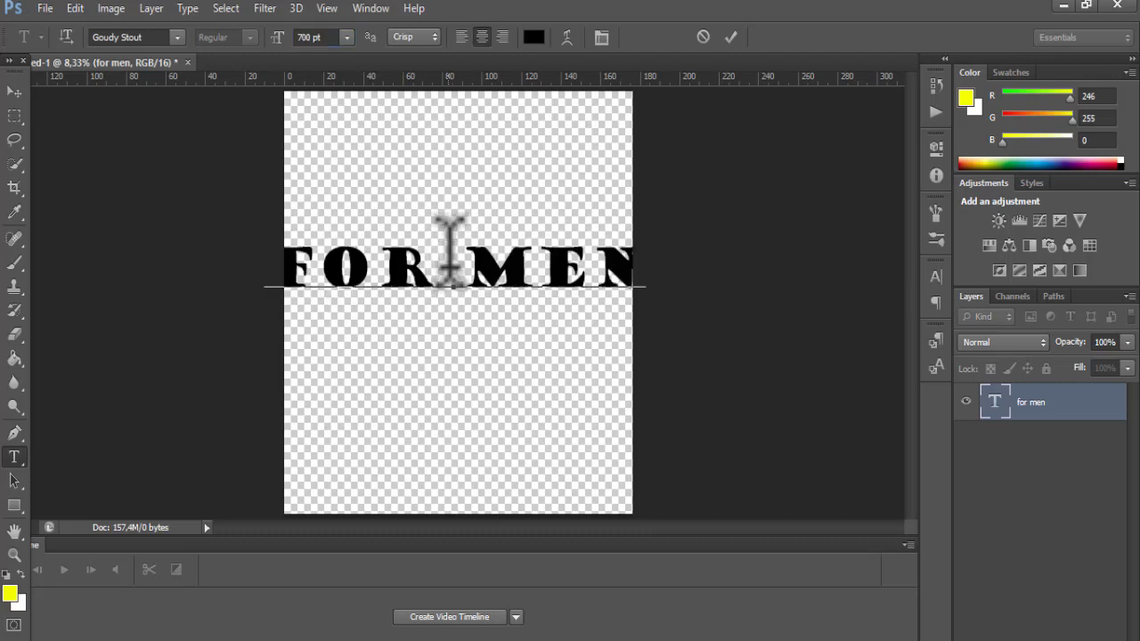
key(Return)
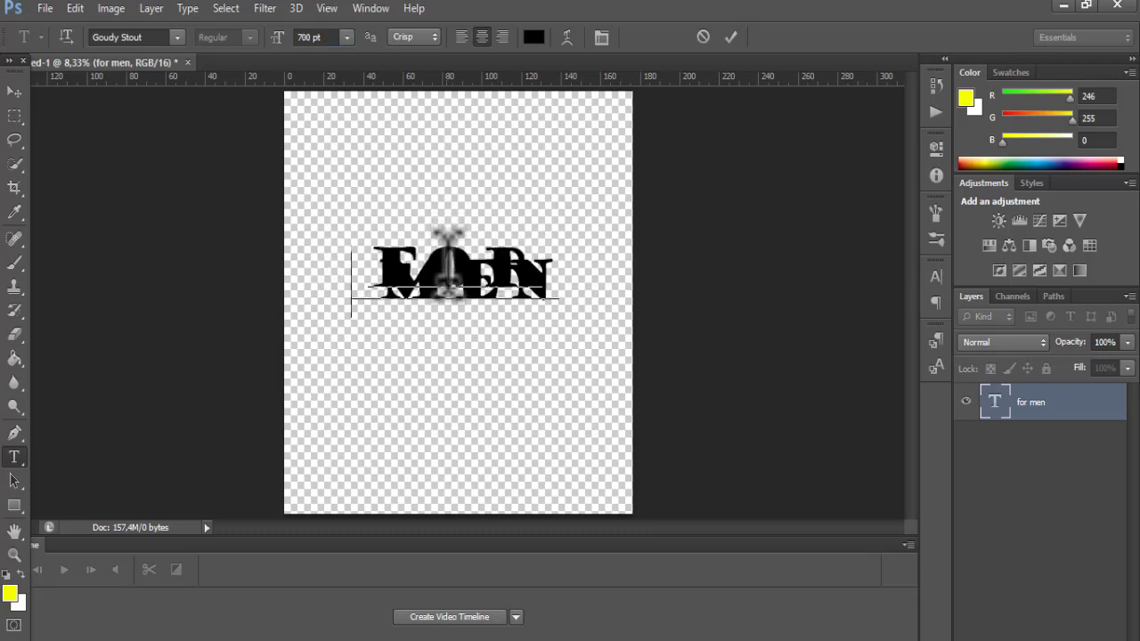
key(alt+Down)
key(alt+Down)
key(alt+Down)
key(alt+Down)
key(alt+Down)
key(alt+Down)
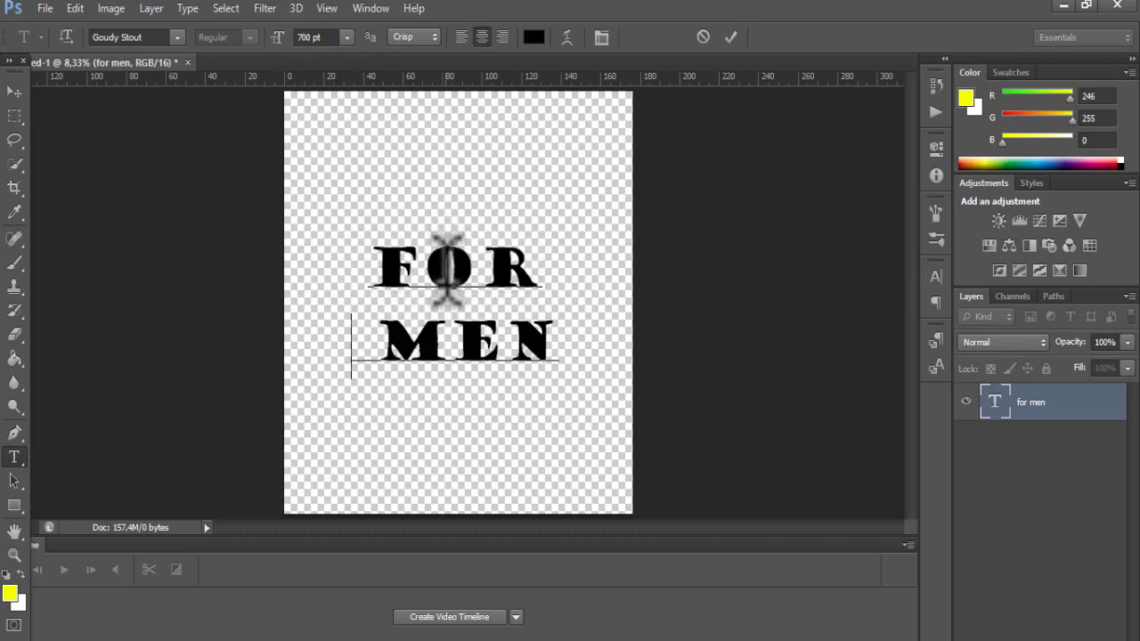
key(alt+Down)
key(alt+Down)
key(alt+Down)
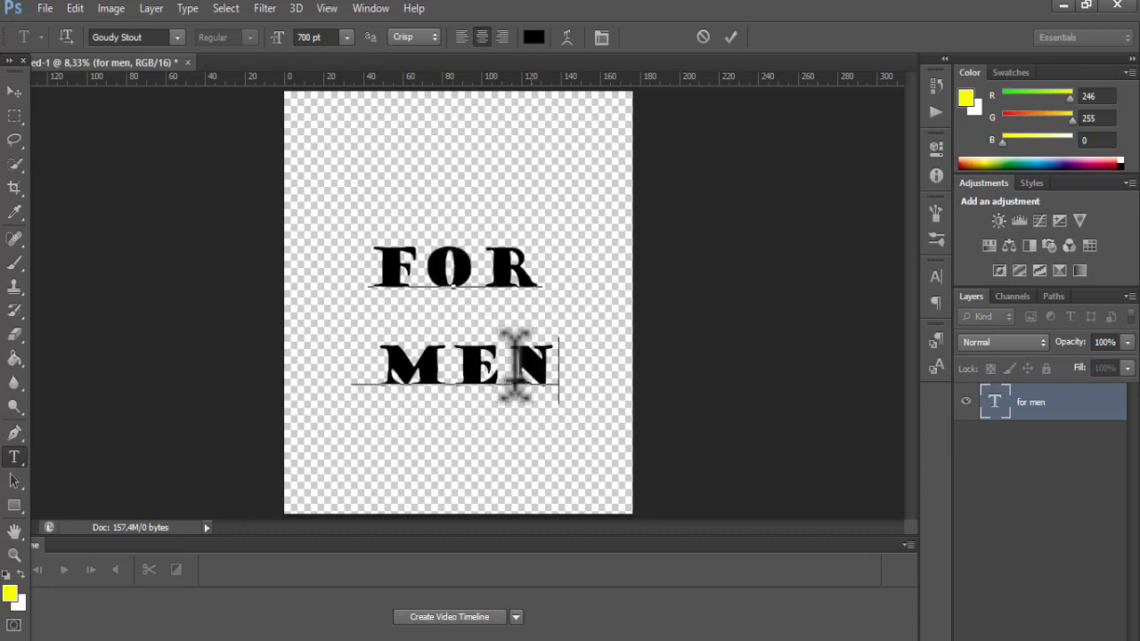
Step: Select both lines of the "for men" text and change the font to Rockwell Extra Bold
double_click(449, 367)
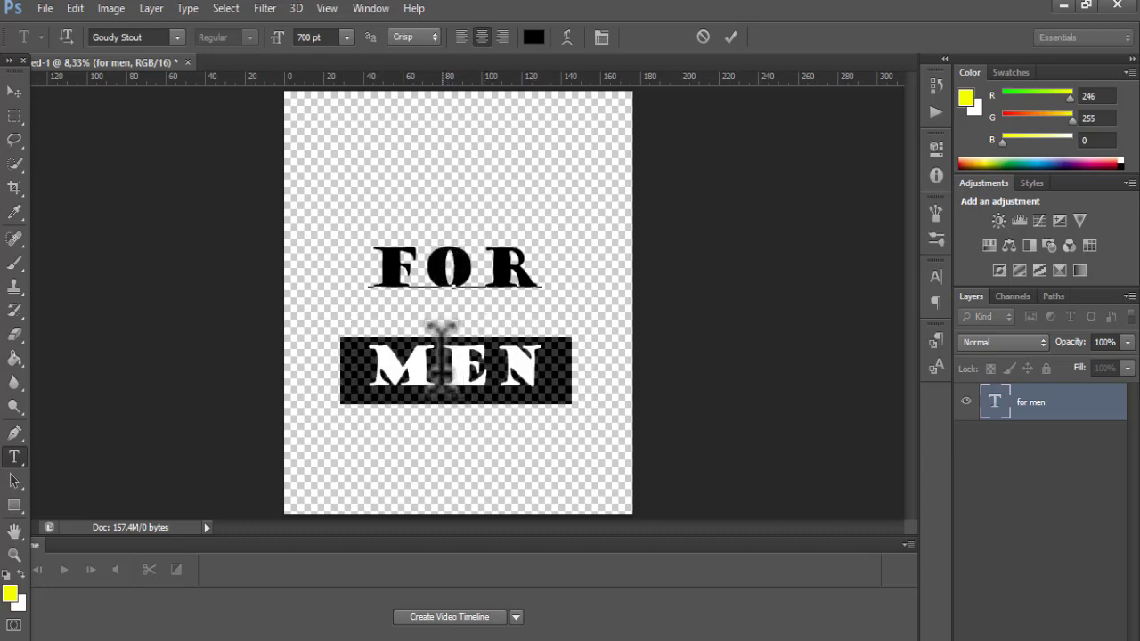
click(369, 374)
drag(463, 285, 573, 224)
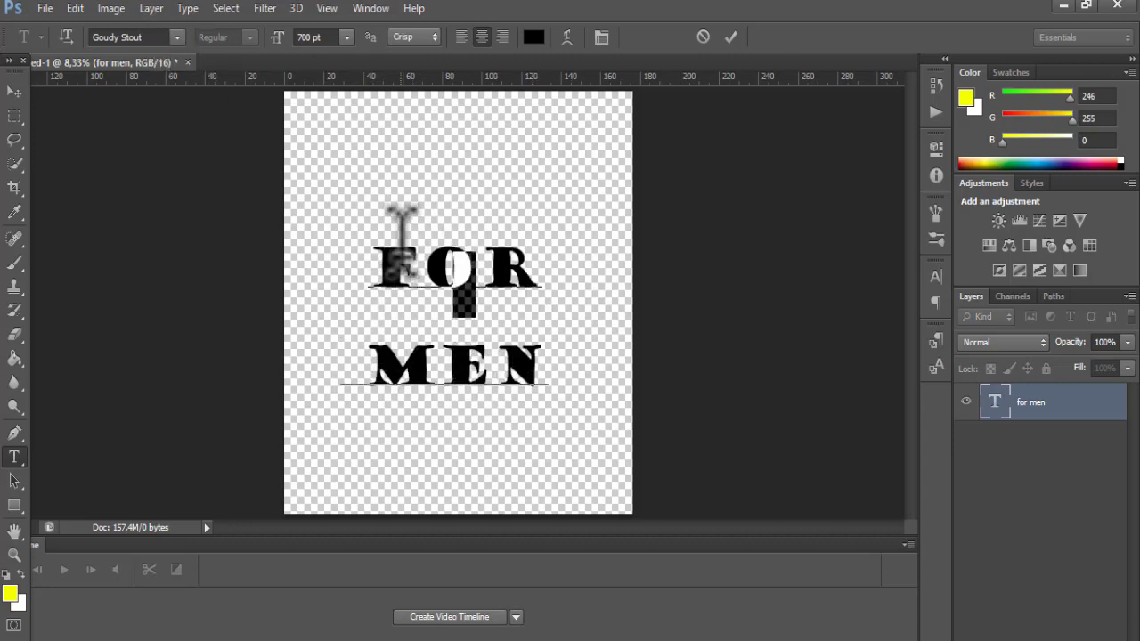
drag(365, 233, 545, 382)
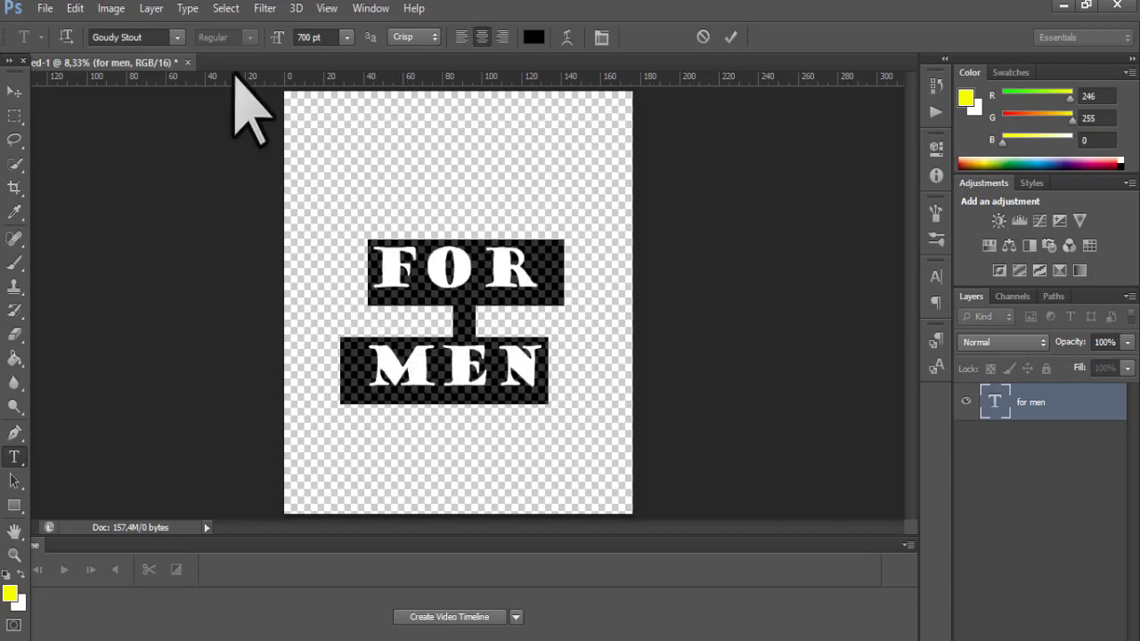
click(177, 37)
scroll(223, 401, down, 7)
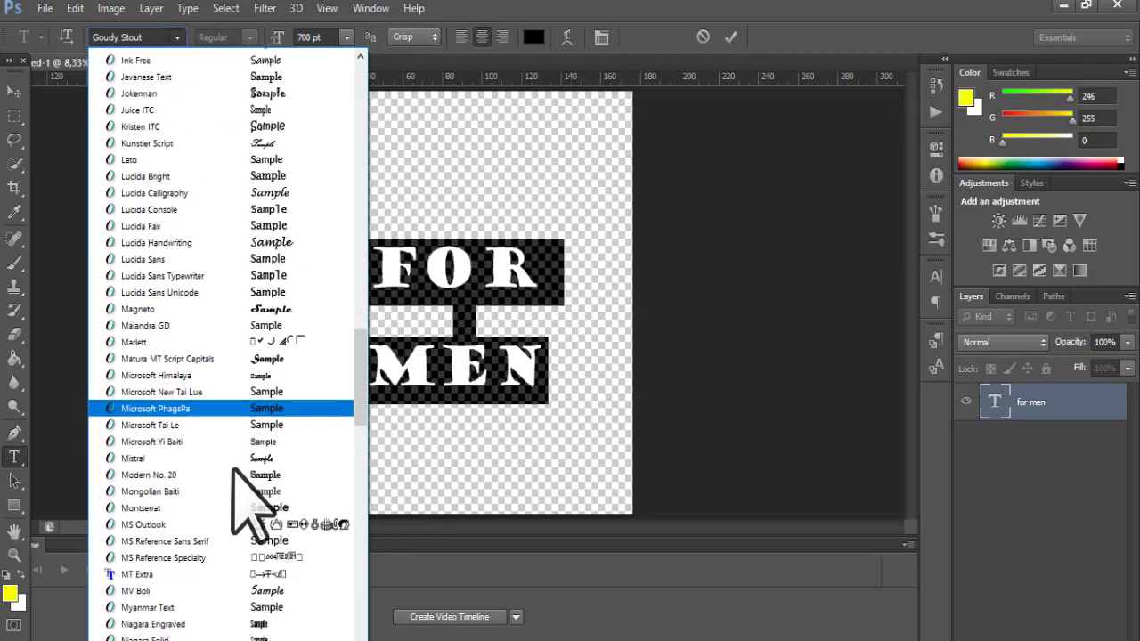
scroll(223, 486, down, 3)
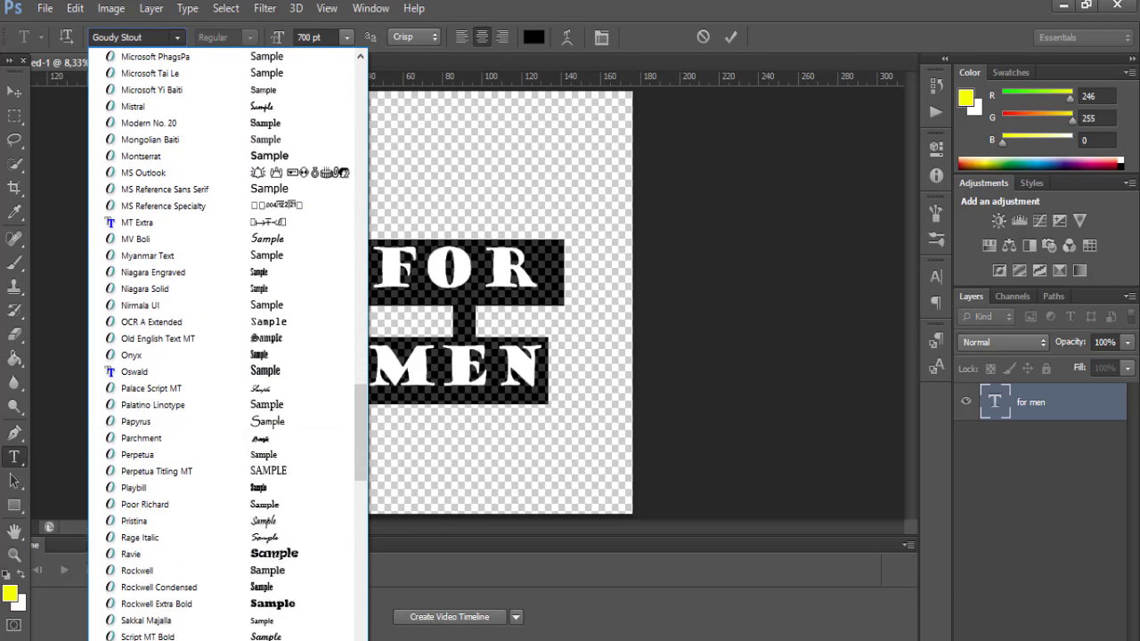
click(264, 609)
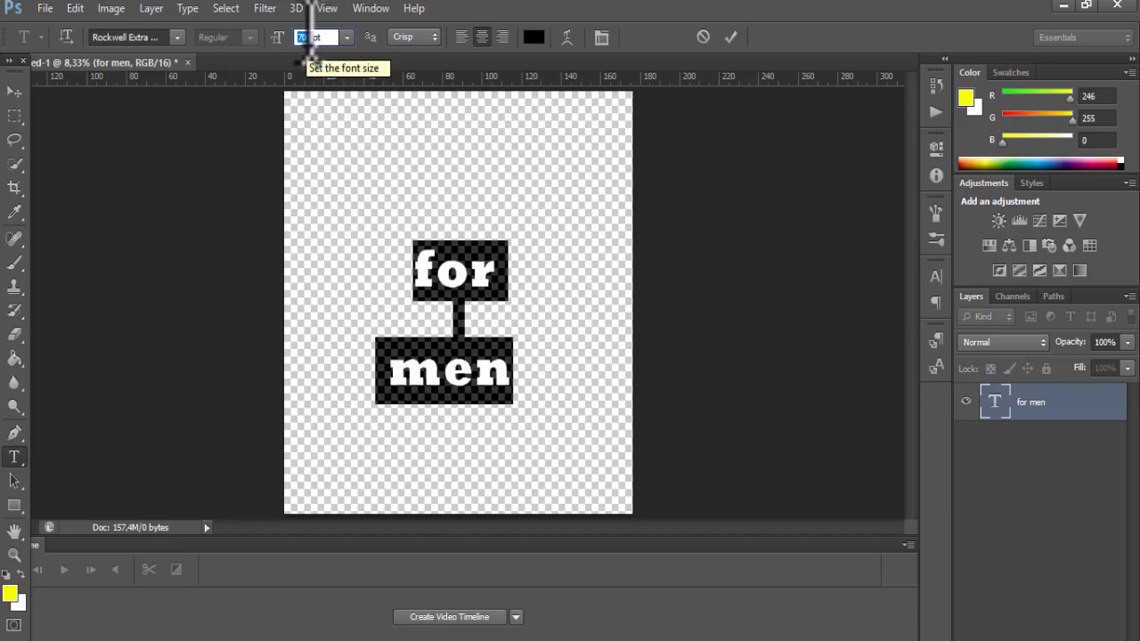
Step: Enlarge the two-line "for men" text to 1000 pt in the Wide Latin font and apply the text edit
text(90)
key(Return)
text(9)
key(Return)
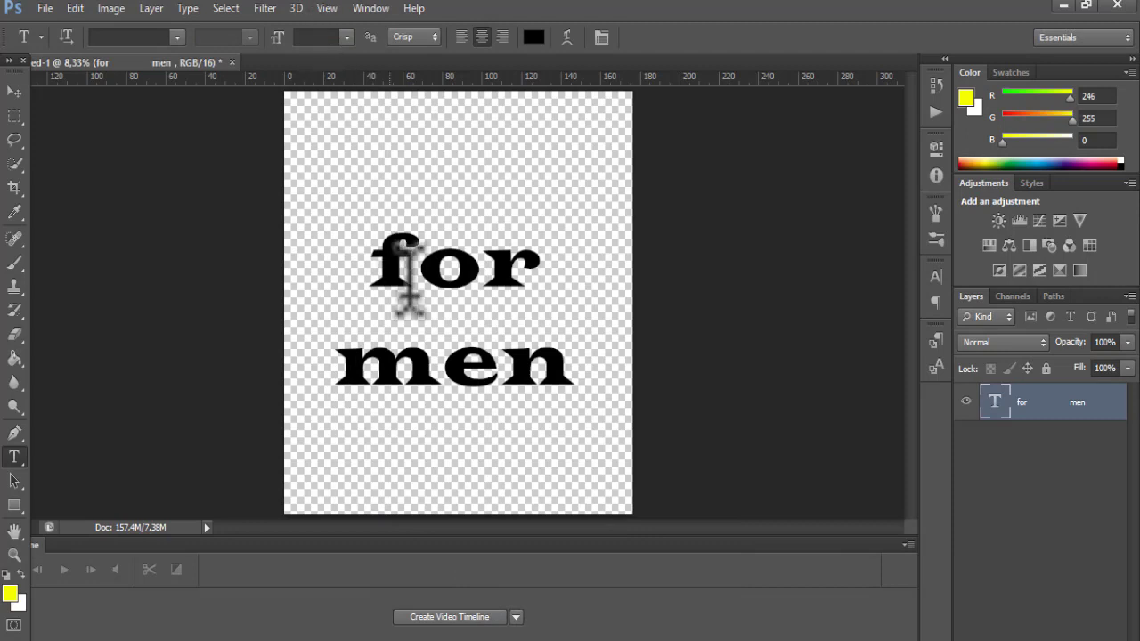
click(408, 281)
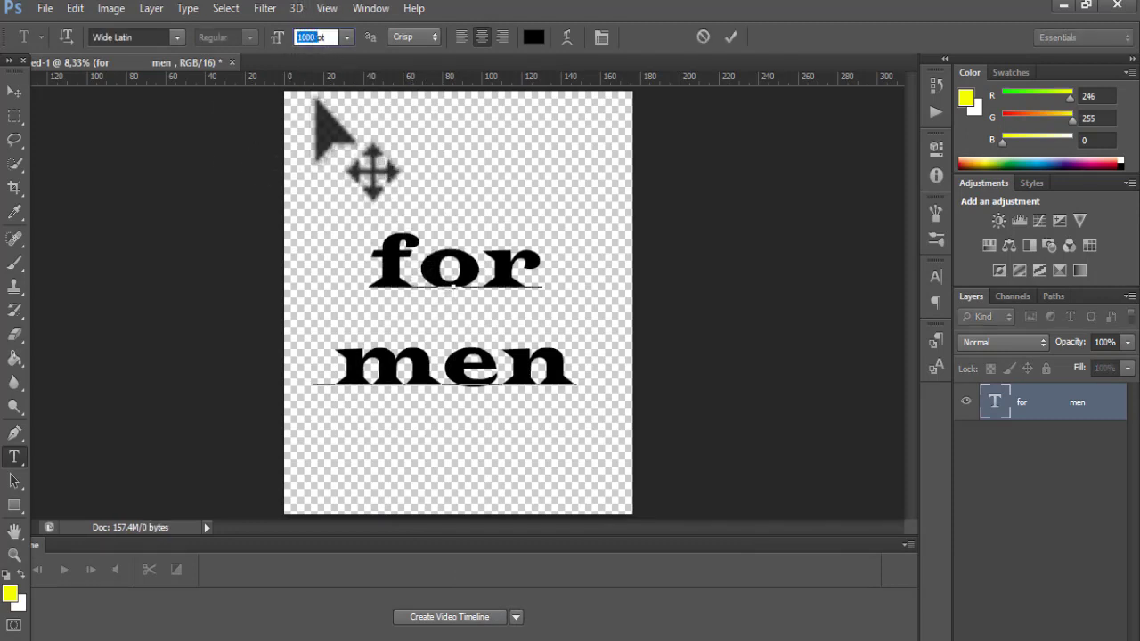
drag(563, 320, 169, 98)
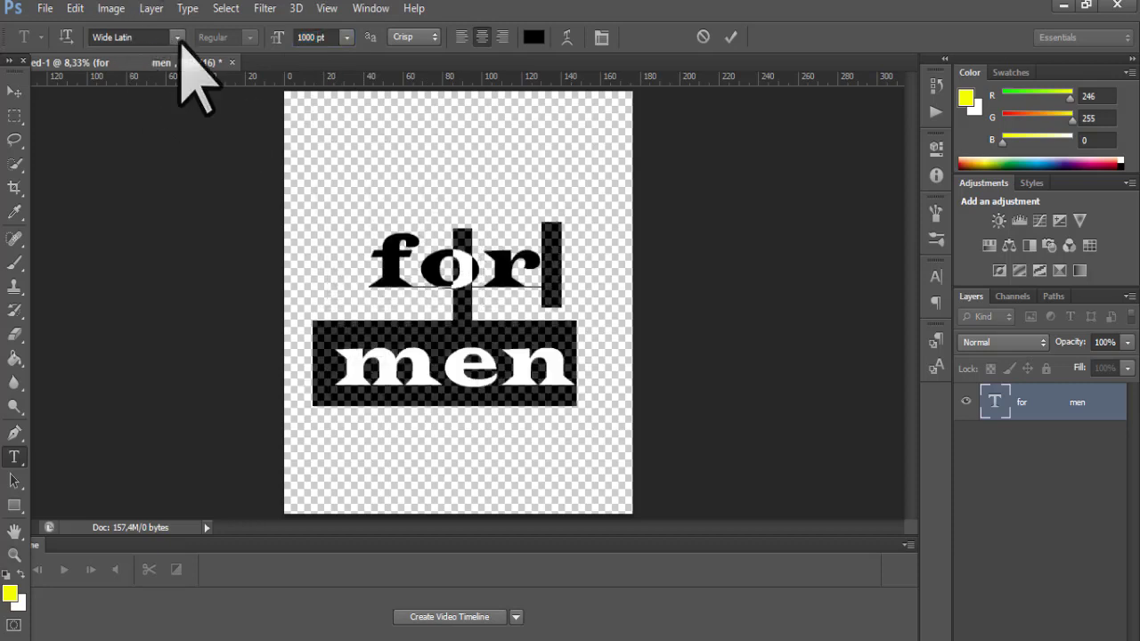
click(181, 40)
click(178, 43)
click(480, 257)
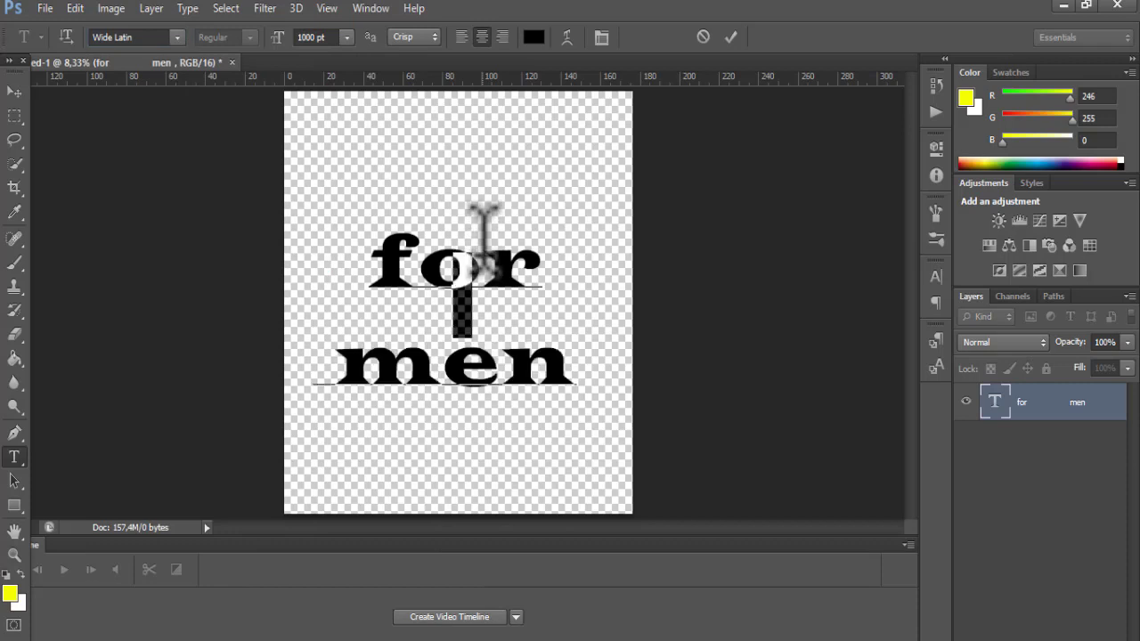
click(732, 38)
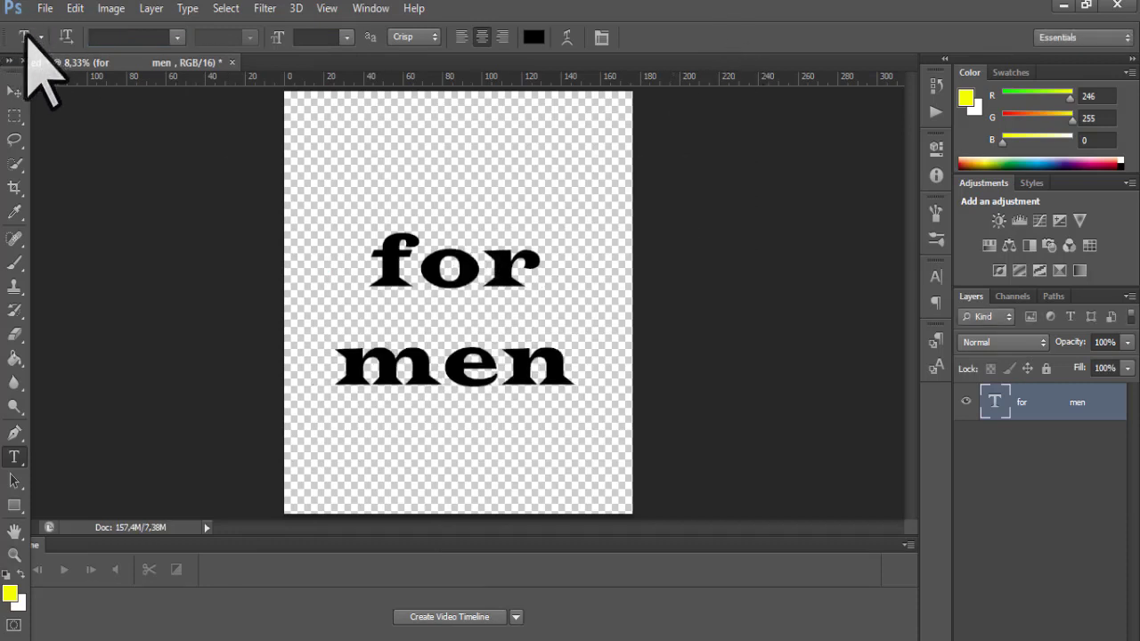
click(454, 285)
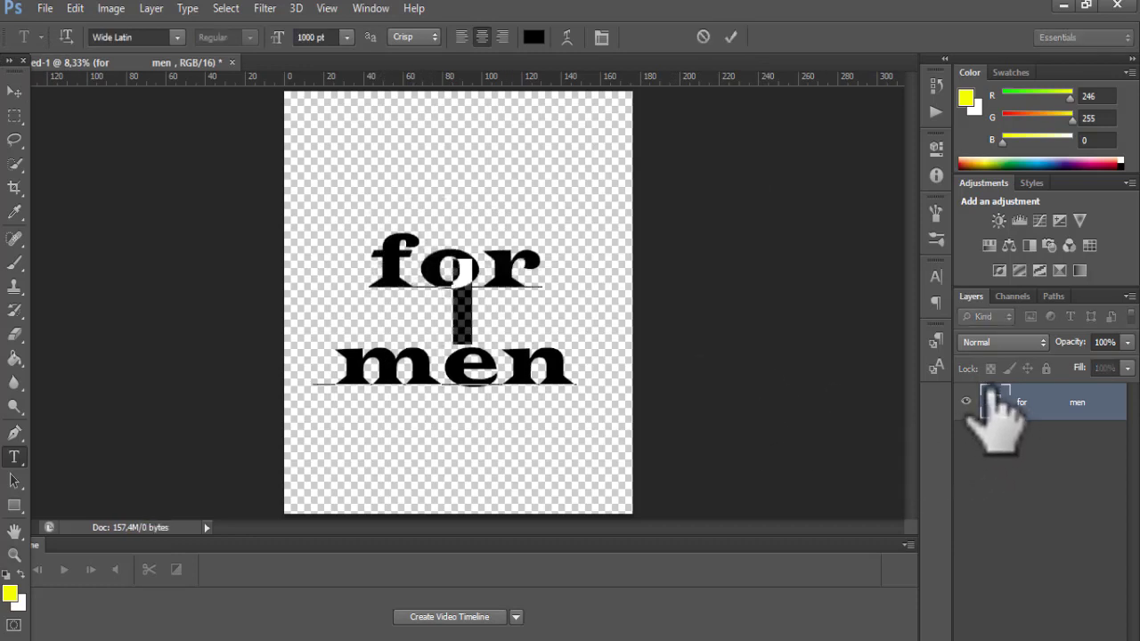
click(731, 36)
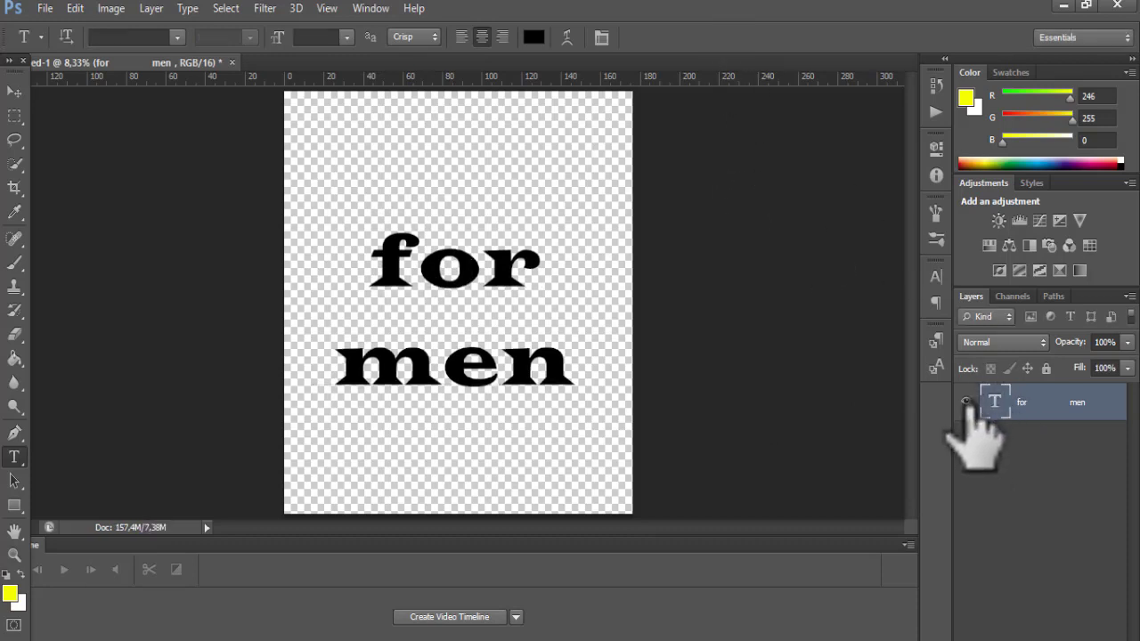
Step: Open the layer style settings of the "for men" text layer and add a red Color Overlay
click(966, 401)
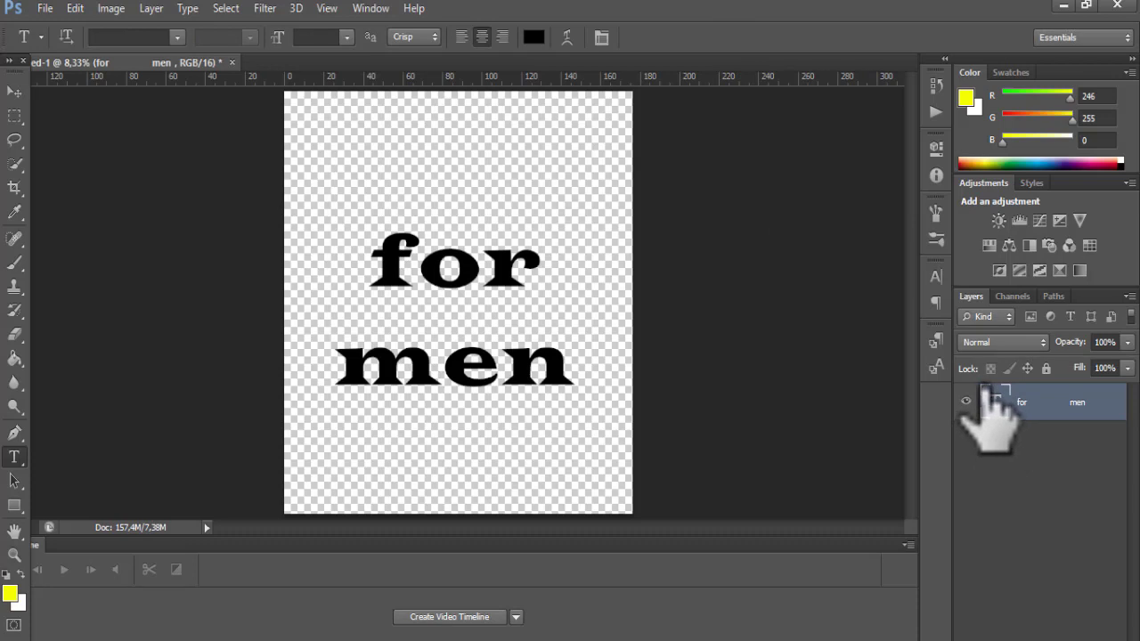
double_click(987, 392)
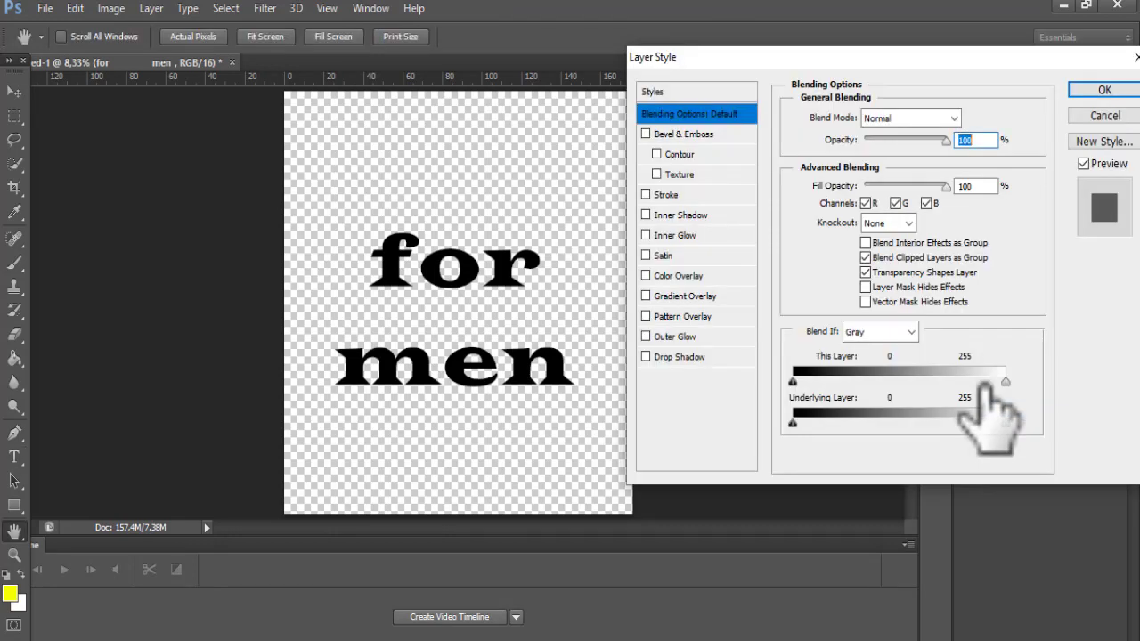
click(677, 276)
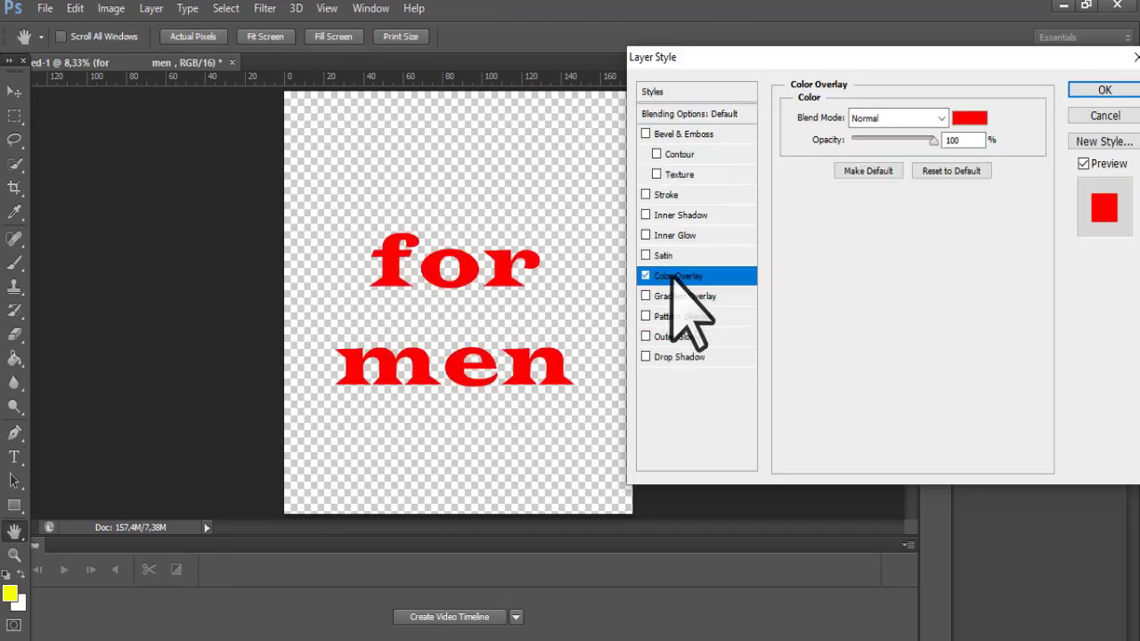
Step: Add a 6 px outside Stroke in black (000000) to the "for men" text layer
click(669, 195)
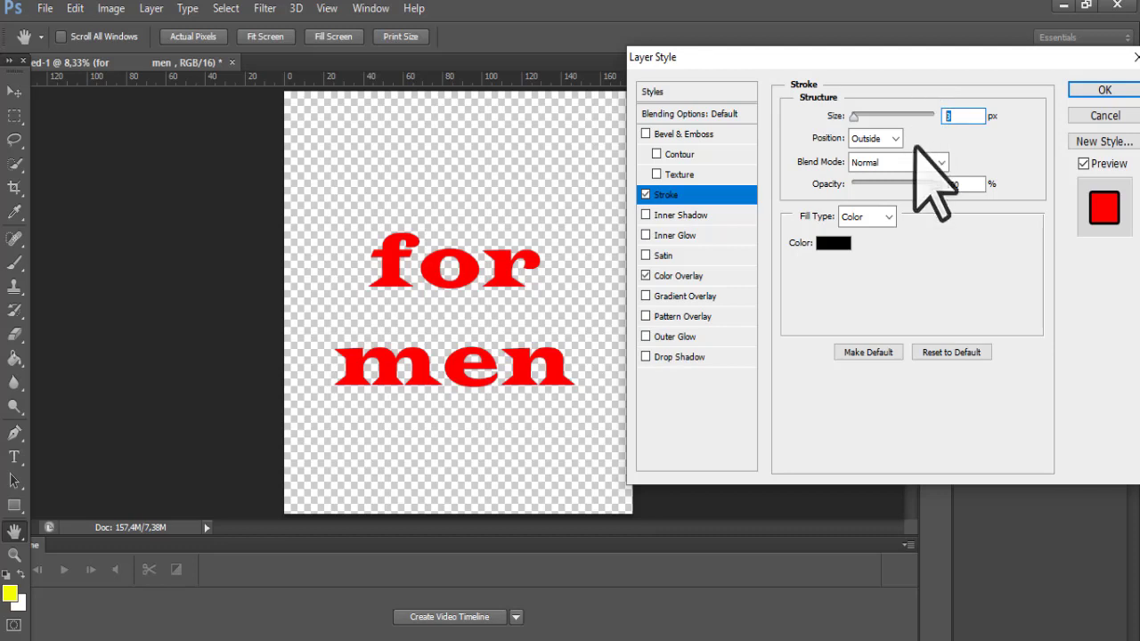
key(Up)
key(Up)
key(Up)
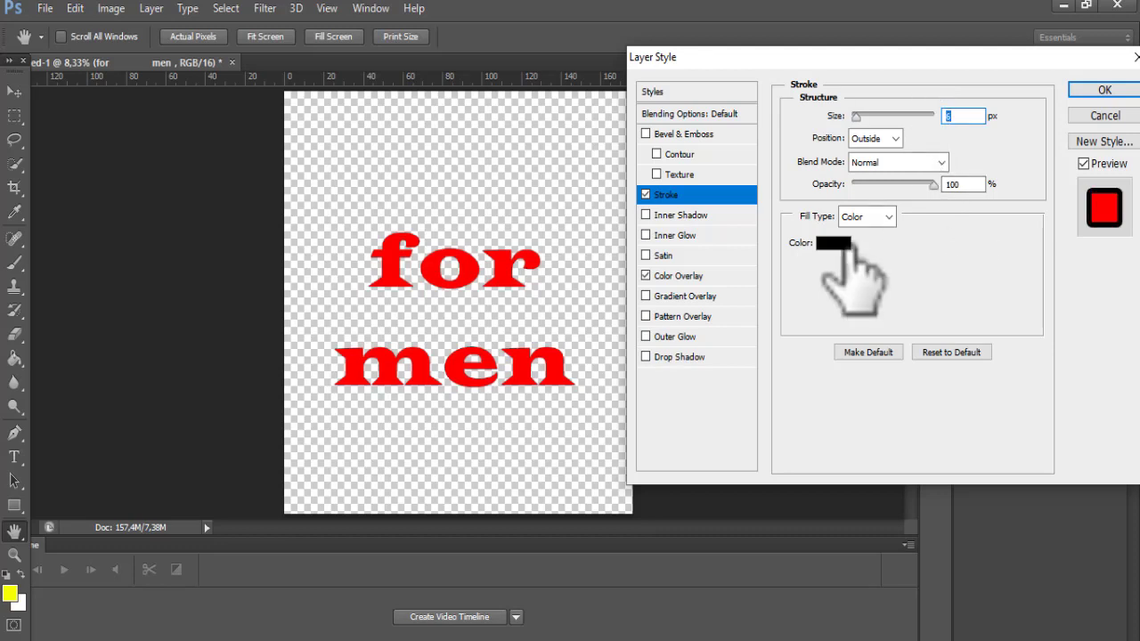
click(837, 243)
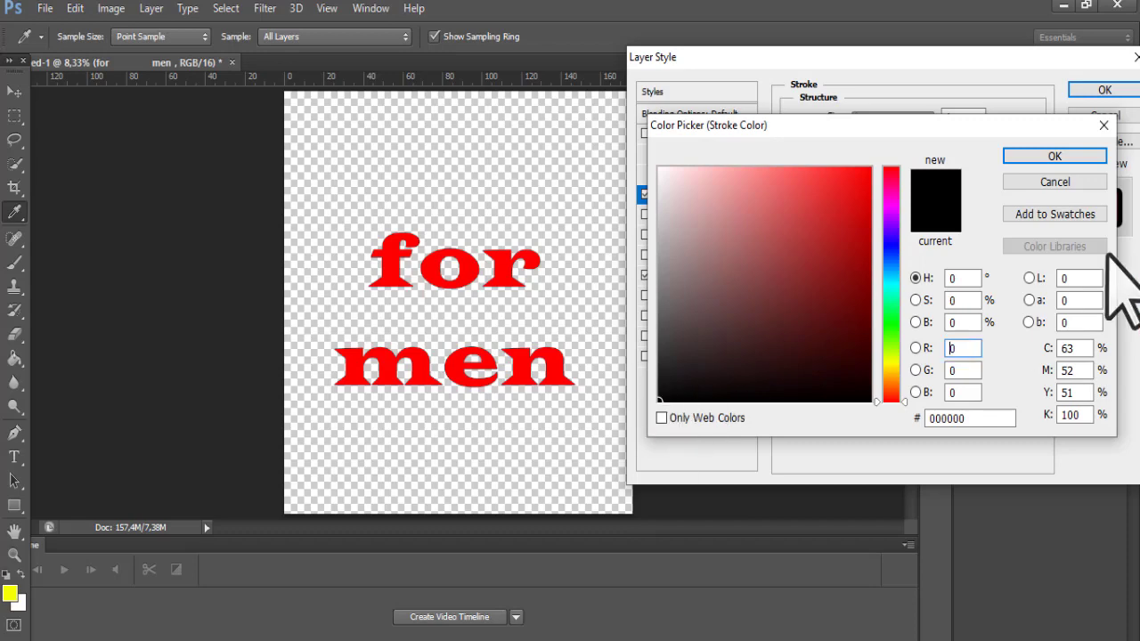
click(1060, 157)
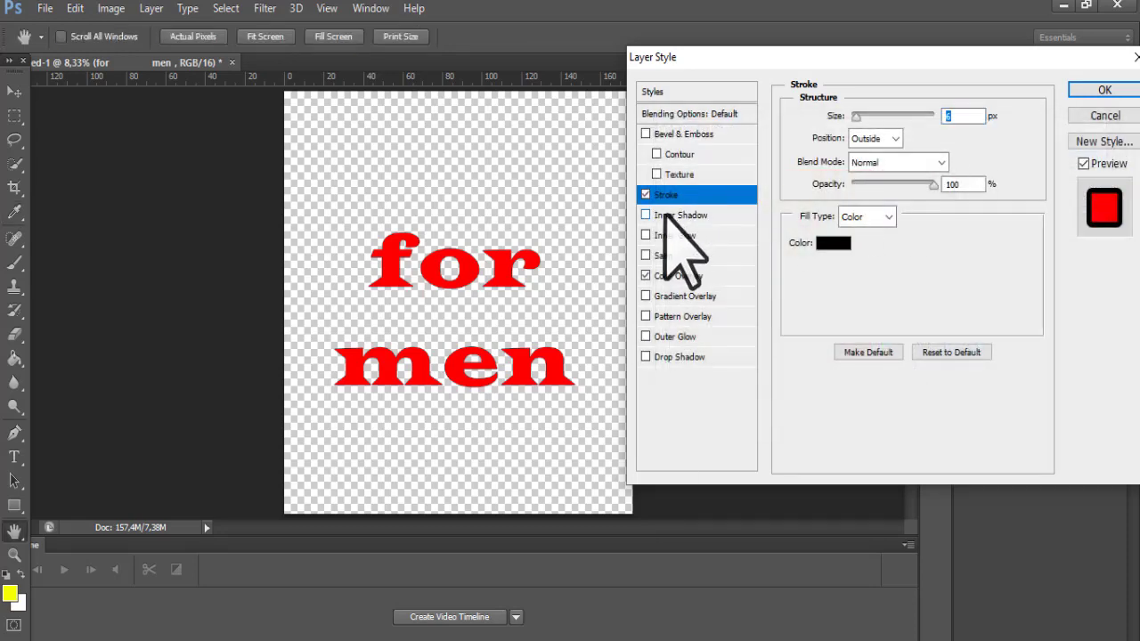
Step: Try cyan and olive for the text layer's Color Overlay, then settle on black as the overlay color
click(677, 277)
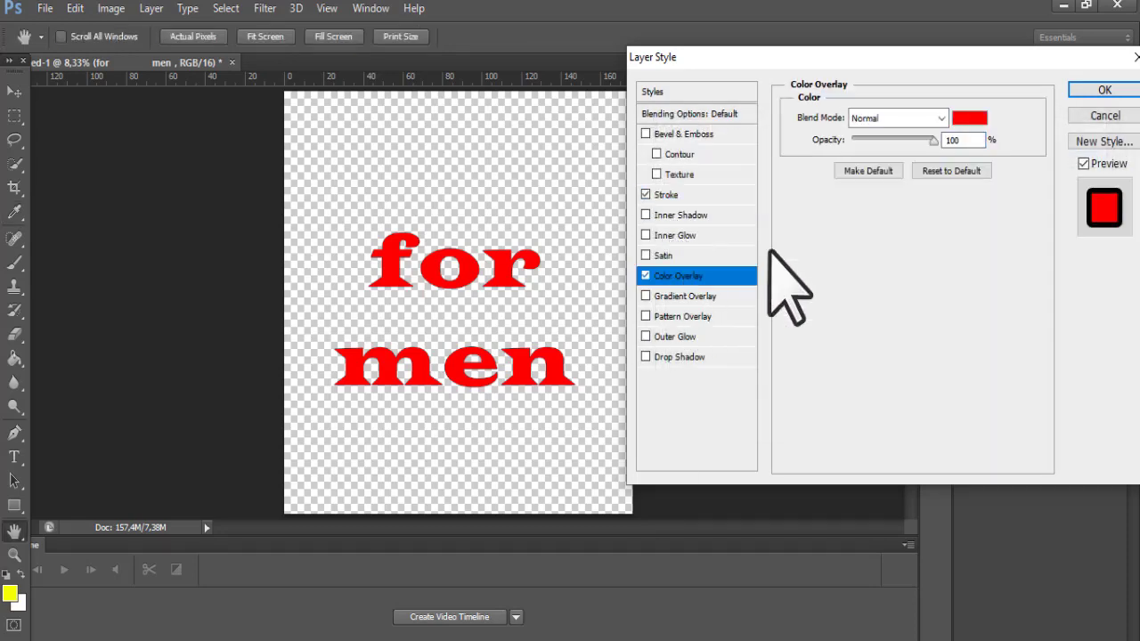
click(969, 118)
click(891, 282)
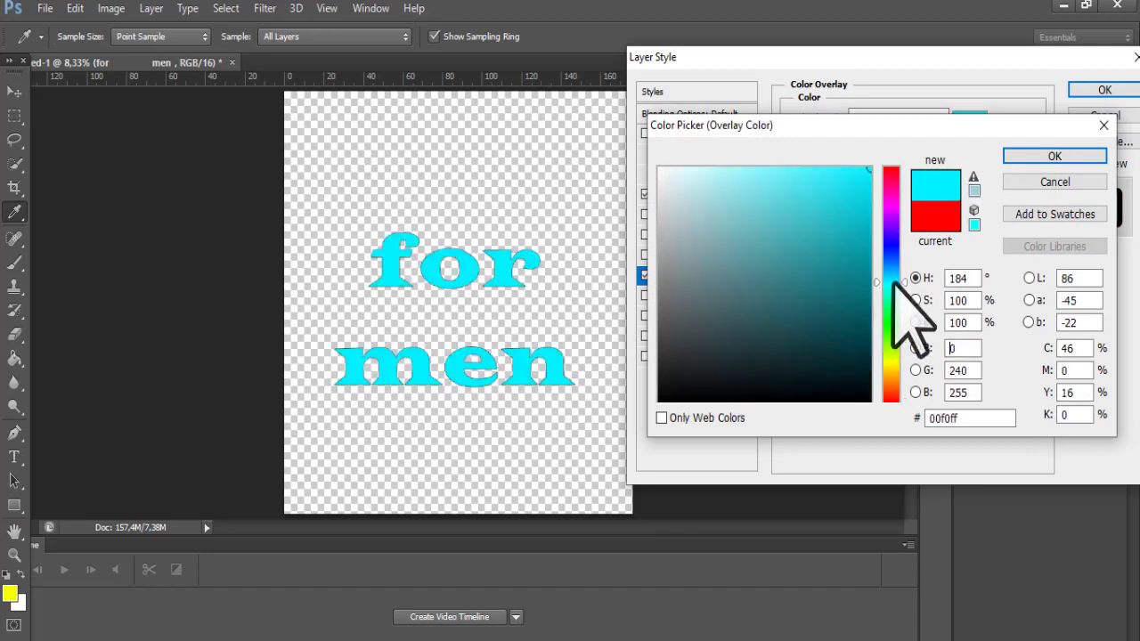
click(701, 179)
drag(701, 179, 873, 167)
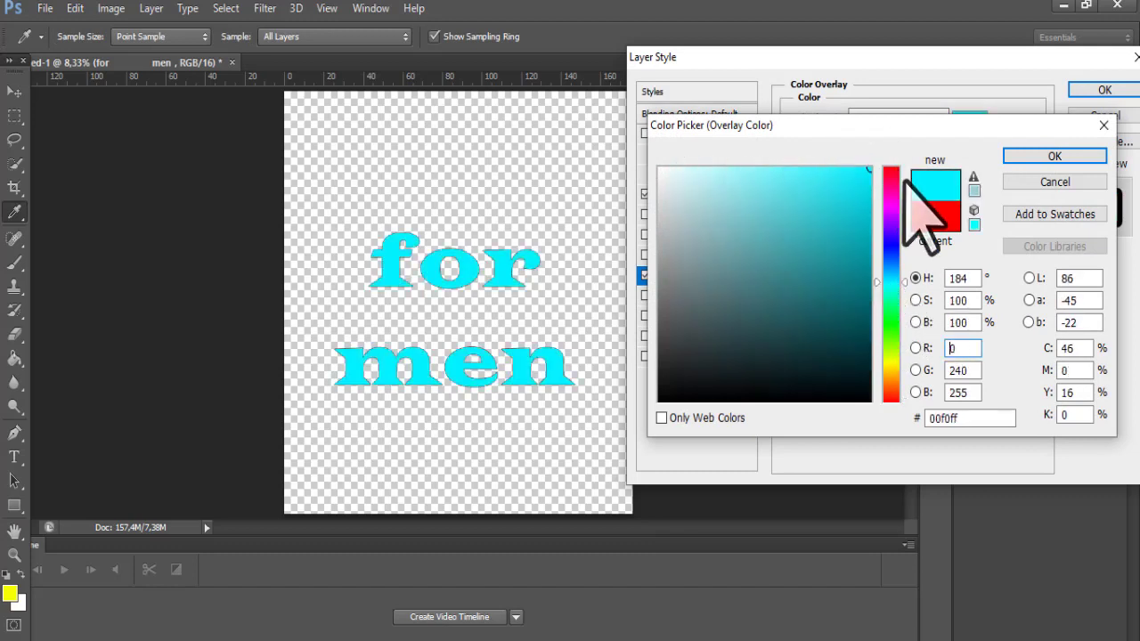
drag(766, 312, 832, 252)
click(894, 363)
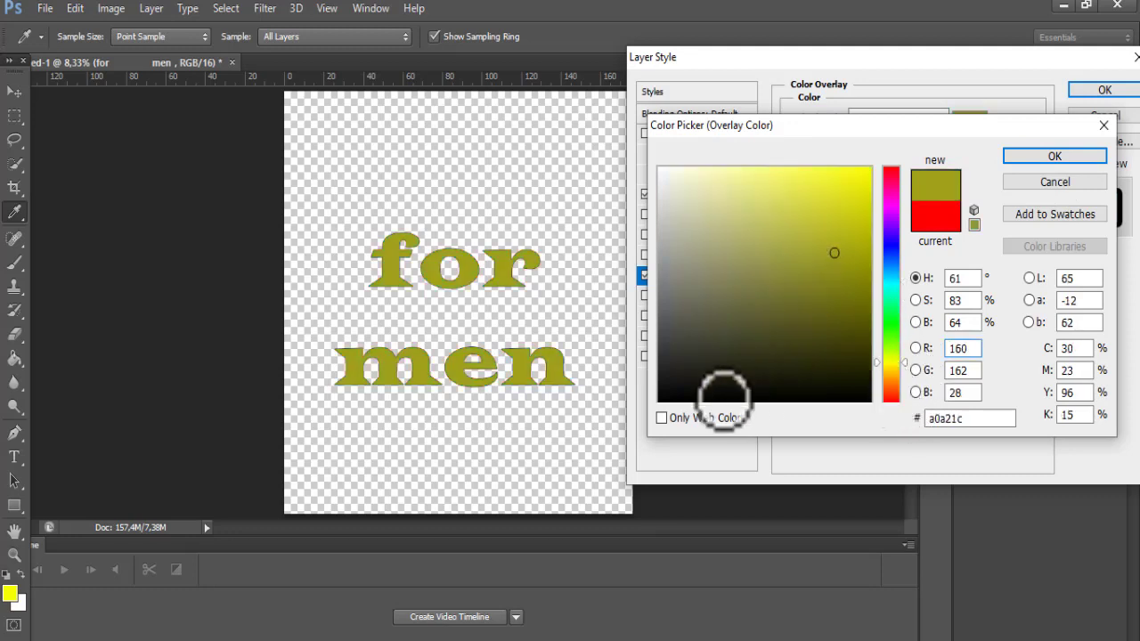
drag(723, 402, 602, 413)
click(1073, 158)
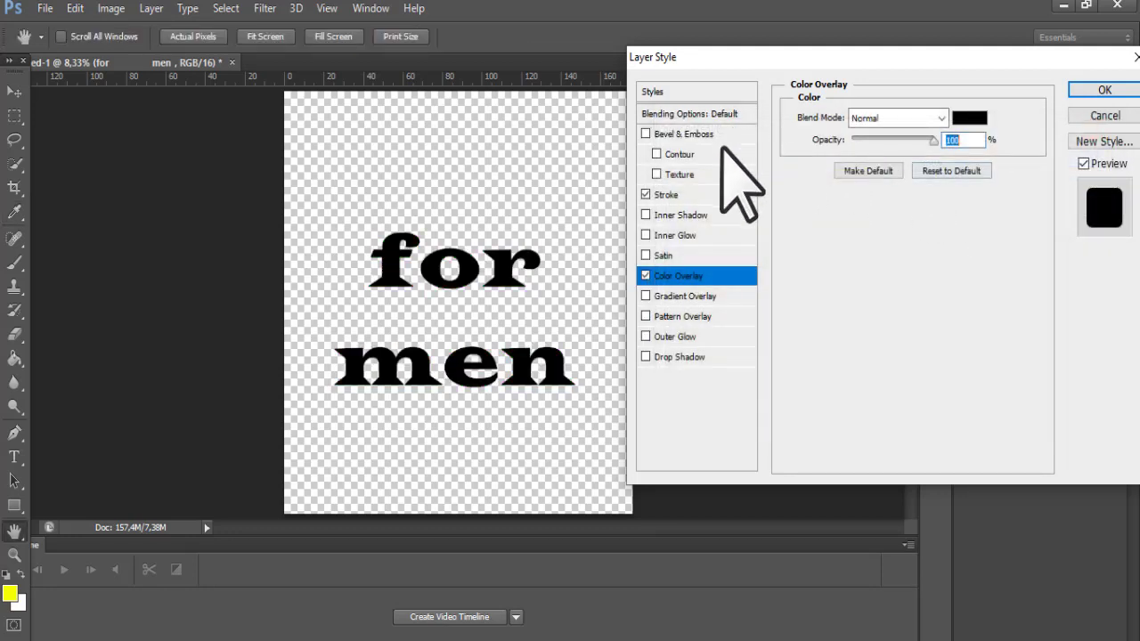
Step: Change the "for men" text layer's stroke color to blue 2d21c9
click(673, 196)
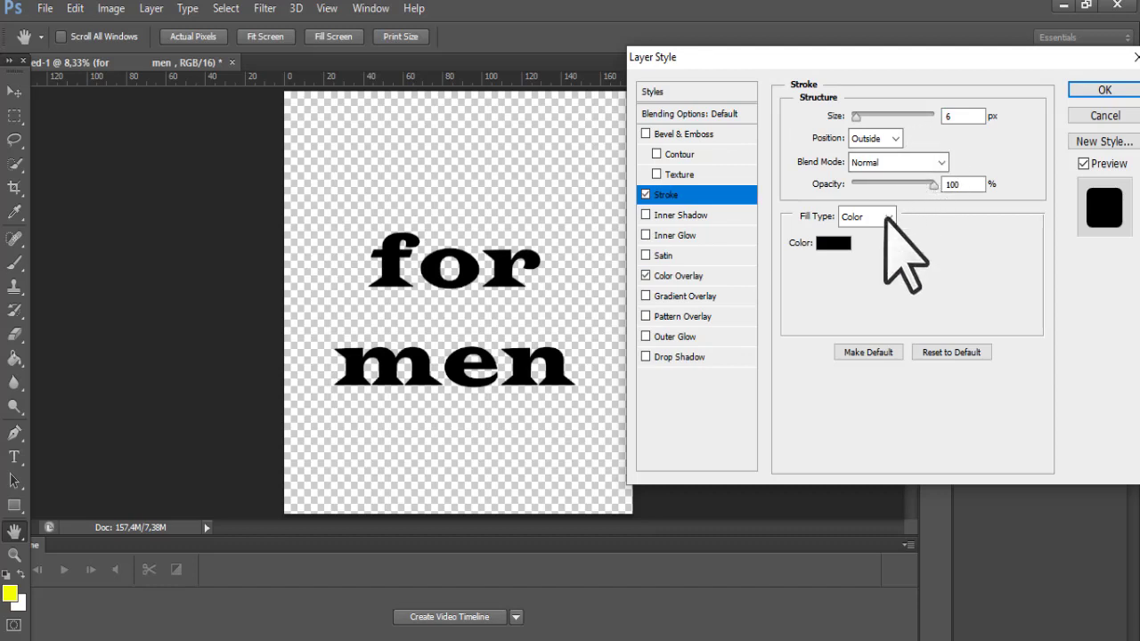
click(834, 242)
click(855, 169)
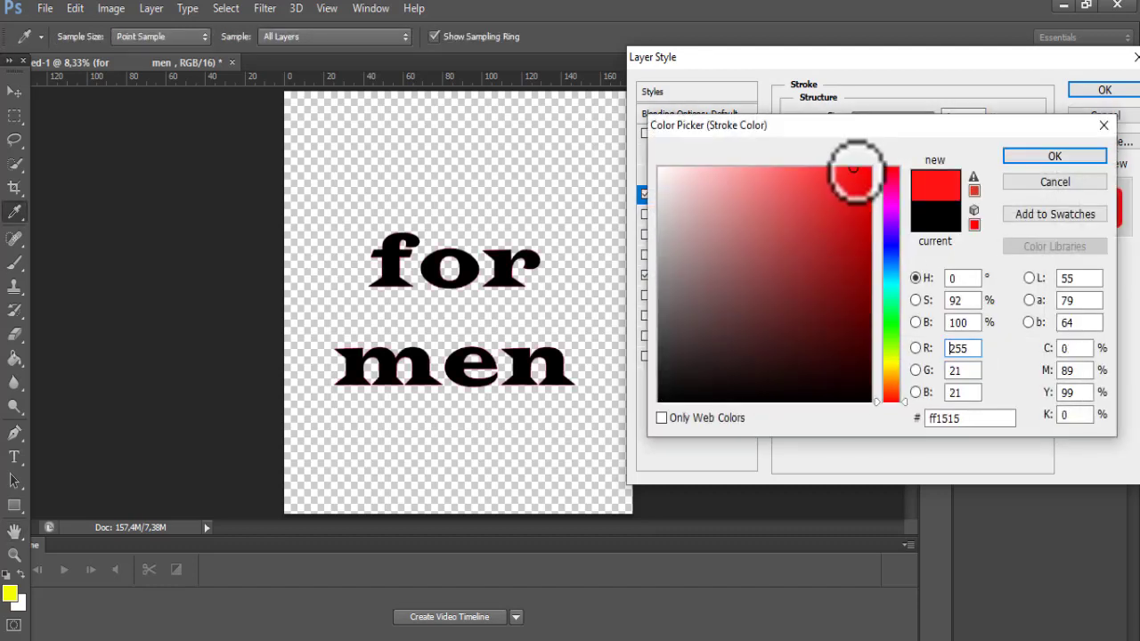
click(835, 216)
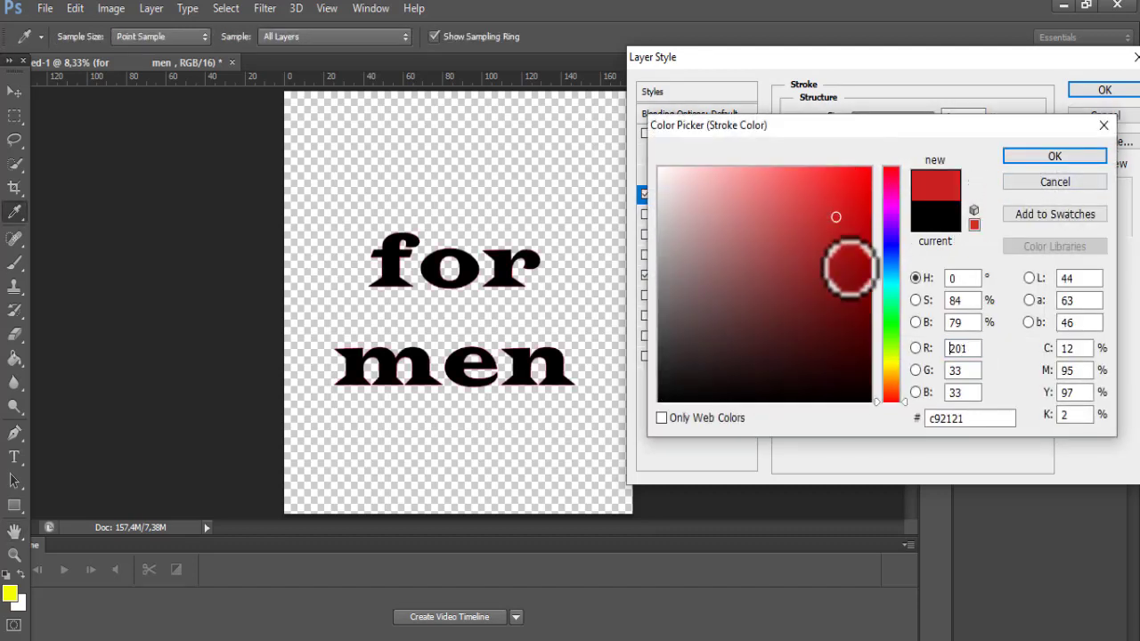
click(891, 326)
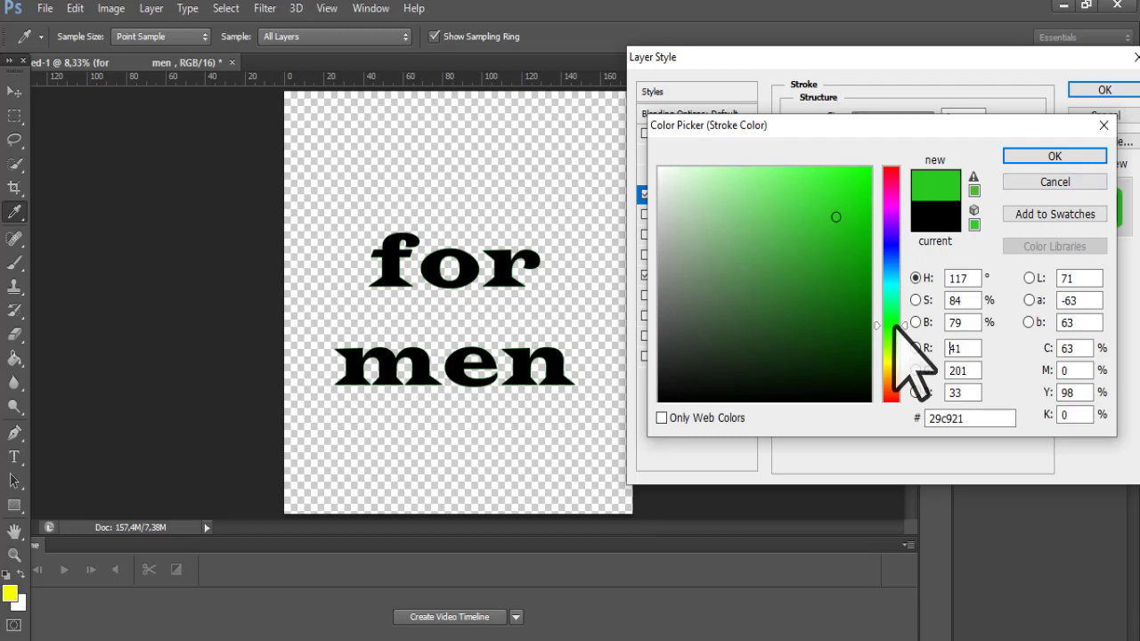
click(891, 242)
click(1038, 158)
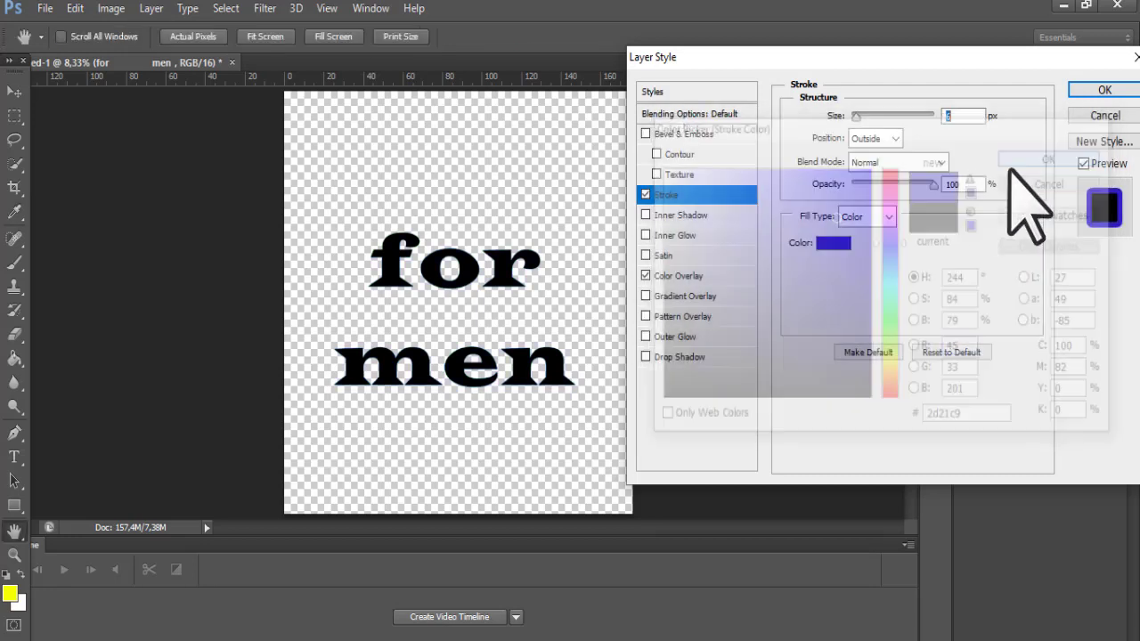
Step: Try the Inside and Outside positions for the text stroke and settle on Center
click(887, 140)
click(871, 171)
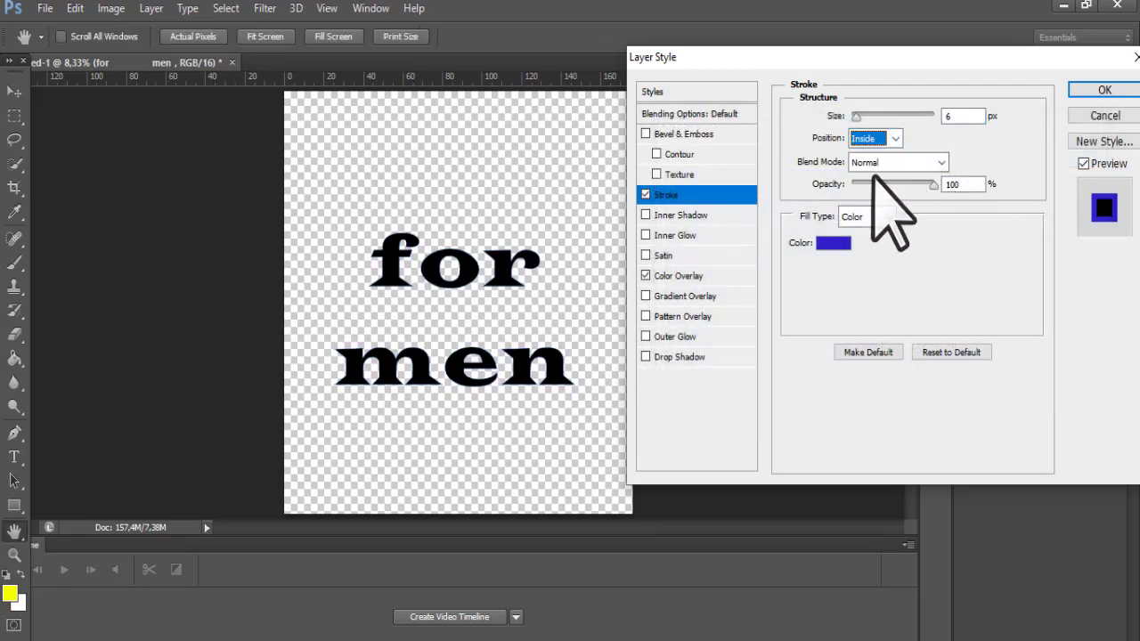
click(895, 140)
click(876, 188)
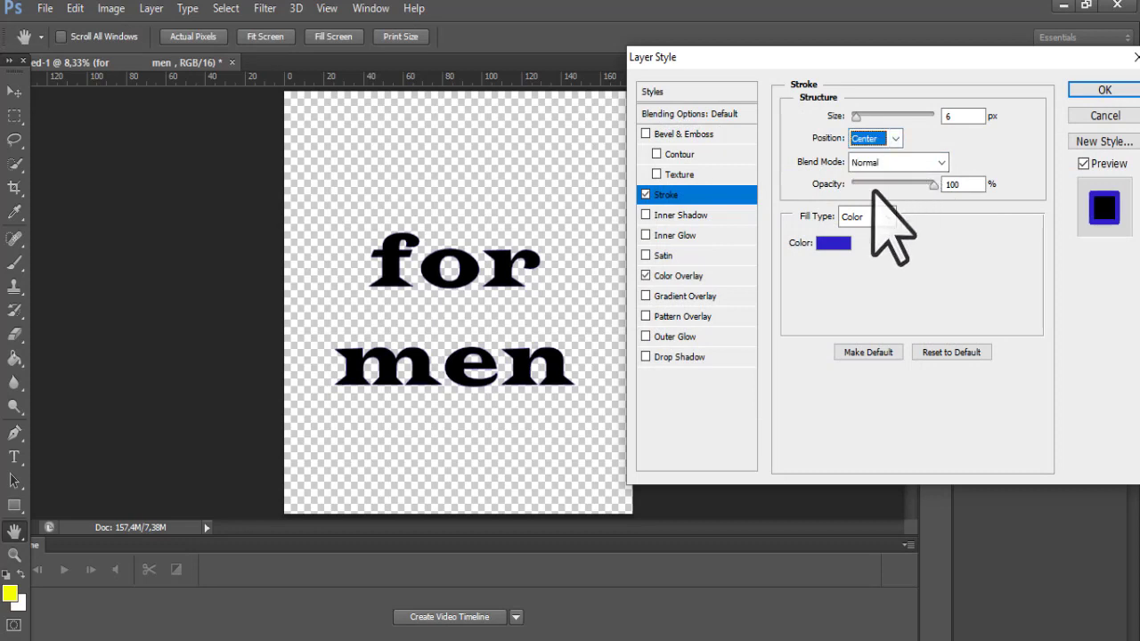
click(895, 140)
click(864, 156)
click(868, 139)
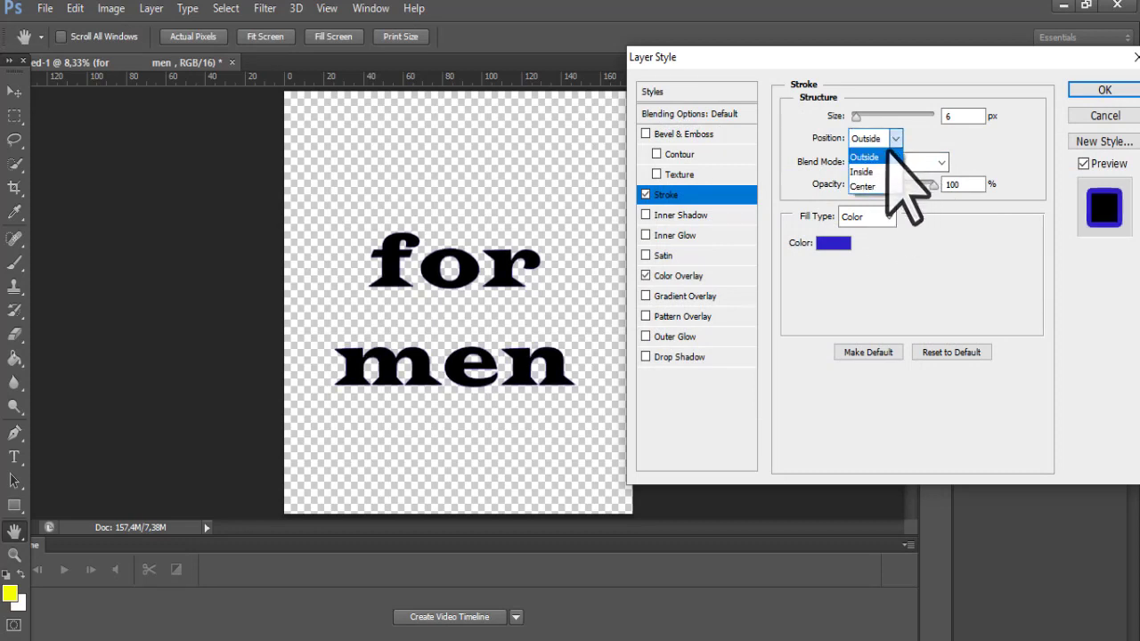
click(875, 185)
Step: Keep the stroke's blend mode at Normal, try a Gradient fill type, and set the fill type to Pattern
click(940, 162)
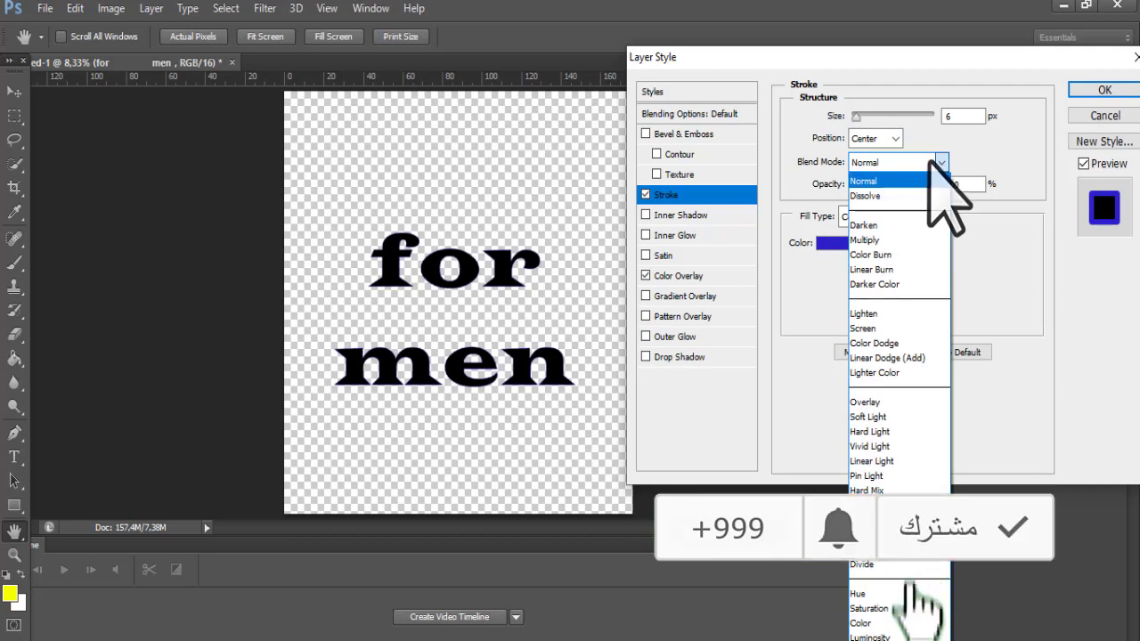
click(941, 162)
click(883, 219)
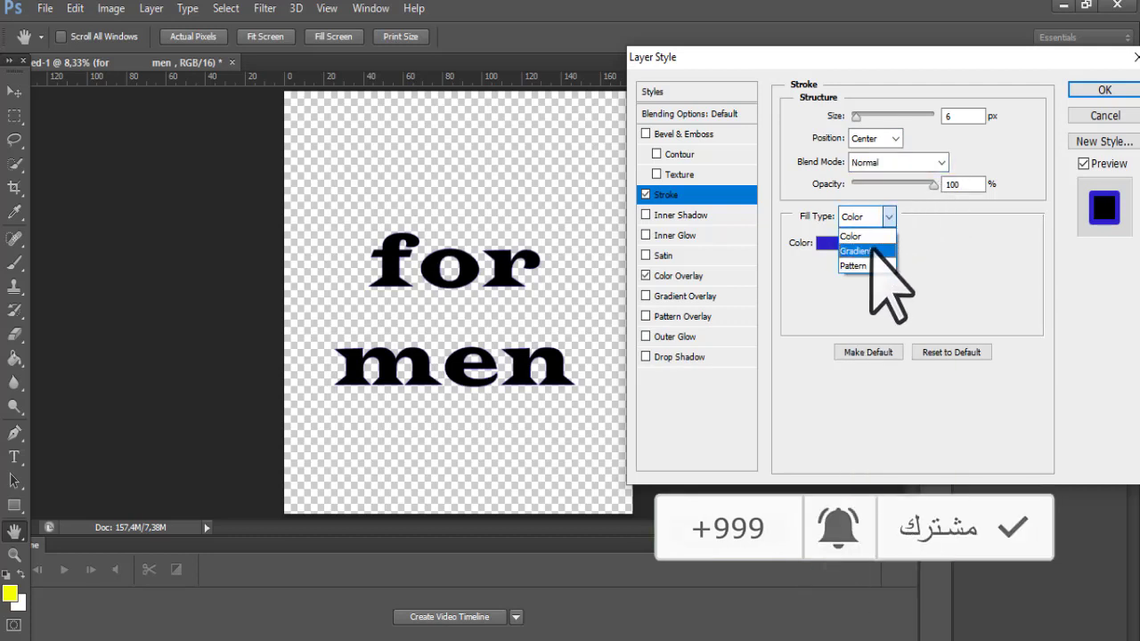
click(869, 252)
click(882, 265)
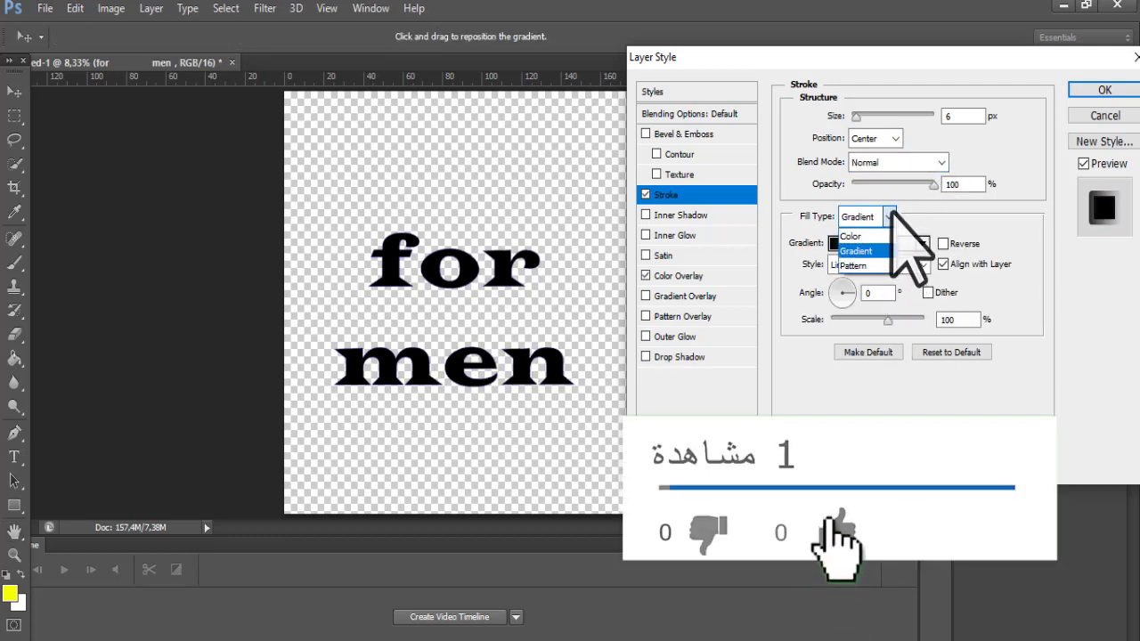
click(891, 264)
Step: Enable Bevel & Emboss with Texture and Contour, plus Outer Glow and Drop Shadow, and apply the layer style
click(674, 175)
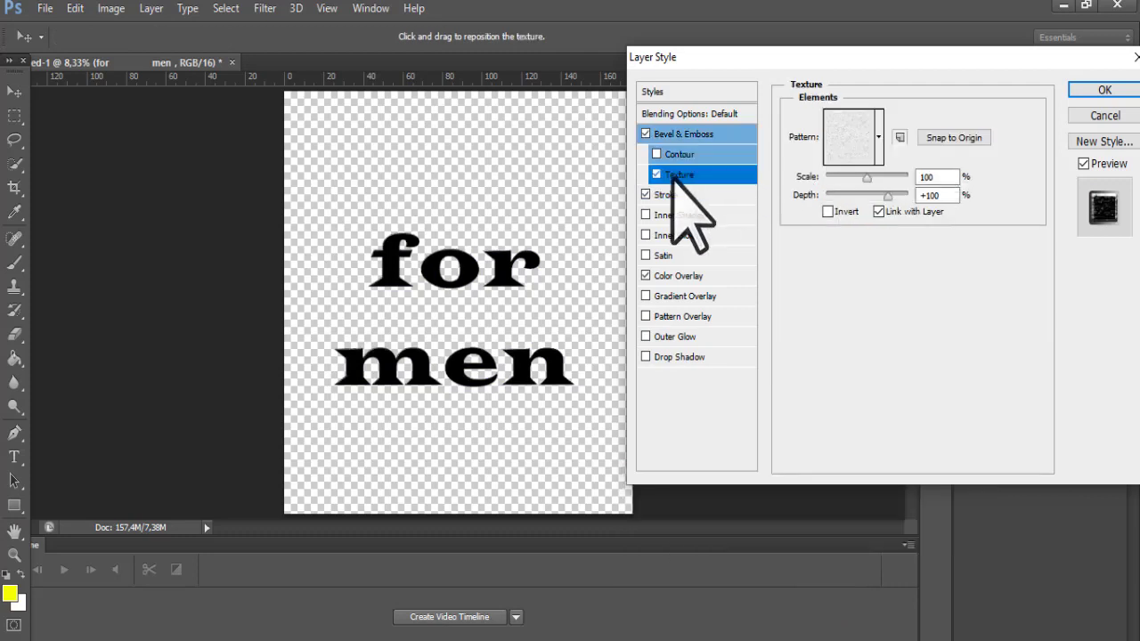
click(668, 155)
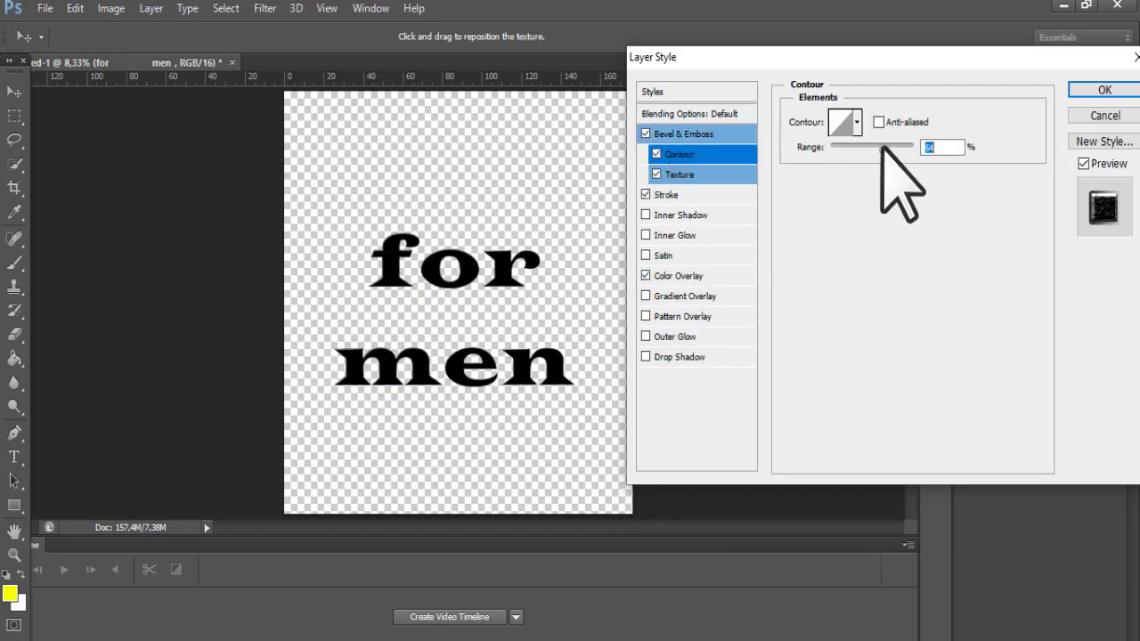
click(667, 338)
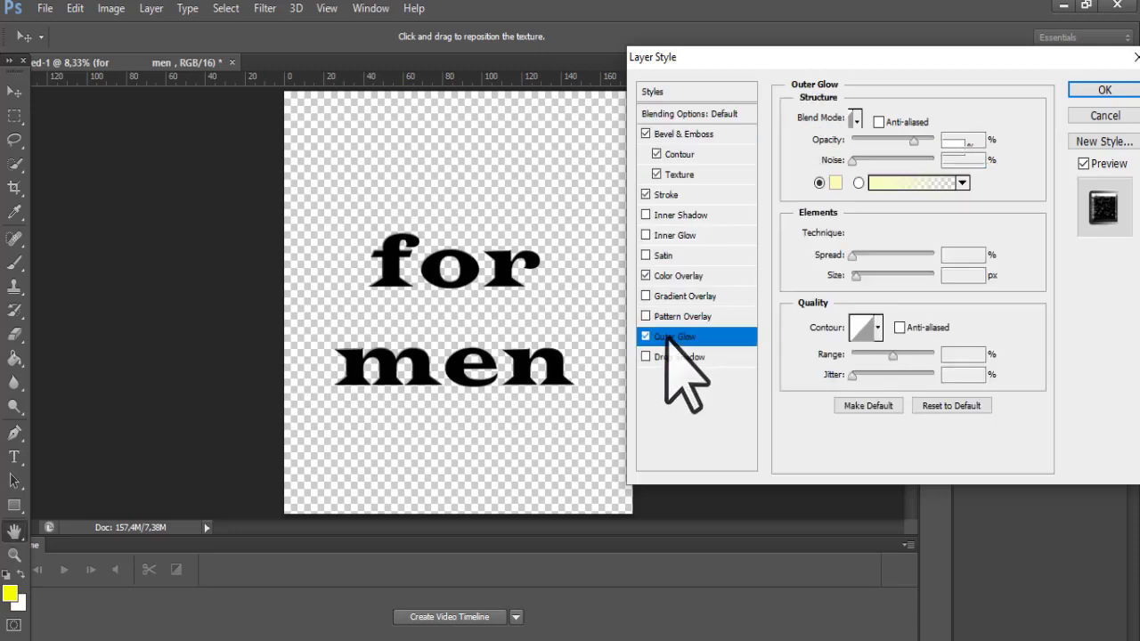
click(663, 357)
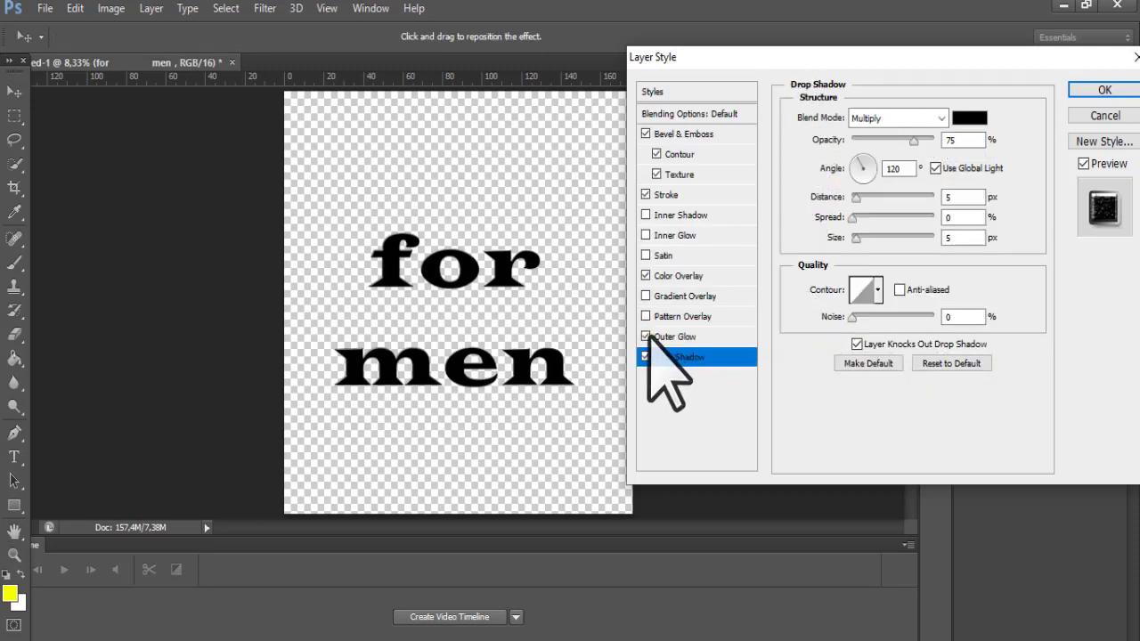
click(1103, 90)
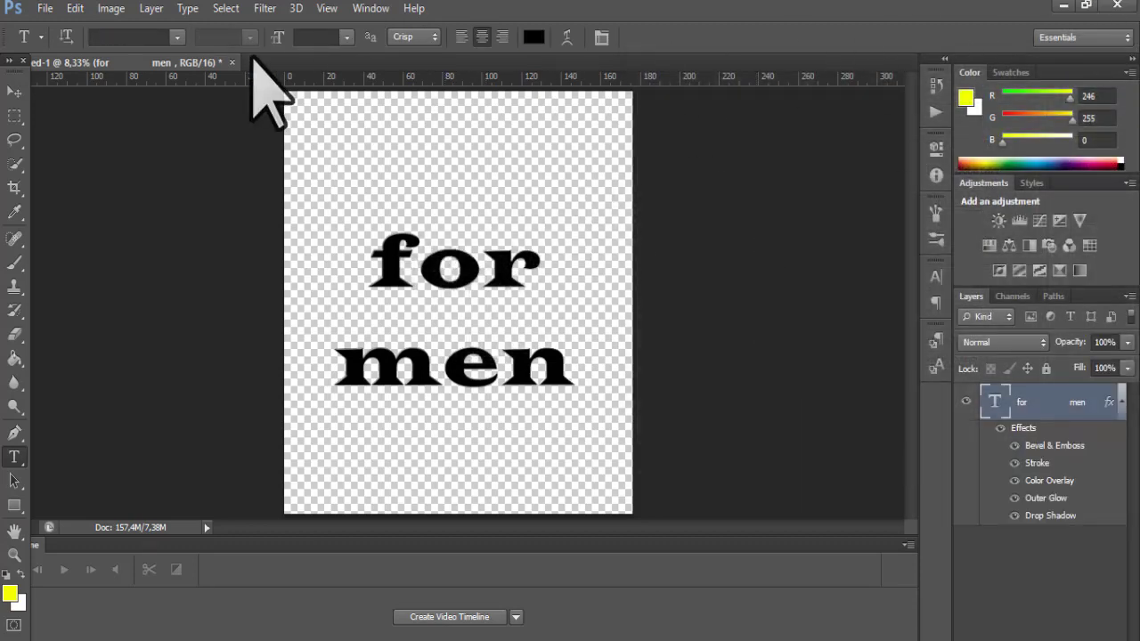
Step: Start saving the design under Save As and show the available file formats
click(44, 9)
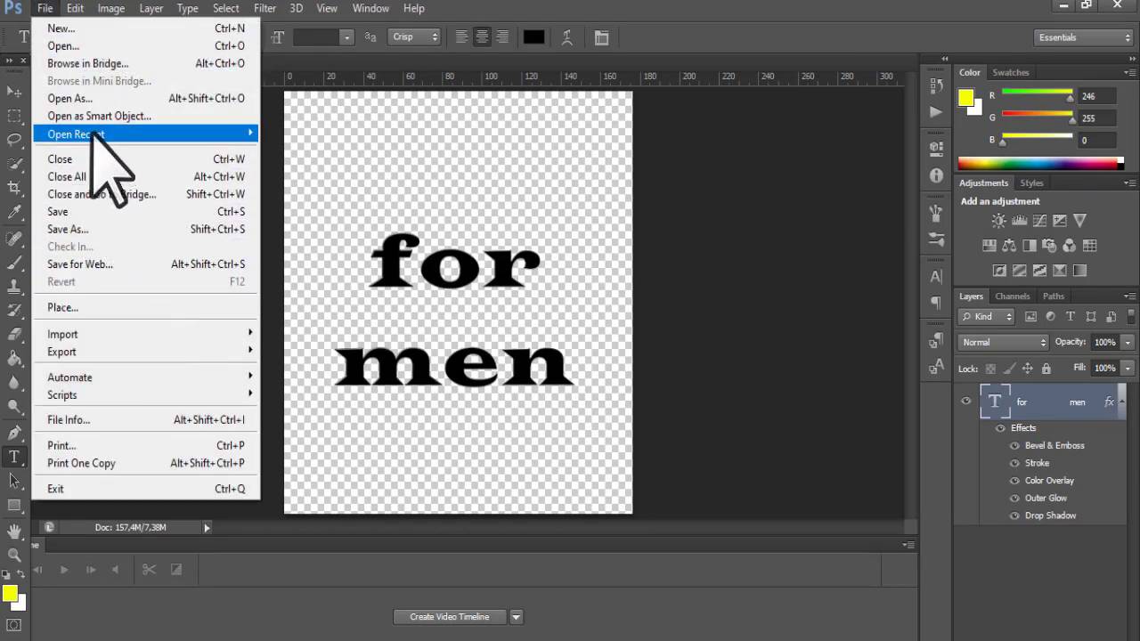
click(90, 225)
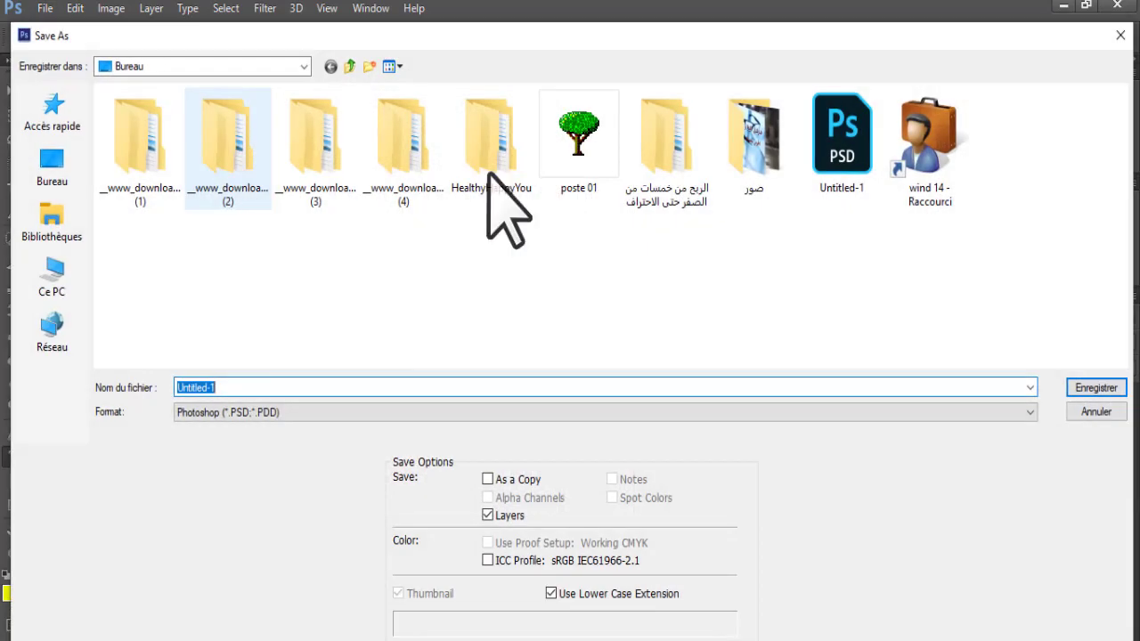
click(983, 412)
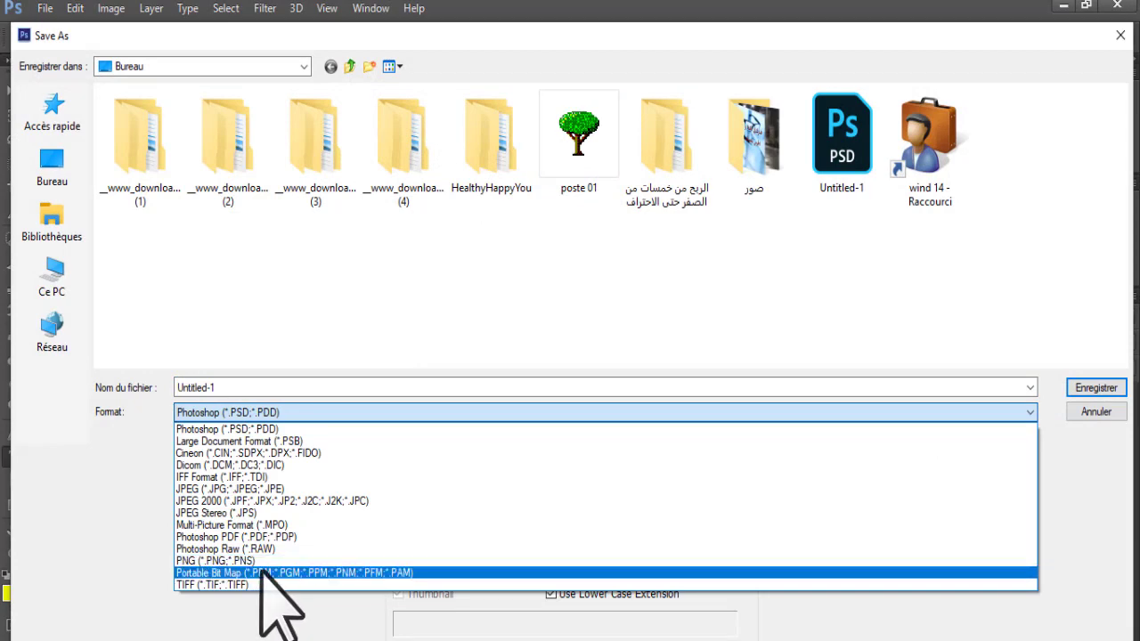
Step: Switch to the TeePublic upload page in Chrome and read the required file format and dimensions
click(552, 637)
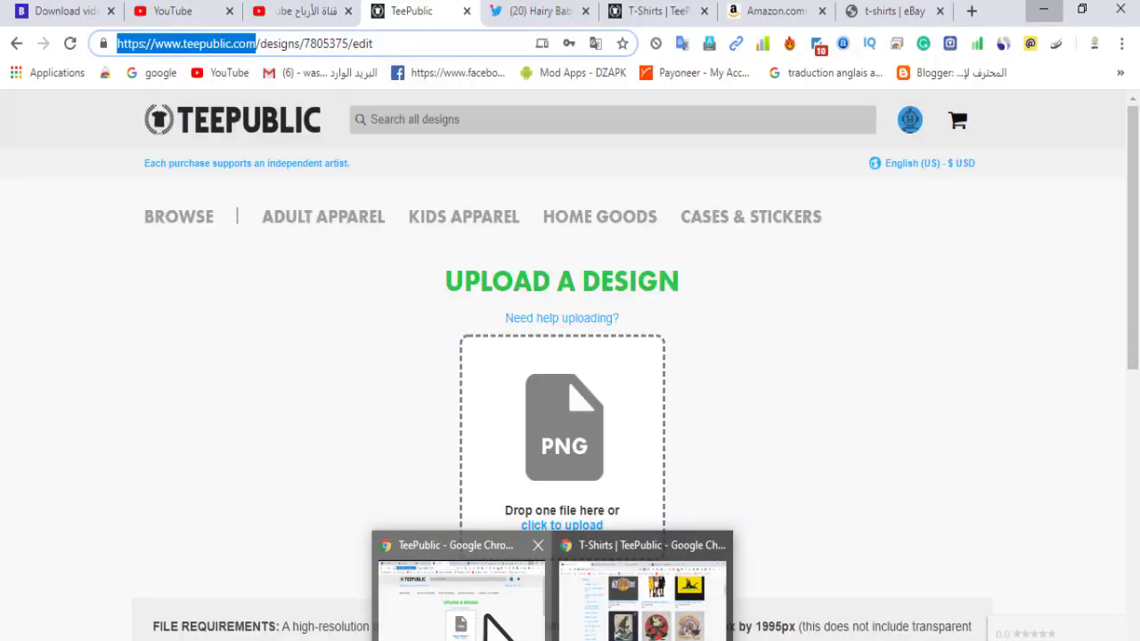
click(485, 625)
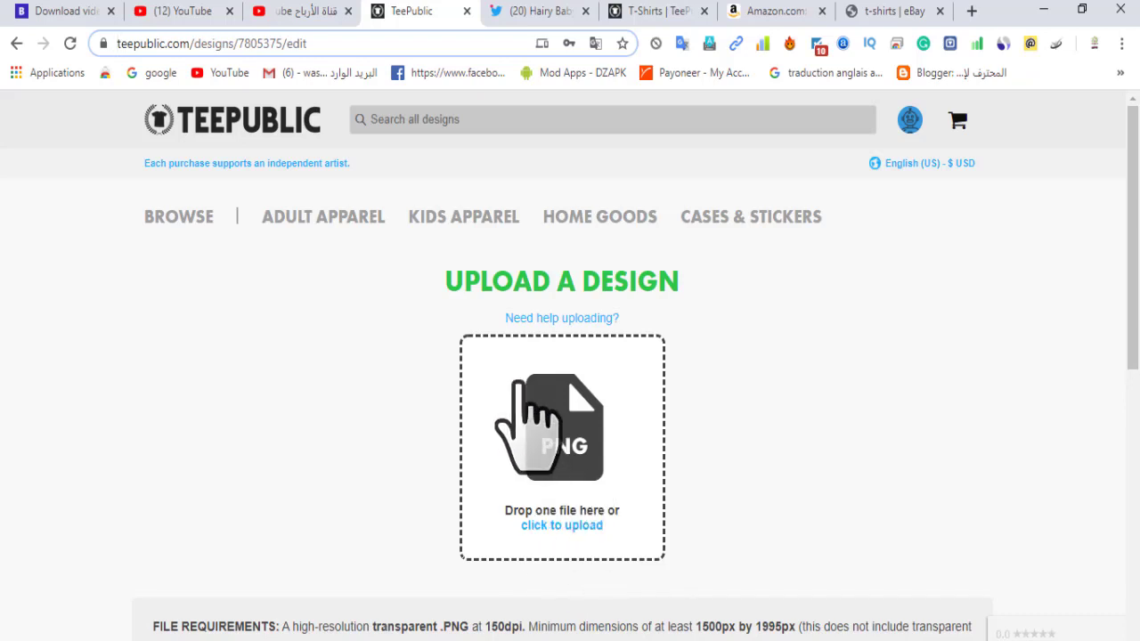
scroll(588, 285, down, 3)
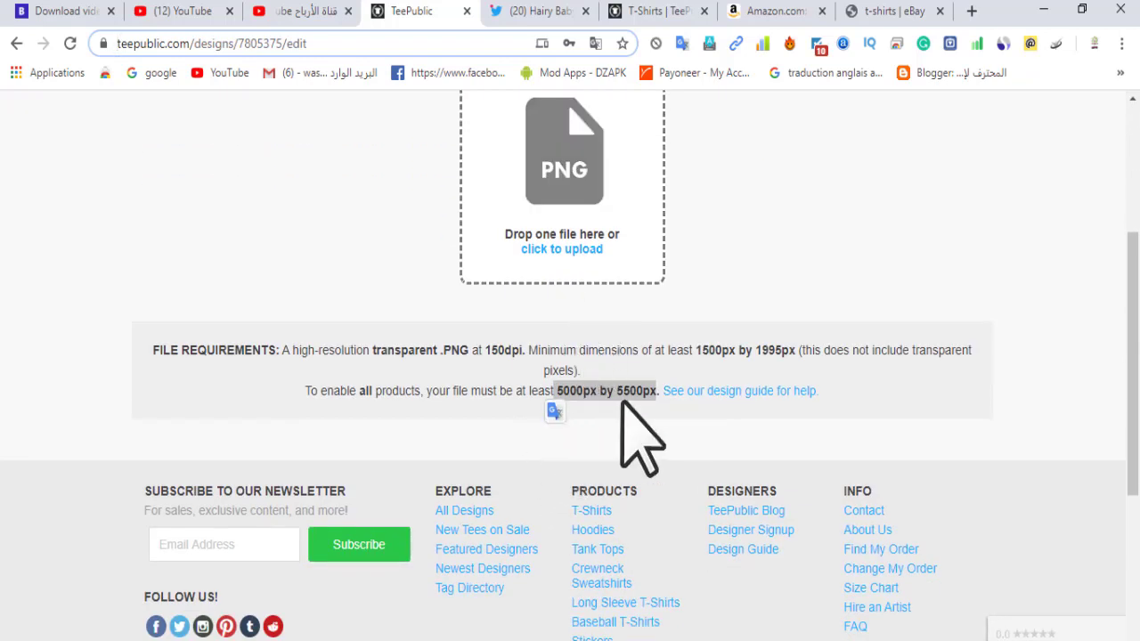
drag(360, 391, 373, 391)
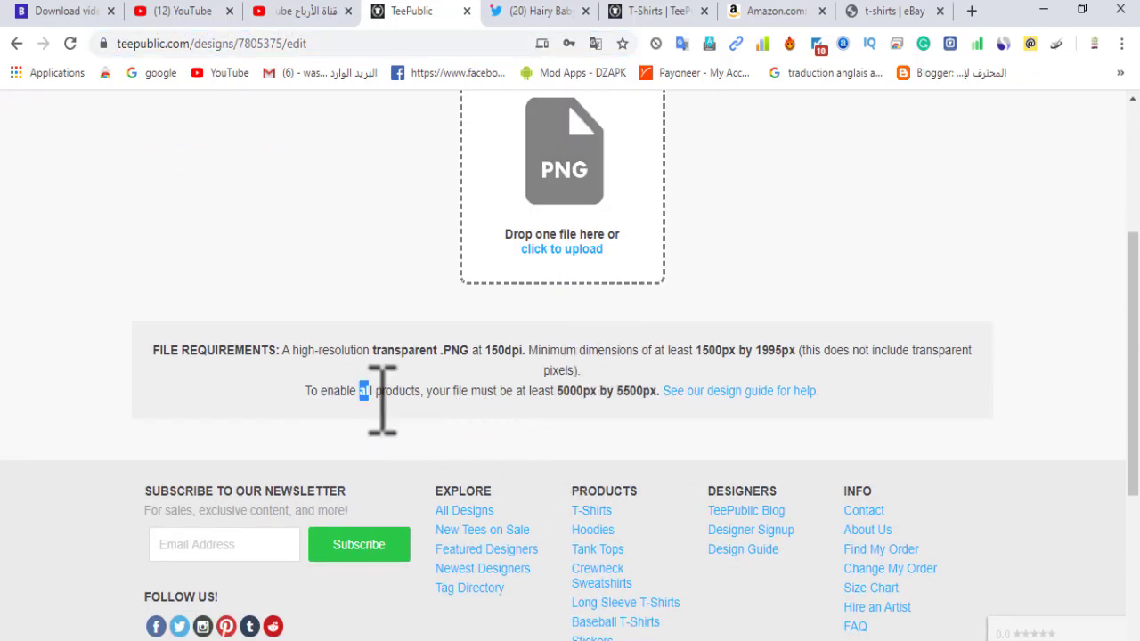
drag(442, 350, 477, 352)
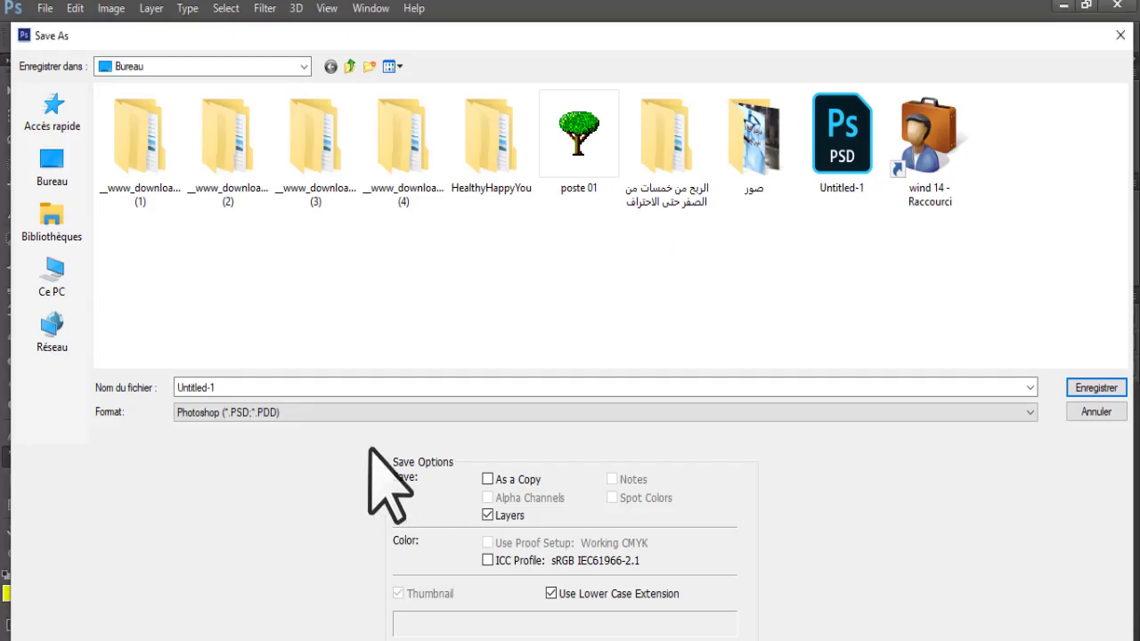
Step: Save the design to the desktop as Untitled-1.png in PNG format, replacing the existing file
click(394, 412)
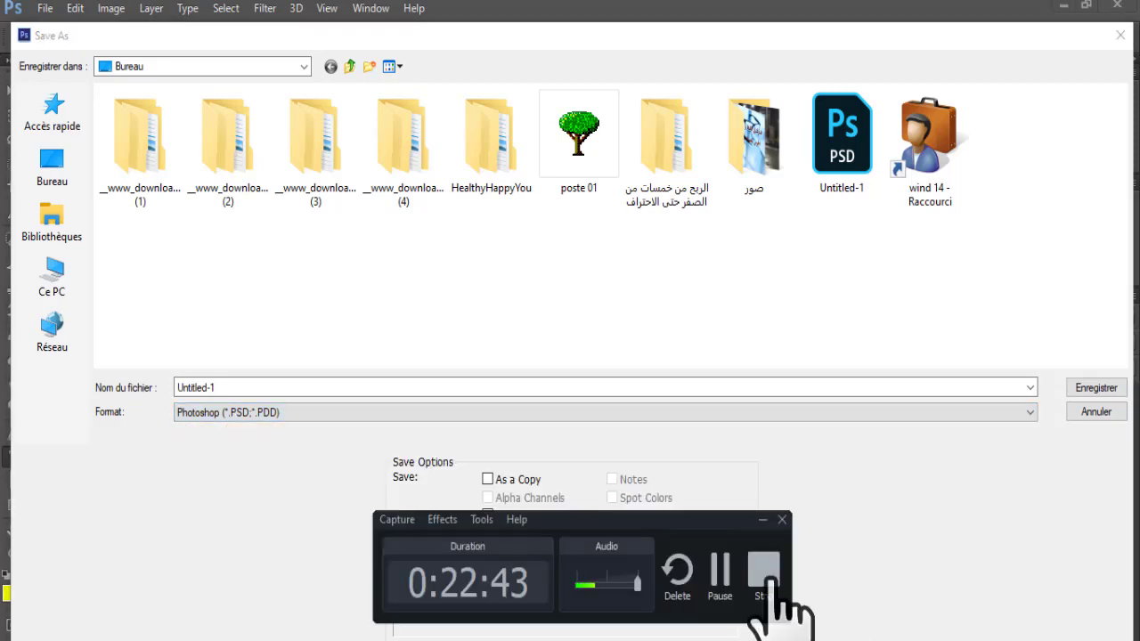
click(579, 558)
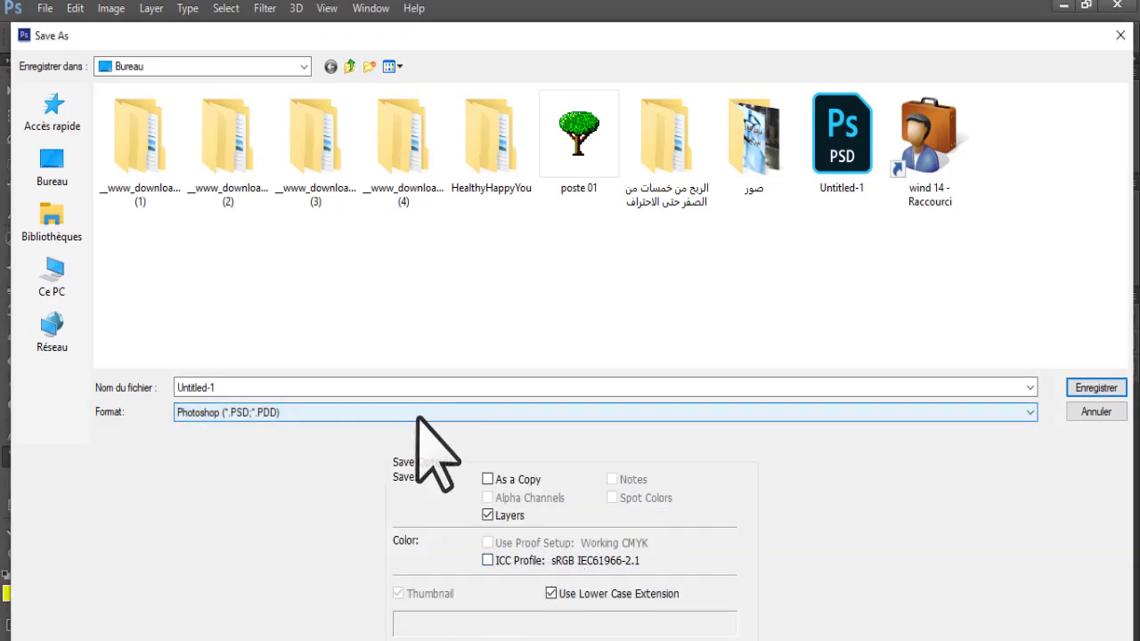
click(418, 413)
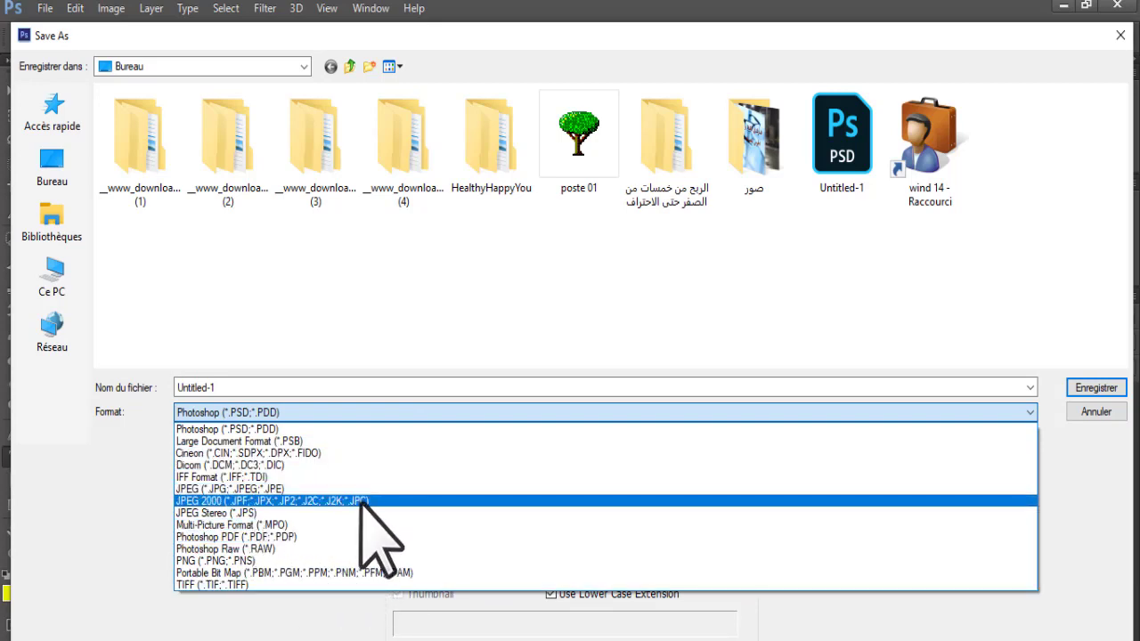
click(236, 561)
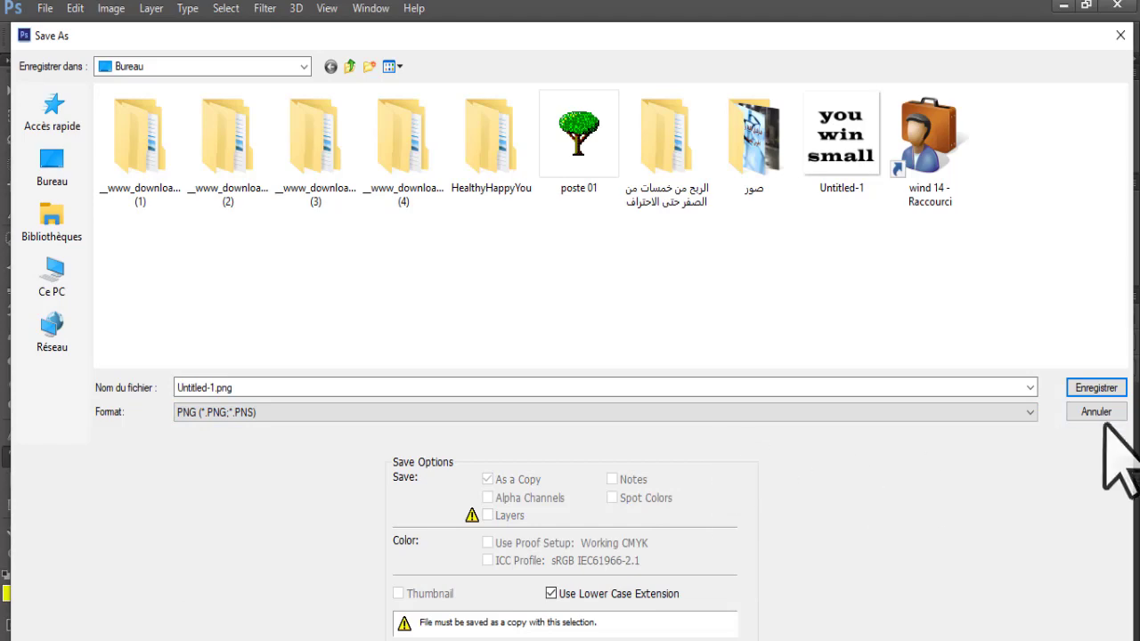
click(1096, 389)
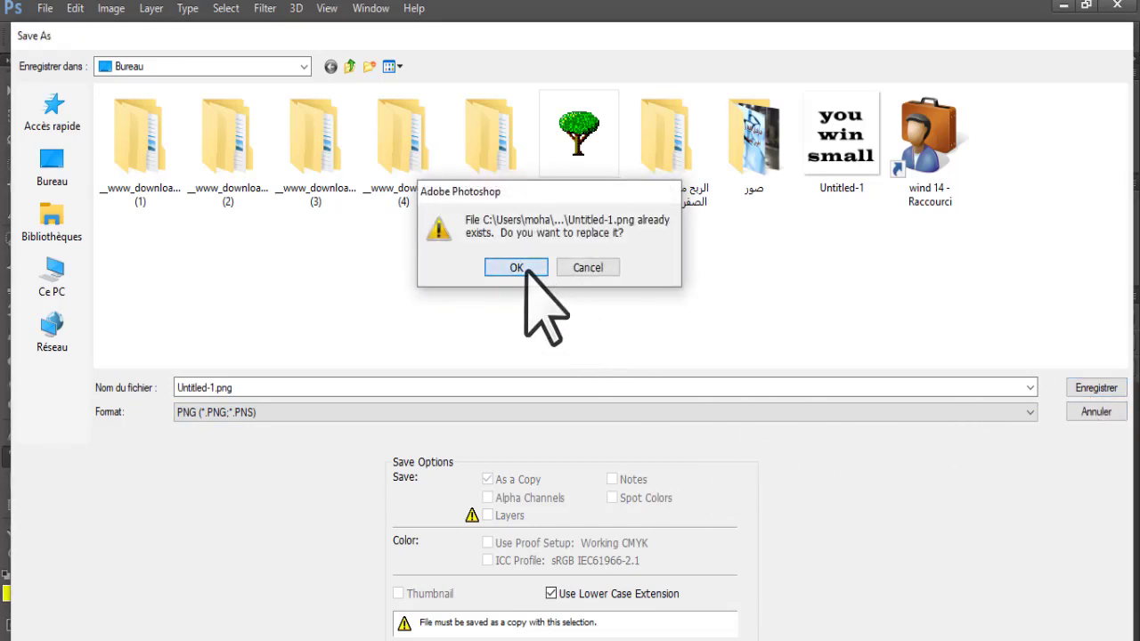
click(527, 268)
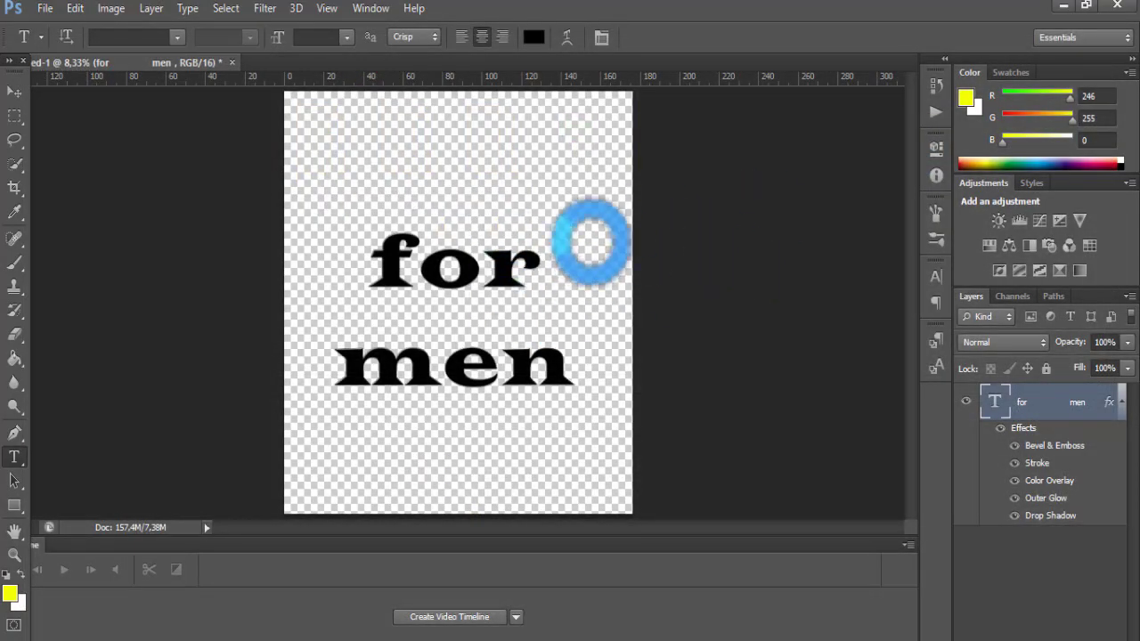
click(623, 207)
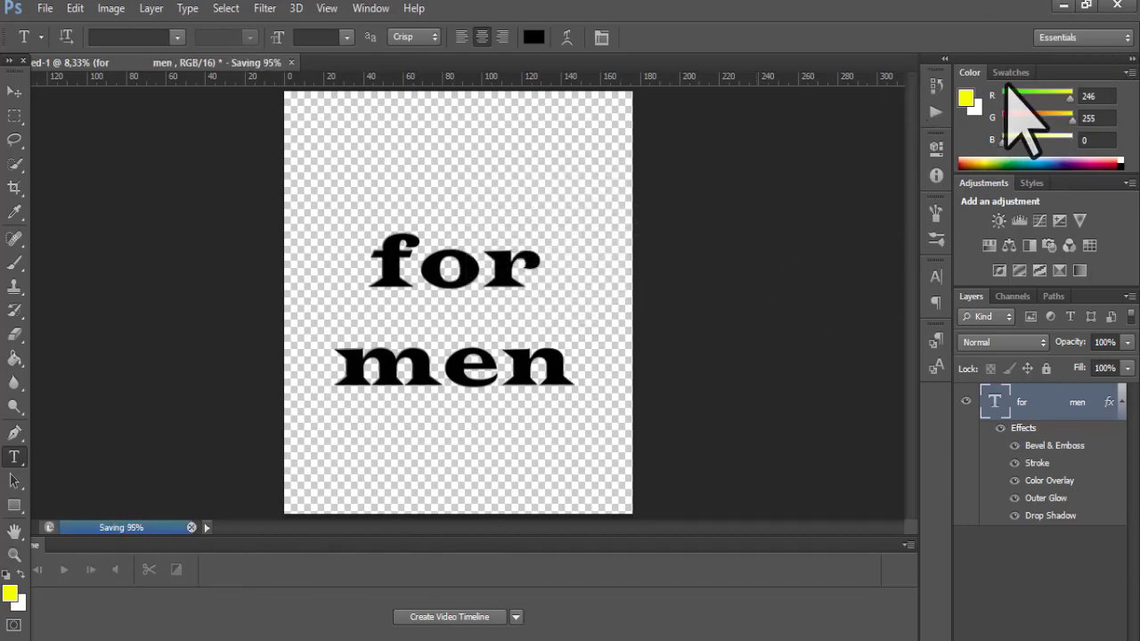
Step: Minimize Photoshop and Chrome to view the saved PNG on the desktop, and return to the TeePublic upload page
click(1065, 5)
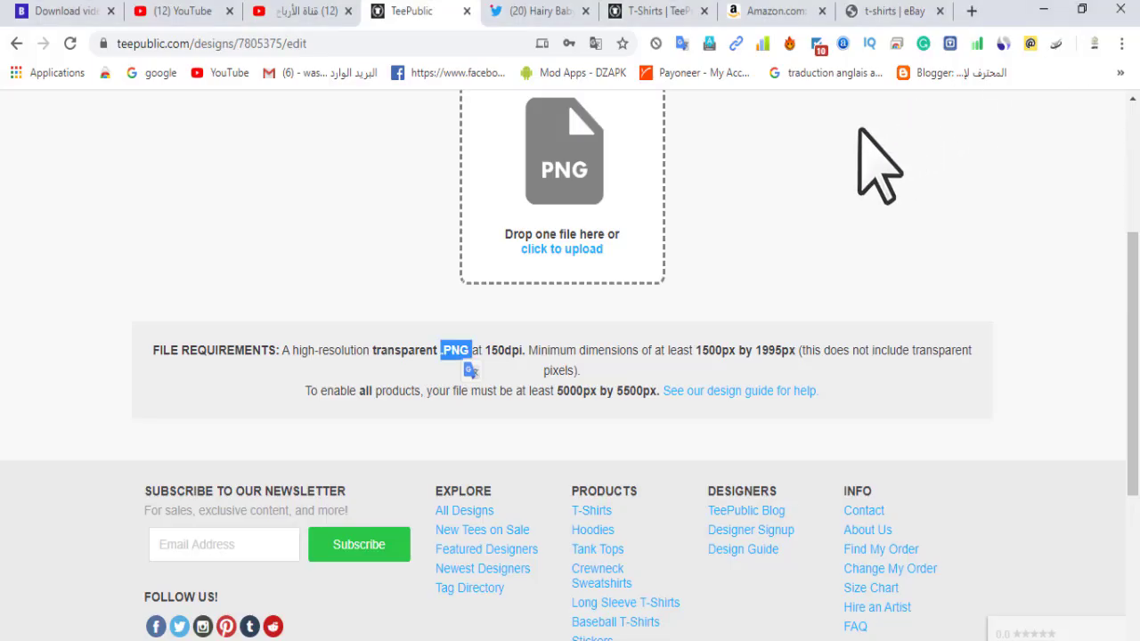
scroll(527, 318, up, 1)
click(1082, 8)
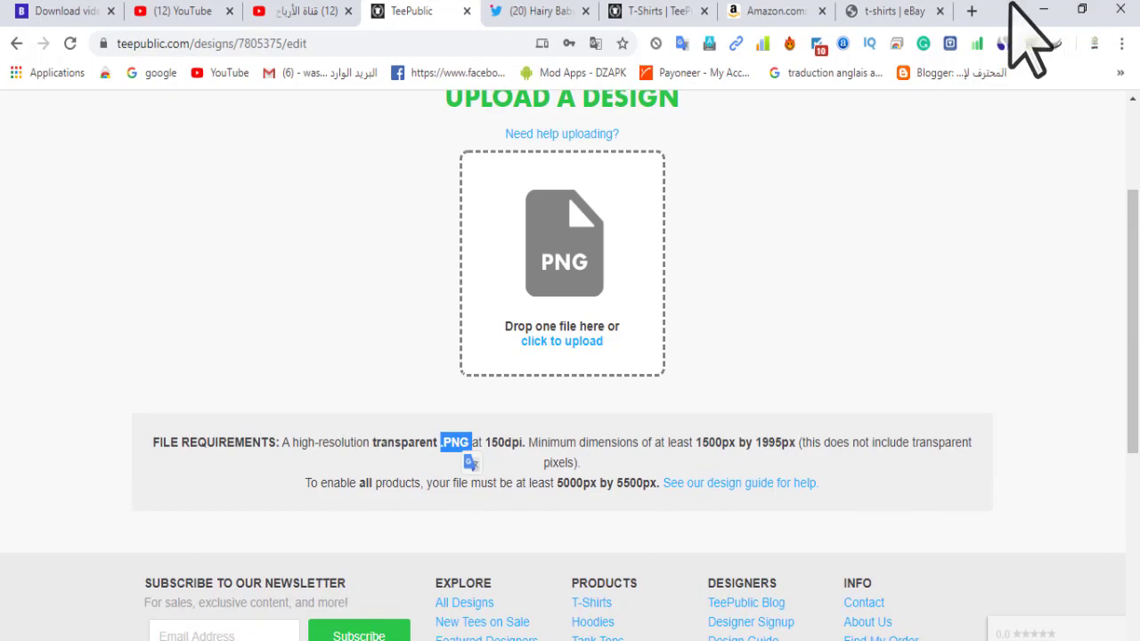
click(1053, 8)
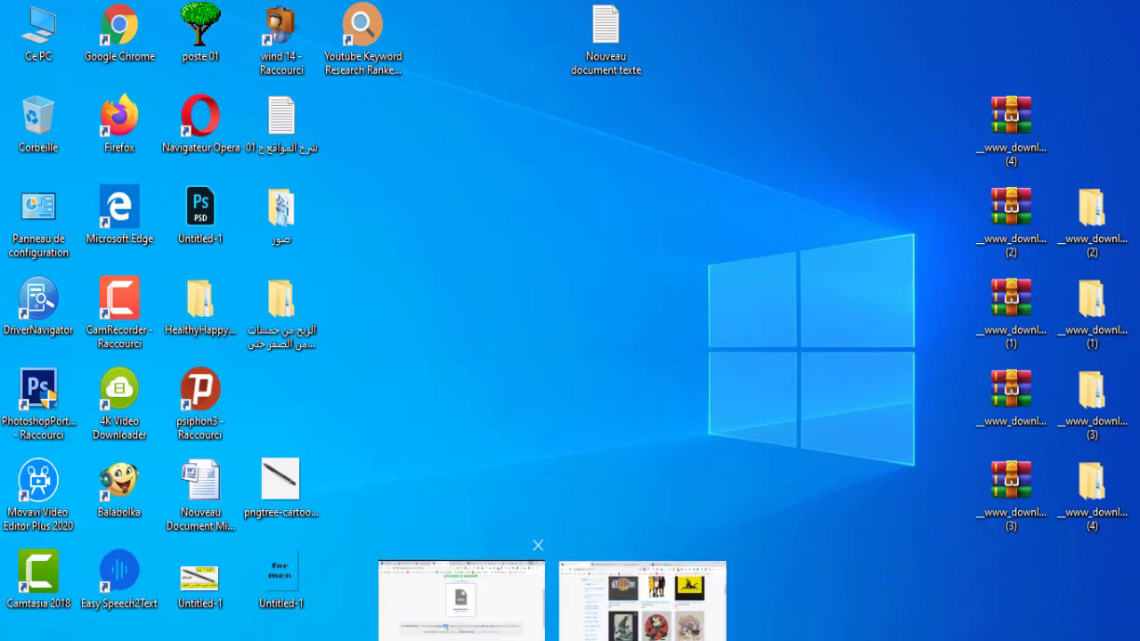
click(462, 605)
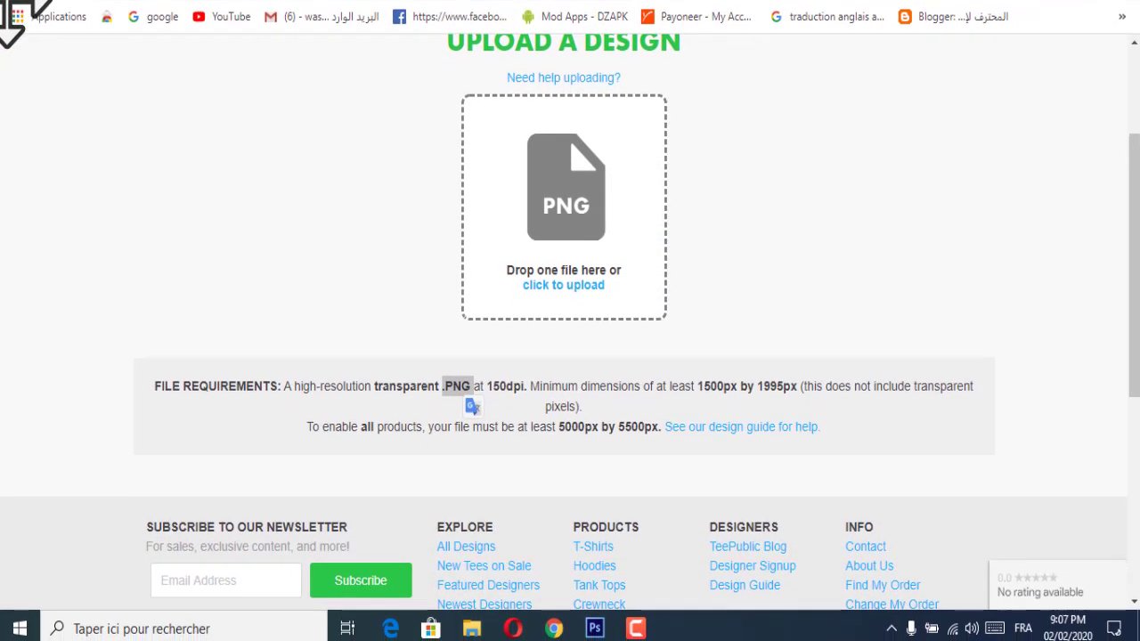
Step: Upload the "for men" PNG file Untitled-1 from the desktop as the design artwork
click(545, 237)
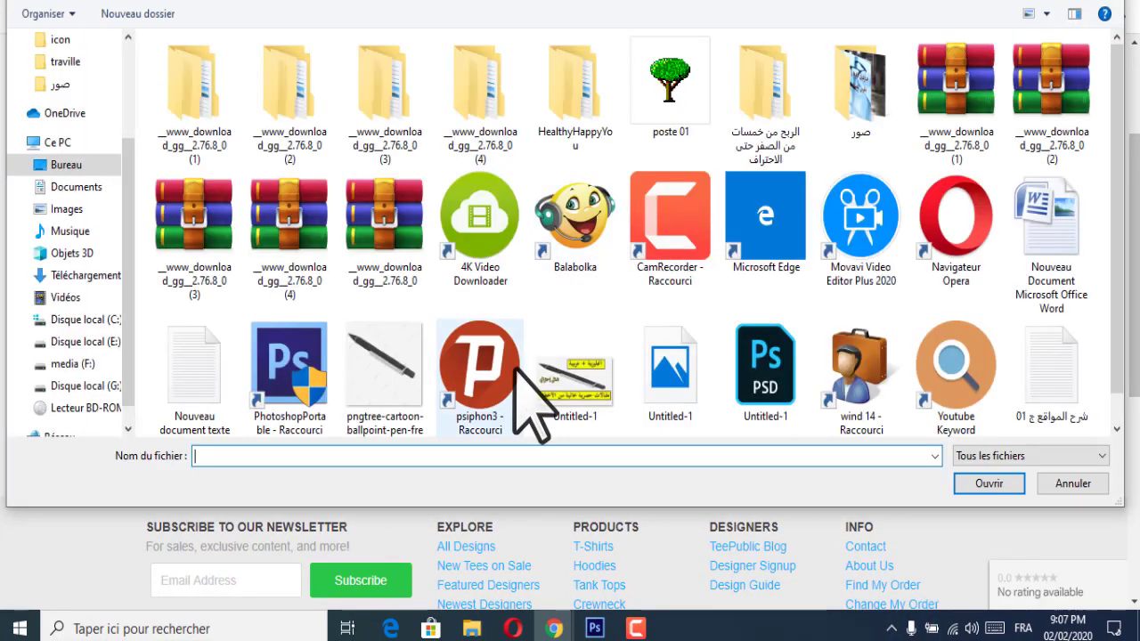
click(660, 332)
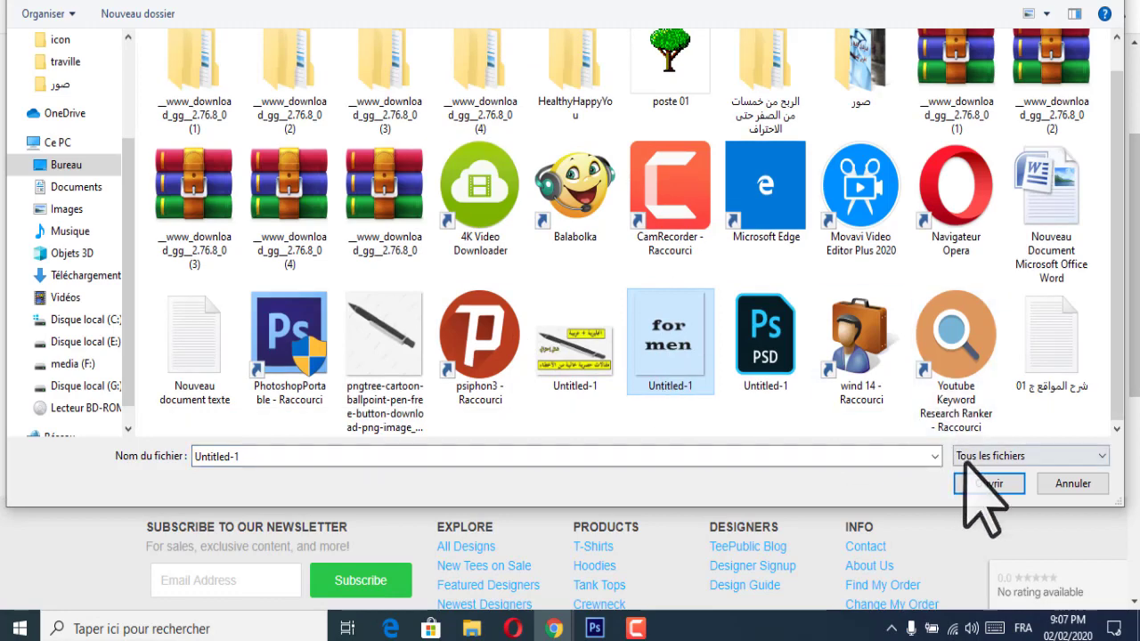
click(971, 479)
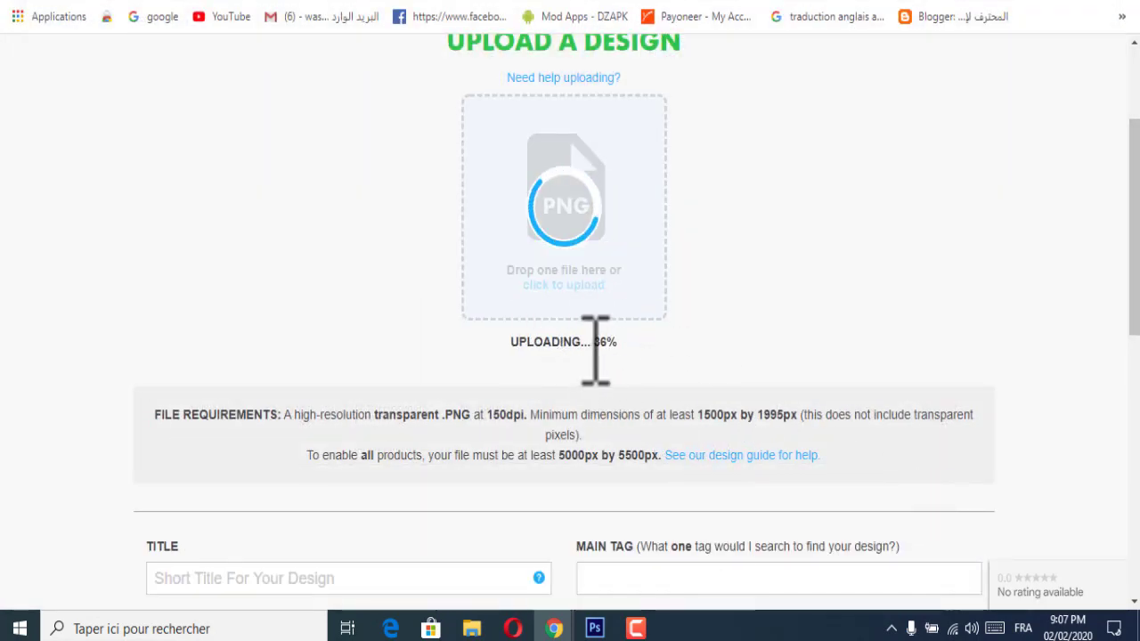
Step: Look over the artwork preview and the title, description and tag fields of the upload form
scroll(595, 350, down, 1)
scroll(651, 338, down, 5)
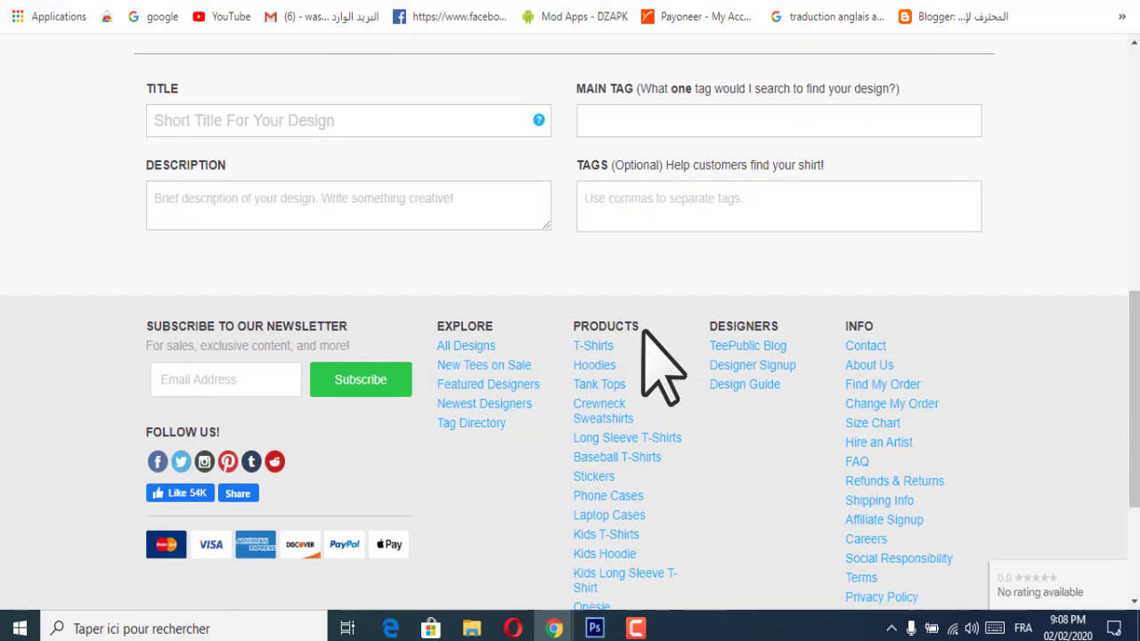
scroll(660, 374, up, 7)
scroll(738, 428, up, 1)
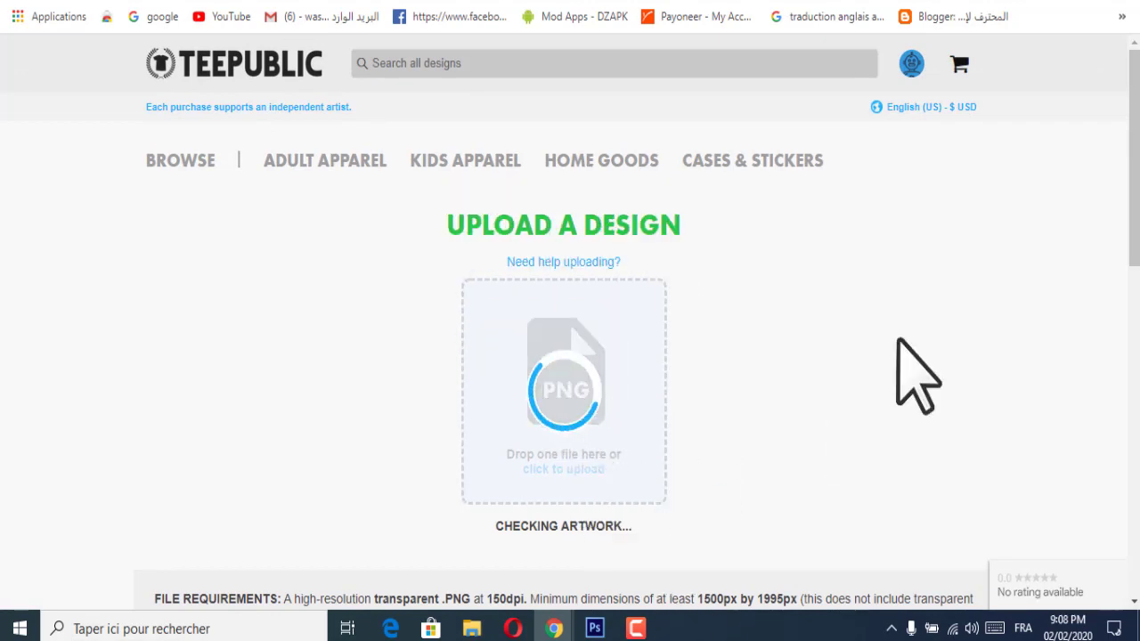
scroll(829, 367, down, 3)
scroll(959, 433, down, 3)
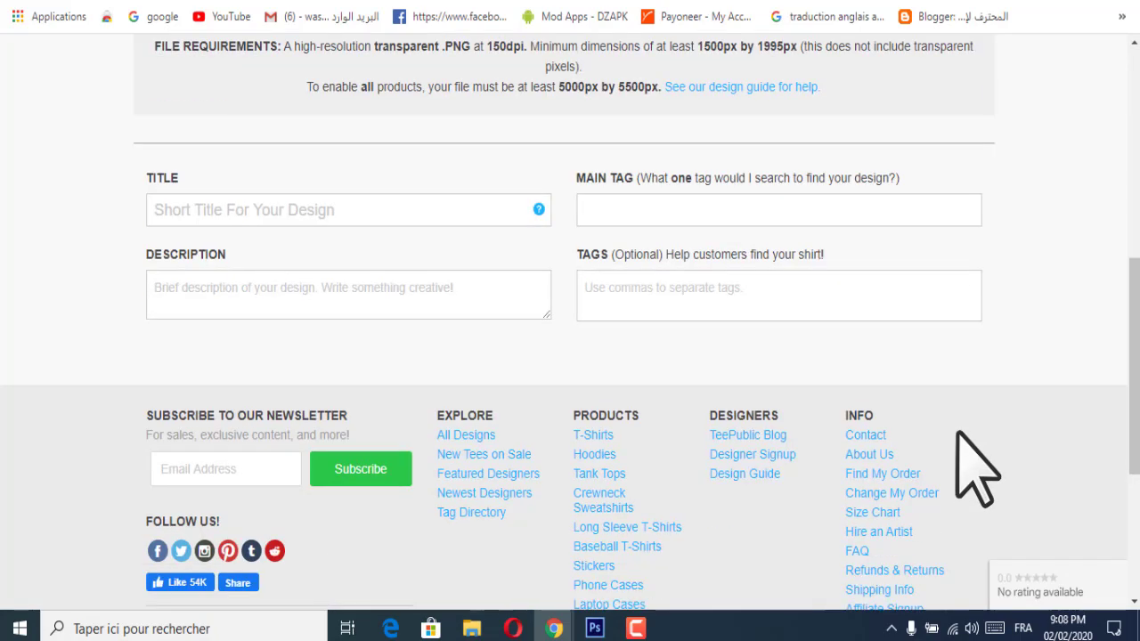
scroll(975, 468, up, 4)
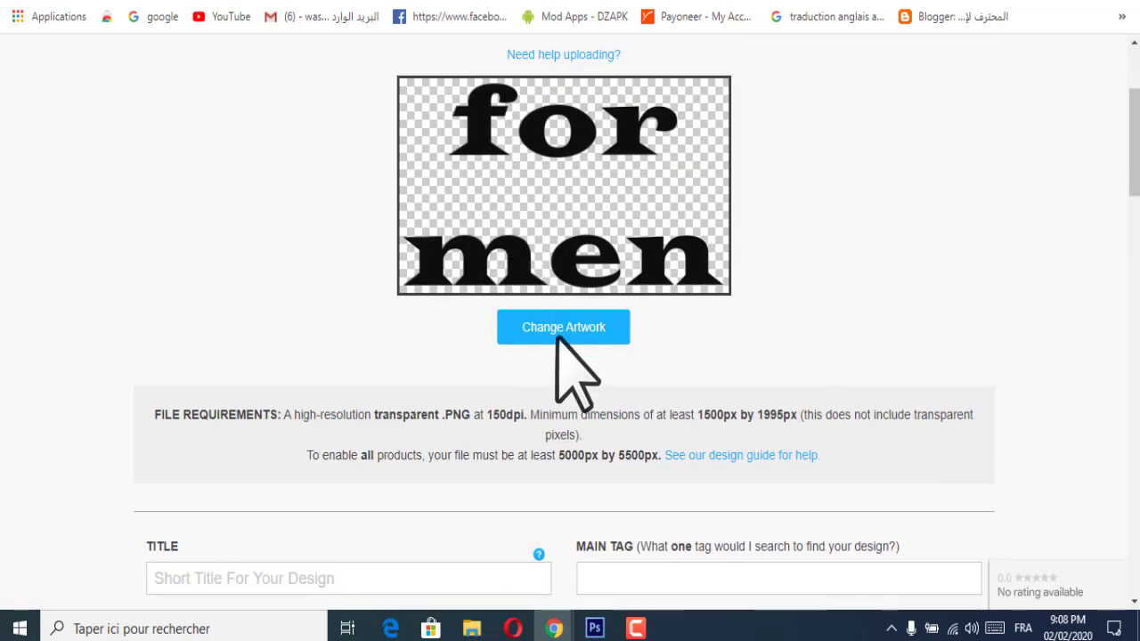
scroll(577, 344, down, 3)
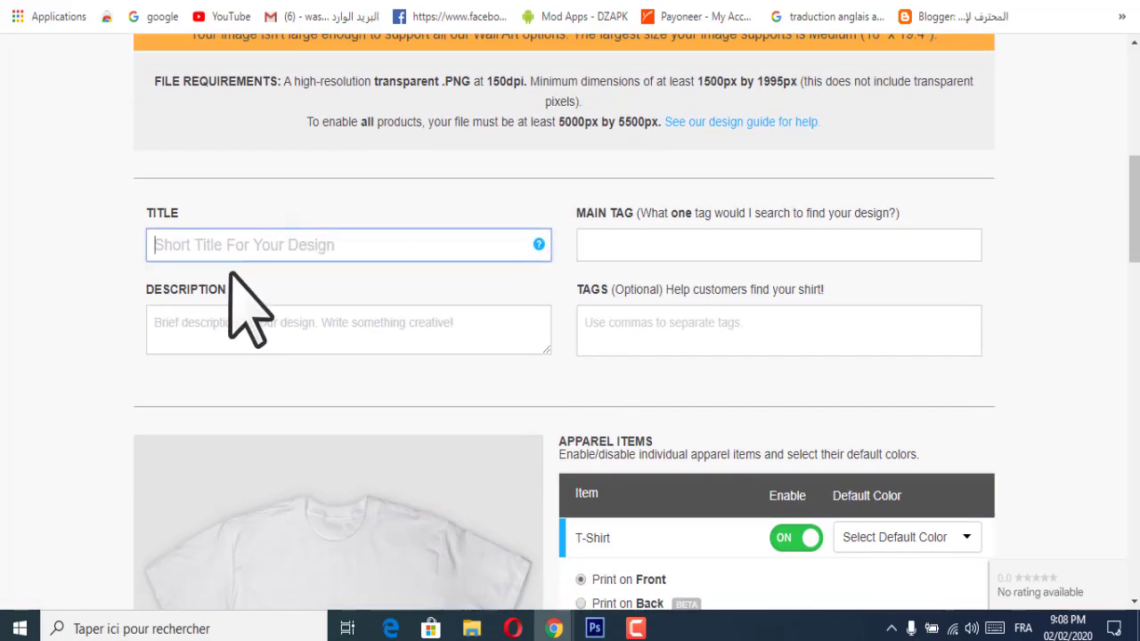
Step: Switch to the Amazon men's T-shirt results and show the translated page in its original English
click(805, 3)
scroll(992, 51, up, 4)
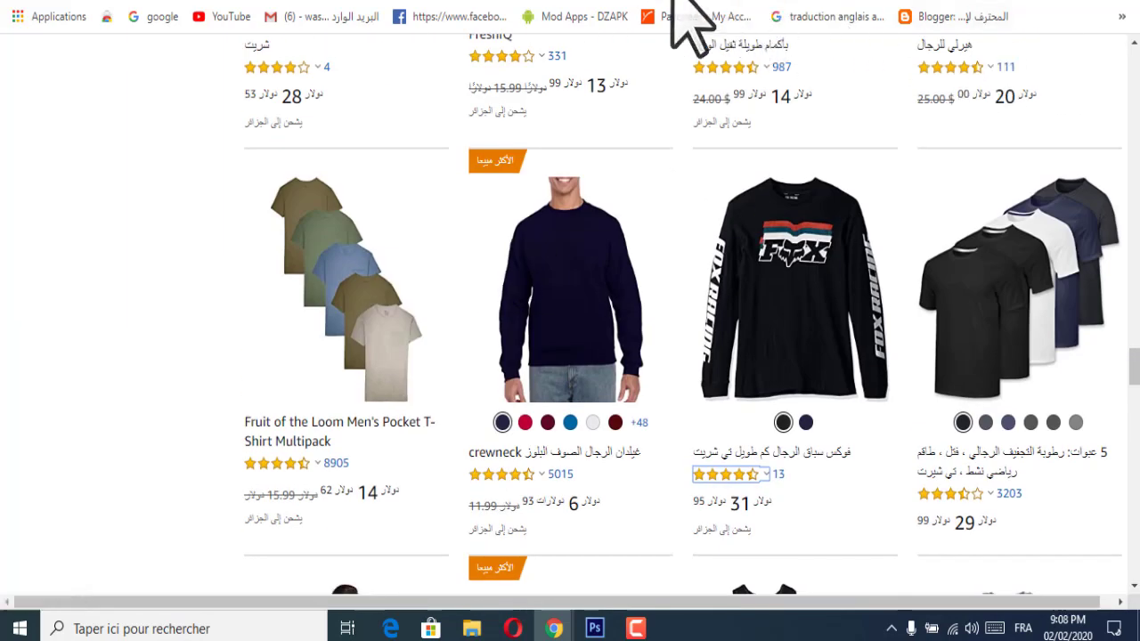
click(472, 71)
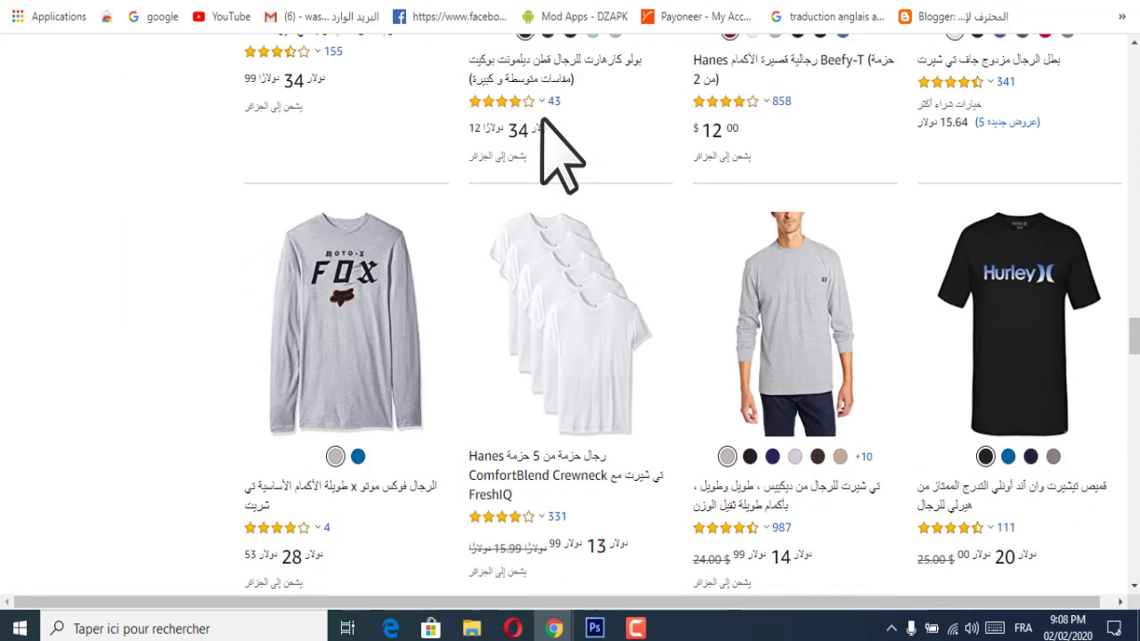
scroll(551, 202, up, 3)
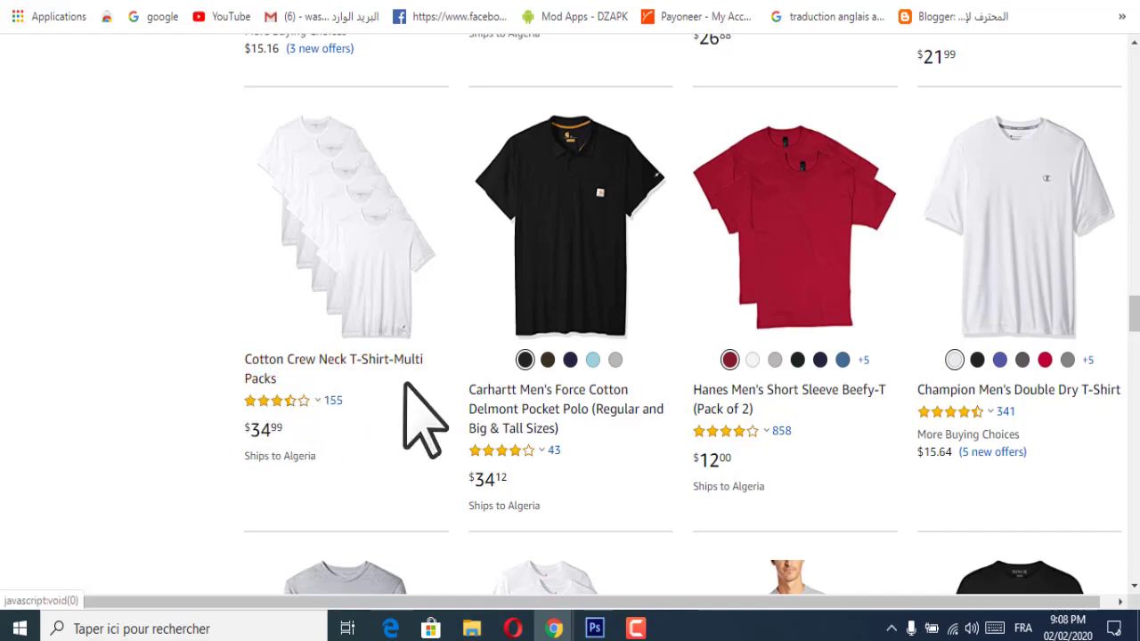
Step: Copy the product title "Champion Men's Authentic Originals Long Sleeve Henley" from the Amazon results
scroll(534, 426, up, 4)
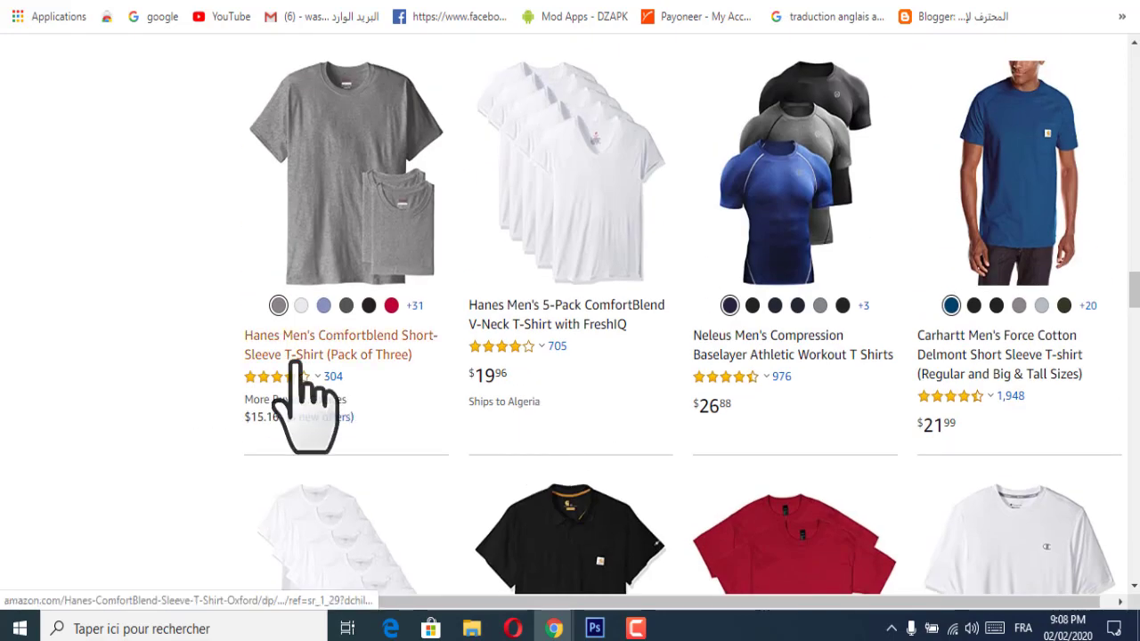
scroll(650, 374, up, 3)
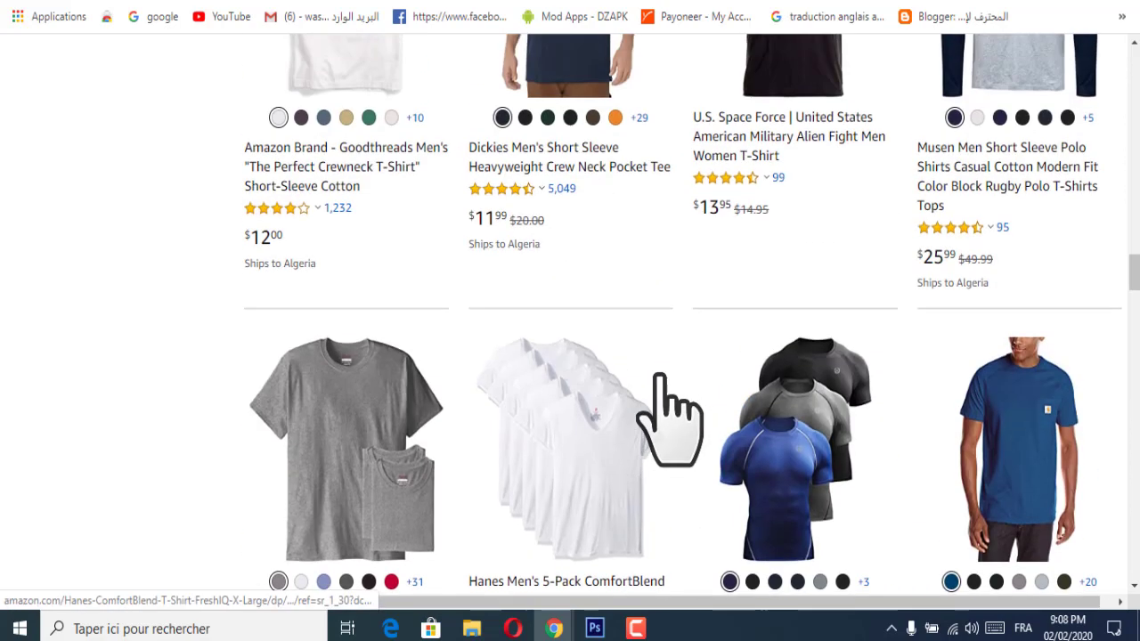
scroll(657, 376, up, 6)
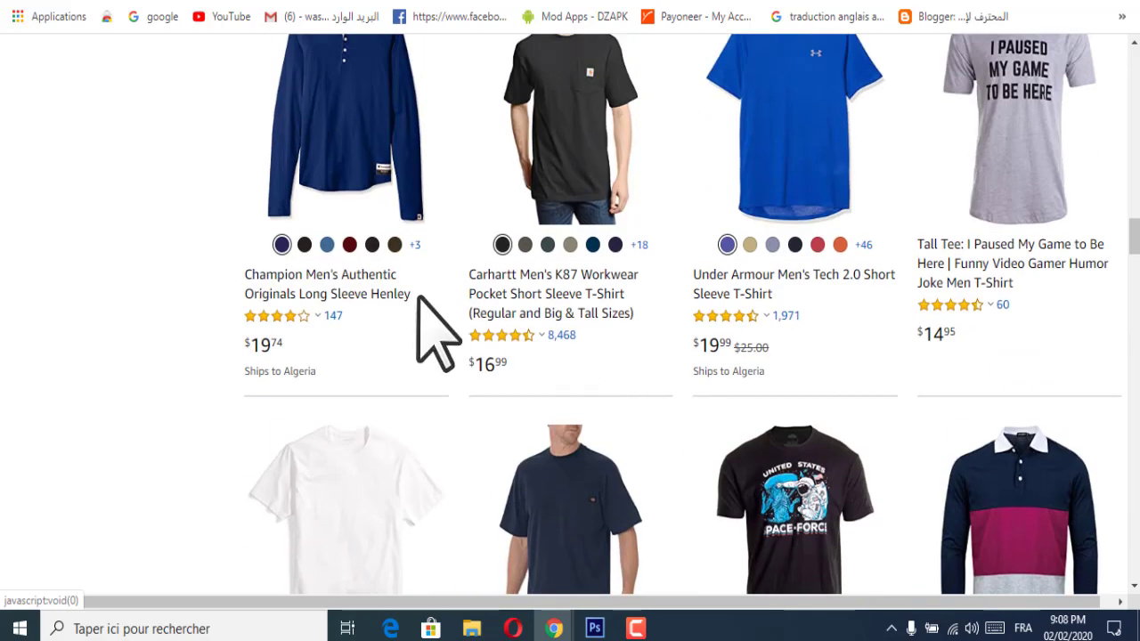
drag(414, 295, 263, 282)
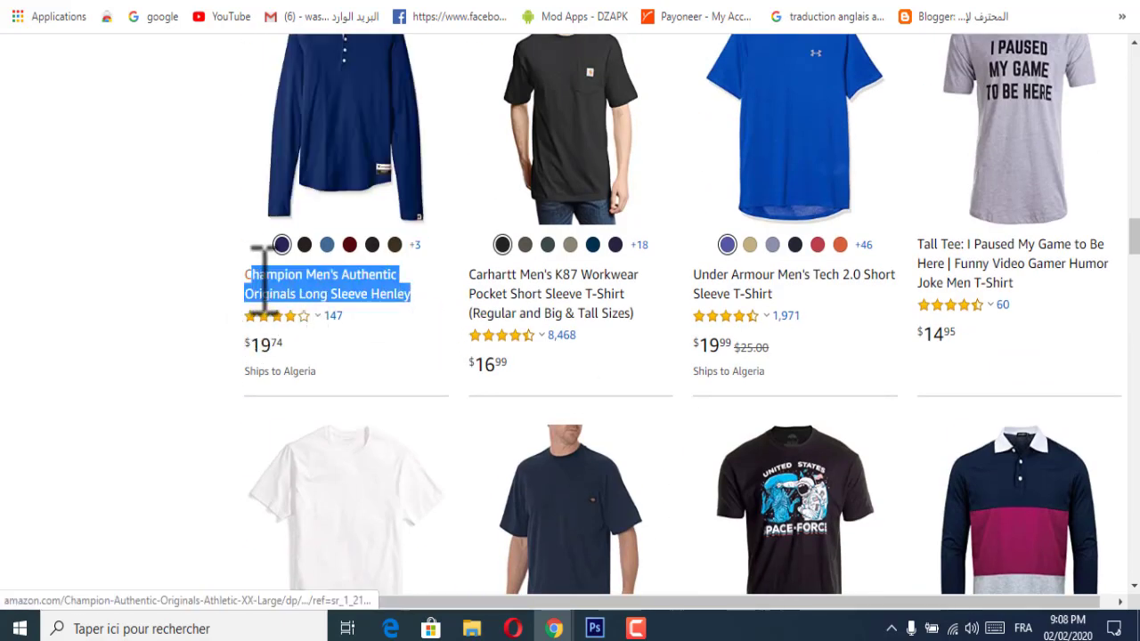
right_click(271, 285)
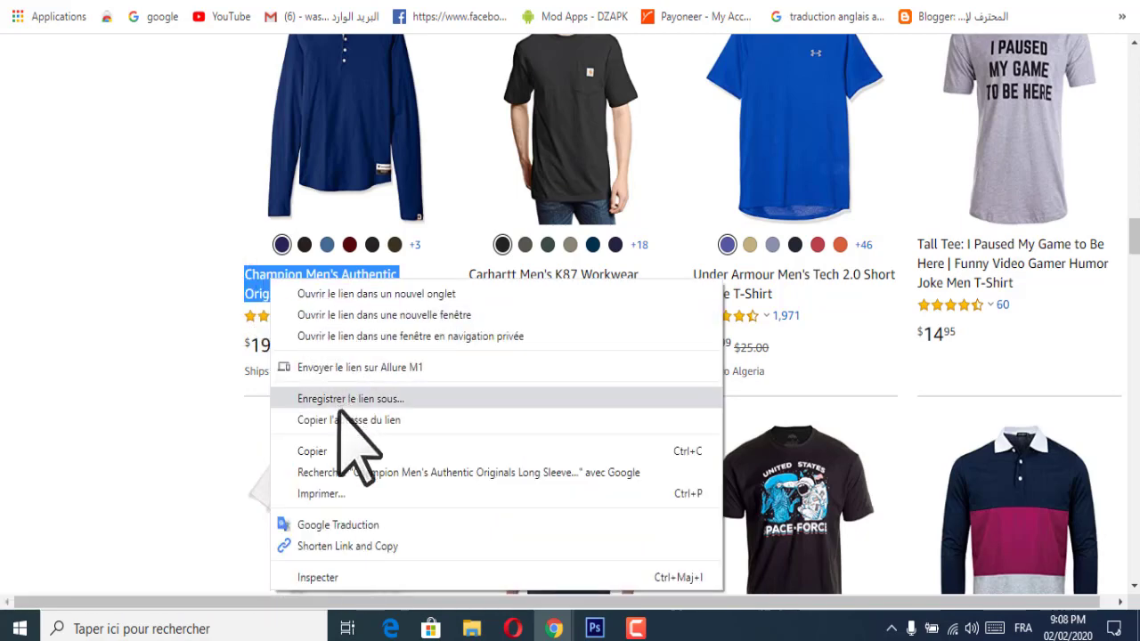
click(329, 451)
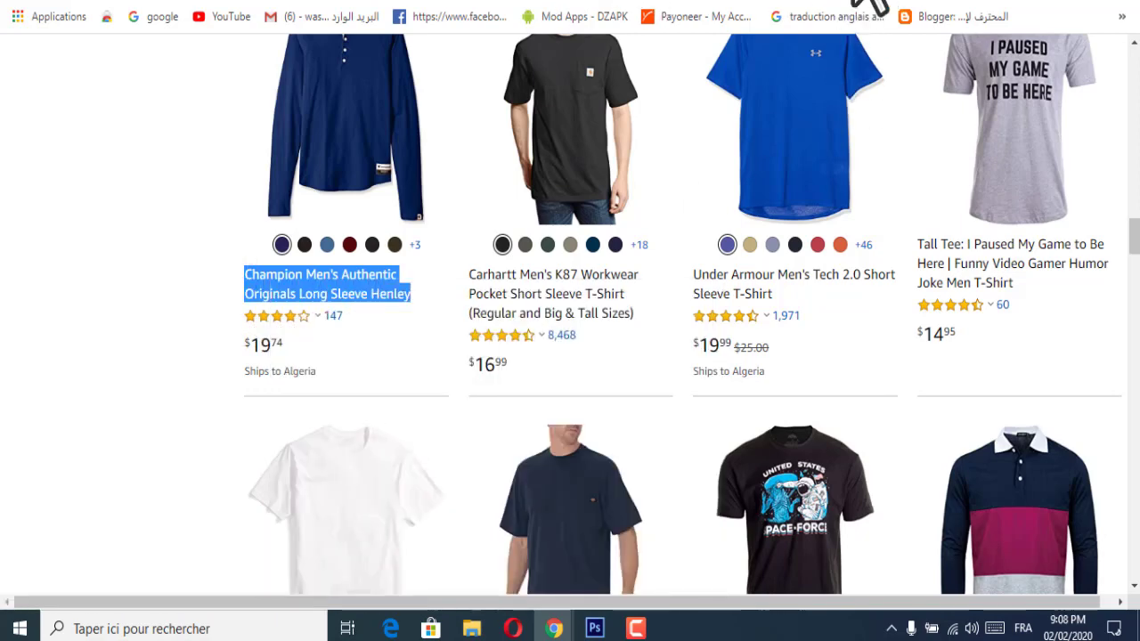
Step: Return to the TeePublic upload form and paste the copied product name as the design's title
click(865, 2)
click(416, 1)
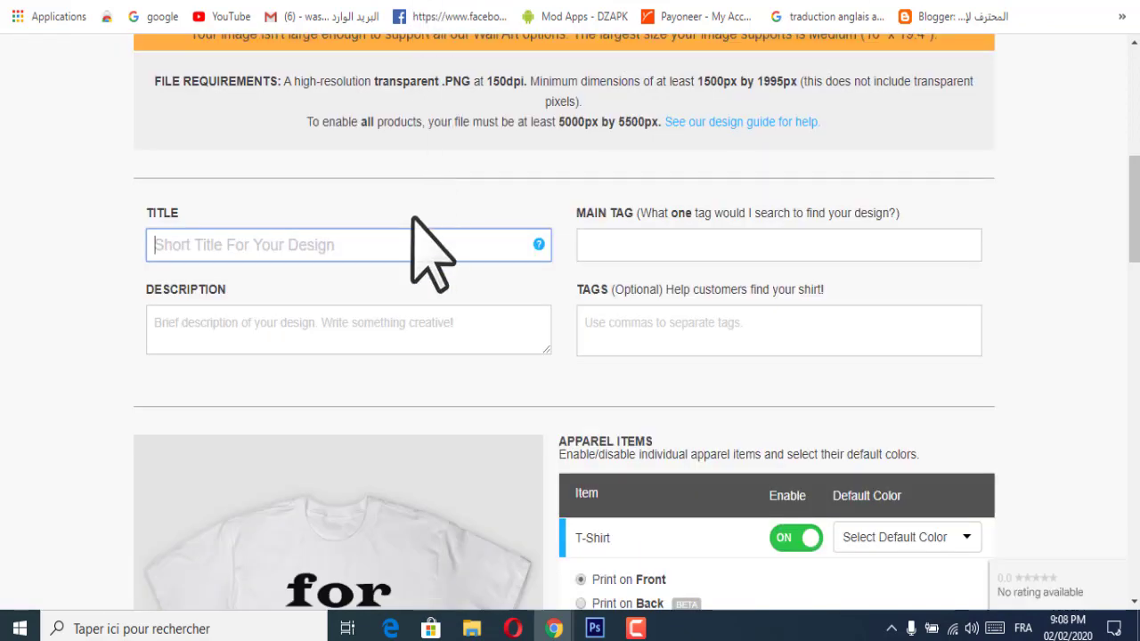
right_click(285, 258)
click(310, 400)
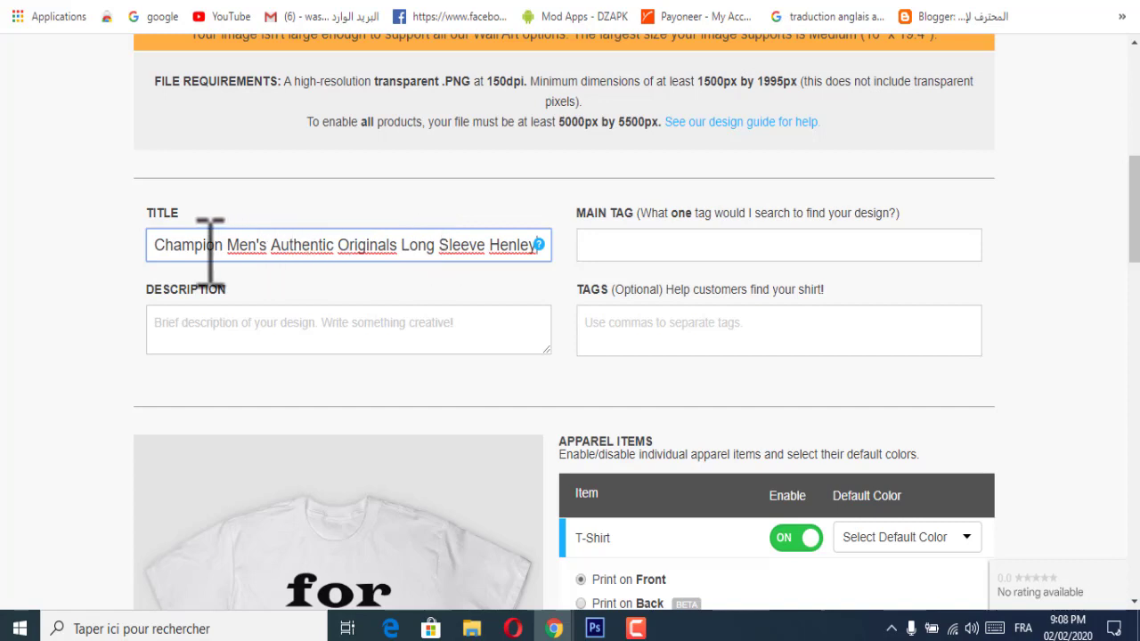
Step: Open the Champion henley's product page on Amazon and expand its full feature list
scroll(338, 279, down, 1)
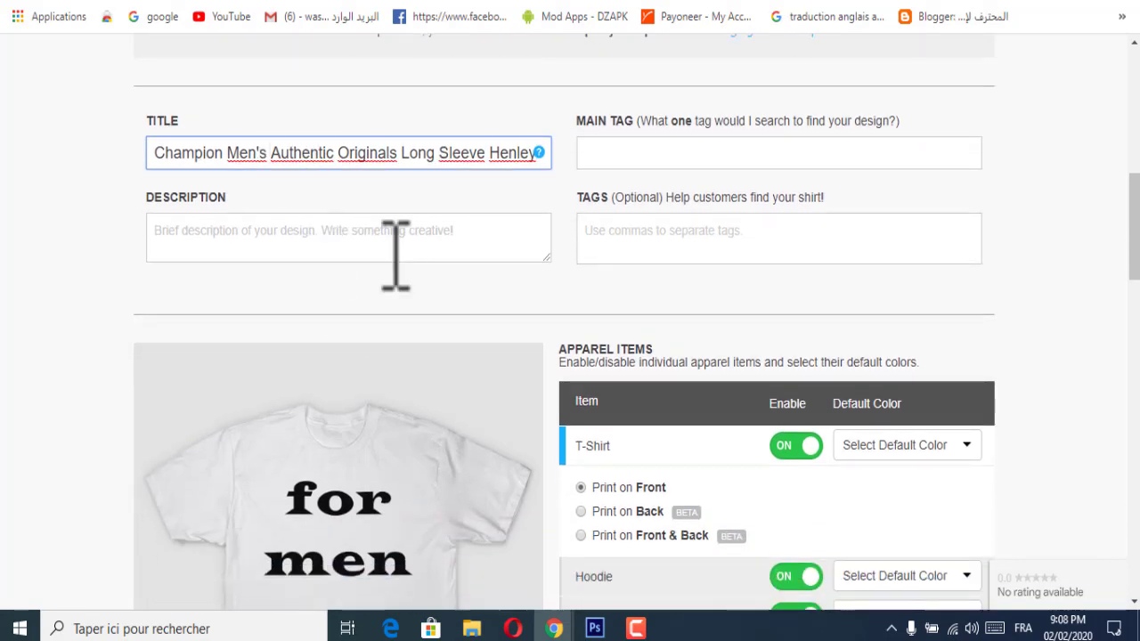
click(374, 231)
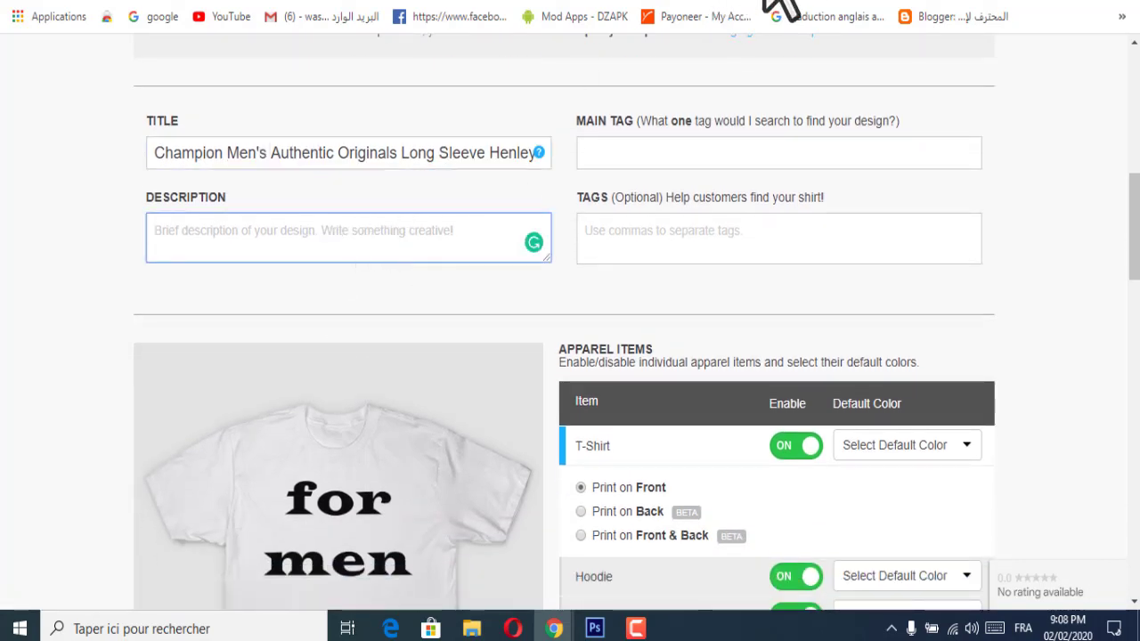
key(ctrl+Tab)
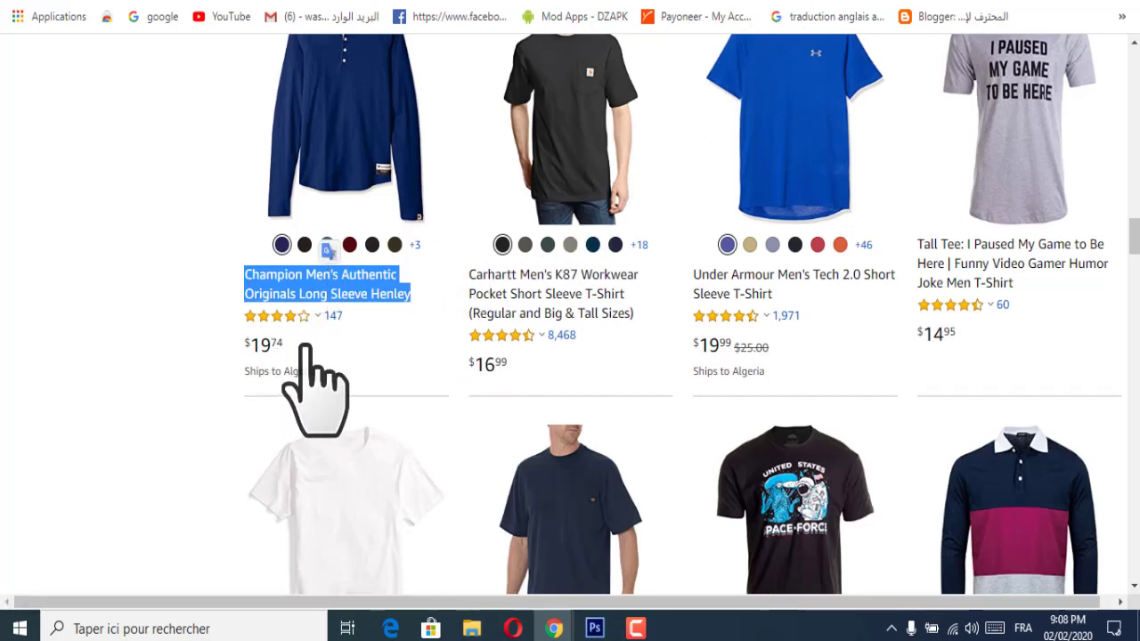
click(334, 299)
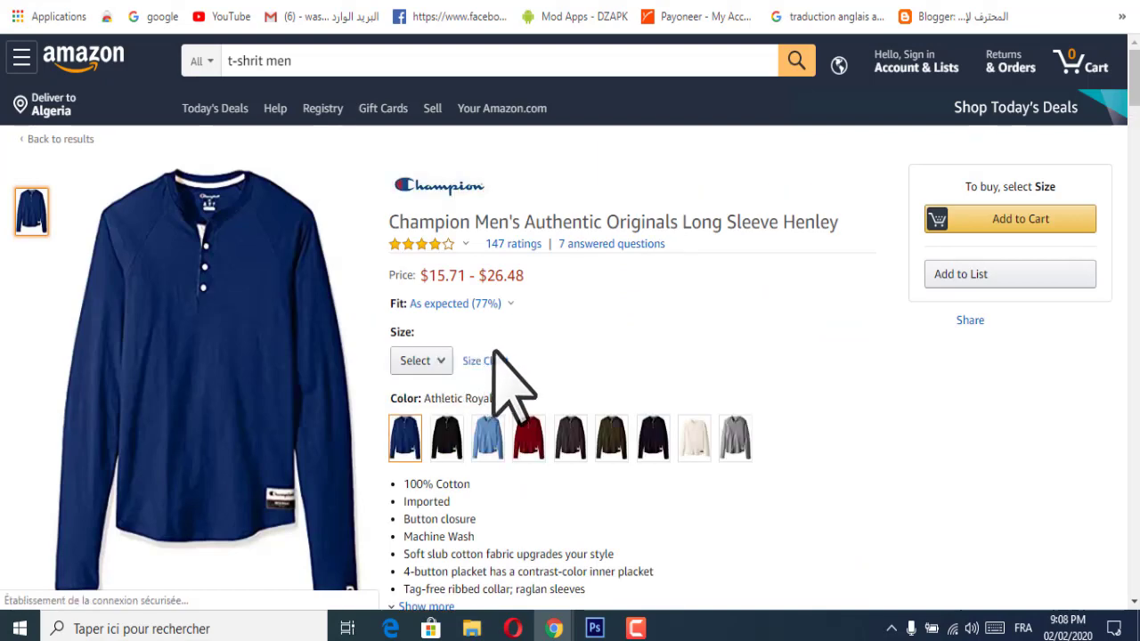
scroll(510, 379, down, 1)
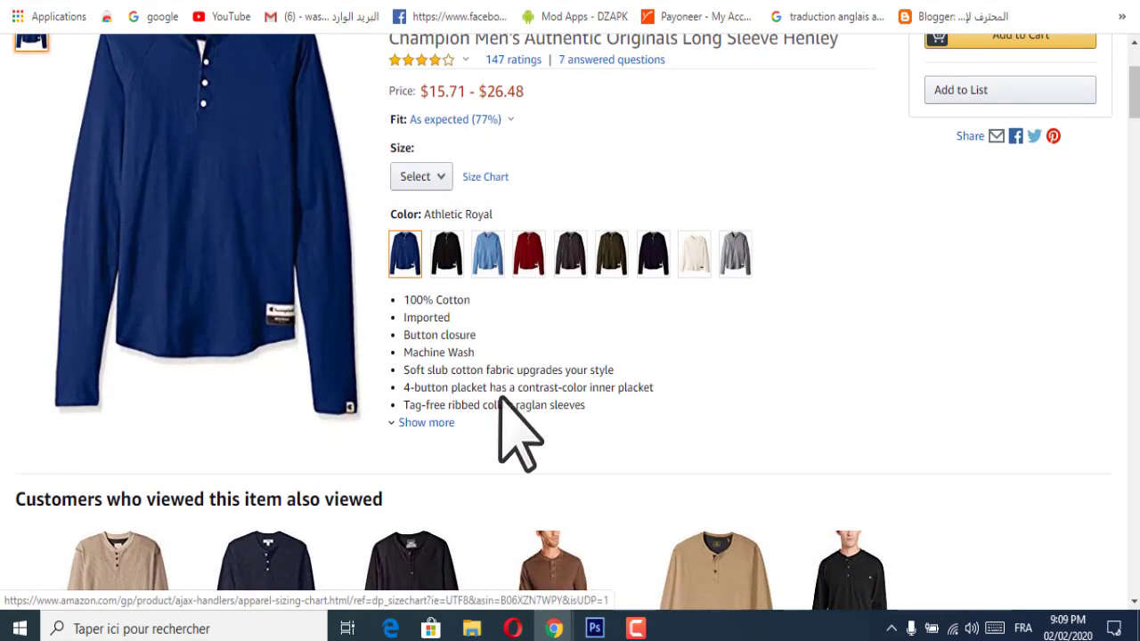
click(406, 422)
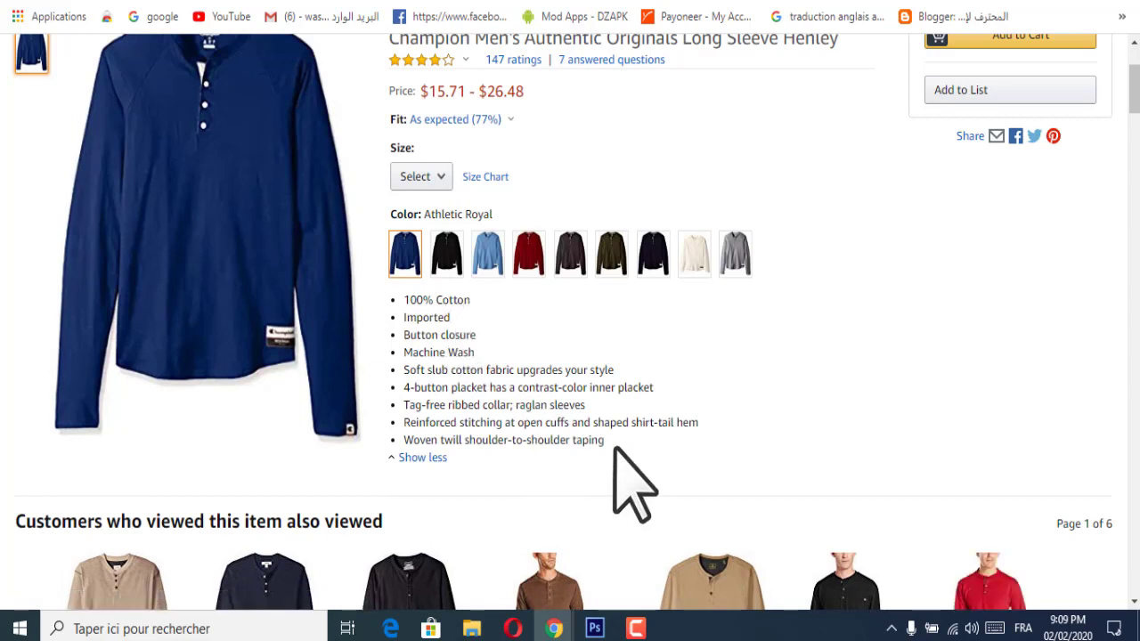
Step: Copy all the features from "100% Cotton" to "Woven twill shoulder-to-shoulder taping" into the TeePublic design's description
drag(623, 484, 408, 305)
right_click(429, 303)
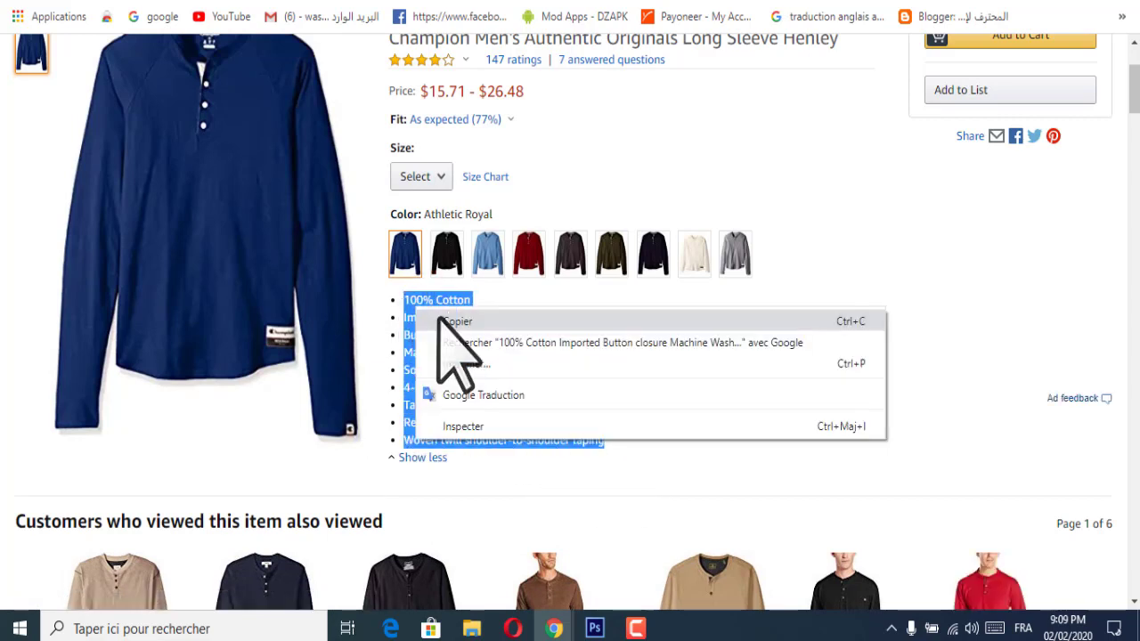
click(443, 323)
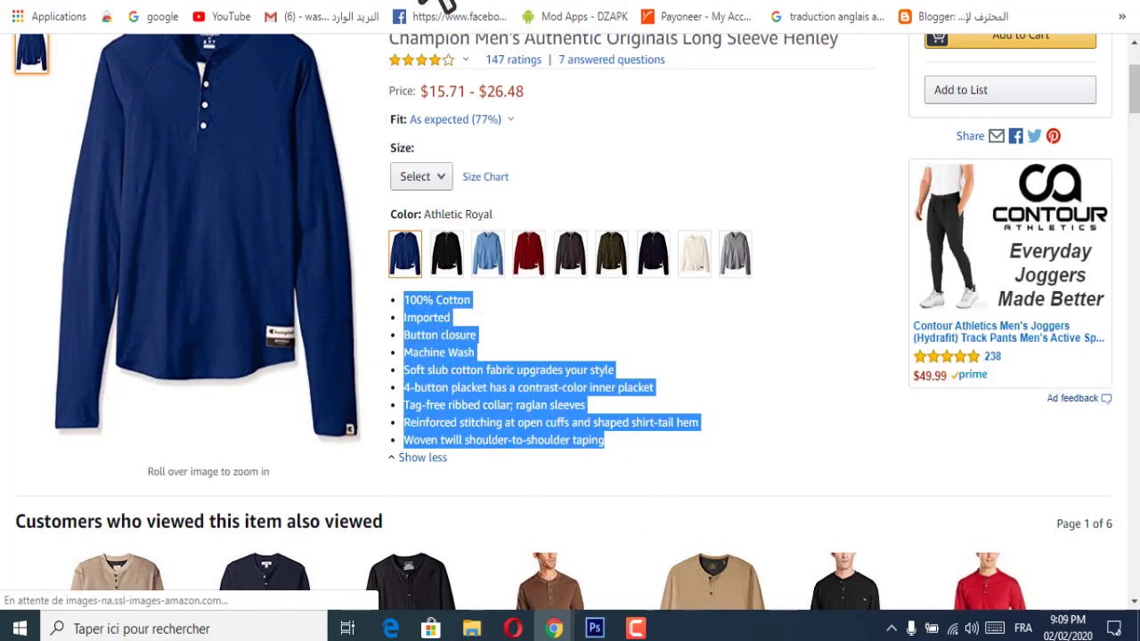
click(447, 2)
right_click(217, 216)
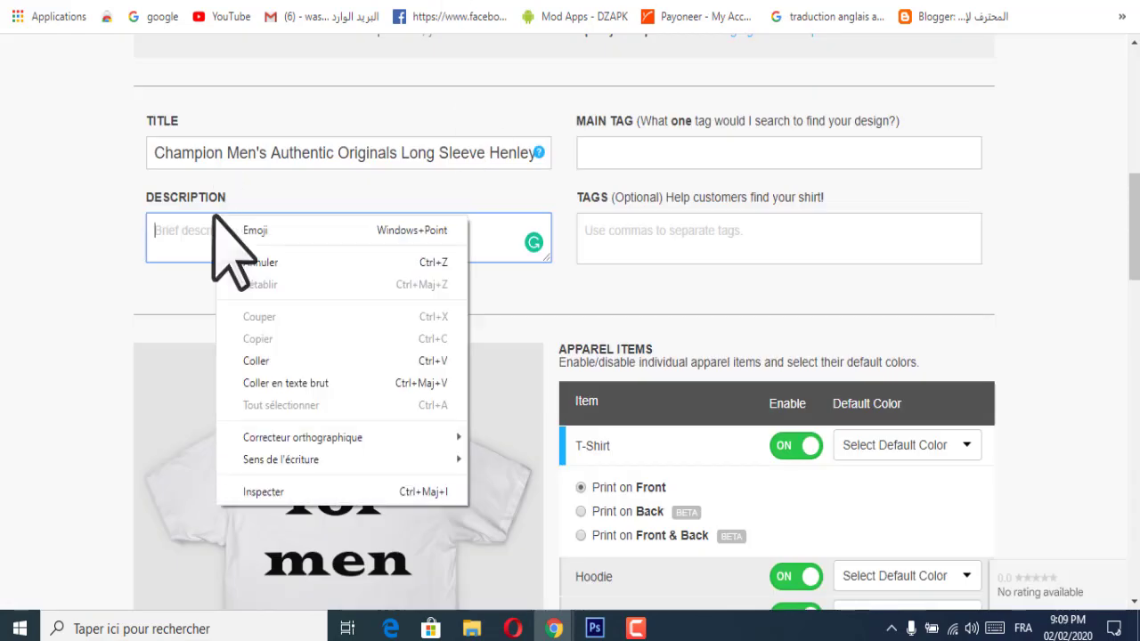
click(268, 361)
scroll(657, 407, down, 2)
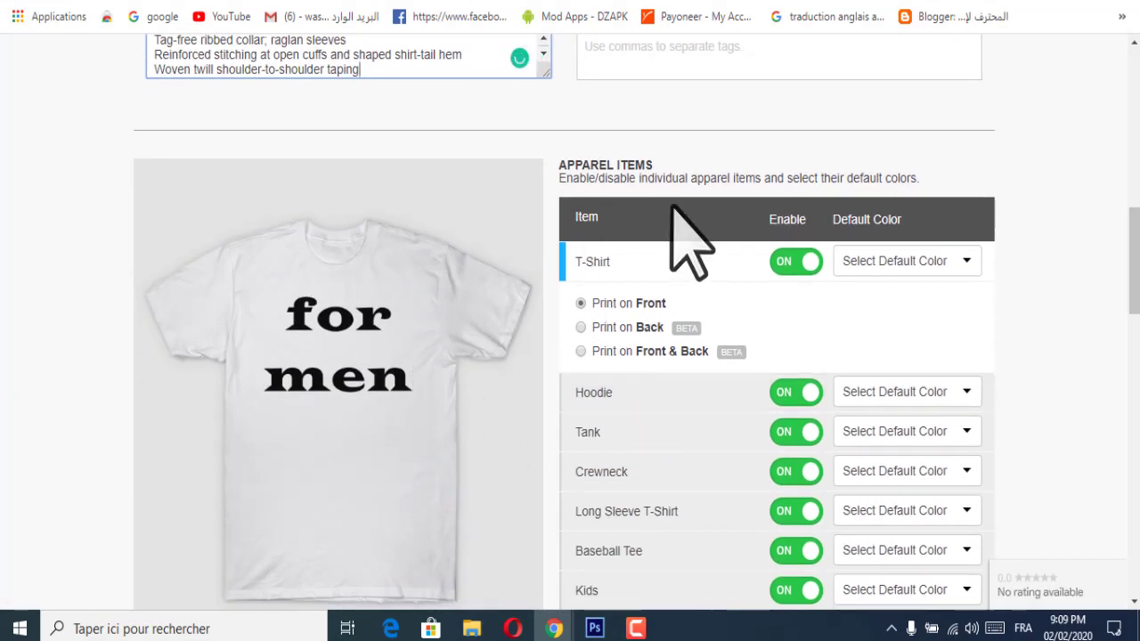
Step: Switch back to the Champion henley's Amazon page and look through its product details
scroll(761, 223, up, 1)
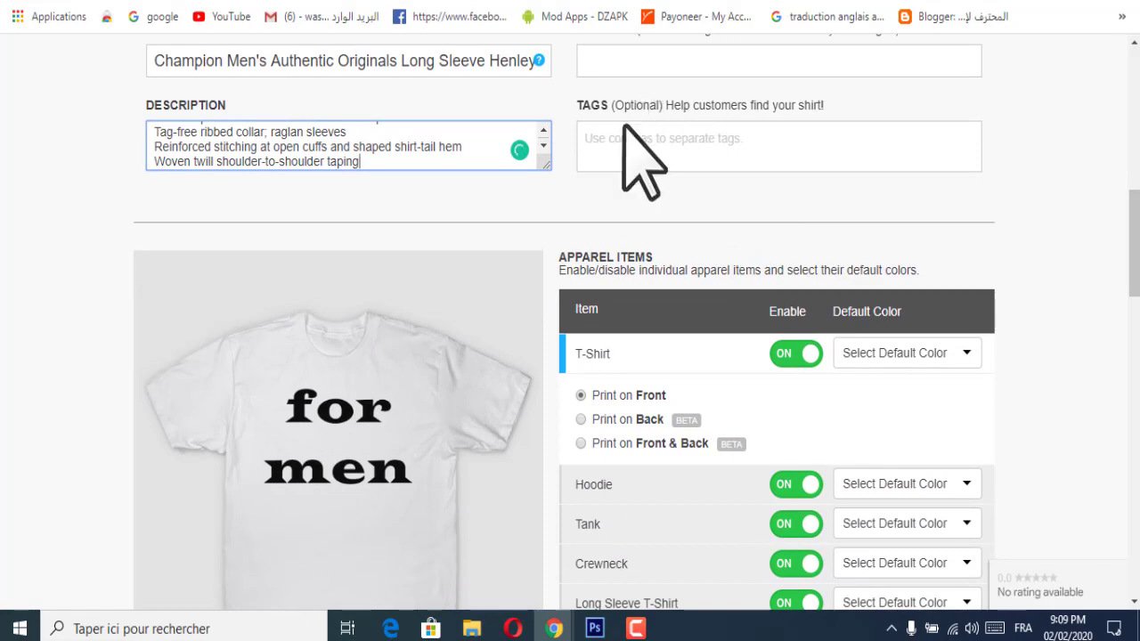
click(773, 2)
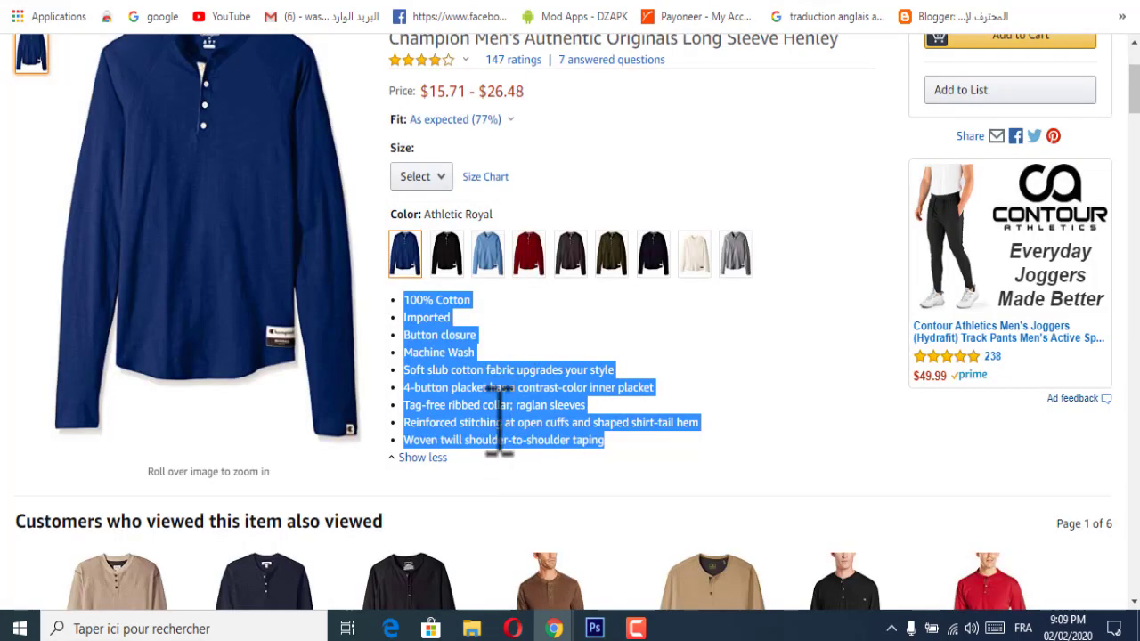
scroll(499, 418, down, 1)
click(410, 367)
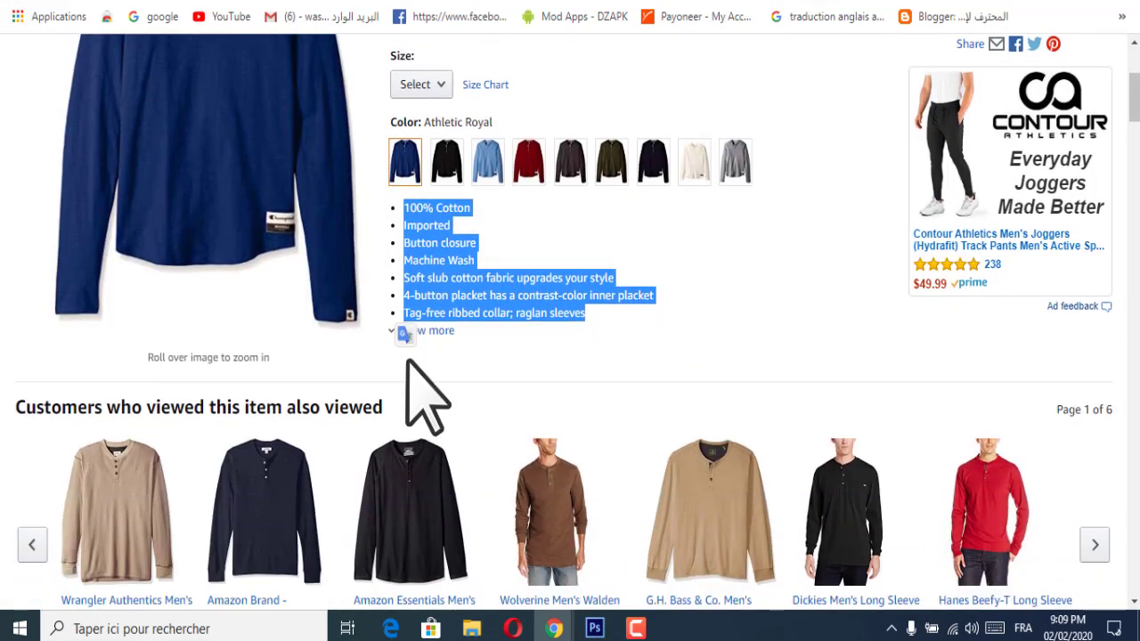
scroll(499, 343, down, 2)
scroll(499, 351, up, 4)
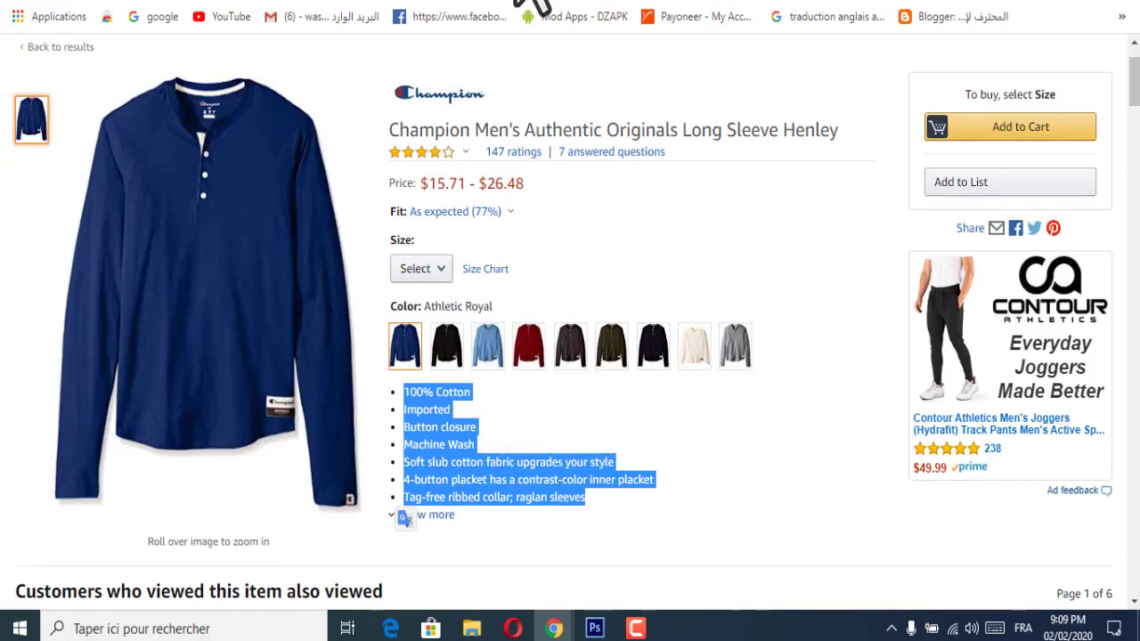
Step: Return to the TeePublic upload form and add the suggested tags "t shirtfor men" and "t shirtdesign" to the design
click(428, 2)
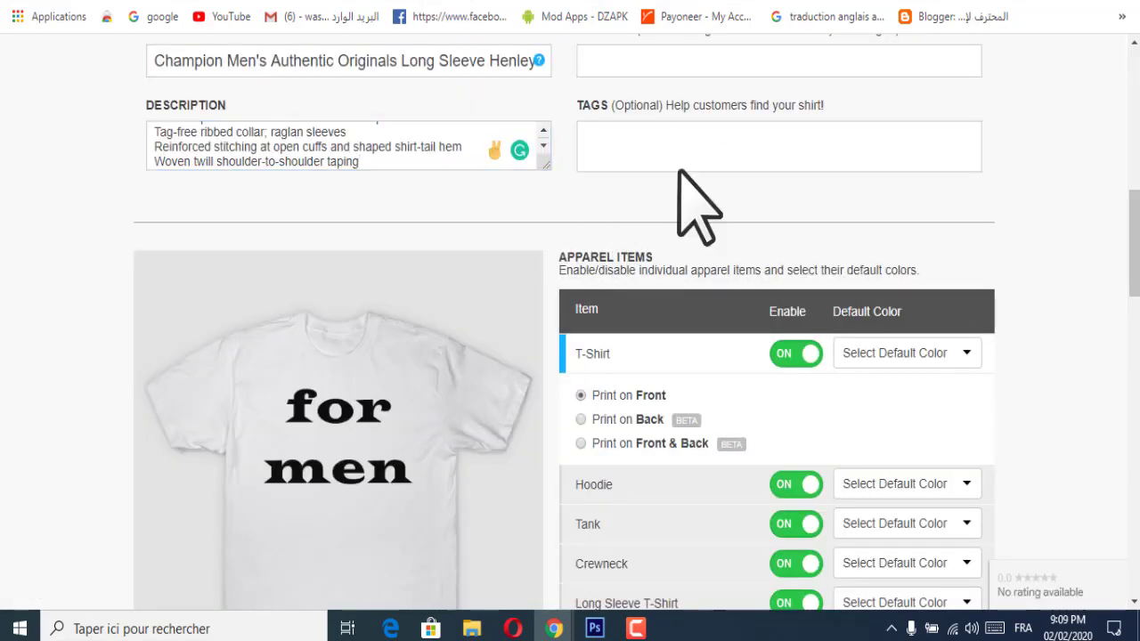
text(t-sh)
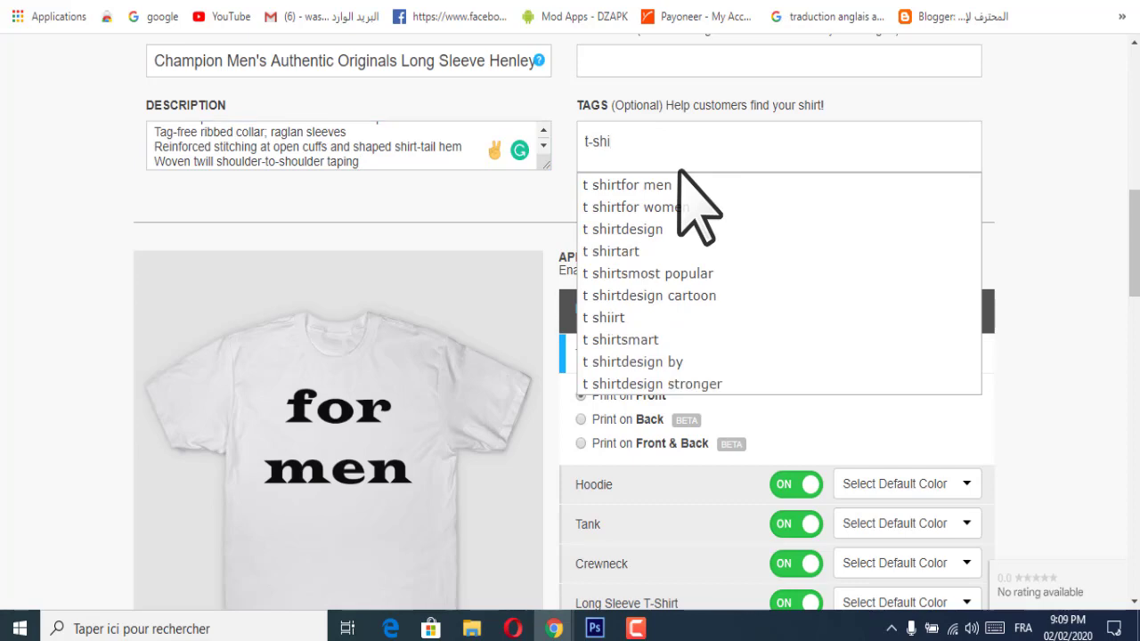
text(i)
click(615, 185)
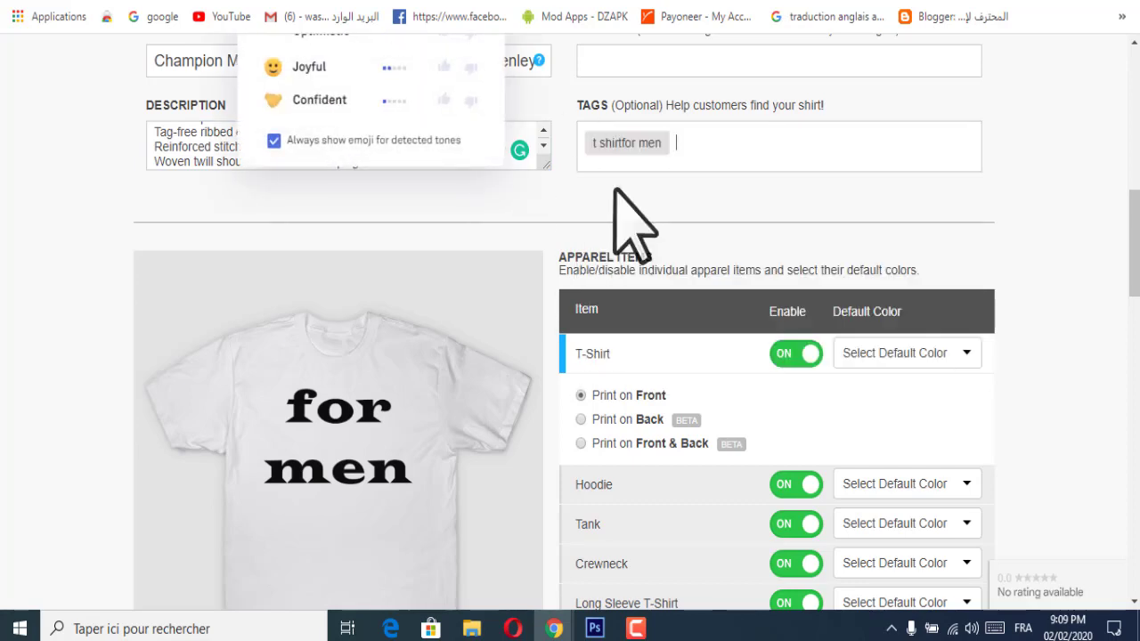
click(697, 155)
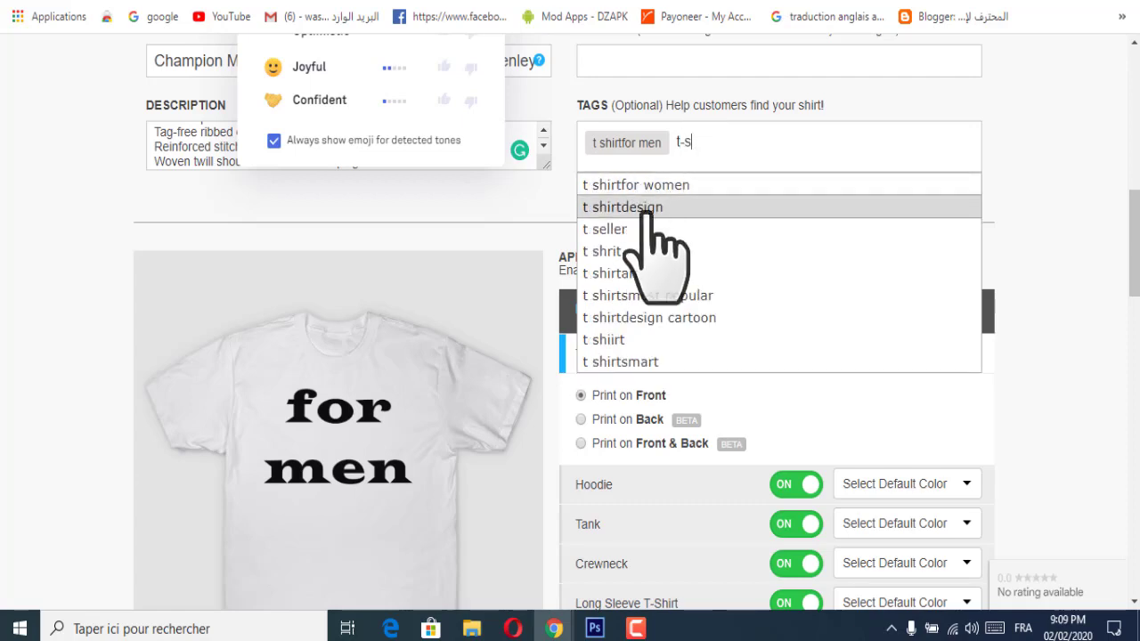
click(643, 208)
Step: Add the suggested tags "women", "t shrit" and "new-year" to the design's tags and close the suggestion list
click(777, 158)
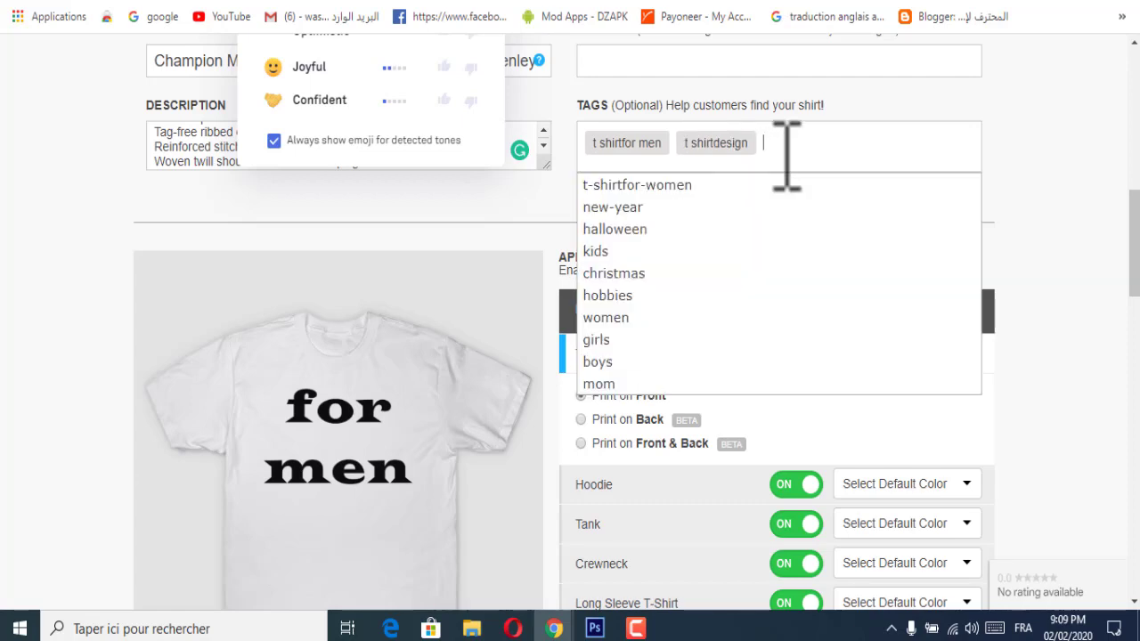
click(633, 317)
text(t)
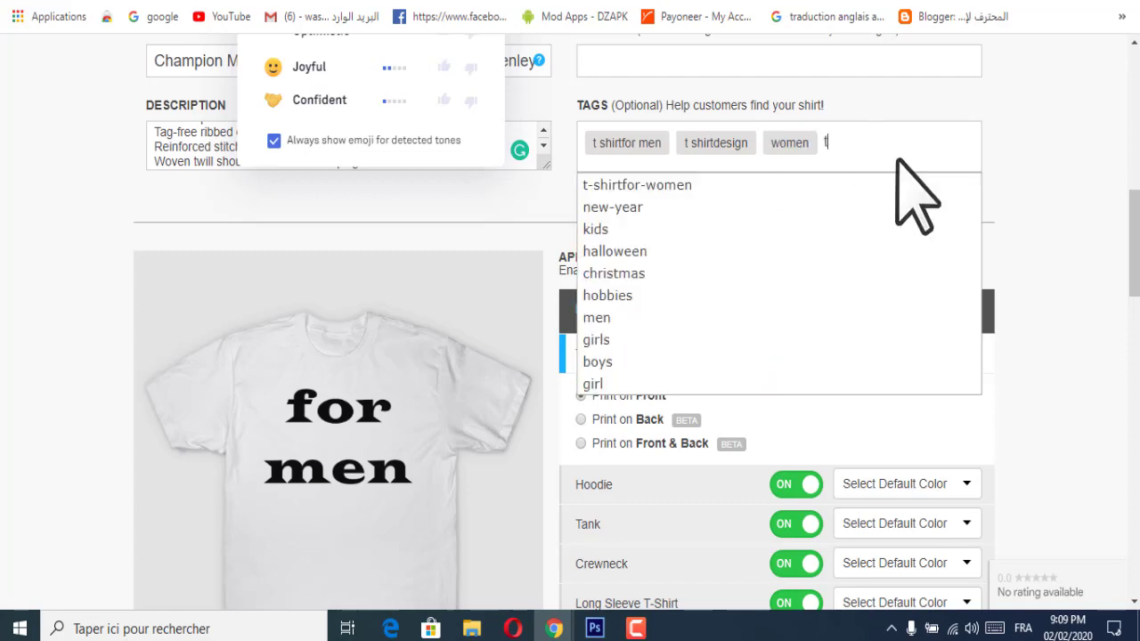
text(-s)
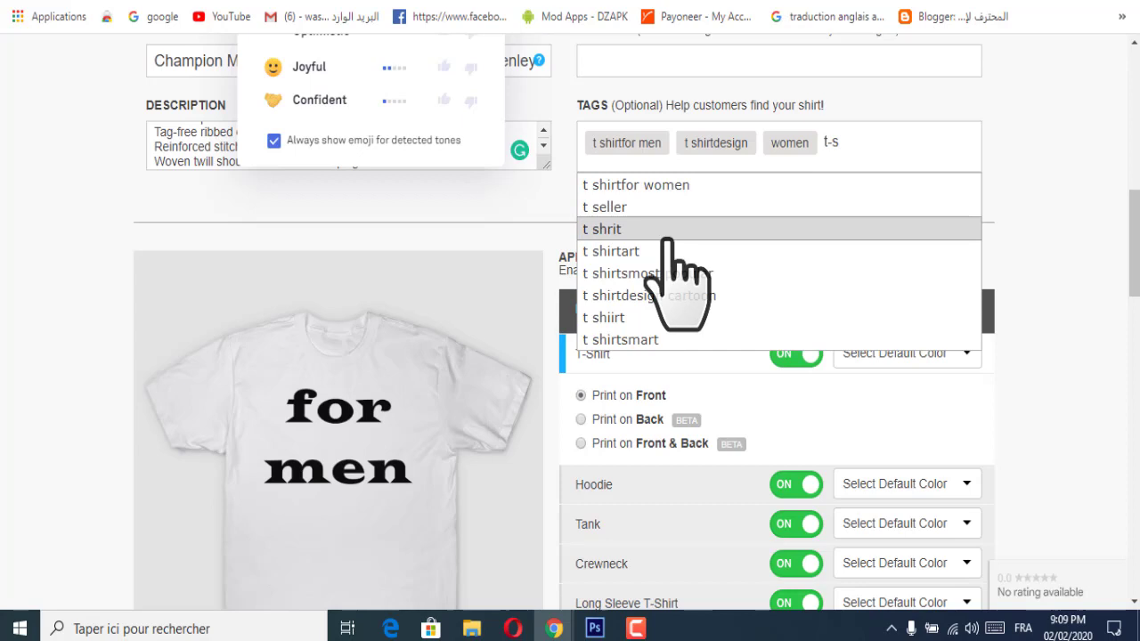
click(619, 230)
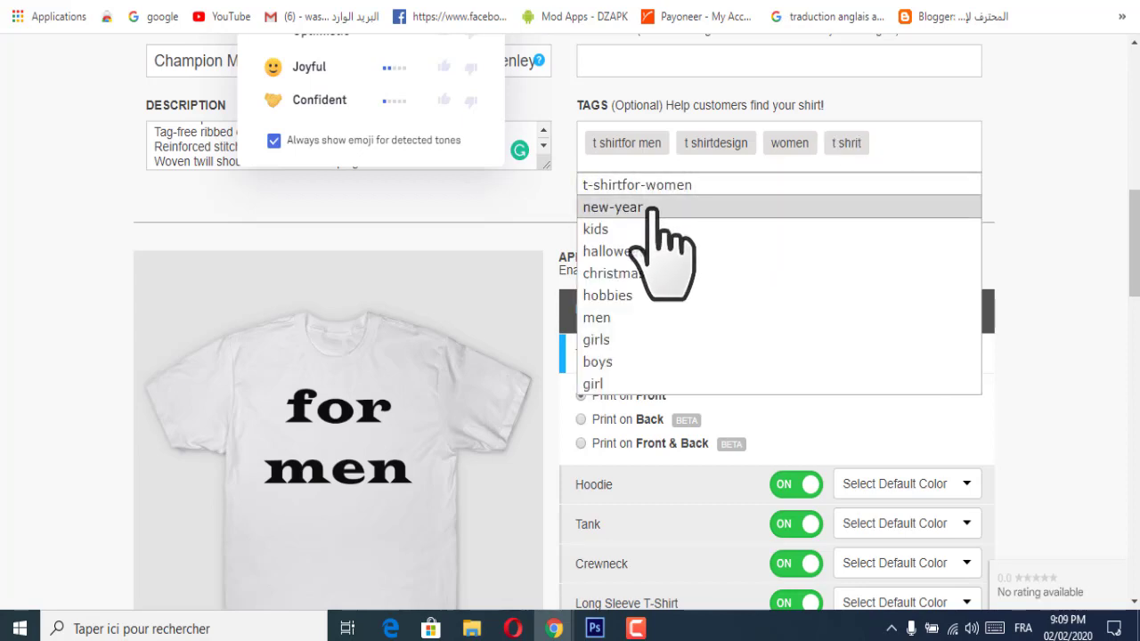
click(649, 212)
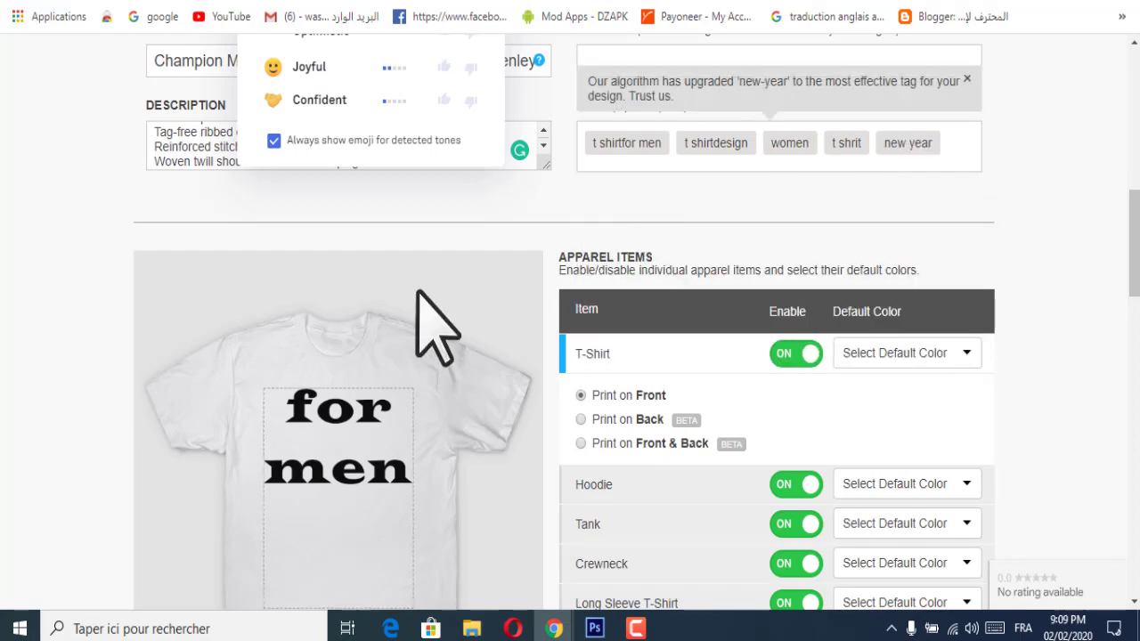
scroll(436, 329, up, 4)
scroll(458, 368, down, 3)
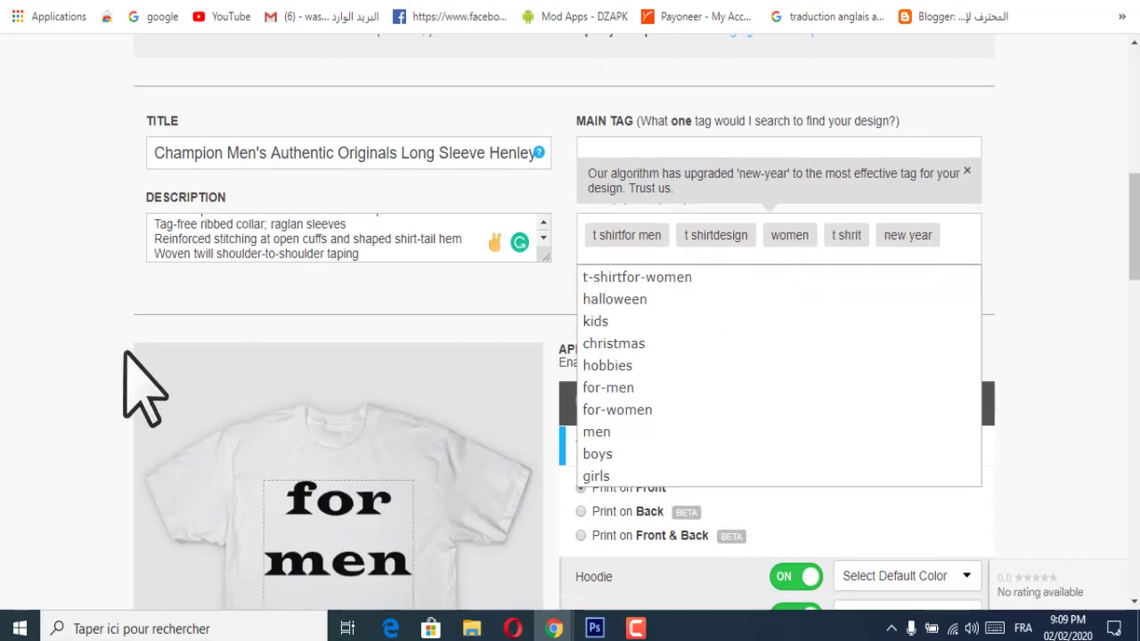
click(196, 344)
Step: Try the T-shirt's Back and Front & Back print options, returning to Print on Front
scroll(534, 303, down, 2)
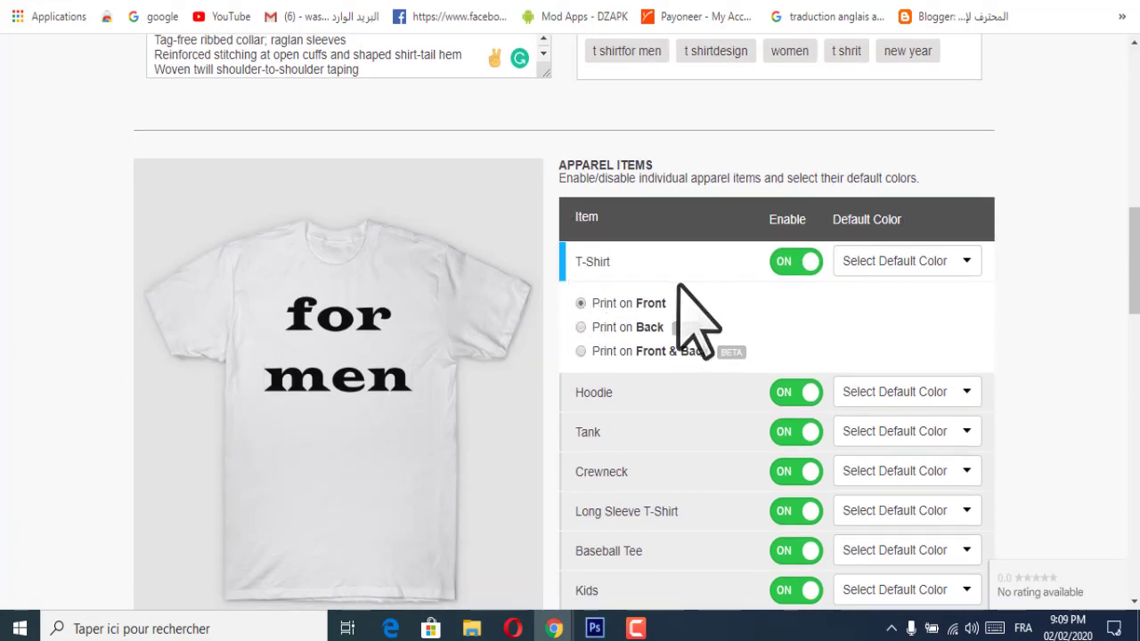
scroll(677, 285, down, 1)
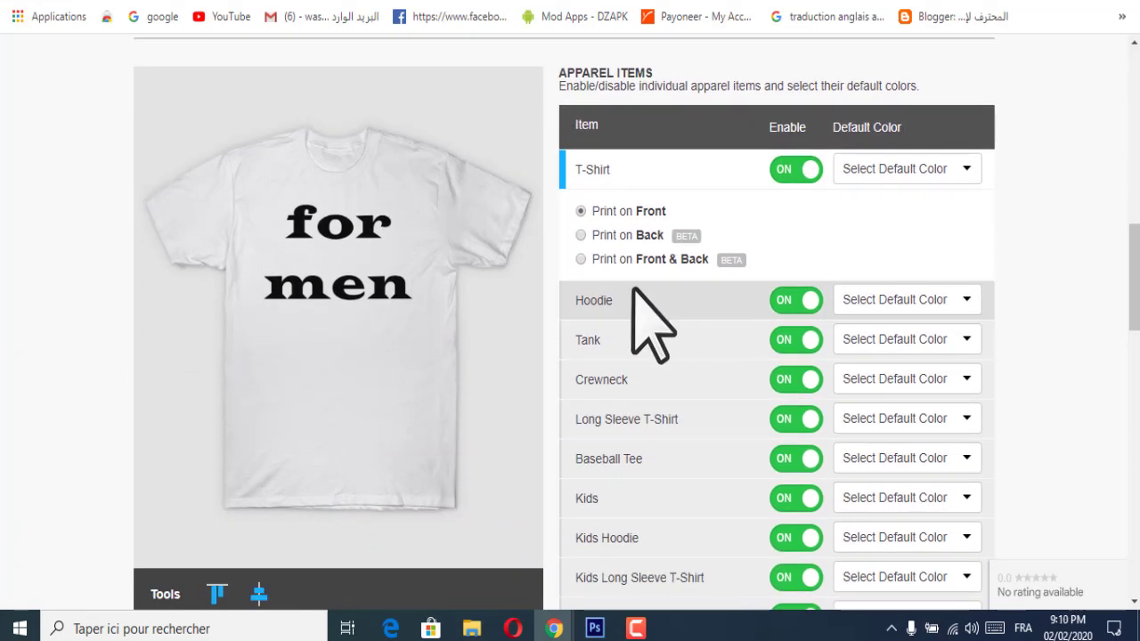
click(580, 235)
click(580, 259)
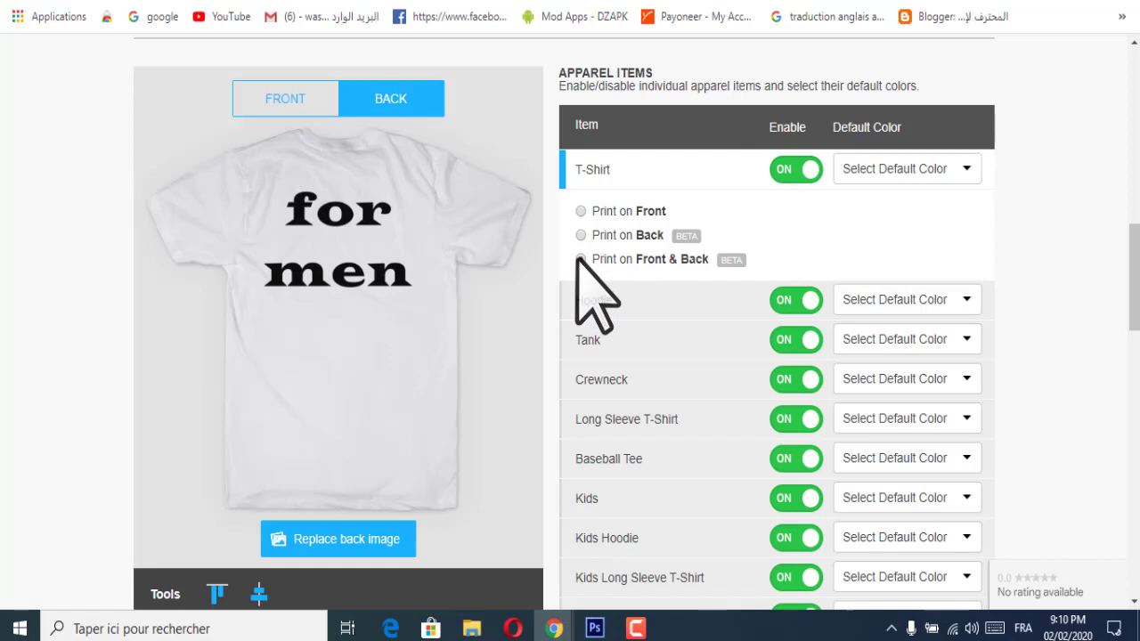
click(581, 212)
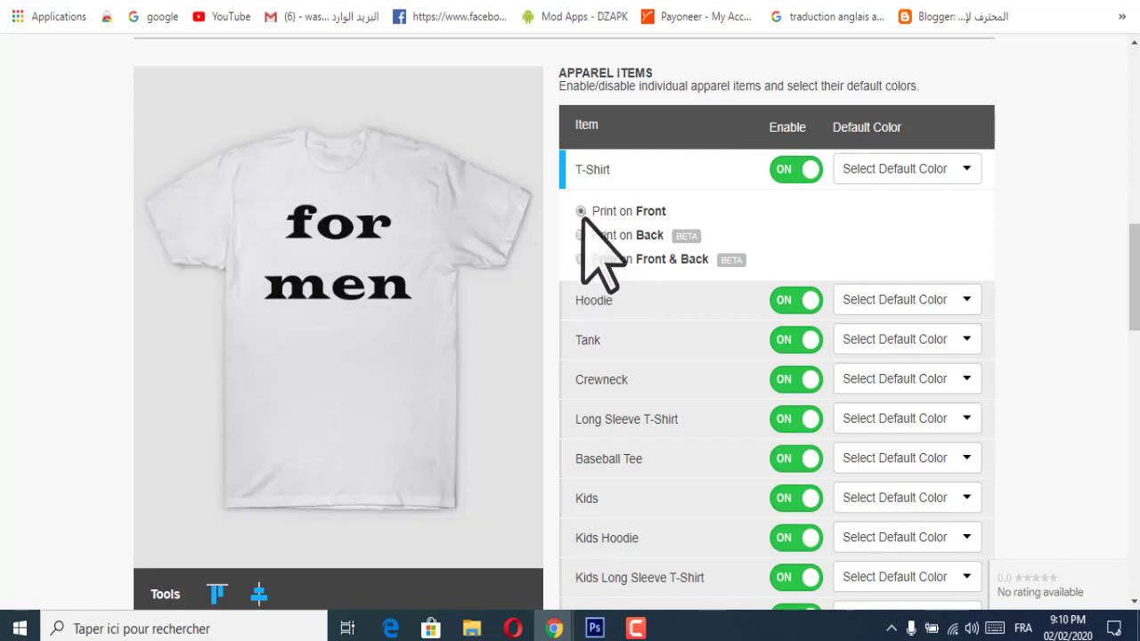
Step: Move the "for men" design lower on the T-shirt's front, to about mid-chest
scroll(640, 283, down, 1)
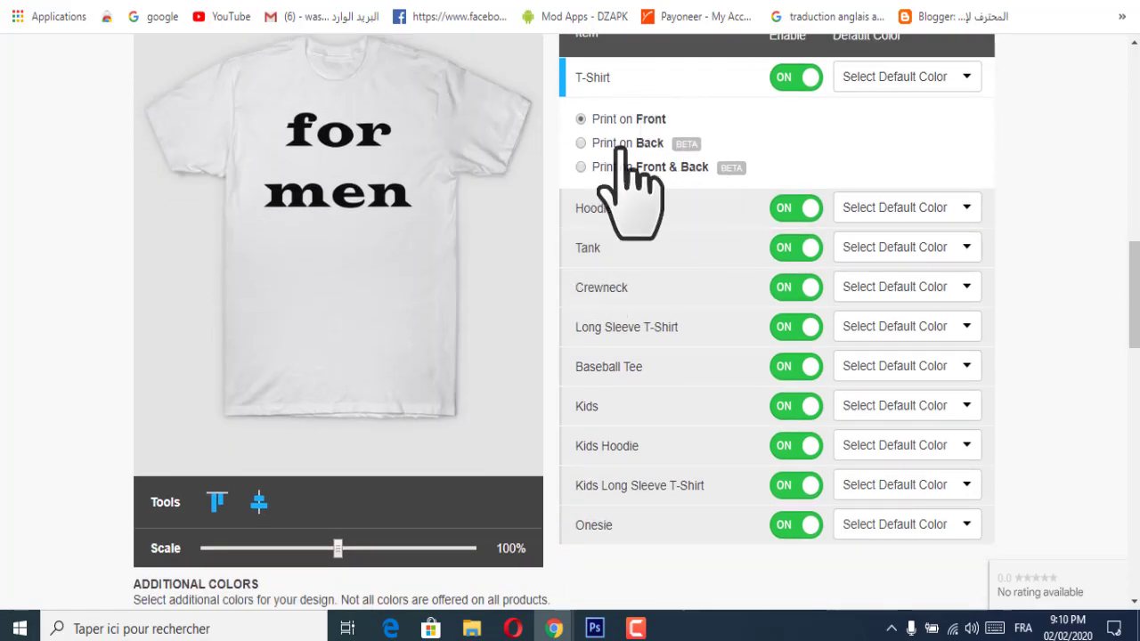
drag(313, 201, 326, 248)
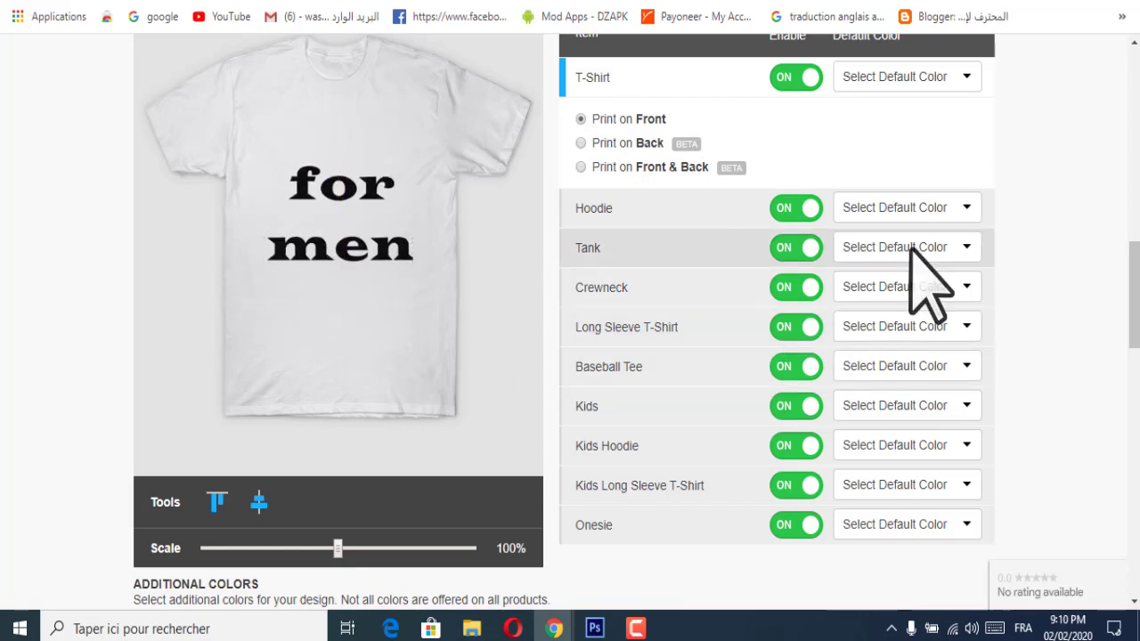
Step: Preview the design on the Hoodie and set the hoodie's default color to Red
click(577, 219)
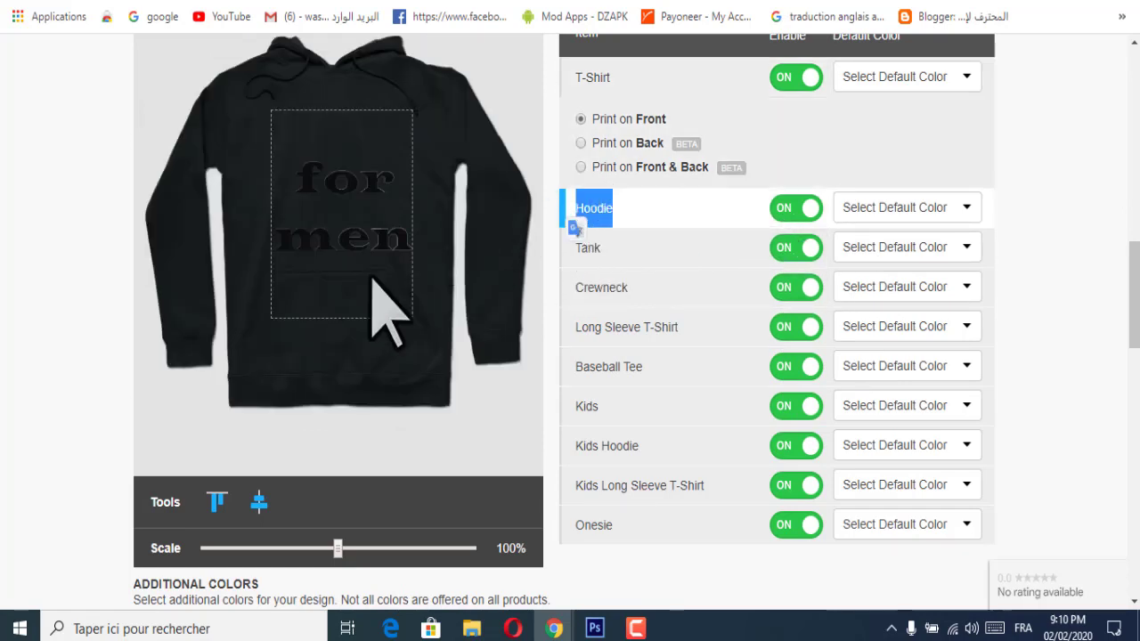
scroll(356, 344, up, 1)
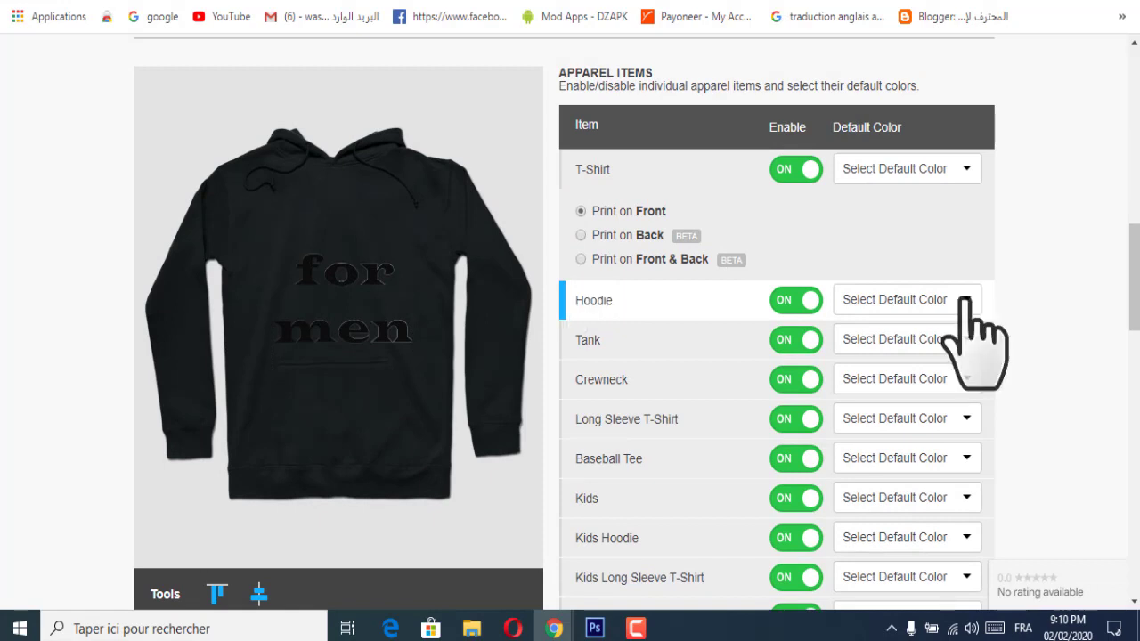
click(963, 303)
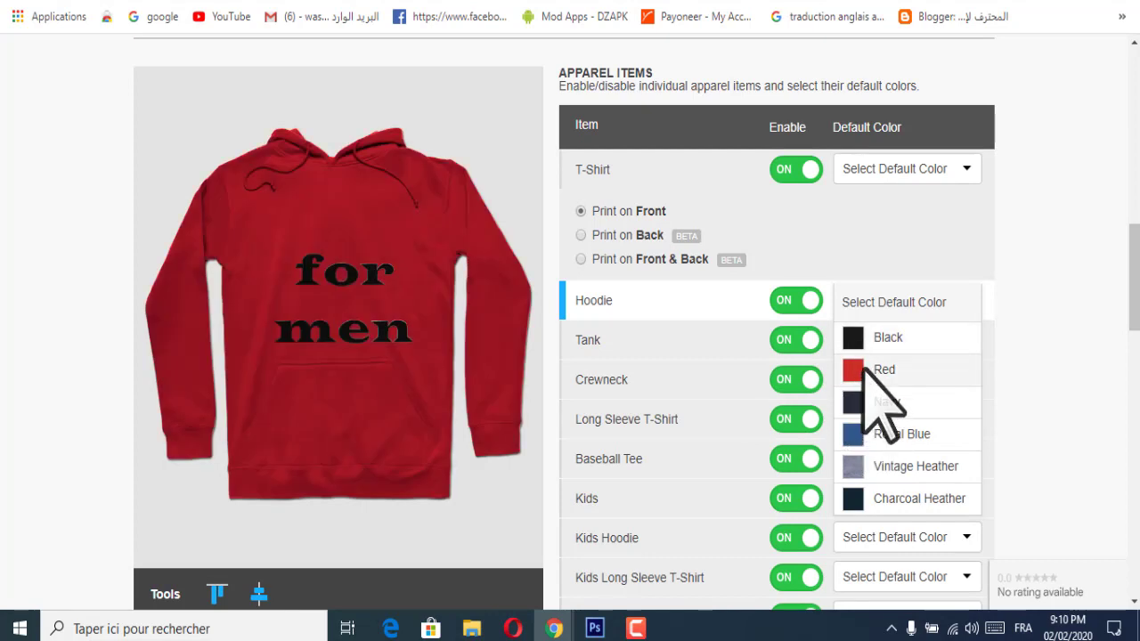
scroll(862, 367, down, 1)
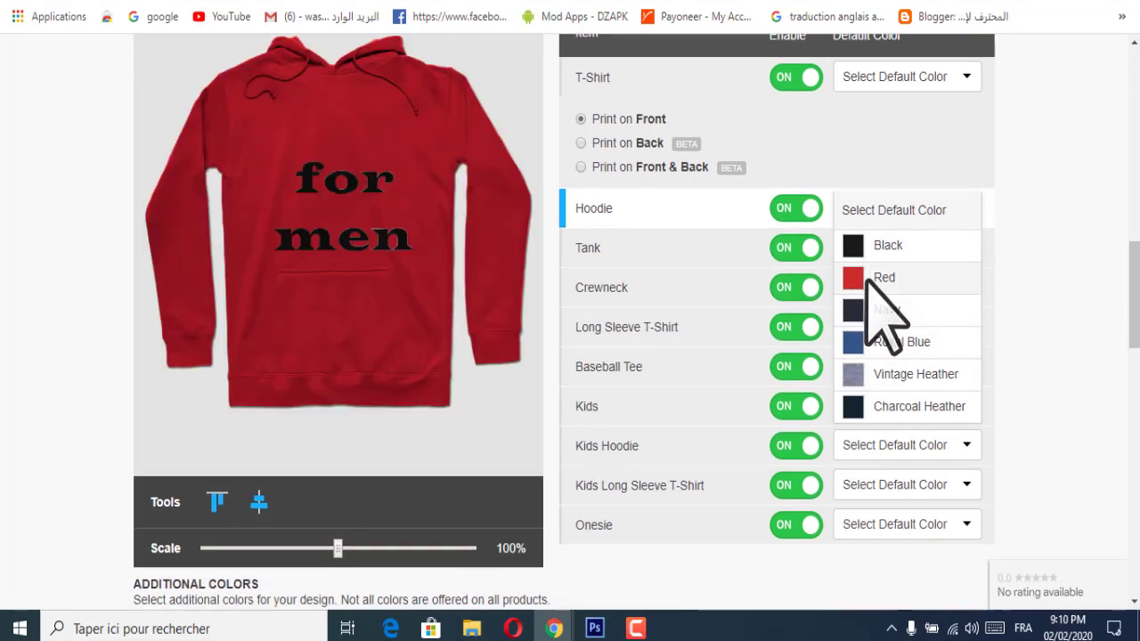
click(869, 278)
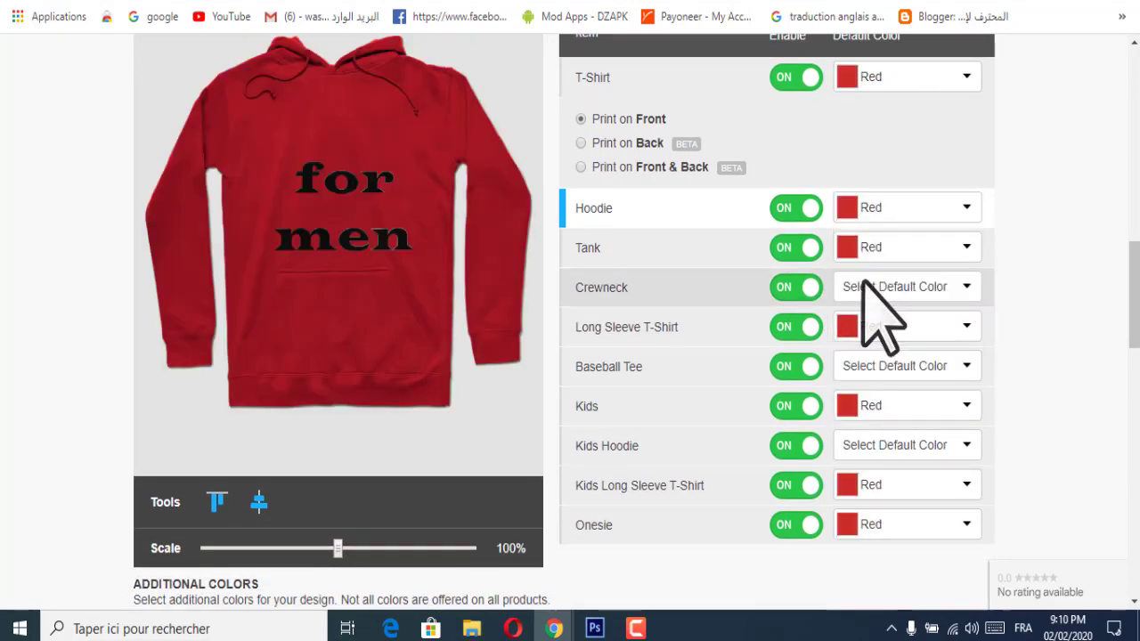
click(963, 209)
click(1043, 216)
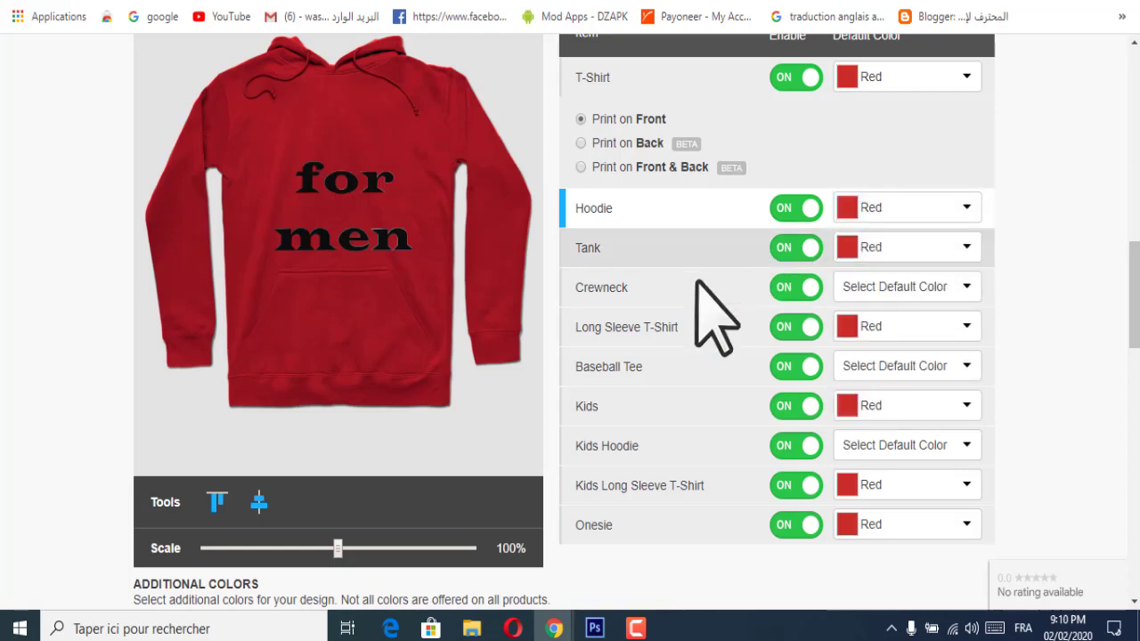
Step: Set the Tank's default color to White and nudge the design slightly up, keeping it centered horizontally
click(619, 252)
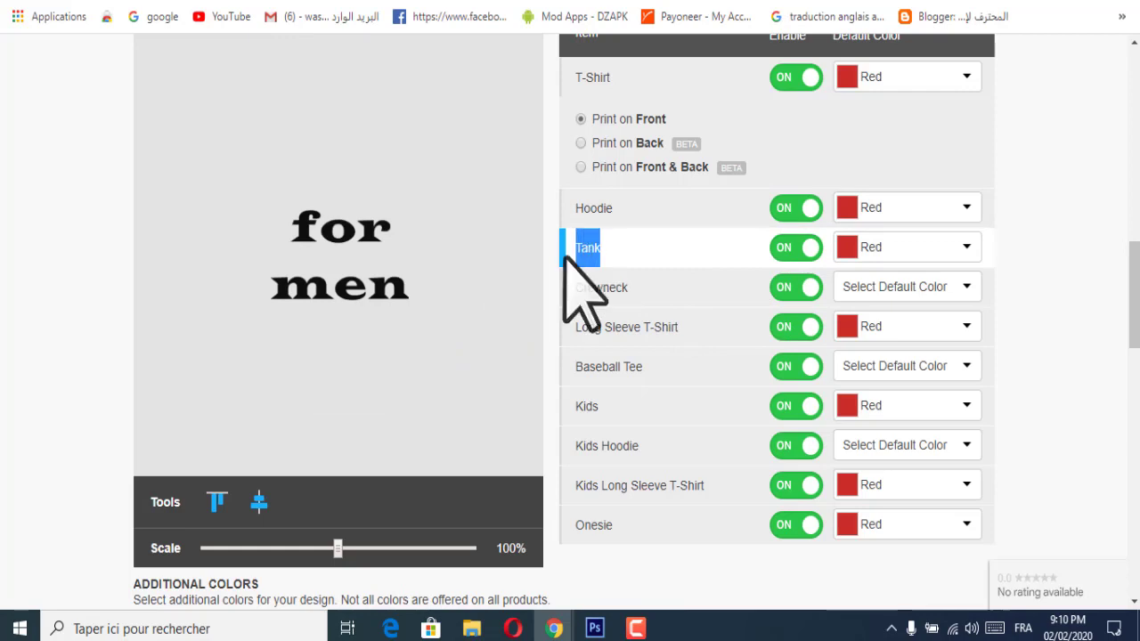
click(966, 248)
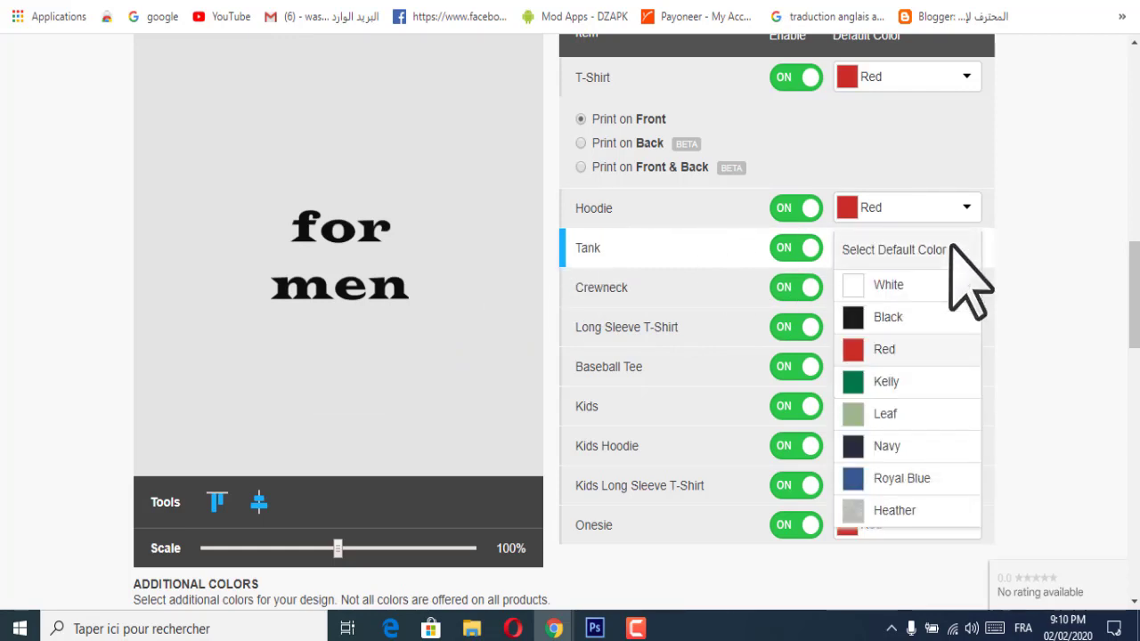
click(871, 287)
drag(345, 247, 346, 243)
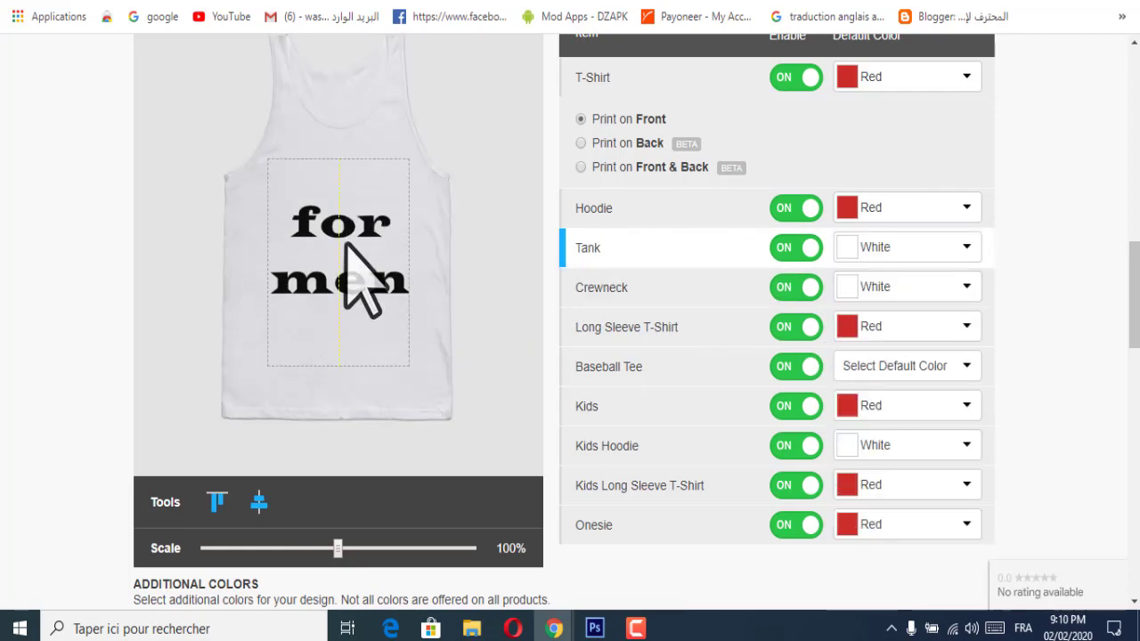
Step: Set the Long Sleeve T-Shirt's default color to Gold
scroll(700, 394, down, 2)
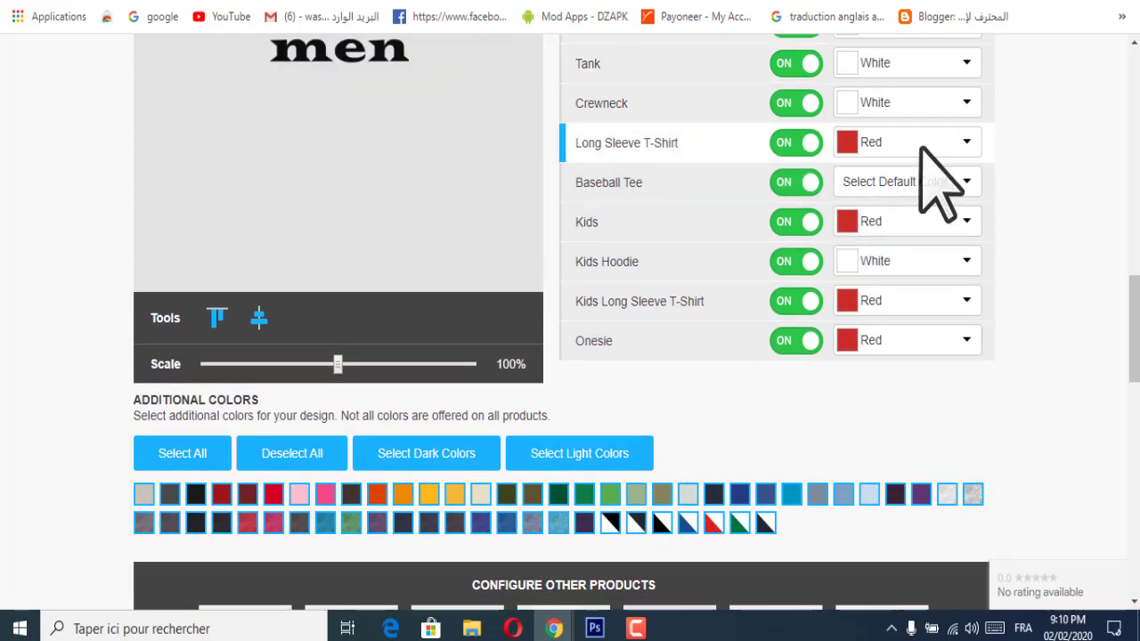
click(941, 182)
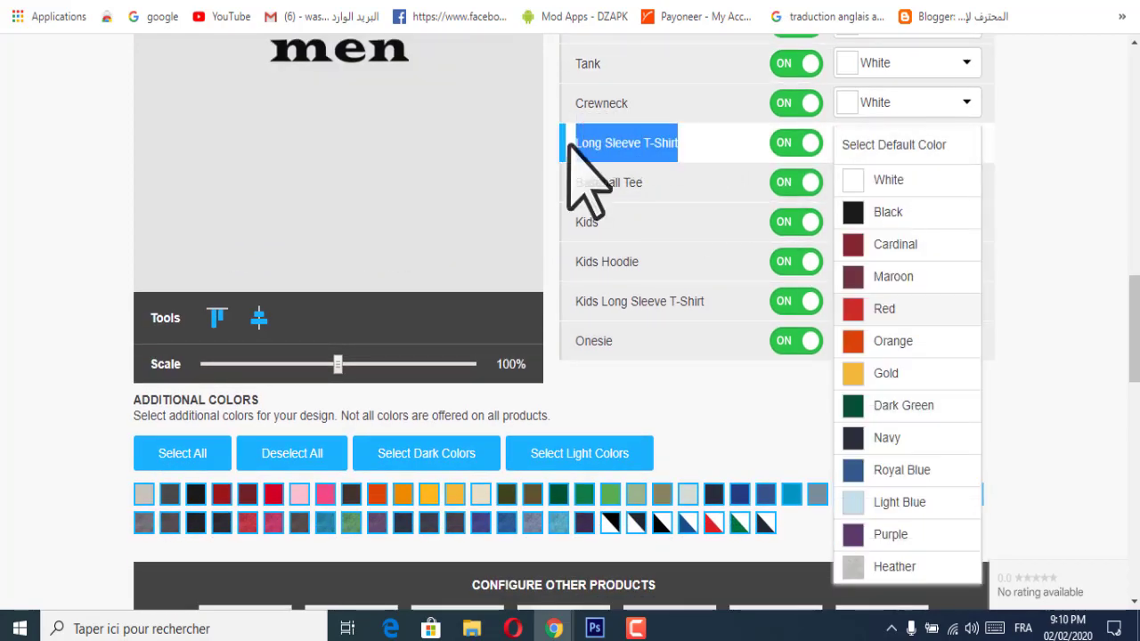
drag(568, 143, 570, 152)
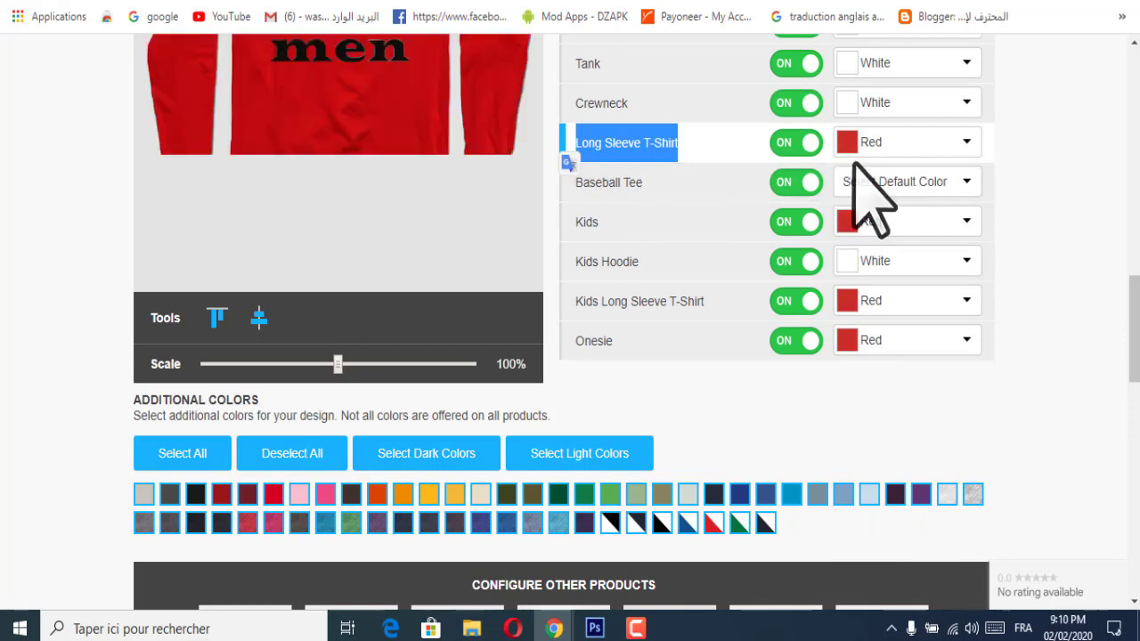
click(951, 151)
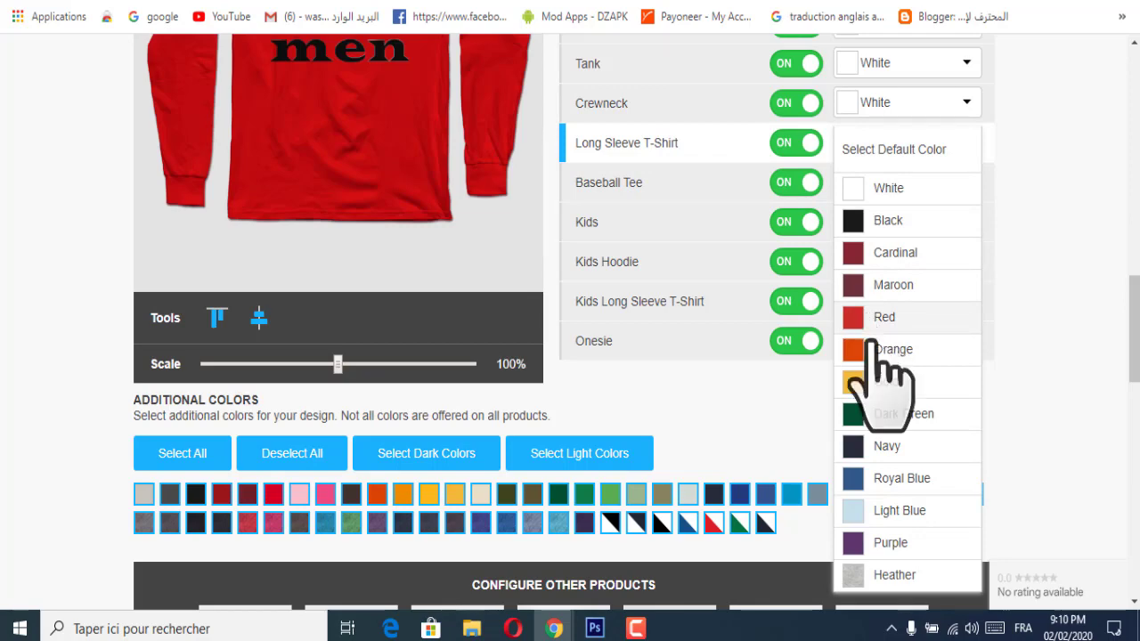
click(877, 384)
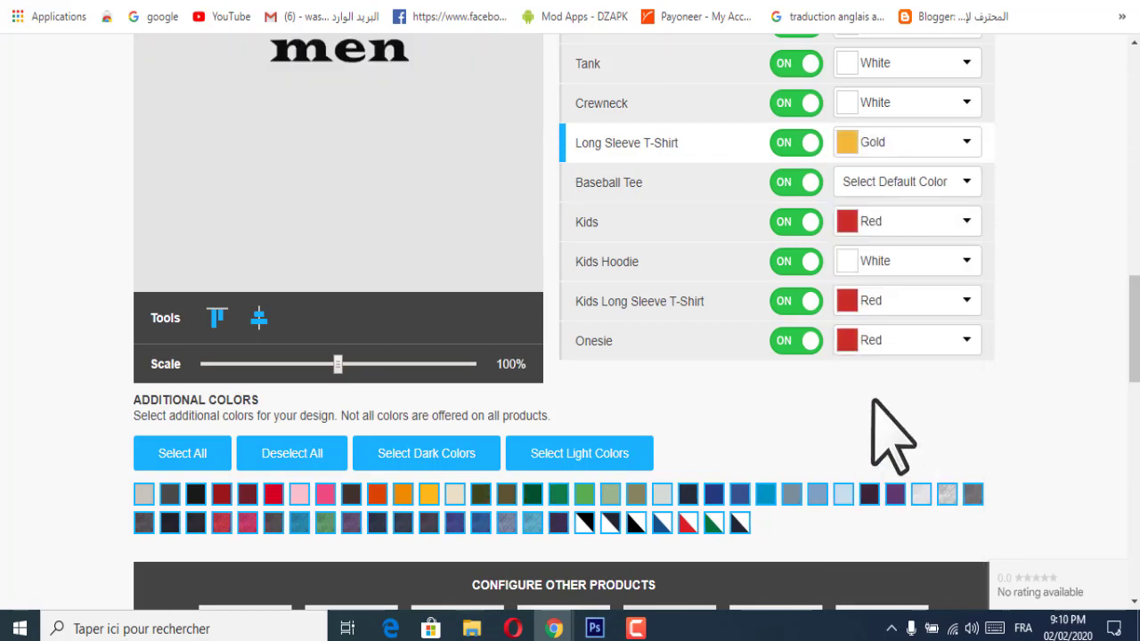
Step: Check the design on the gold Long Sleeve T-Shirt and reduce its scale to 89%
scroll(1094, 318, up, 4)
scroll(339, 419, down, 2)
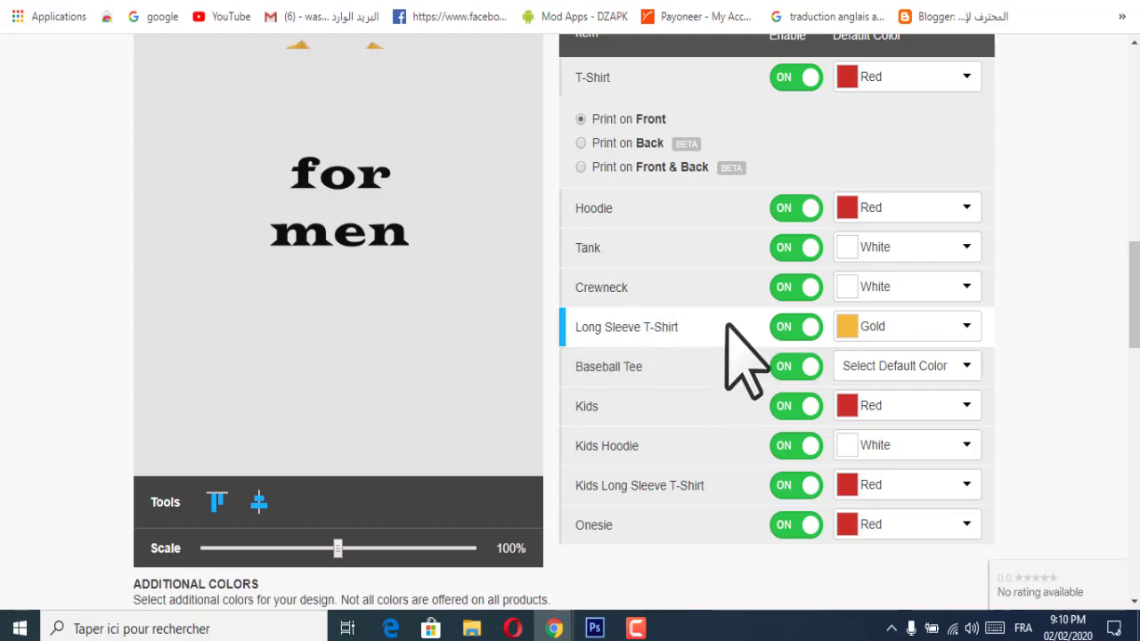
scroll(330, 306, down, 1)
scroll(330, 322, up, 1)
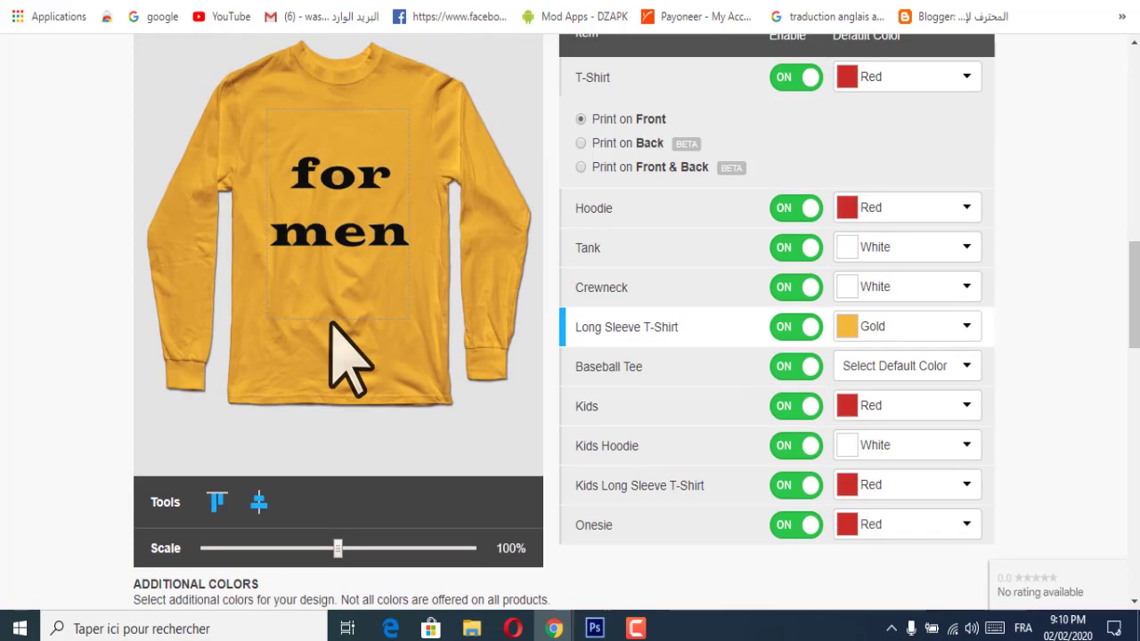
scroll(294, 258, down, 3)
scroll(303, 254, up, 4)
scroll(316, 285, down, 5)
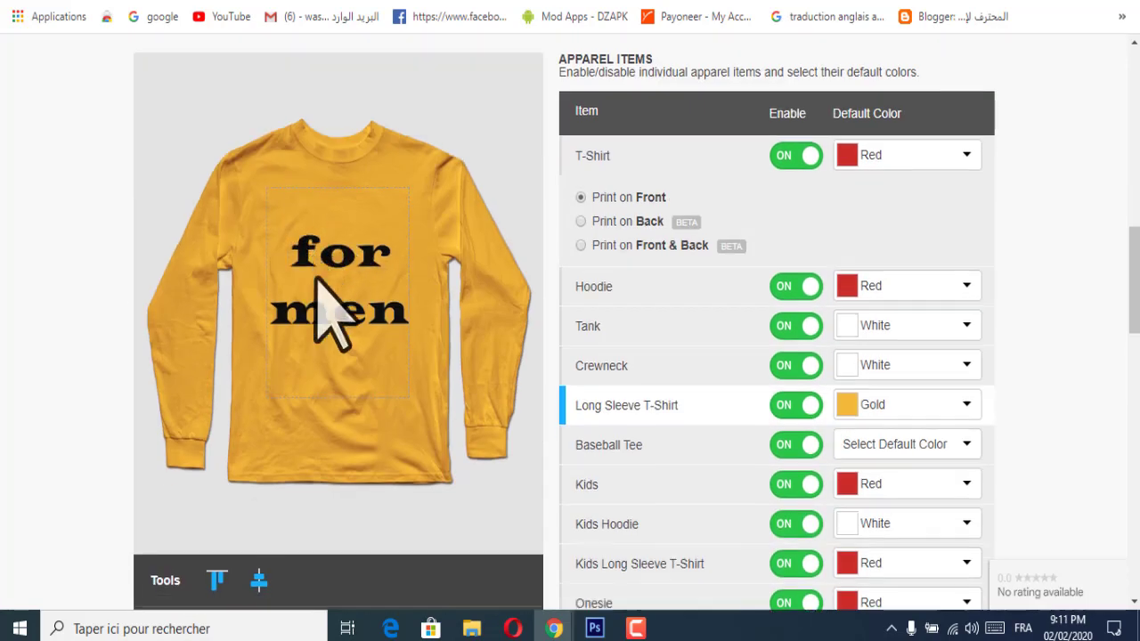
scroll(325, 214, up, 3)
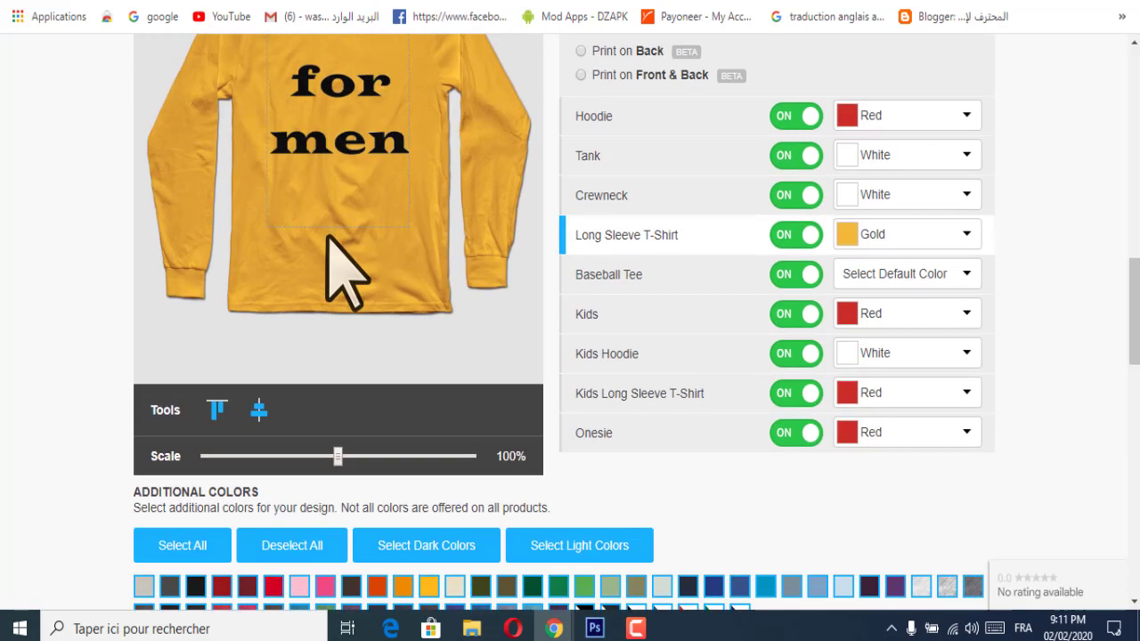
mouse_move(340, 456)
mouse_down()
mouse_move(469, 456)
mouse_move(322, 457)
mouse_up()
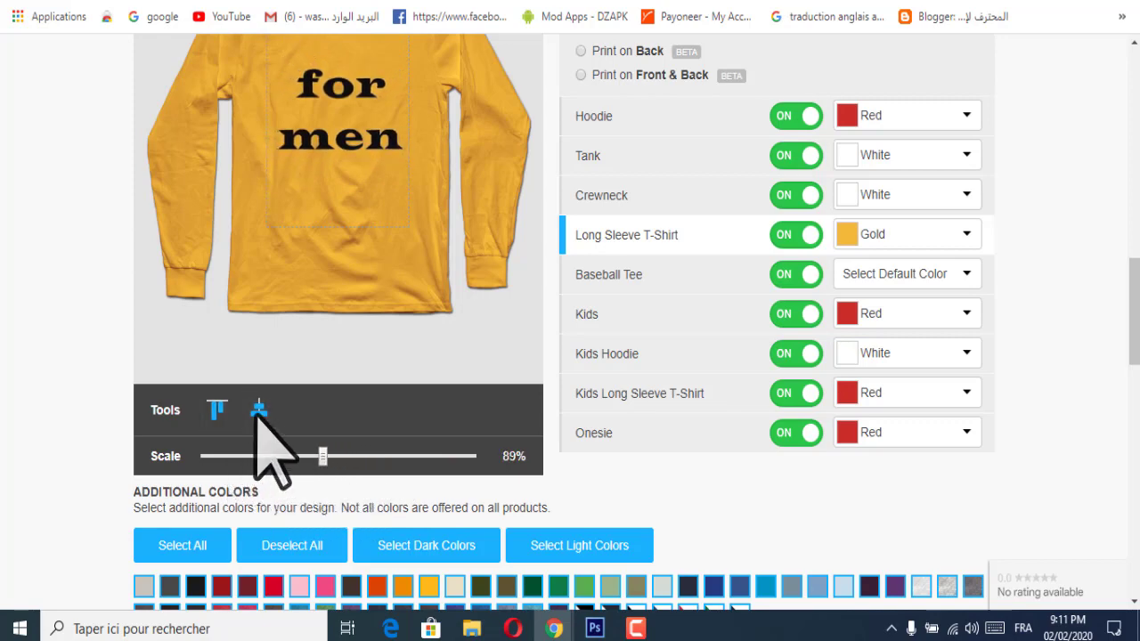
Step: Try the top alignment on the Long Sleeve T-Shirt design and place it horizontally centered at chest height
click(217, 409)
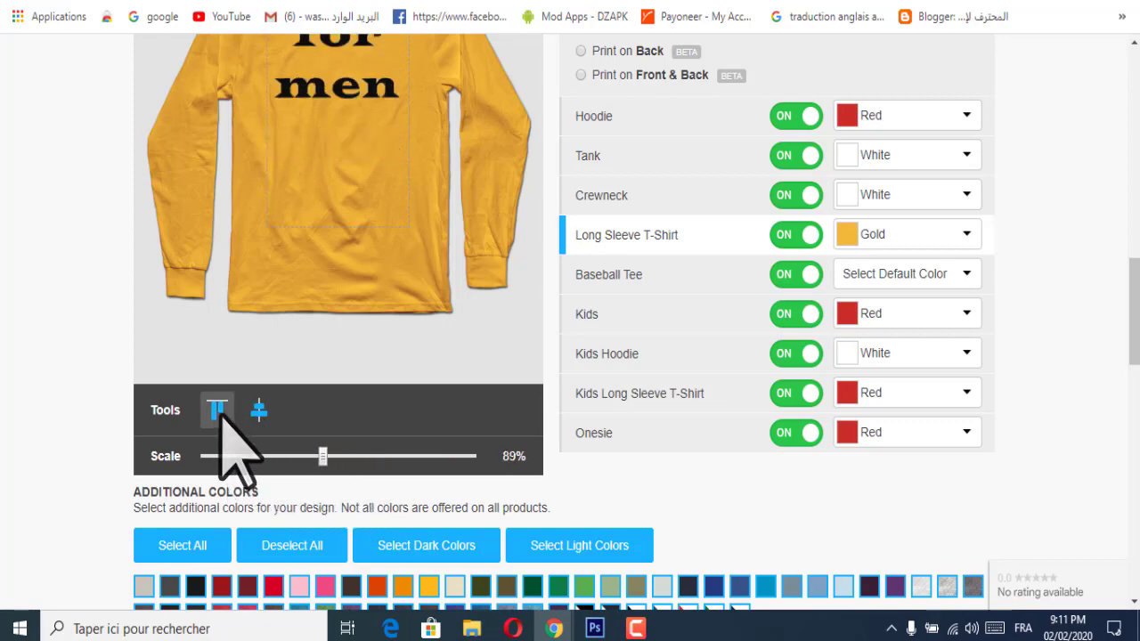
scroll(278, 348, up, 3)
scroll(294, 360, down, 4)
click(266, 318)
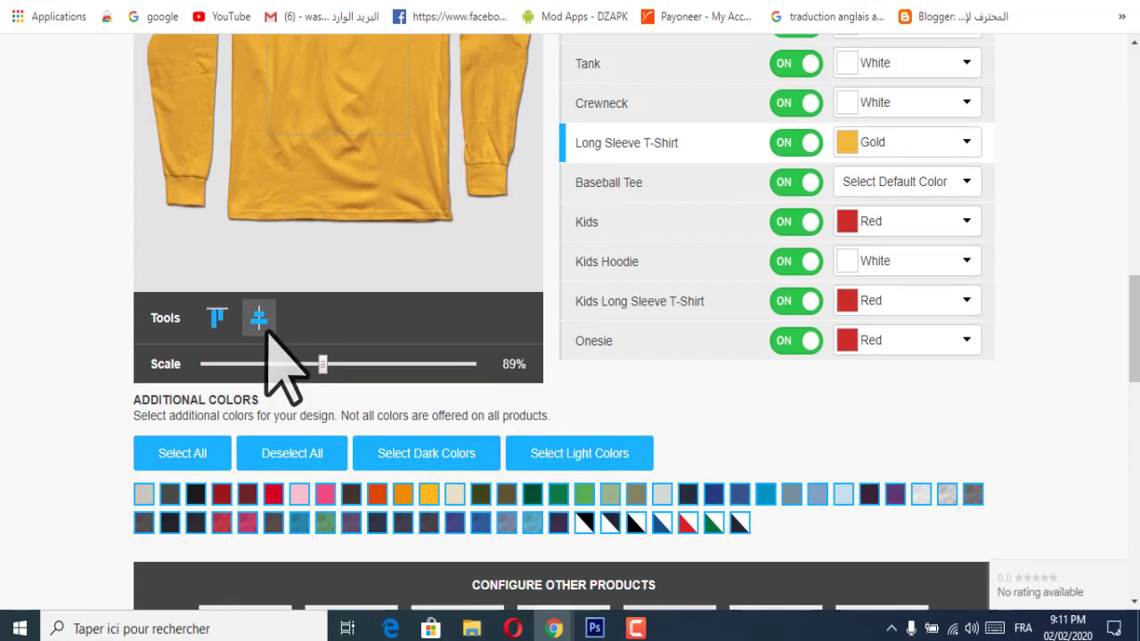
scroll(267, 326, up, 3)
scroll(268, 392, down, 1)
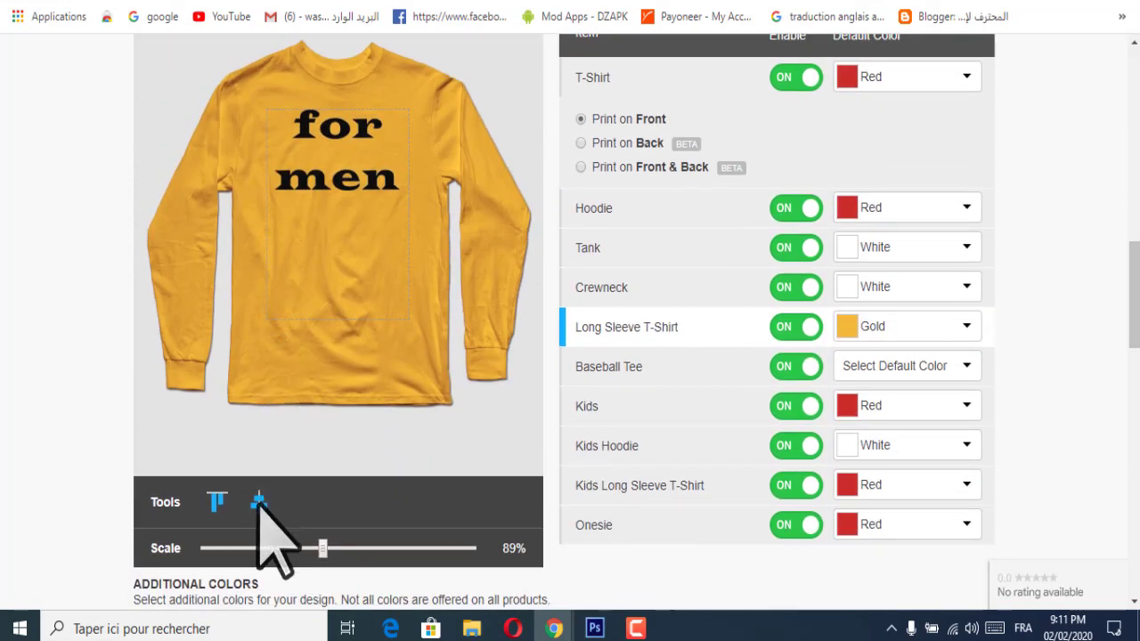
click(258, 503)
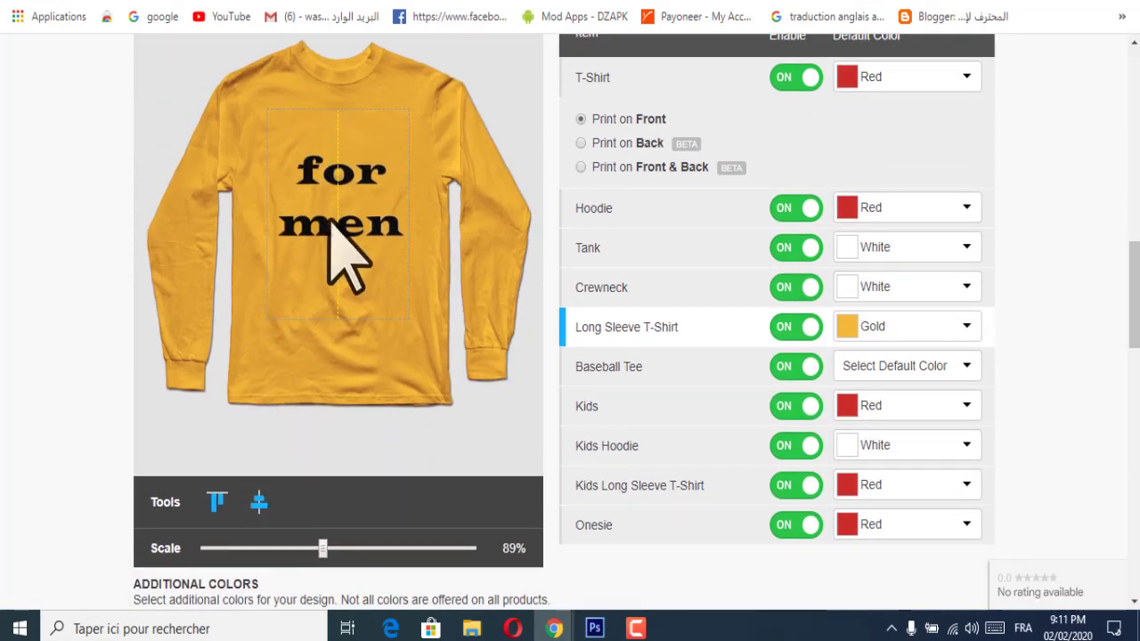
Step: Preview the design on the Vintage Royal additional color and review its placement on the Long Sleeve T-Shirt
scroll(296, 294, down, 2)
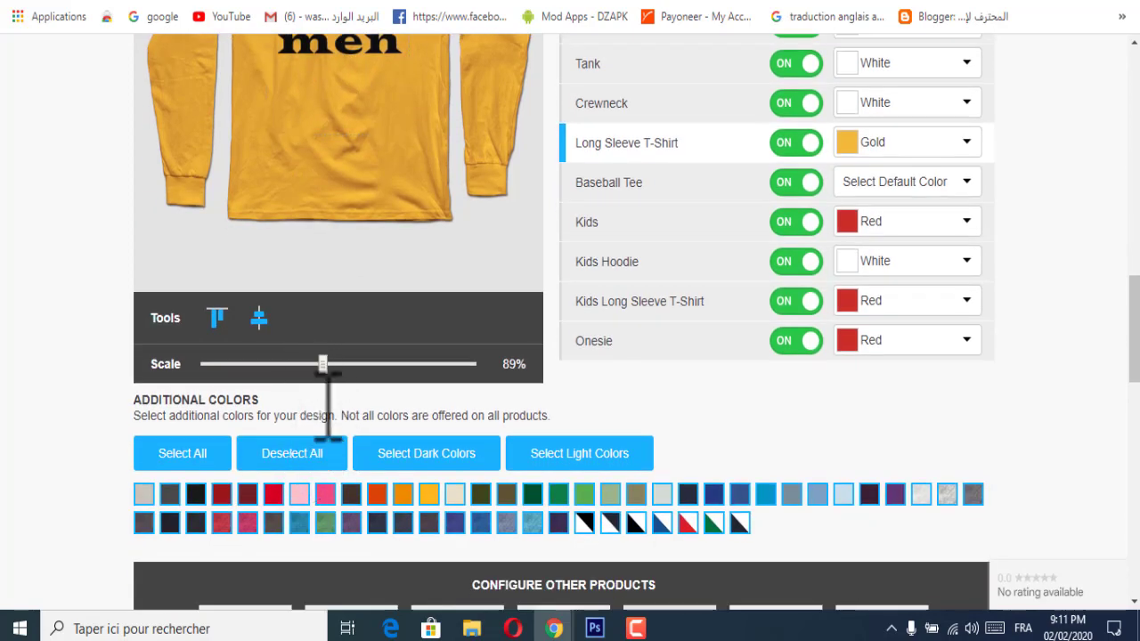
scroll(401, 408, down, 1)
scroll(445, 463, up, 1)
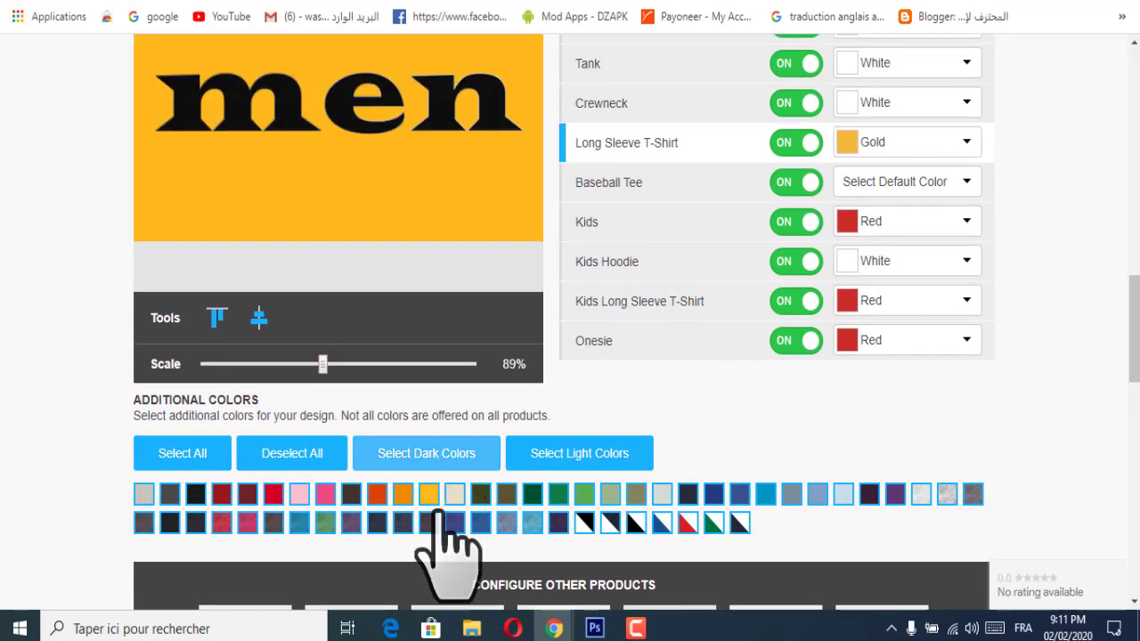
click(454, 523)
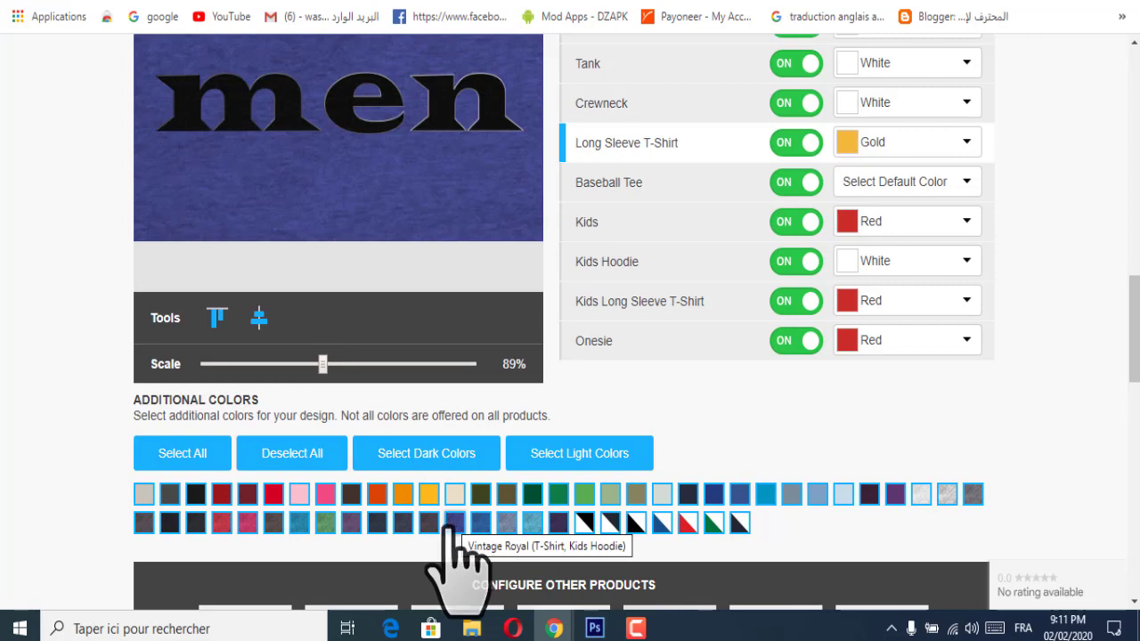
scroll(410, 378, up, 2)
scroll(433, 392, down, 5)
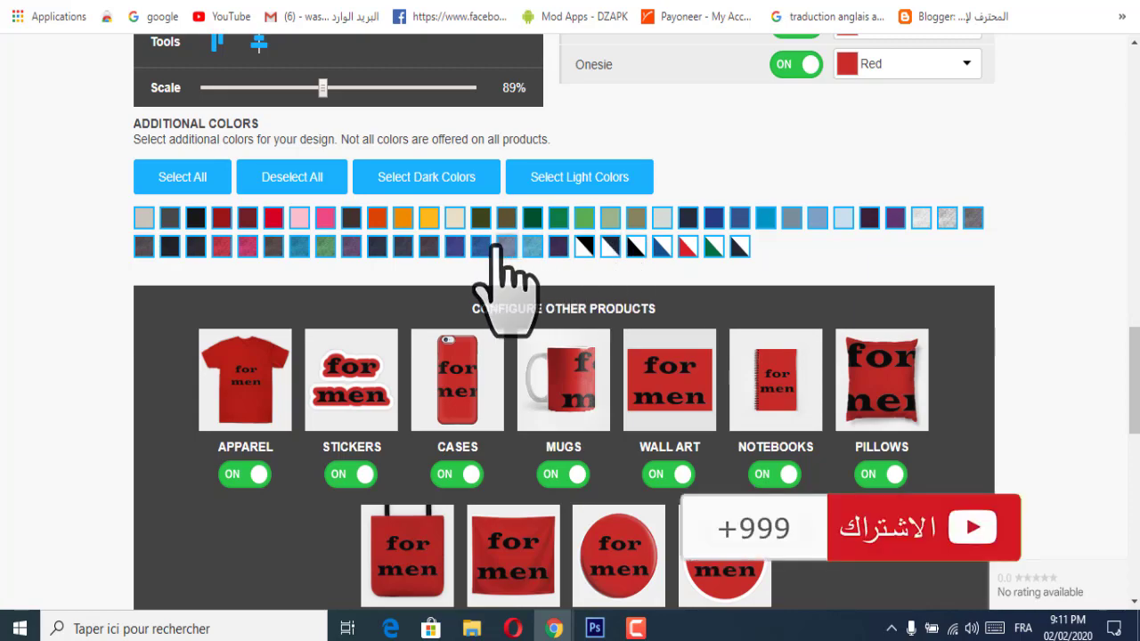
scroll(458, 305, up, 4)
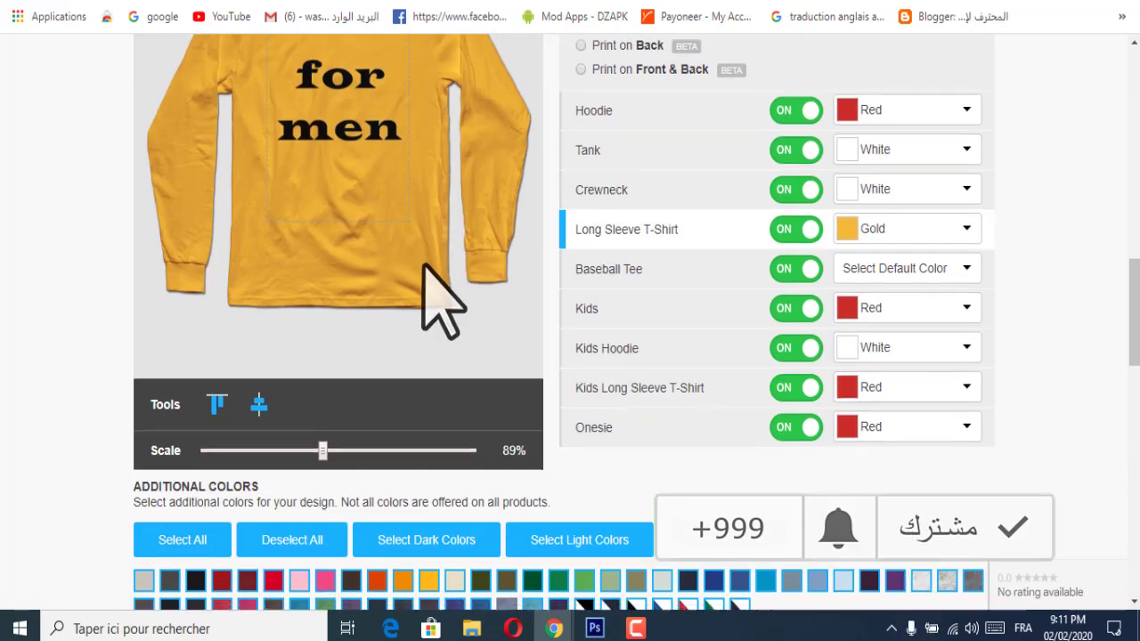
scroll(472, 348, down, 4)
scroll(509, 249, up, 4)
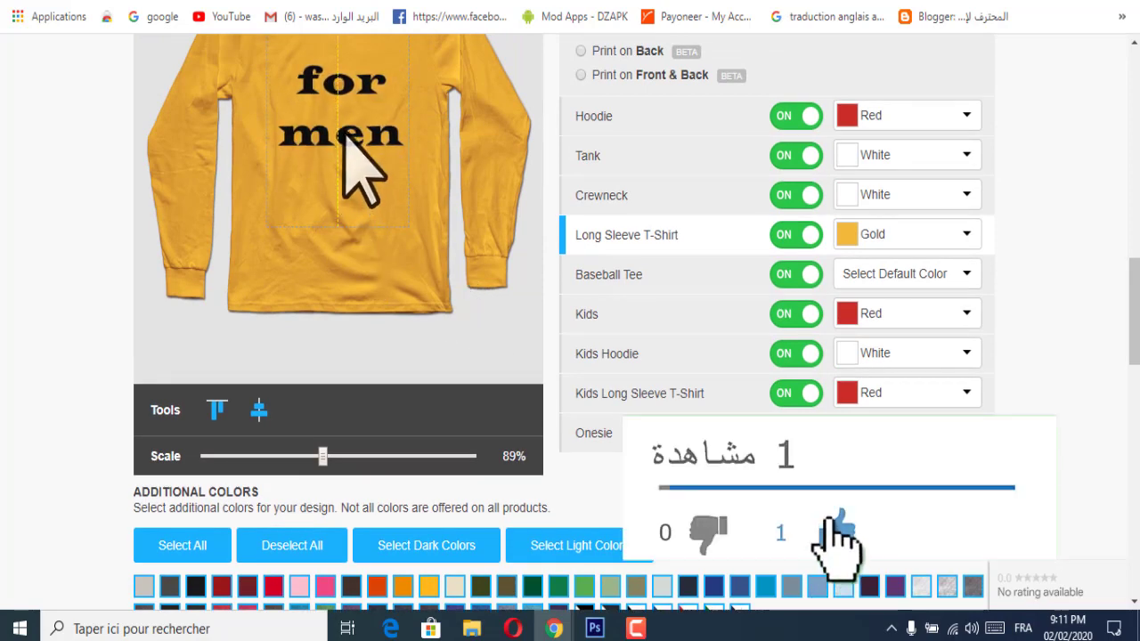
Step: Disable Wall Art, Notebooks, Pins and Magnets among the other products
scroll(383, 231, down, 6)
scroll(416, 236, down, 1)
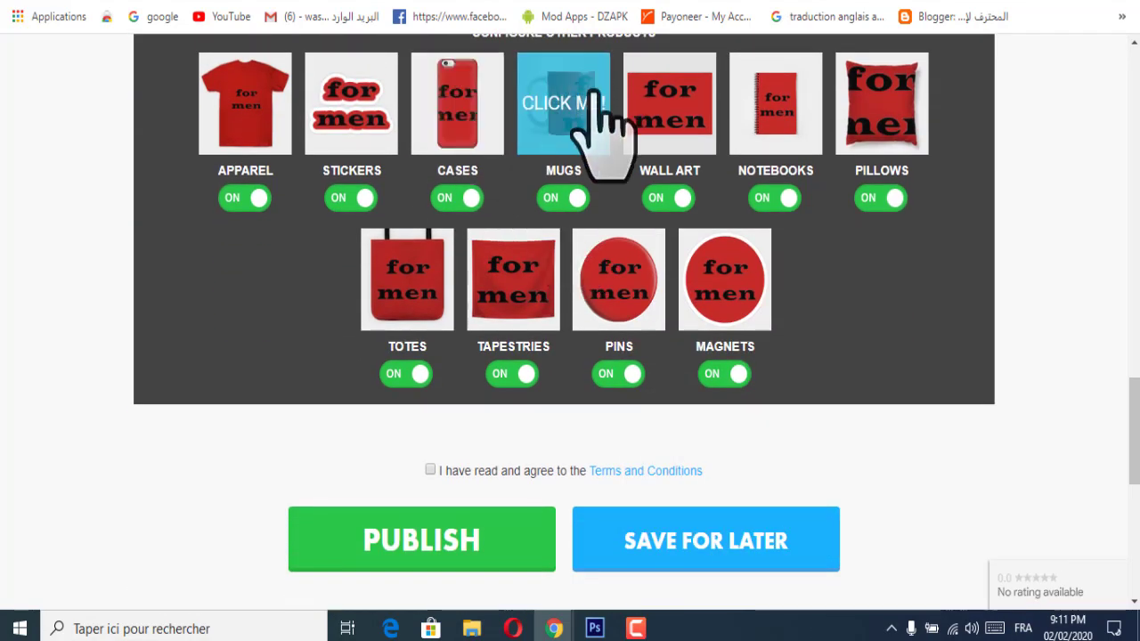
scroll(401, 213, up, 1)
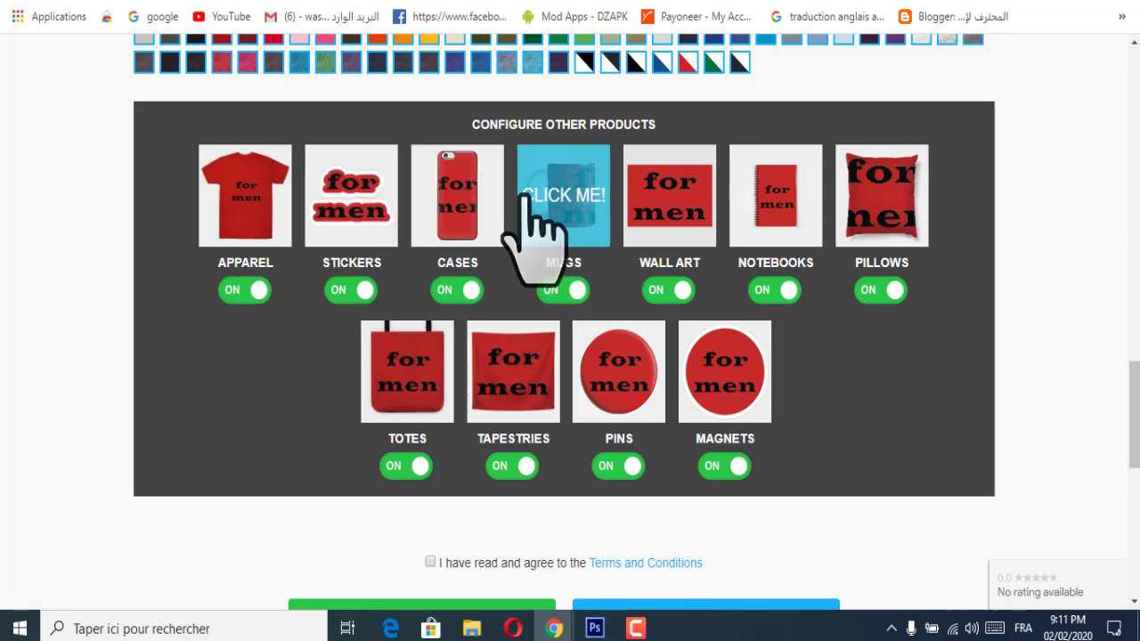
click(668, 290)
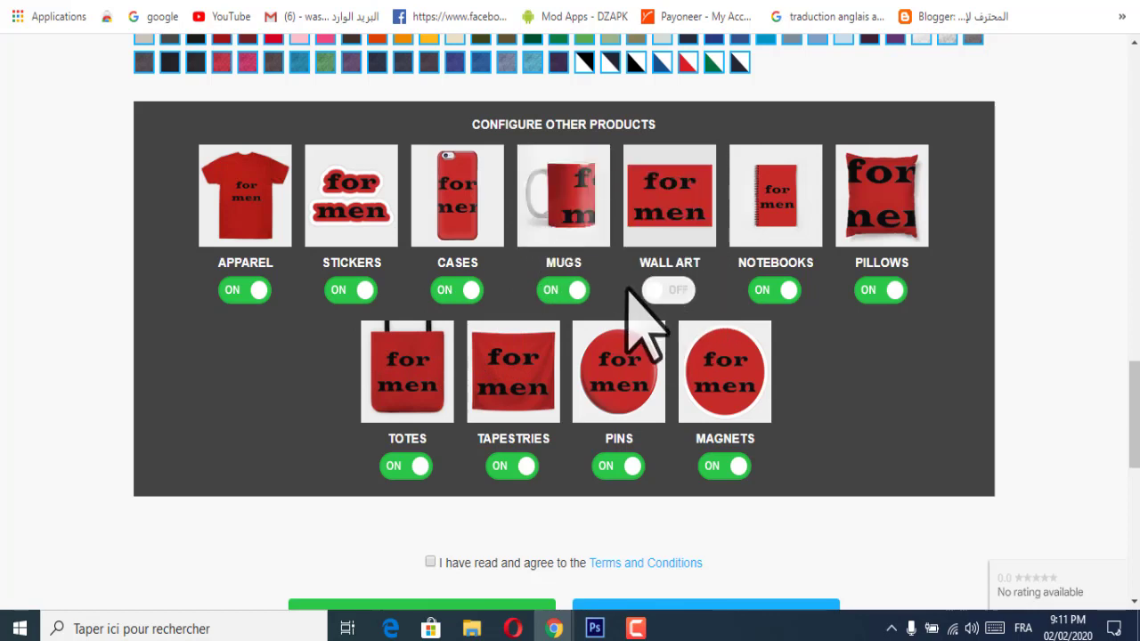
click(775, 291)
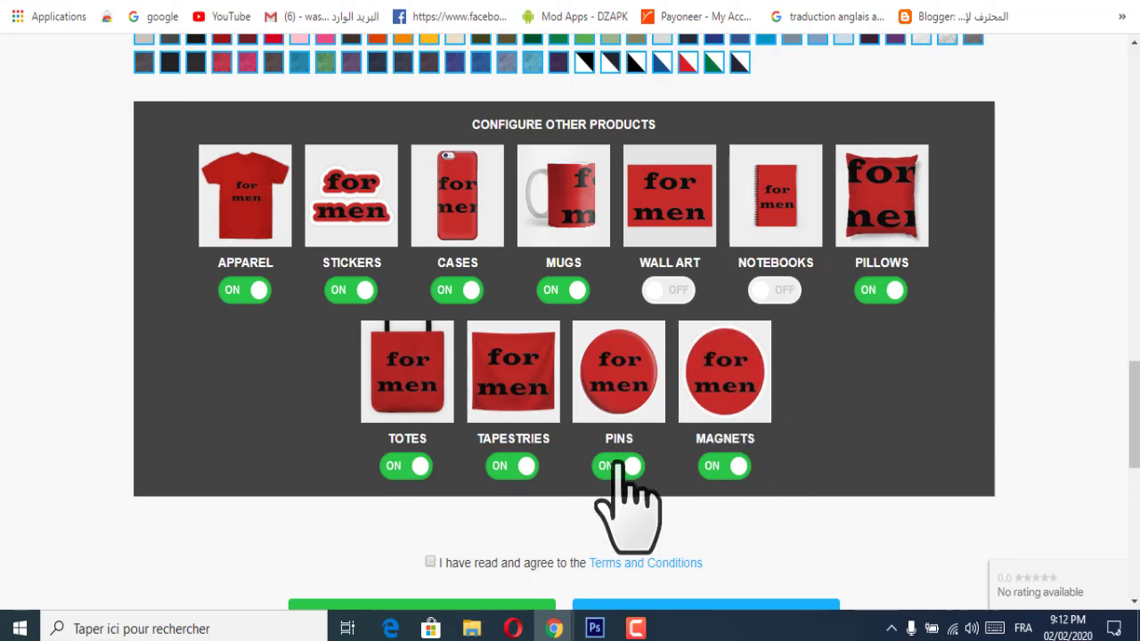
click(735, 466)
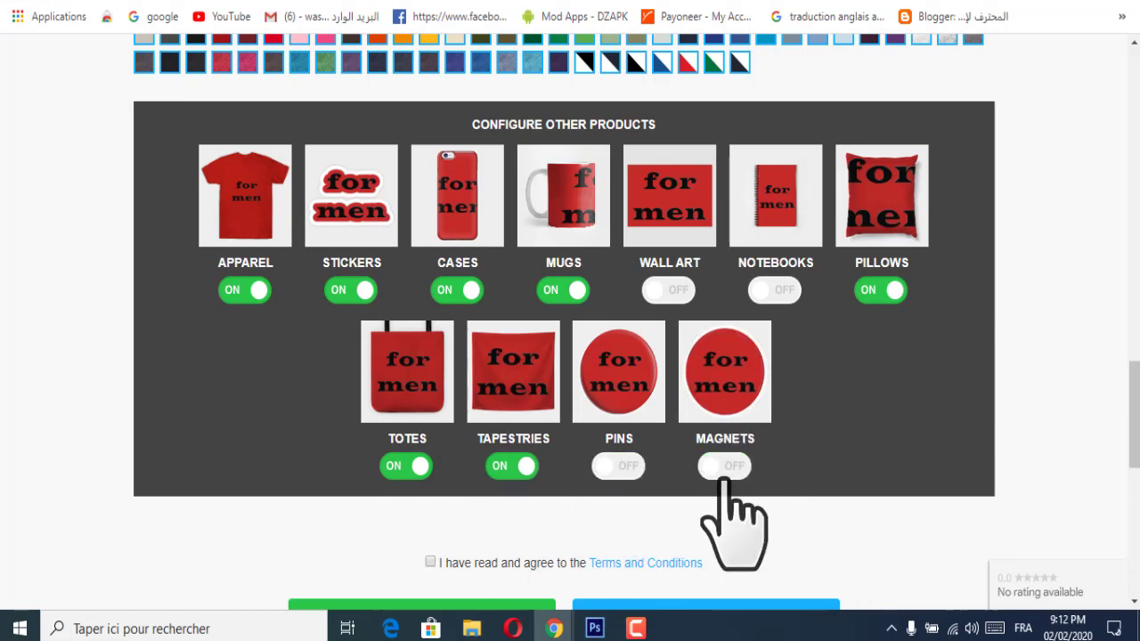
Step: Agree to the Terms and Conditions, try to publish the design and dismiss the alert
scroll(886, 208, down, 3)
scroll(813, 376, up, 1)
scroll(812, 376, up, 2)
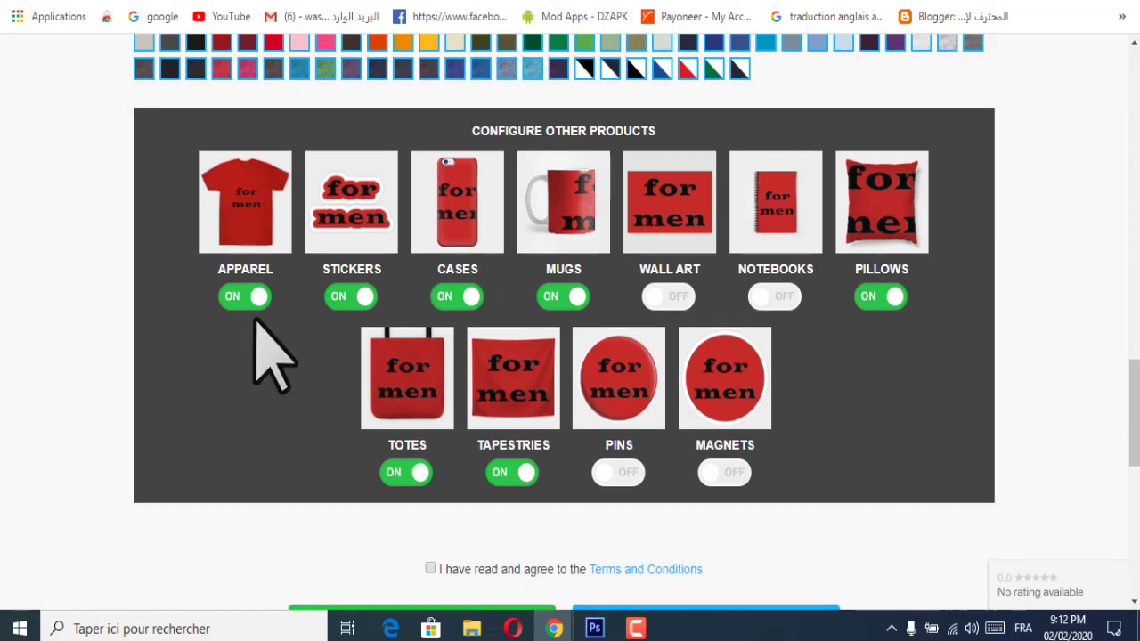
scroll(267, 351, up, 6)
scroll(572, 437, down, 5)
scroll(616, 441, down, 2)
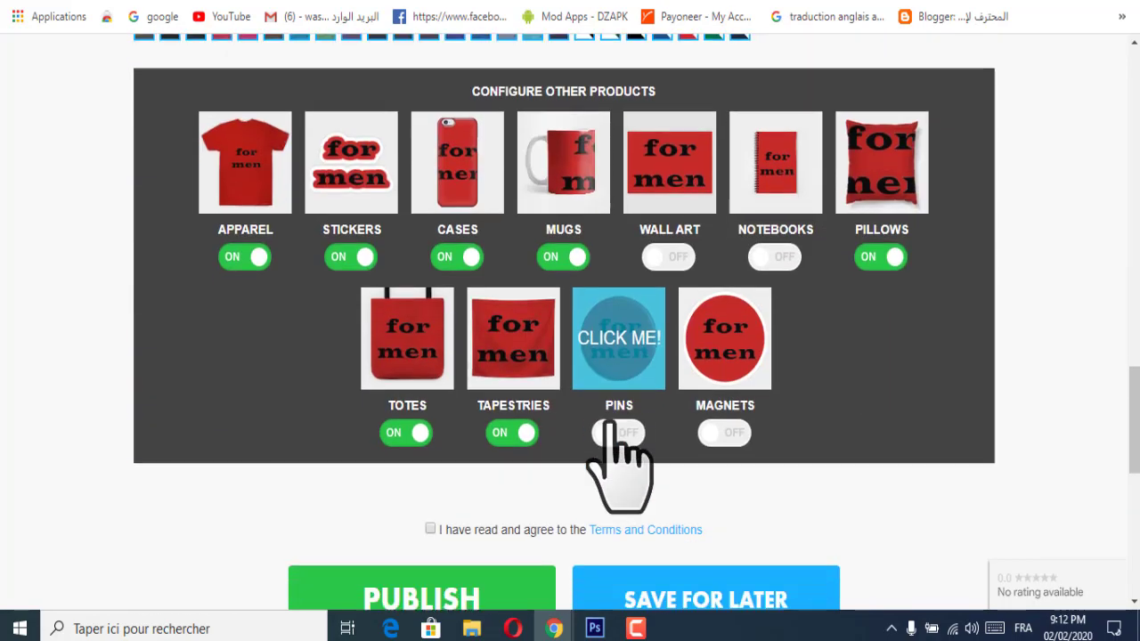
scroll(613, 453, up, 3)
scroll(553, 419, down, 5)
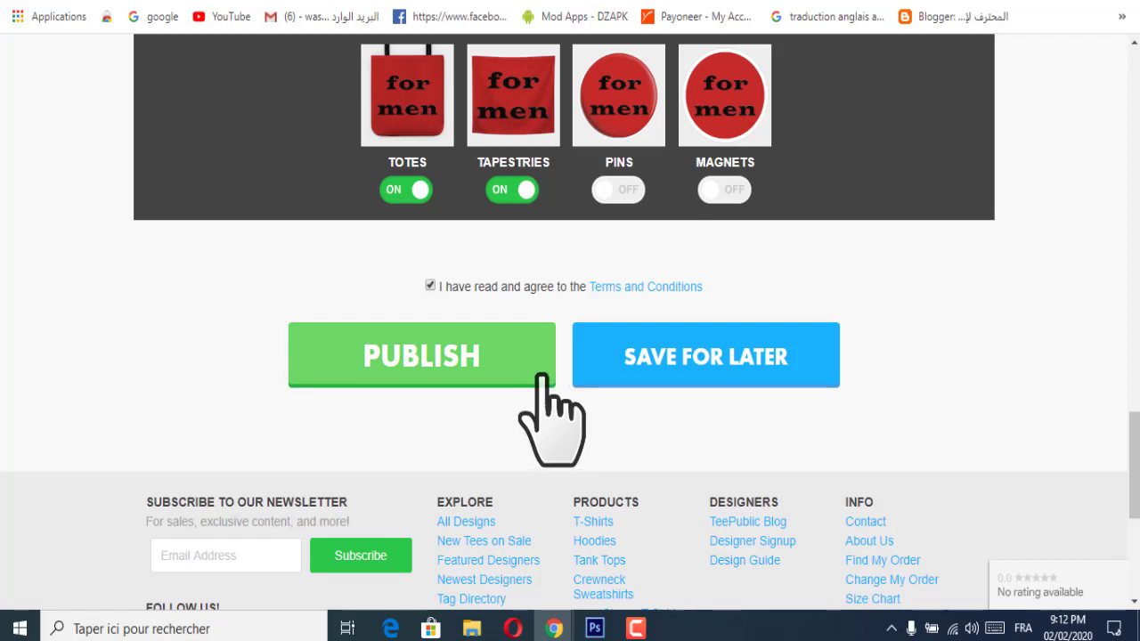
click(503, 367)
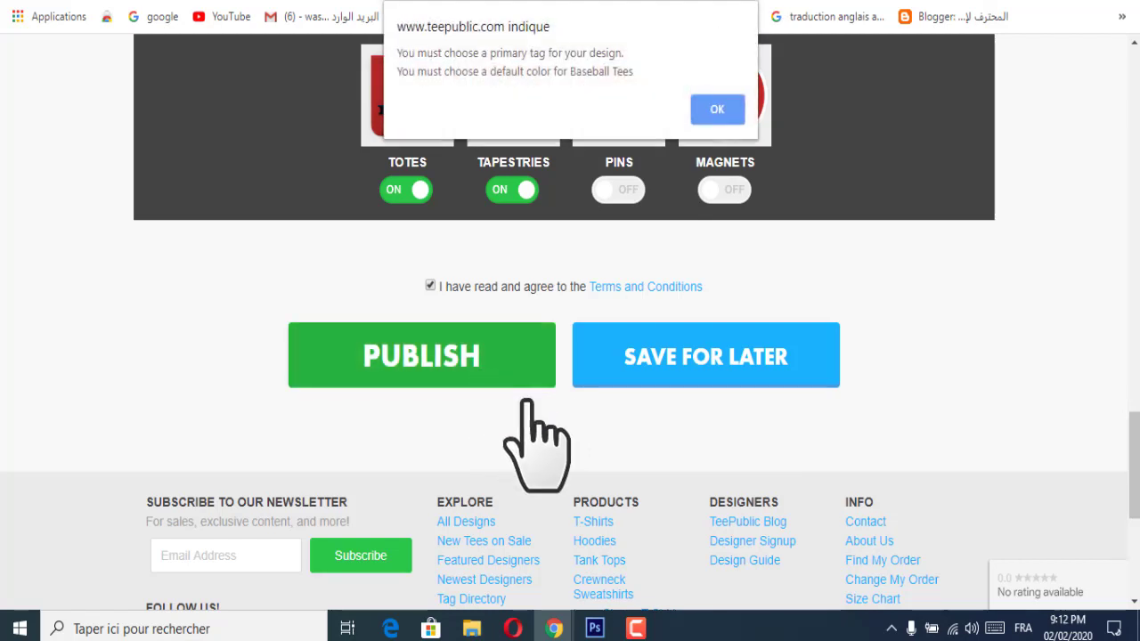
click(713, 110)
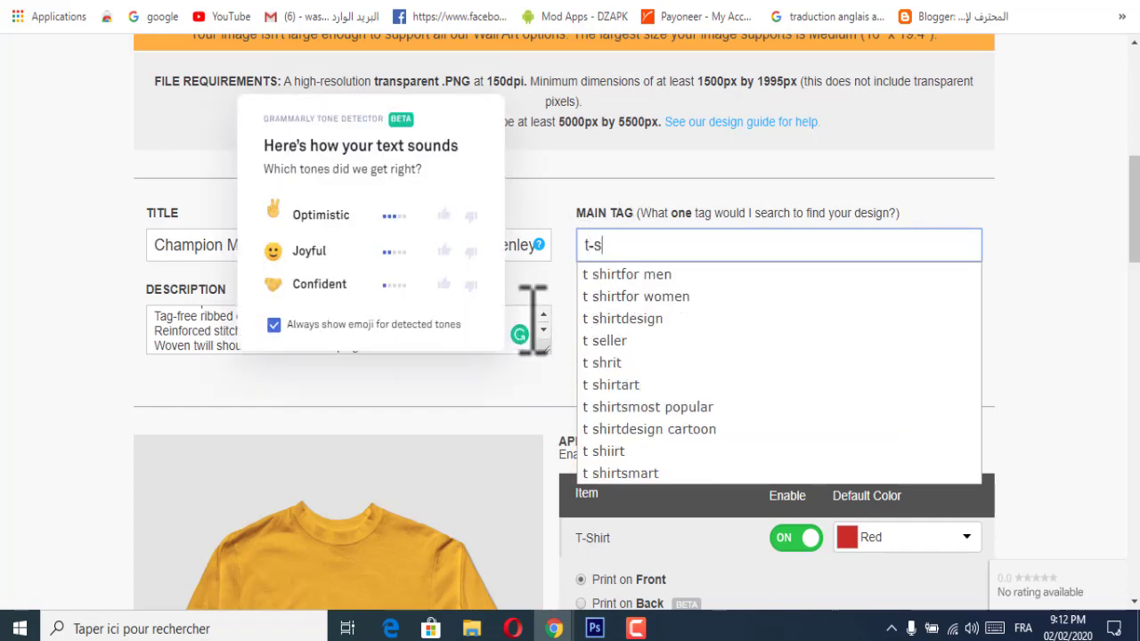
Step: Set the design's main tag to "t shrit" from the suggestions and dismiss the alert
click(606, 362)
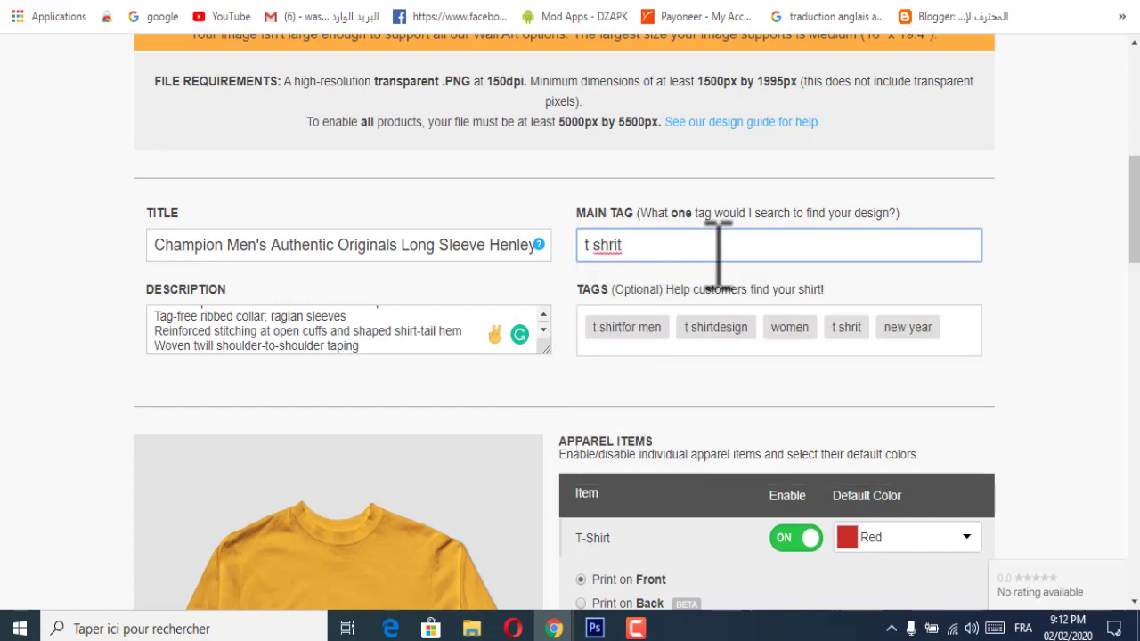
key(BackSpace)
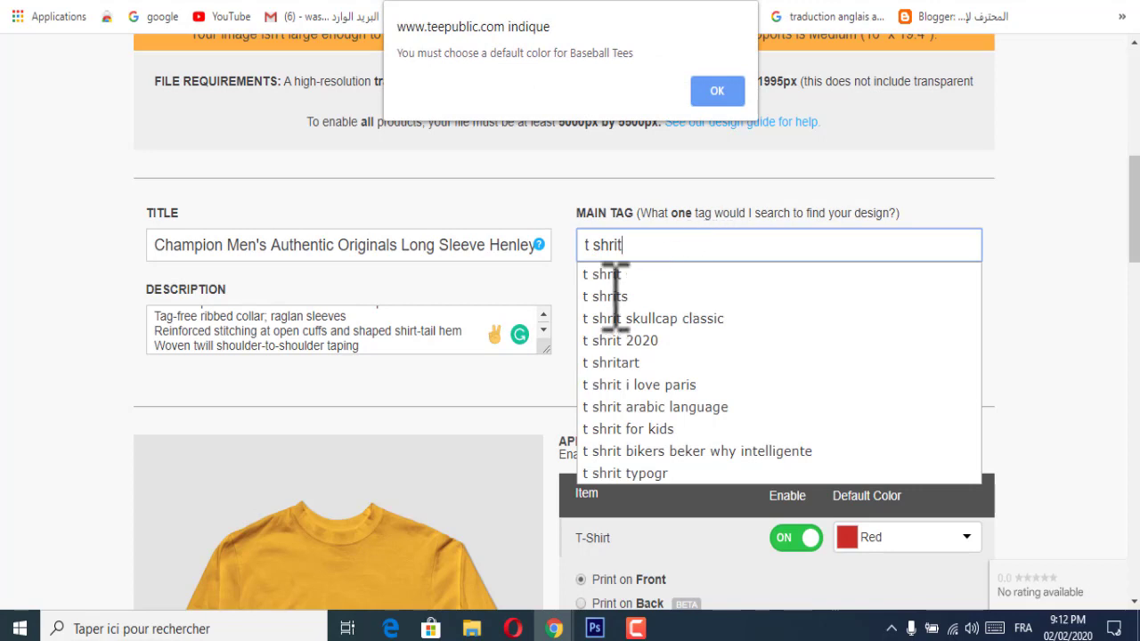
click(718, 92)
Step: Translate the Main Tag field's label into Arabic and close the translation
triple_click(726, 211)
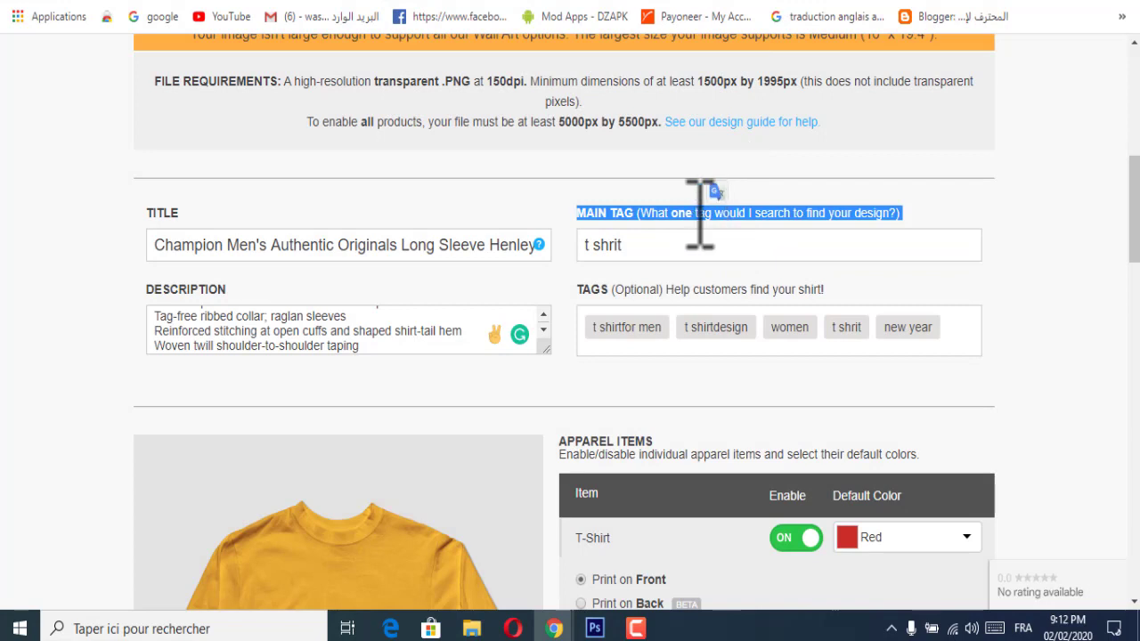
click(710, 204)
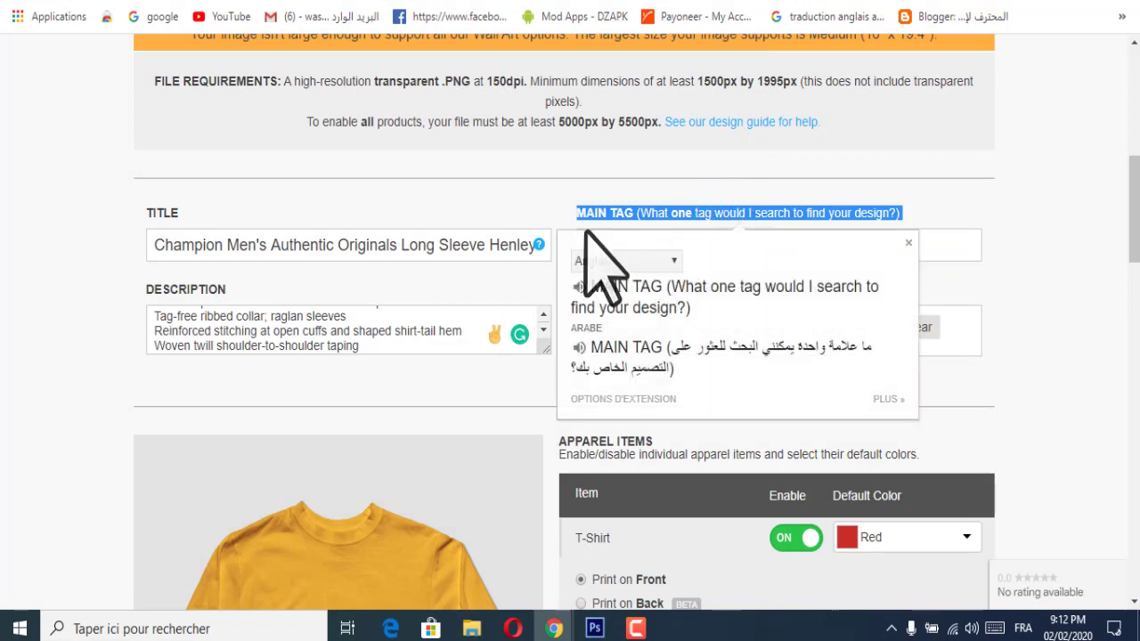
click(511, 226)
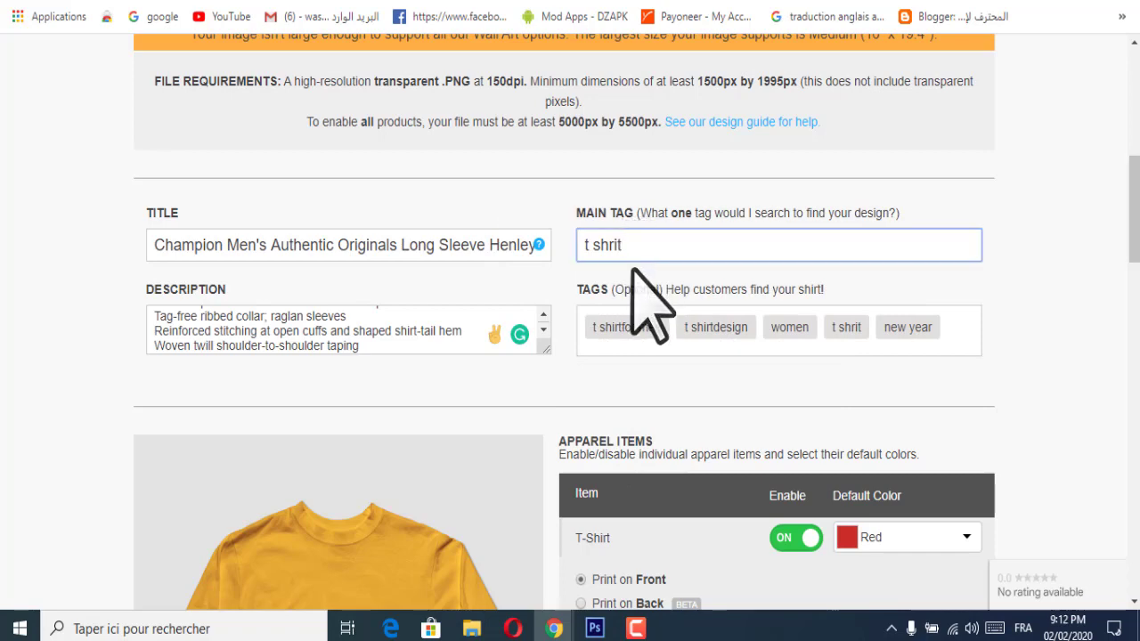
Step: Try to publish the design again with the main tag filled in
scroll(761, 383, down, 3)
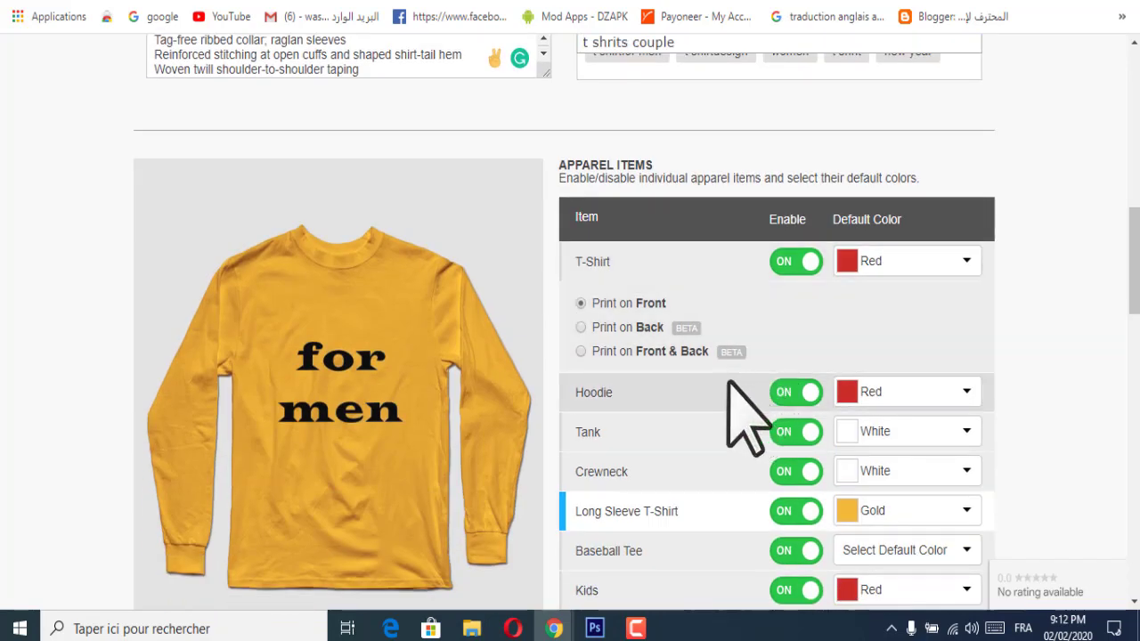
scroll(730, 401, down, 5)
scroll(267, 419, down, 5)
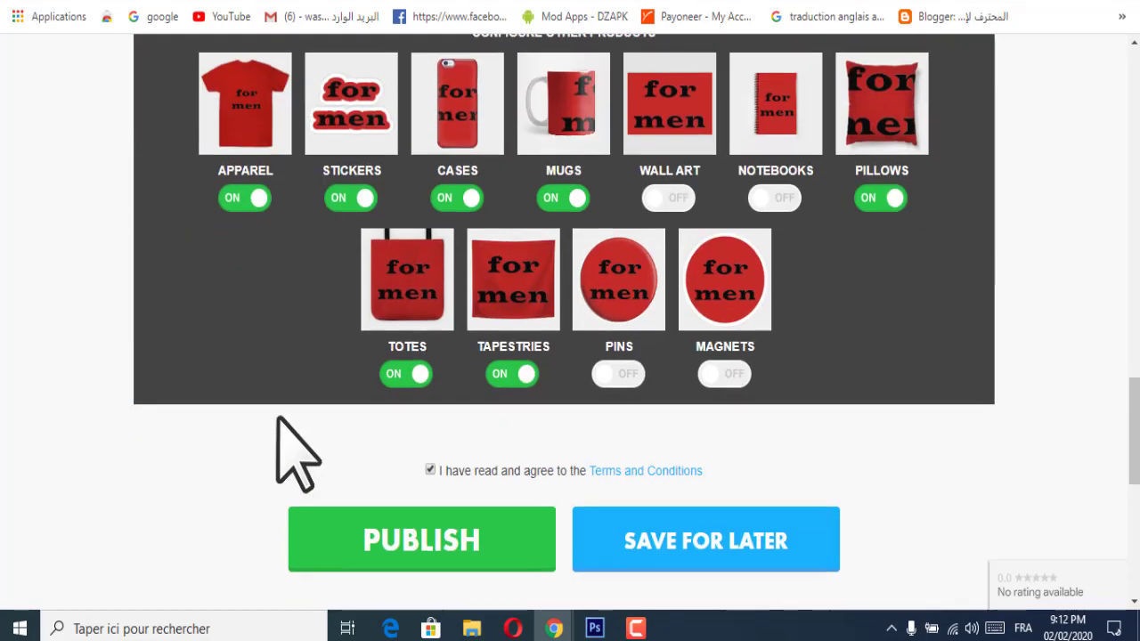
scroll(293, 453, up, 4)
scroll(446, 428, down, 6)
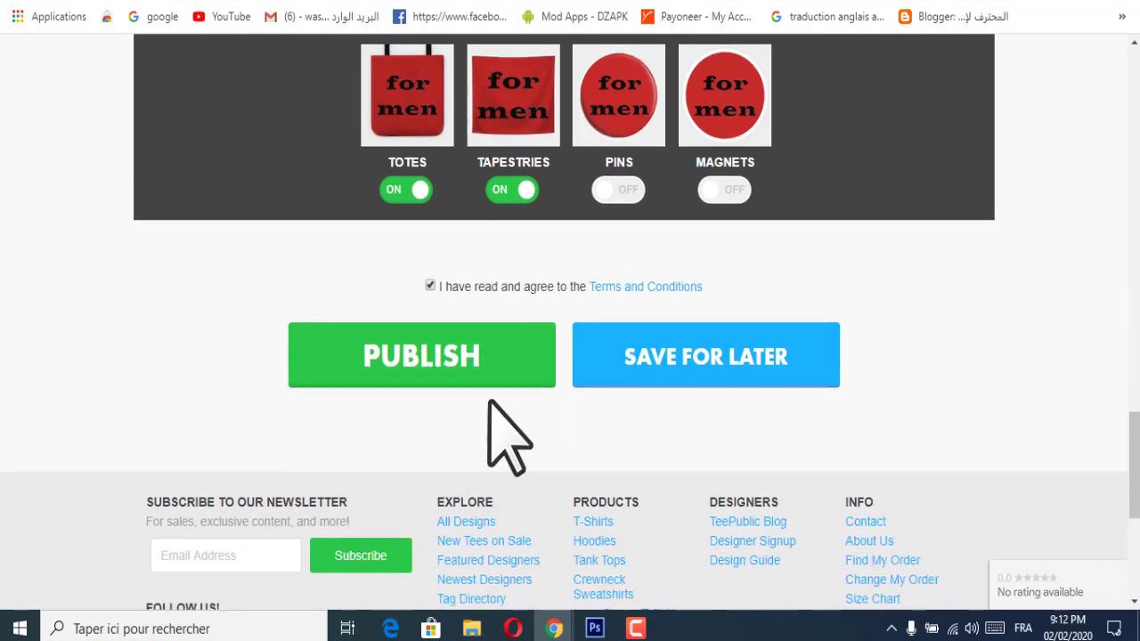
click(472, 367)
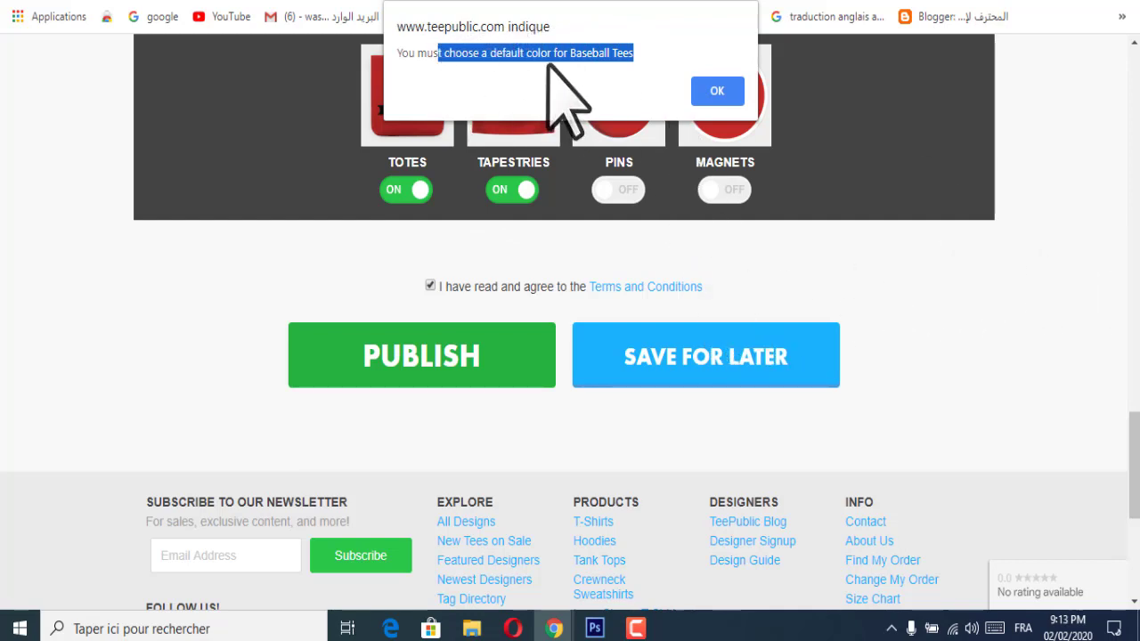
Step: Copy the text of the publishing alert and dismiss it
click(477, 58)
right_click(477, 57)
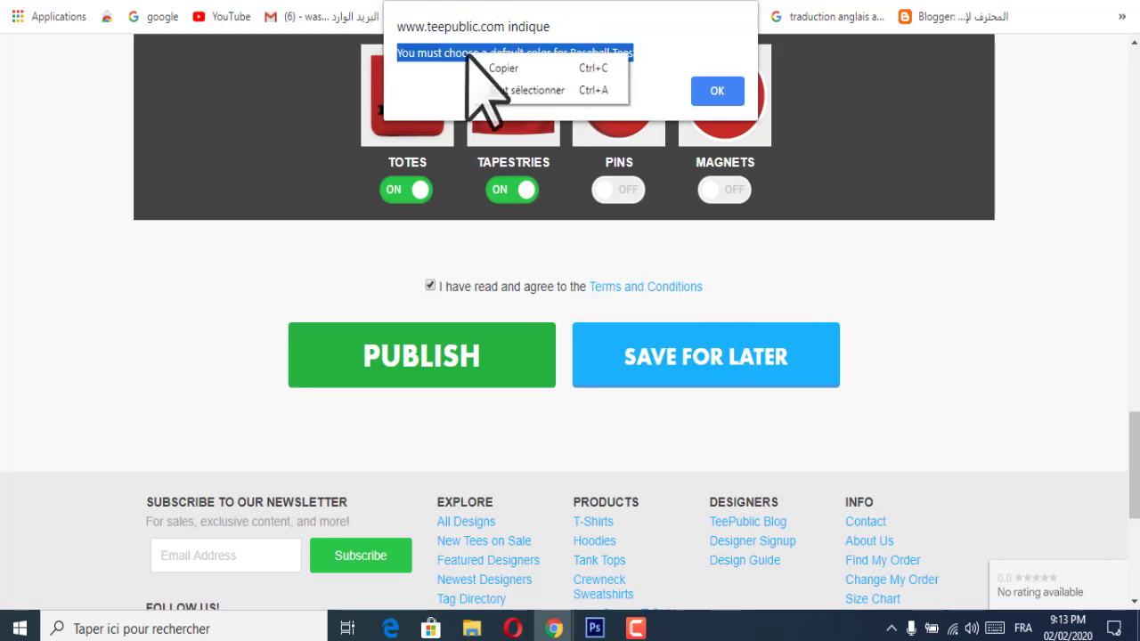
click(486, 68)
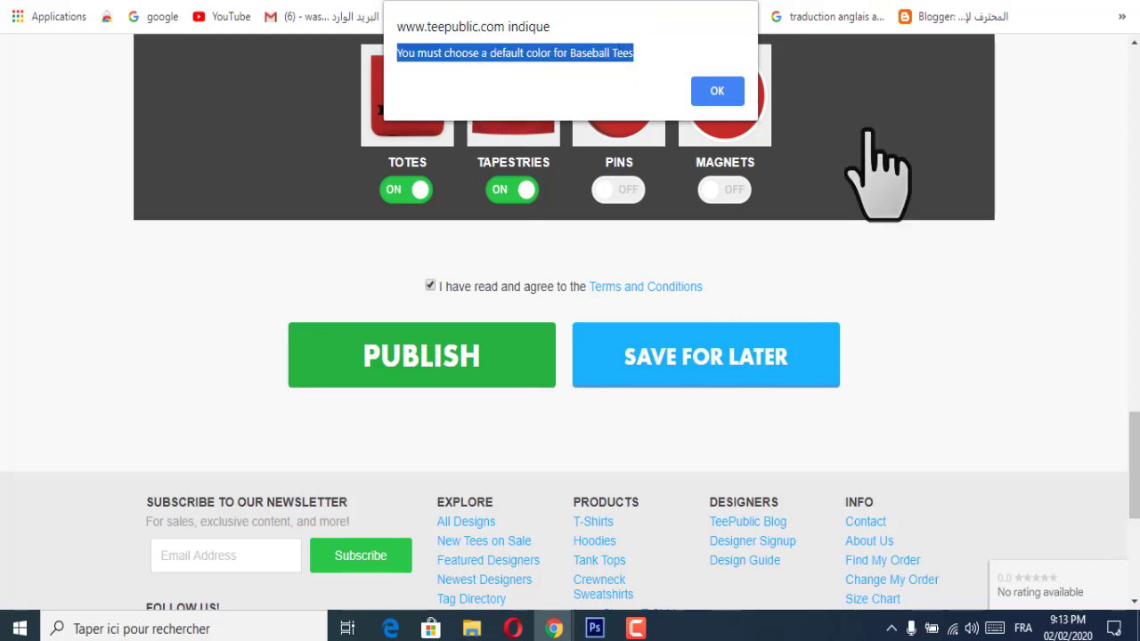
click(717, 91)
Step: Set the default color of the Crewneck to White and the Baseball Tee to White/Red in the apparel items
scroll(980, 356, up, 5)
scroll(989, 405, up, 3)
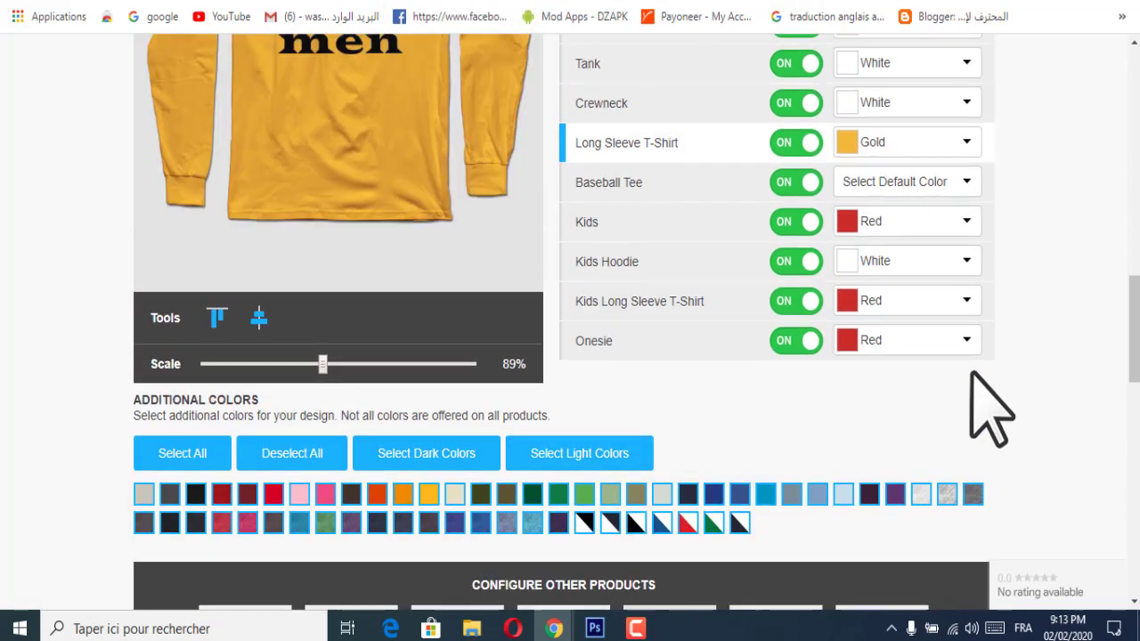
scroll(900, 262, up, 1)
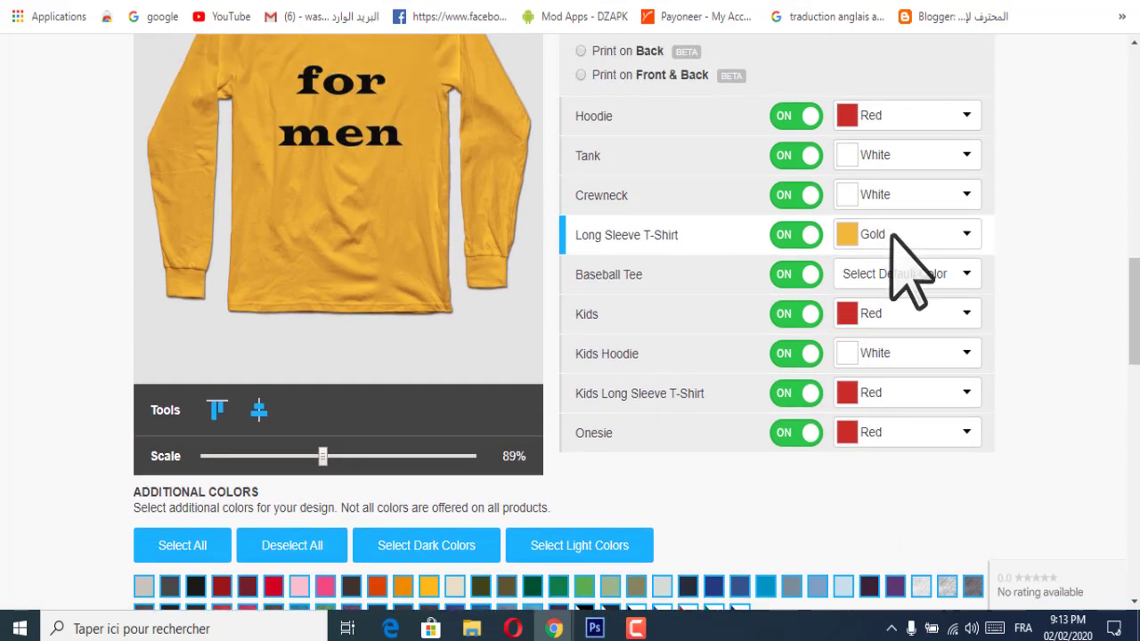
click(965, 194)
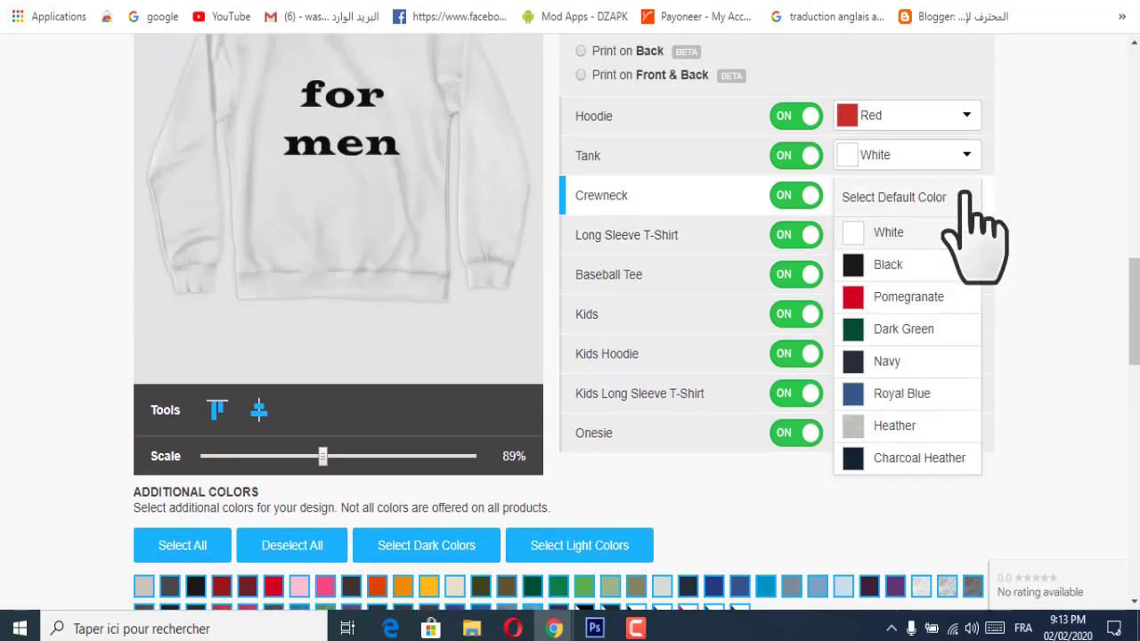
click(900, 233)
click(960, 274)
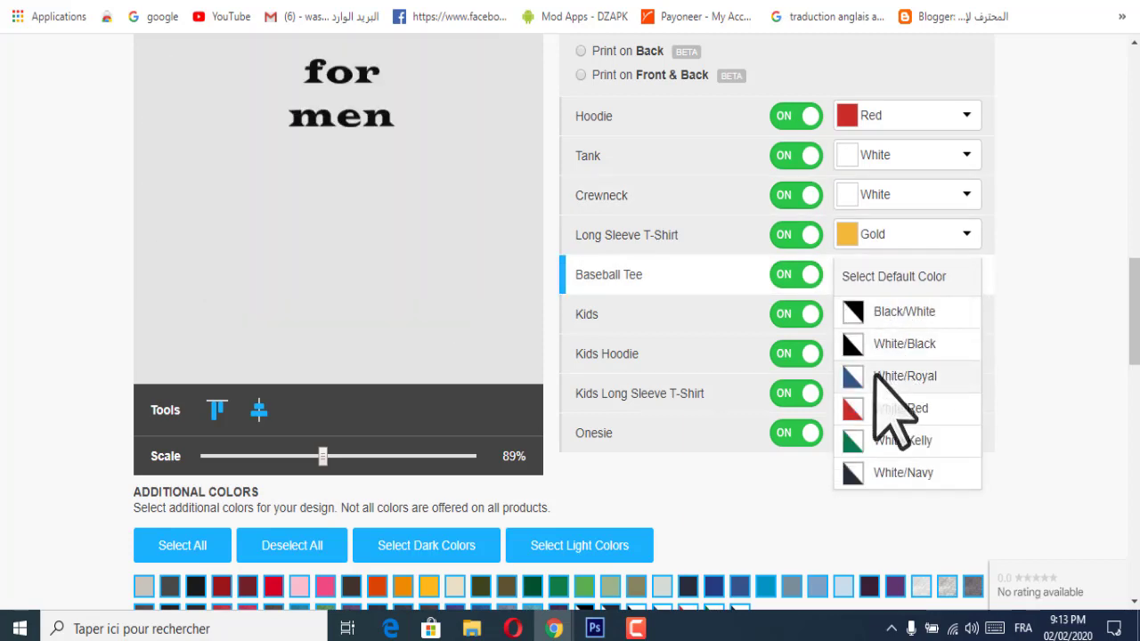
click(873, 408)
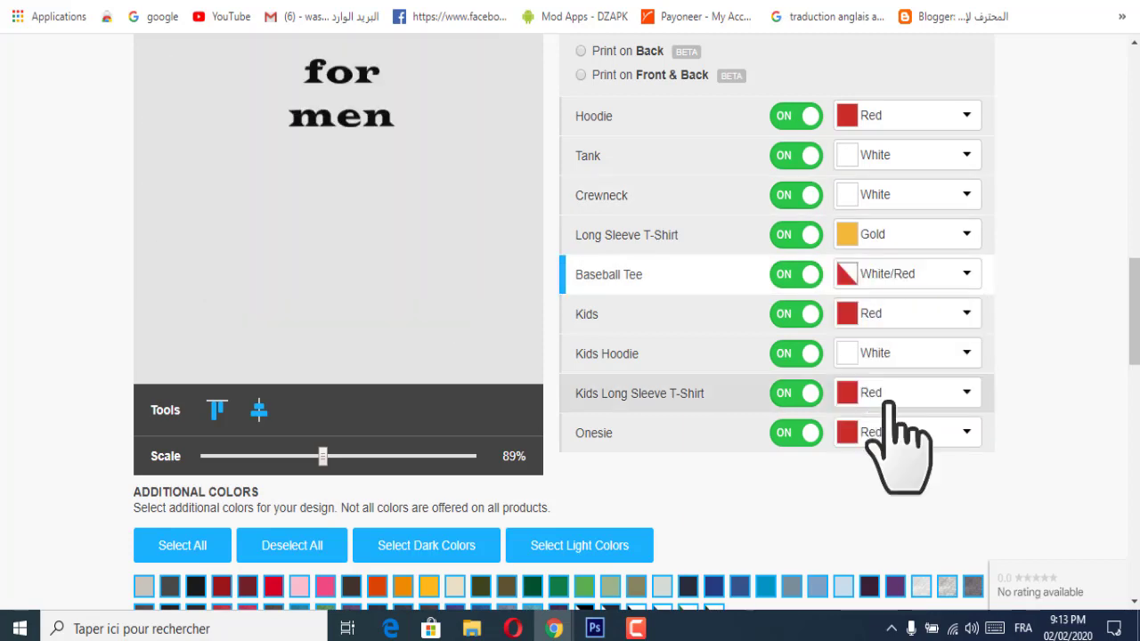
Step: Set the default color of the Kids Hoodie, Kids Long Sleeve T-Shirt and Onesie to White
click(967, 353)
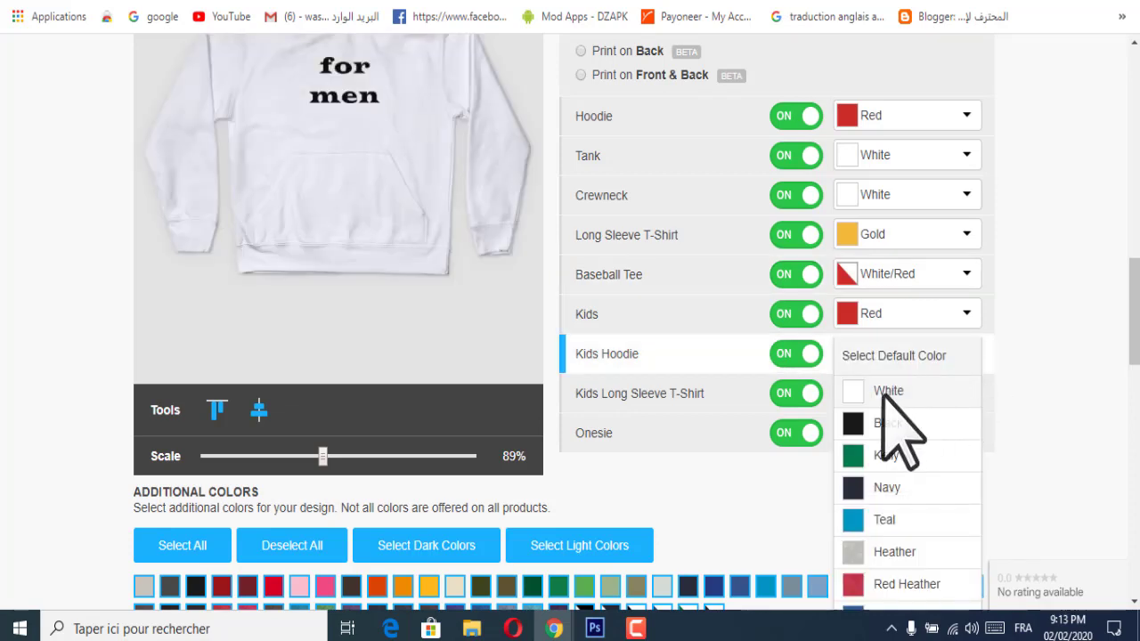
click(891, 391)
scroll(953, 356, down, 1)
click(947, 307)
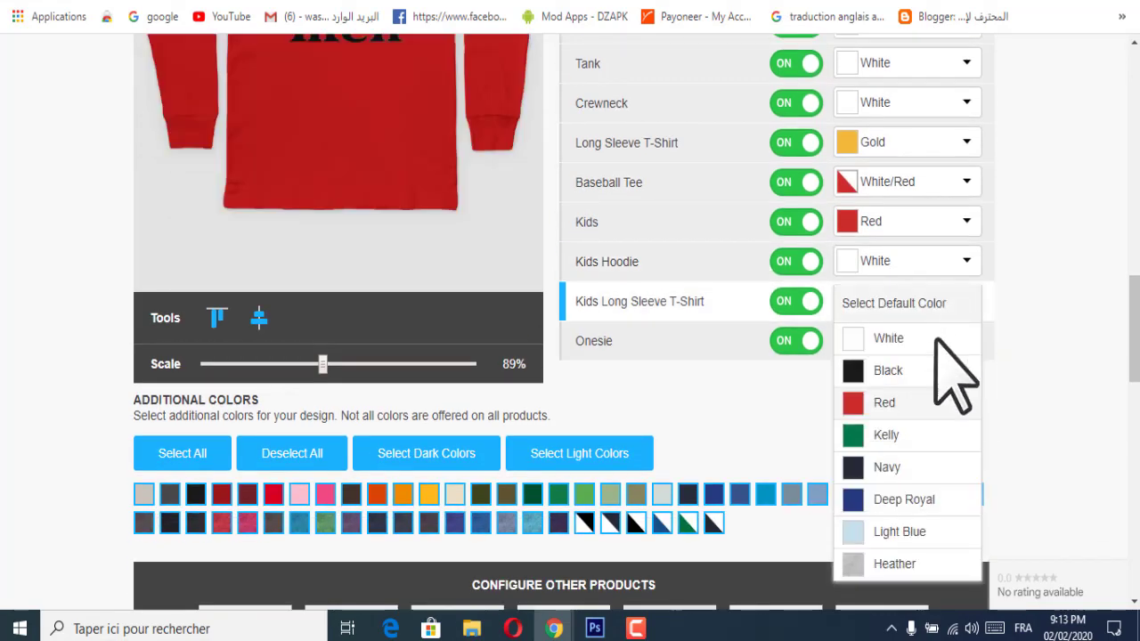
click(877, 338)
click(946, 341)
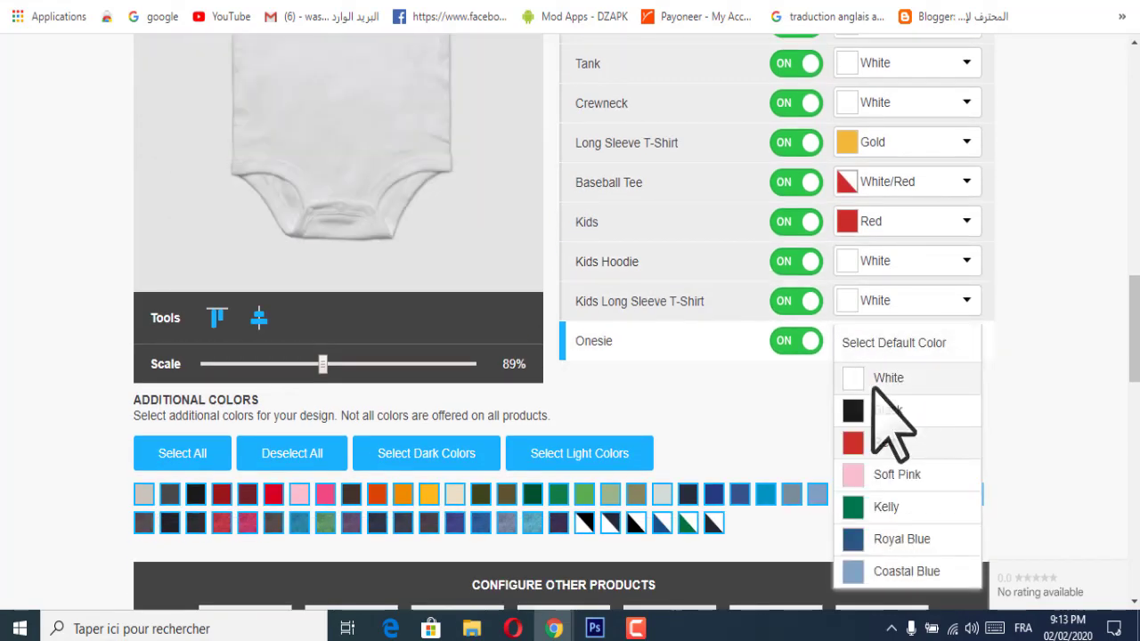
click(878, 381)
Step: Set the default color of the Kids shirt to Cardinal and the T-Shirt to White
scroll(942, 395, up, 1)
click(951, 323)
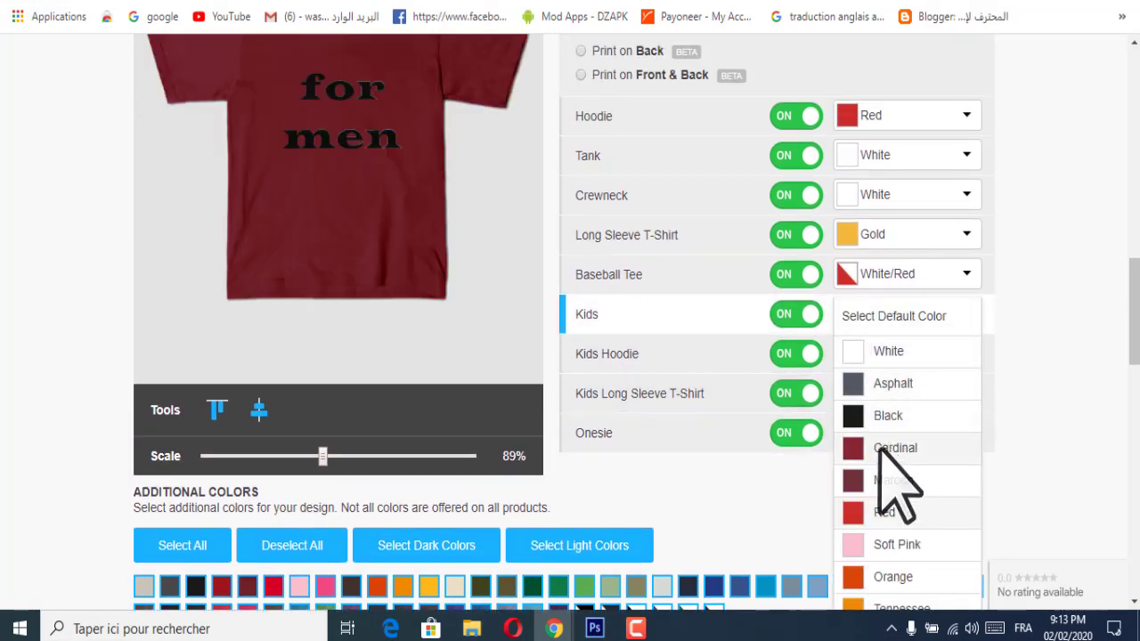
click(882, 450)
scroll(971, 441, up, 3)
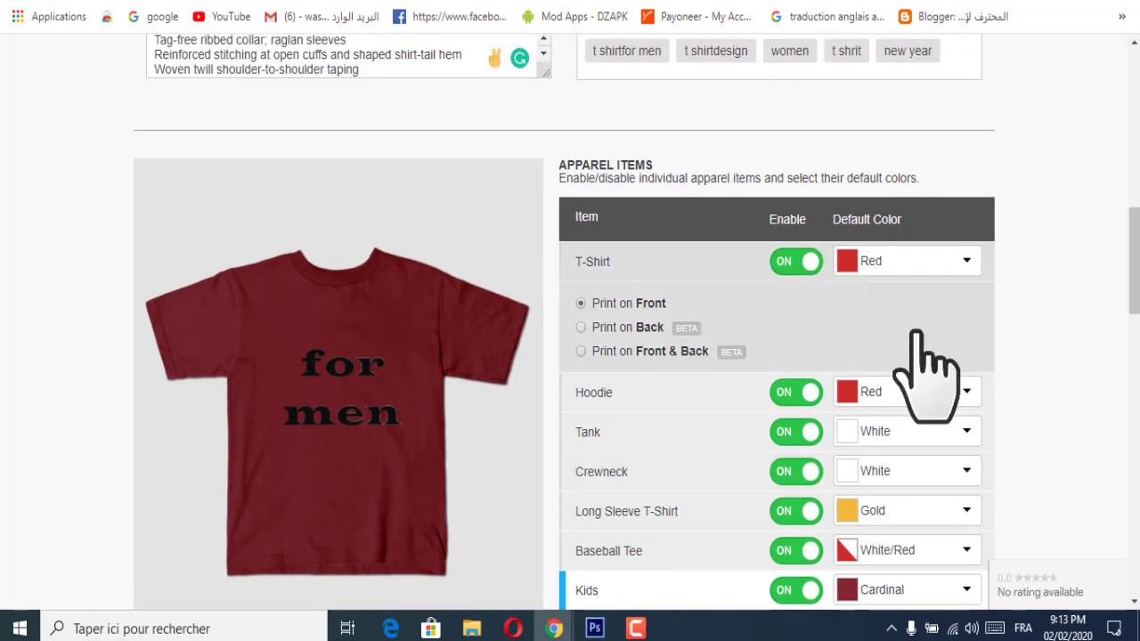
click(940, 263)
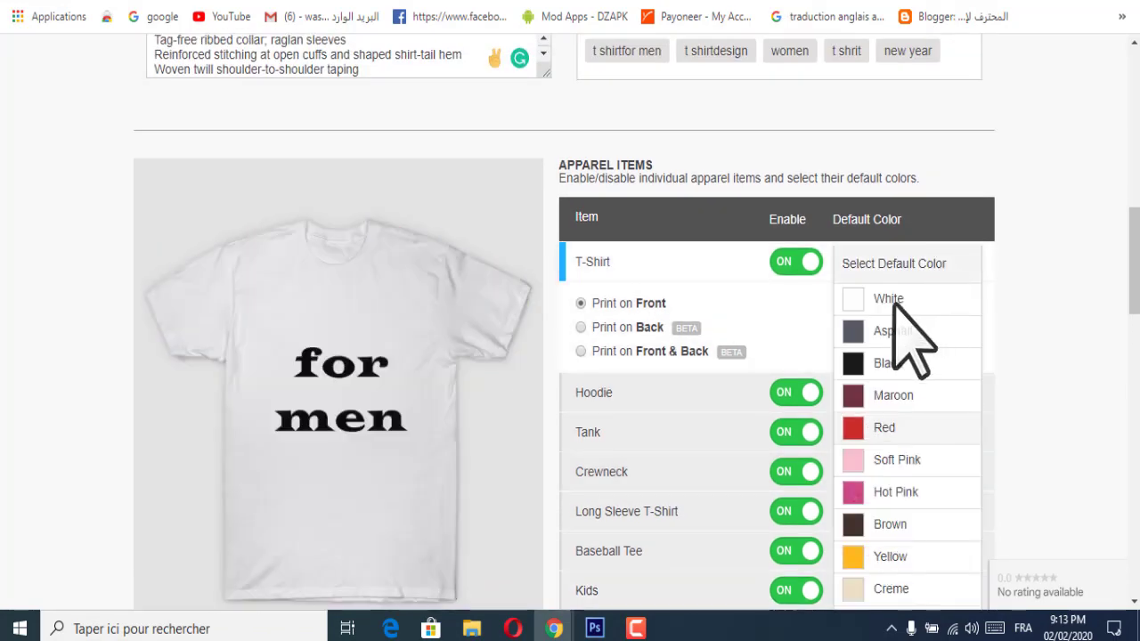
click(891, 302)
scroll(815, 356, down, 1)
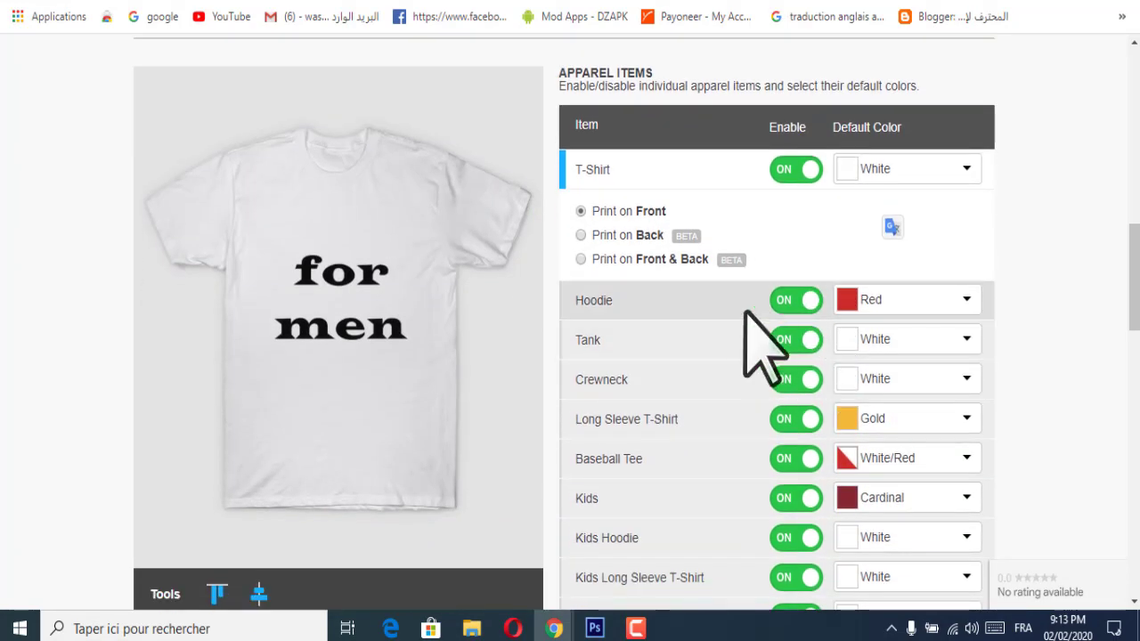
Step: Publish the design with the completed apparel colors
scroll(766, 338, up, 3)
scroll(775, 392, down, 15)
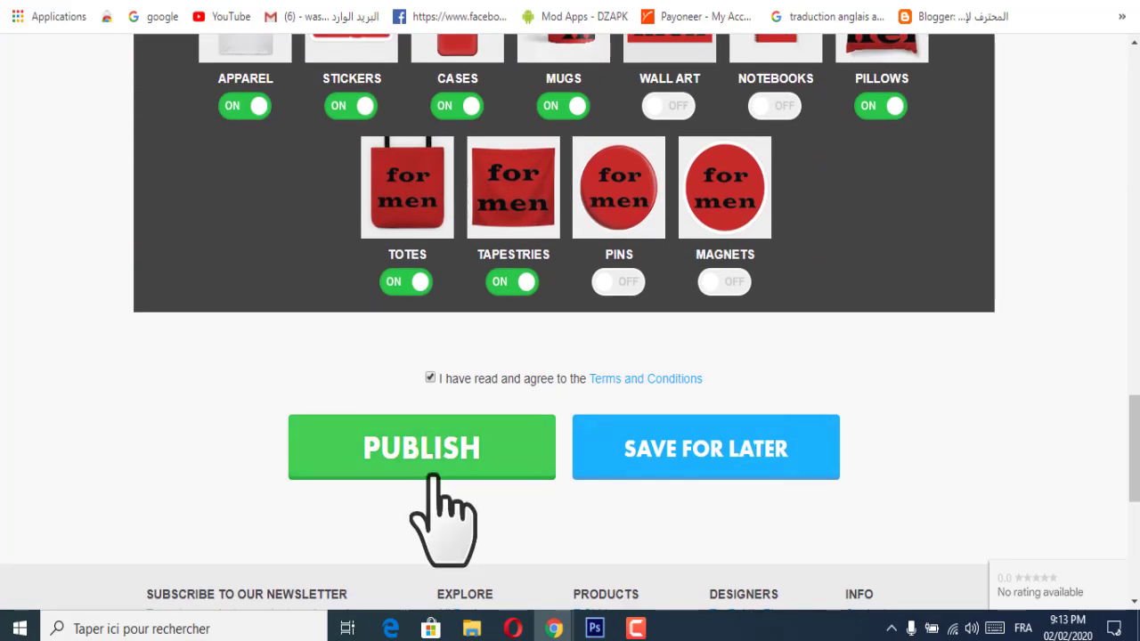
scroll(434, 476, down, 1)
click(438, 367)
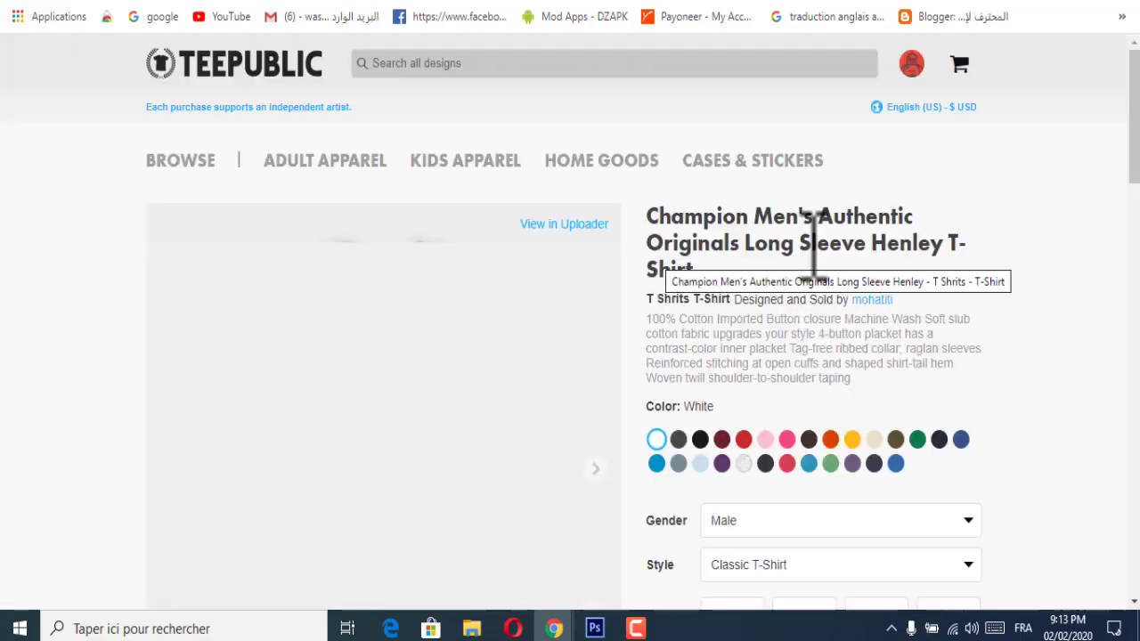
Step: Look over the published product page and copy its web address
scroll(602, 326, down, 3)
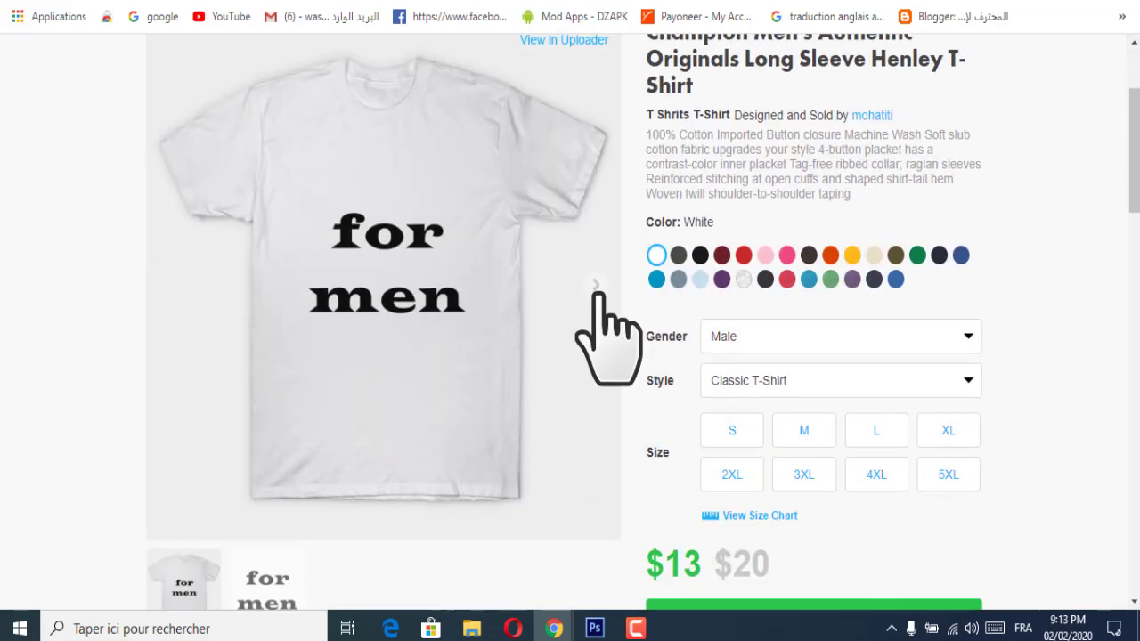
scroll(535, 250, up, 3)
right_click(443, 5)
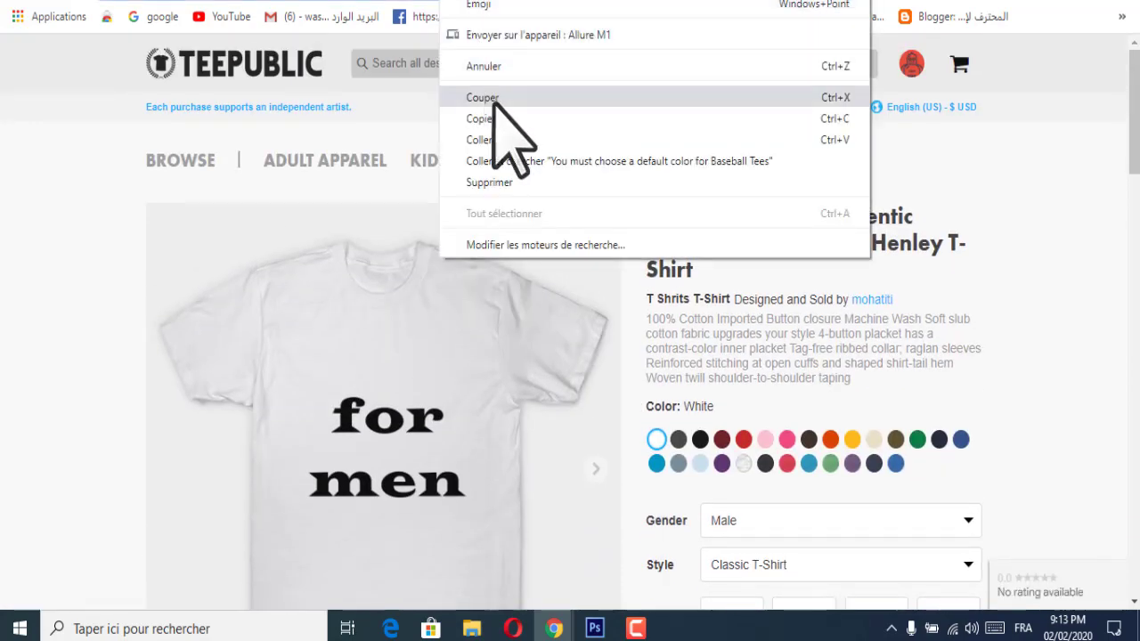
click(501, 116)
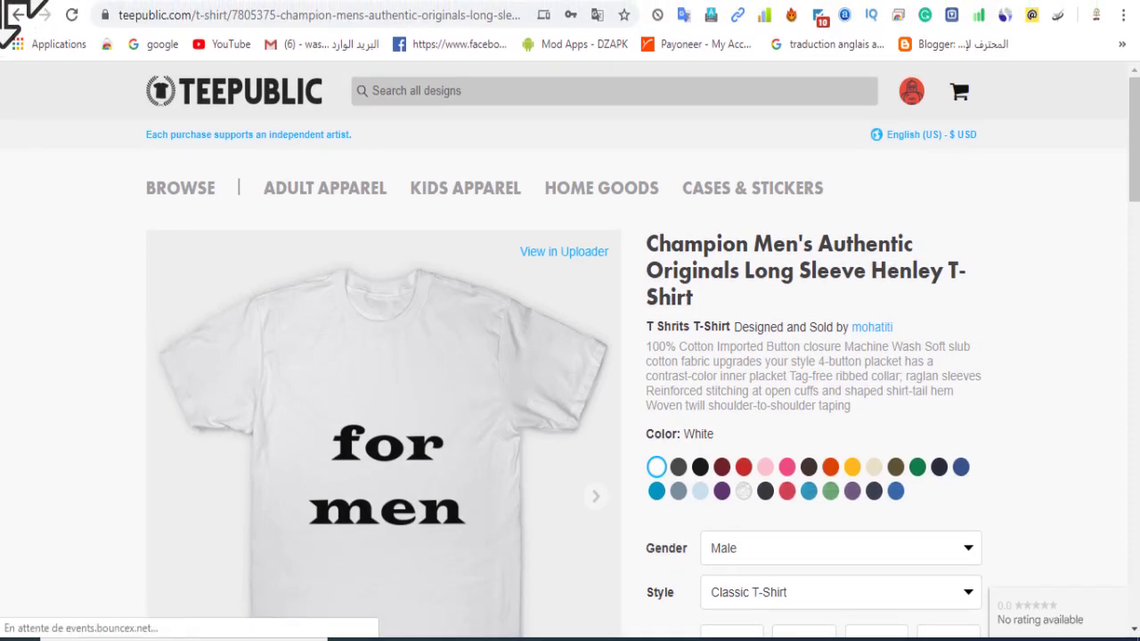
click(247, 15)
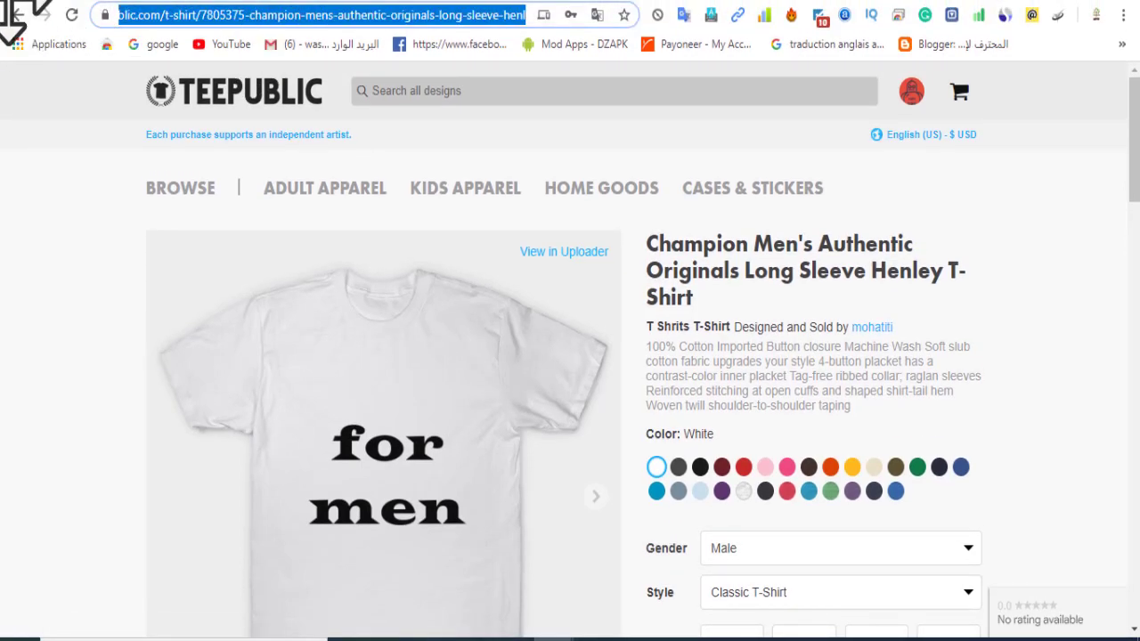
Step: Examine the product images, switching from the T-shirt front to the front art and back
scroll(833, 281, down, 3)
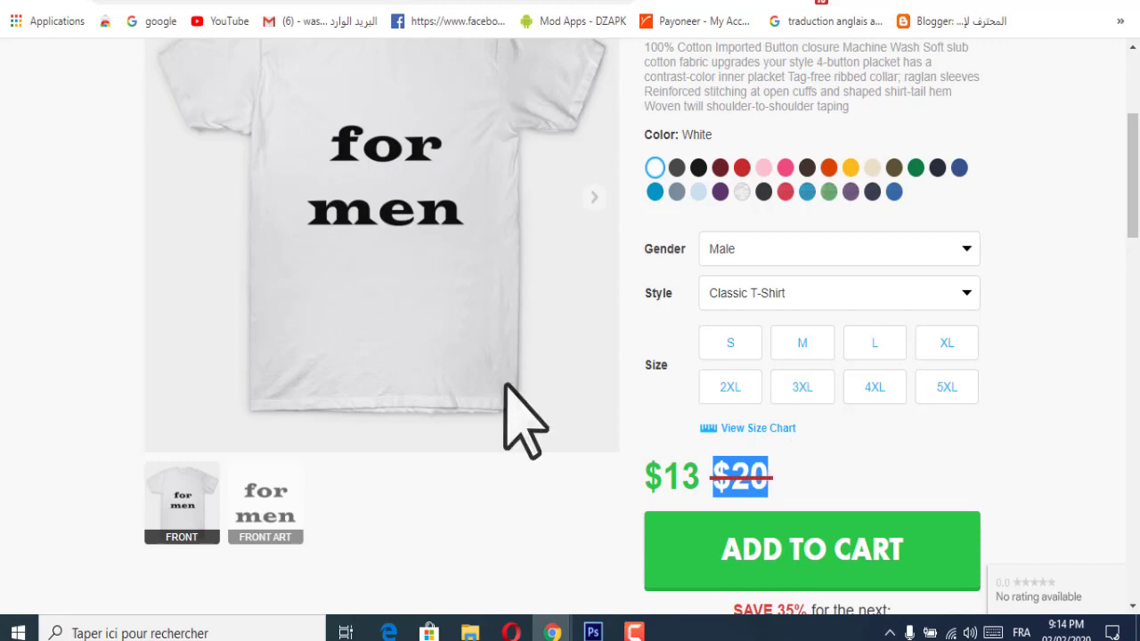
scroll(505, 385, up, 2)
drag(464, 390, 128, 407)
drag(359, 374, 234, 382)
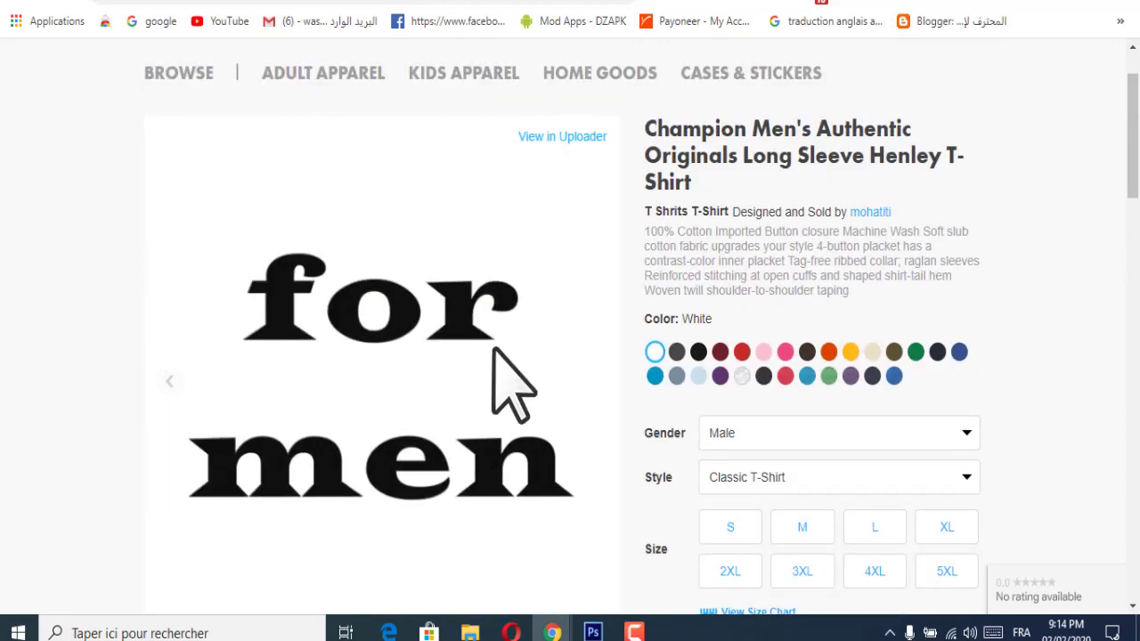
scroll(547, 357, down, 3)
scroll(437, 400, up, 2)
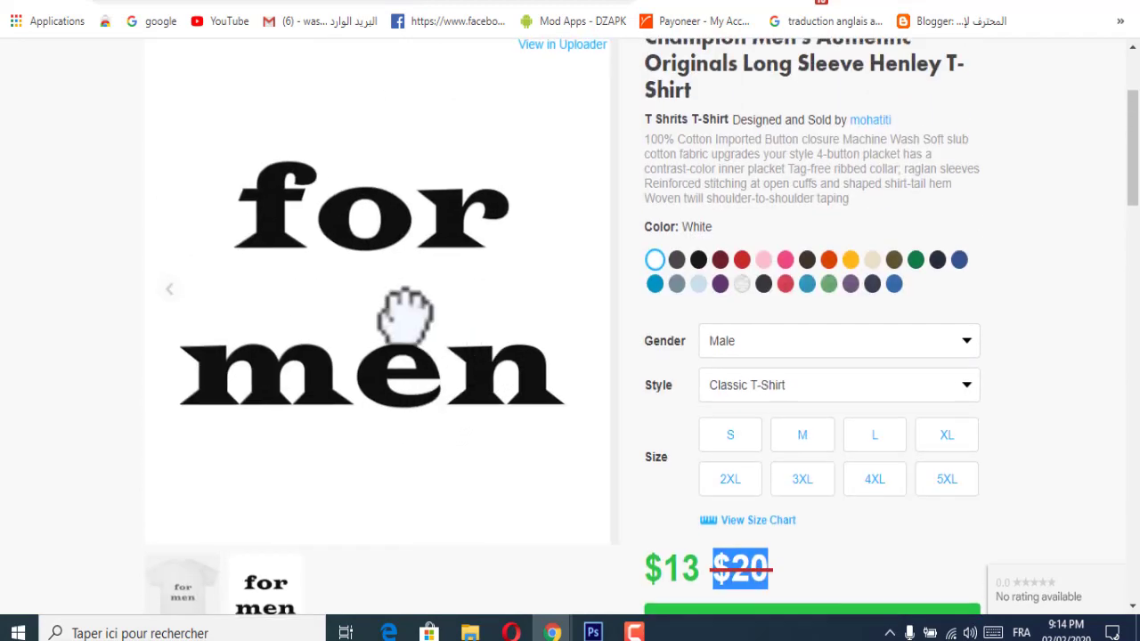
drag(170, 405, 802, 377)
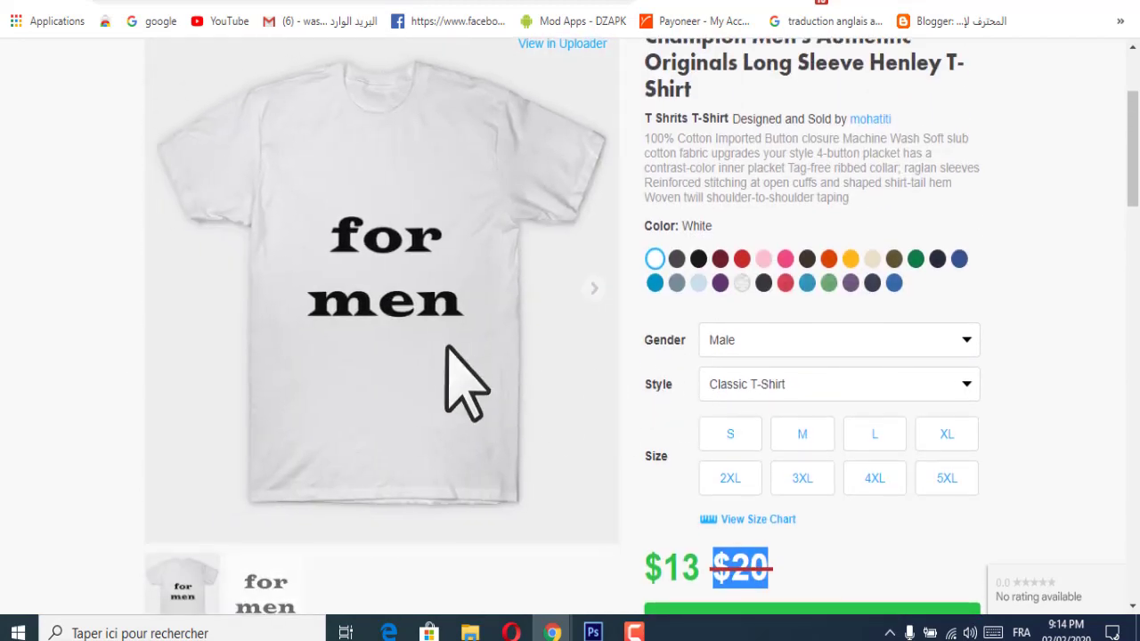
Step: Preview the published T-shirt in Maroon and Red
scroll(471, 395, down, 3)
scroll(623, 357, up, 3)
click(720, 259)
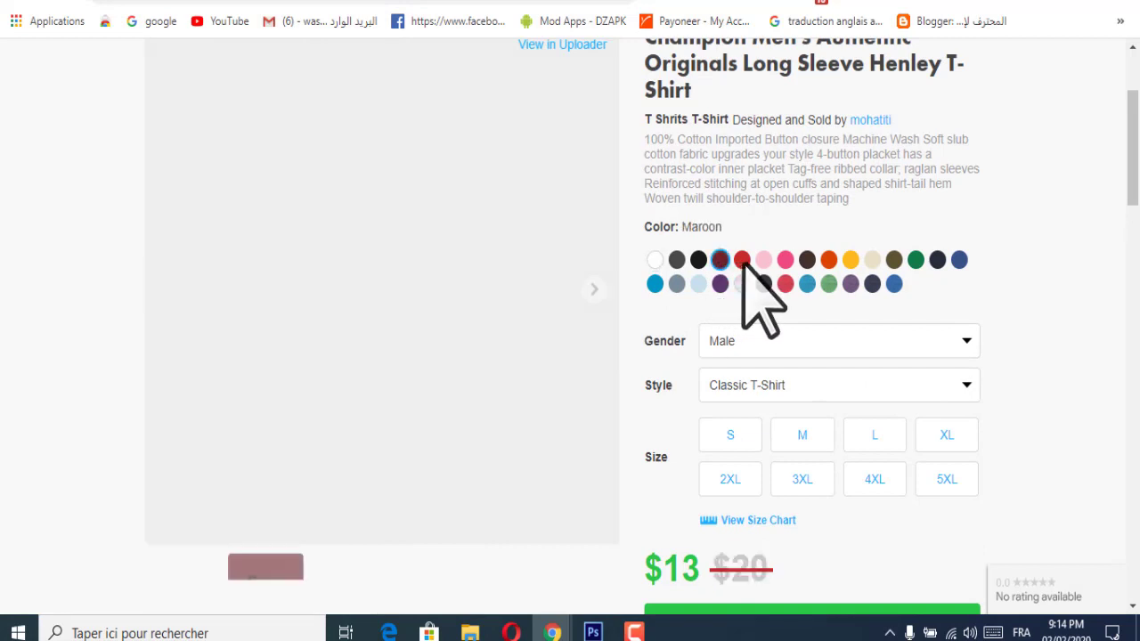
click(742, 259)
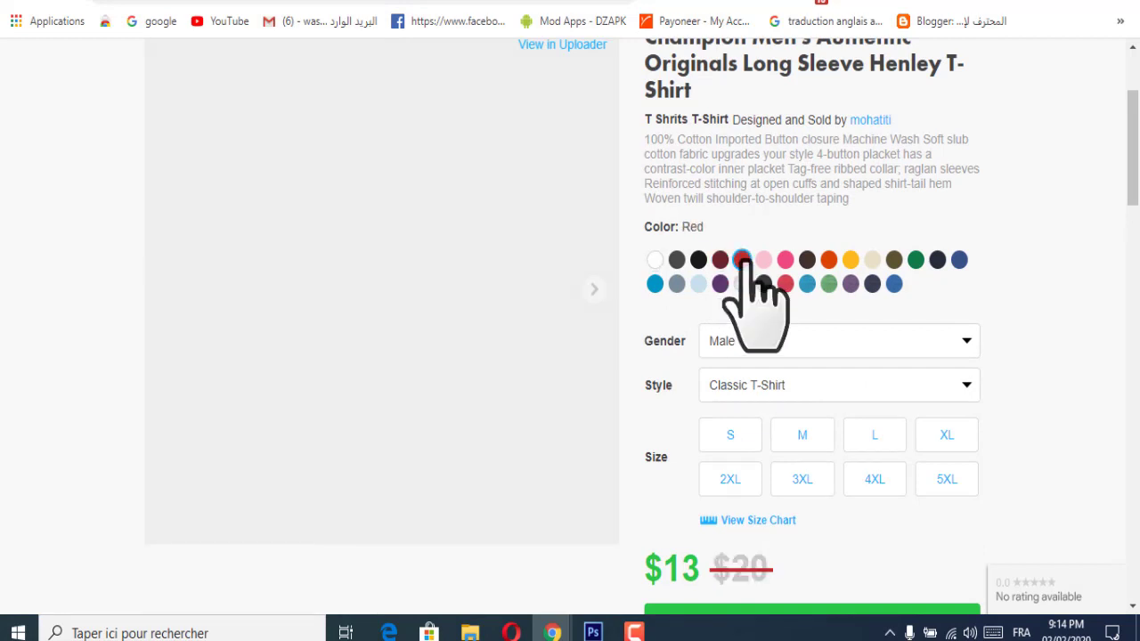
Step: Copy the product page's address and open it in a new private browsing window
click(458, 5)
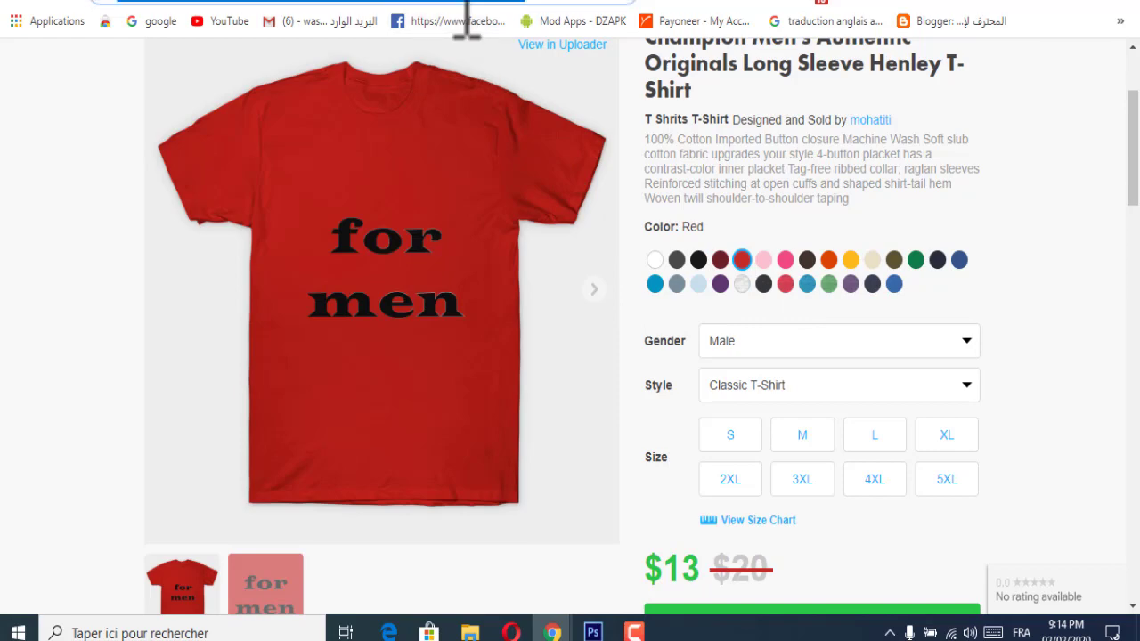
right_click(457, 5)
click(516, 130)
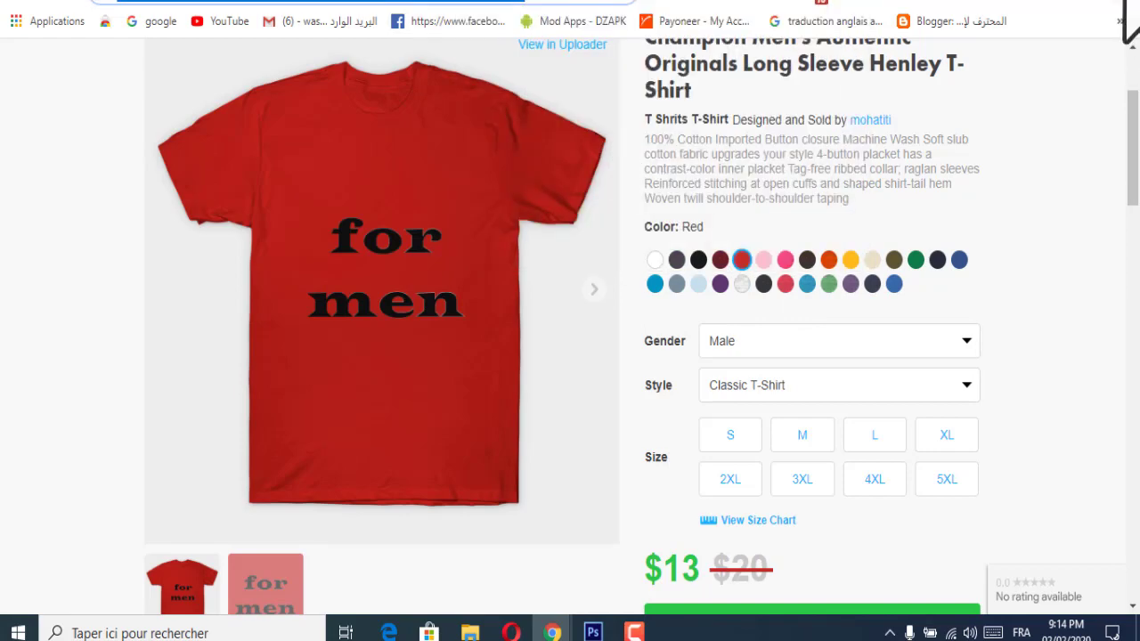
click(1122, 20)
click(974, 69)
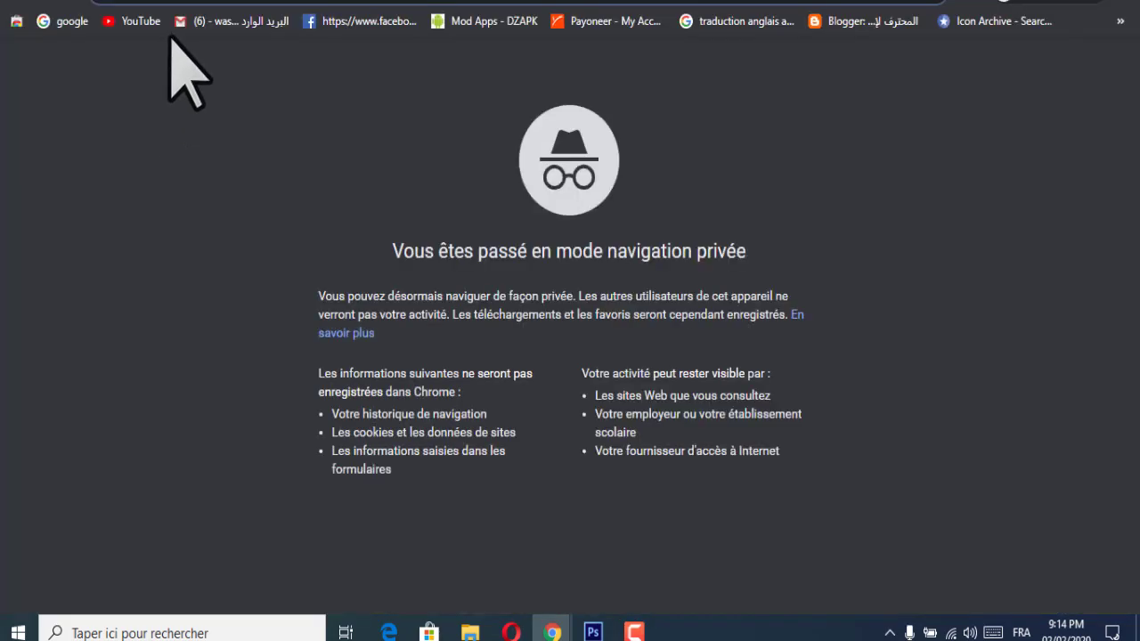
right_click(178, 4)
click(260, 125)
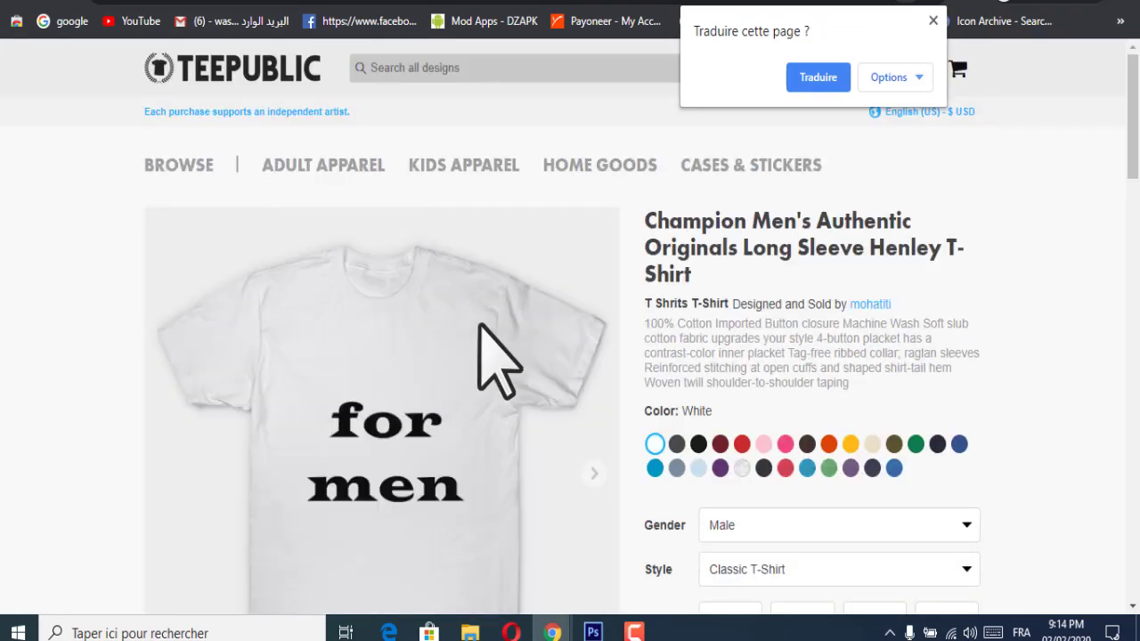
Step: Compare the Classic T-Shirt's price across sizes 2XL, 3XL, 5XL and S
scroll(534, 383, down, 5)
click(732, 205)
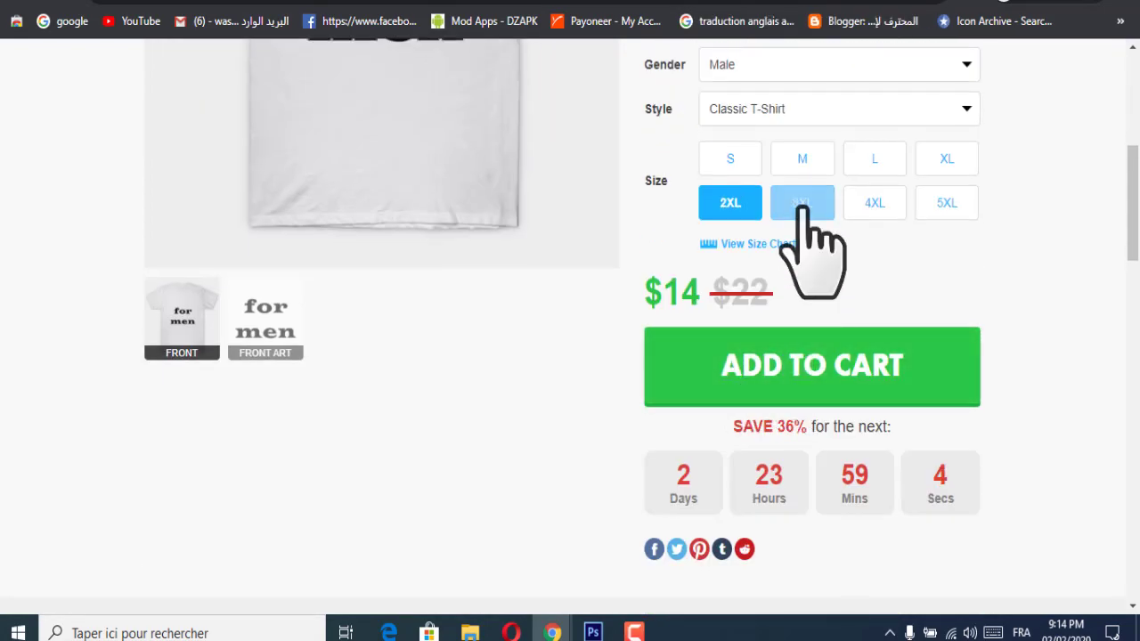
click(802, 205)
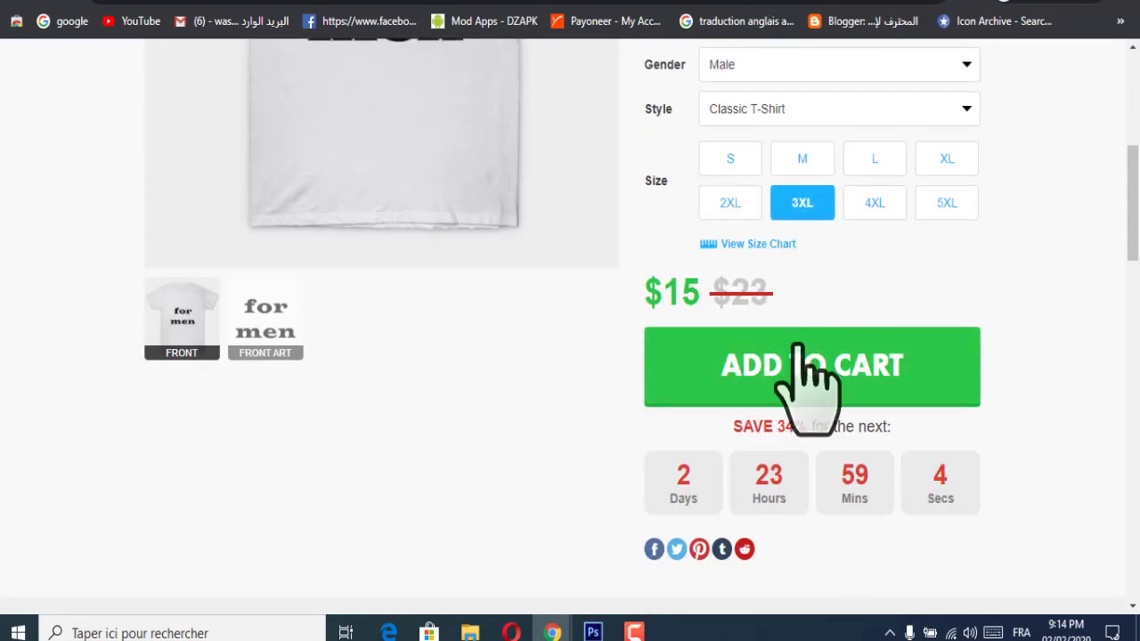
click(873, 374)
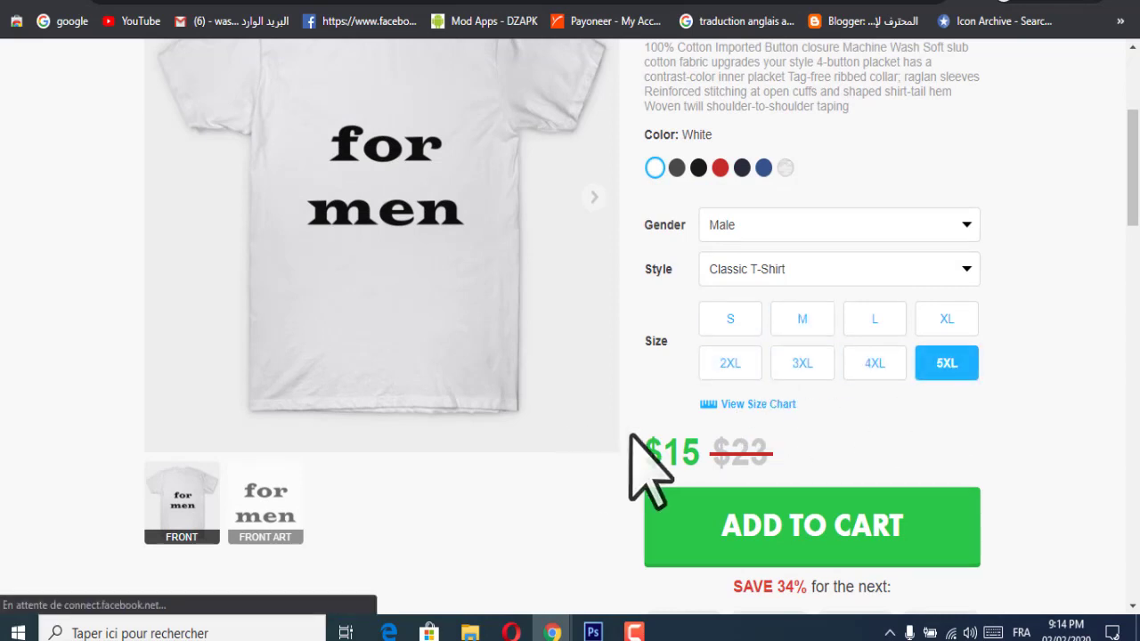
drag(663, 454, 688, 454)
click(727, 321)
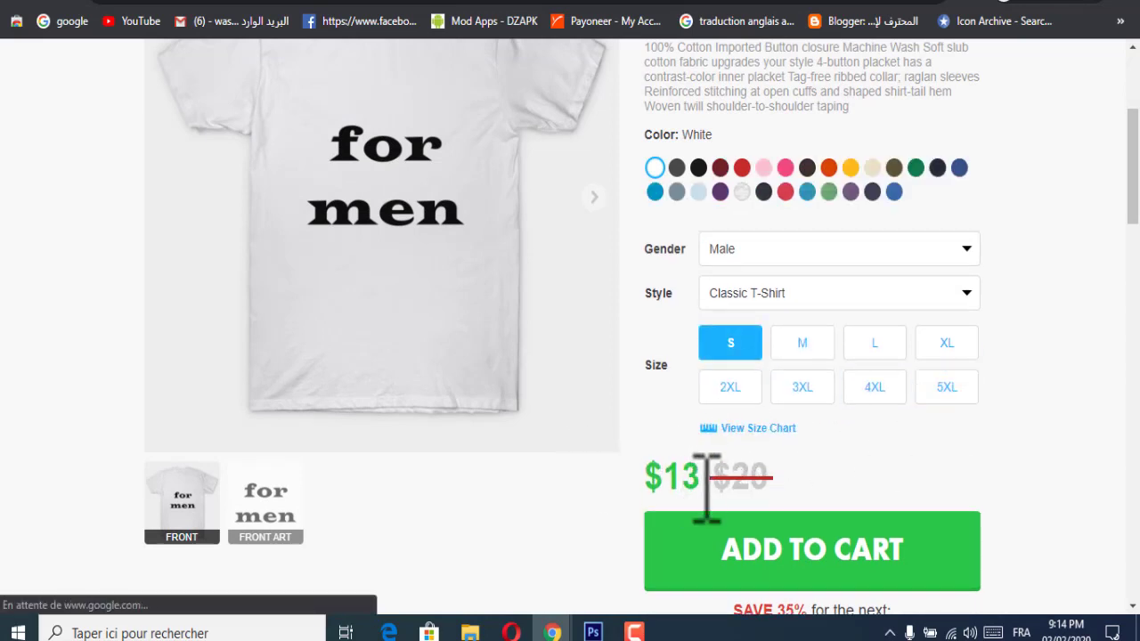
Step: Check the product in the Premium T-Shirt and Tri-Blend T-Shirt (Extra Soft) styles
click(779, 392)
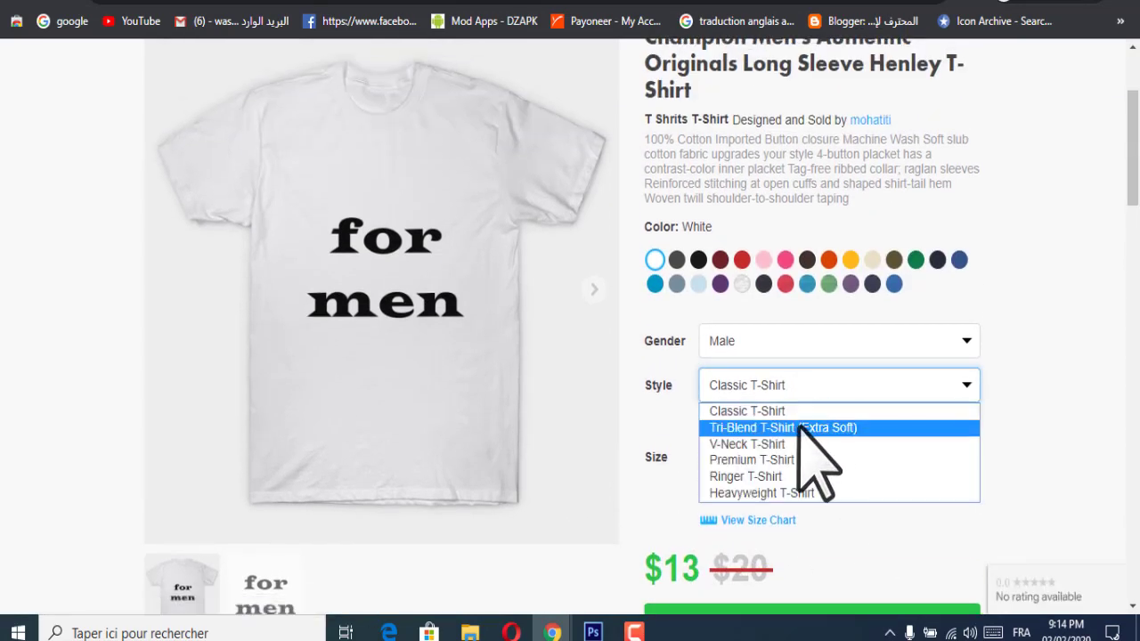
click(758, 460)
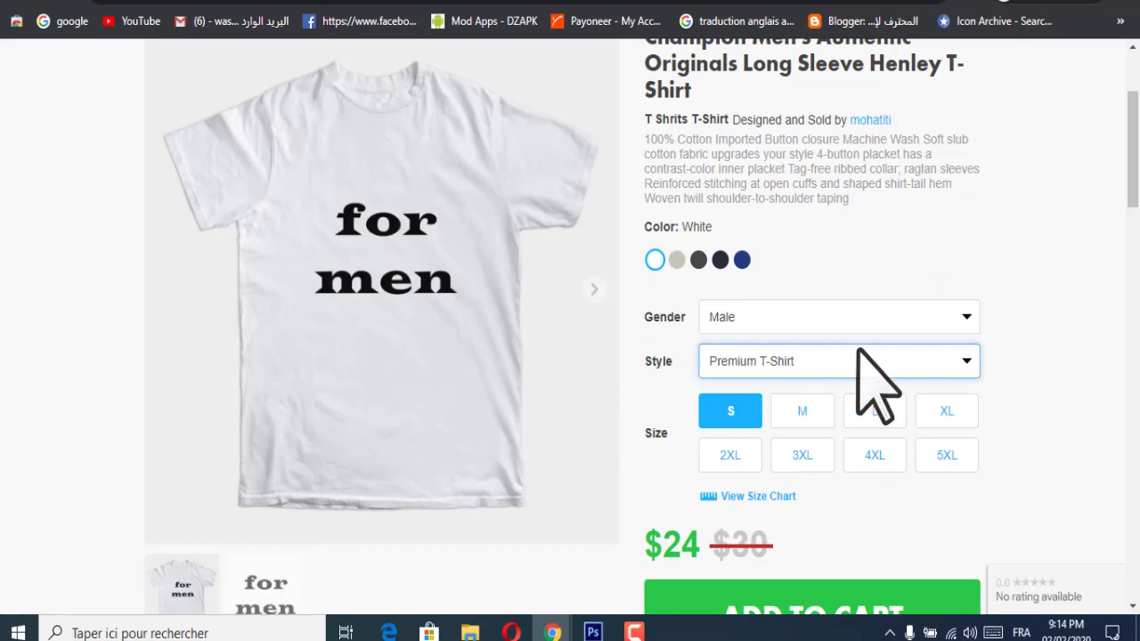
click(858, 363)
click(757, 402)
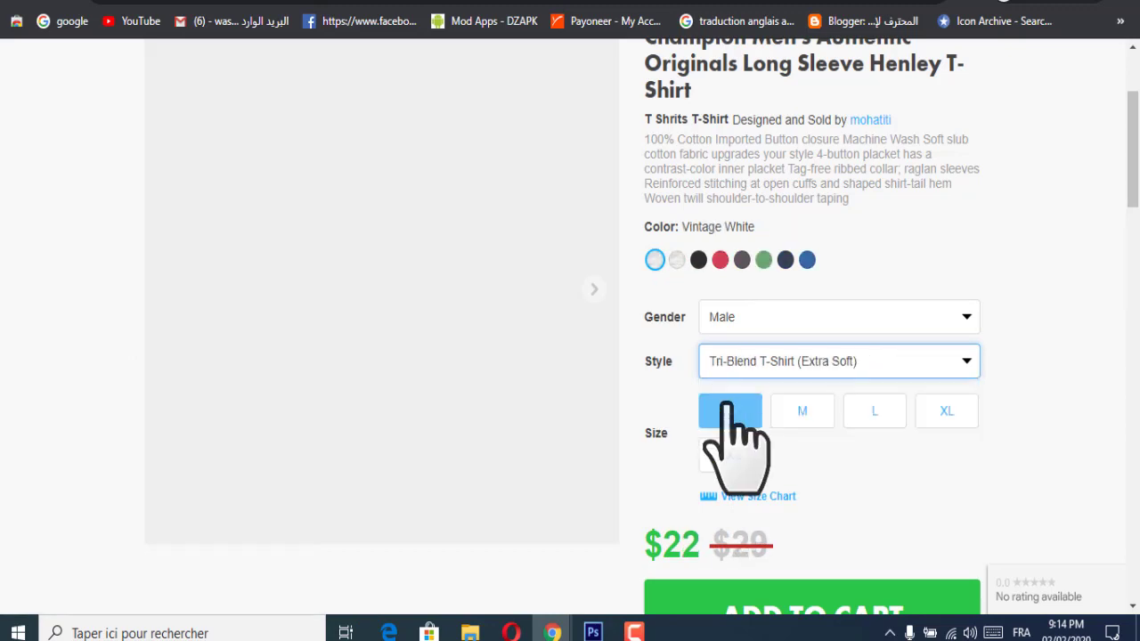
Step: Preview the Tri-Blend T-Shirt for the Female gender in Red Heather, including its front art close-up
click(860, 313)
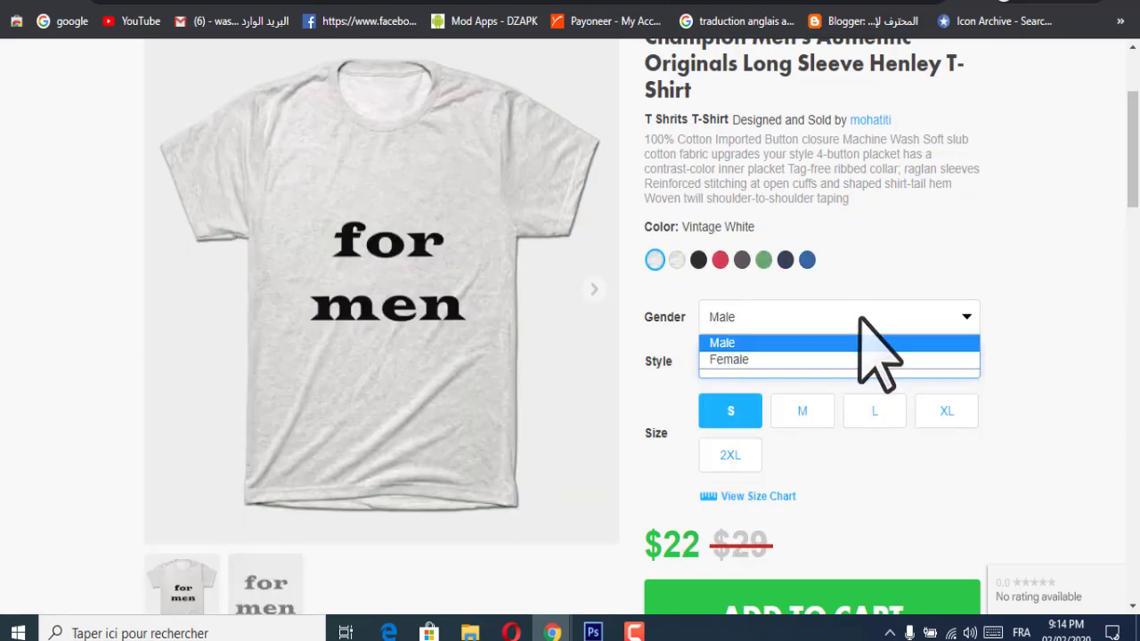
click(797, 359)
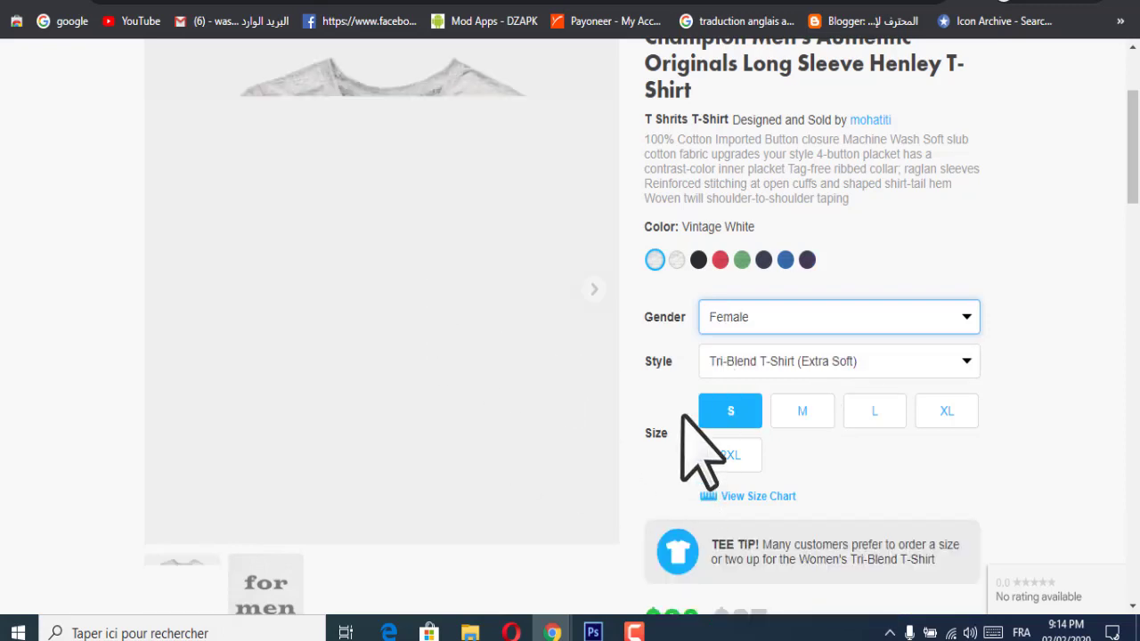
click(718, 266)
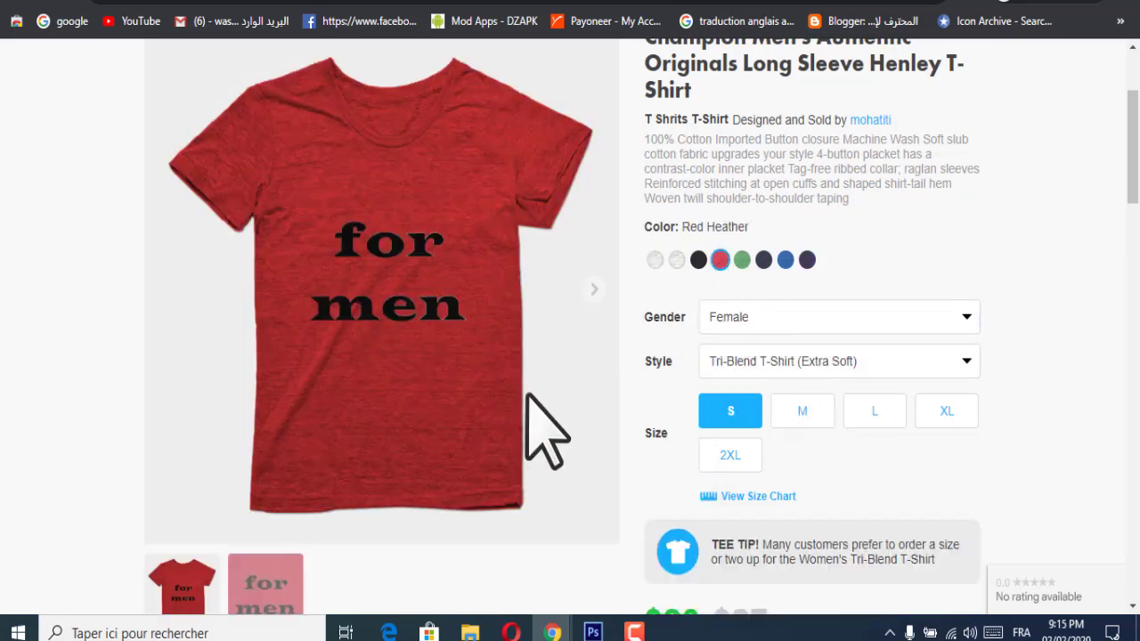
scroll(472, 329, down, 1)
drag(450, 233, 25, 347)
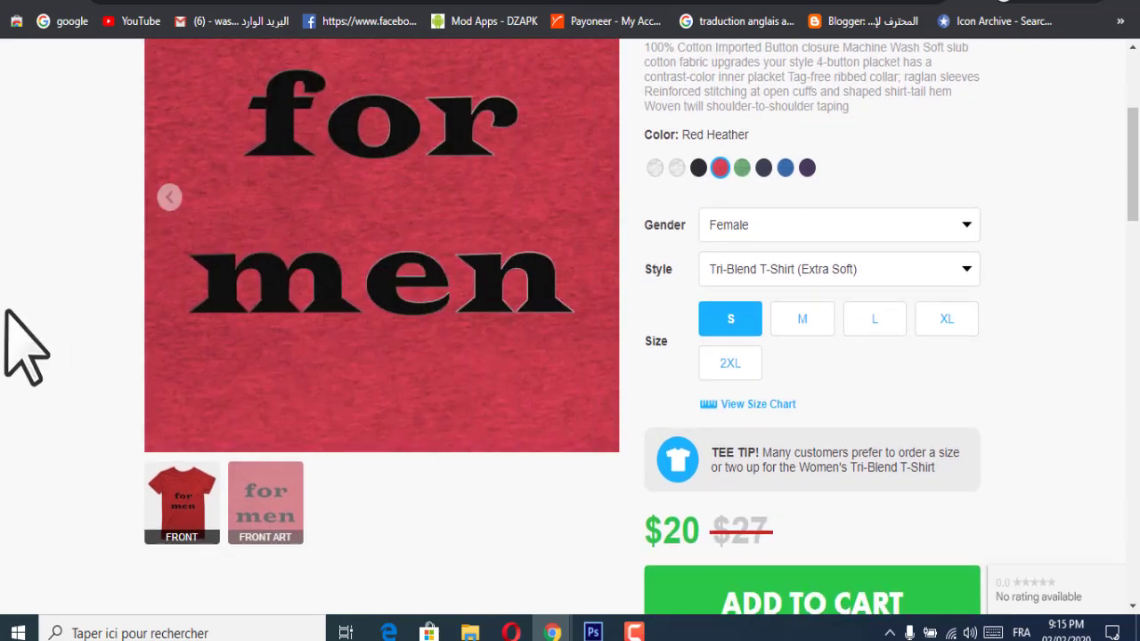
click(174, 198)
Step: Open the Kids T-Shirt version from the design's additional products
scroll(546, 471, down, 8)
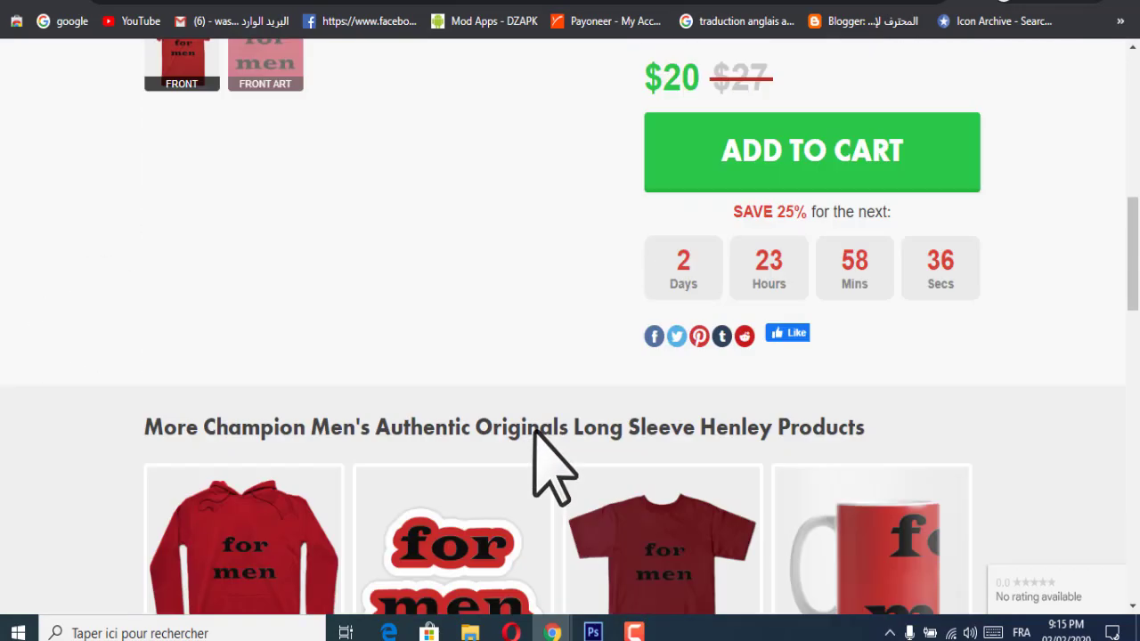
scroll(643, 418, down, 2)
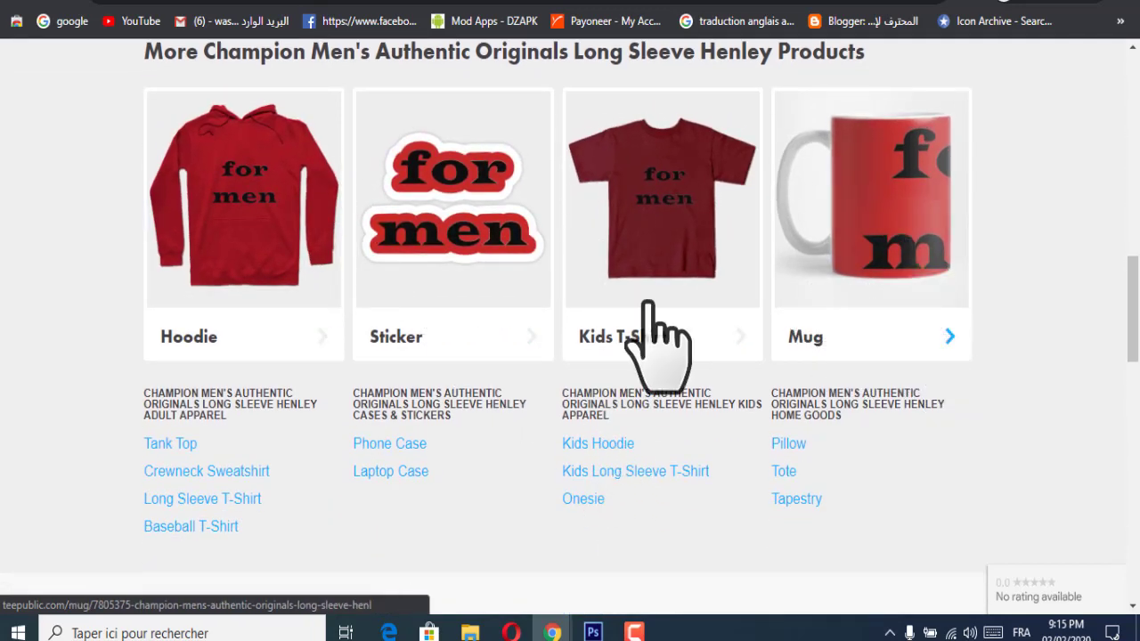
scroll(660, 351, down, 1)
scroll(637, 396, up, 2)
click(628, 432)
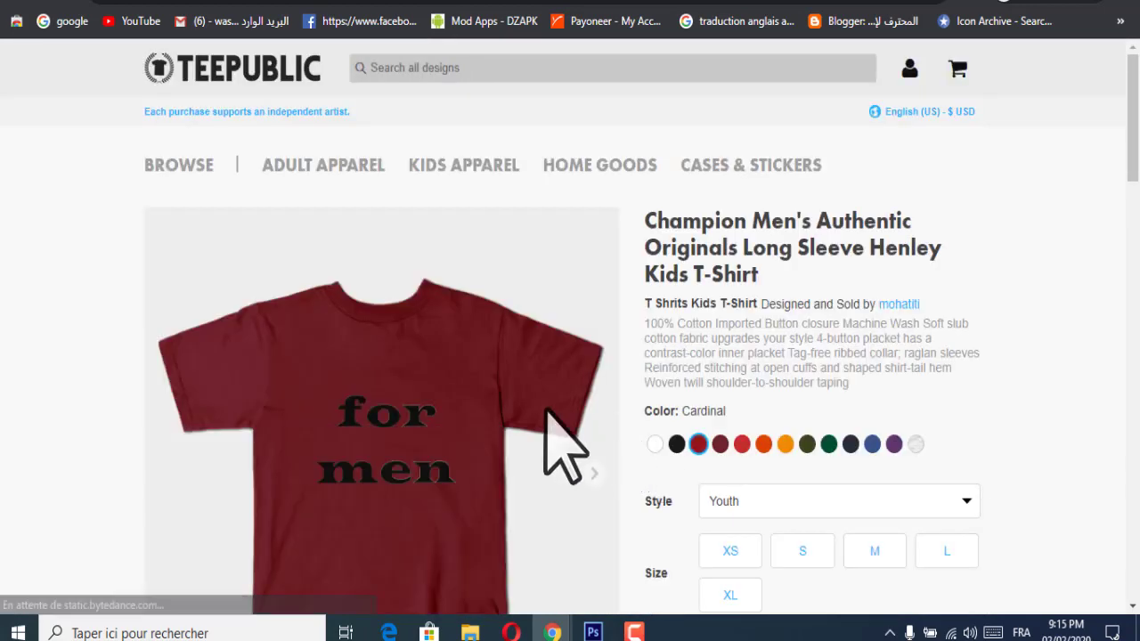
Step: Add the Youth Kids T-Shirt in Cardinal, size XS, to the cart
scroll(557, 436, down, 3)
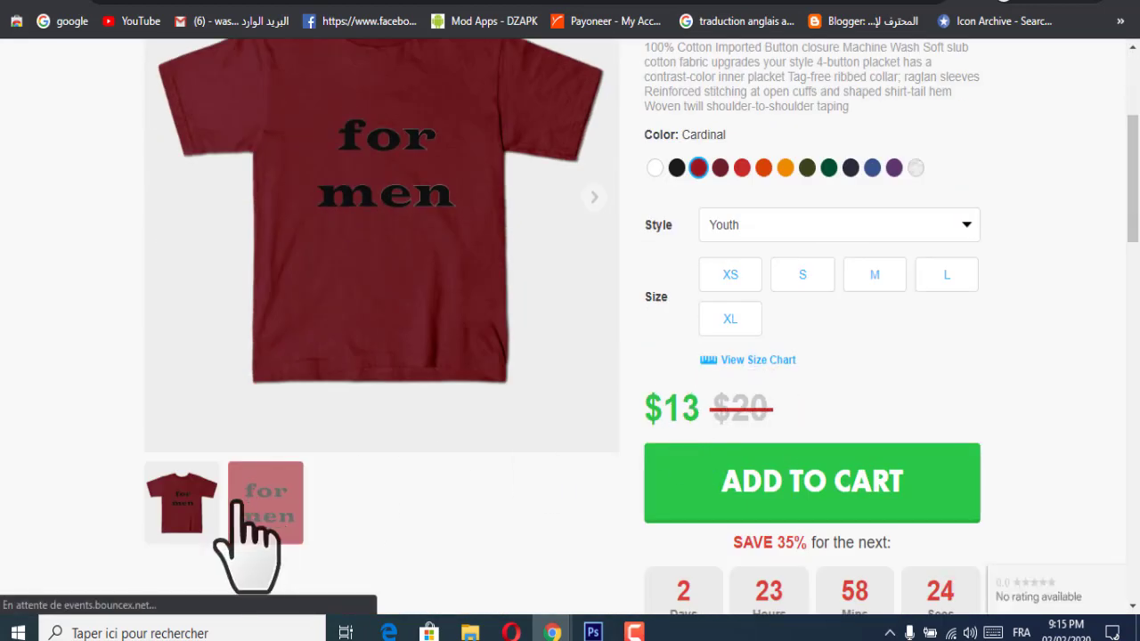
scroll(827, 392, up, 1)
scroll(815, 374, down, 2)
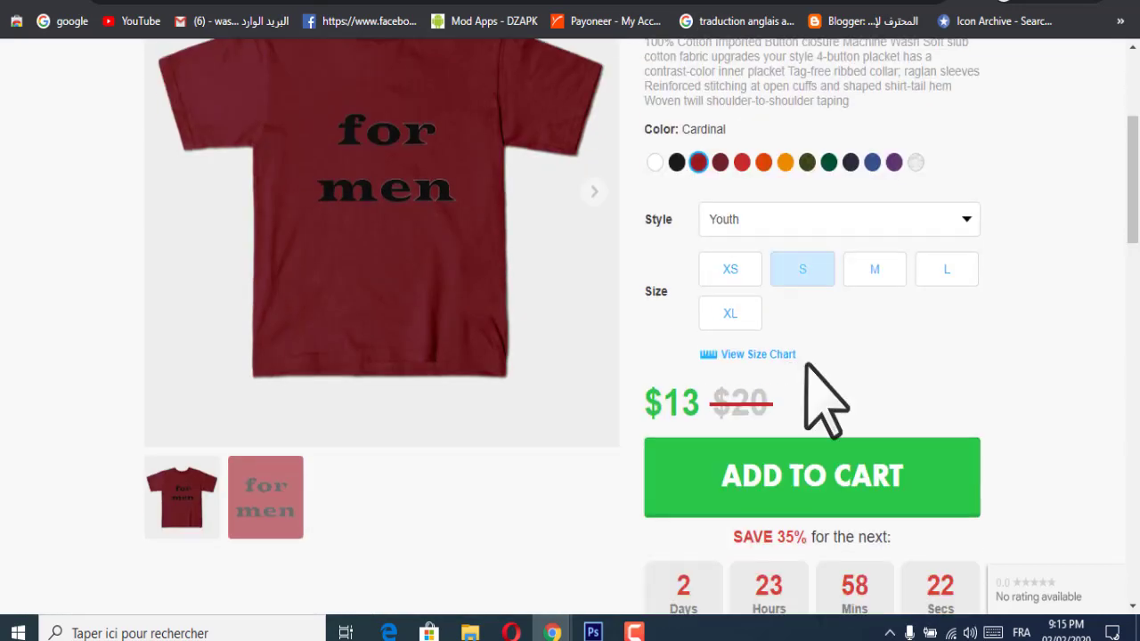
click(744, 319)
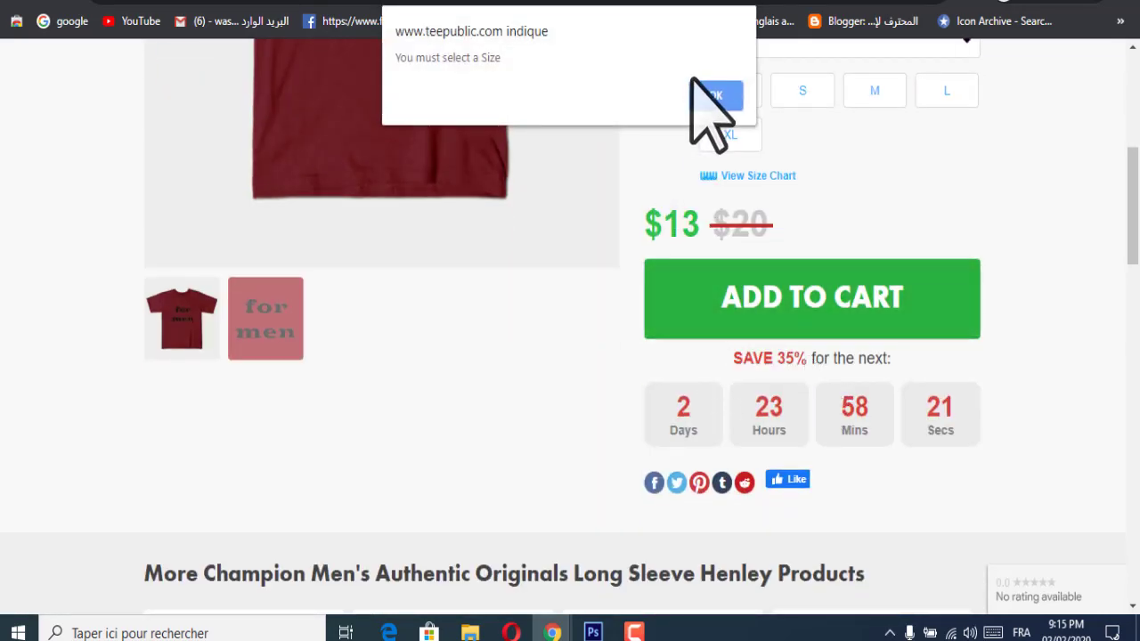
click(715, 95)
scroll(687, 318, up, 2)
click(731, 275)
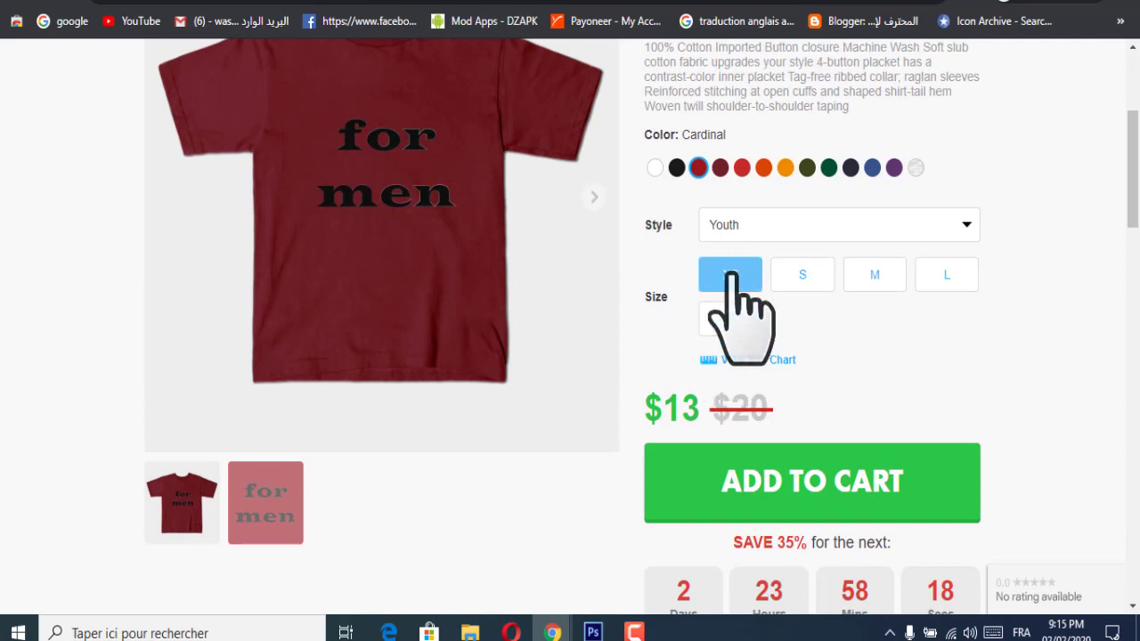
click(787, 503)
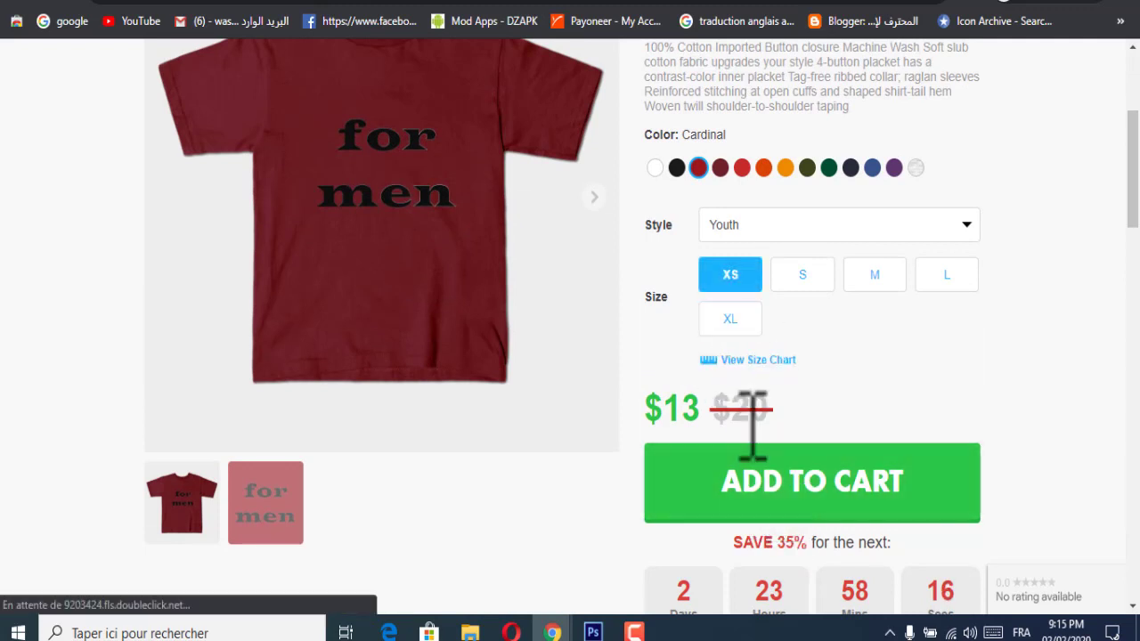
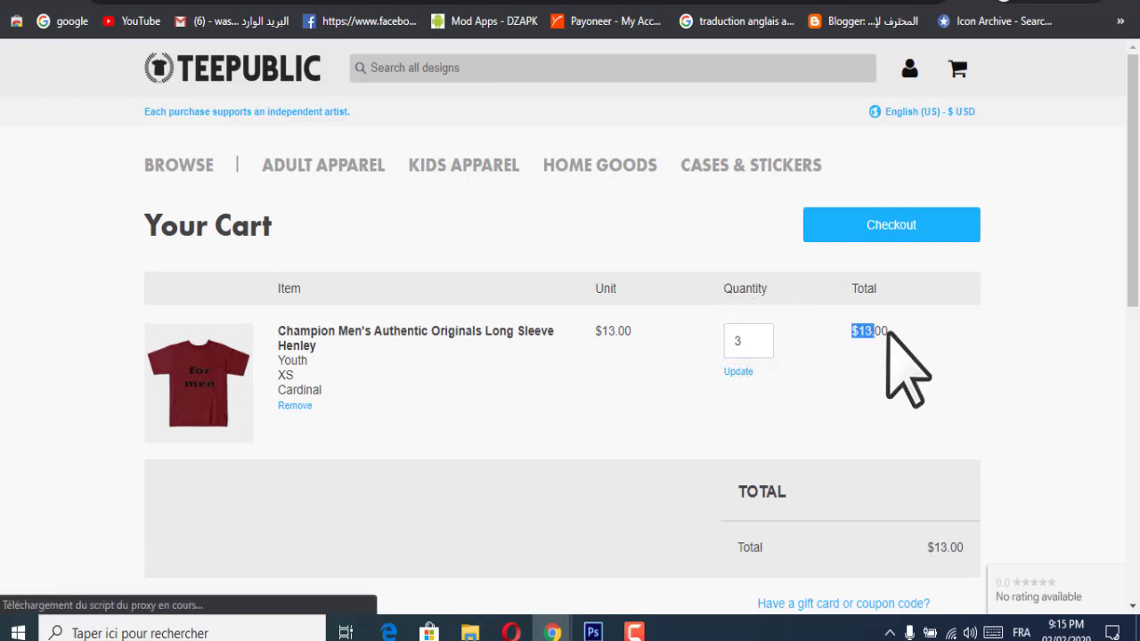
Step: Review the Kids T-Shirt's unit price and total in the cart and proceed to checkout
drag(638, 329, 668, 327)
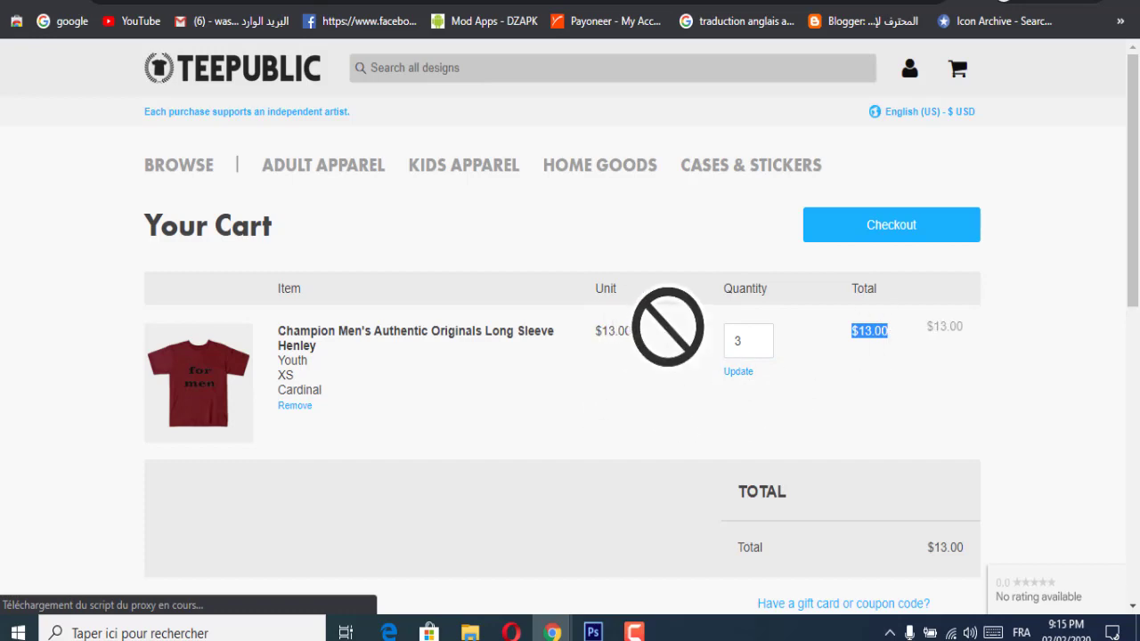
scroll(599, 423, down, 1)
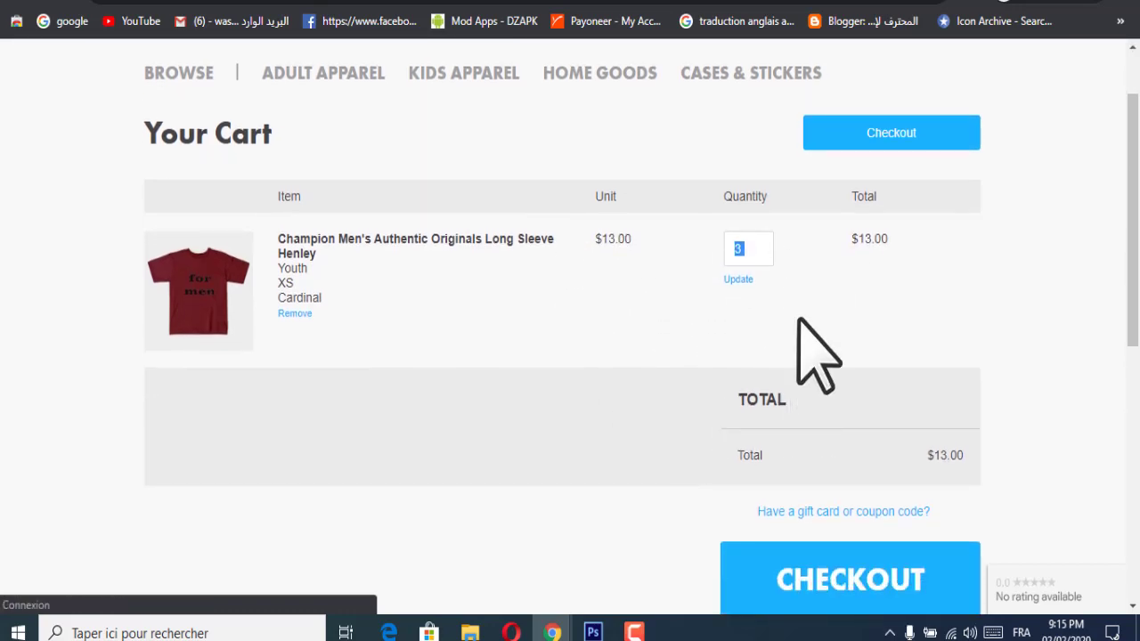
scroll(746, 416, down, 4)
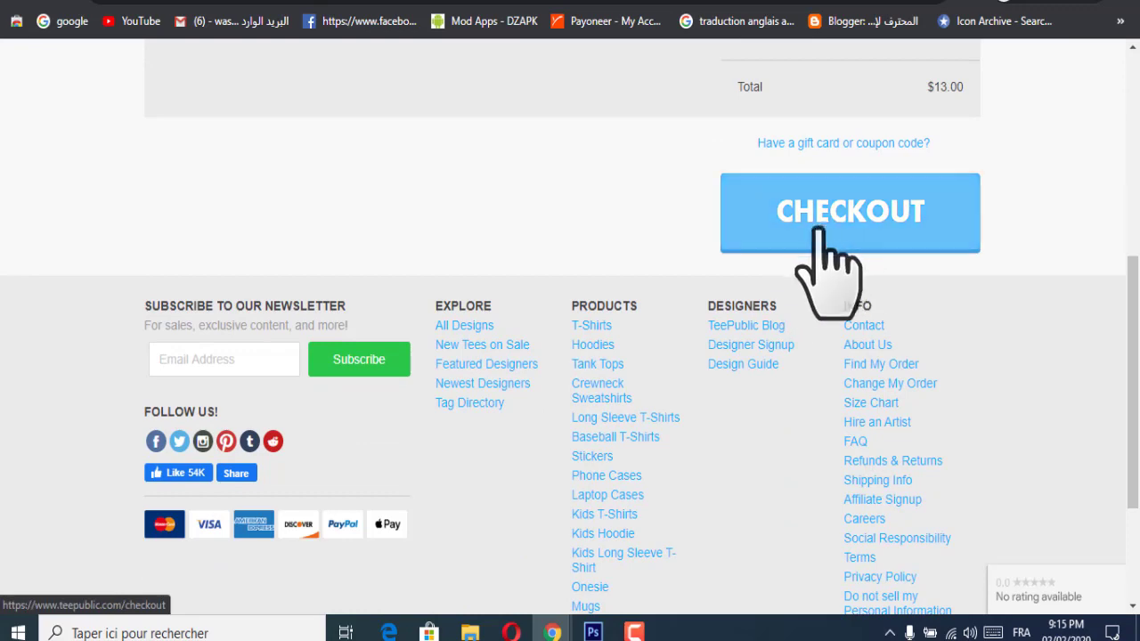
click(821, 236)
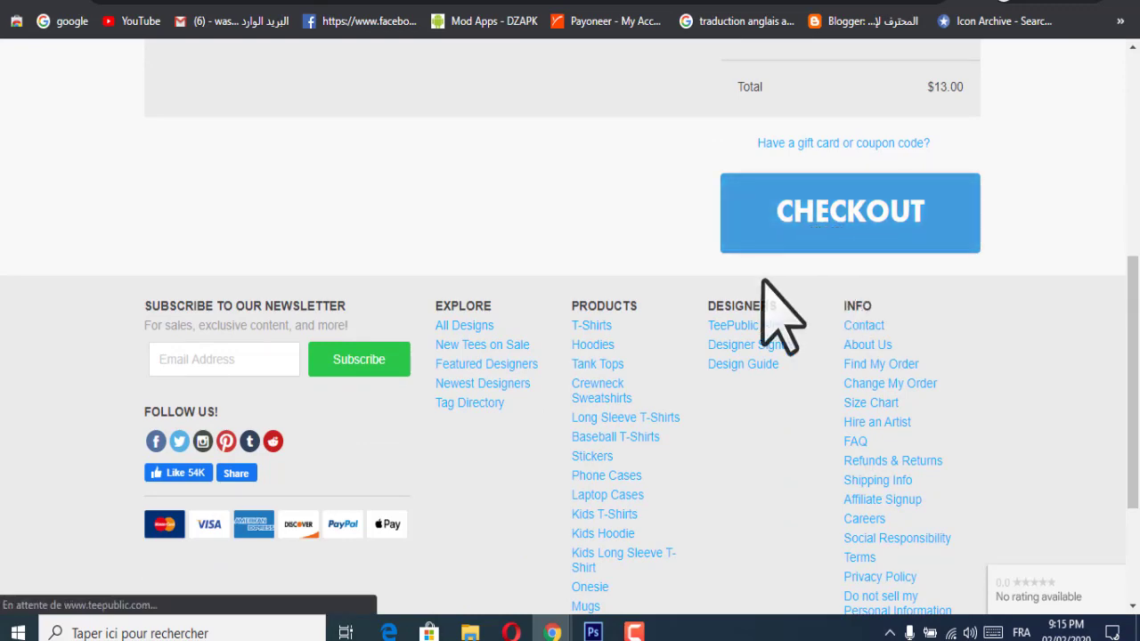
scroll(784, 298, up, 3)
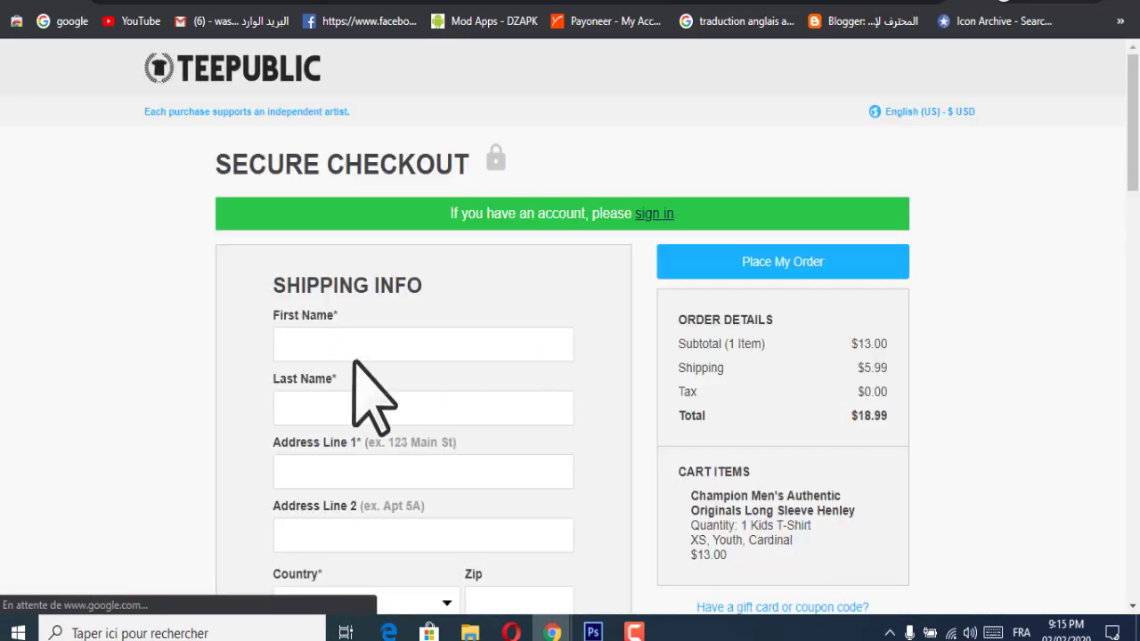
Step: Fill in the shipping information with the first saved name and address suggestion
scroll(347, 374, down, 2)
click(353, 161)
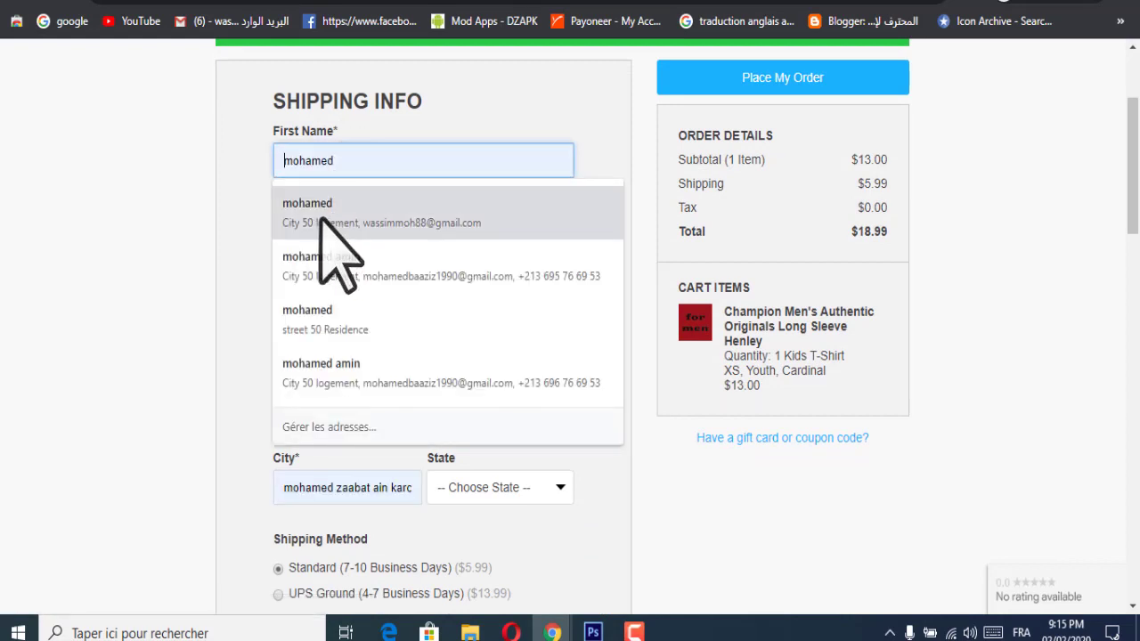
click(360, 221)
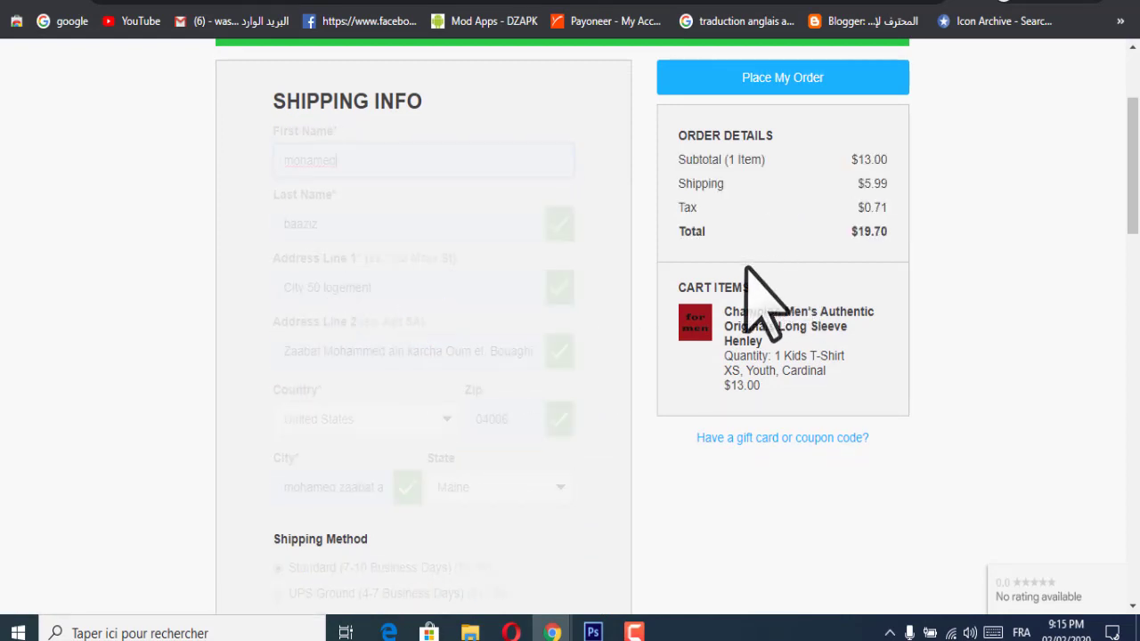
click(888, 238)
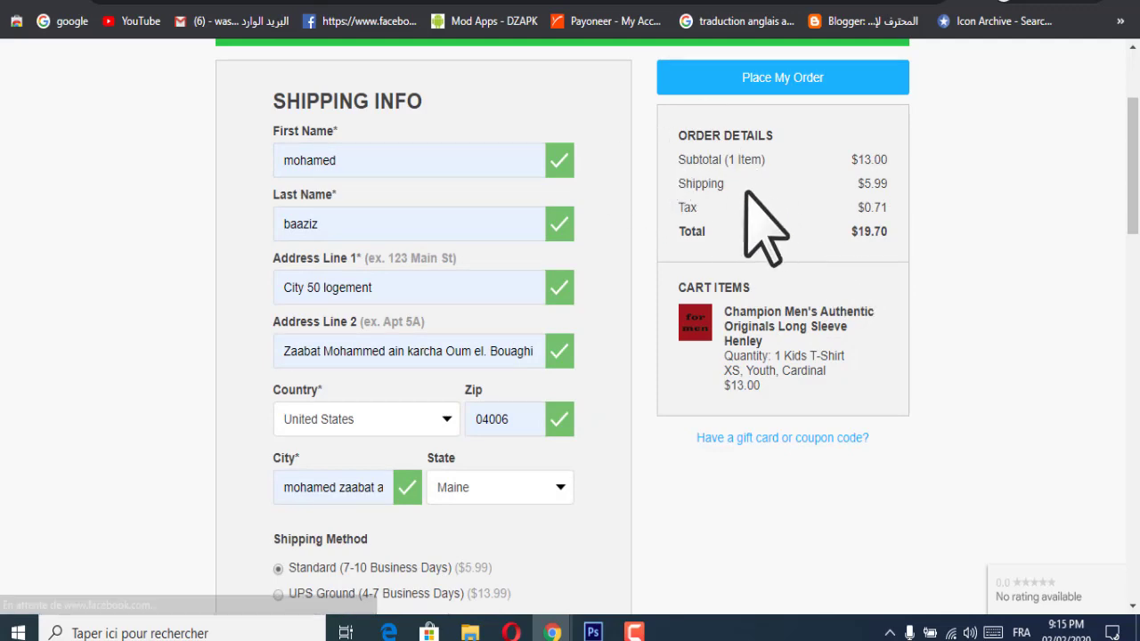
Step: Examine the checkout form's shipping methods, billing information, payment options and card fields
scroll(637, 256, down, 2)
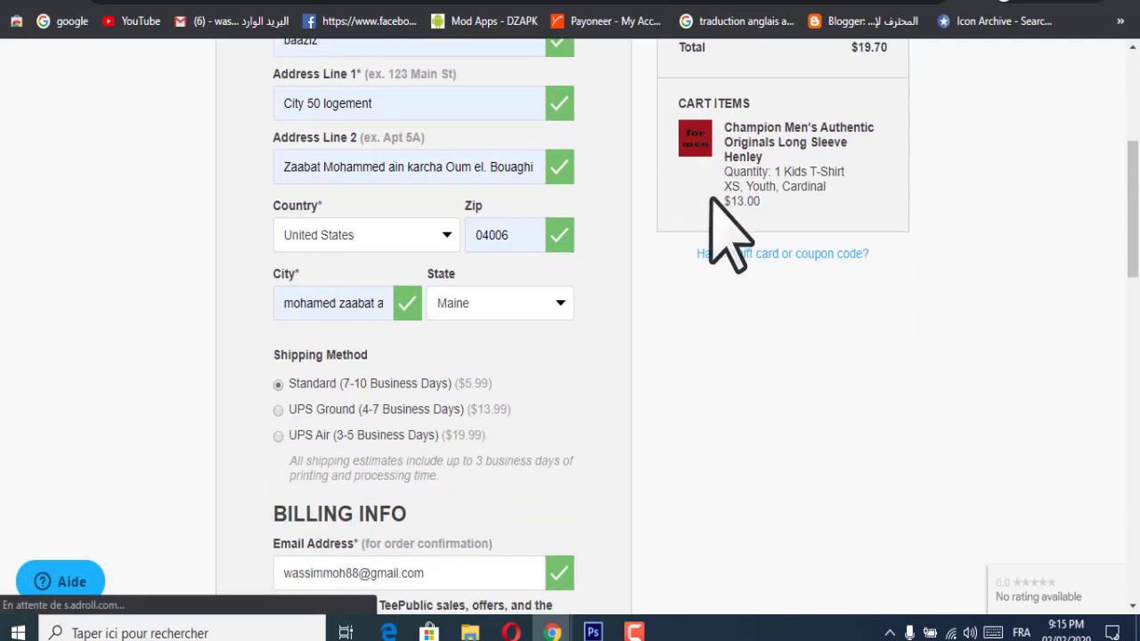
scroll(515, 258, down, 5)
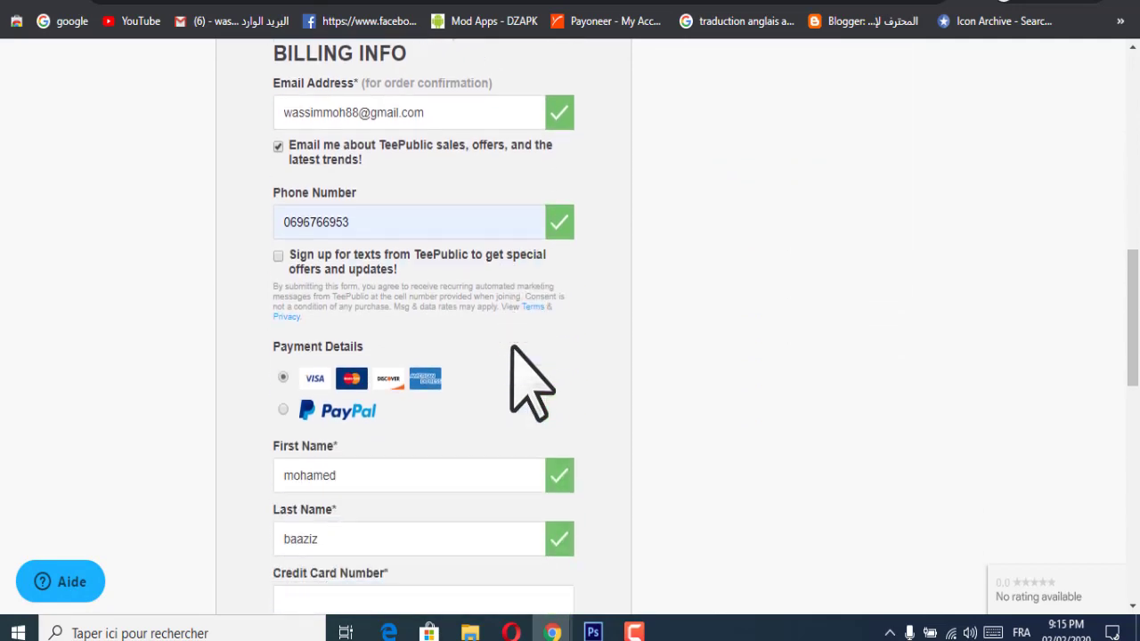
scroll(308, 392, down, 6)
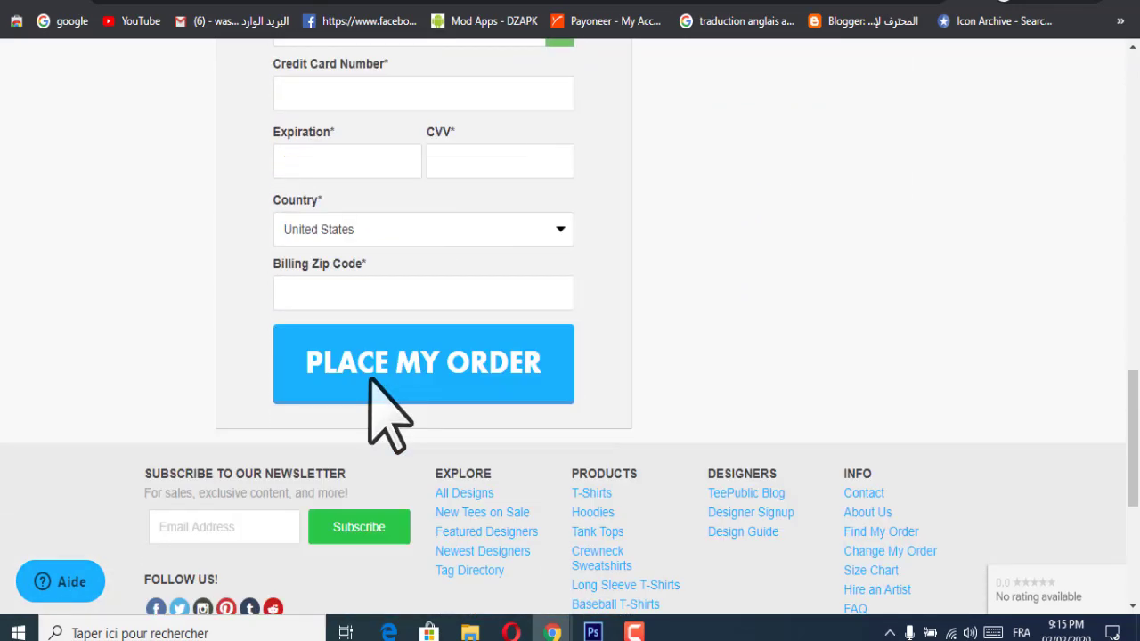
scroll(368, 389, up, 4)
scroll(534, 433, up, 10)
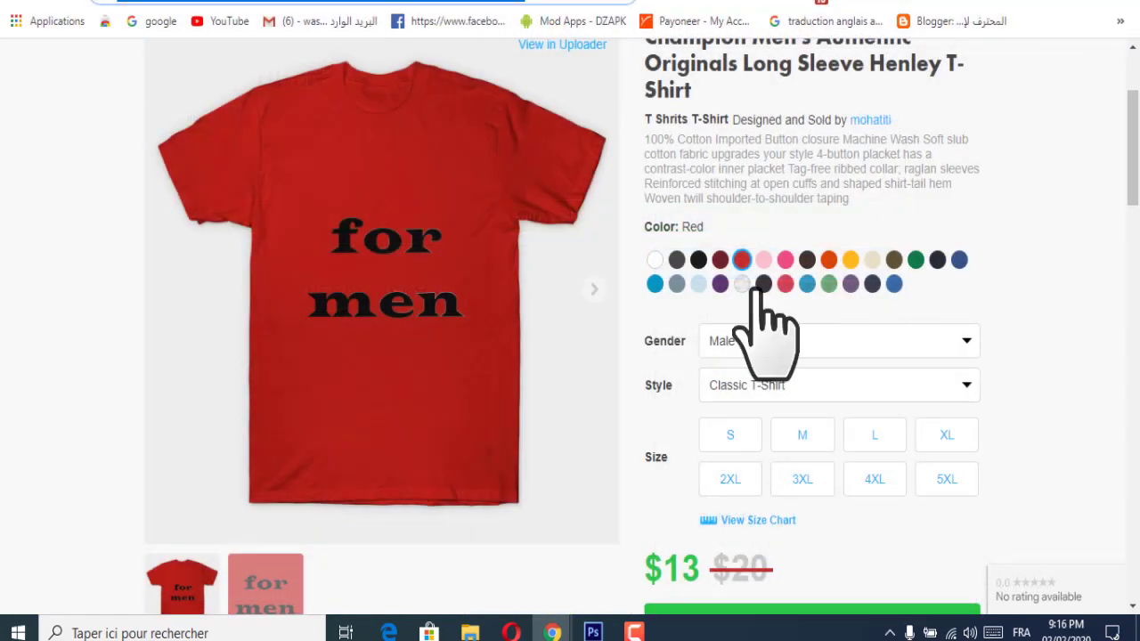
scroll(656, 466, down, 4)
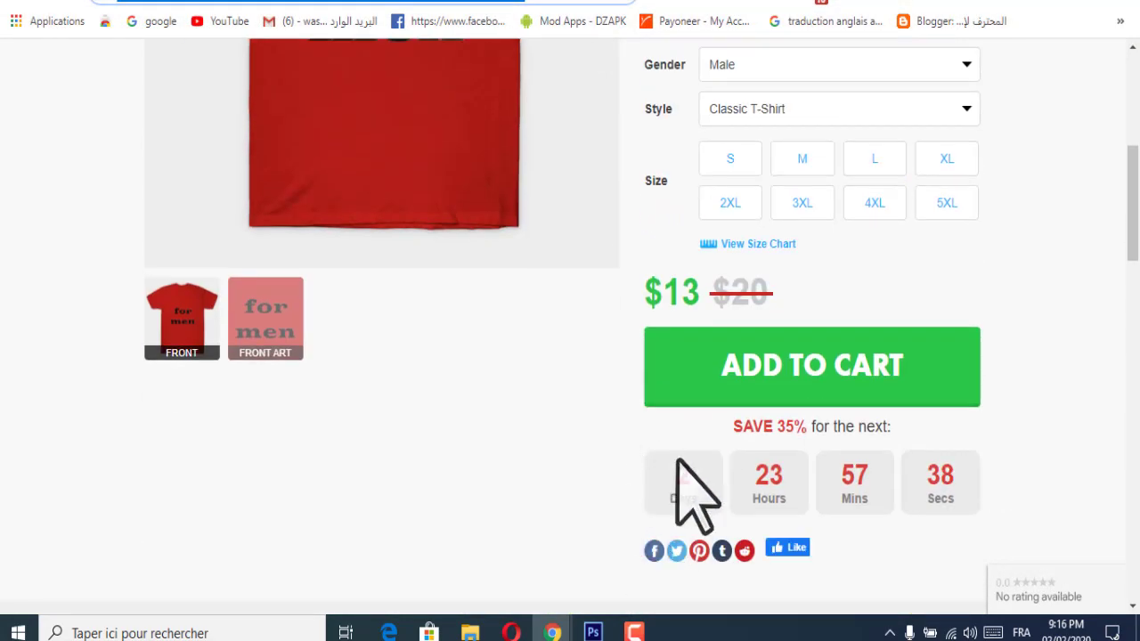
click(634, 632)
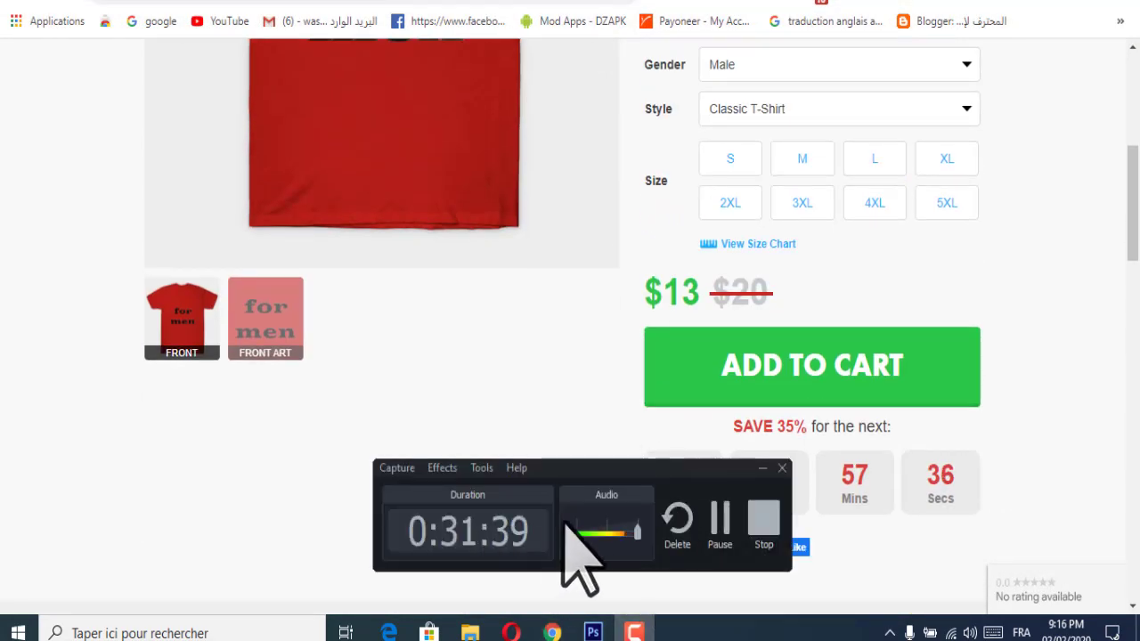
scroll(570, 419, up, 6)
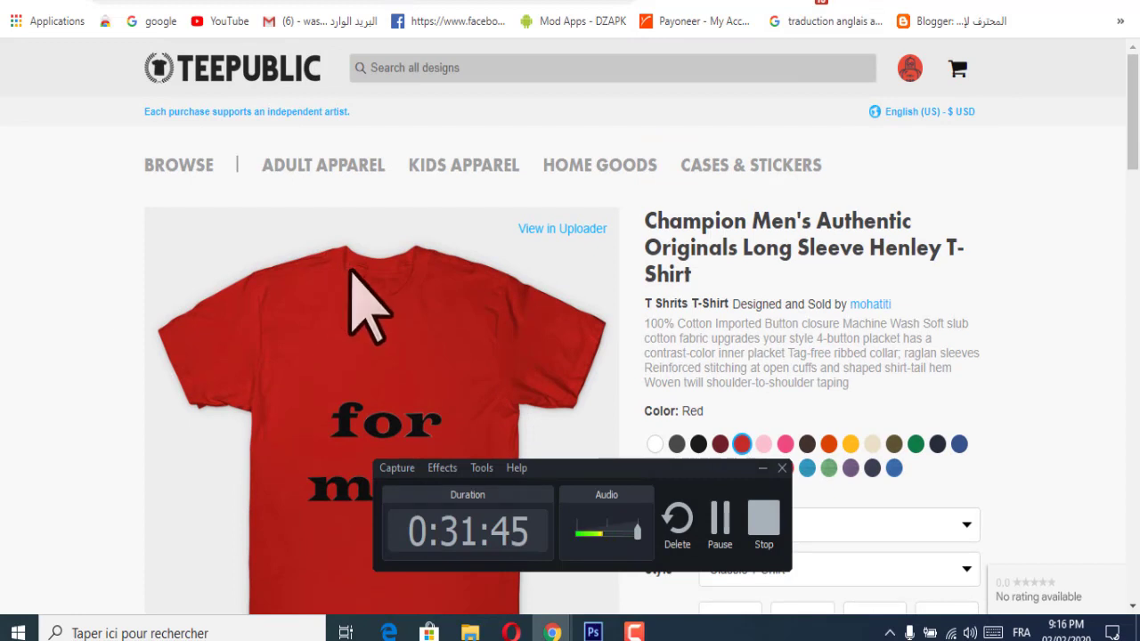
click(757, 468)
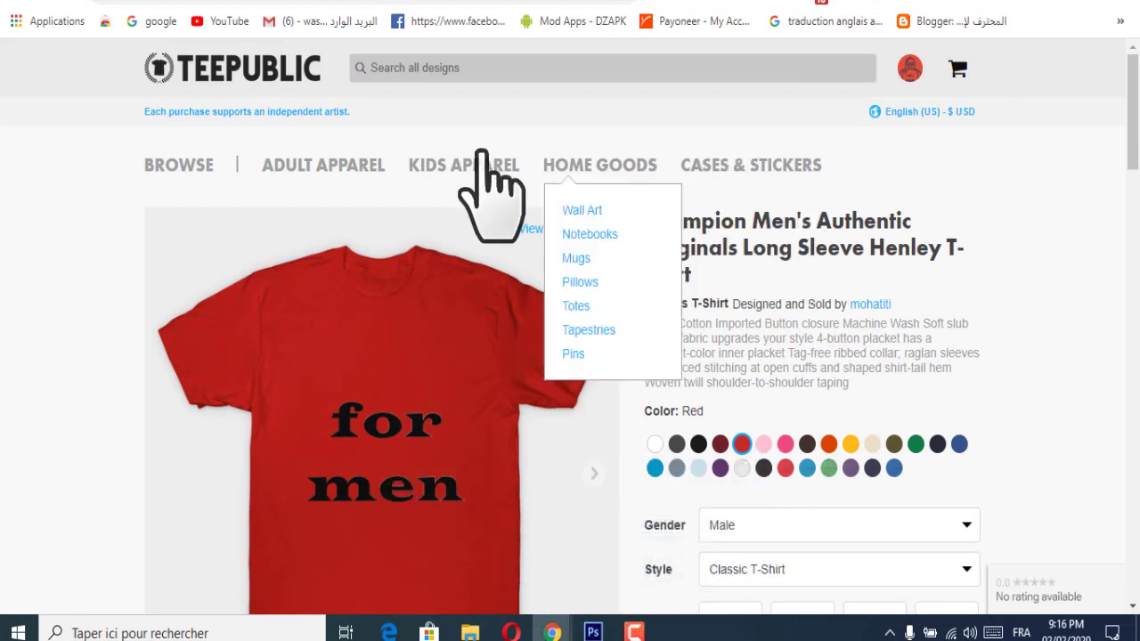
mouse_move(454, 178)
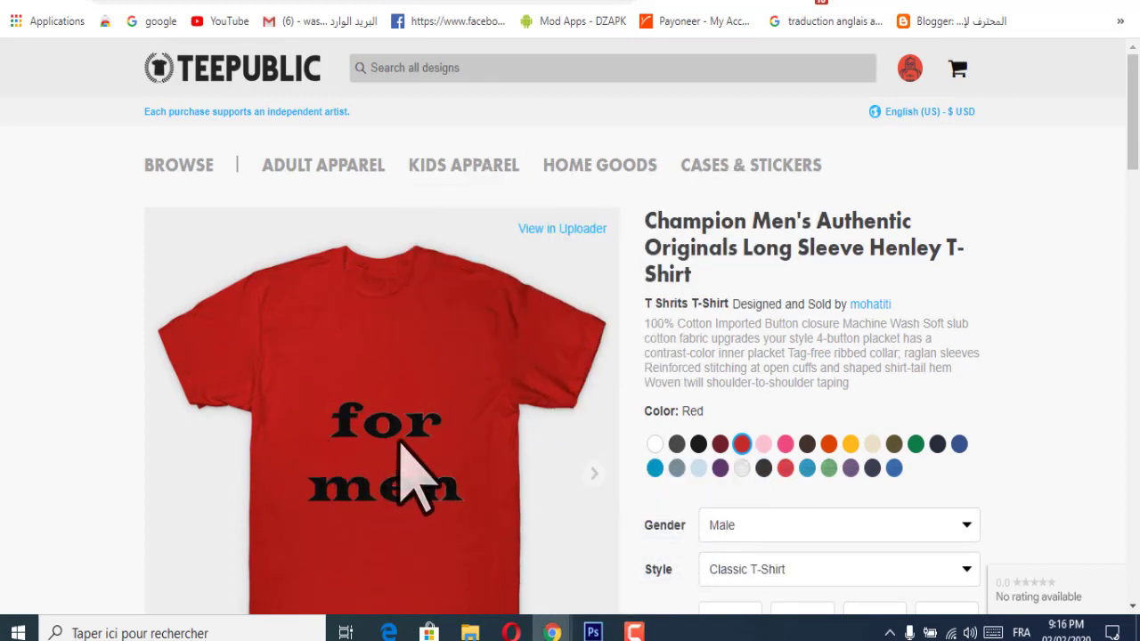
Step: Open the Google home page and search for "logo t shirts"
click(883, 2)
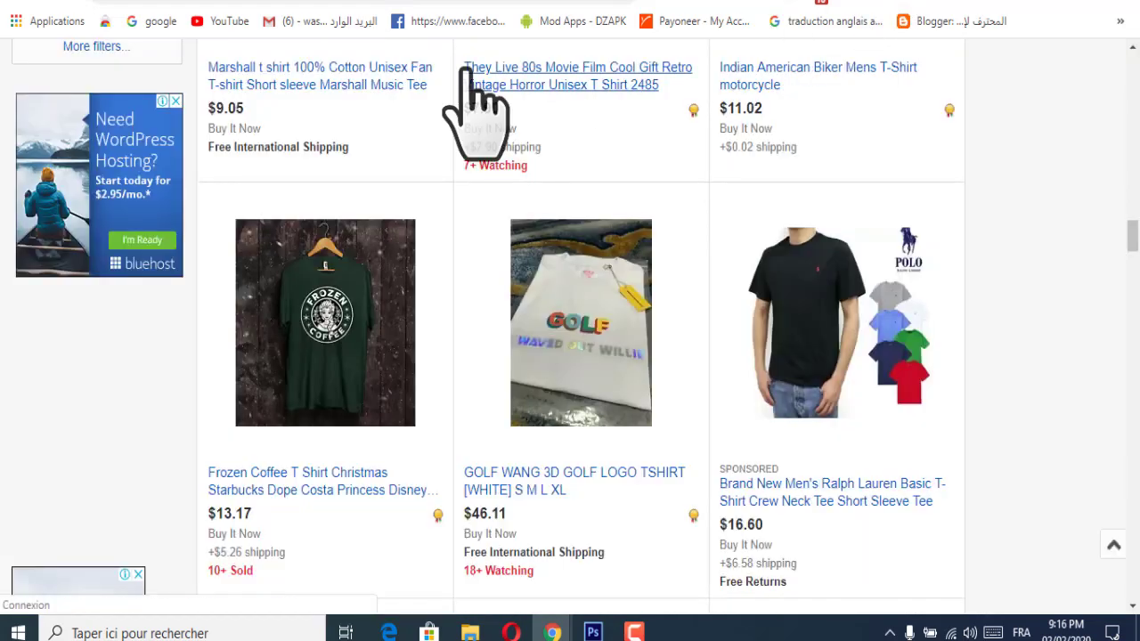
click(127, 20)
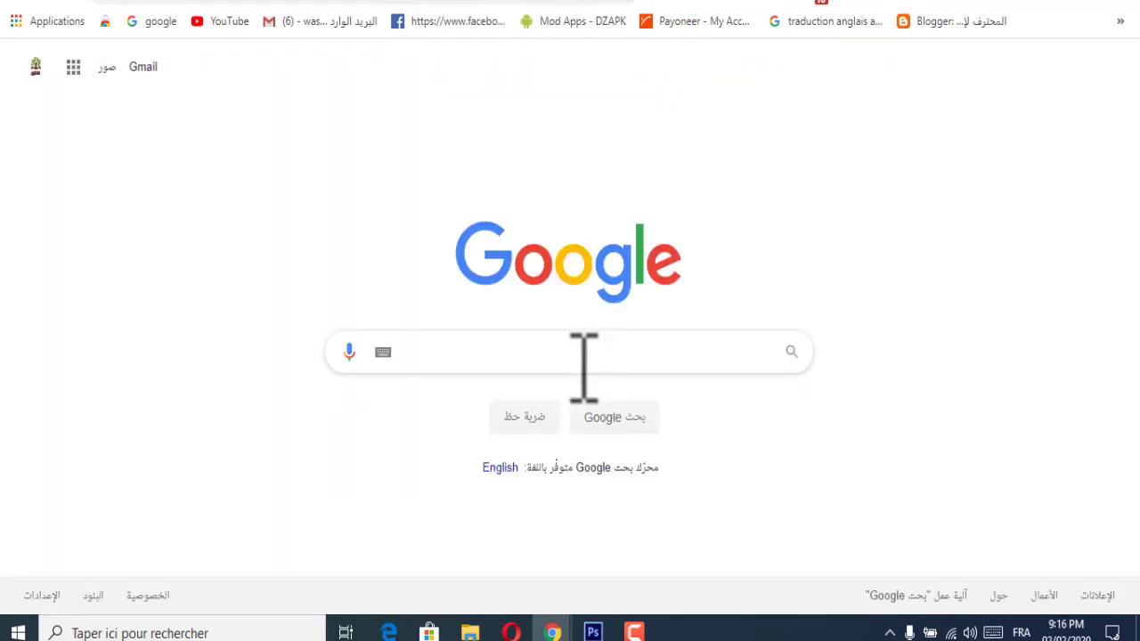
click(583, 361)
text(log)
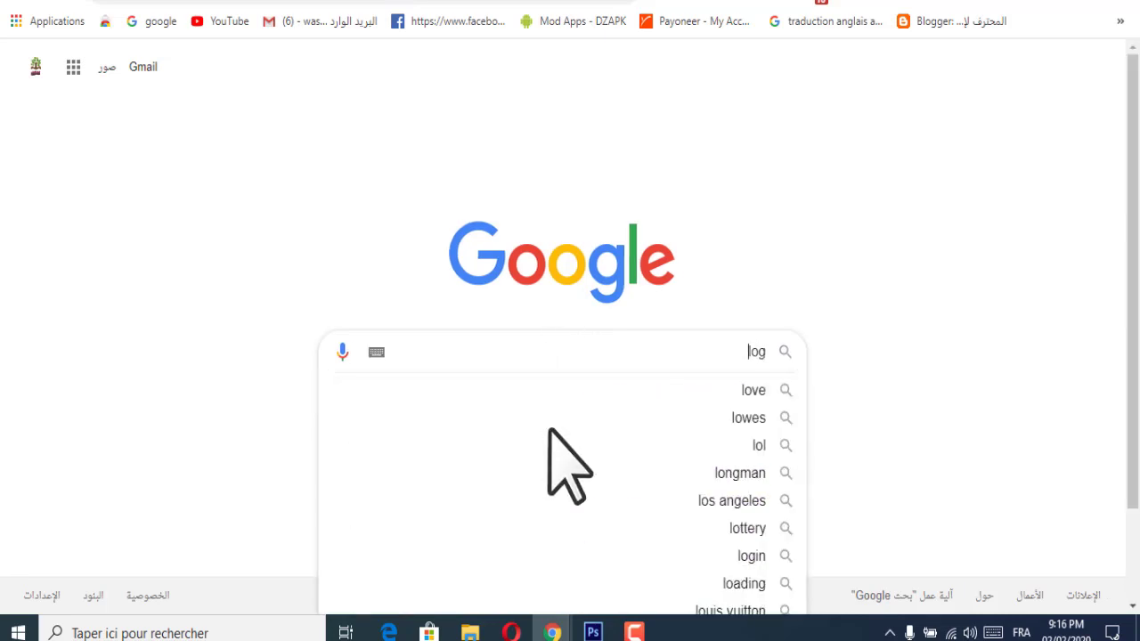
text(i)
key(BackSpace)
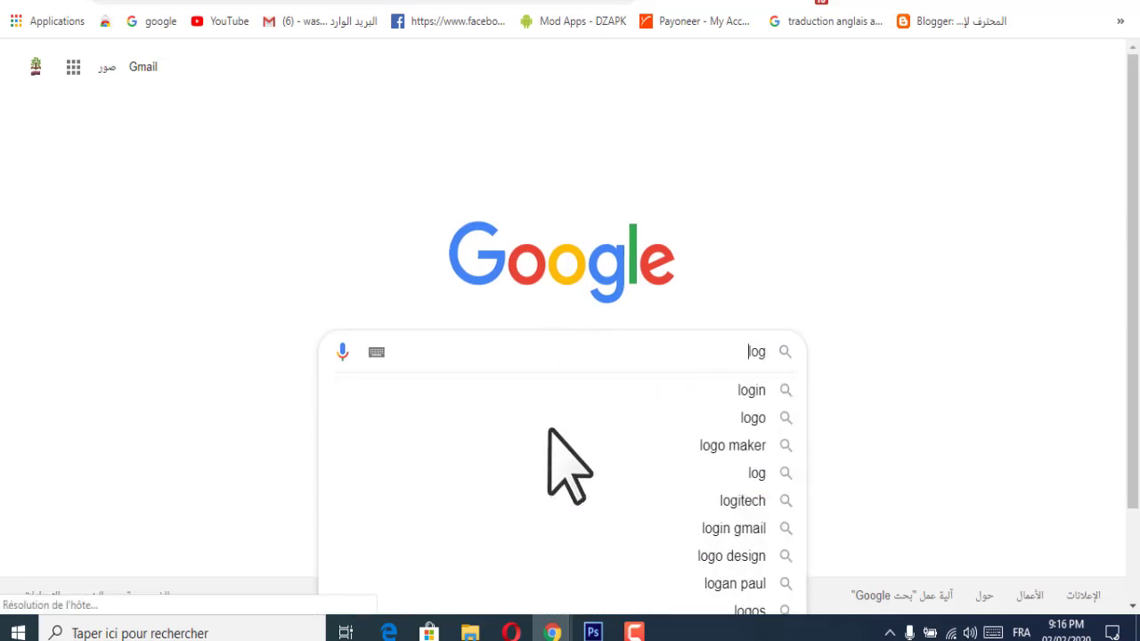
text(o)
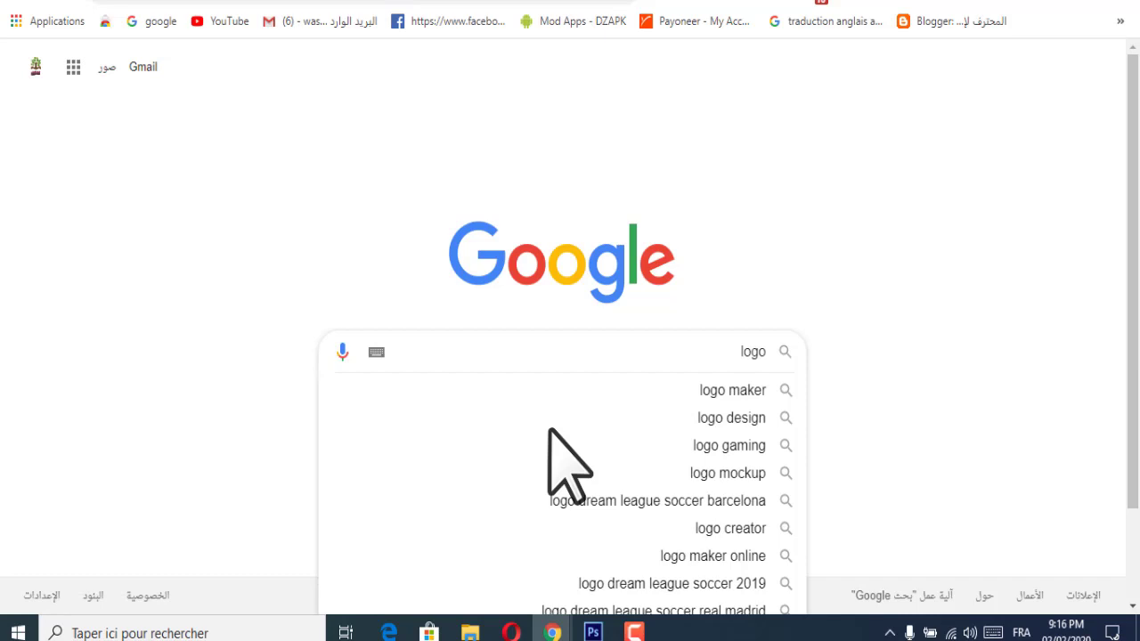
text( t-)
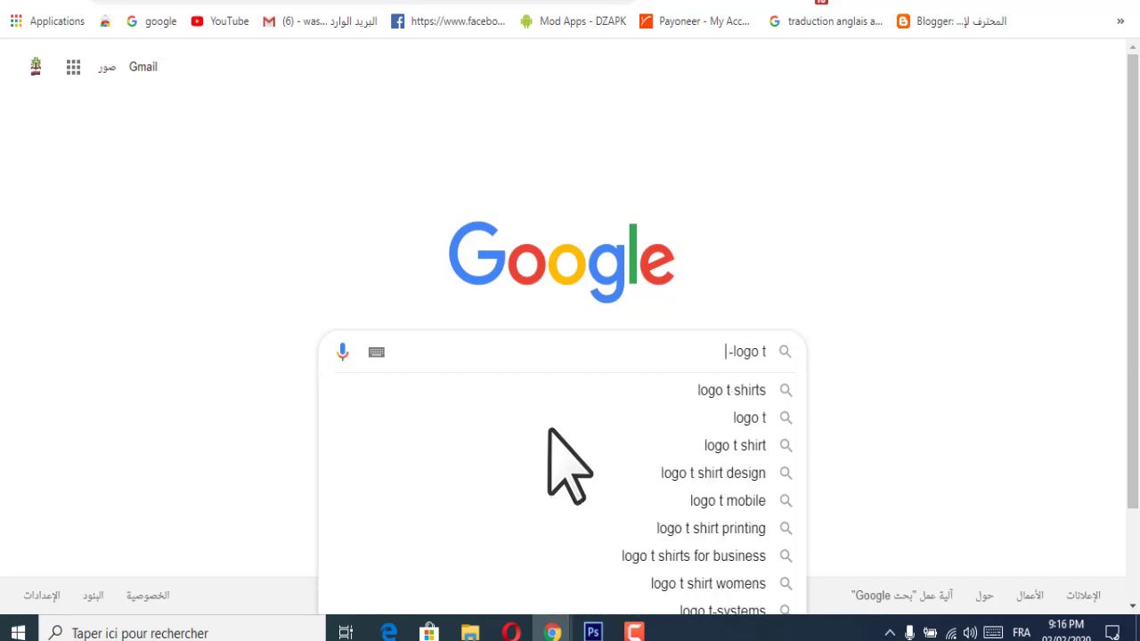
text( d)
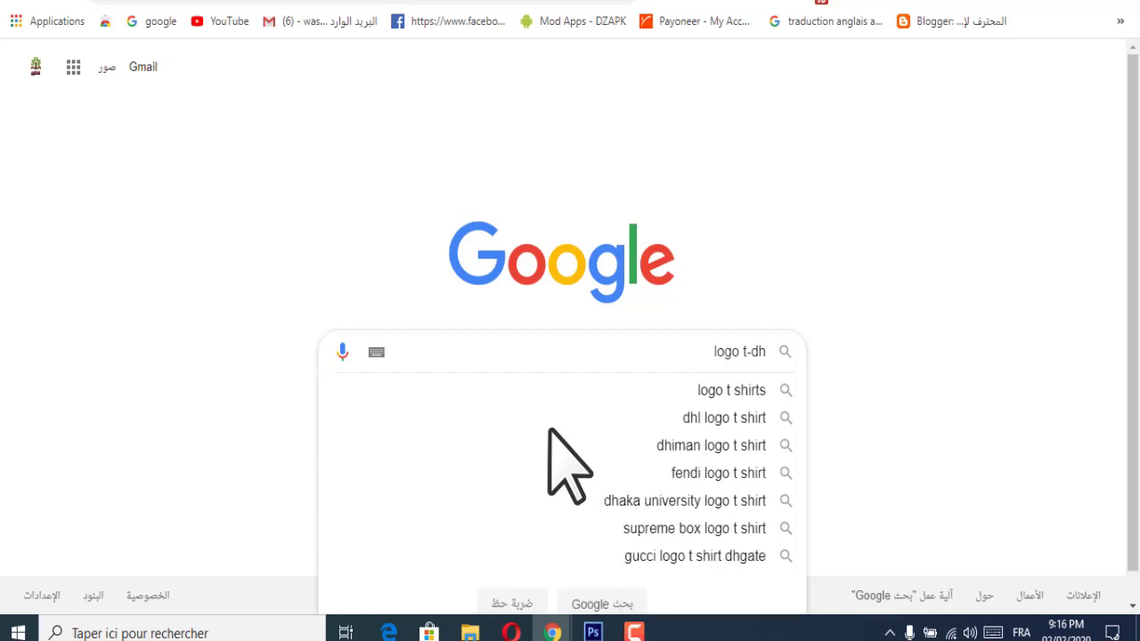
click(759, 393)
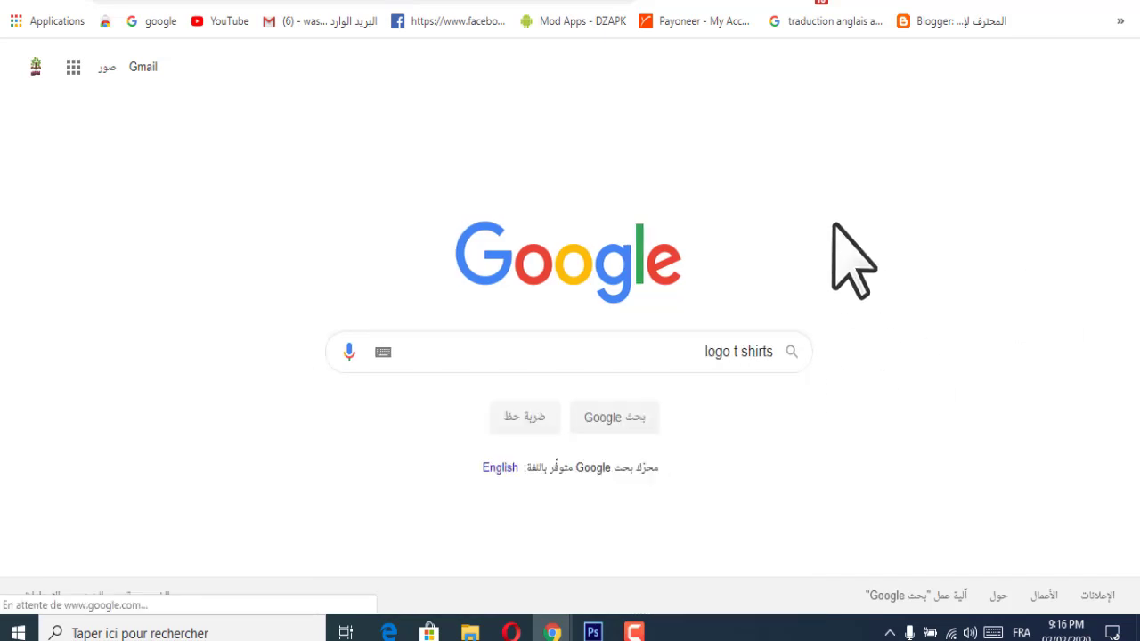
Step: Refine the Google search to "logo t shirts png images" and show the image results
click(880, 82)
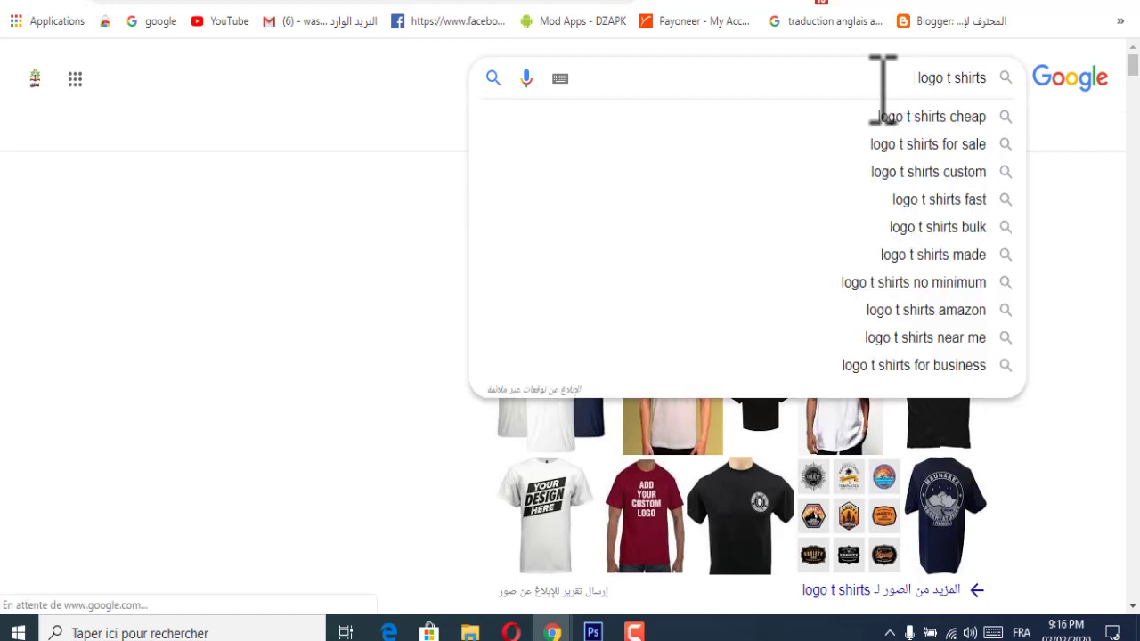
text(png)
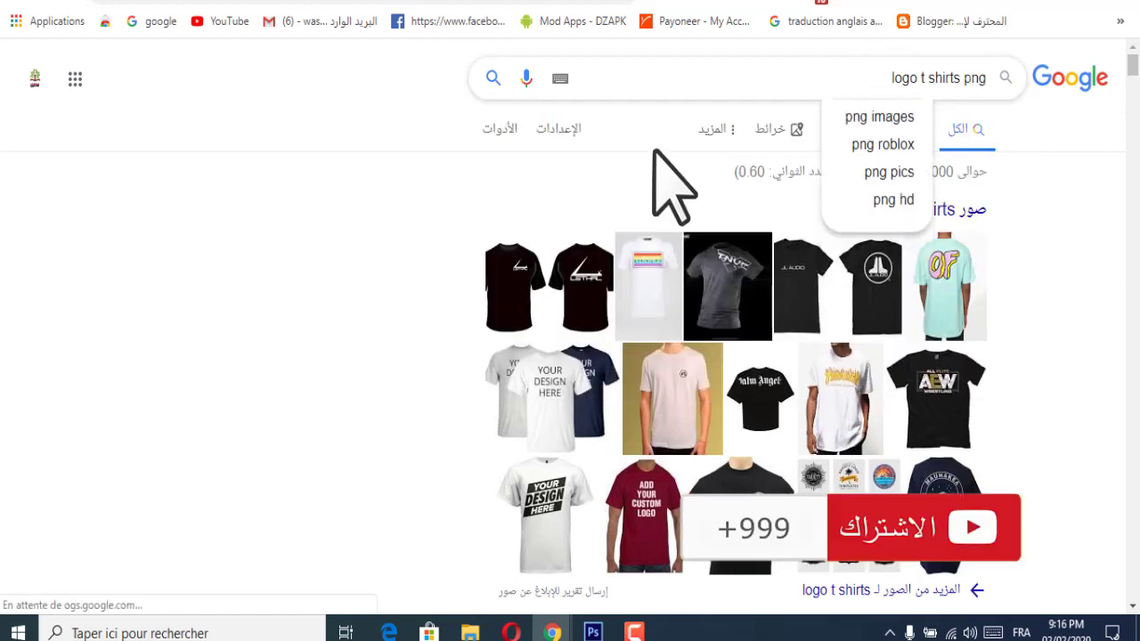
click(878, 117)
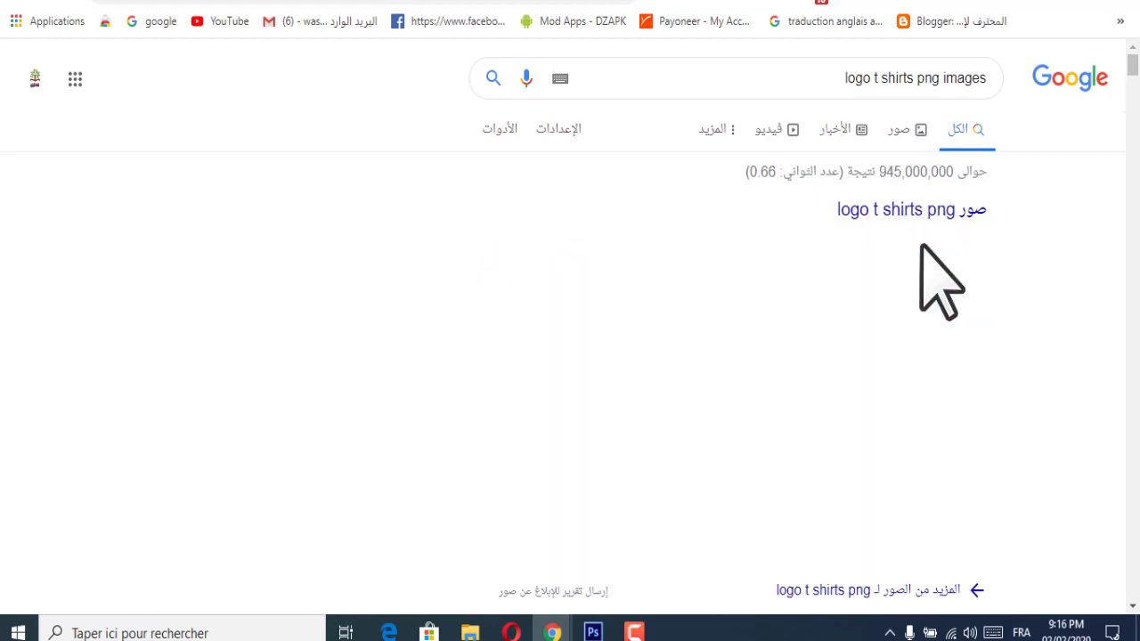
click(888, 130)
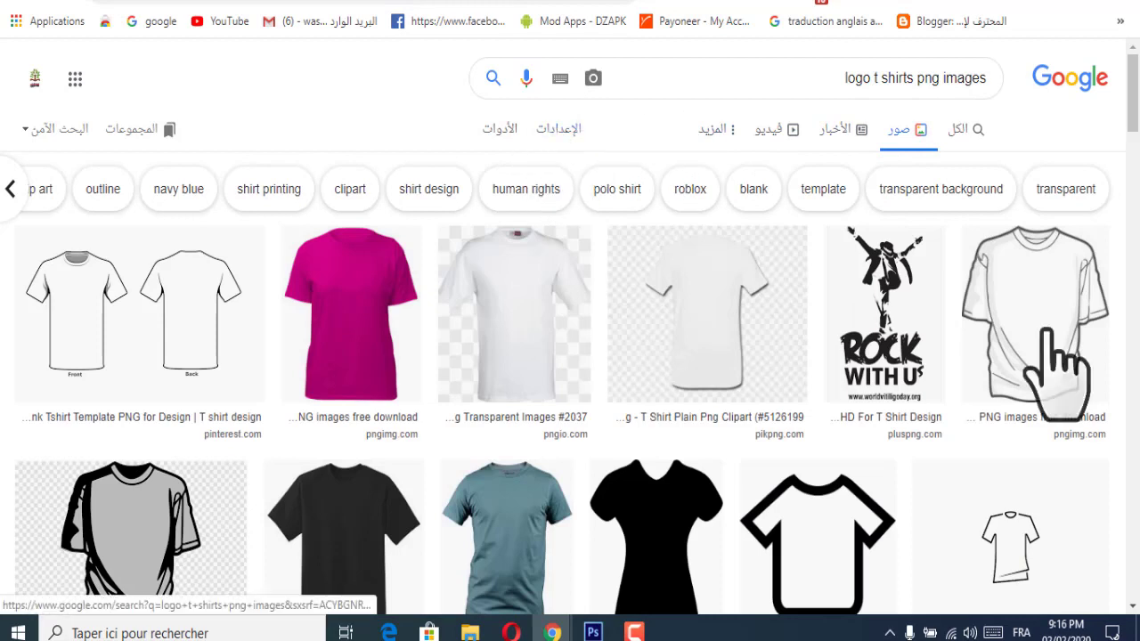
Step: Look over the usage-rights filter options for the image results
click(499, 130)
click(811, 164)
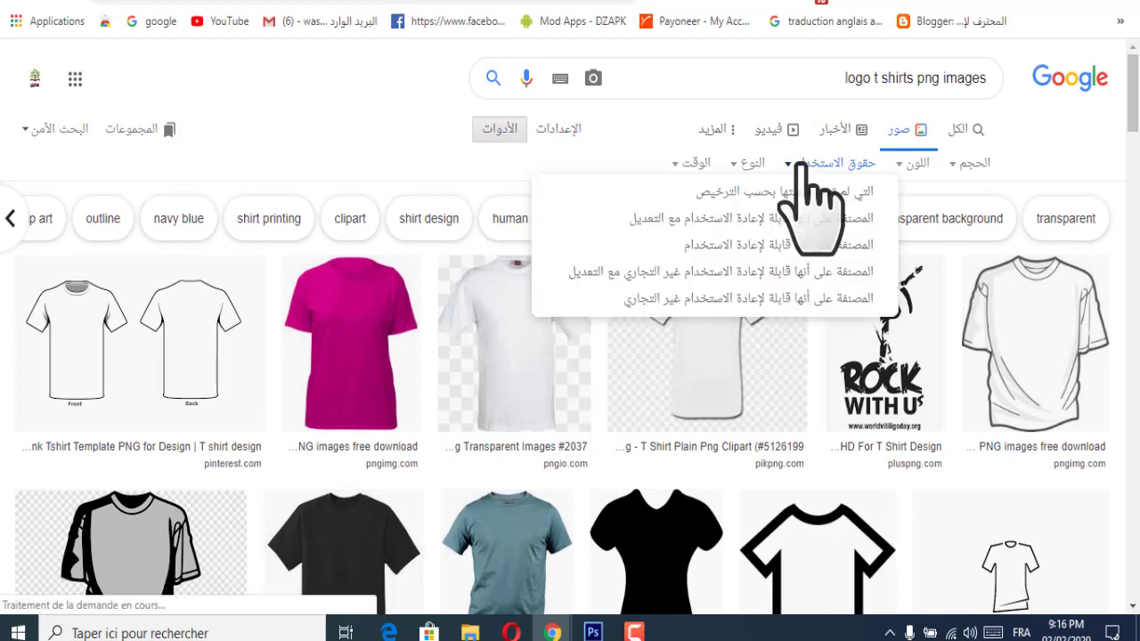
click(497, 132)
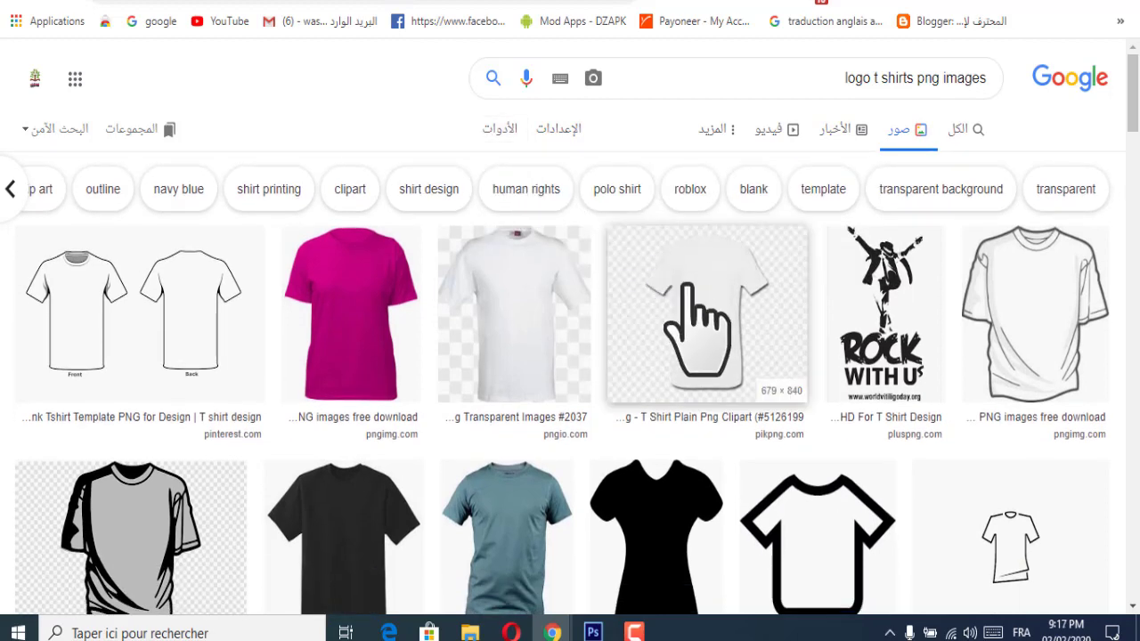
Step: Save the "Rock With Us" image from pluspng.com to the desktop as a PNG named téléchargement and close its preview
scroll(739, 330, down, 2)
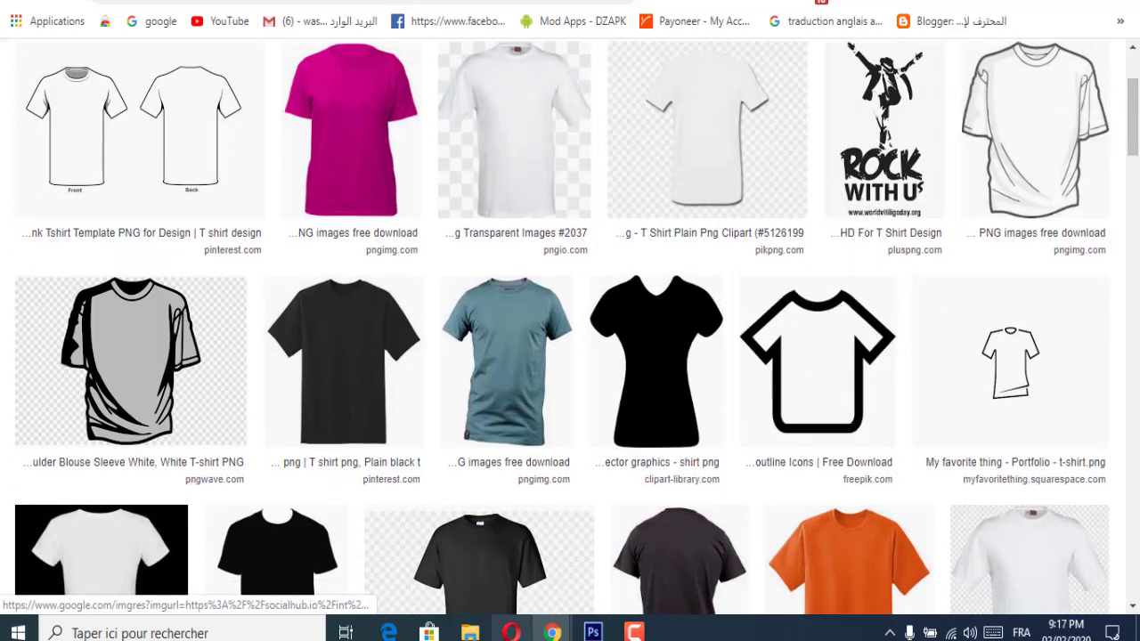
click(592, 632)
key(alt+Tab)
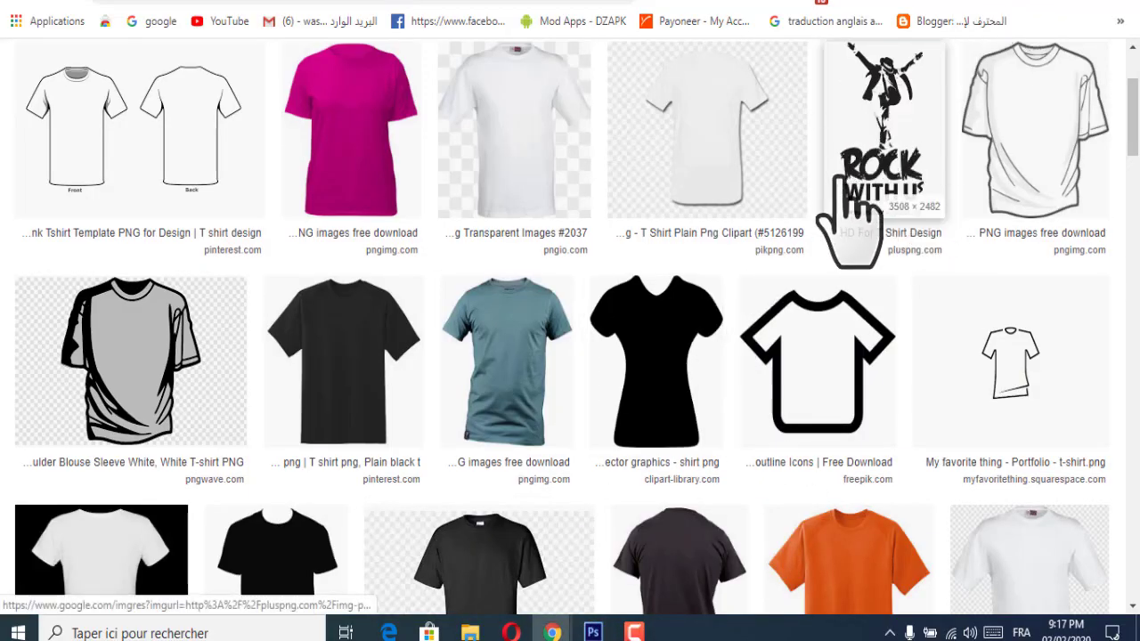
click(882, 165)
right_click(227, 219)
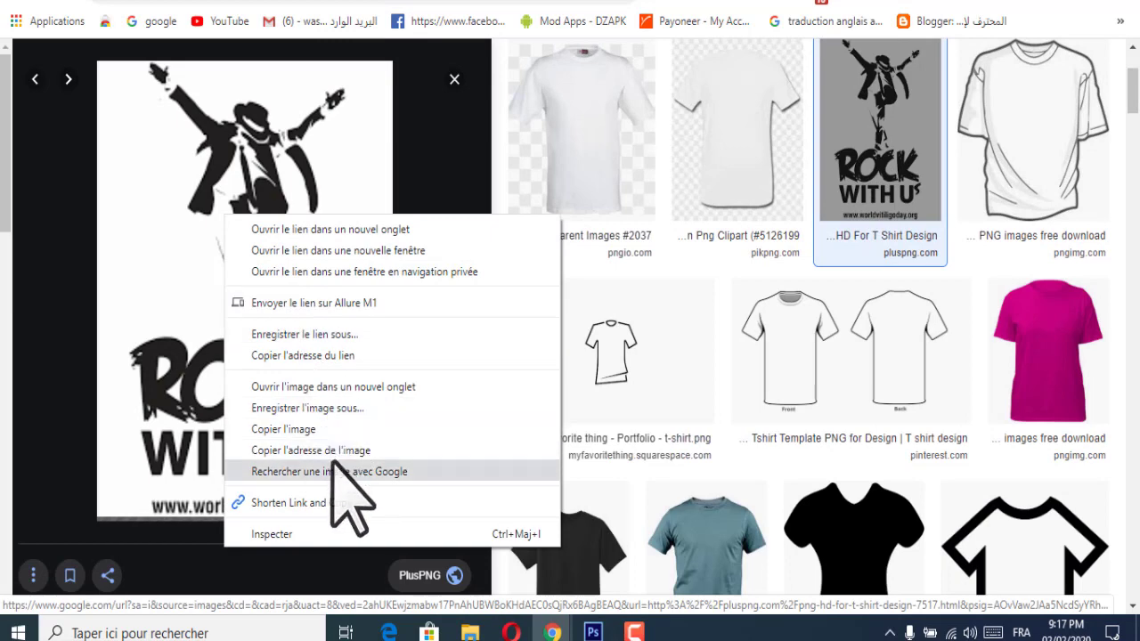
click(330, 408)
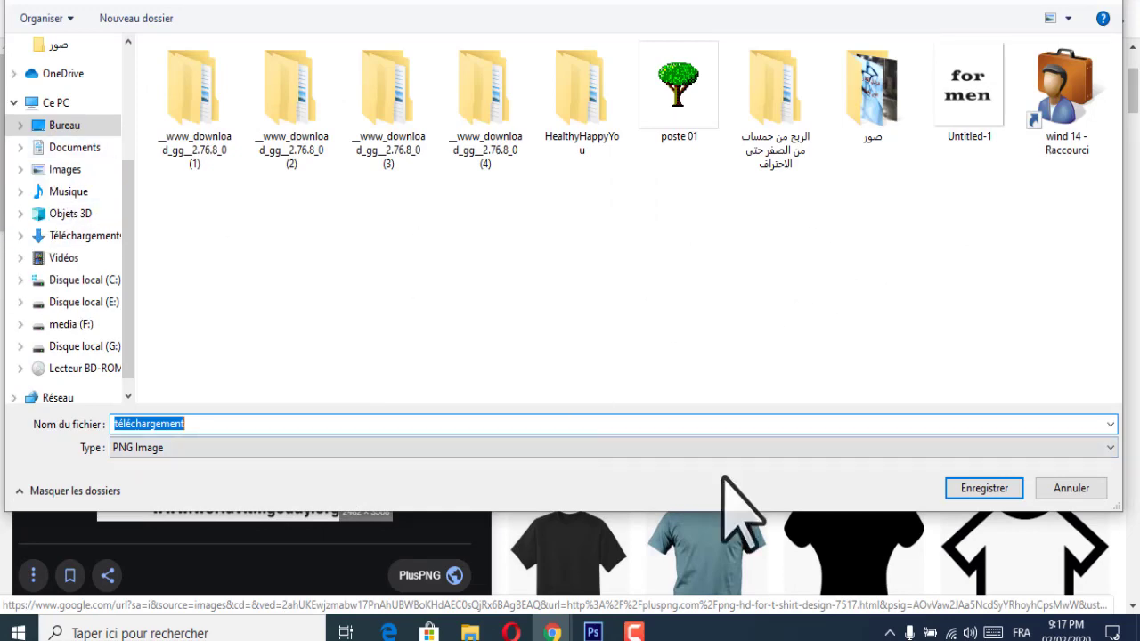
click(1009, 495)
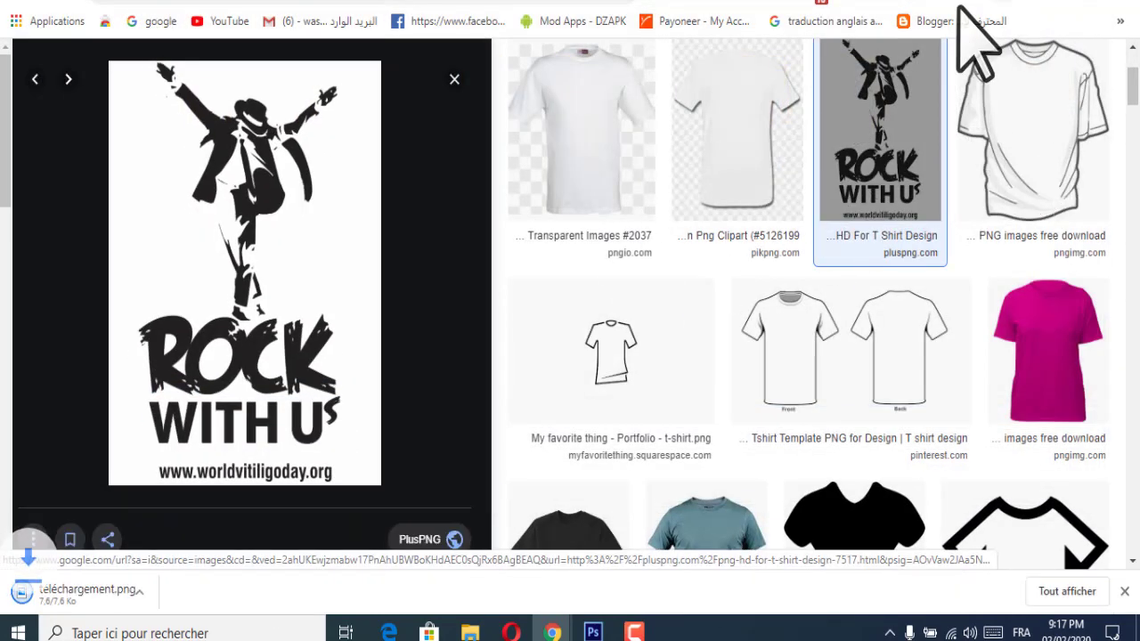
click(454, 80)
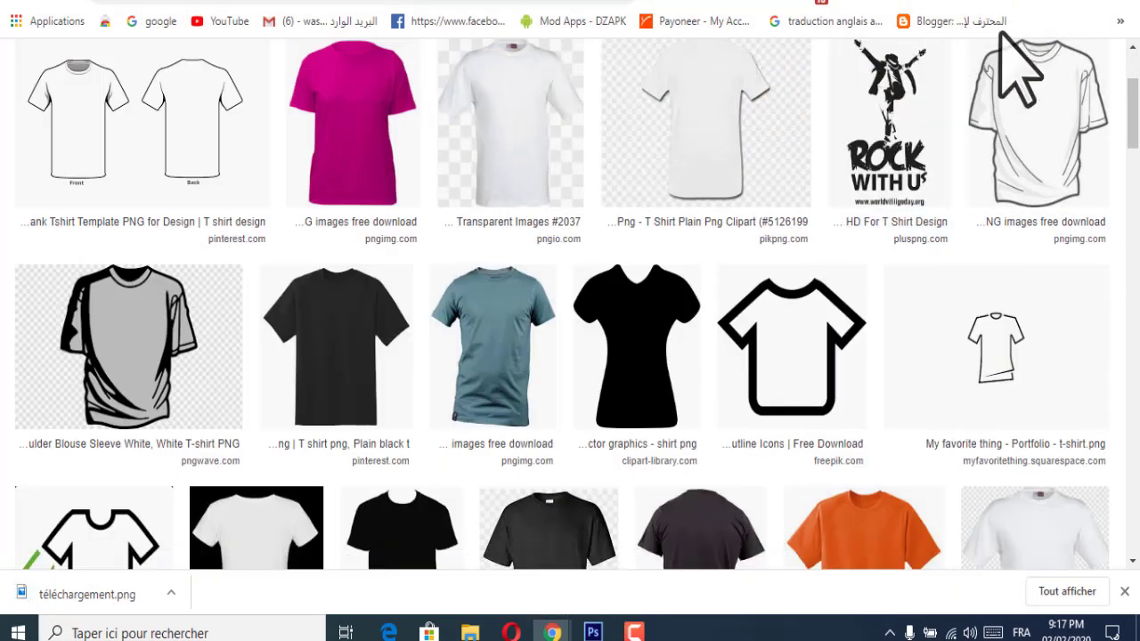
Step: Switch to Photoshop and open the téléchargement image from the desktop
key(super+d)
click(593, 633)
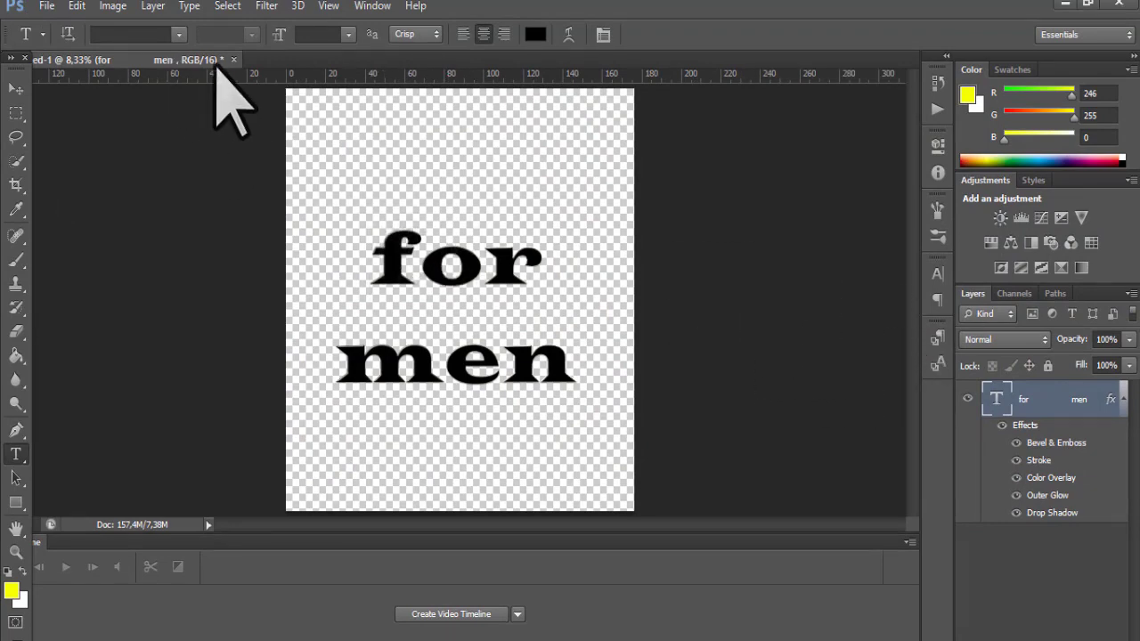
click(49, 6)
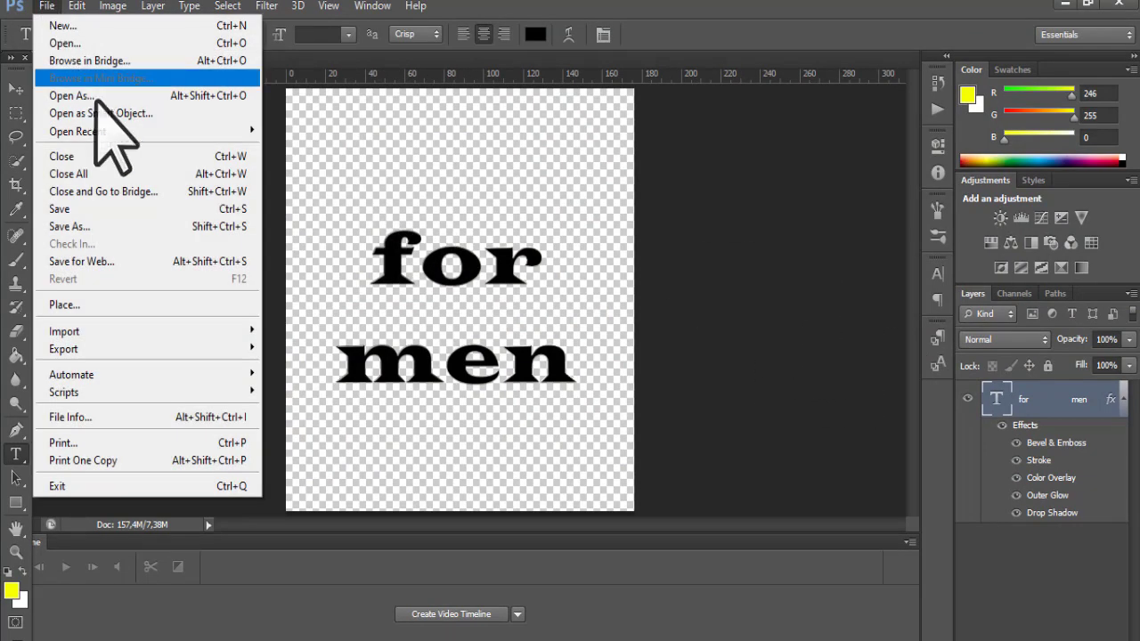
click(74, 42)
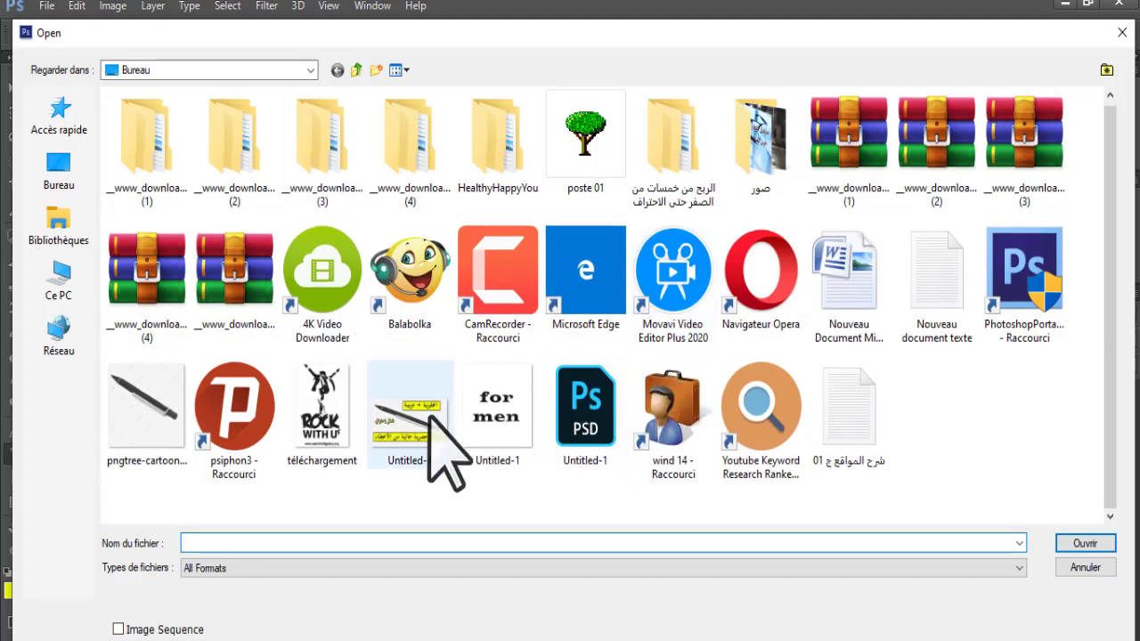
click(312, 392)
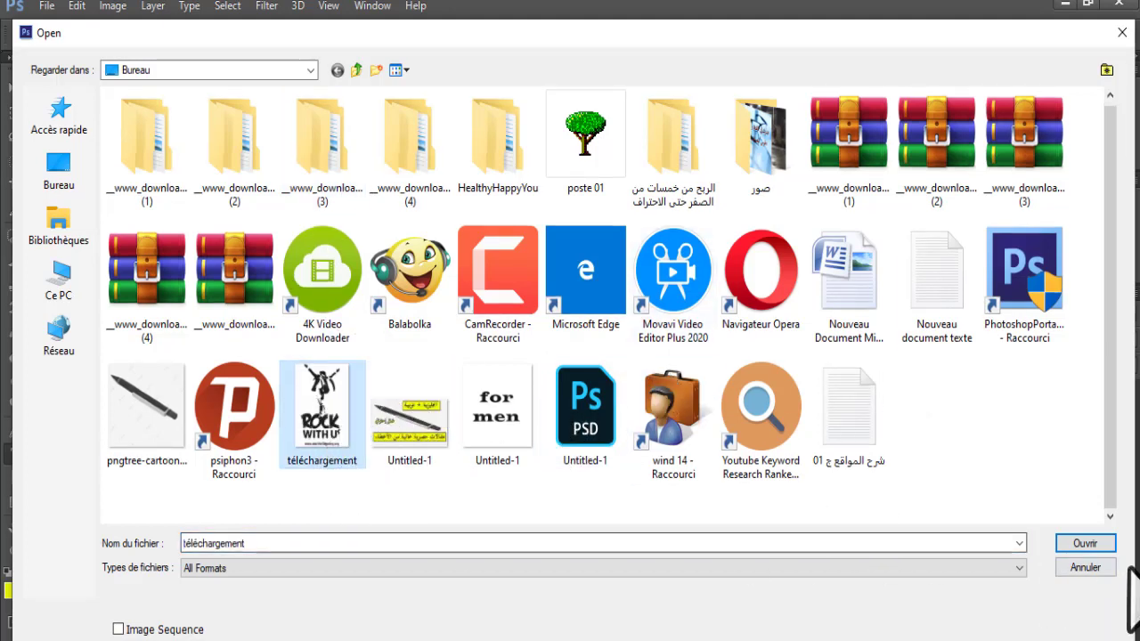
click(1087, 544)
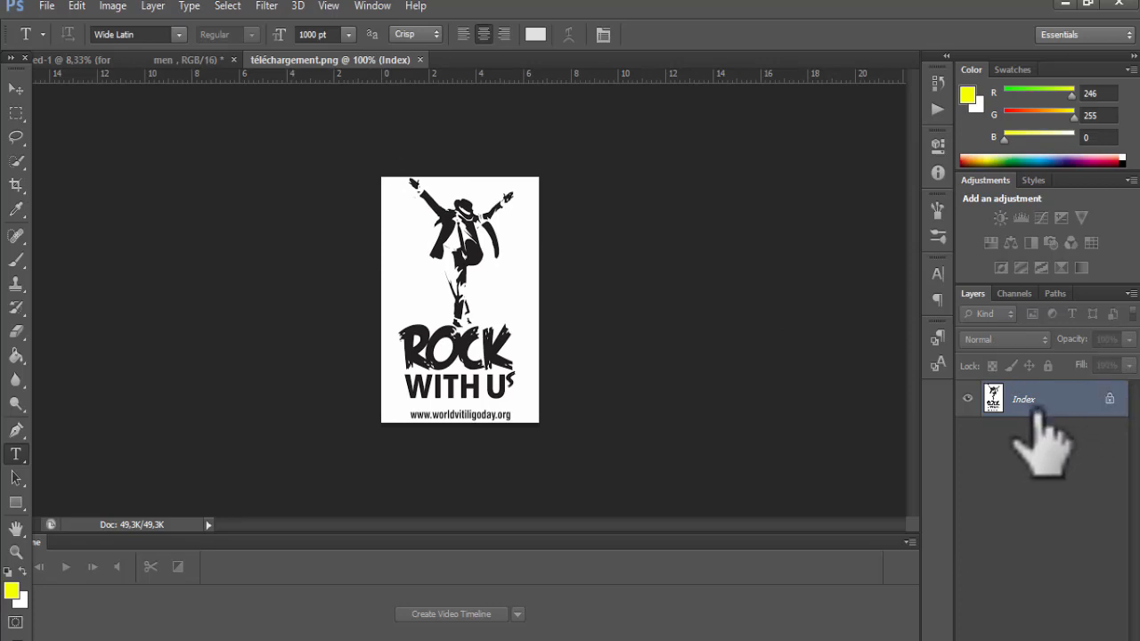
Step: Try to move the "Rock With Us" artwork from téléchargement.png into the "for men" document with the Move tool
drag(1034, 412, 158, 173)
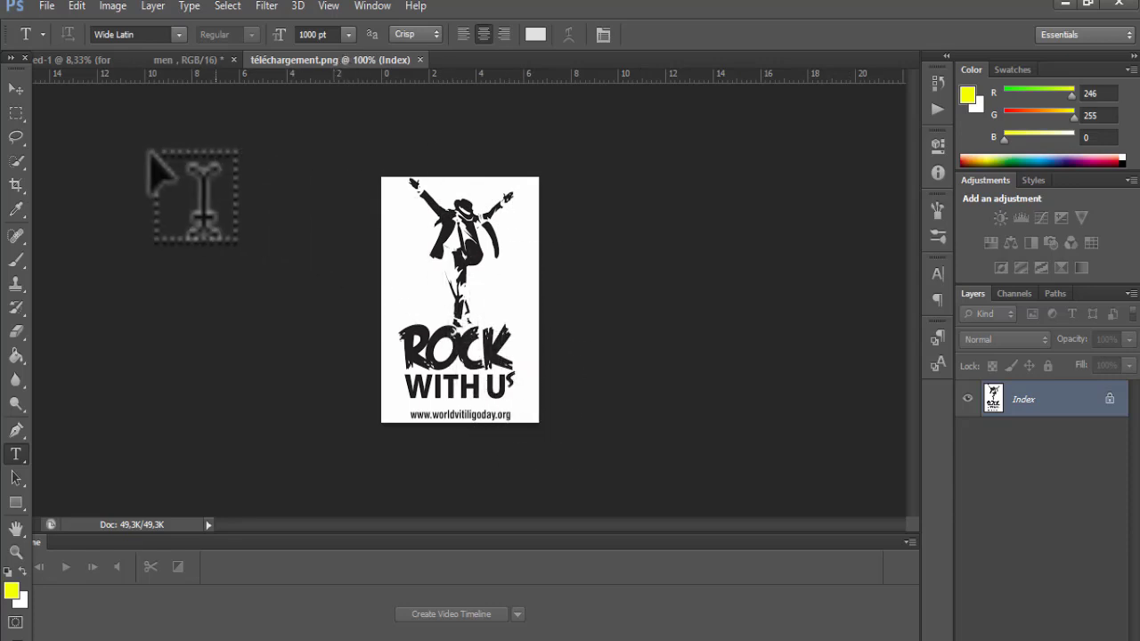
click(15, 88)
drag(508, 361, 458, 173)
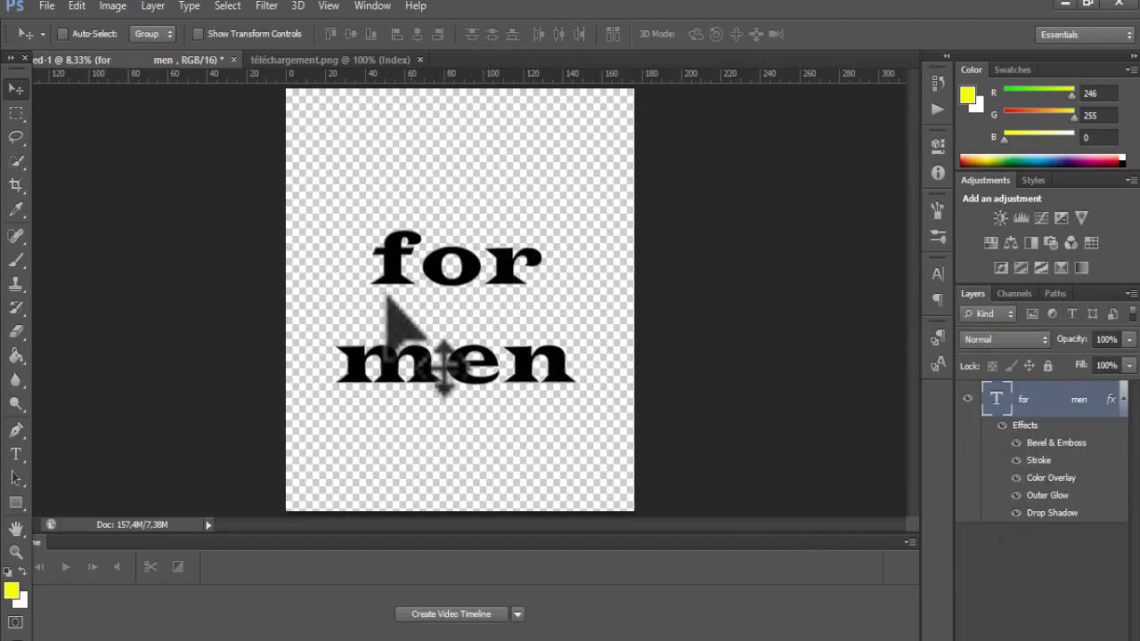
click(377, 59)
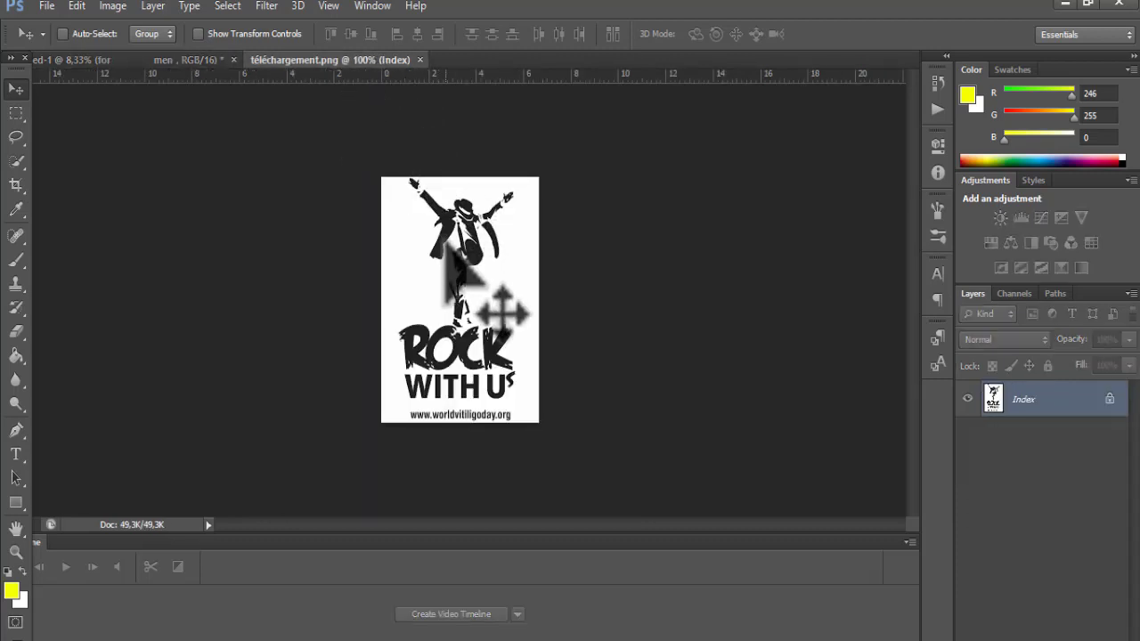
drag(499, 369, 368, 223)
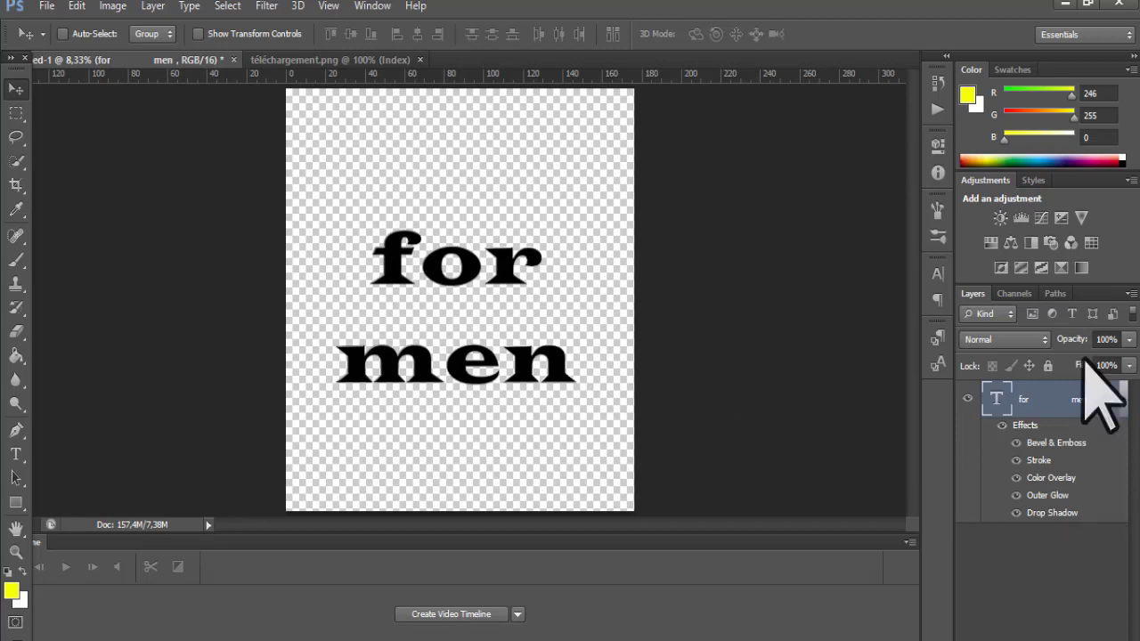
click(274, 60)
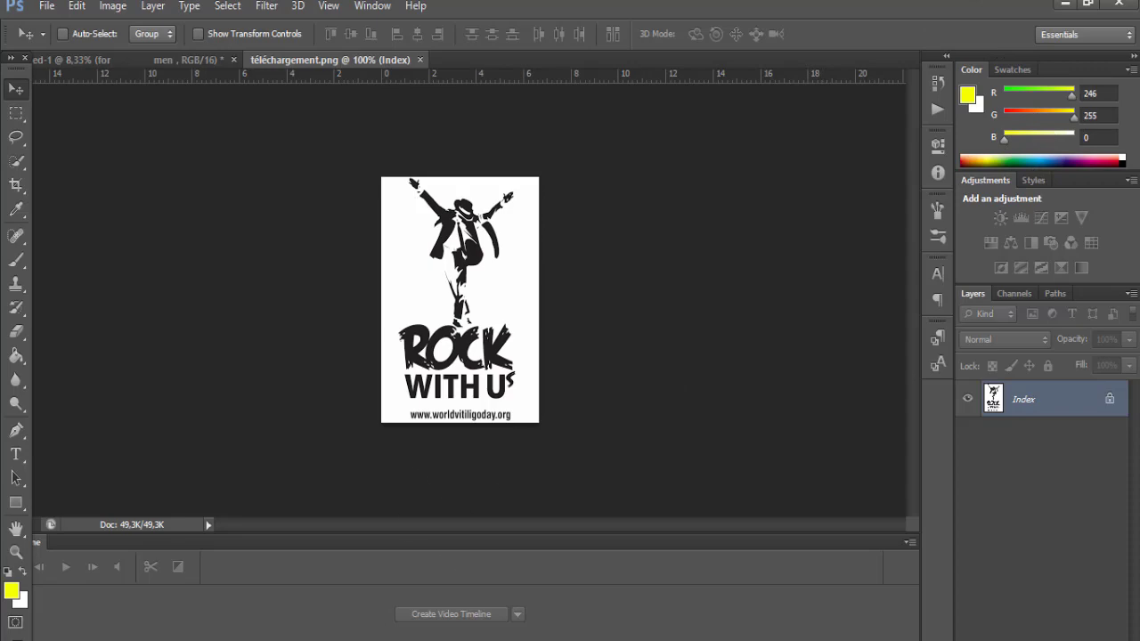
Step: Switch to Chrome and save the mouse-face image from threadless.com to the desktop as a PNG named images
mouse_move(554, 640)
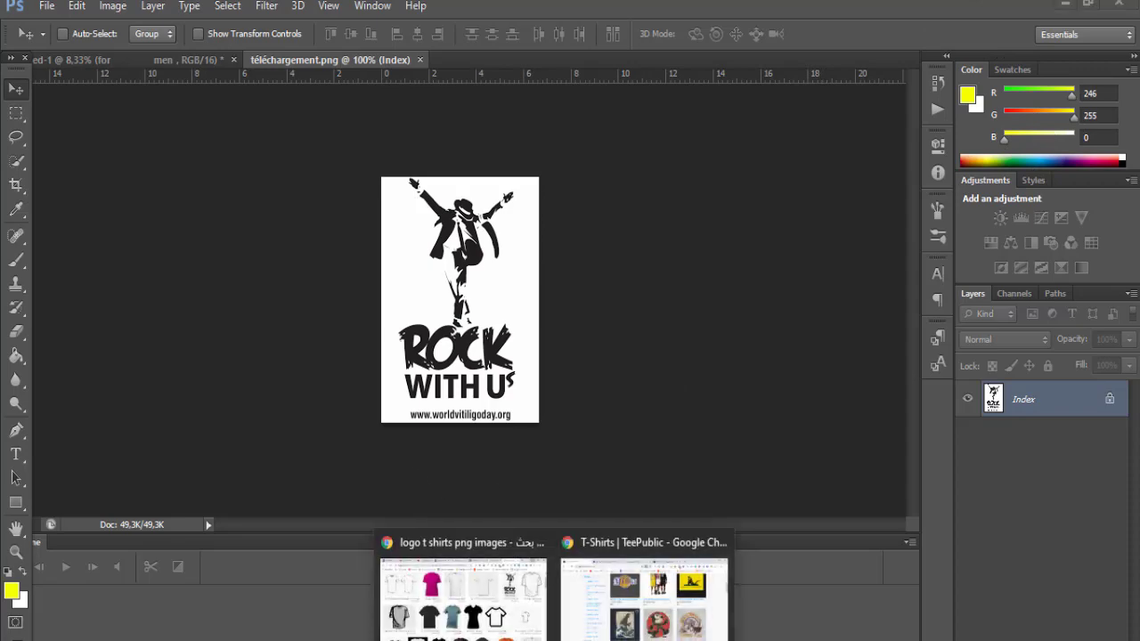
click(533, 615)
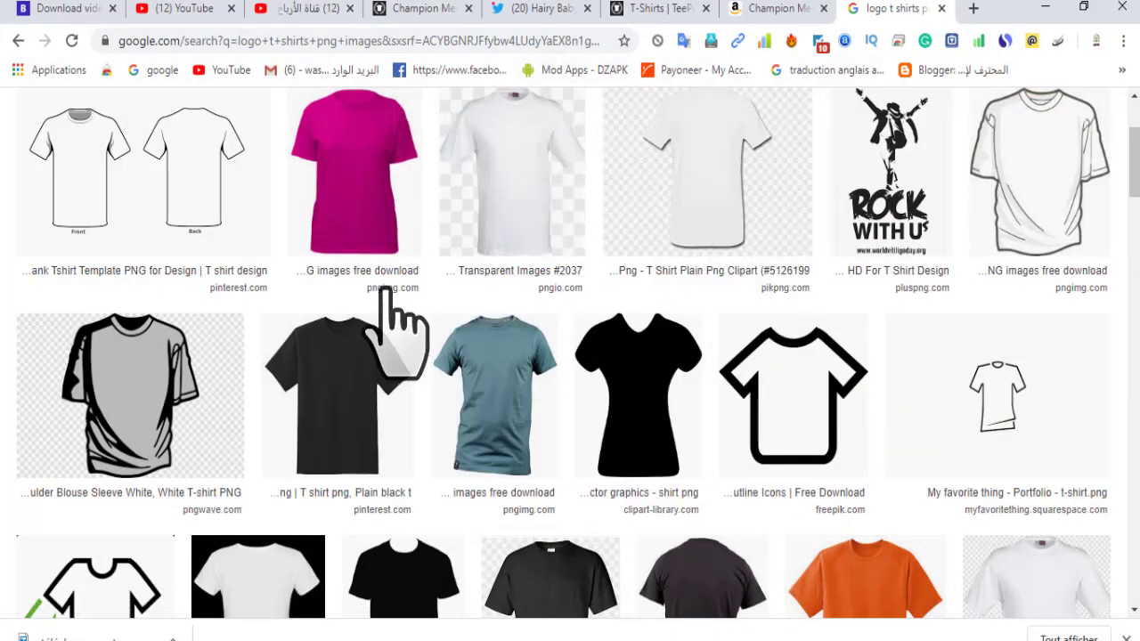
scroll(418, 357, down, 6)
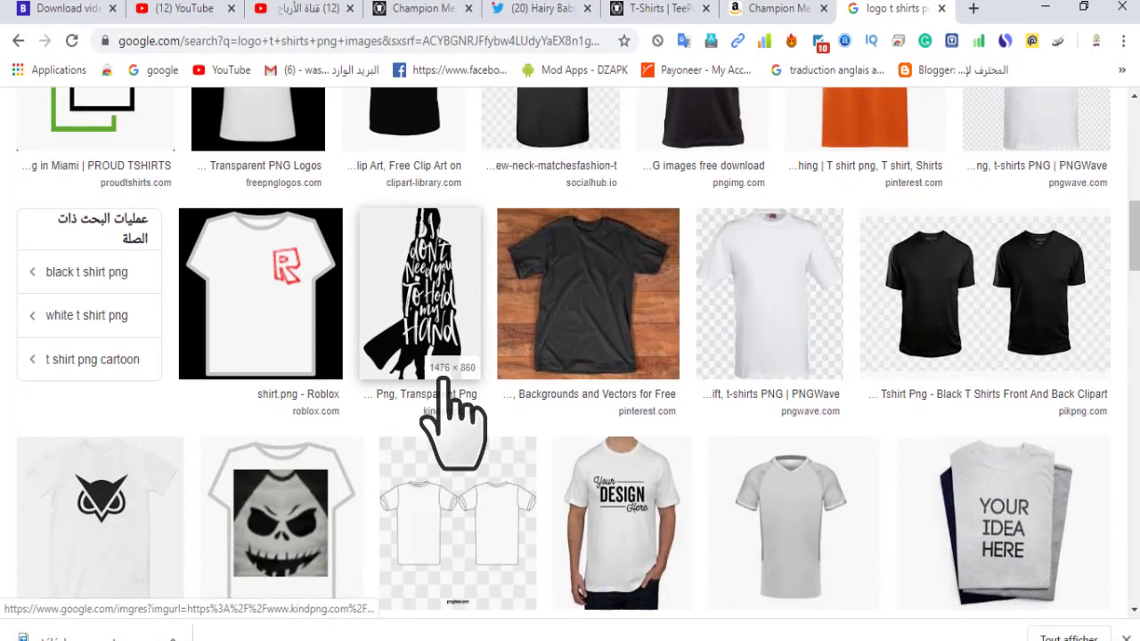
scroll(481, 392, down, 2)
scroll(461, 374, down, 1)
scroll(458, 374, down, 1)
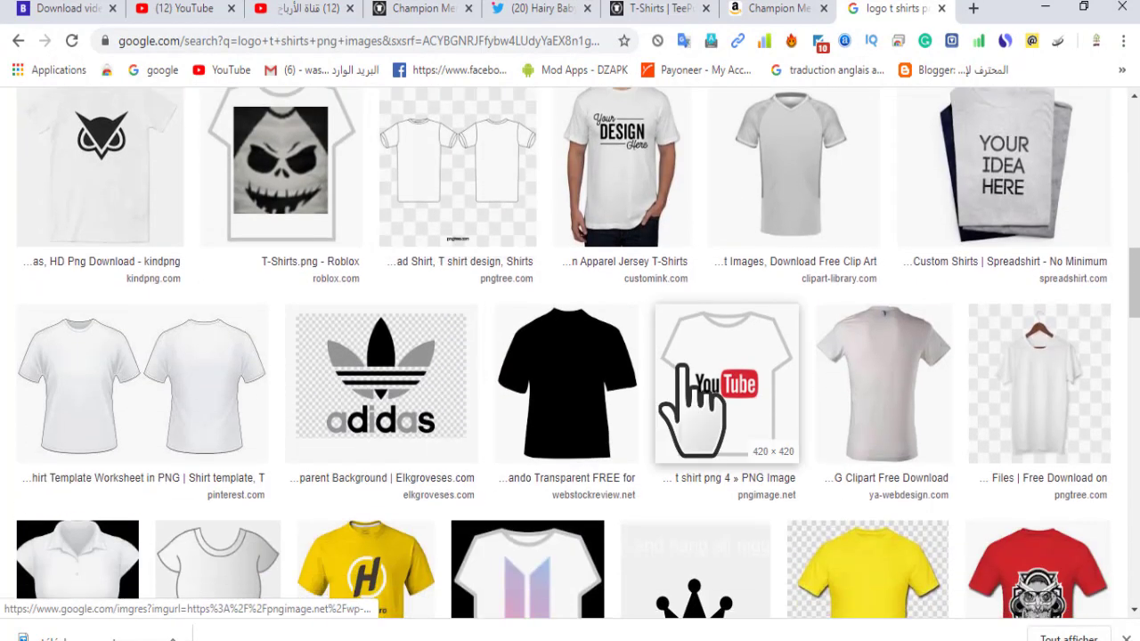
scroll(390, 390, down, 2)
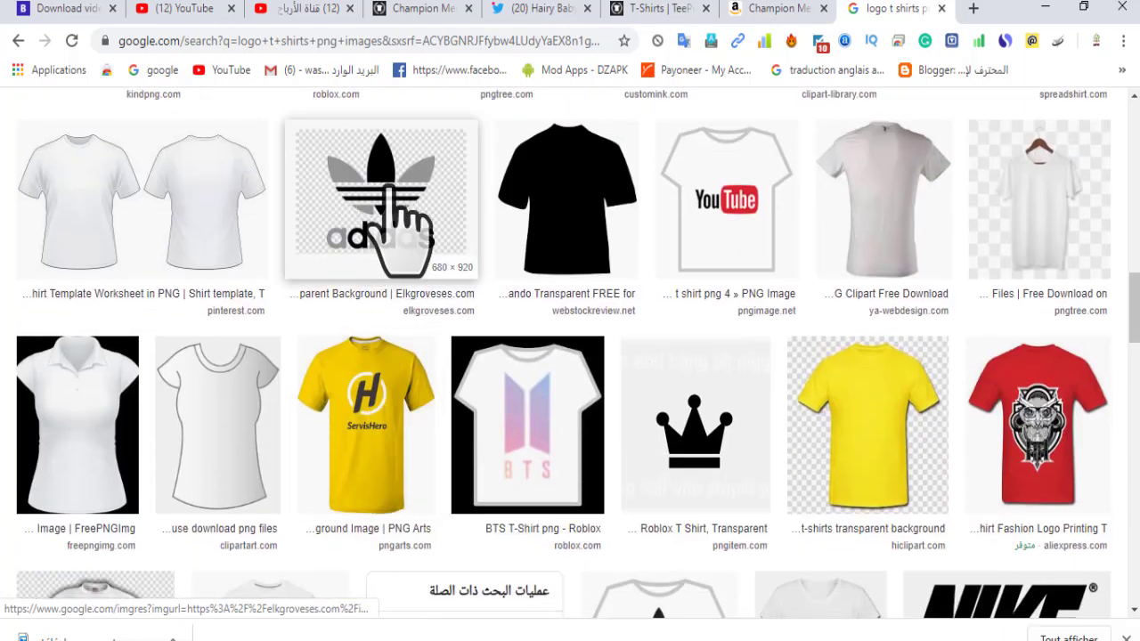
scroll(535, 392, down, 1)
scroll(673, 330, down, 8)
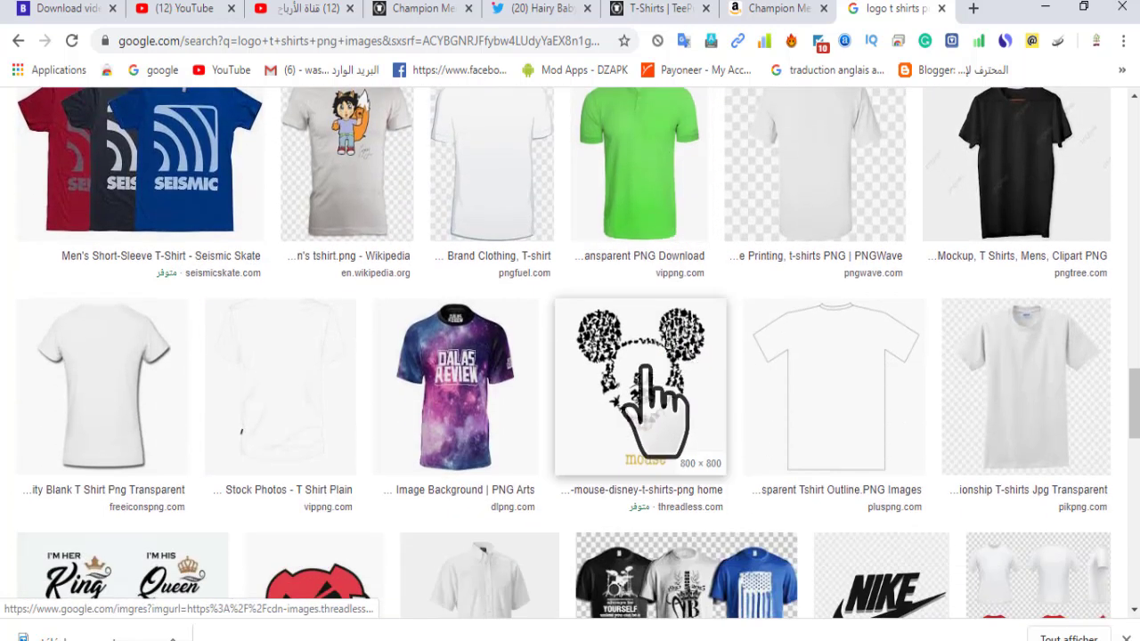
click(668, 401)
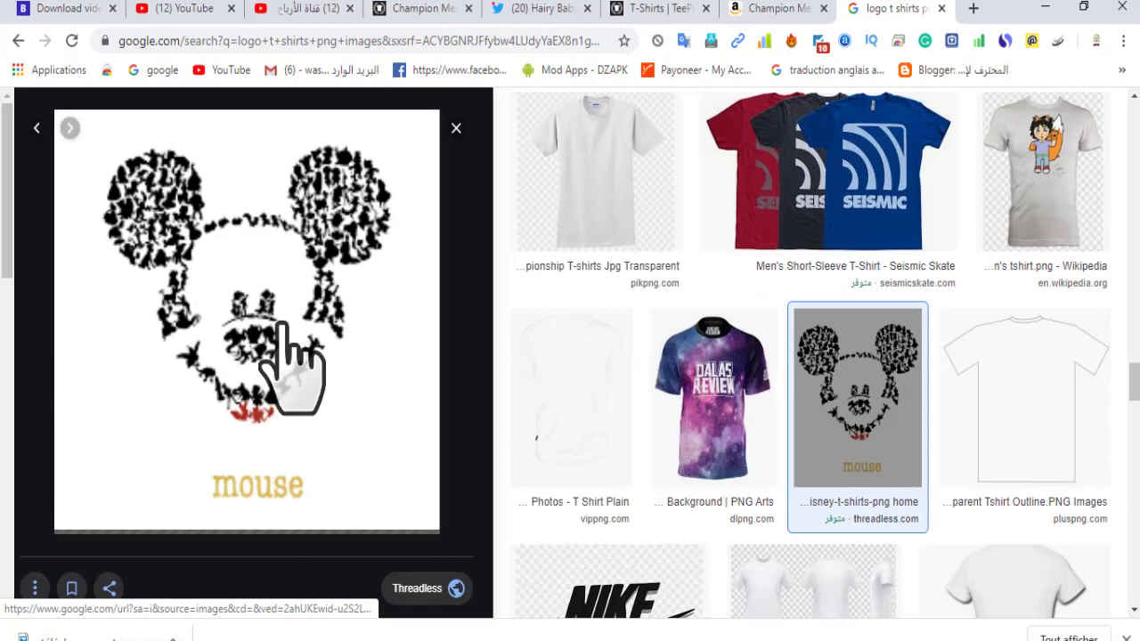
right_click(257, 282)
click(352, 472)
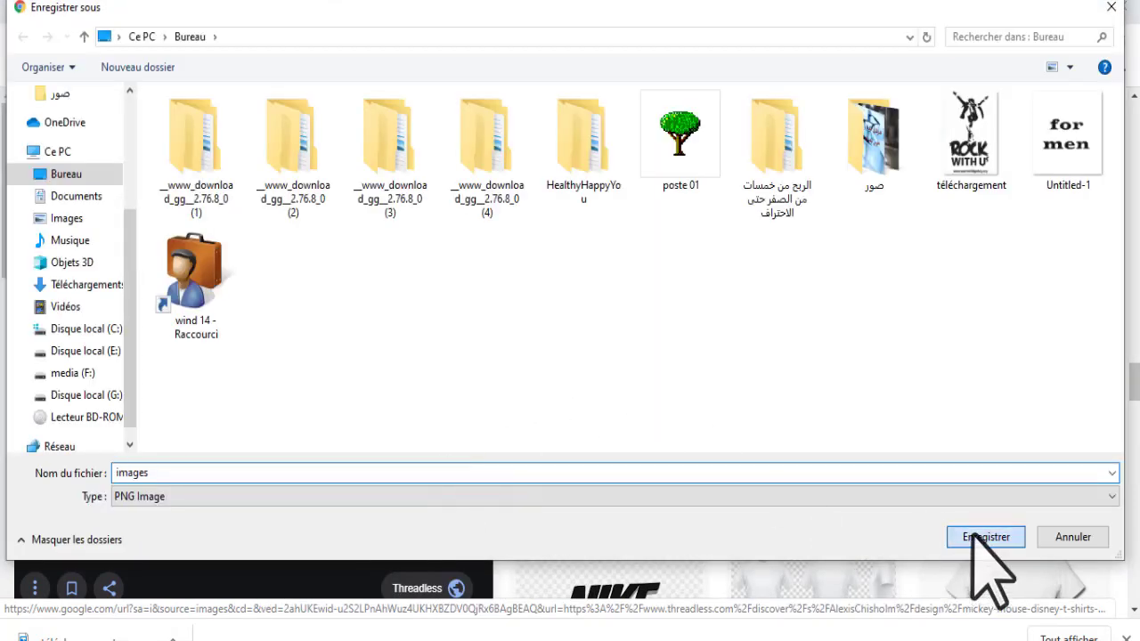
click(987, 537)
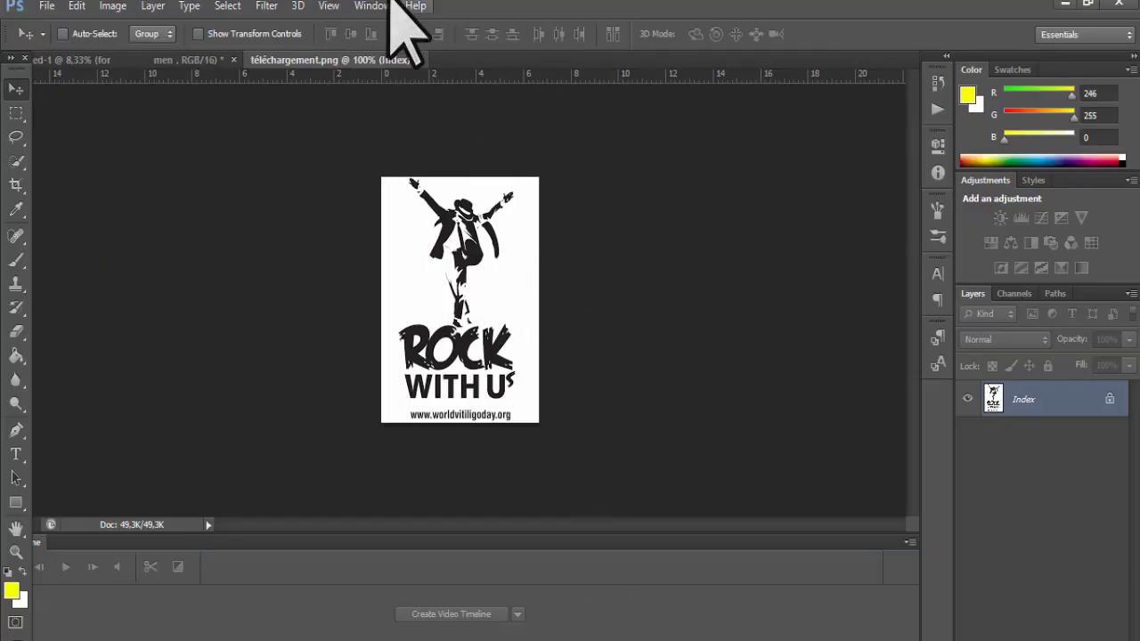
Step: Switch to Photoshop, close téléchargement.png, and open and close images.png from the desktop
click(420, 60)
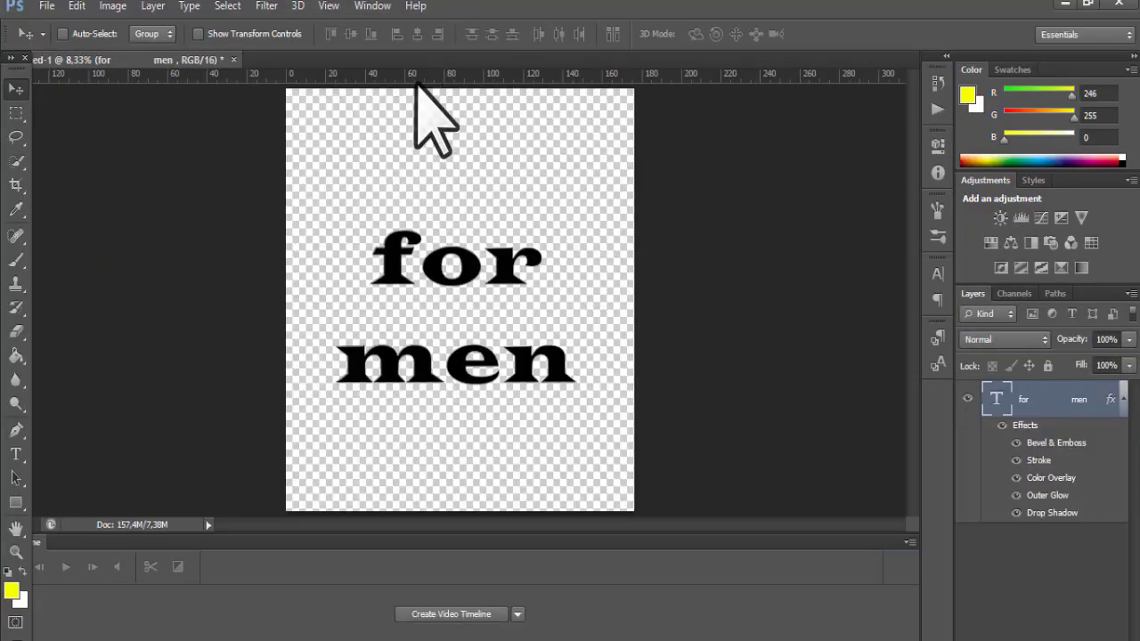
click(46, 6)
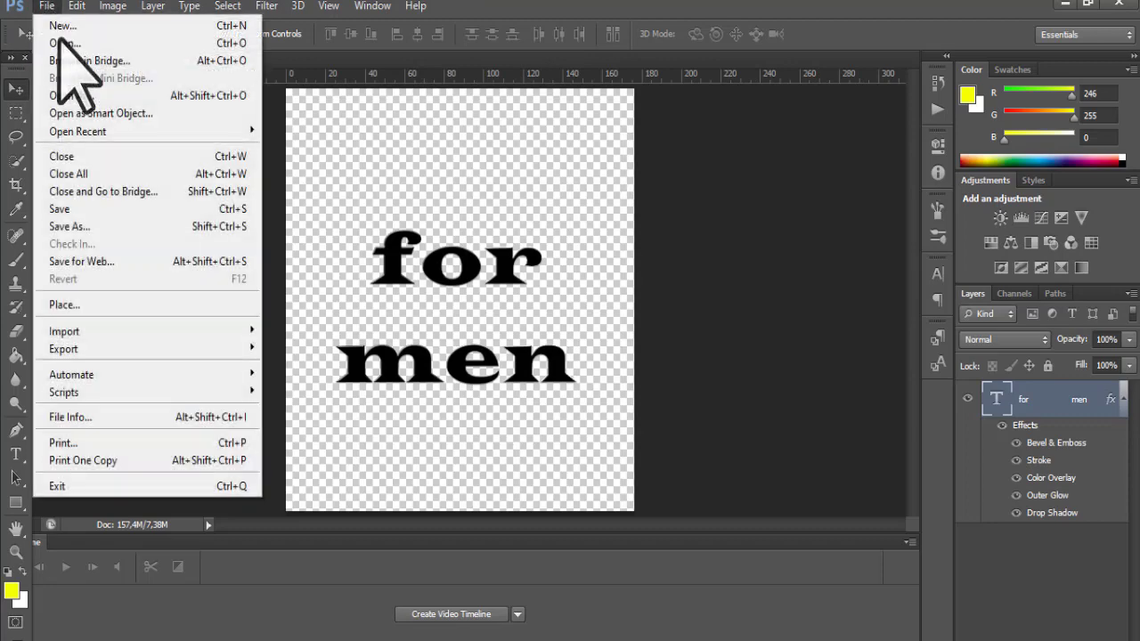
click(63, 41)
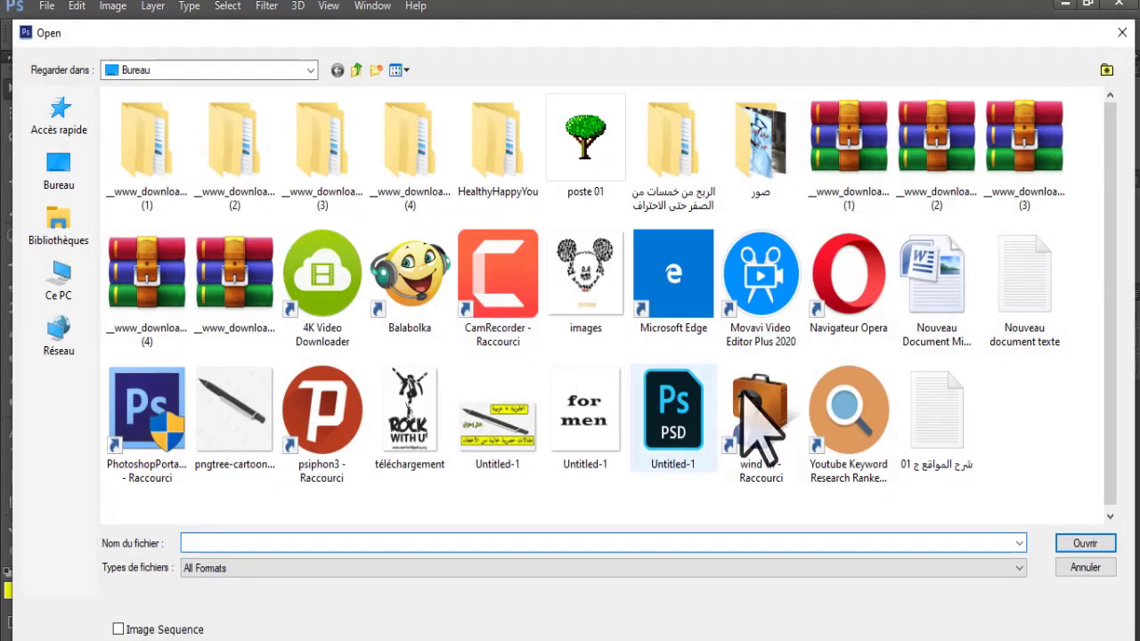
click(577, 283)
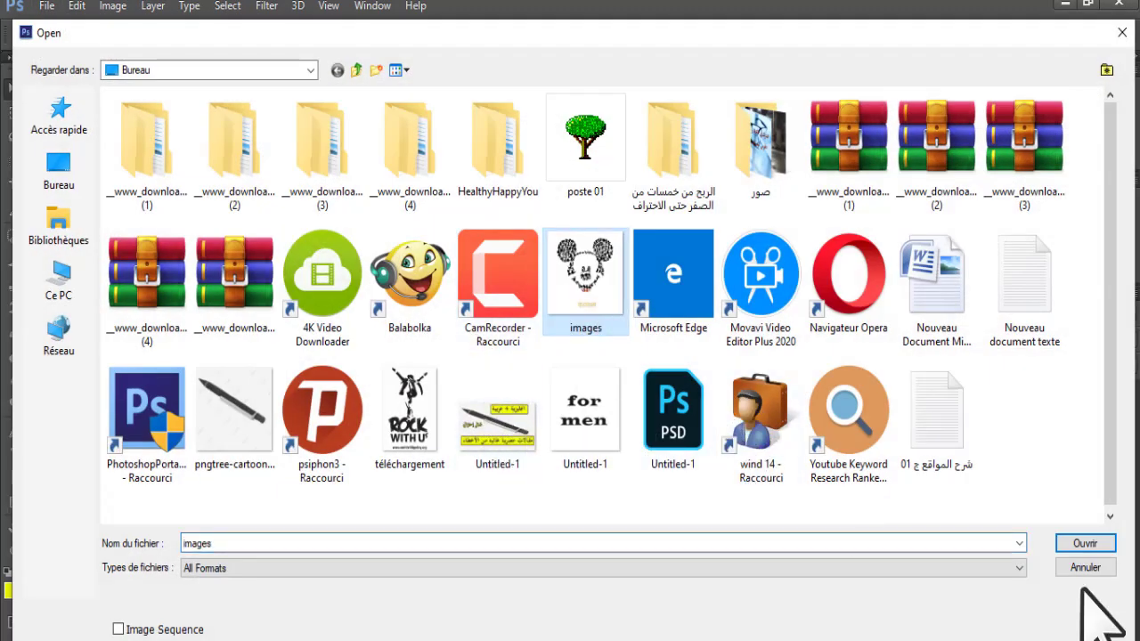
click(1087, 545)
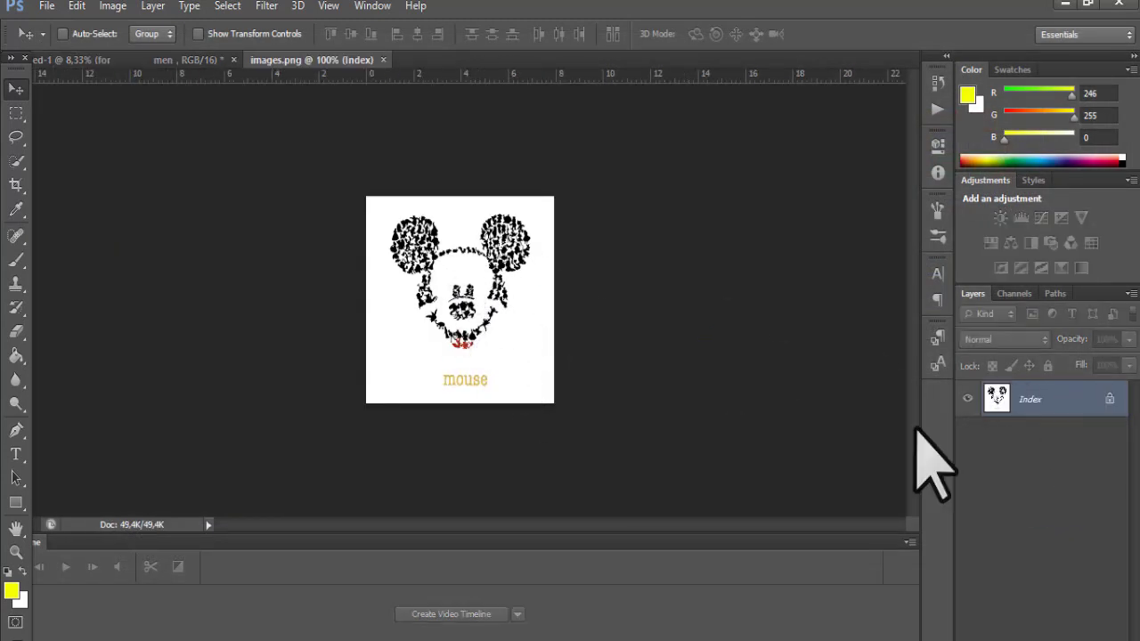
click(384, 60)
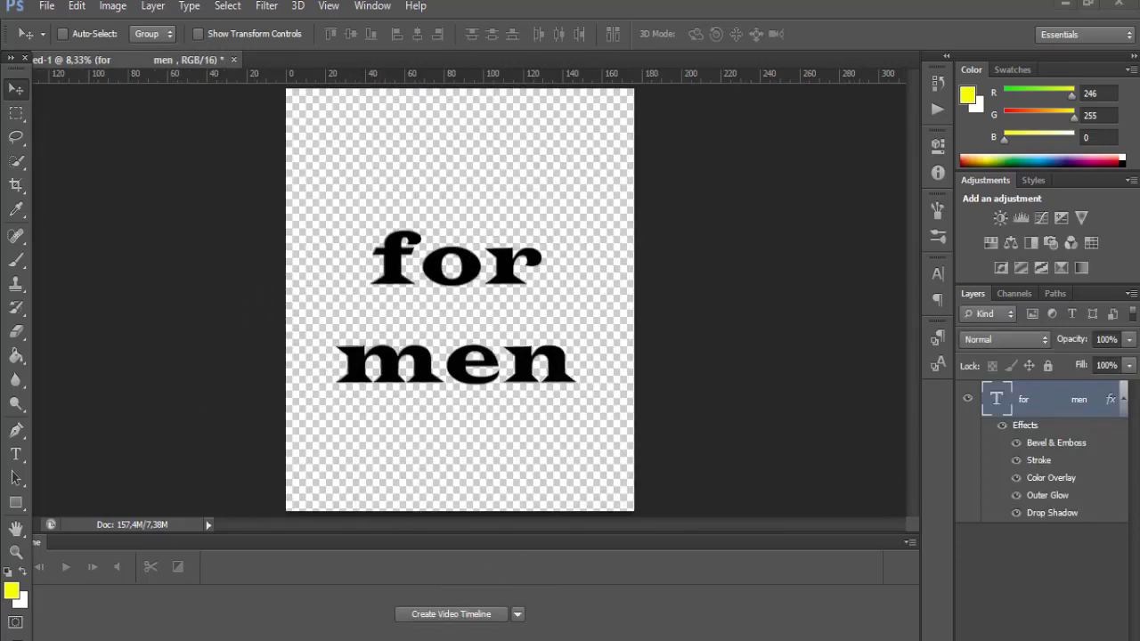
Step: Return to the Google image results in Chrome, close the image preview, and filter usage rights to images labeled for reuse with modification
click(486, 606)
click(456, 129)
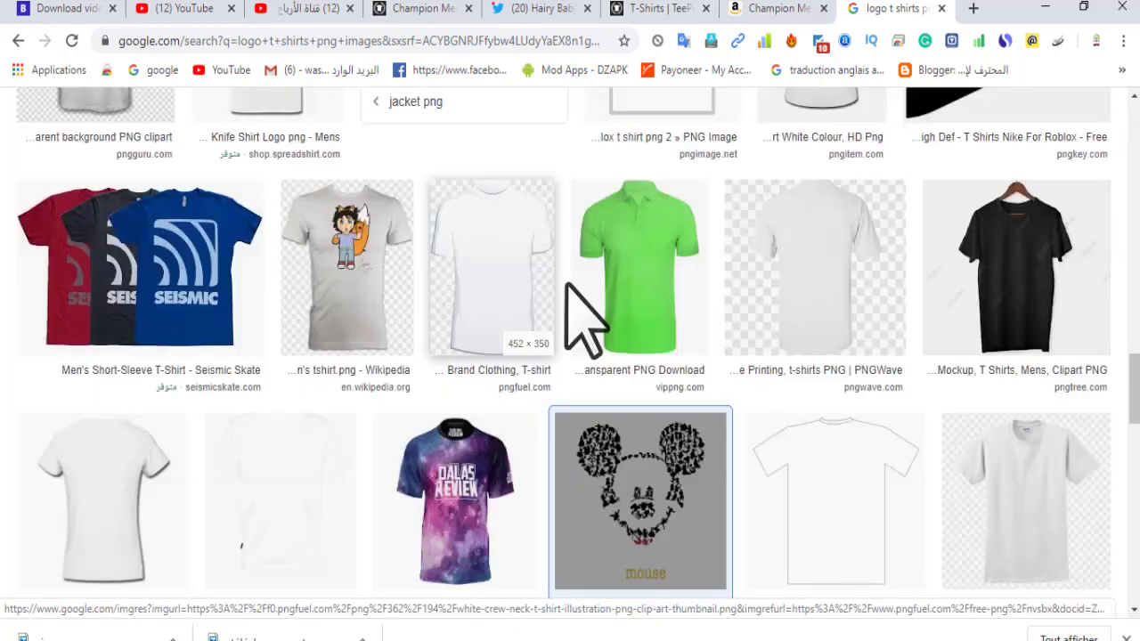
scroll(601, 387, down, 3)
scroll(608, 418, down, 5)
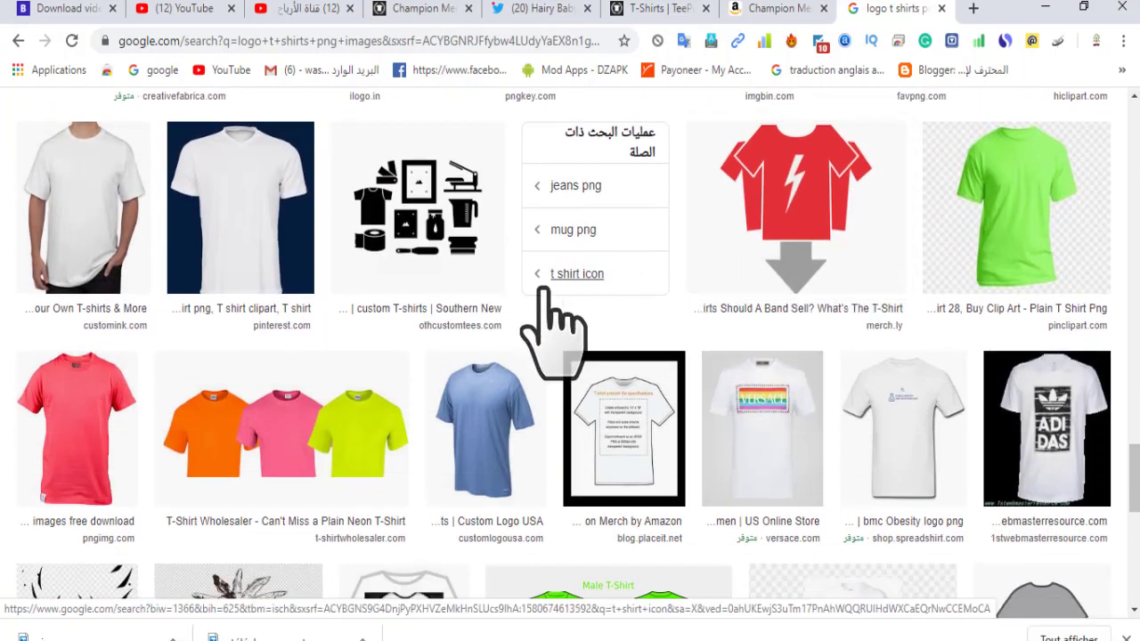
scroll(686, 383, up, 5)
scroll(721, 405, up, 15)
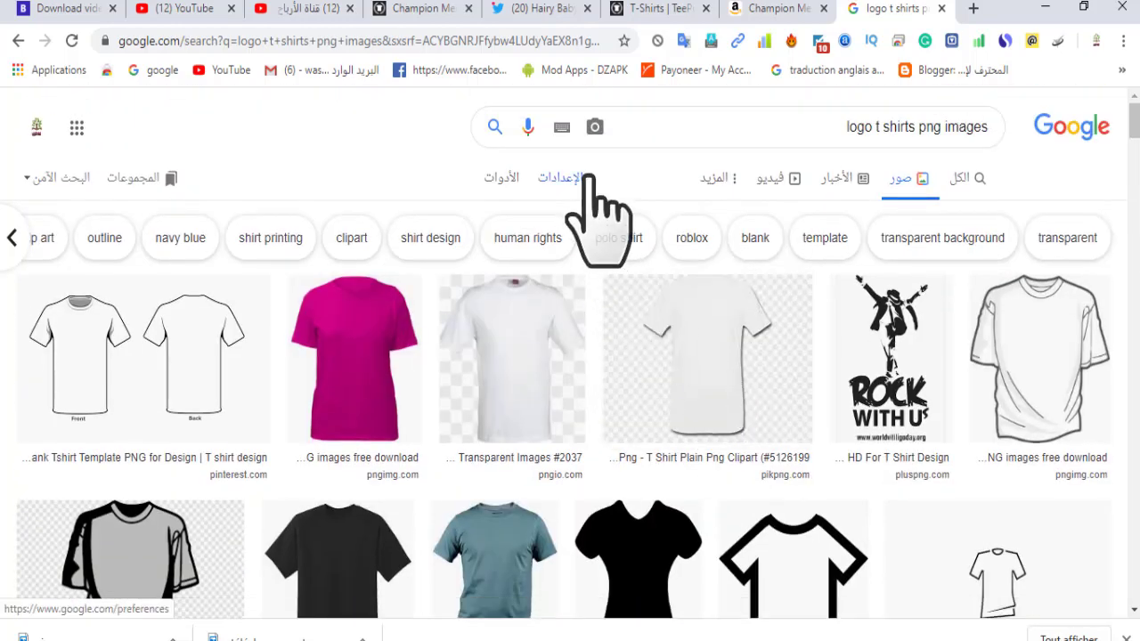
click(504, 178)
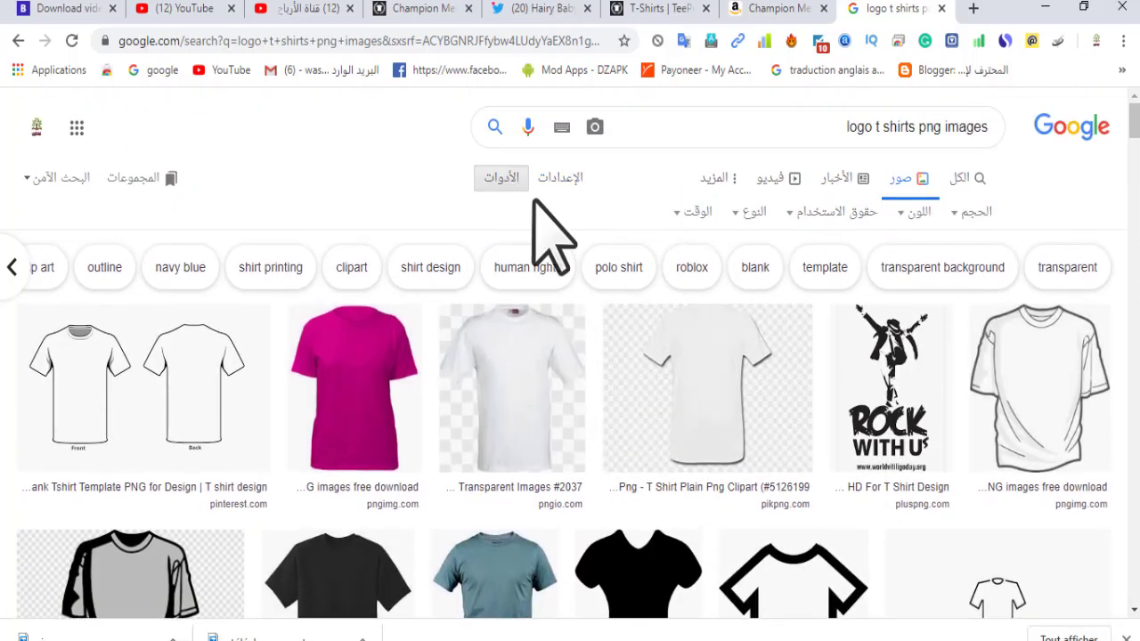
click(795, 214)
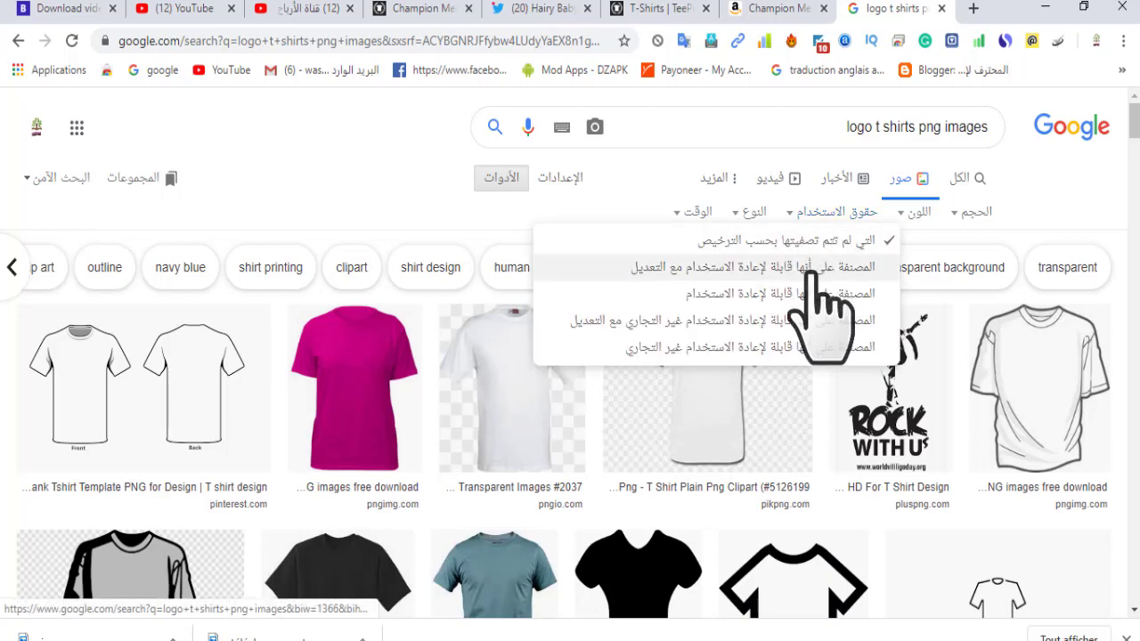
click(748, 267)
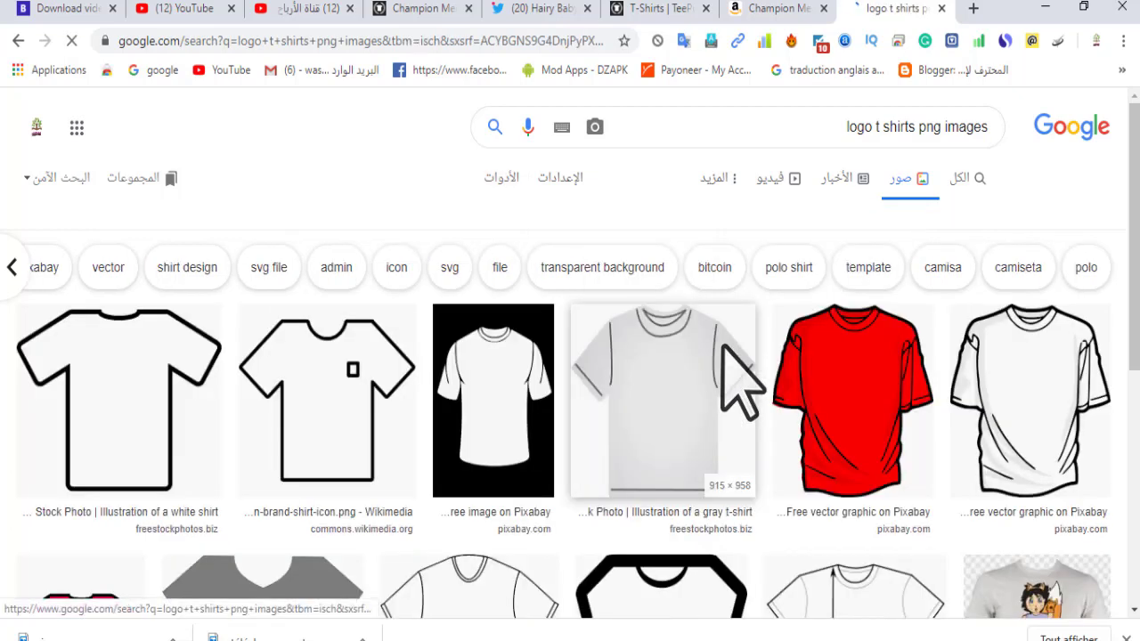
Step: Save the "I Love Bitcoin" image from commons.wikimedia.org to the desktop as the PNG I_Love_Bitcoin_T-Shirt_Design_Vector_Based_PDF_File
scroll(708, 412, down, 10)
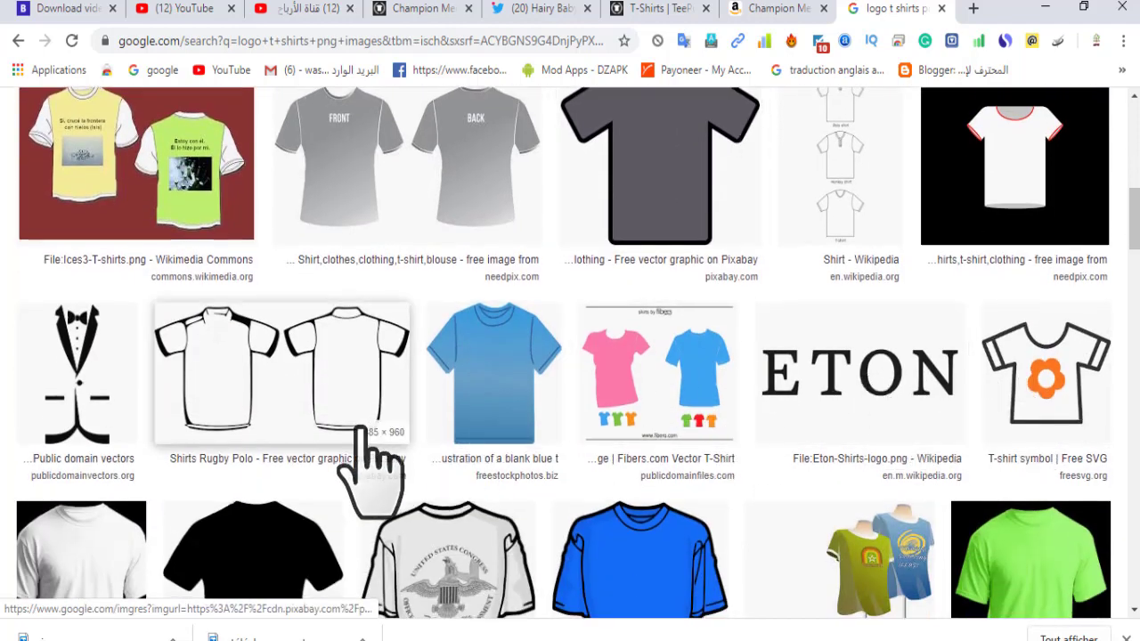
scroll(365, 432, down, 3)
scroll(374, 441, down, 3)
scroll(565, 410, down, 3)
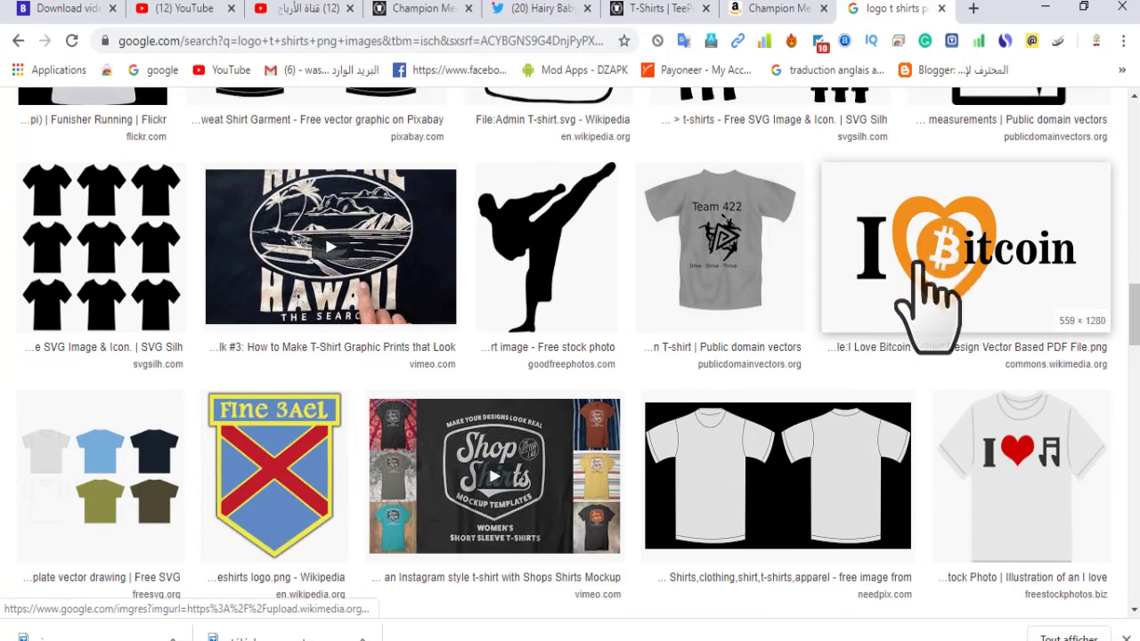
click(940, 254)
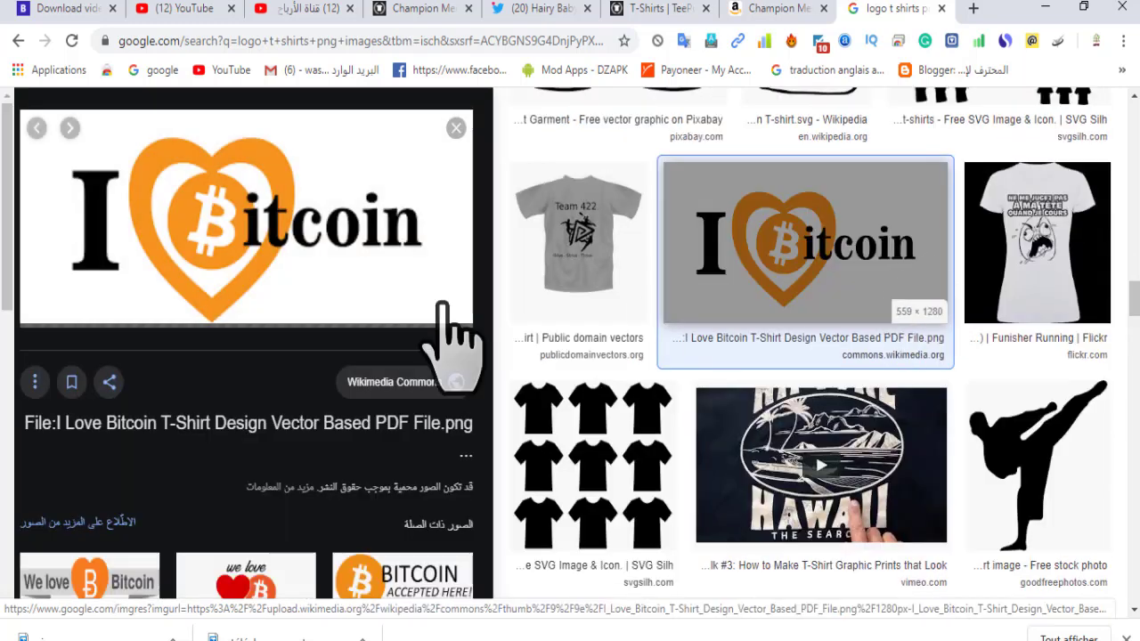
right_click(203, 218)
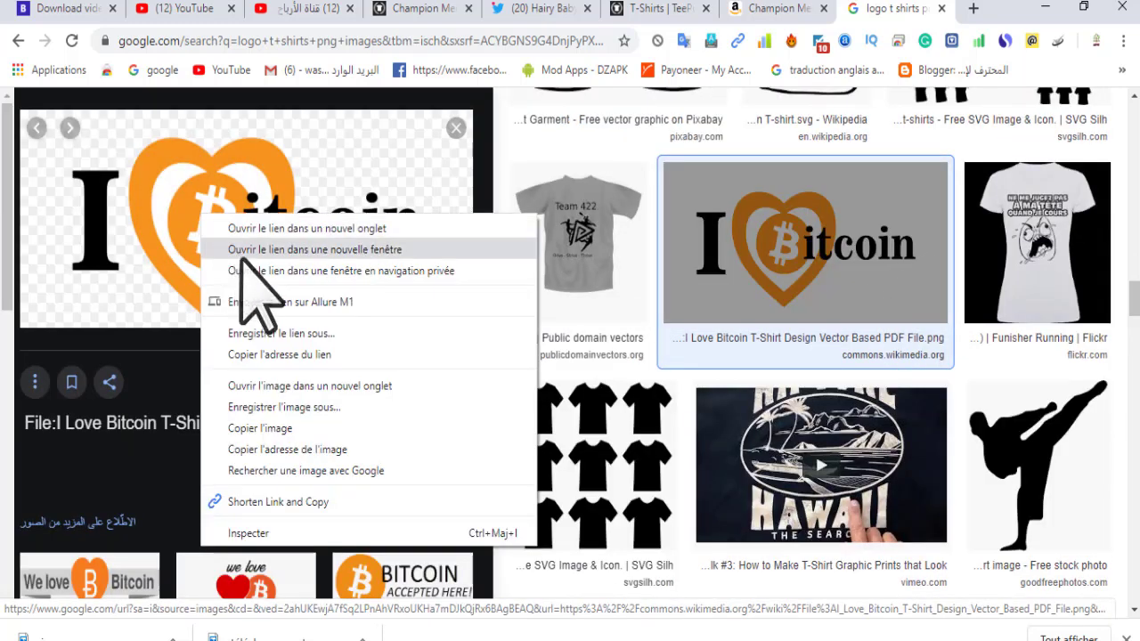
click(281, 407)
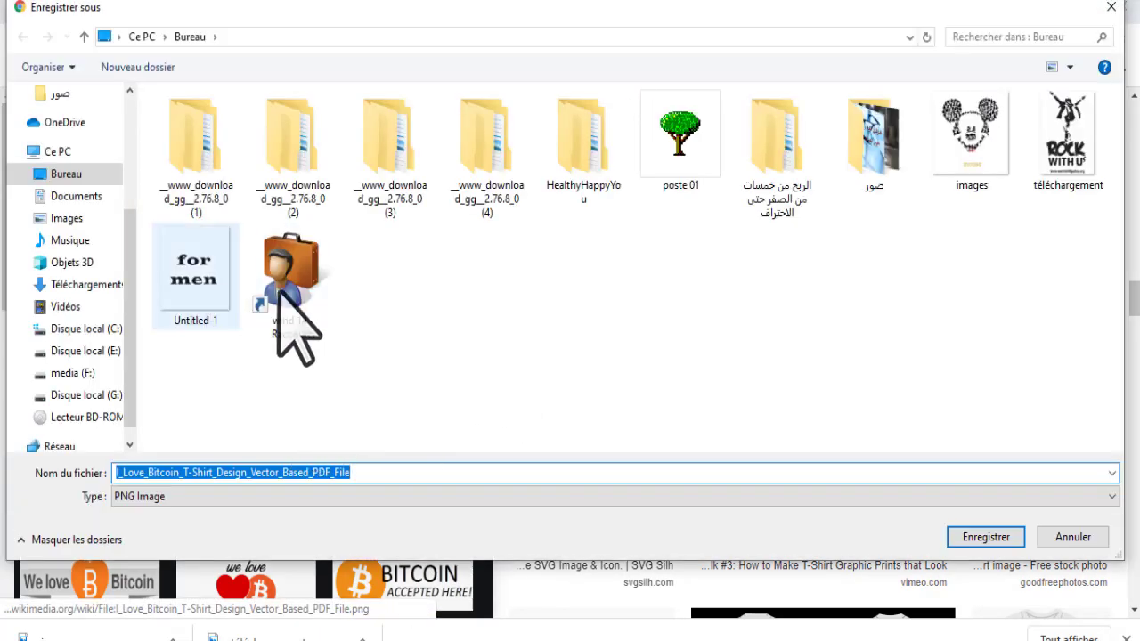
click(984, 537)
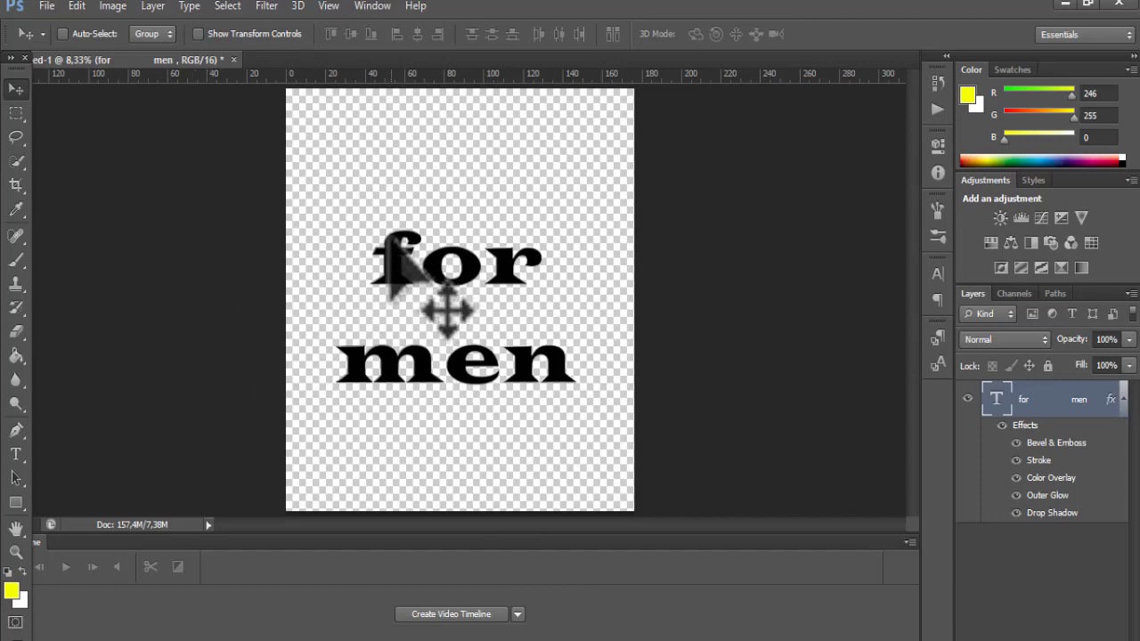
Step: In Photoshop, open the I_Love_Bitcoin PNG from the desktop and move its artwork into the "for men" document above the text
click(44, 7)
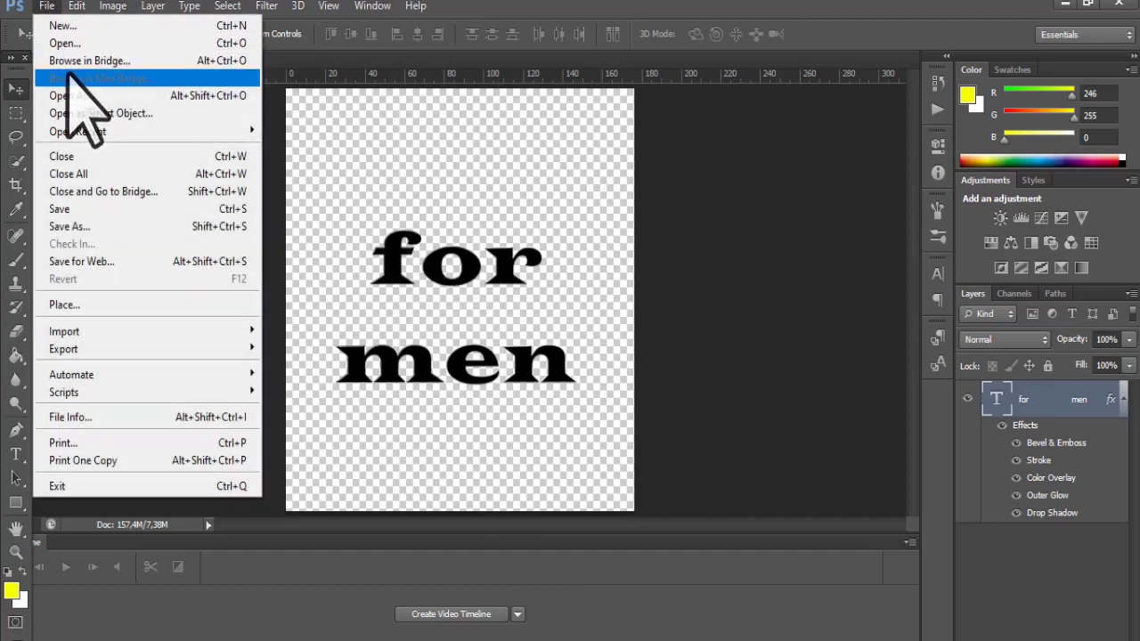
click(62, 41)
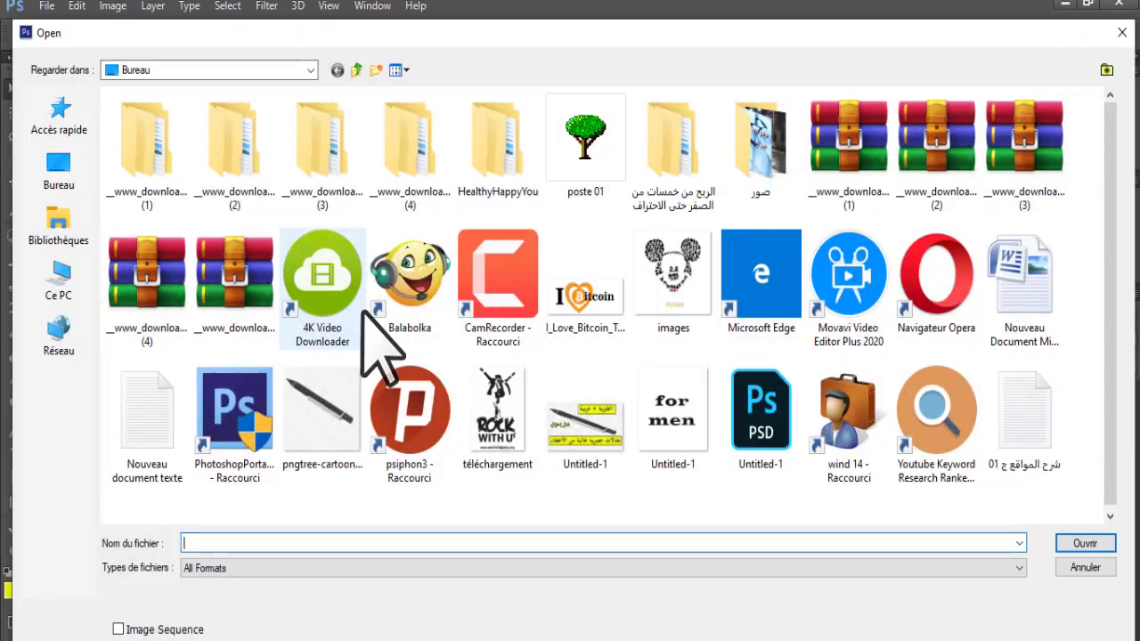
click(598, 283)
click(1080, 544)
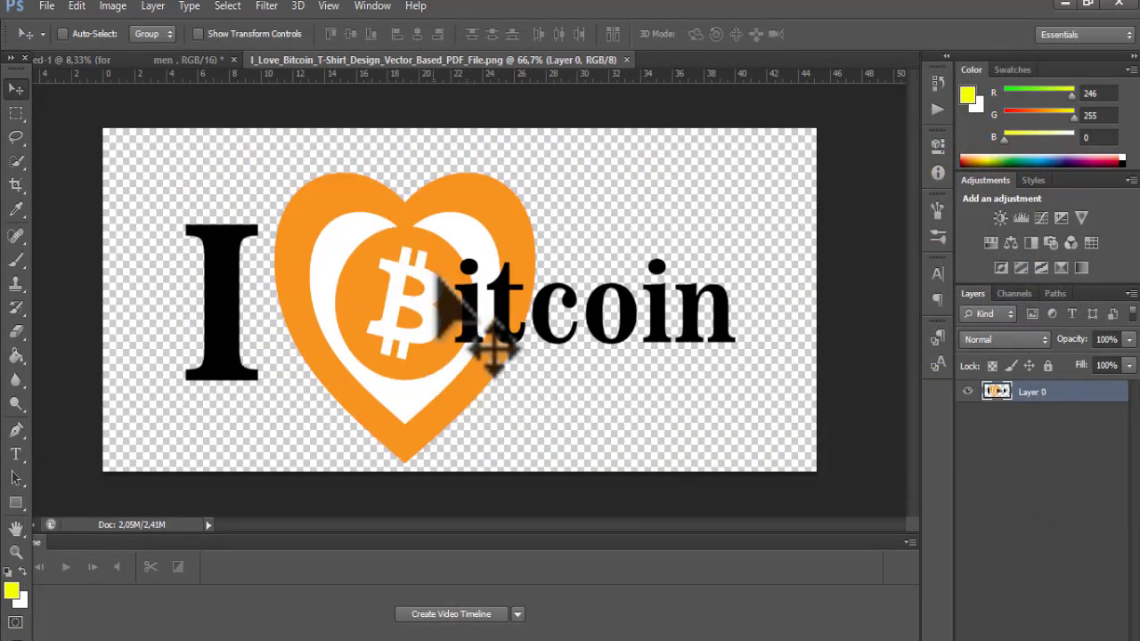
drag(470, 318, 415, 166)
click(554, 272)
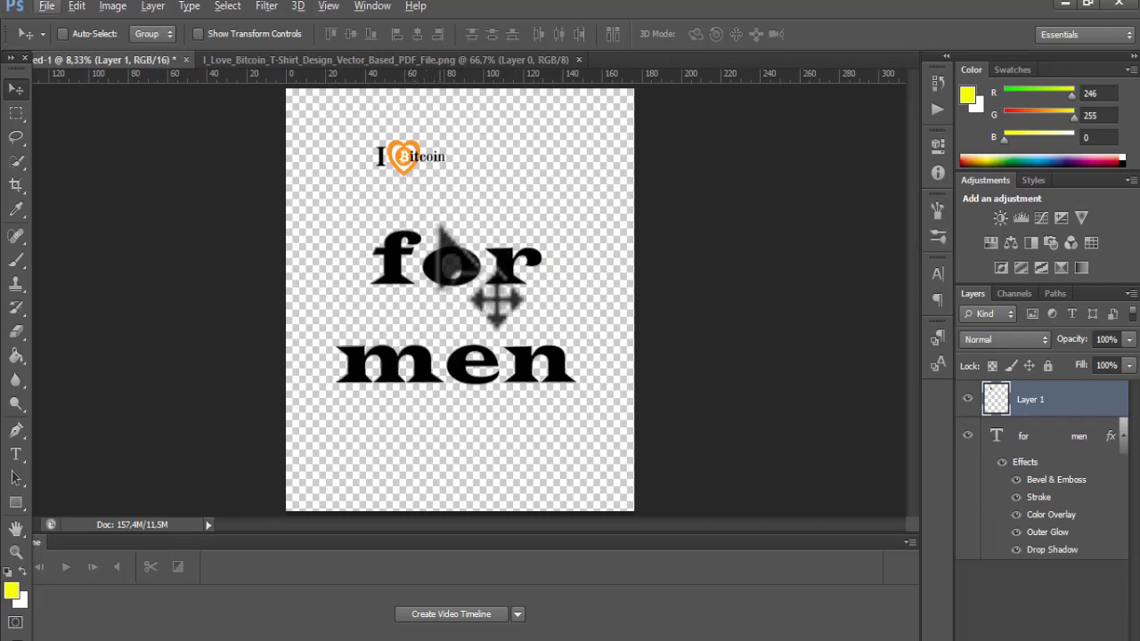
Step: Scale the Bitcoin artwork proportionally to about 358% above the text with Free Transform and select the "for men" text layer
key(ctrl+t)
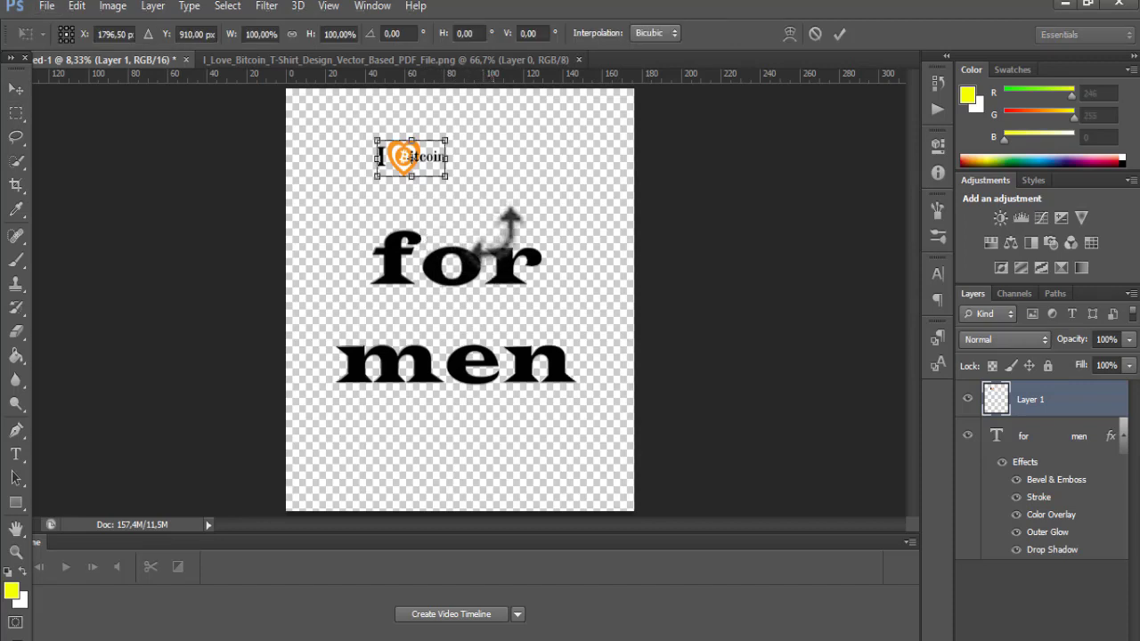
drag(450, 178, 535, 224)
drag(450, 178, 469, 218)
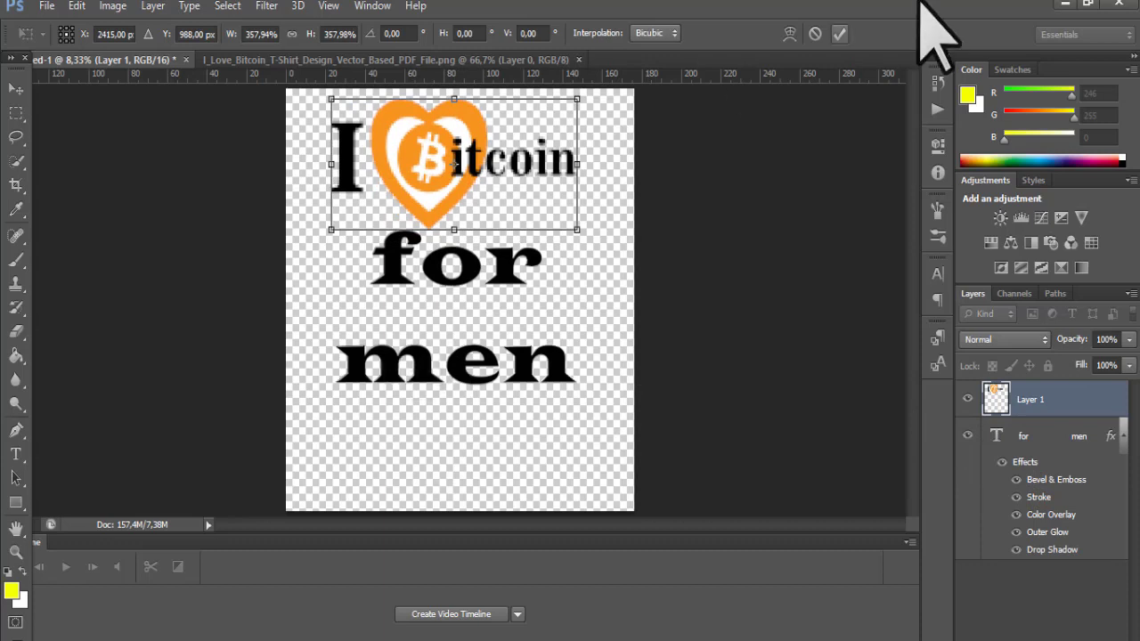
click(839, 34)
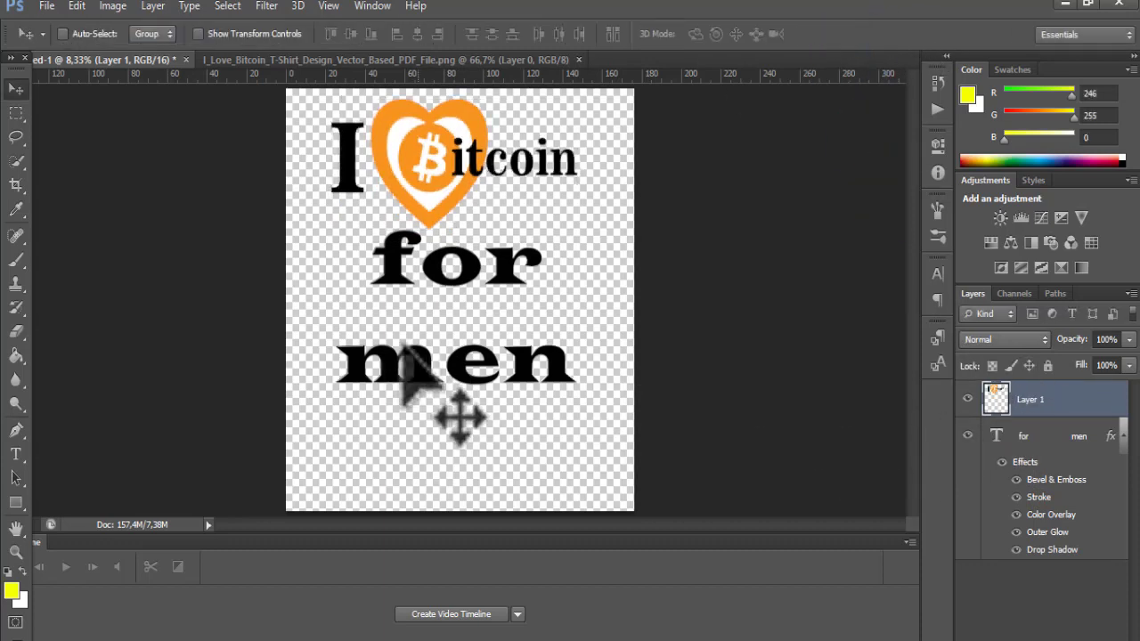
click(1015, 445)
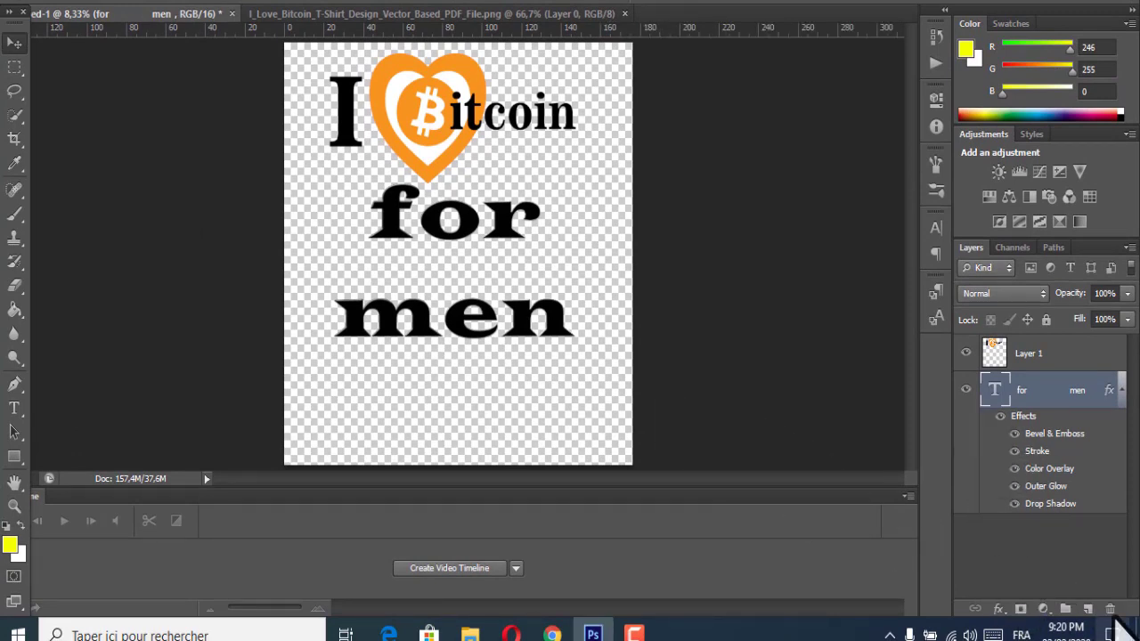
Step: Delete the "for men" text layer and move the Bitcoin artwork down towards the middle of the canvas
drag(1118, 615, 1110, 610)
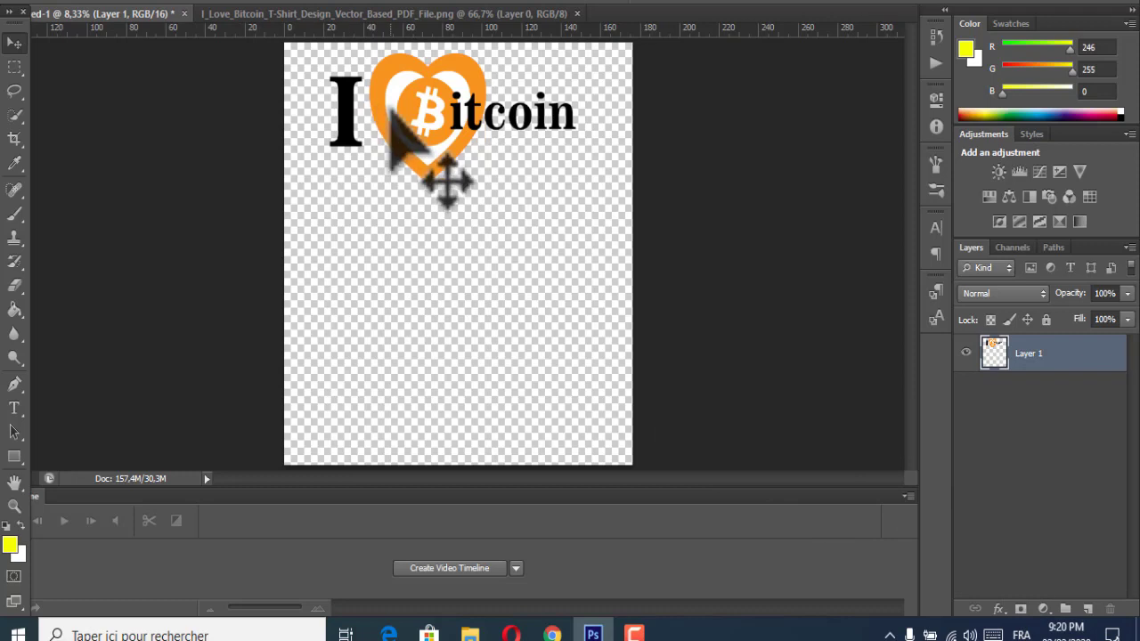
drag(402, 163, 385, 242)
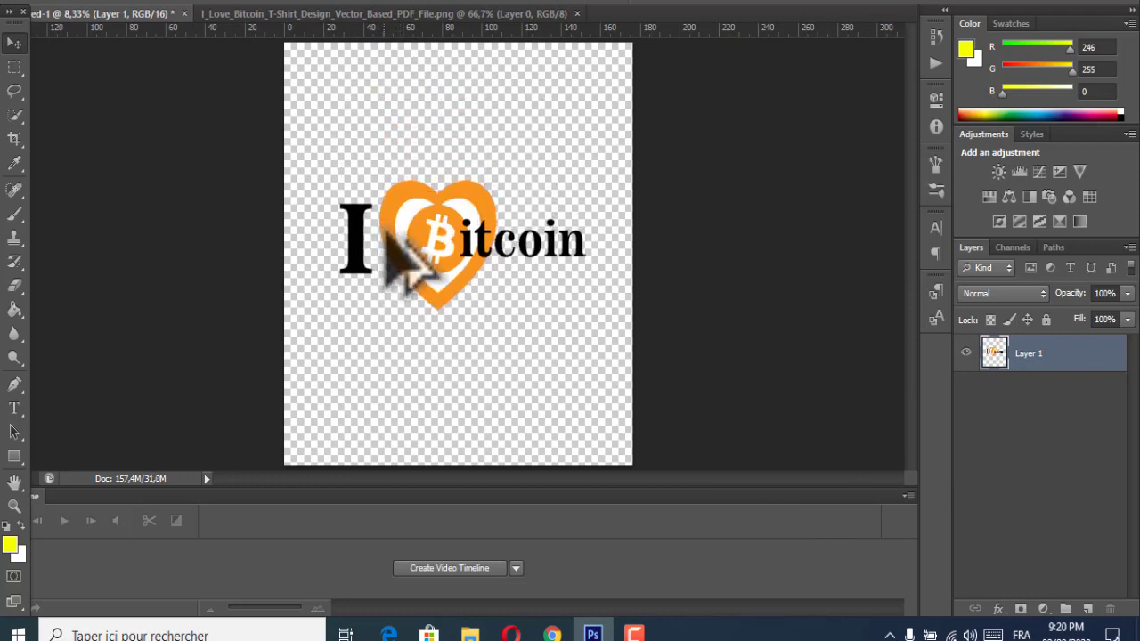
key(alt+shift)
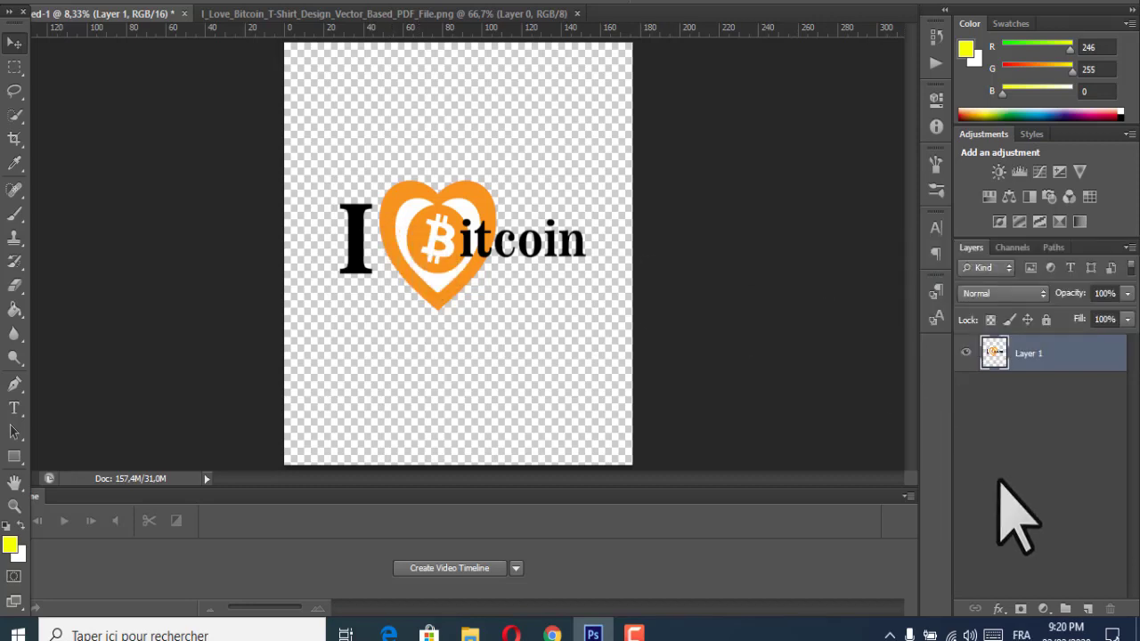
click(1017, 522)
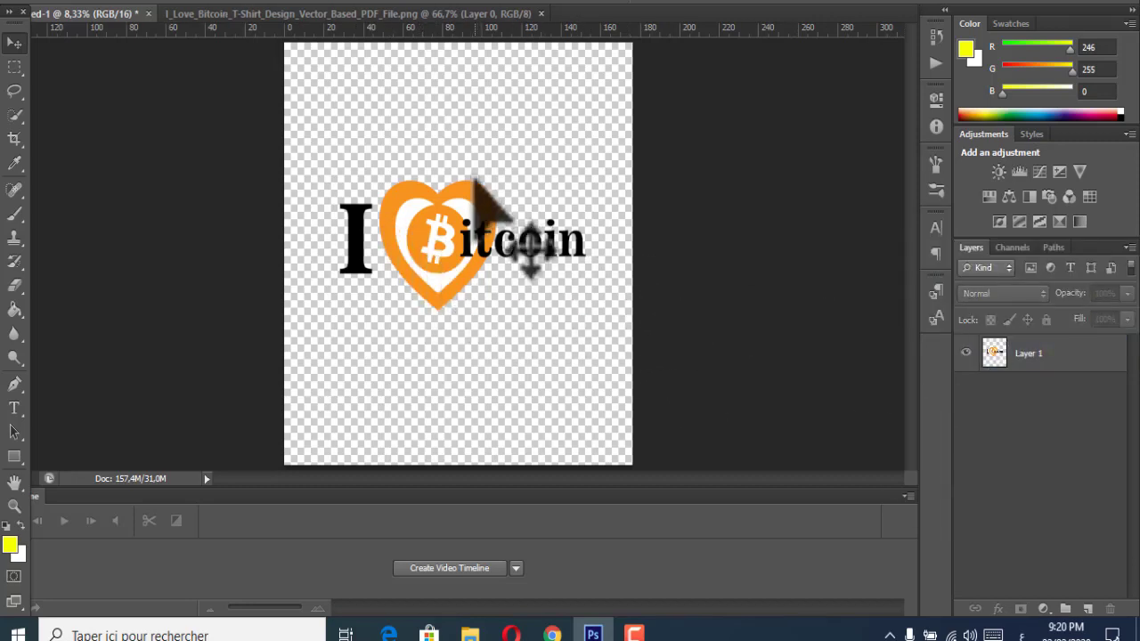
Step: Enlarge the Bitcoin artwork on Layer 1 proportionally with Free Transform until it spans nearly the full canvas width
click(1040, 351)
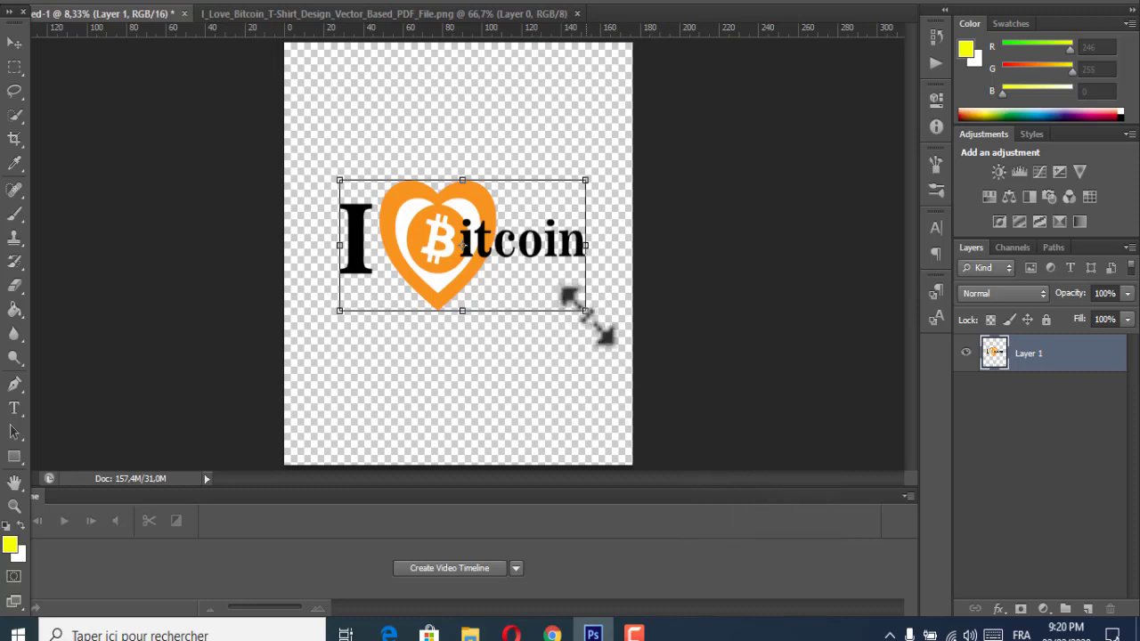
drag(585, 312, 616, 364)
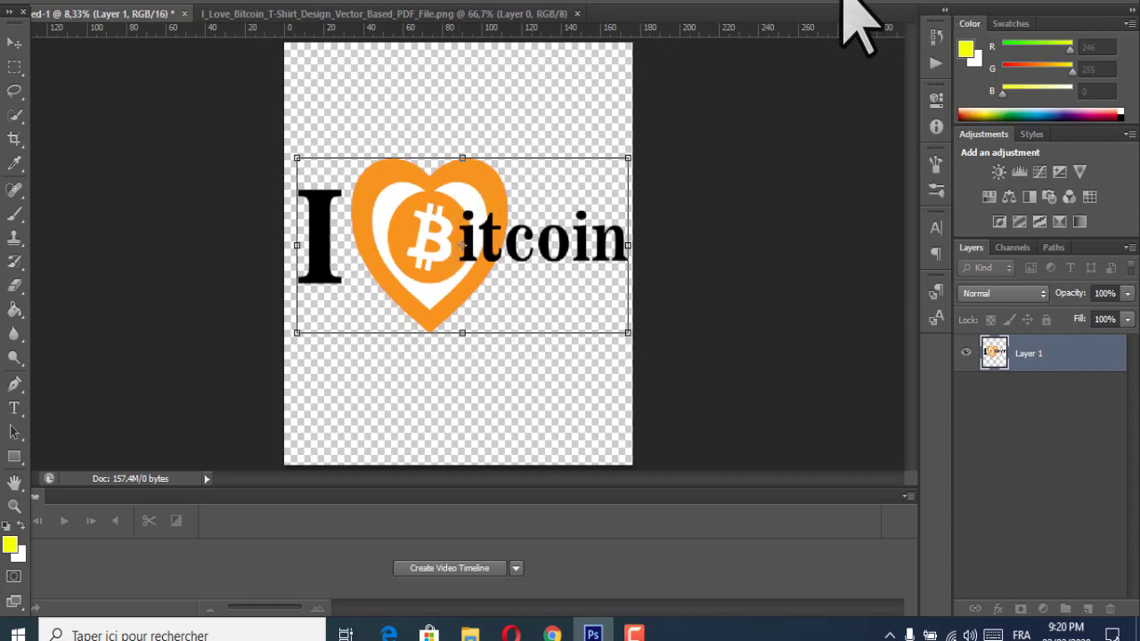
click(842, 4)
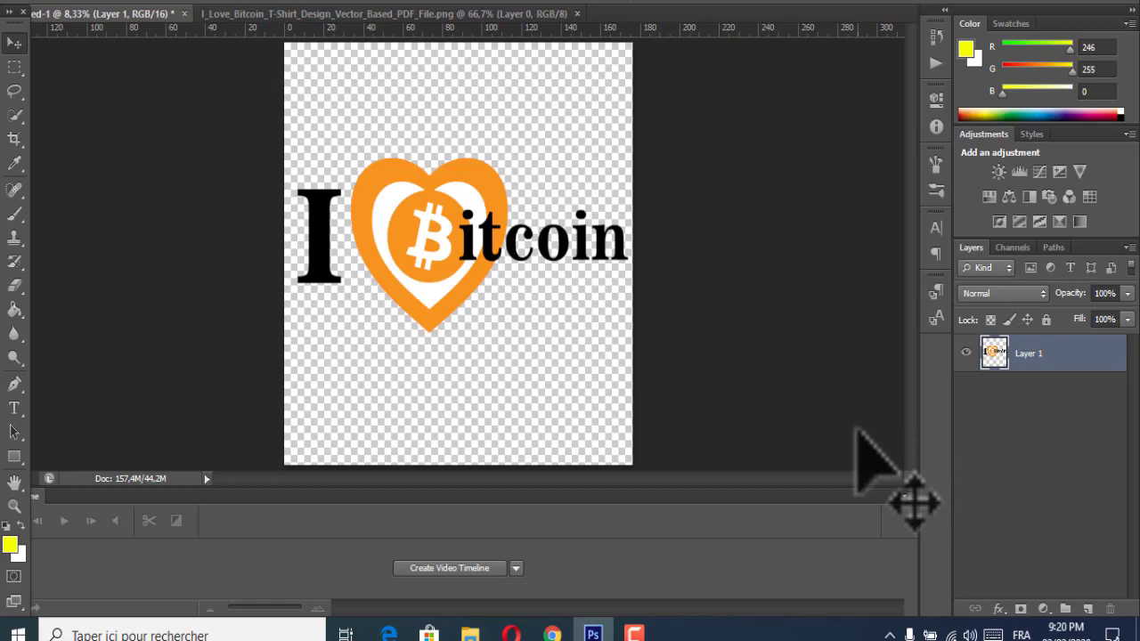
Step: Try the Arc and Arc Lower warp styles on the Bitcoin artwork, and apply the Flag warp
click(788, 2)
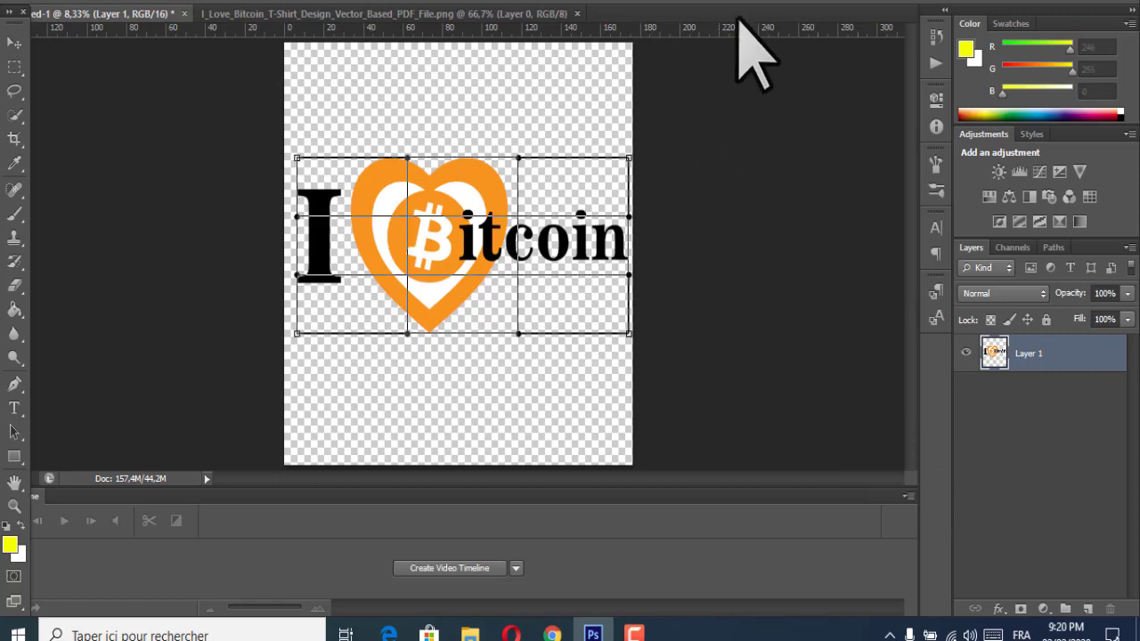
click(159, 7)
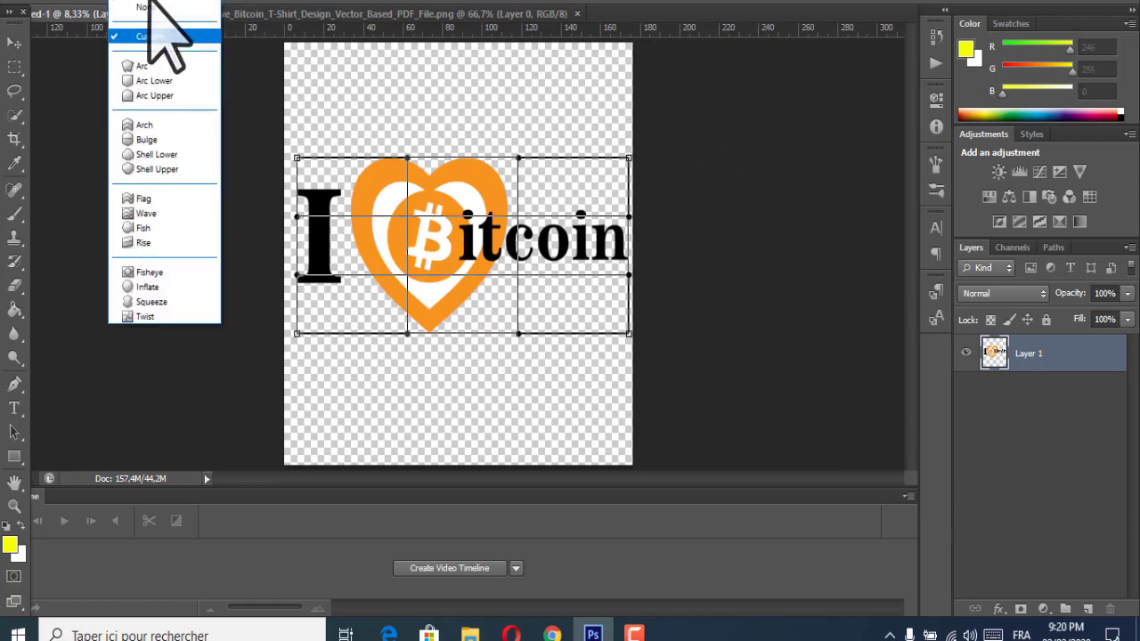
click(142, 66)
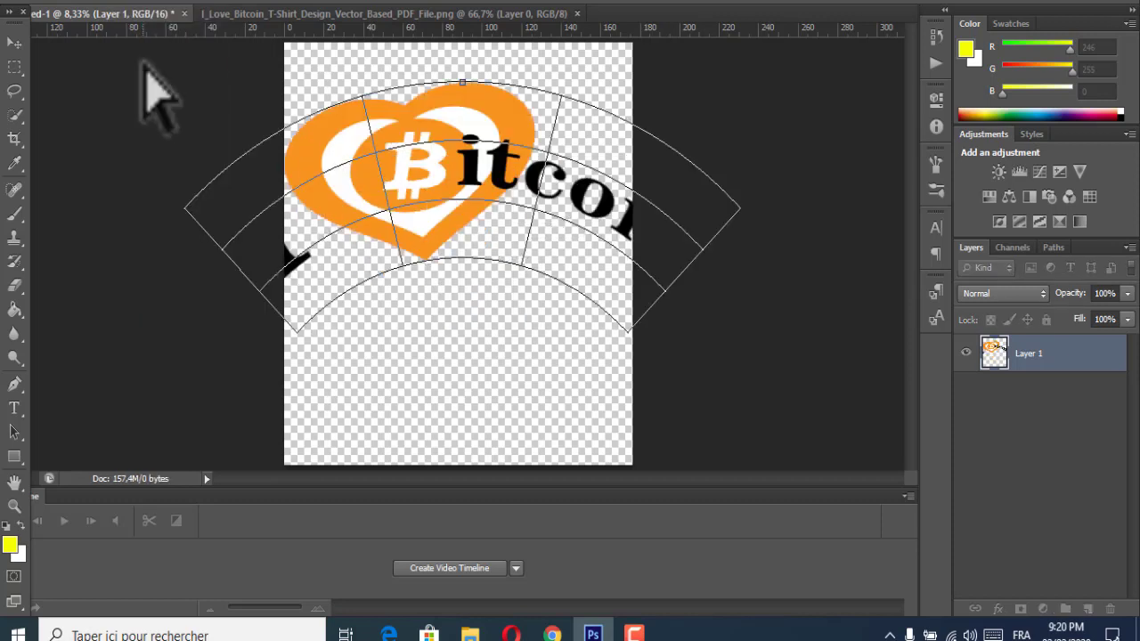
click(159, 7)
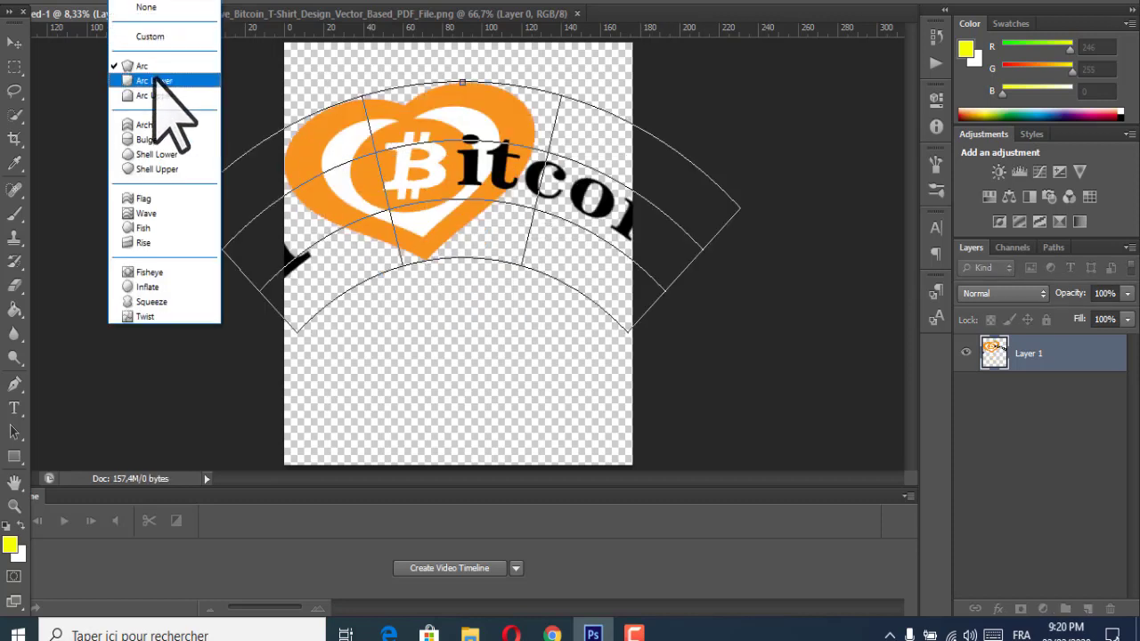
click(157, 78)
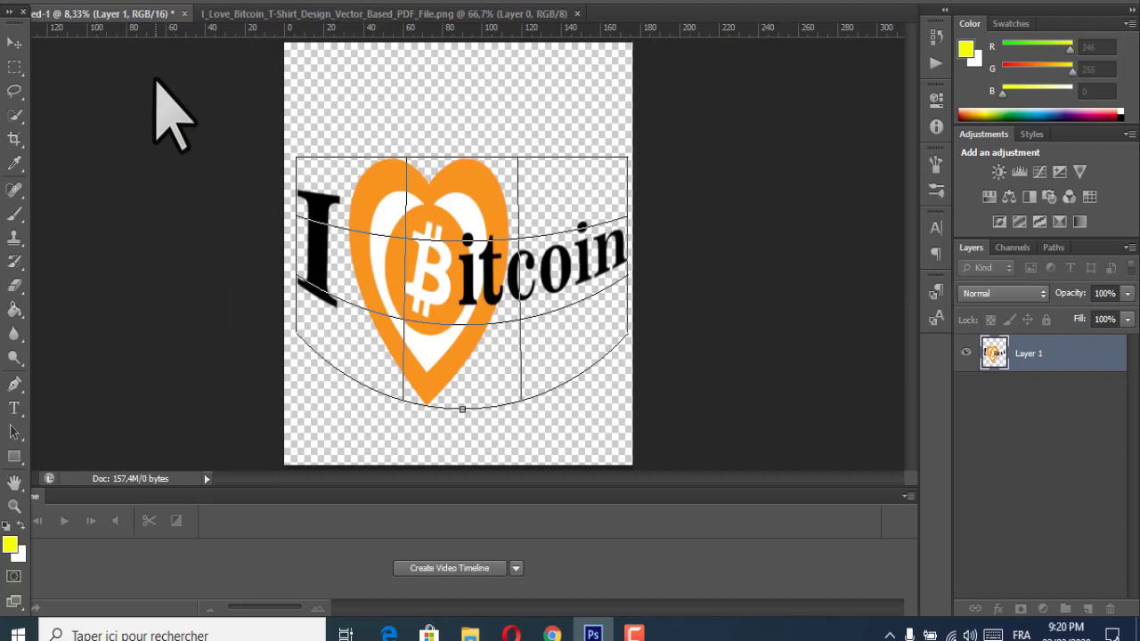
click(158, 9)
click(156, 198)
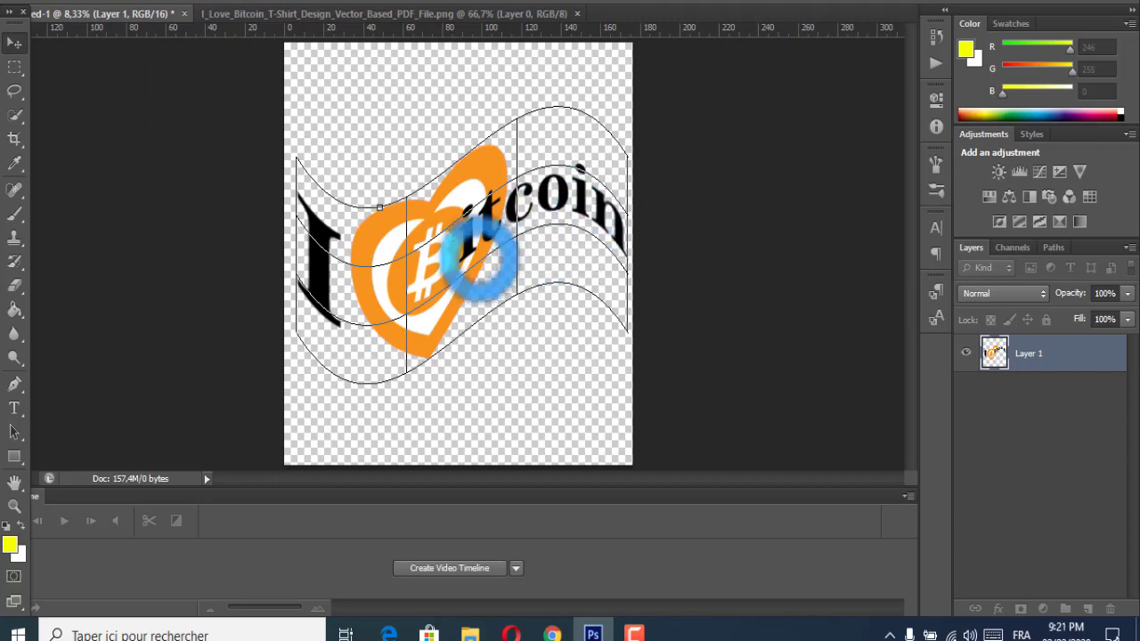
key(Return)
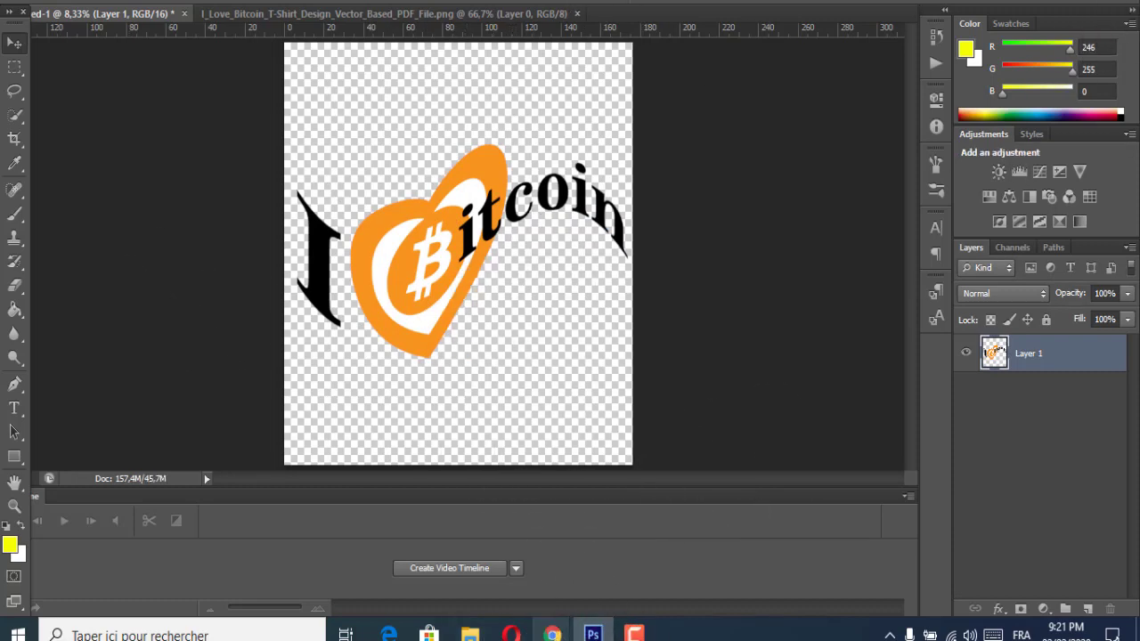
Step: Switch to the Google image results in Chrome, close the Bitcoin image preview, and browse more reusable T-shirt images
mouse_move(553, 632)
click(616, 541)
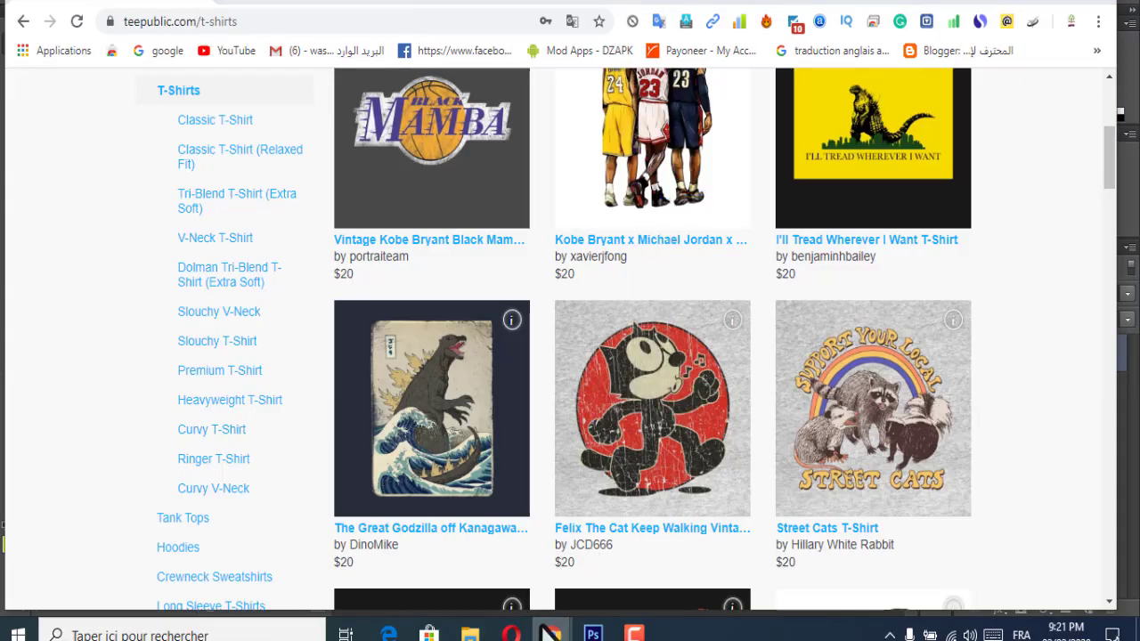
click(516, 561)
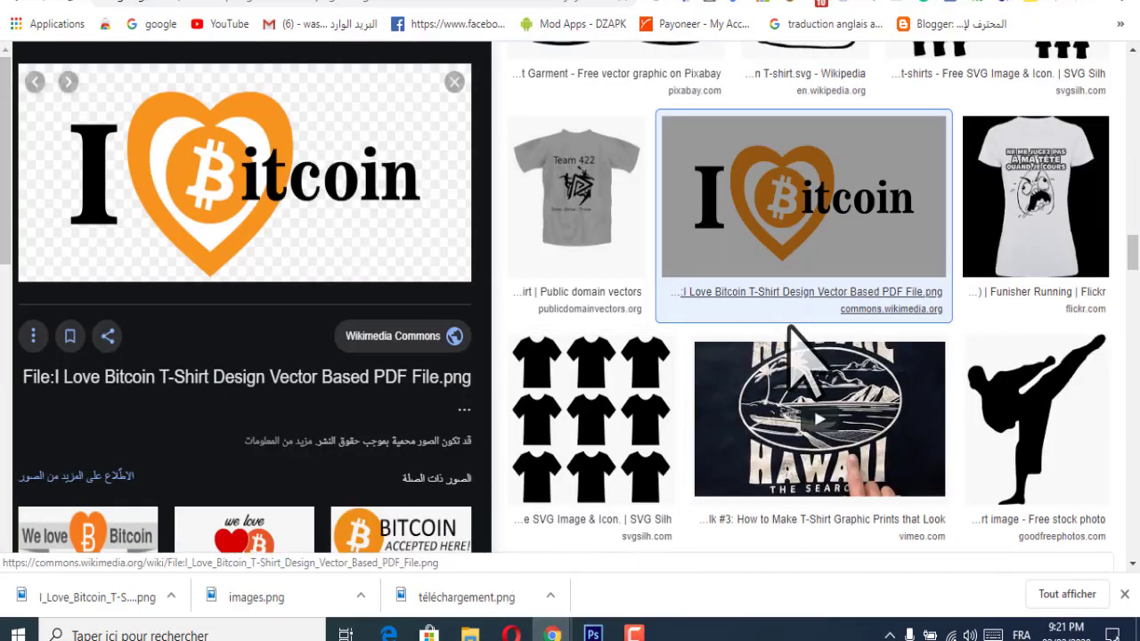
scroll(788, 327, down, 3)
click(455, 82)
scroll(623, 383, down, 4)
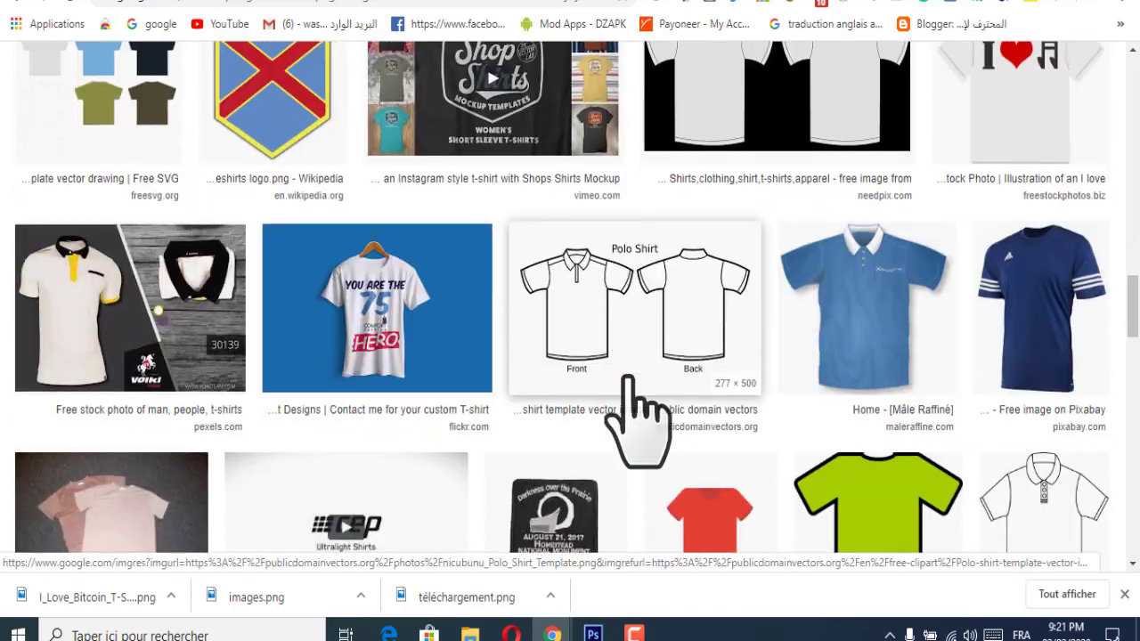
scroll(637, 419, down, 15)
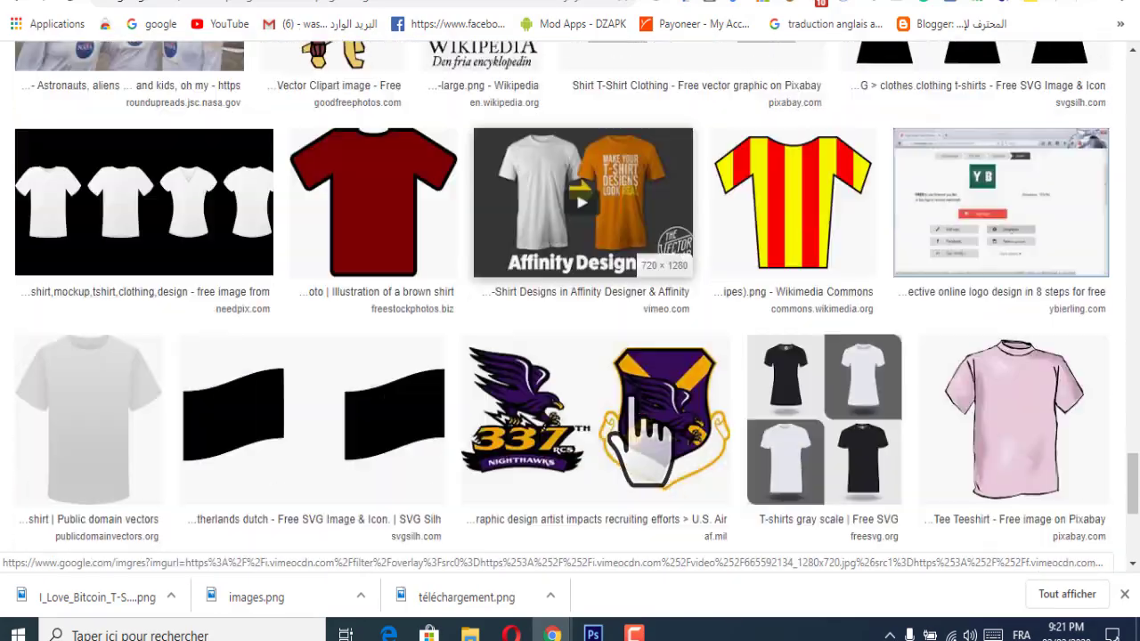
scroll(641, 437, down, 15)
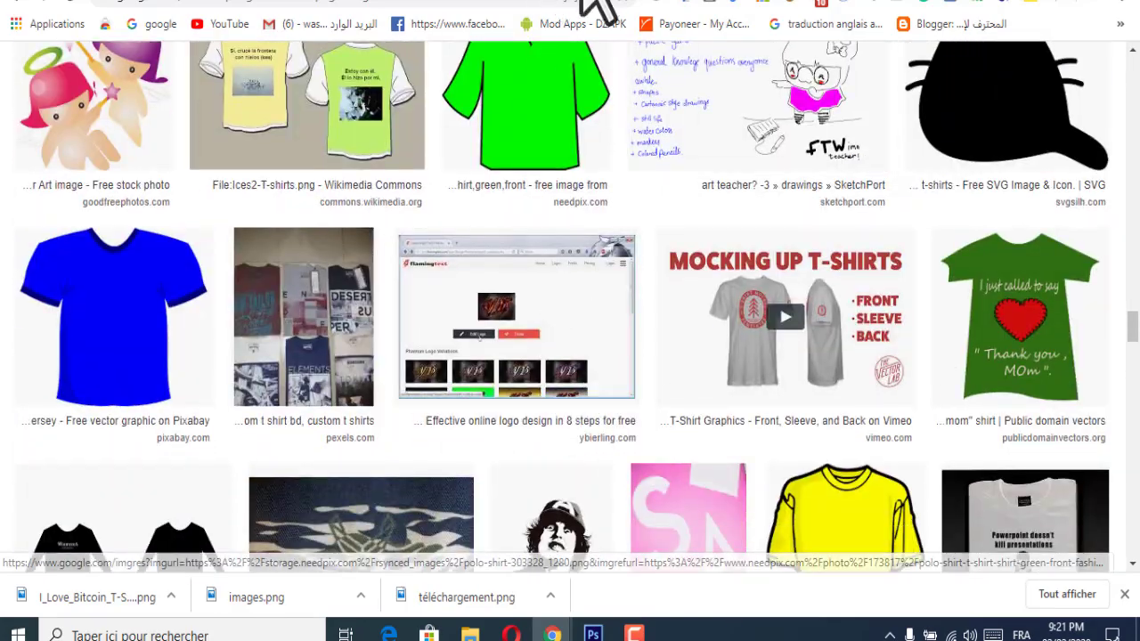
Step: View the TeePublic "for men" shirt page, and return from the Hairy Baby T-Shirts profile to Twitter's "t-shirt" search results
click(440, 9)
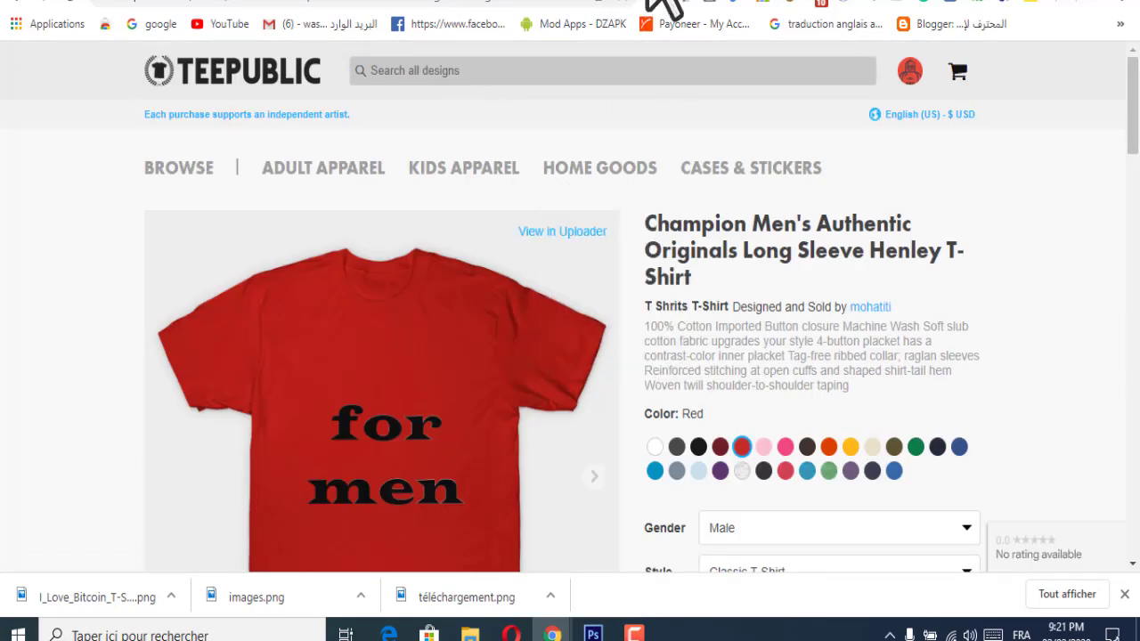
click(560, 9)
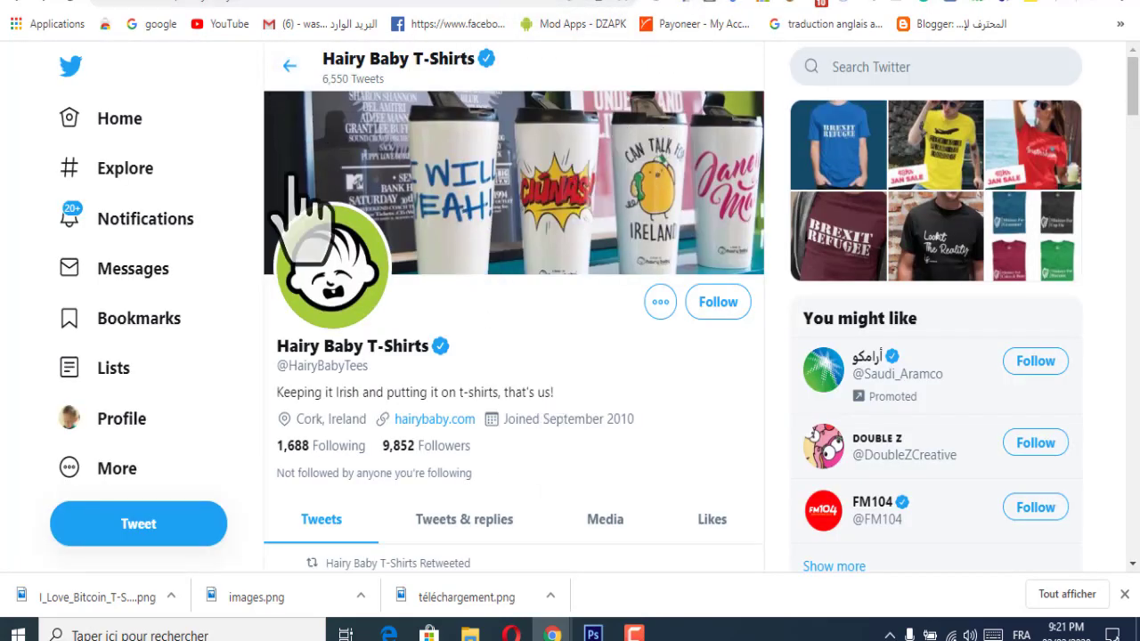
click(292, 64)
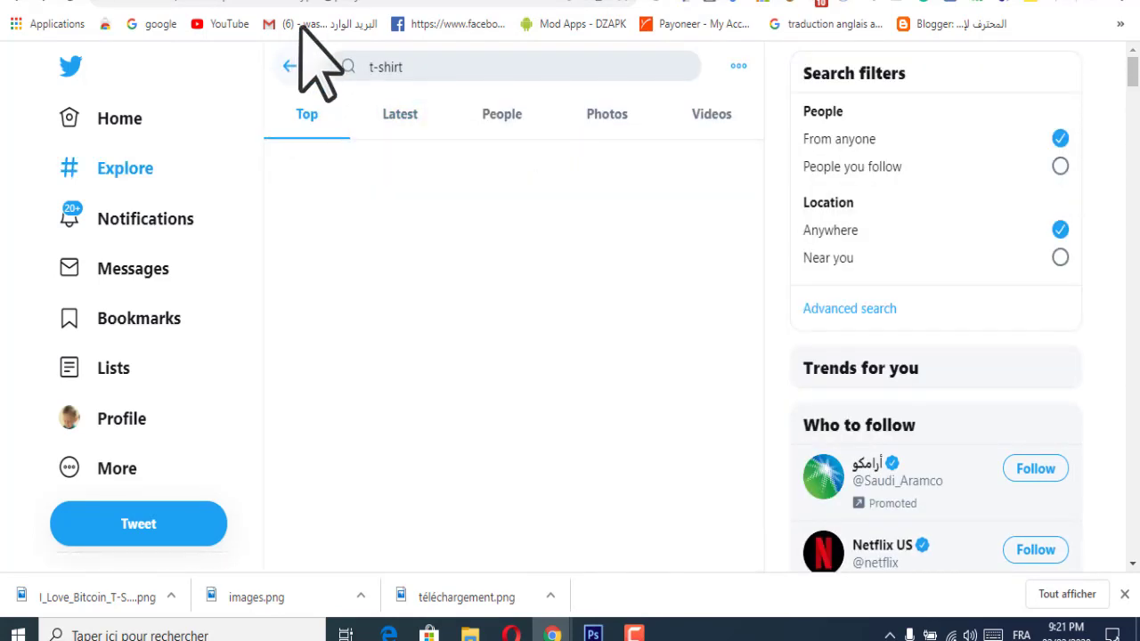
Step: Copy the web address of the TeePublic Champion Men's Authentic Originals Long Sleeve Henley T-Shirt page
click(396, 5)
click(372, 13)
right_click(372, 13)
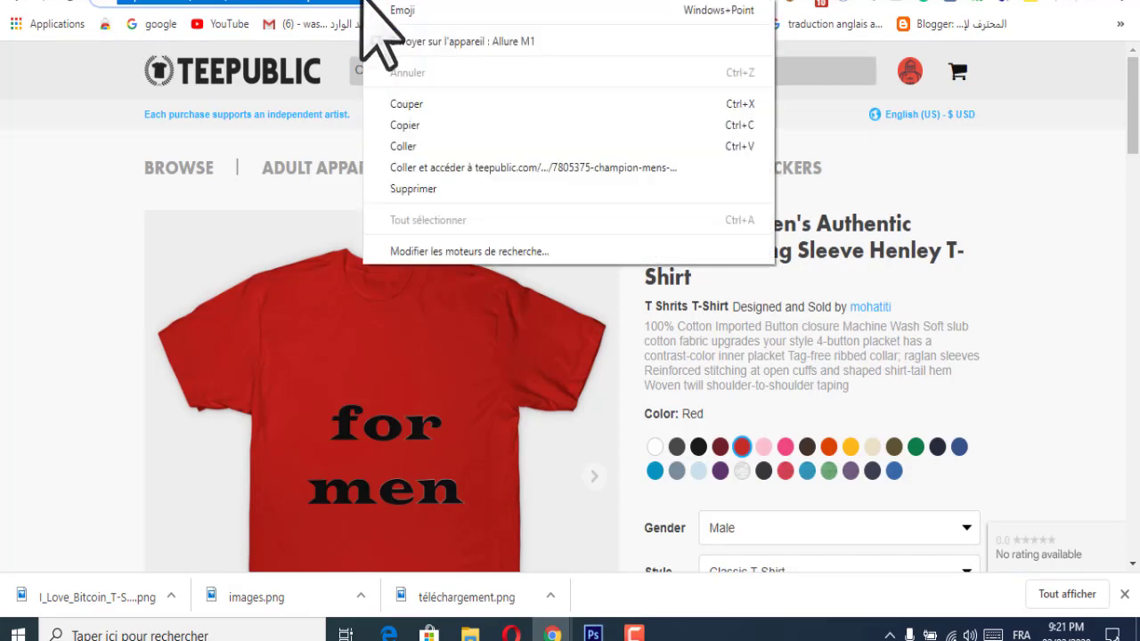
click(421, 125)
Step: Return to Twitter and look through the top tweets for "t-shirt"
click(531, 5)
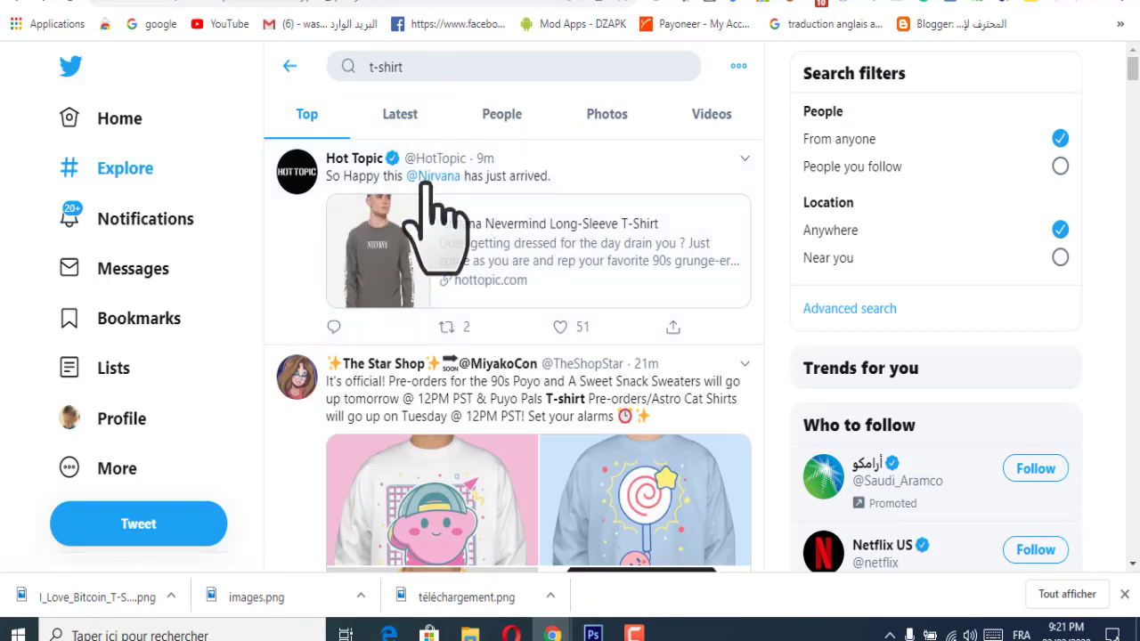
scroll(445, 247, down, 3)
scroll(473, 343, up, 3)
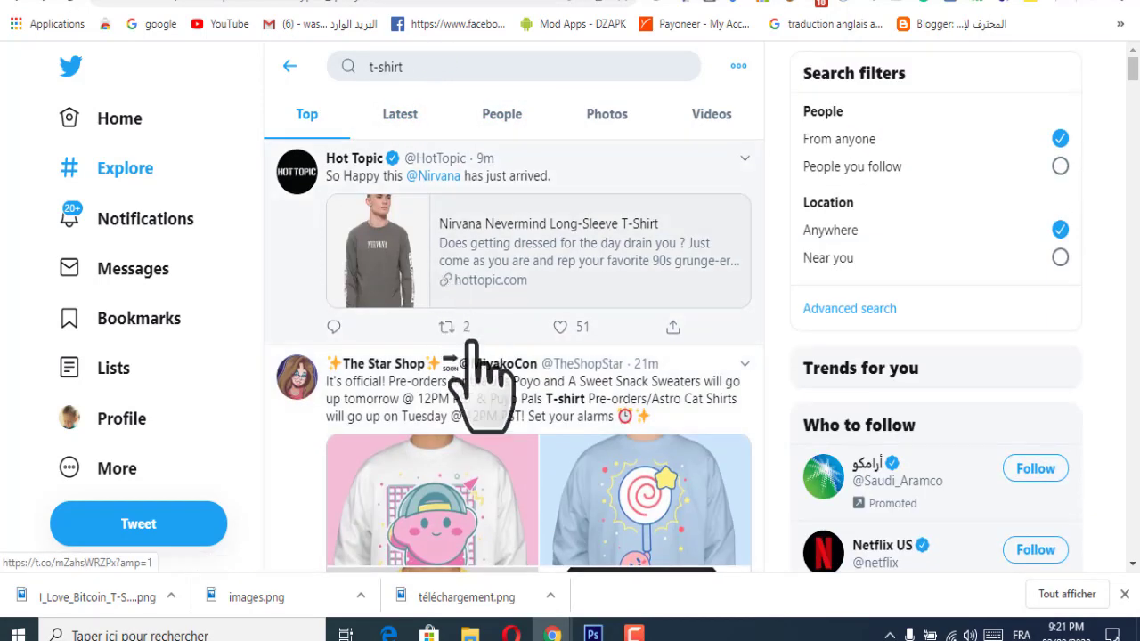
scroll(503, 299, down, 5)
scroll(496, 356, up, 5)
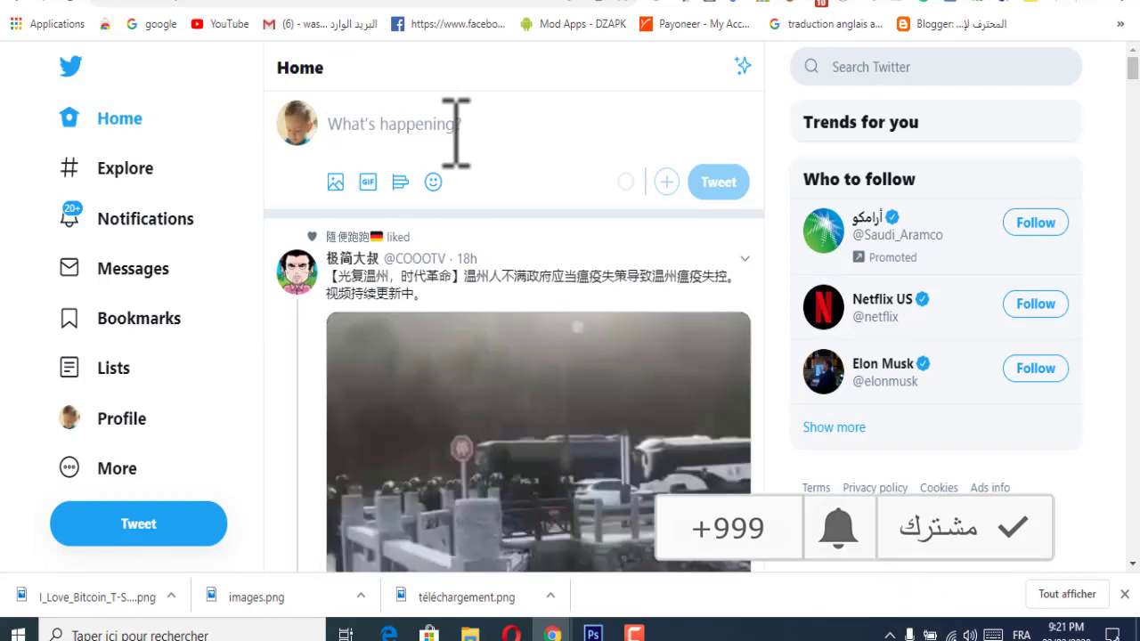
Step: Draft a tweet on the Twitter home page with the text "t-shirts" and the suggested hashtag #shirtsforJordan
text(t)
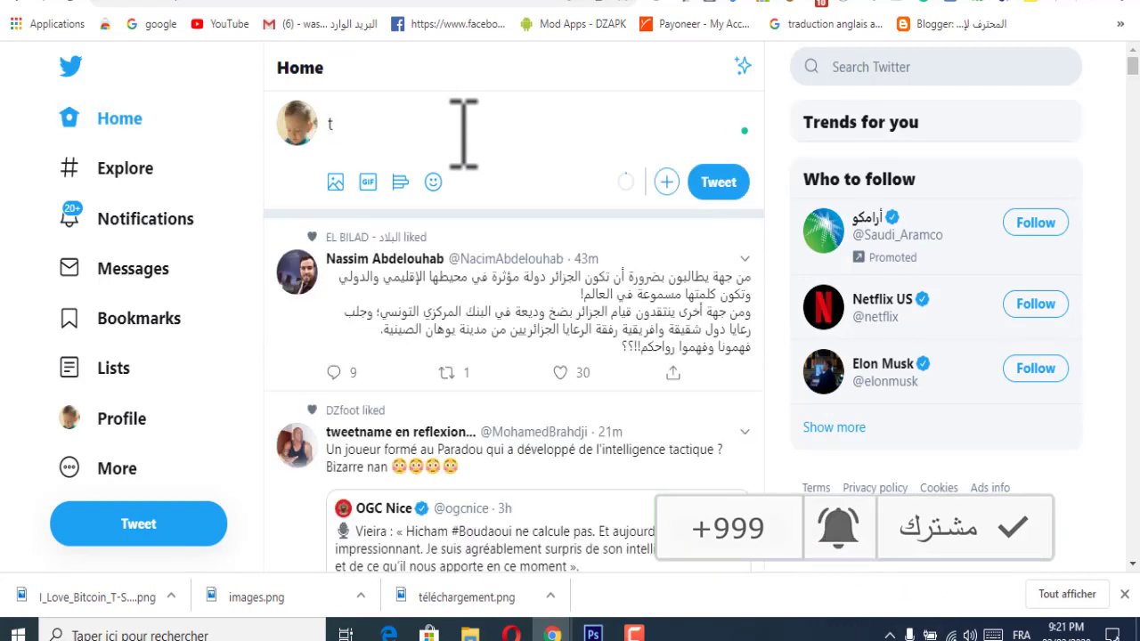
text(-shirts #)
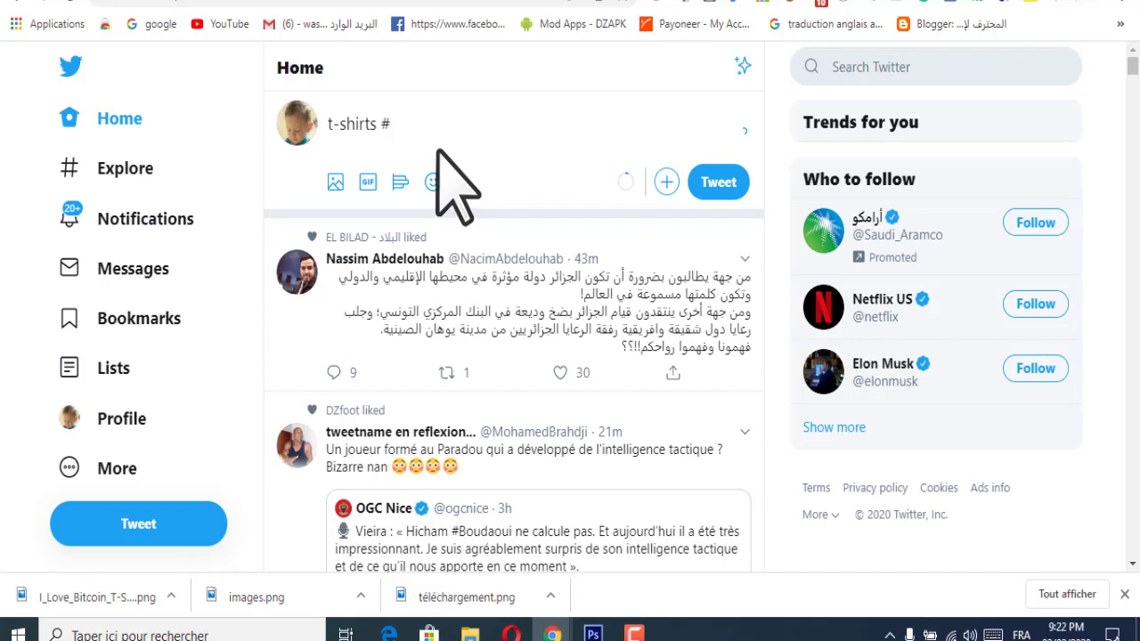
text(sh)
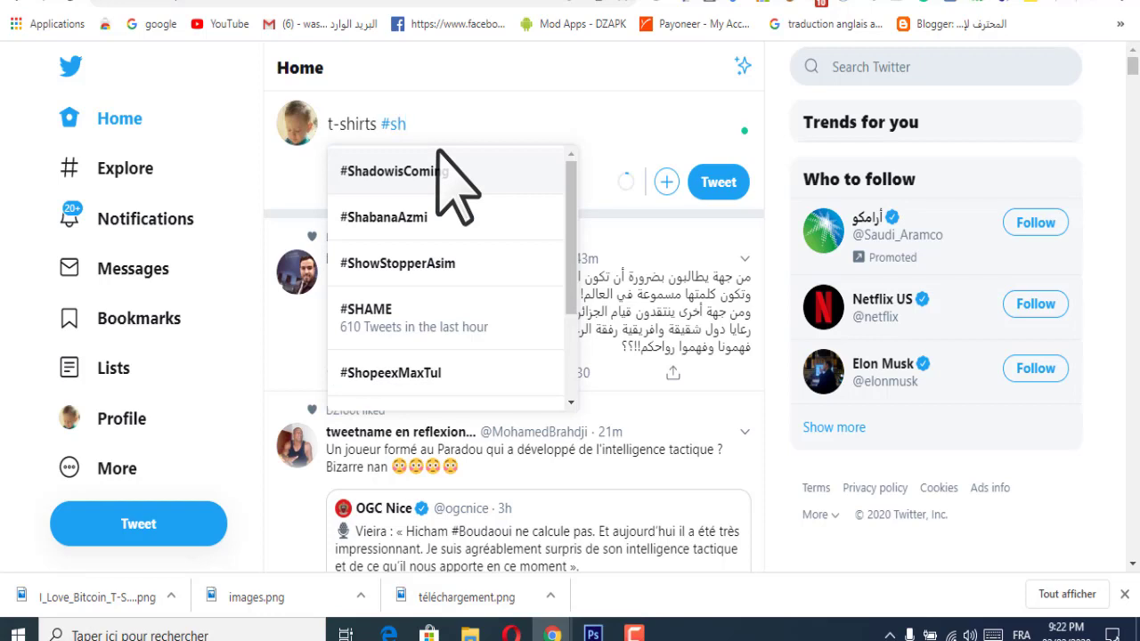
text(i)
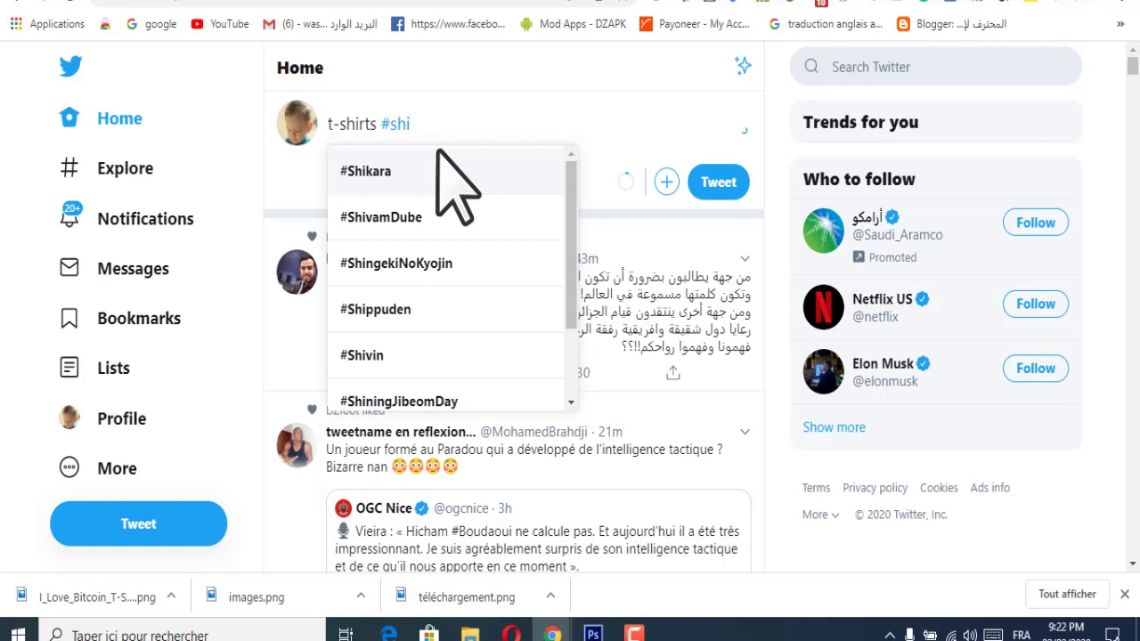
text(rts)
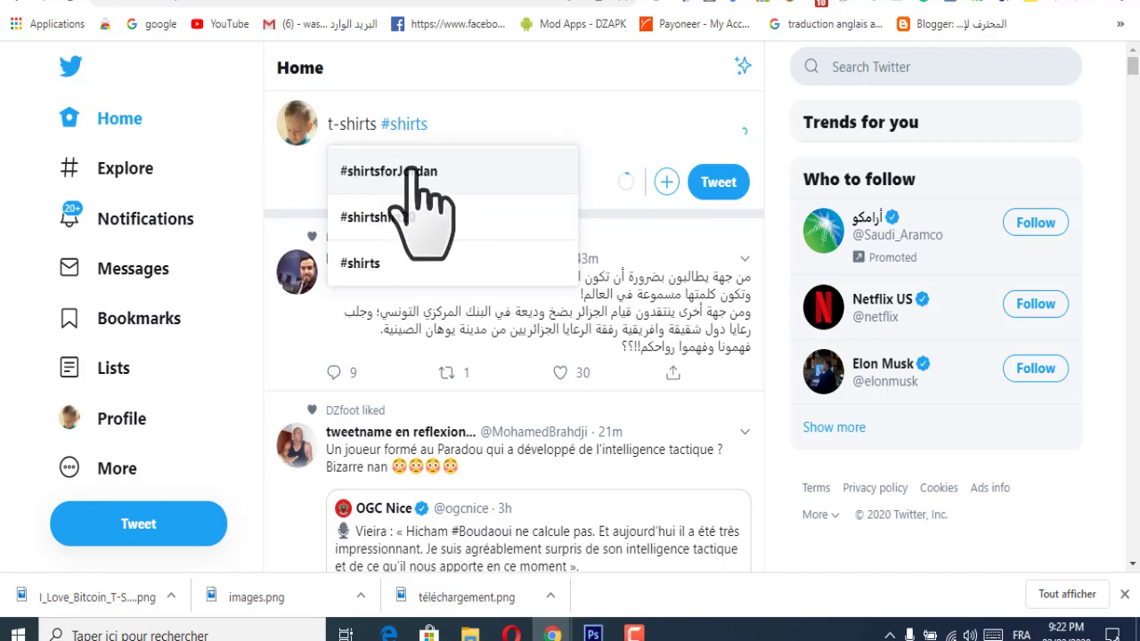
click(415, 171)
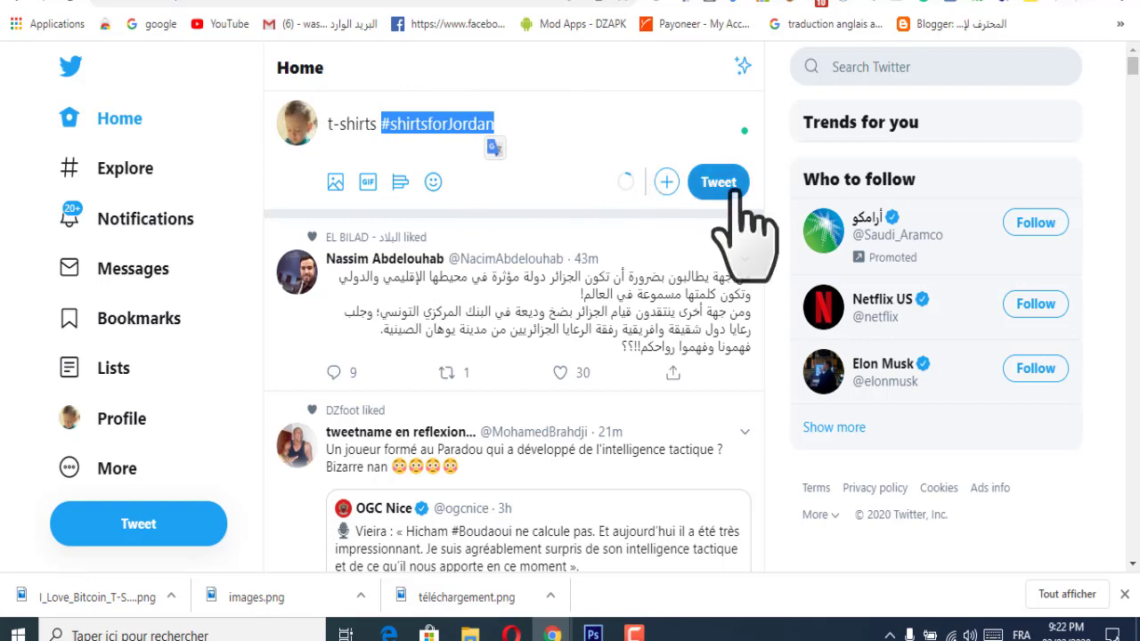
Step: Switch to the Al arbah YouTube channel and look through its uploaded videos
click(294, 3)
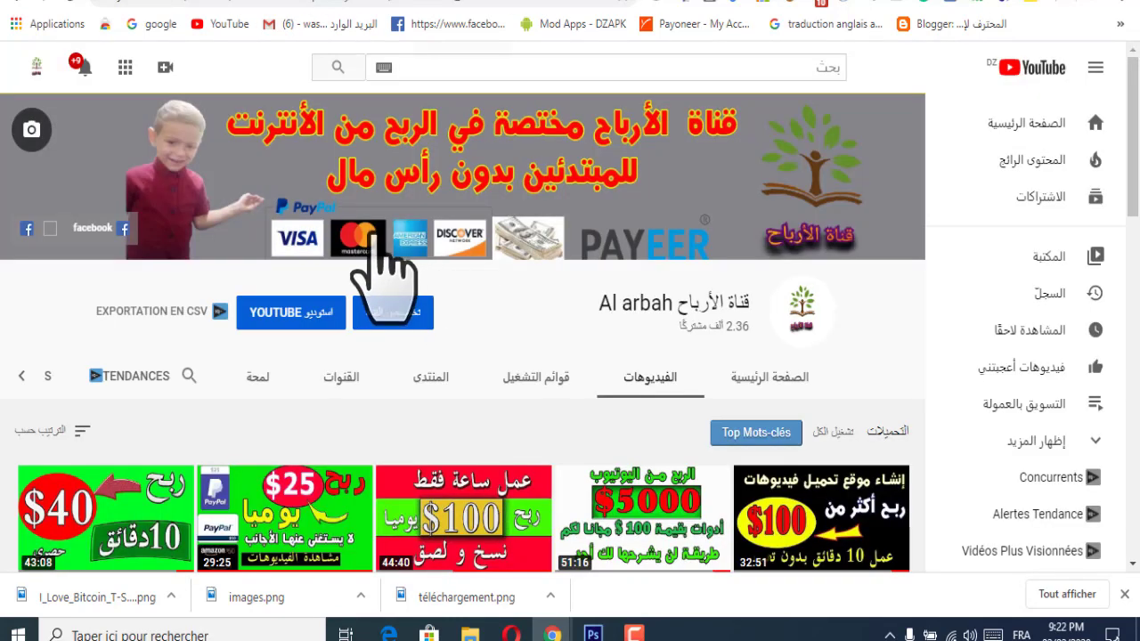
scroll(383, 300, down, 3)
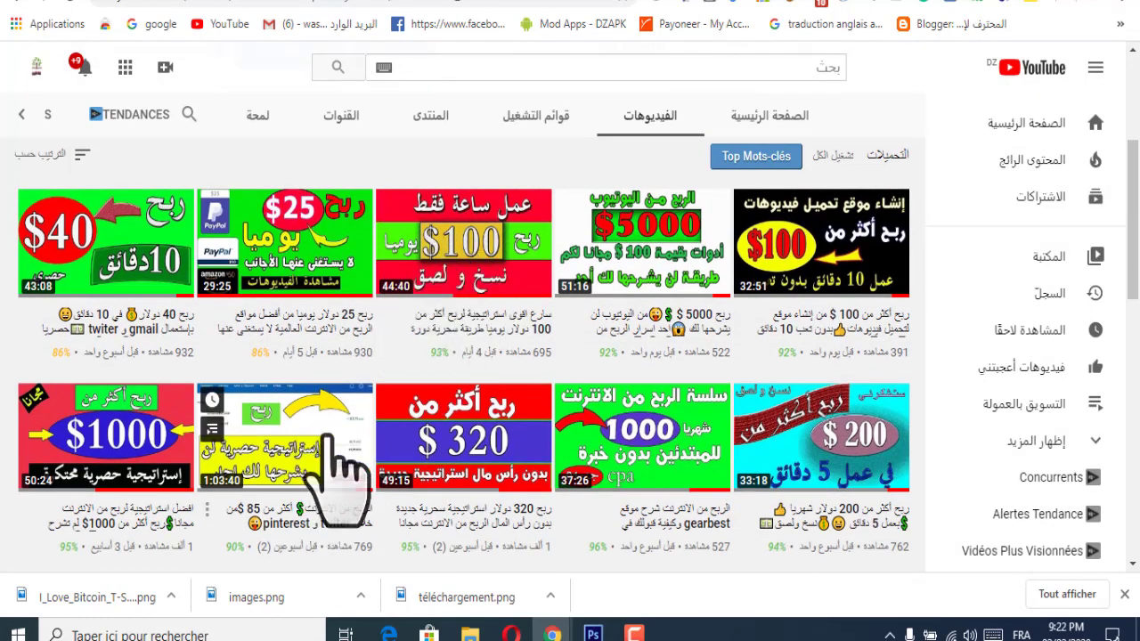
scroll(802, 427, down, 1)
scroll(178, 471, down, 2)
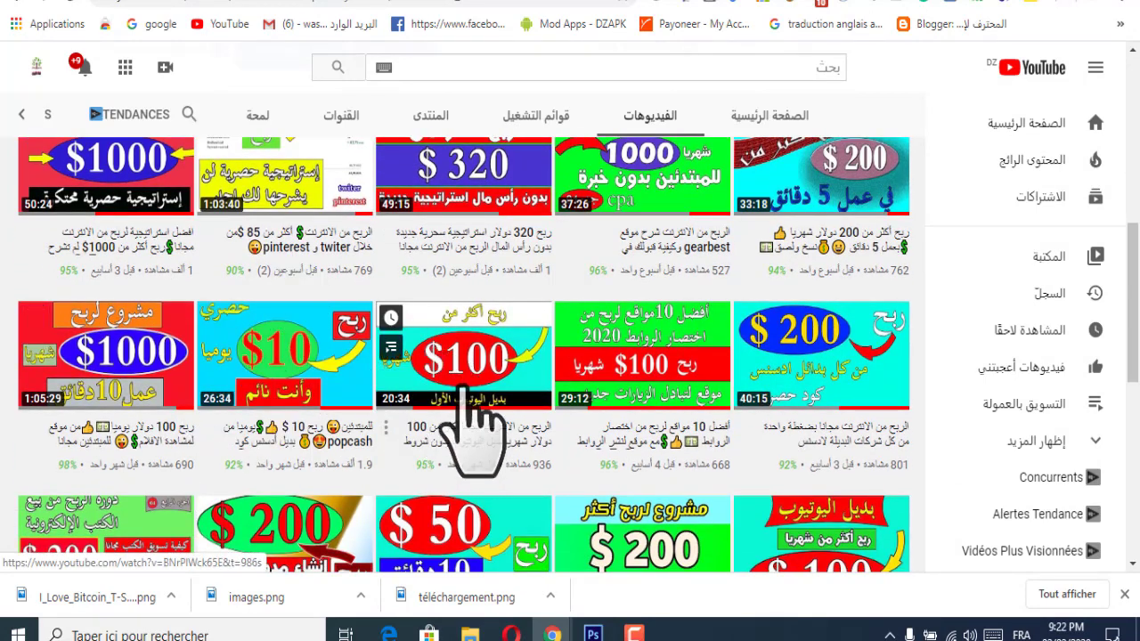
Step: Return to the Twitter draft, add the copied TeePublic Henley T-shirt link on a new line, and publish the tweet
click(608, 3)
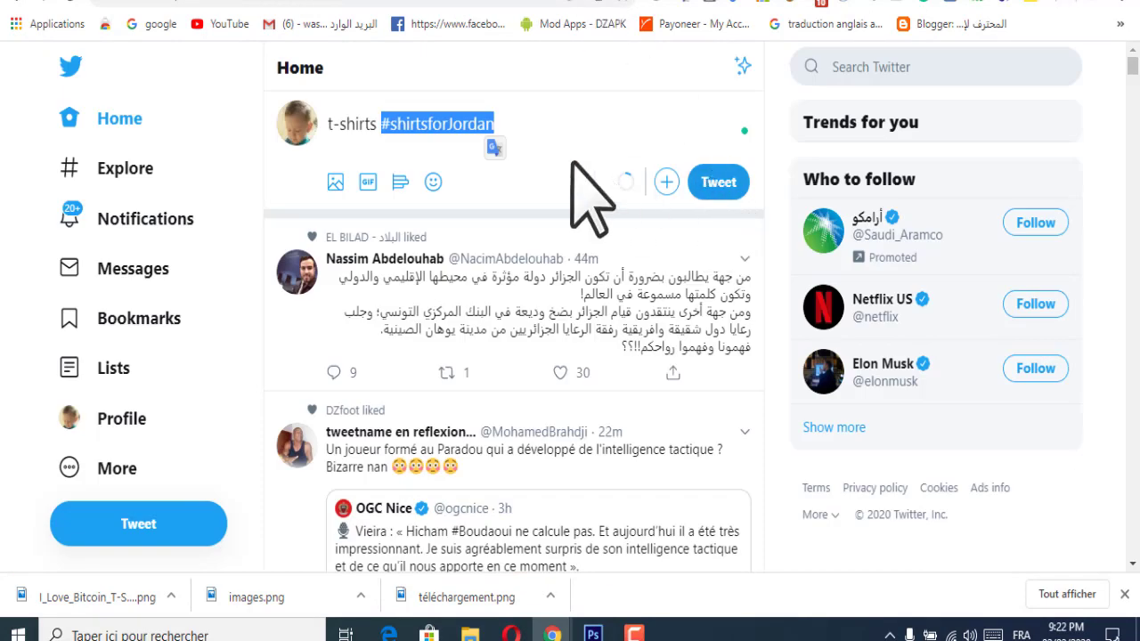
click(532, 125)
key(Return)
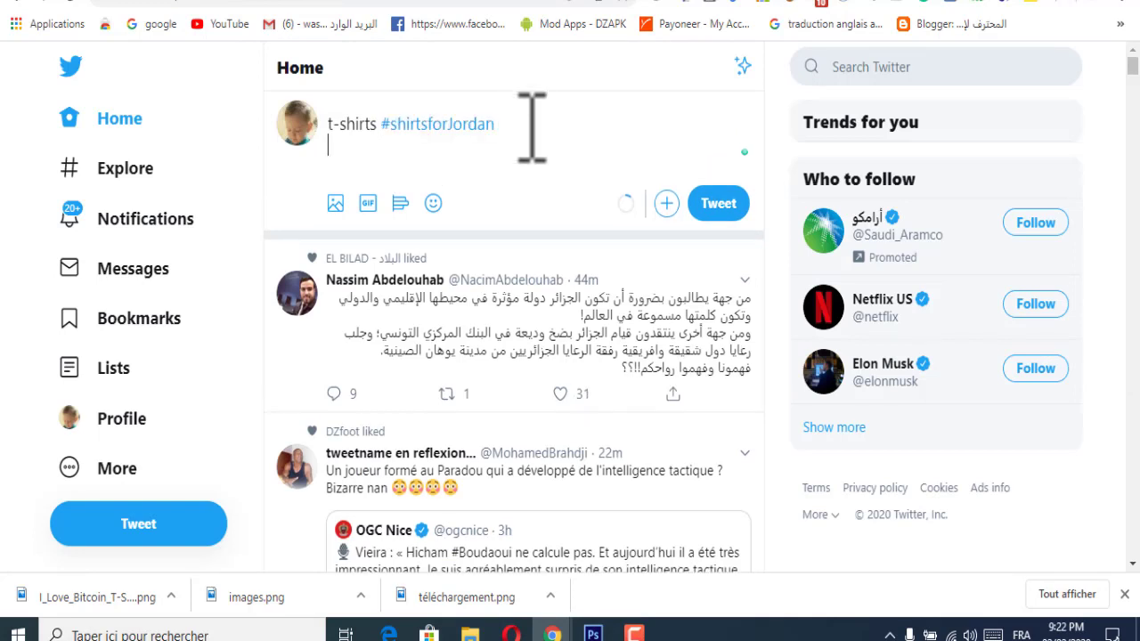
key(ctrl+v)
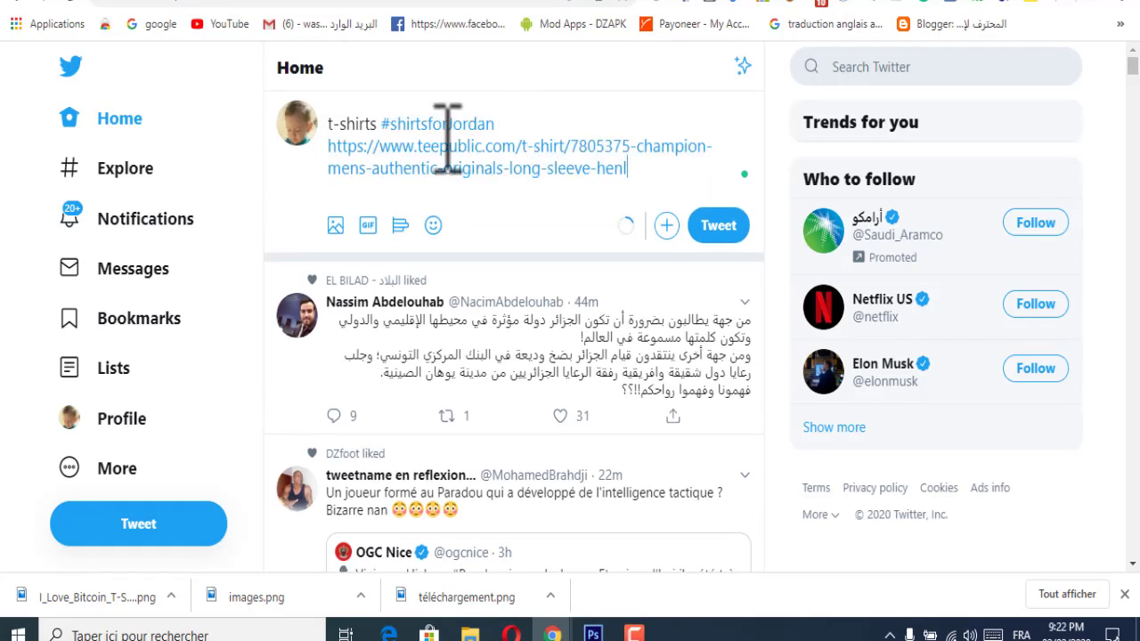
drag(638, 169, 340, 150)
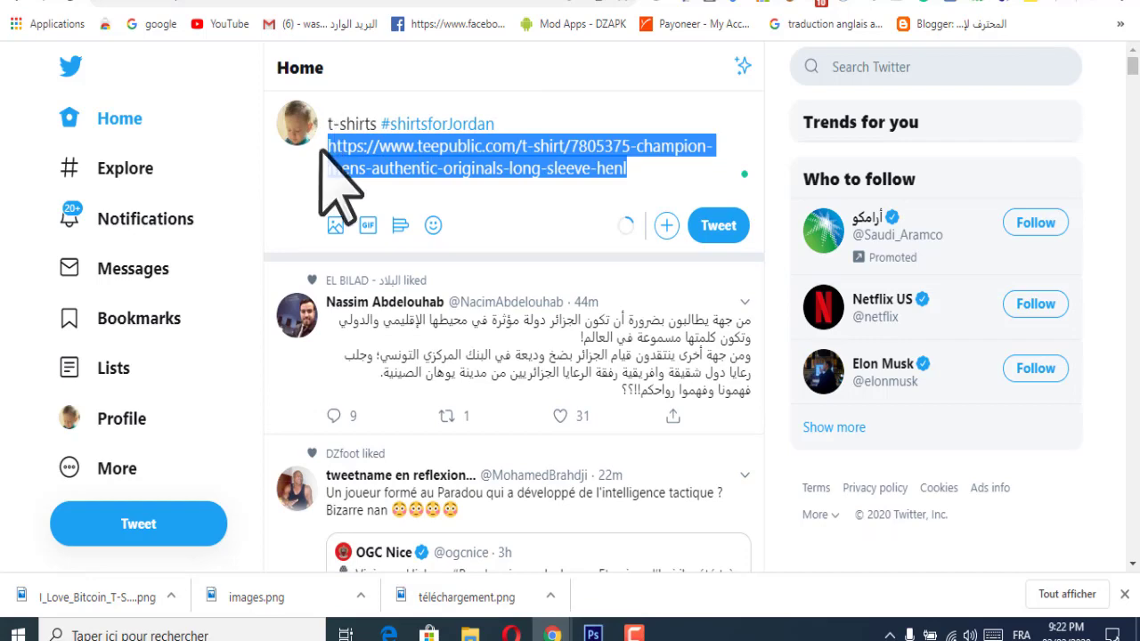
right_click(347, 164)
click(383, 222)
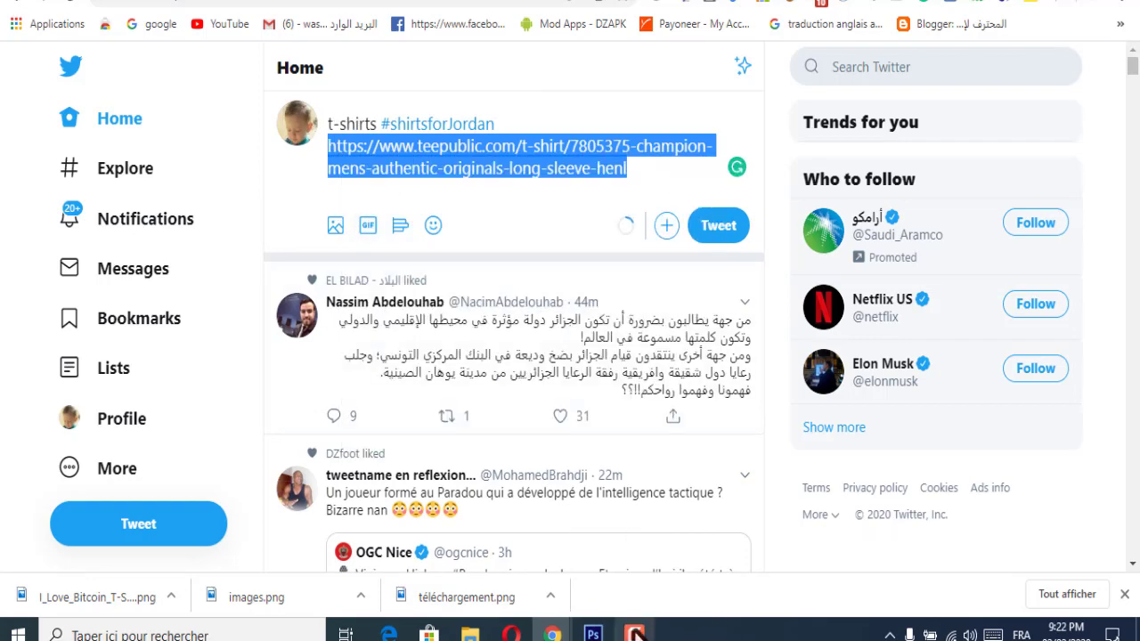
mouse_move(635, 634)
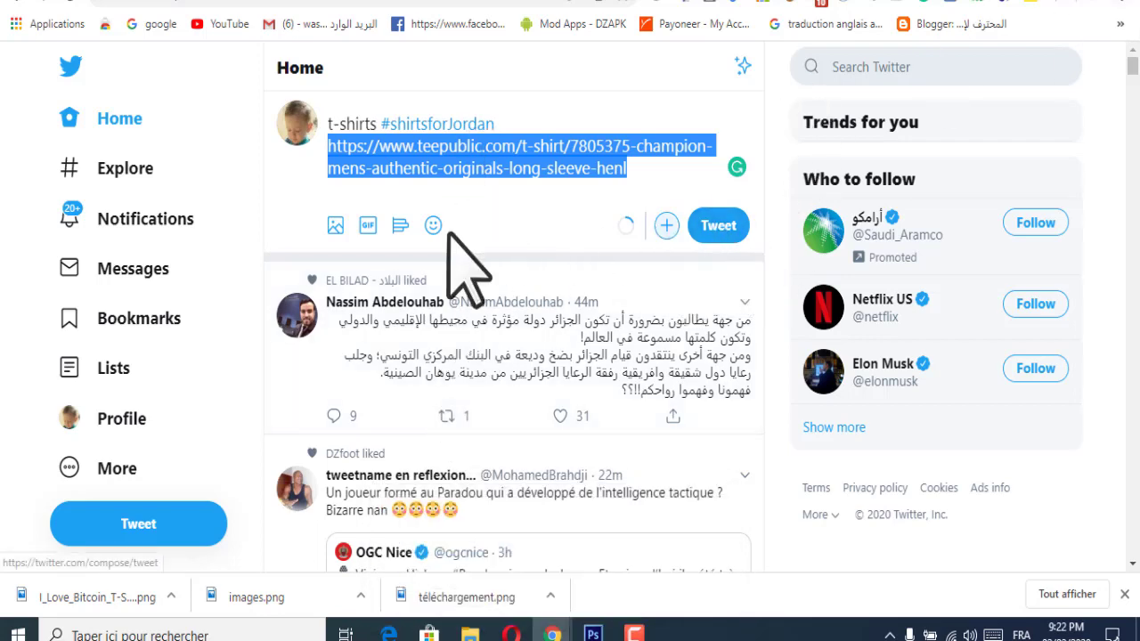
click(713, 225)
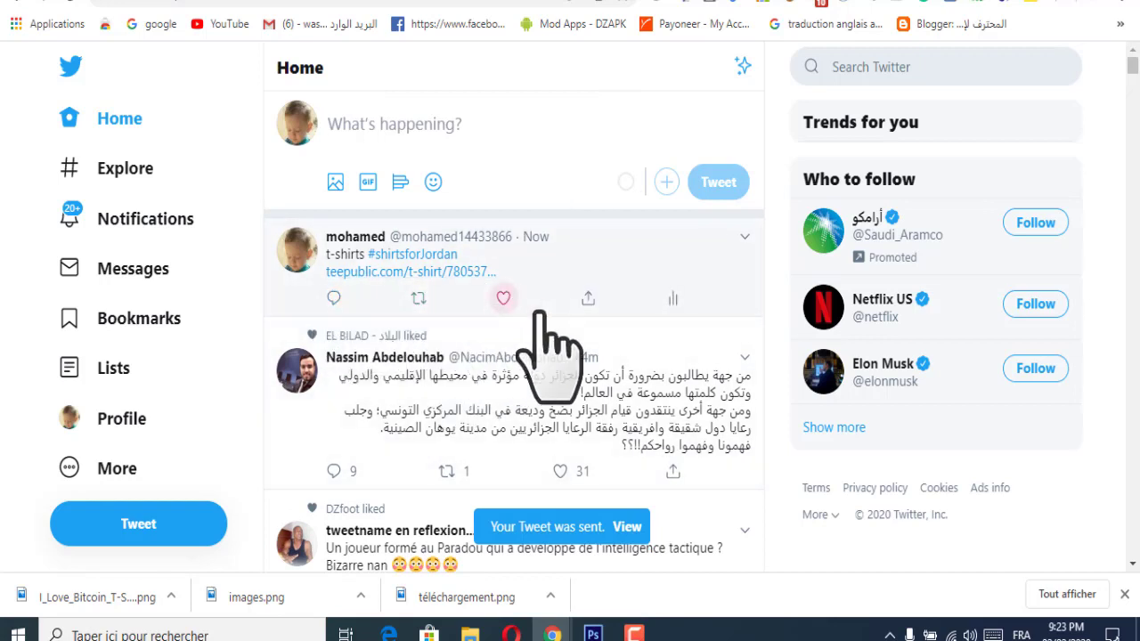
Step: Pin the newly published t-shirts tweet to the profile
click(746, 237)
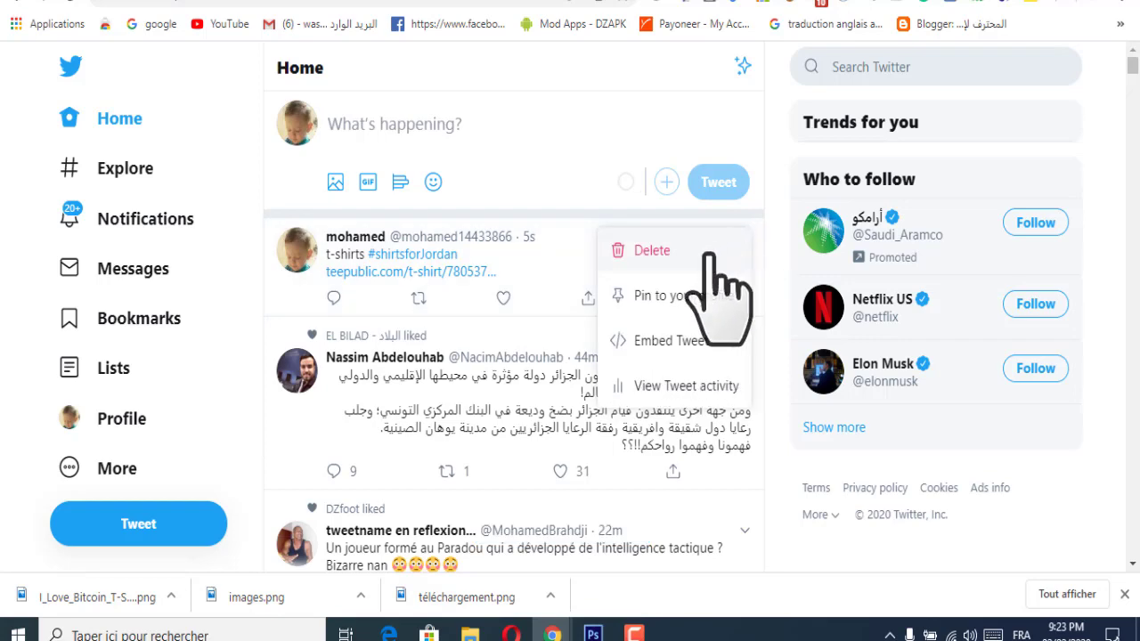
click(710, 303)
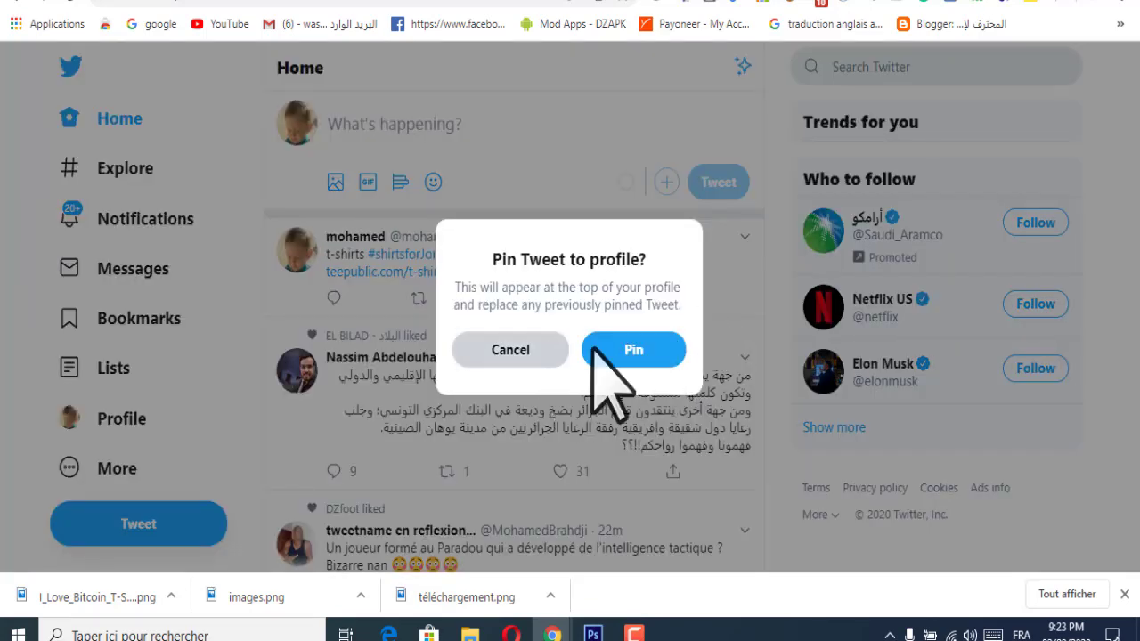
click(643, 348)
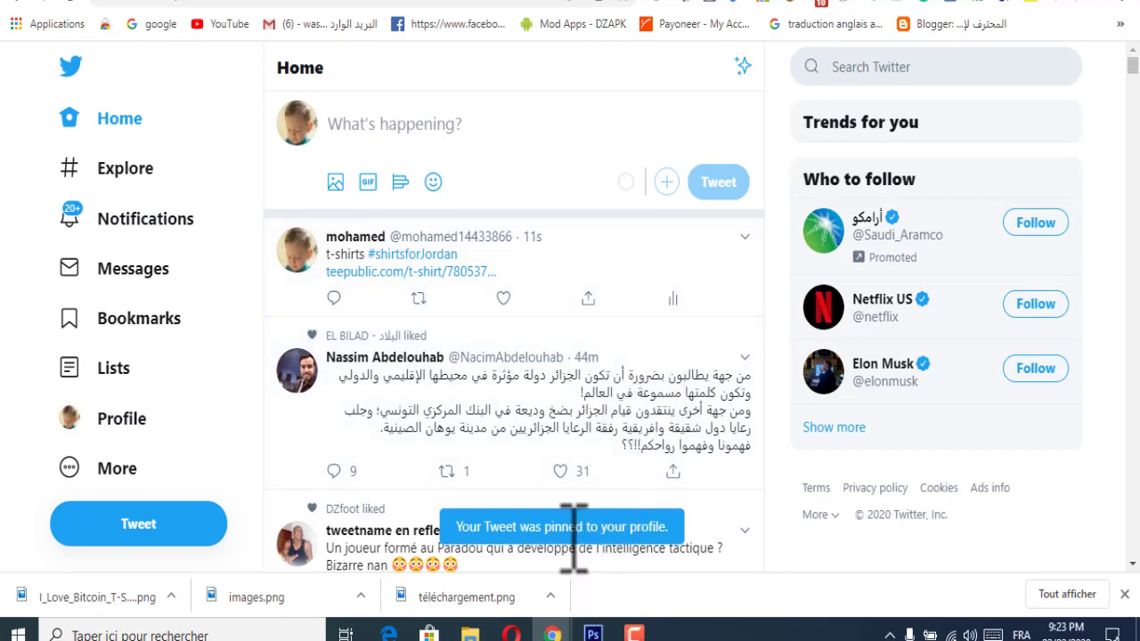
Step: Open the published t-shirts tweet and reply to it with the copied TeePublic product link
scroll(717, 389, down, 2)
scroll(727, 204, up, 1)
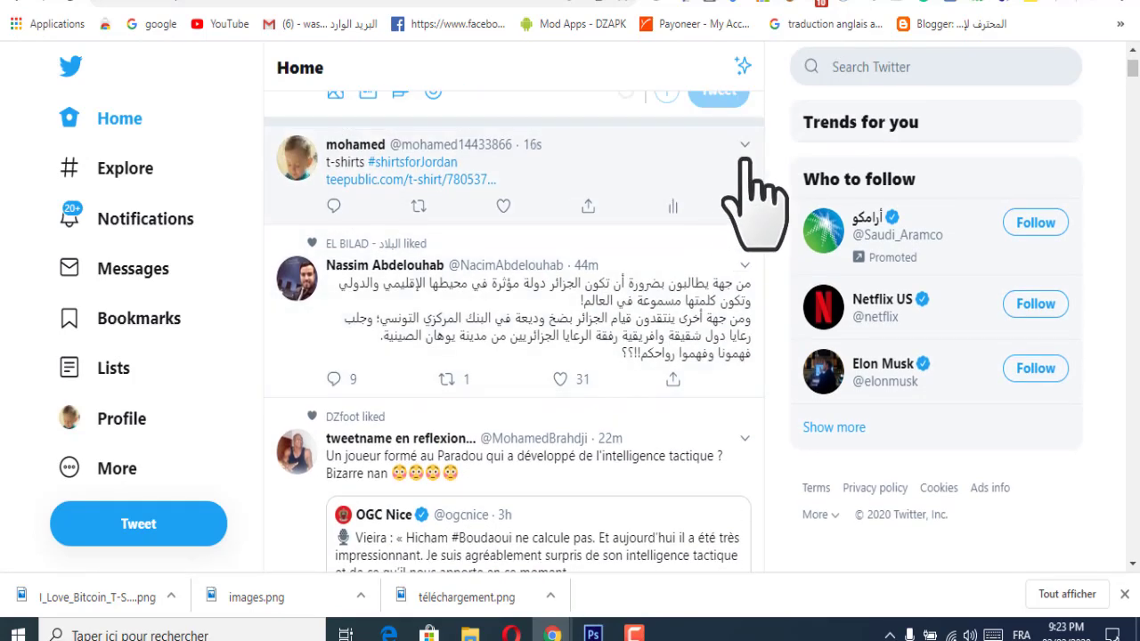
click(744, 162)
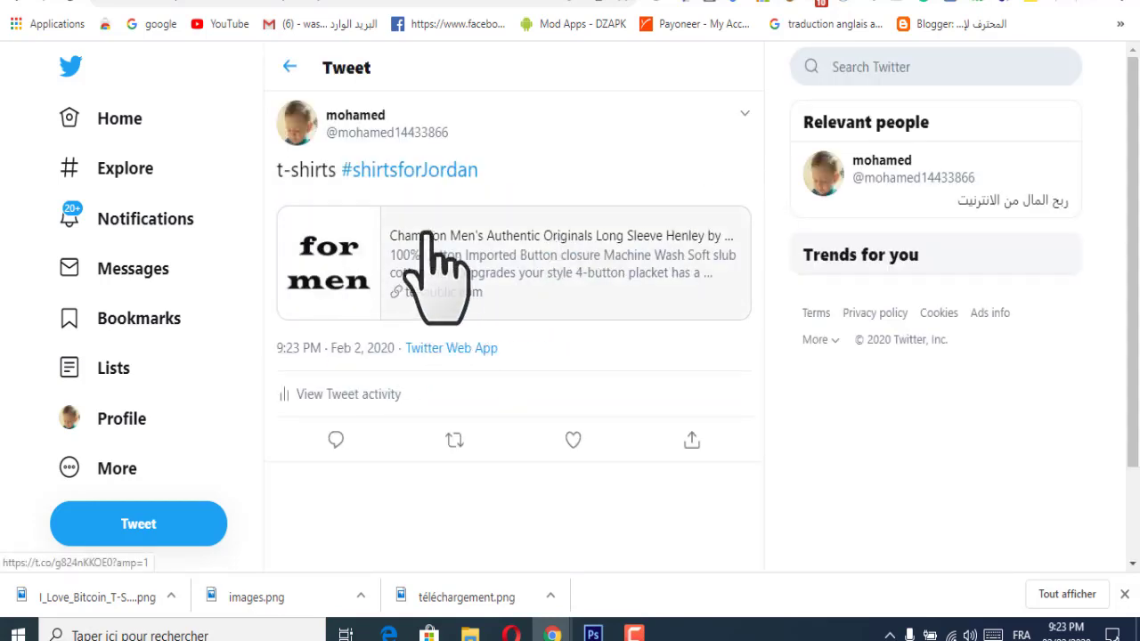
click(336, 439)
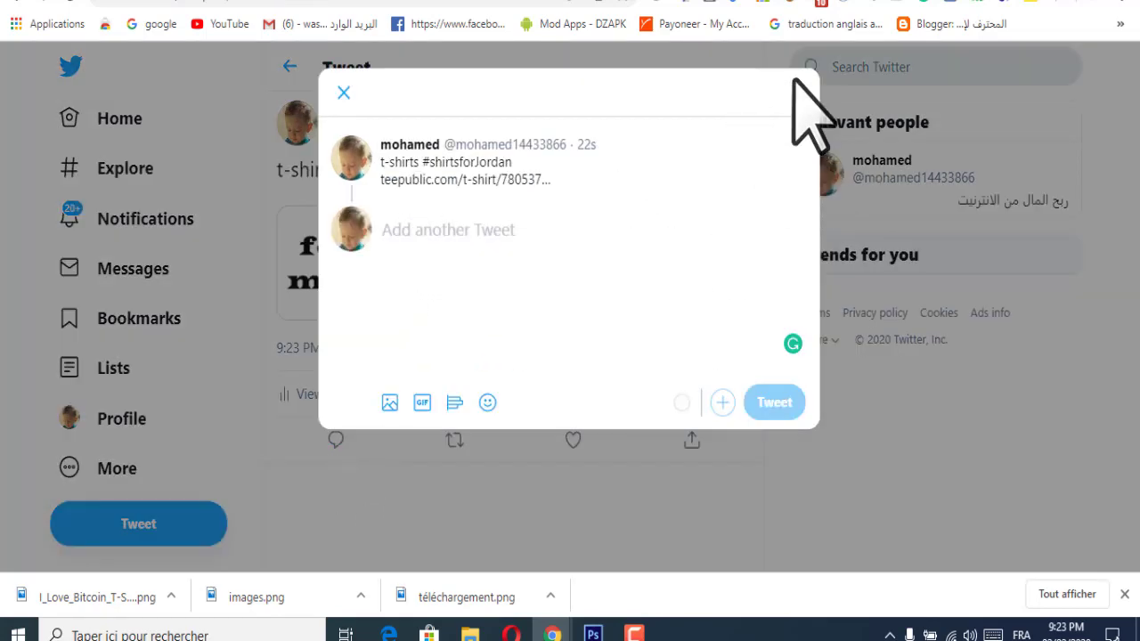
click(344, 92)
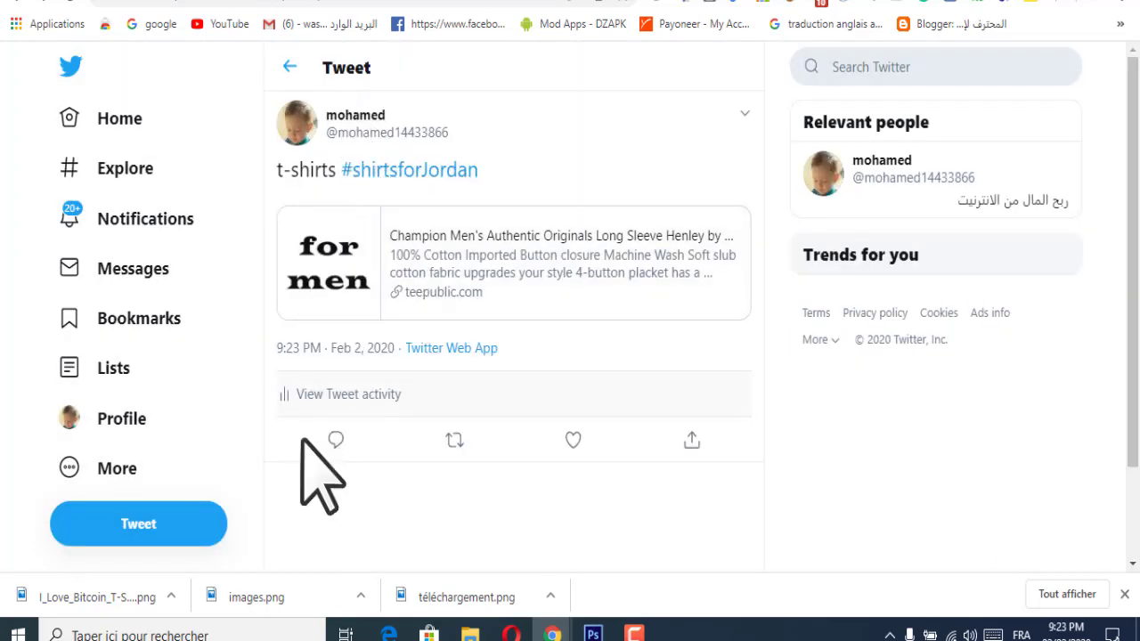
click(336, 439)
right_click(389, 252)
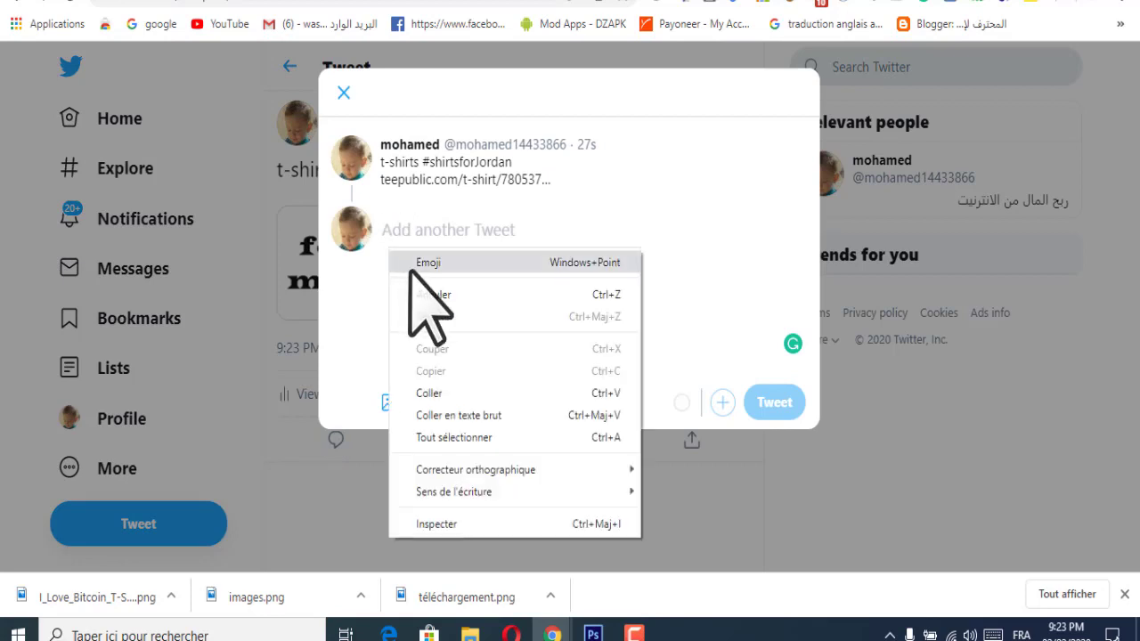
click(431, 391)
click(771, 402)
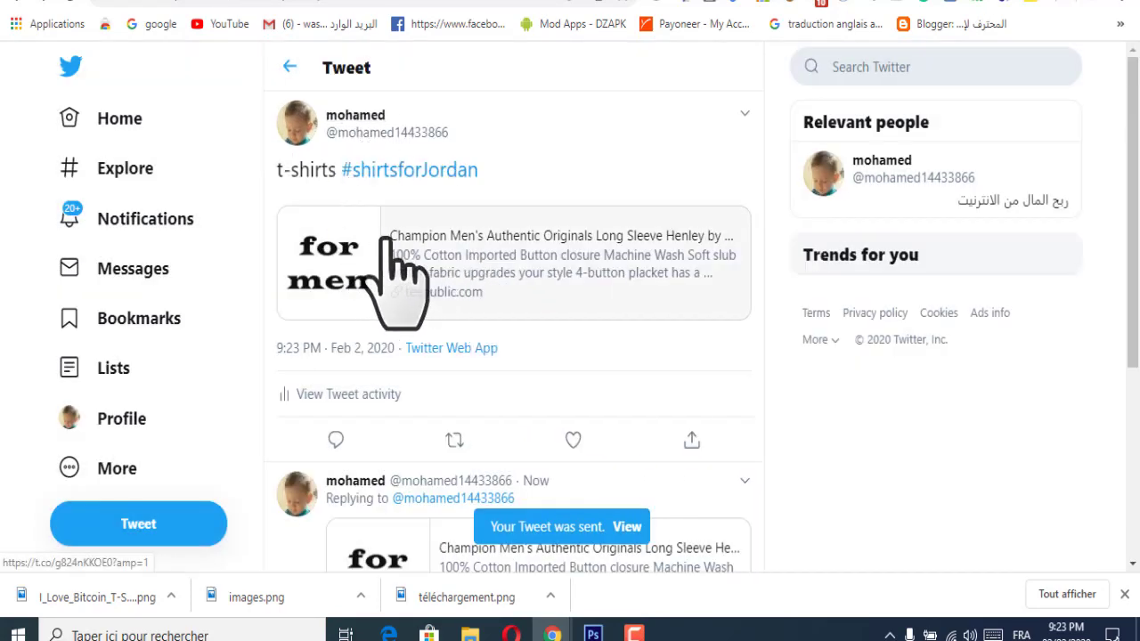
Step: Open the TeePublic product page from the tweet's link card and examine its price, discount countdown and related products
click(389, 237)
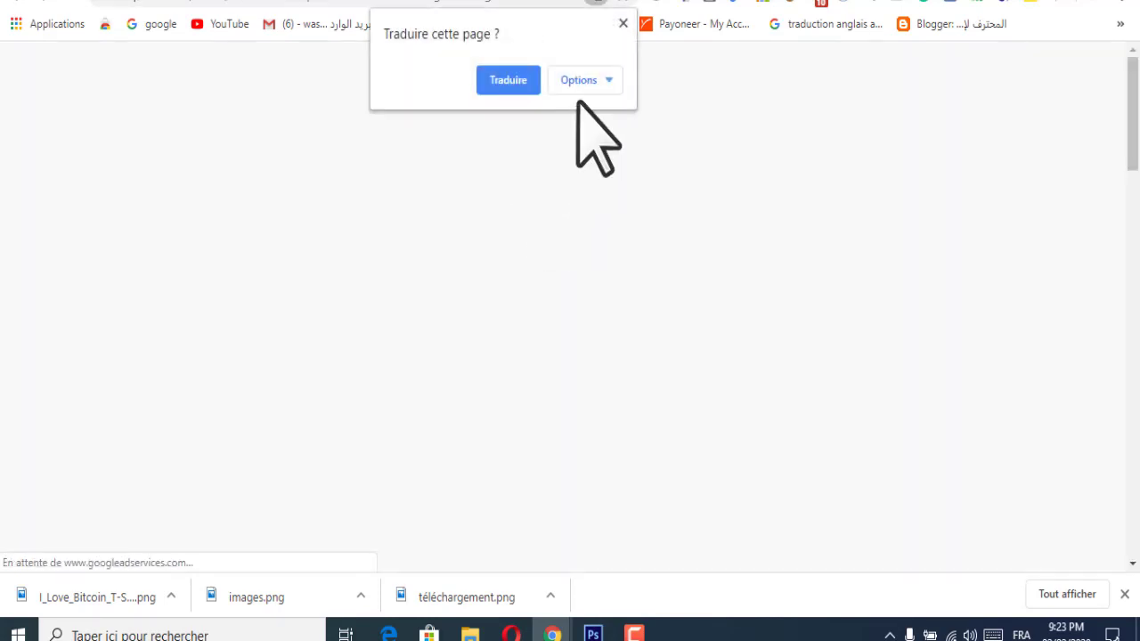
click(623, 23)
scroll(703, 285, down, 3)
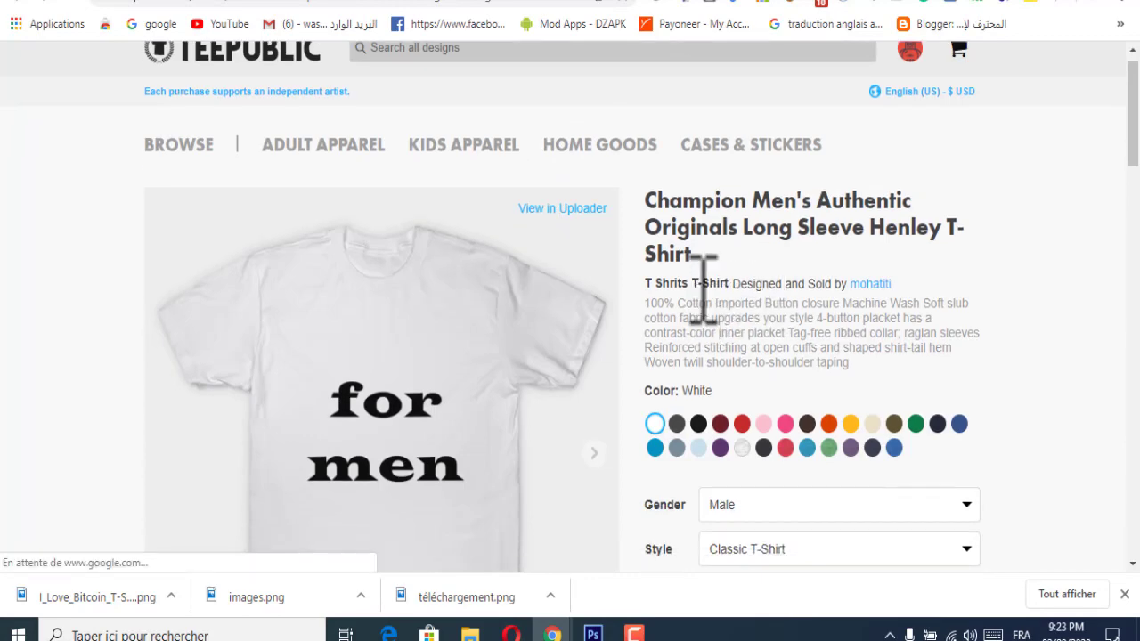
scroll(650, 250, down, 6)
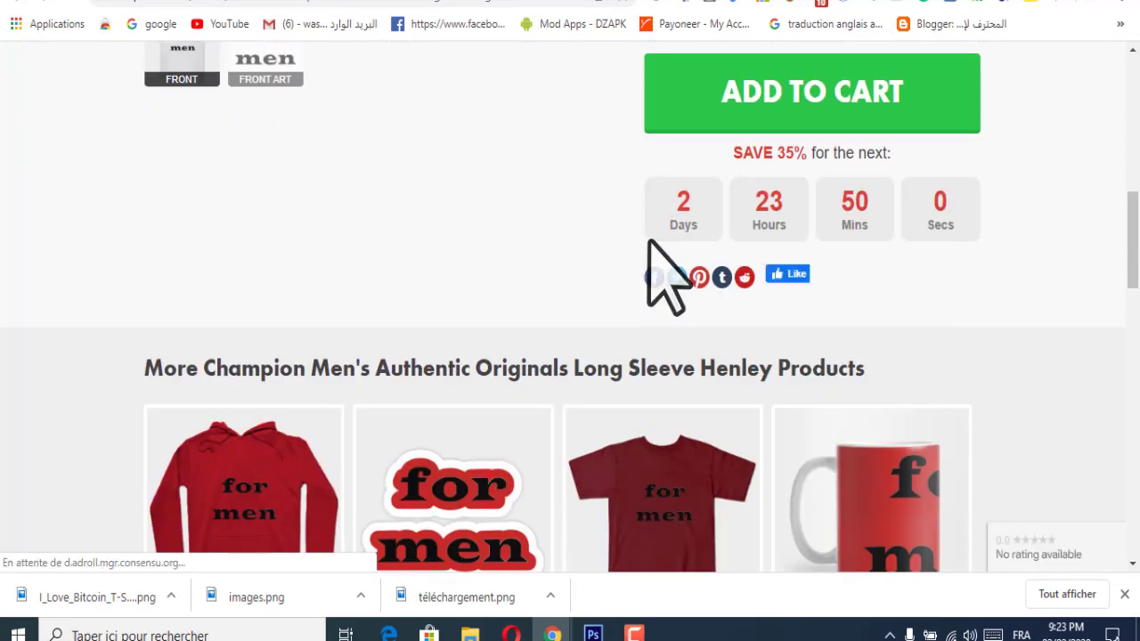
scroll(649, 240, down, 2)
scroll(657, 262, up, 3)
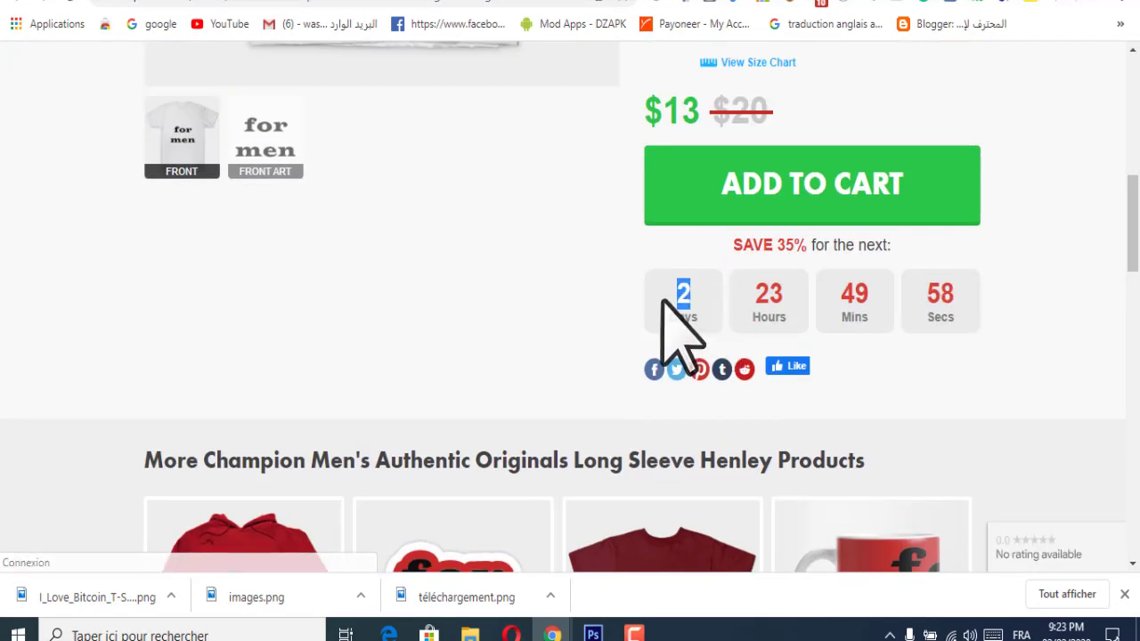
scroll(739, 267, up, 2)
scroll(763, 308, down, 2)
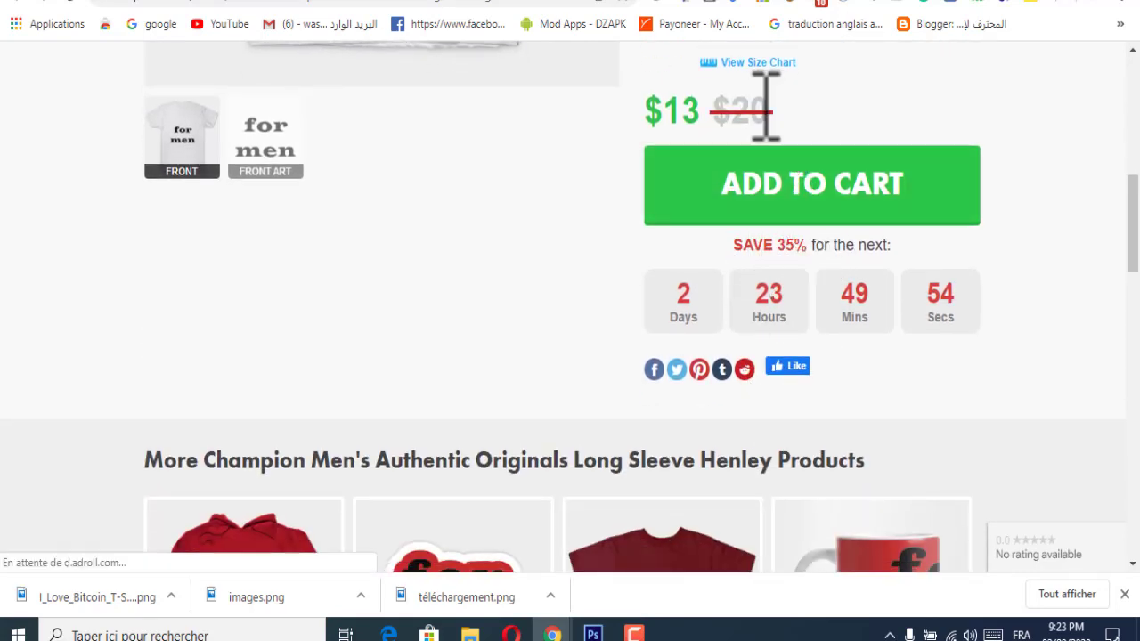
drag(766, 108, 728, 111)
drag(718, 230, 715, 272)
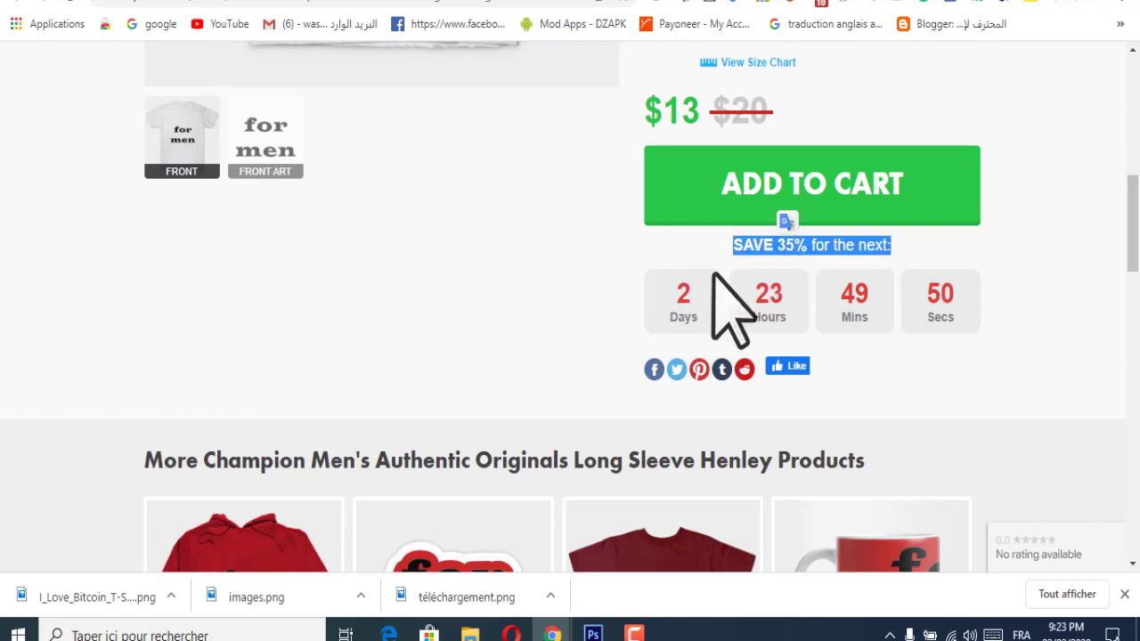
click(726, 303)
scroll(667, 369, down, 3)
scroll(508, 356, down, 3)
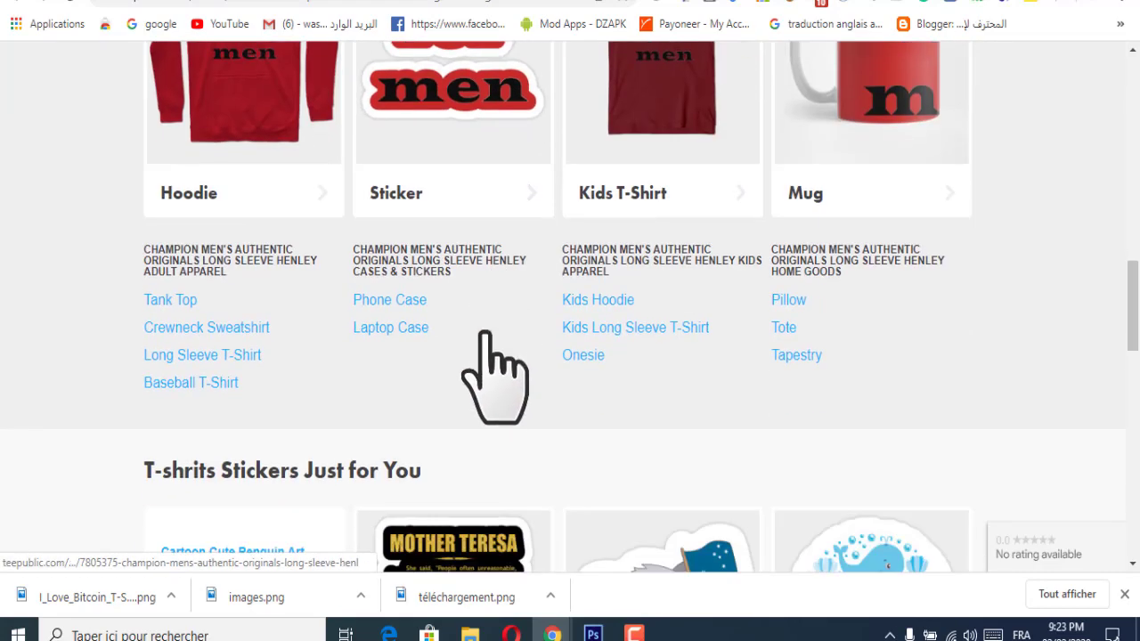
scroll(495, 374, up, 15)
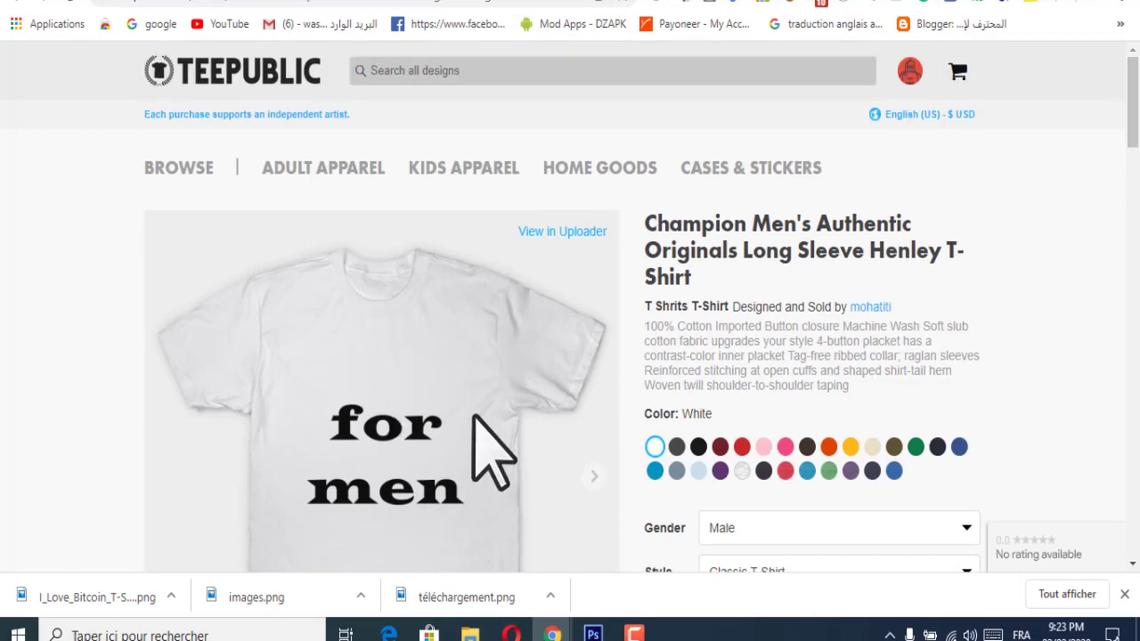
scroll(493, 454, down, 3)
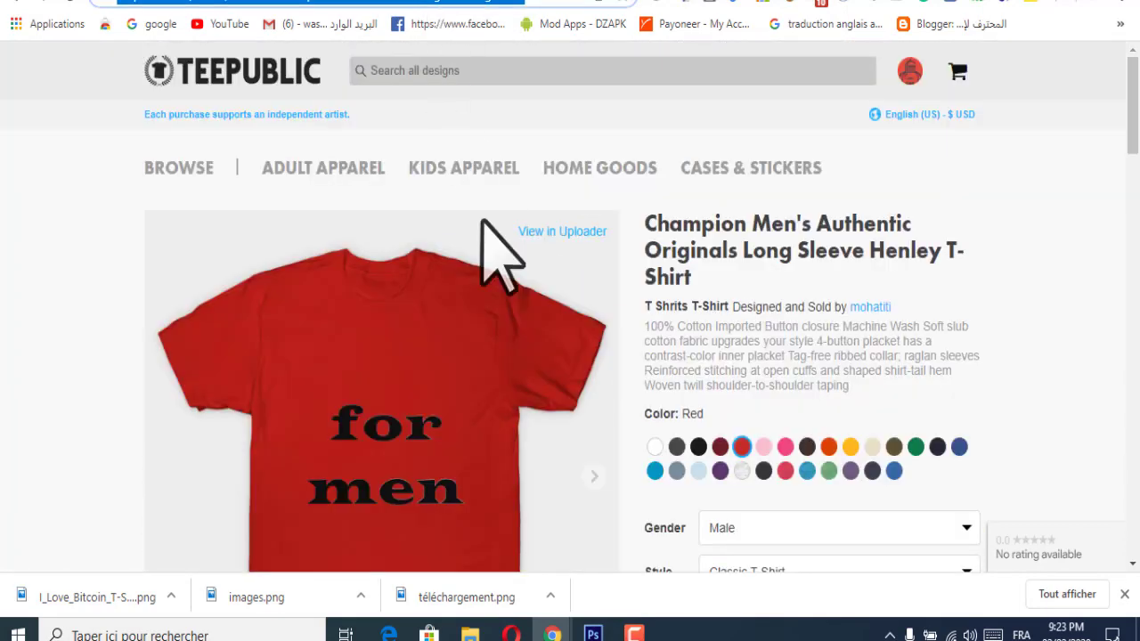
Step: Look over the TeePublic product categories and open Notebooks under Home Goods
mouse_move(540, 173)
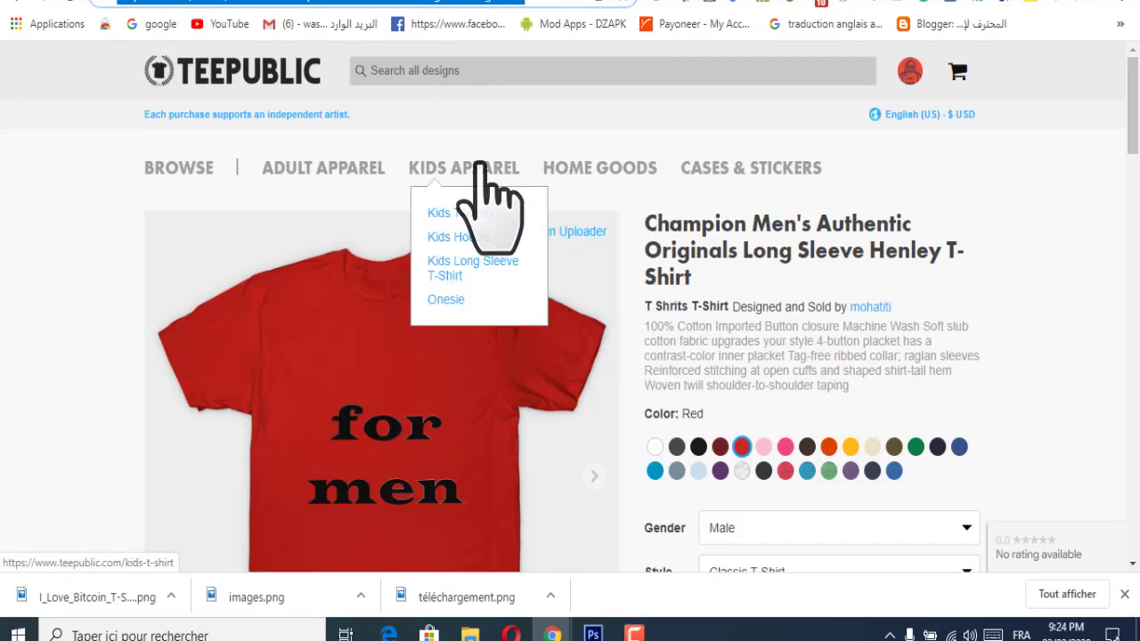
mouse_move(223, 168)
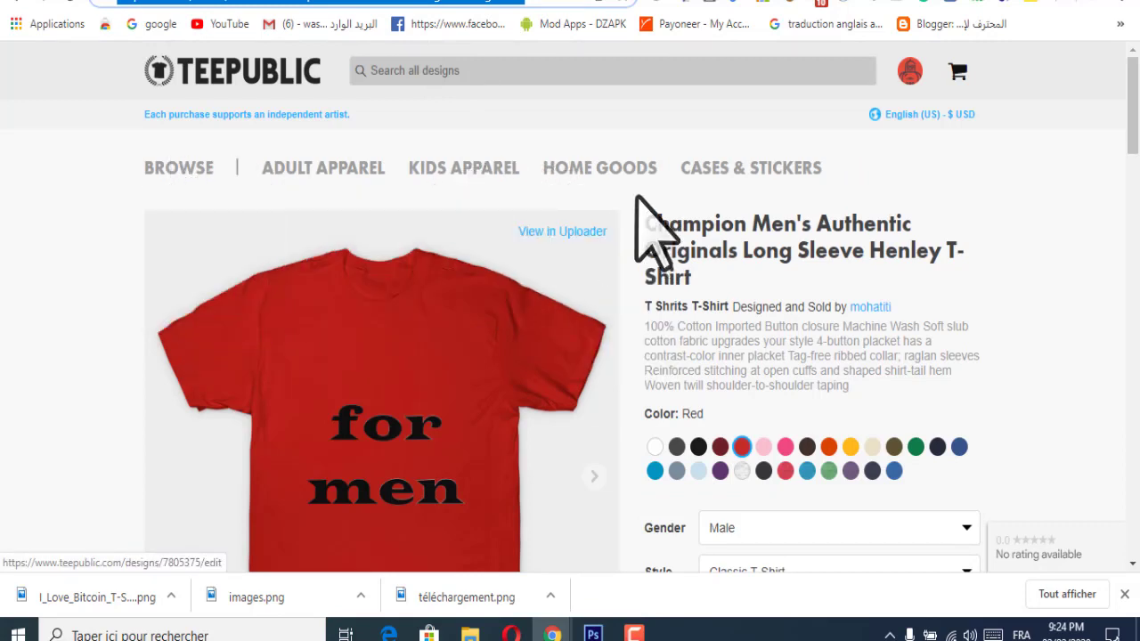
mouse_move(585, 211)
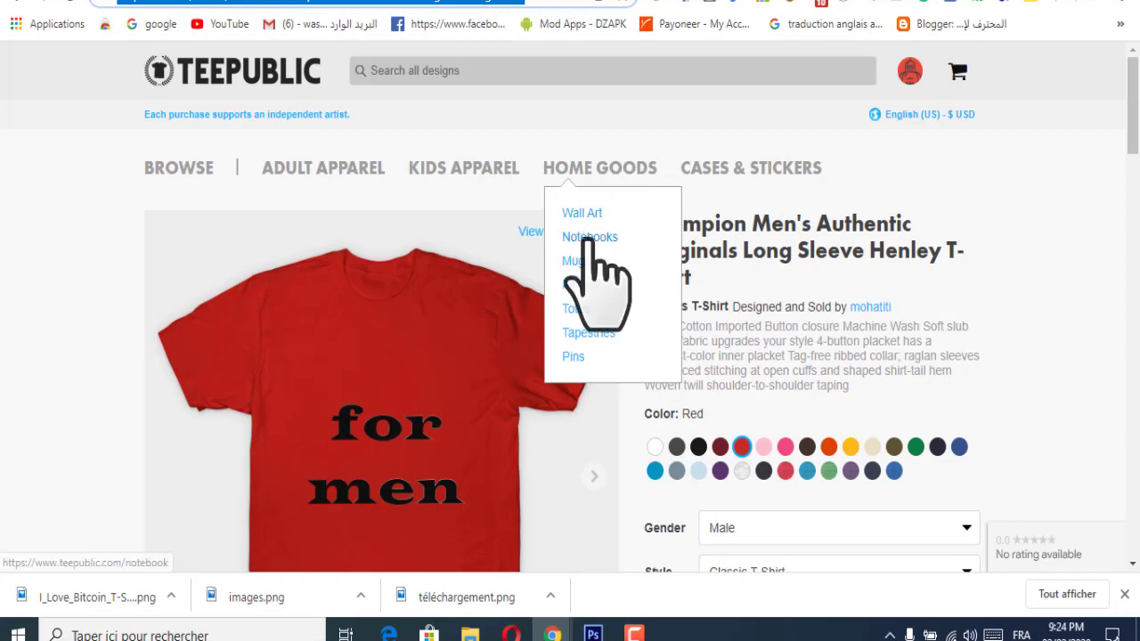
click(590, 237)
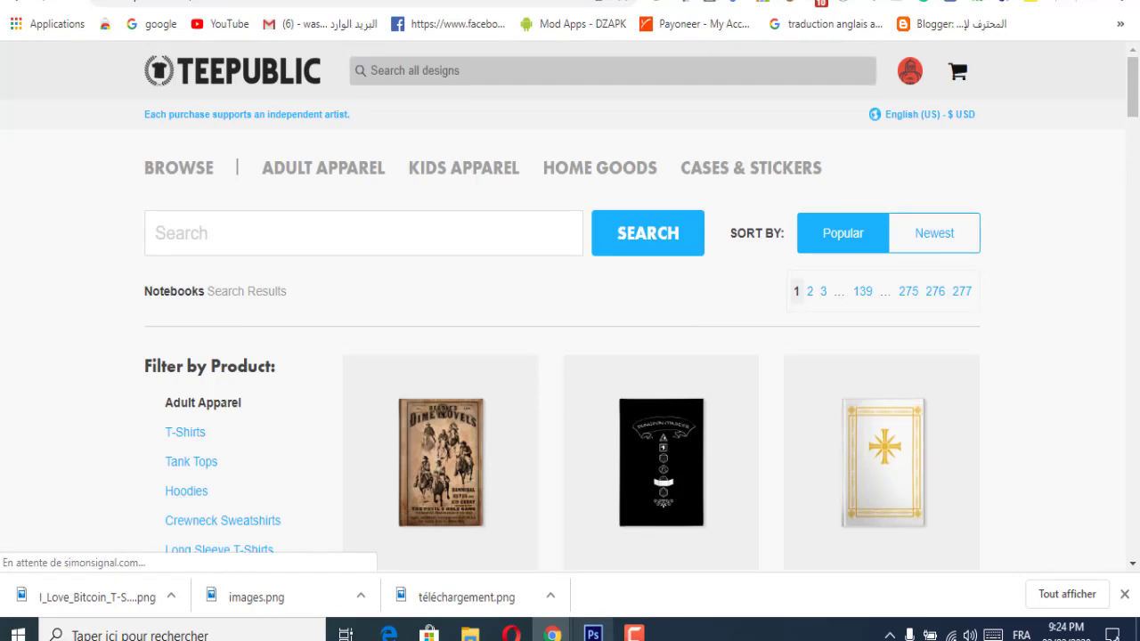
Step: Minimize the open browser and Photoshop windows to reach the desktop
click(634, 633)
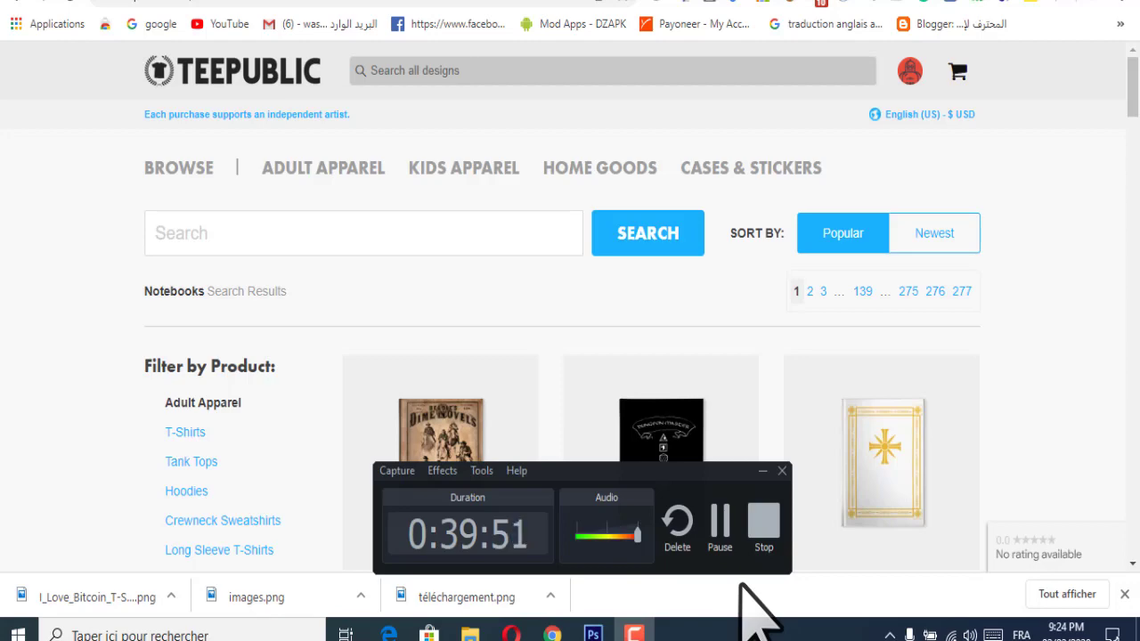
click(1051, 9)
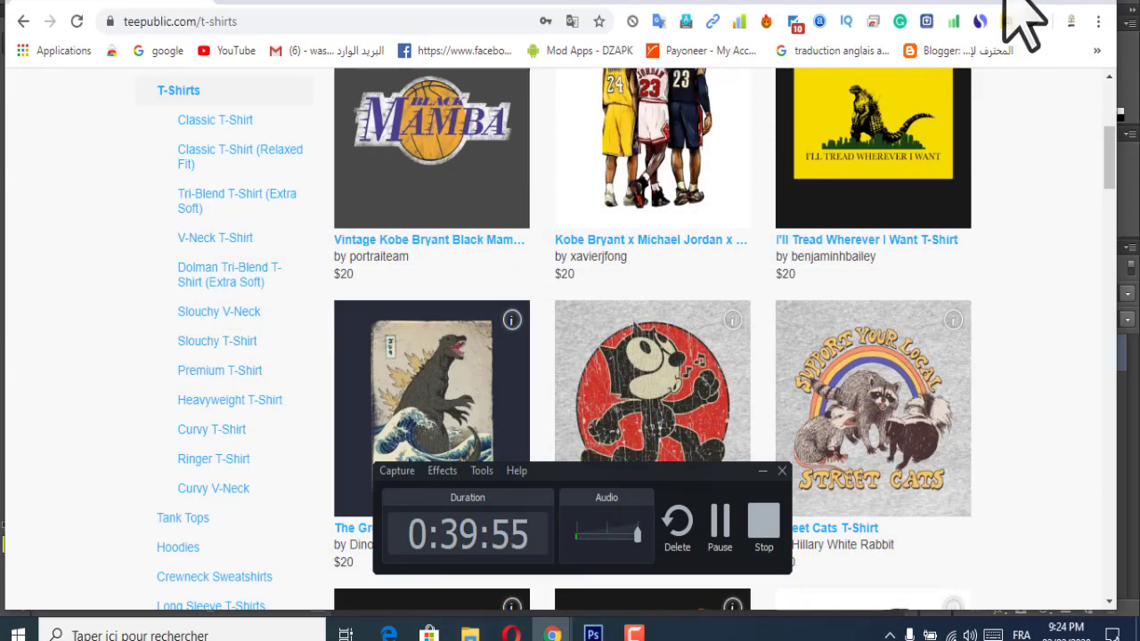
key(alt+Tab)
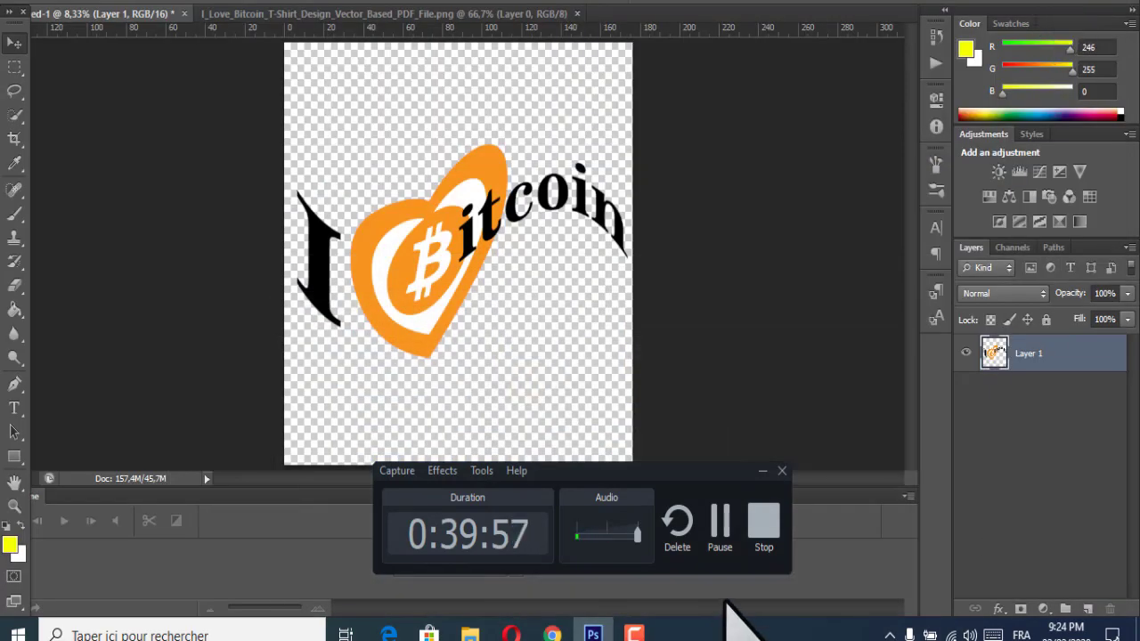
click(708, 557)
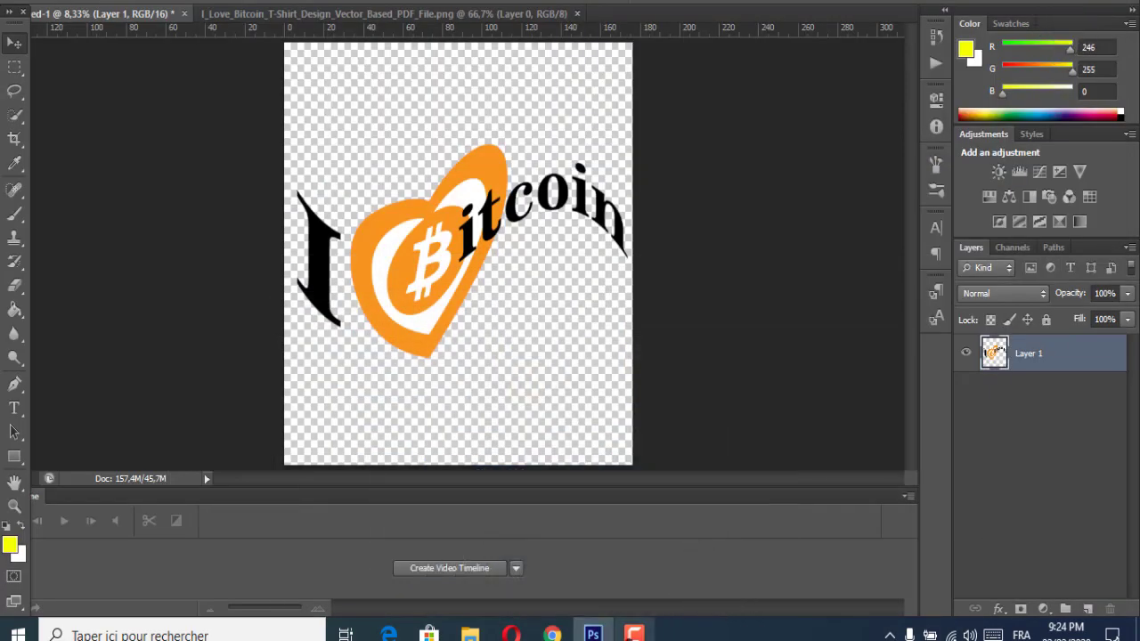
click(1062, 4)
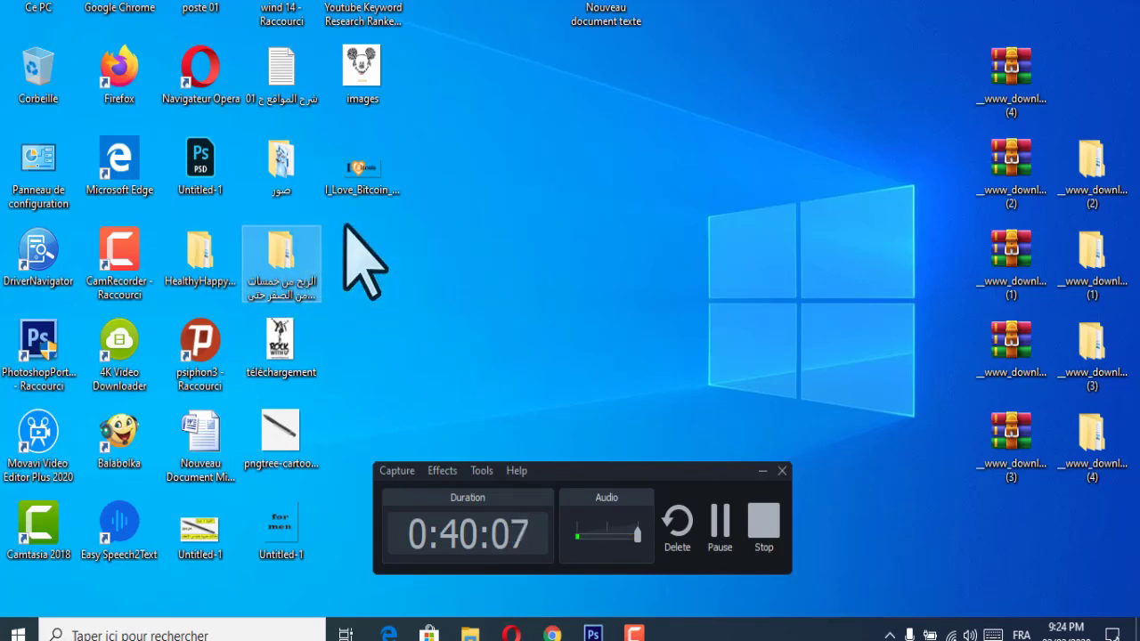
Step: Move the desktop folder "الربح من خمسات من الصفر حتى الاحتراف" one column over, below the I_Love_Bitcoin image, and open it
drag(249, 307, 412, 283)
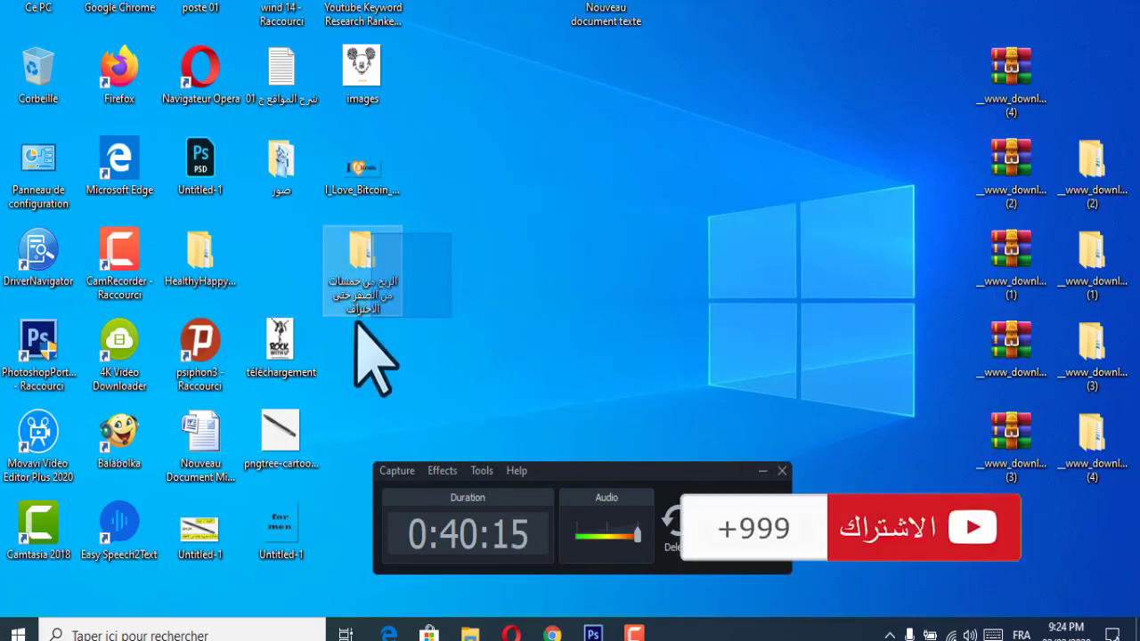
drag(355, 321, 365, 249)
double_click(362, 249)
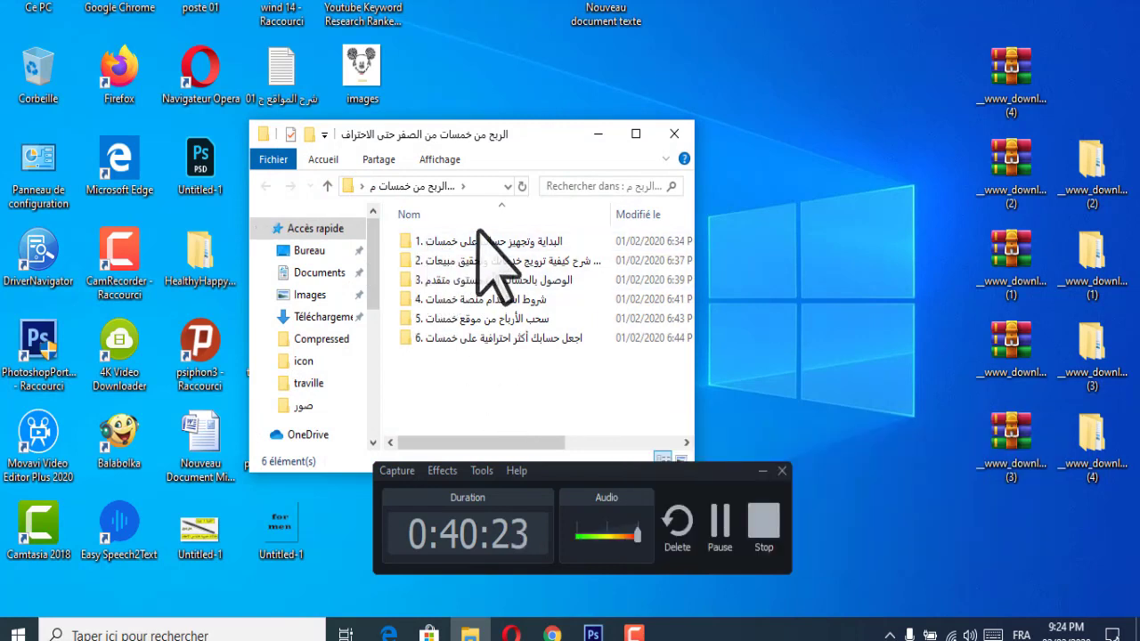
Step: Look through the numbered Khamsat course subfolders in the opened folder and select all of them
click(426, 244)
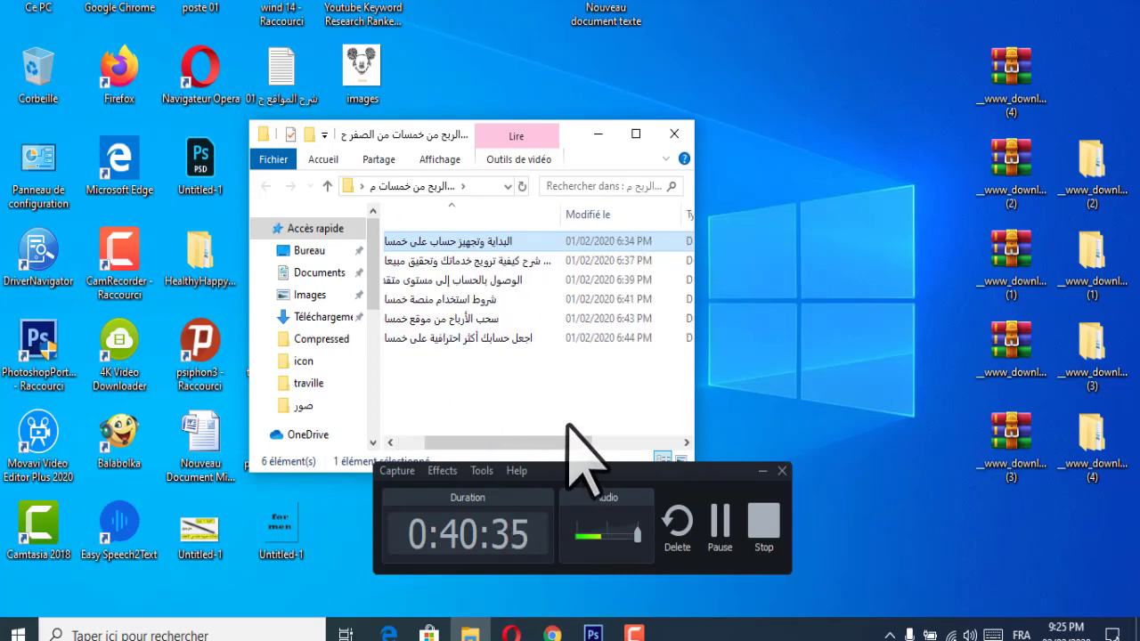
scroll(561, 419, right, 3)
scroll(558, 425, left, 3)
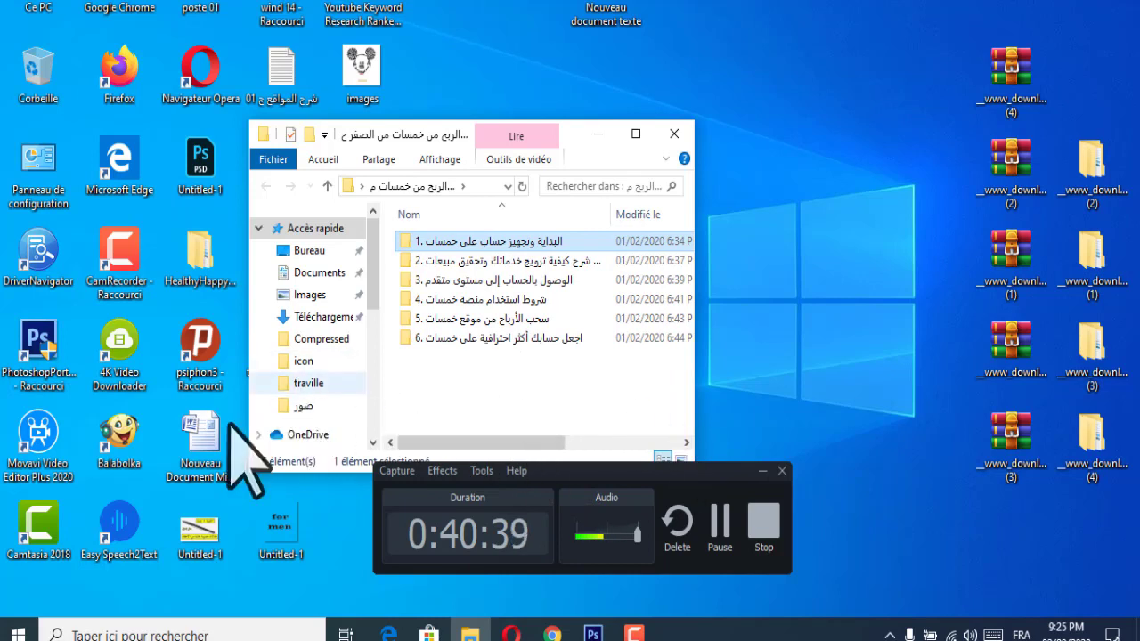
drag(437, 379, 385, 191)
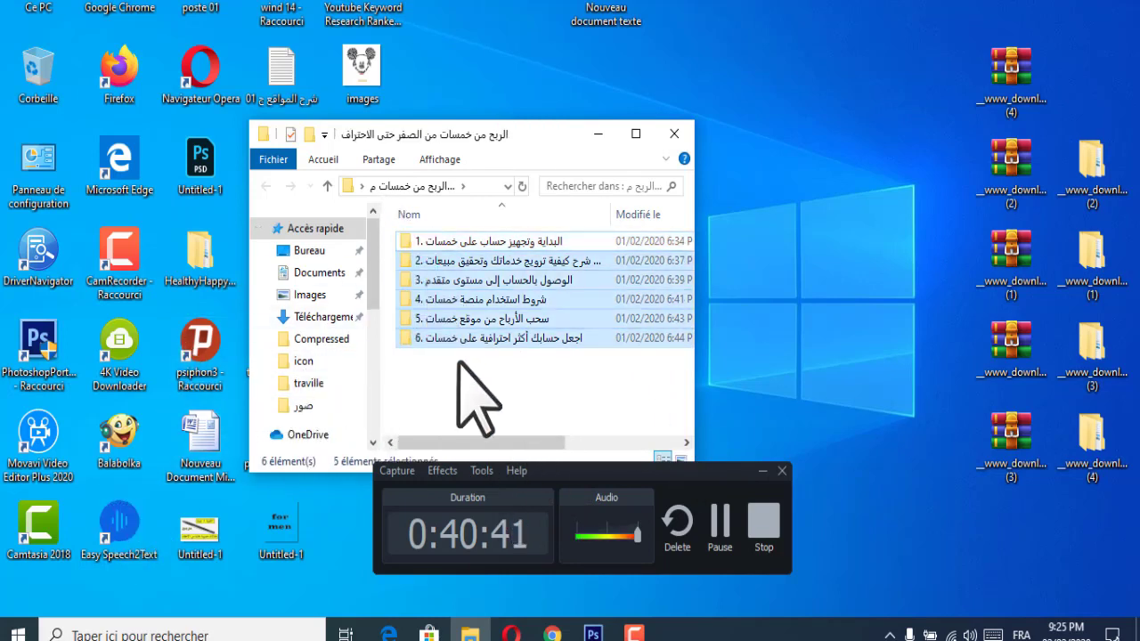
drag(458, 395, 470, 344)
drag(545, 239, 588, 200)
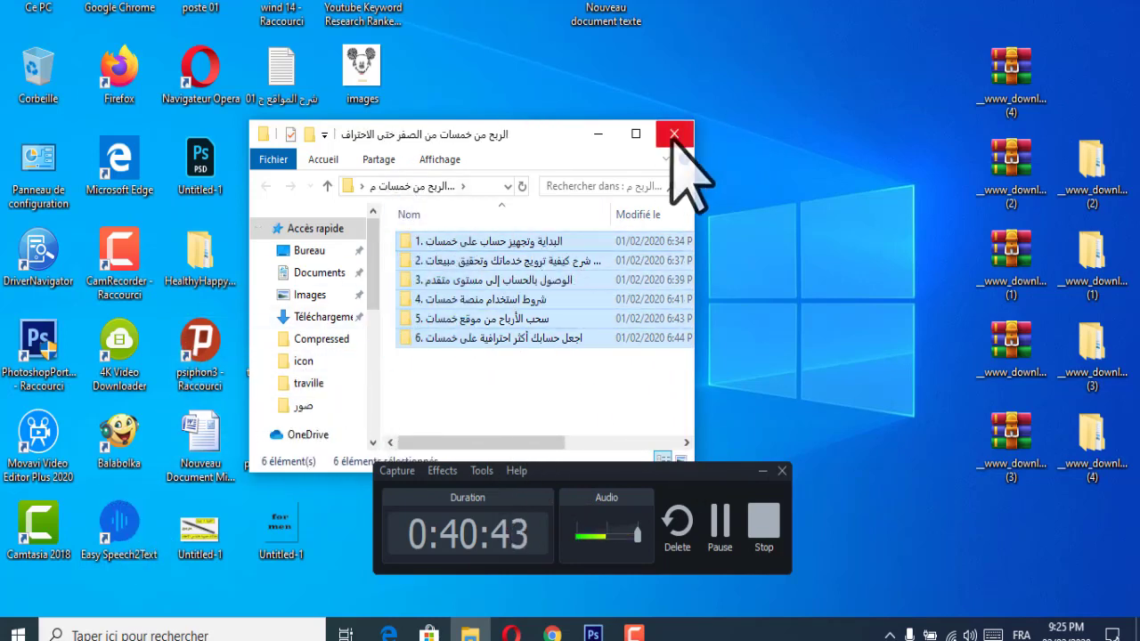